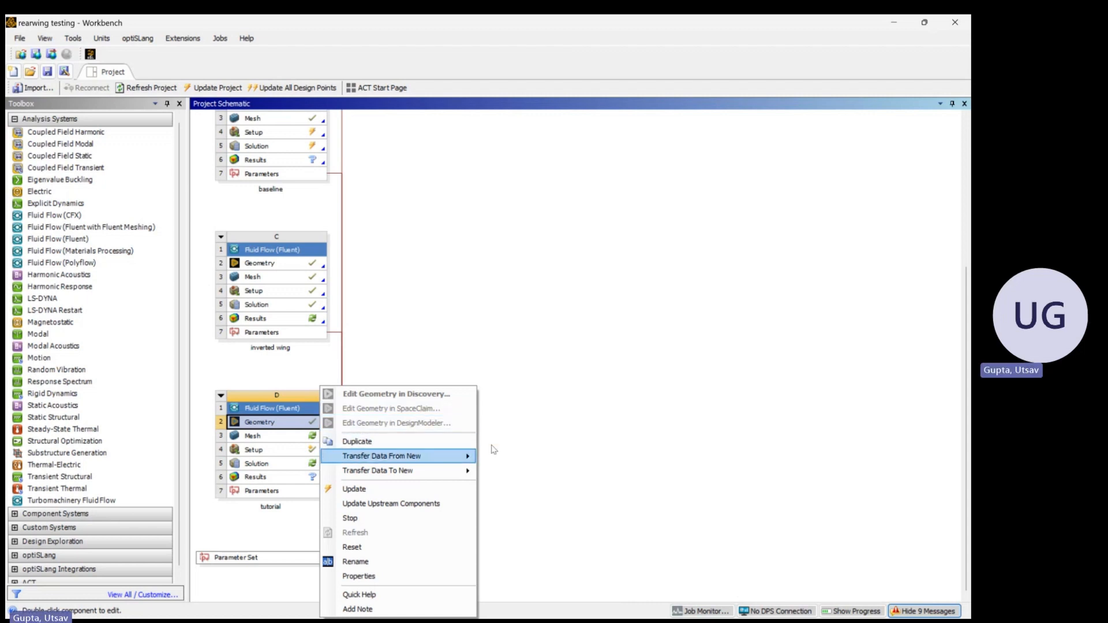
Open the geometry of the "tutorial" Fluid Flow (Fluent) system in SpaceClaim
{"action": "left_click", "coordinate": [522, 412]}
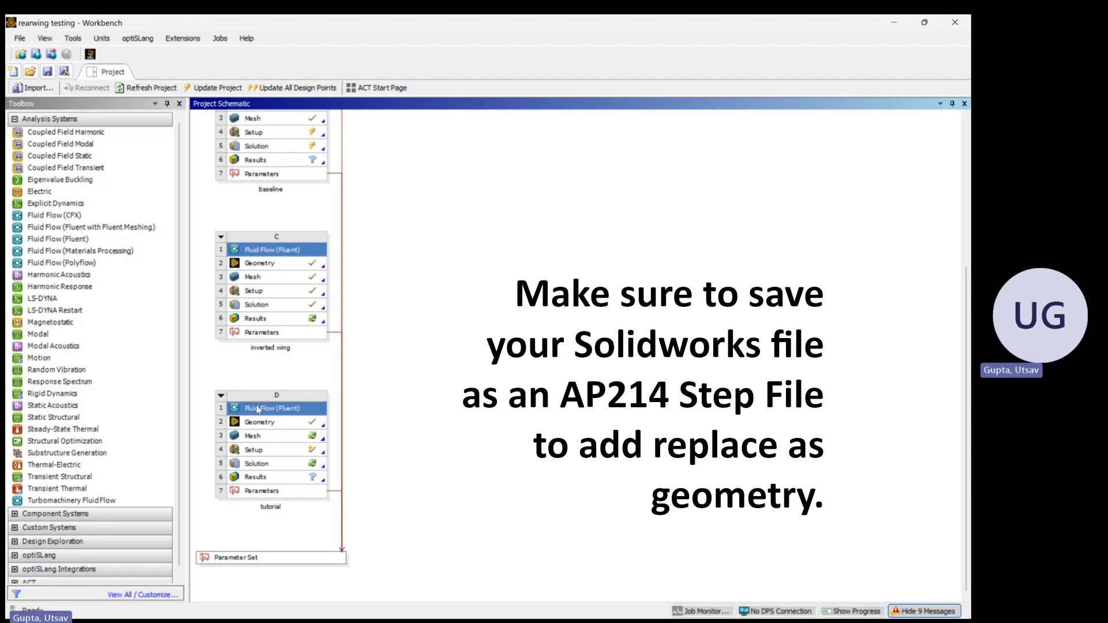
{"action": "right_click", "coordinate": [283, 426]}
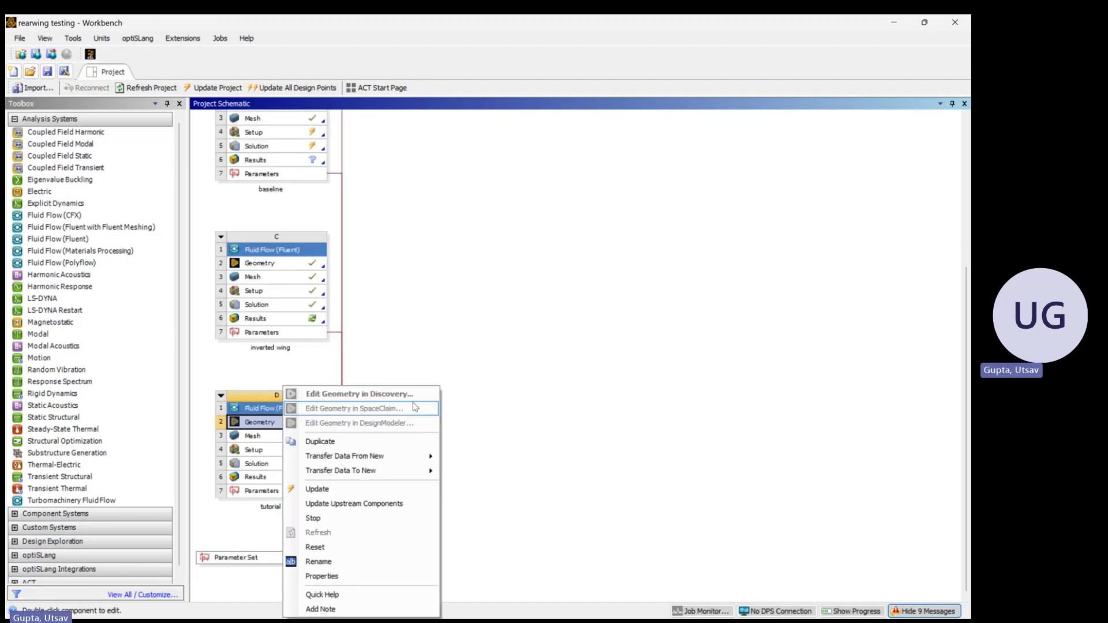
{"action": "left_click", "coordinate": [376, 409]}
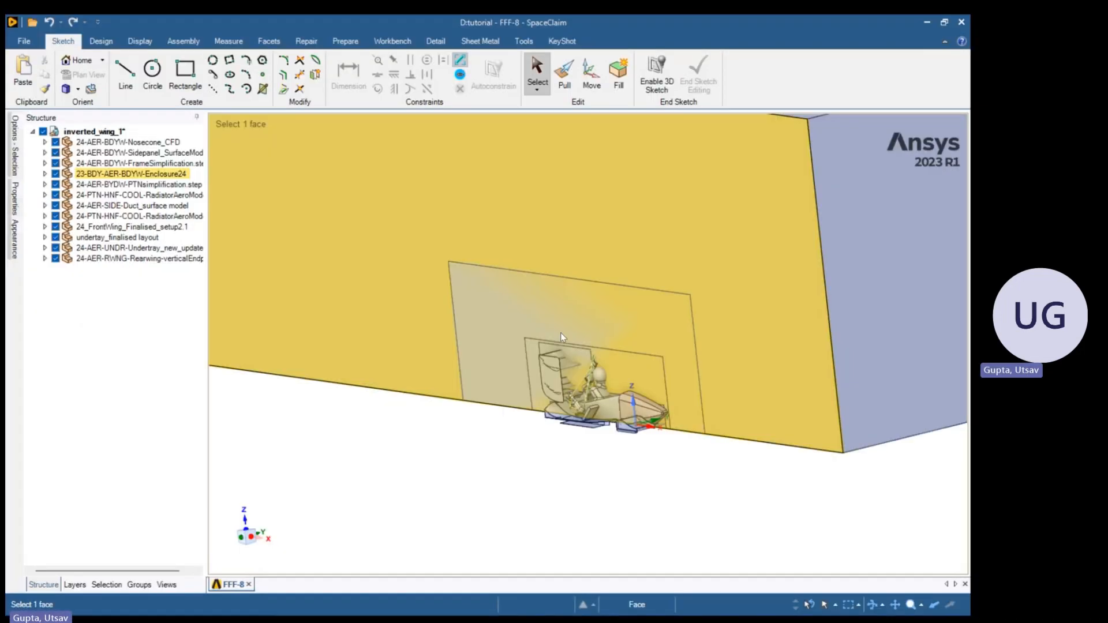
Delete the 24-AER-BDYW-Nosecone_CFD component from the inverted_wing_1 assembly
{"action": "scroll", "coordinate": [628, 292], "scroll_direction": "down", "scroll_amount": 4}
{"action": "middle_click_drag", "start_coordinate": [686, 303], "coordinate": [505, 318]}
{"action": "middle_click_drag", "start_coordinate": [683, 331], "coordinate": [188, 356], "text": "shift"}
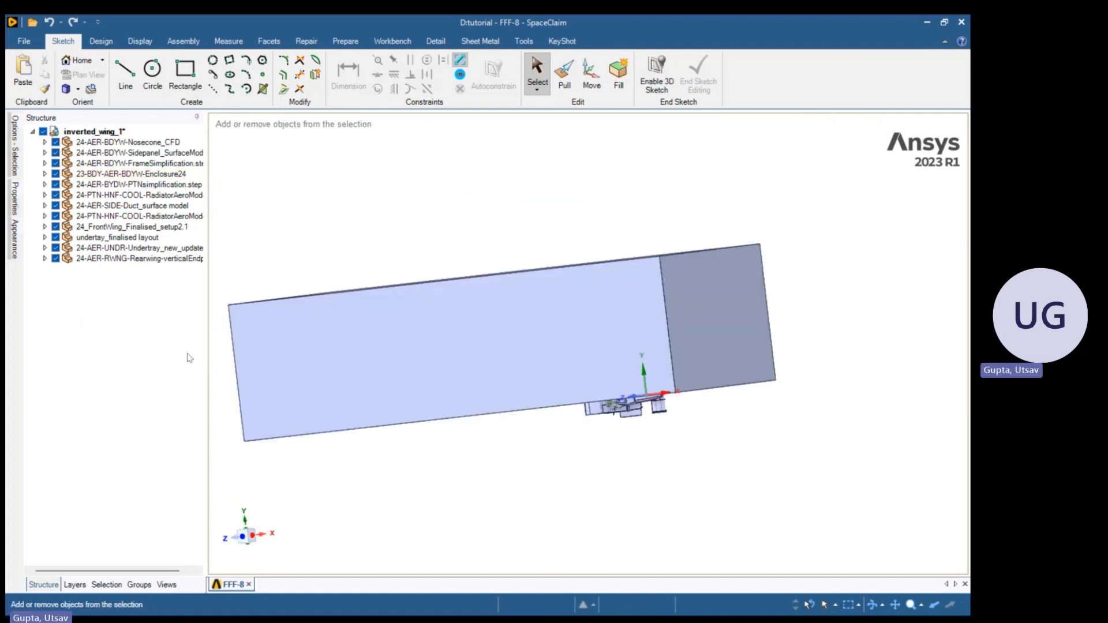
{"action": "middle_click_drag", "start_coordinate": [572, 336], "coordinate": [639, 409]}
{"action": "scroll", "coordinate": [767, 430], "scroll_direction": "up", "scroll_amount": 3}
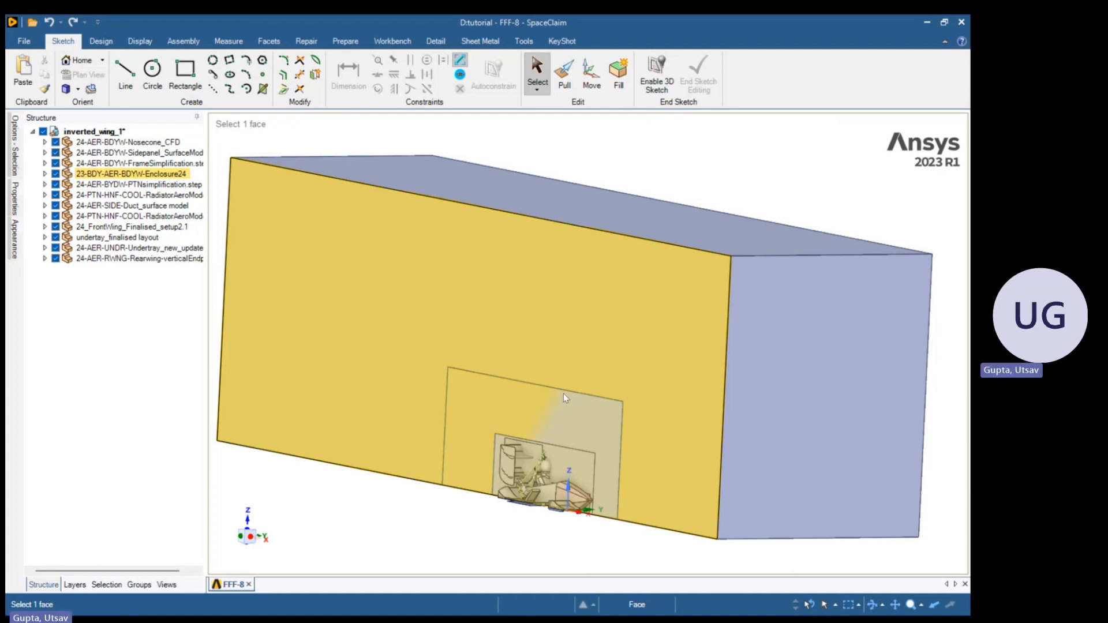
{"action": "mouse_move", "coordinate": [563, 393]}
{"action": "middle_mouse_down"}
{"action": "mouse_move", "coordinate": [518, 391]}
{"action": "mouse_move", "coordinate": [635, 384]}
{"action": "mouse_move", "coordinate": [608, 402]}
{"action": "mouse_move", "coordinate": [577, 392]}
{"action": "mouse_move", "coordinate": [582, 402]}
{"action": "mouse_move", "coordinate": [522, 435]}
{"action": "mouse_move", "coordinate": [614, 408]}
{"action": "mouse_move", "coordinate": [621, 378]}
{"action": "mouse_move", "coordinate": [557, 421]}
{"action": "mouse_move", "coordinate": [703, 416]}
{"action": "mouse_move", "coordinate": [636, 433]}
{"action": "mouse_move", "coordinate": [652, 396]}
{"action": "mouse_move", "coordinate": [608, 442]}
{"action": "mouse_move", "coordinate": [581, 423]}
{"action": "mouse_move", "coordinate": [625, 438]}
{"action": "mouse_move", "coordinate": [730, 418]}
{"action": "mouse_move", "coordinate": [550, 382]}
{"action": "mouse_move", "coordinate": [569, 383]}
{"action": "mouse_move", "coordinate": [556, 415]}
{"action": "mouse_move", "coordinate": [557, 383]}
{"action": "mouse_move", "coordinate": [604, 413]}
{"action": "mouse_move", "coordinate": [511, 506]}
{"action": "middle_mouse_up"}
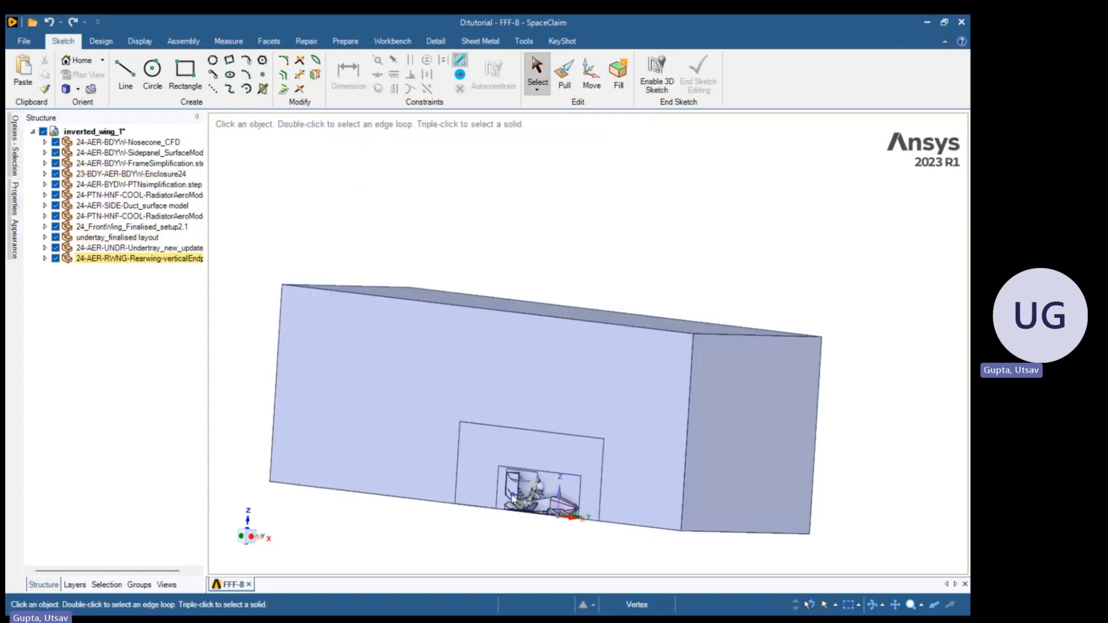
{"action": "right_click", "coordinate": [162, 144]}
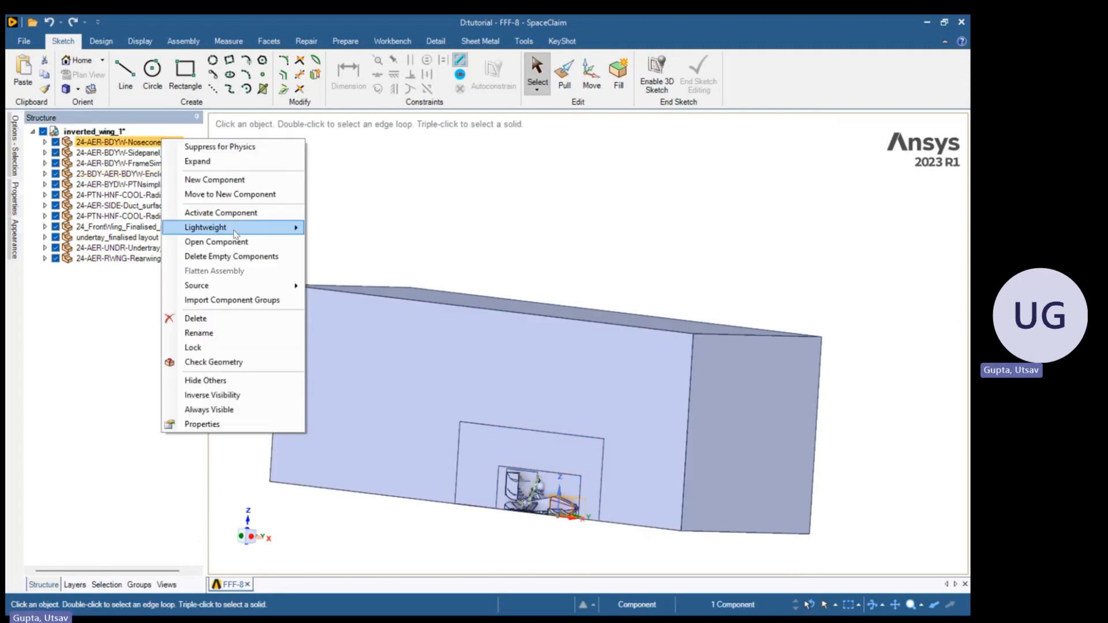
{"action": "left_click", "coordinate": [250, 321]}
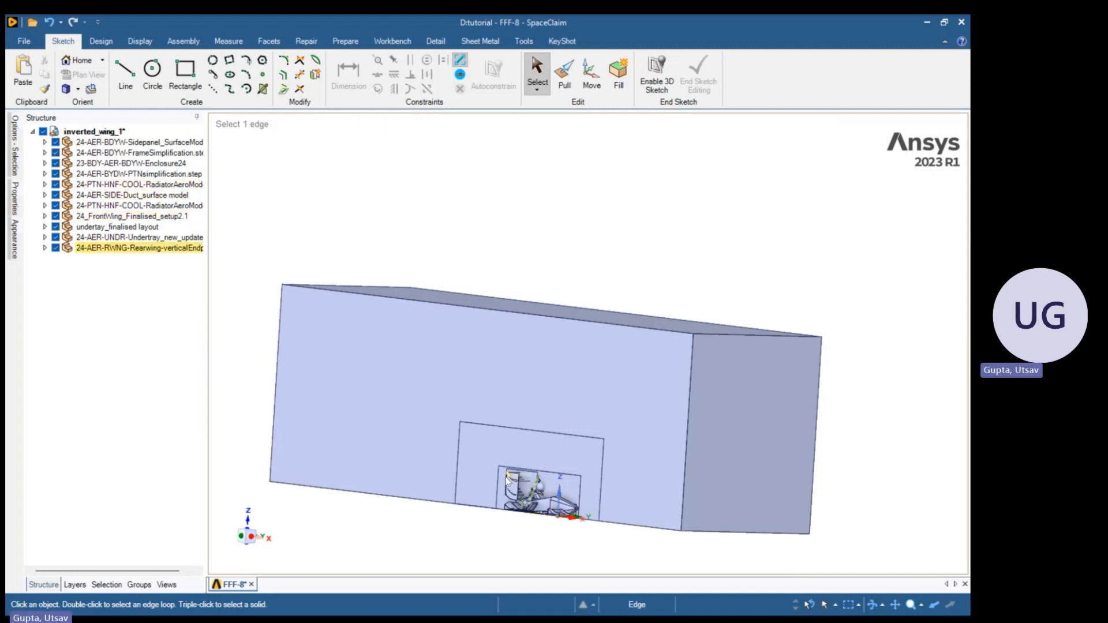
Delete the second 24-PTN-HNF-COOL-Radiator component, the tilted radiator beside the car body
{"action": "scroll", "coordinate": [568, 537], "scroll_direction": "up", "scroll_amount": 5}
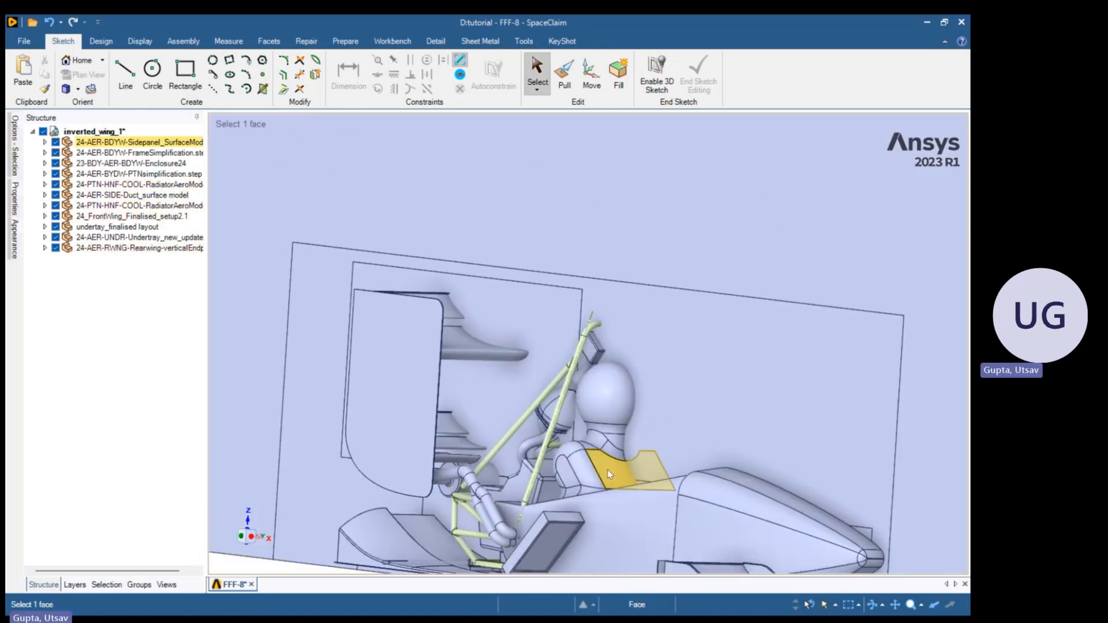
{"action": "middle_click_drag", "start_coordinate": [608, 409], "coordinate": [623, 308], "text": "shift"}
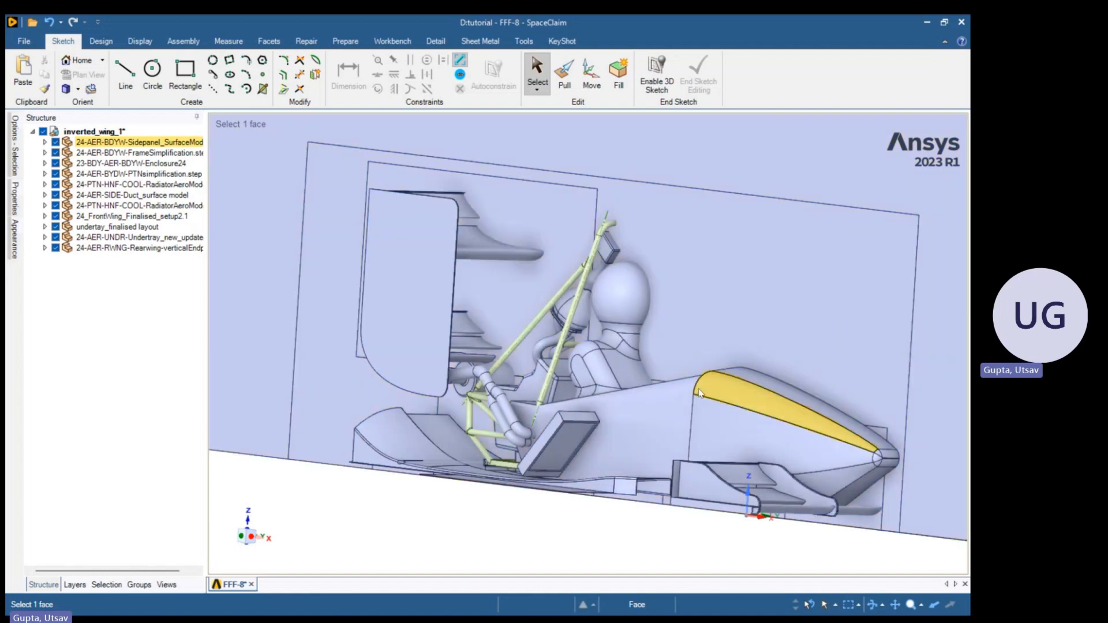
{"action": "middle_click_drag", "start_coordinate": [700, 392], "coordinate": [781, 401]}
{"action": "mouse_move", "coordinate": [687, 450]}
{"action": "middle_mouse_down"}
{"action": "mouse_move", "coordinate": [696, 495]}
{"action": "mouse_move", "coordinate": [697, 460]}
{"action": "mouse_move", "coordinate": [672, 455]}
{"action": "middle_mouse_up"}
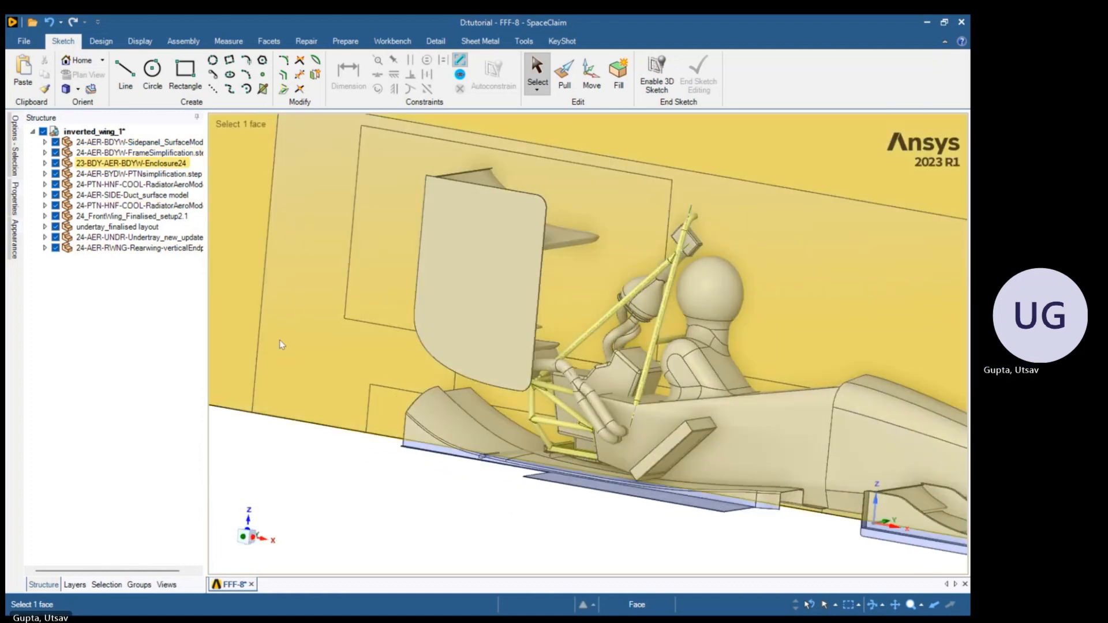
{"action": "left_click", "coordinate": [139, 185]}
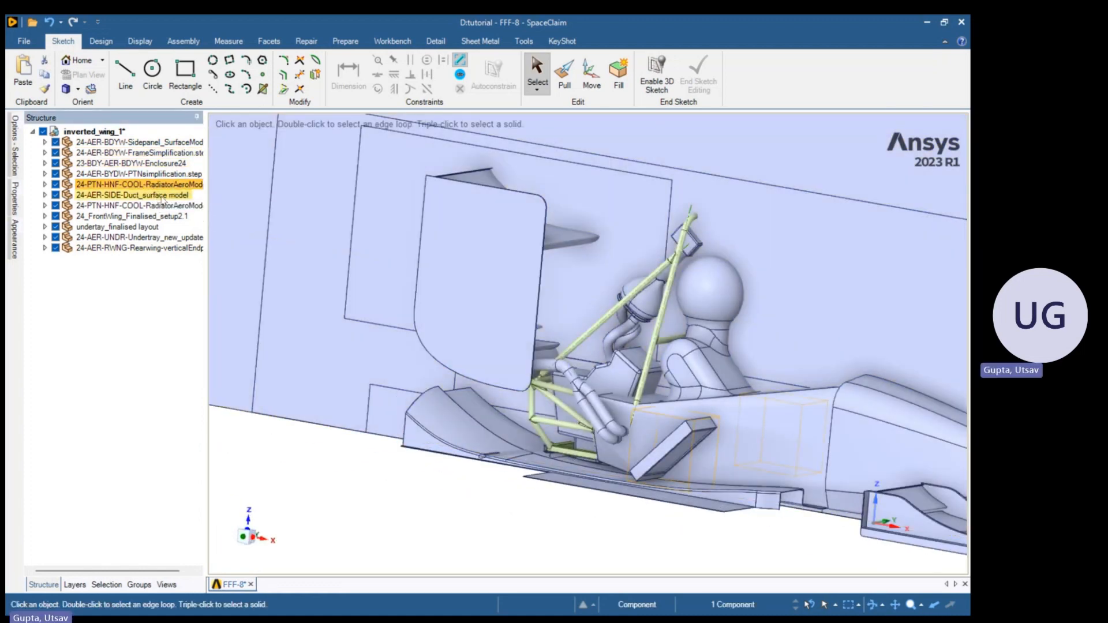
{"action": "left_click", "coordinate": [157, 206]}
{"action": "right_click", "coordinate": [158, 209]}
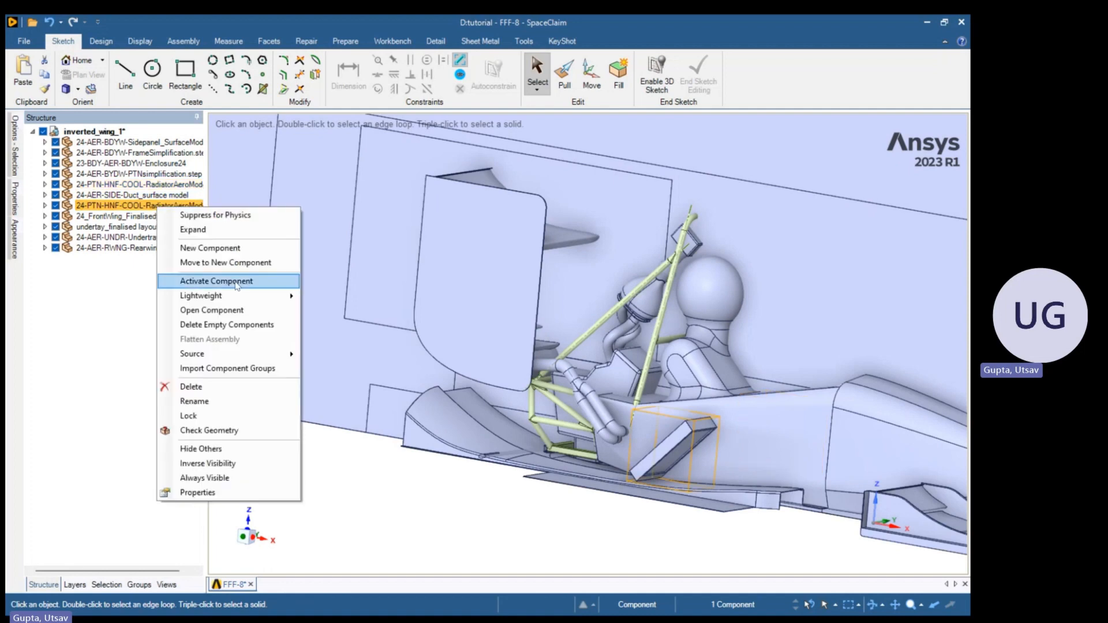
{"action": "left_click", "coordinate": [240, 387]}
Suppress the 24-AER-BDYW-Sidepanel and 24-AER-BDYW-FrameSimplification components for physics
{"action": "scroll", "coordinate": [584, 527], "scroll_direction": "down", "scroll_amount": 5}
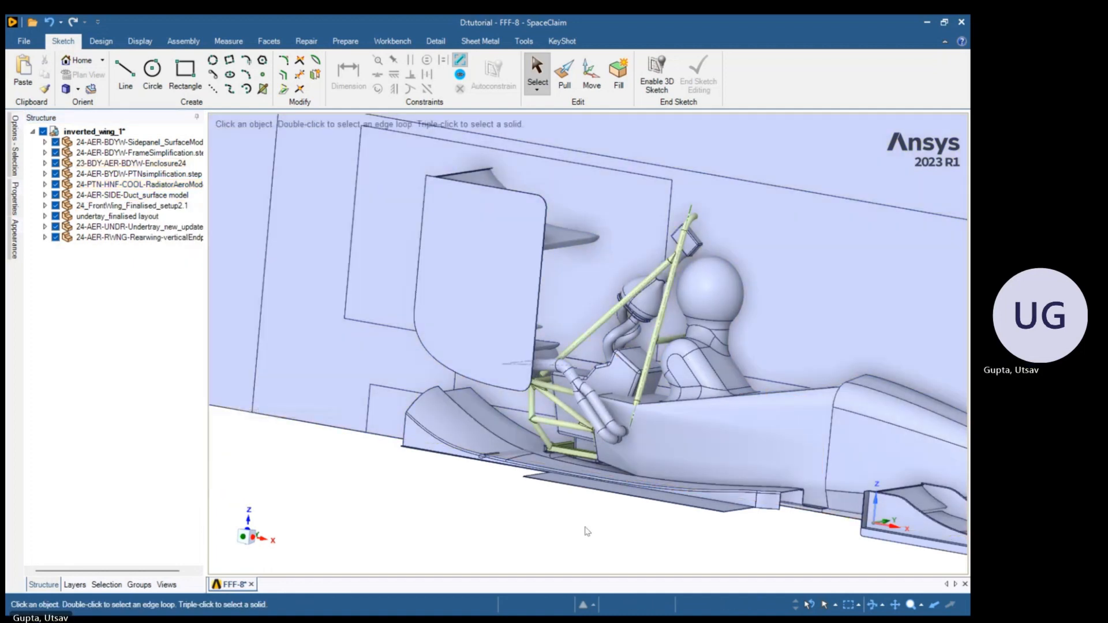
{"action": "scroll", "coordinate": [265, 286], "scroll_direction": "down", "scroll_amount": 2}
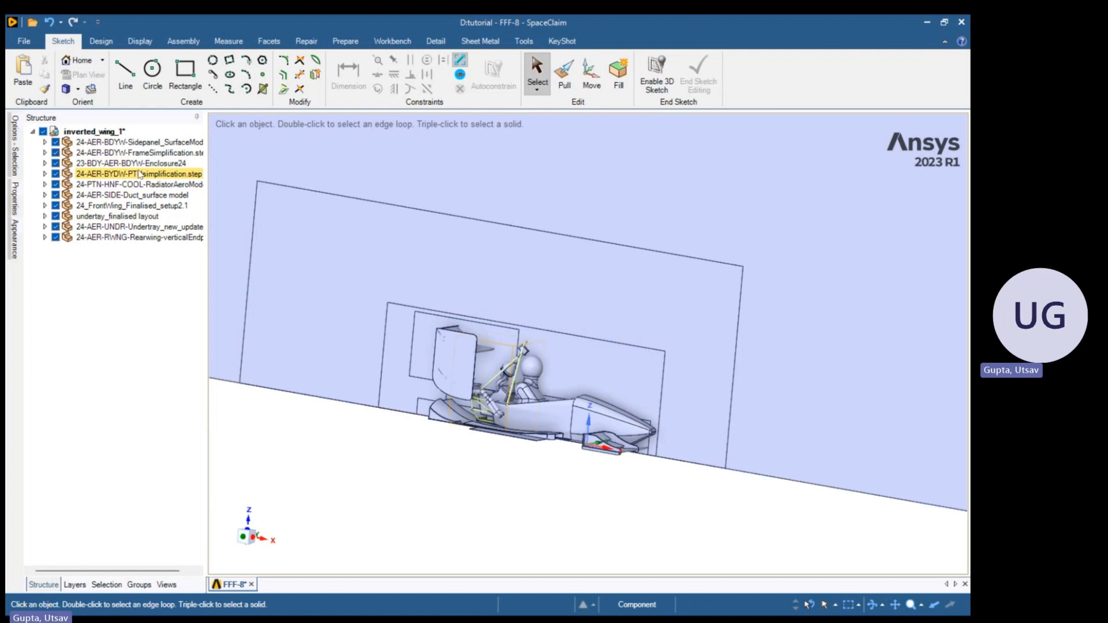
{"action": "left_click", "coordinate": [139, 142], "text": "ctrl"}
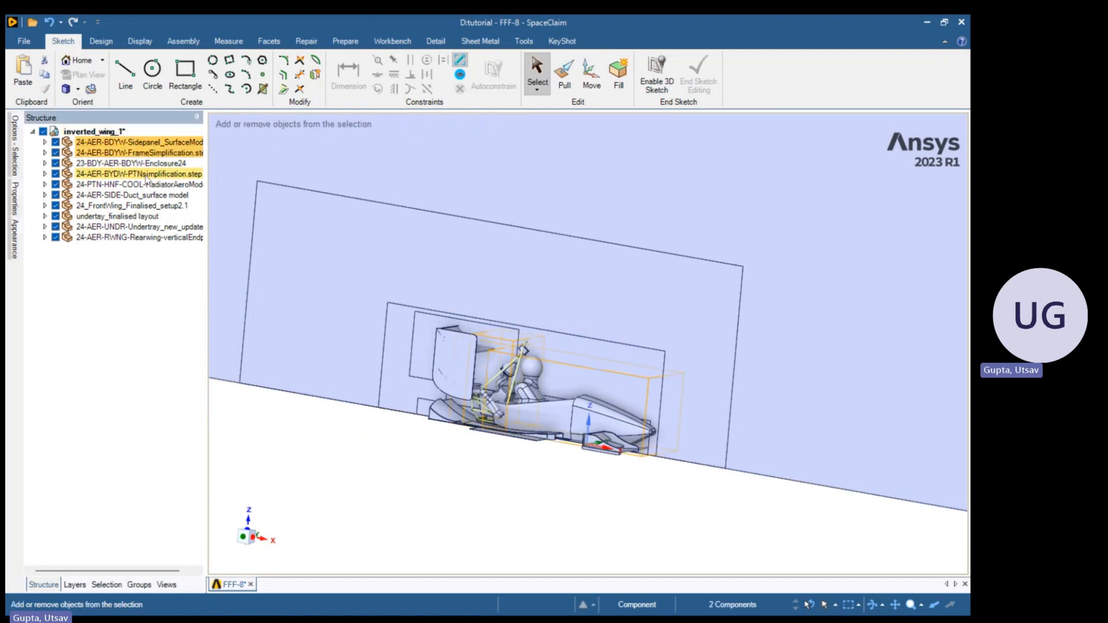
{"action": "right_click", "coordinate": [190, 142]}
{"action": "left_click", "coordinate": [231, 180]}
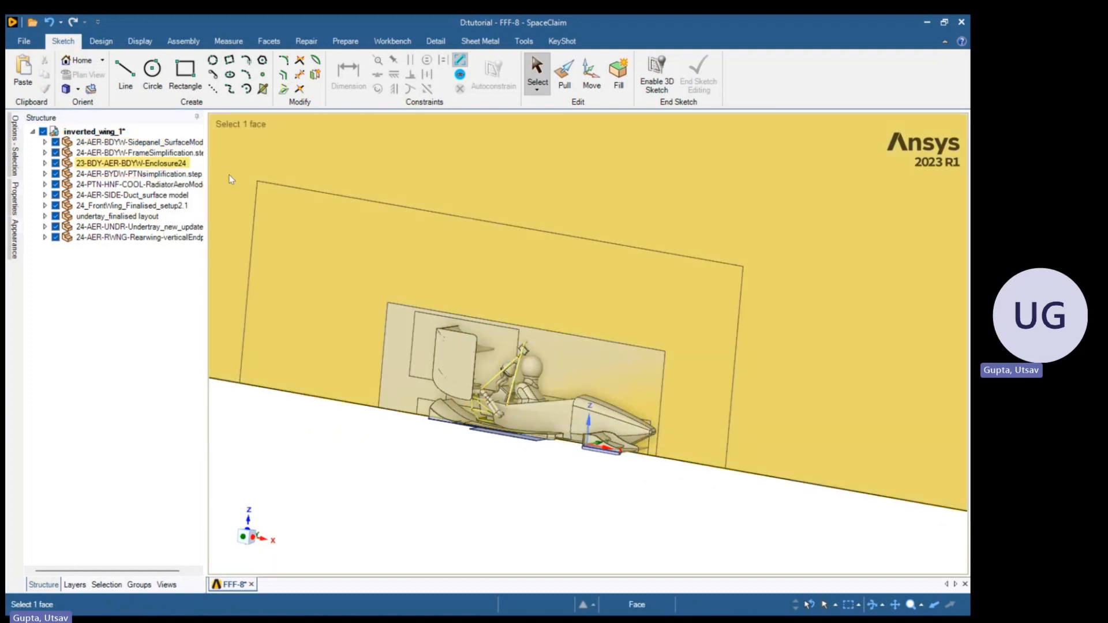
{"action": "left_click", "coordinate": [138, 142], "text": "ctrl"}
{"action": "left_click", "coordinate": [177, 154], "text": "ctrl"}
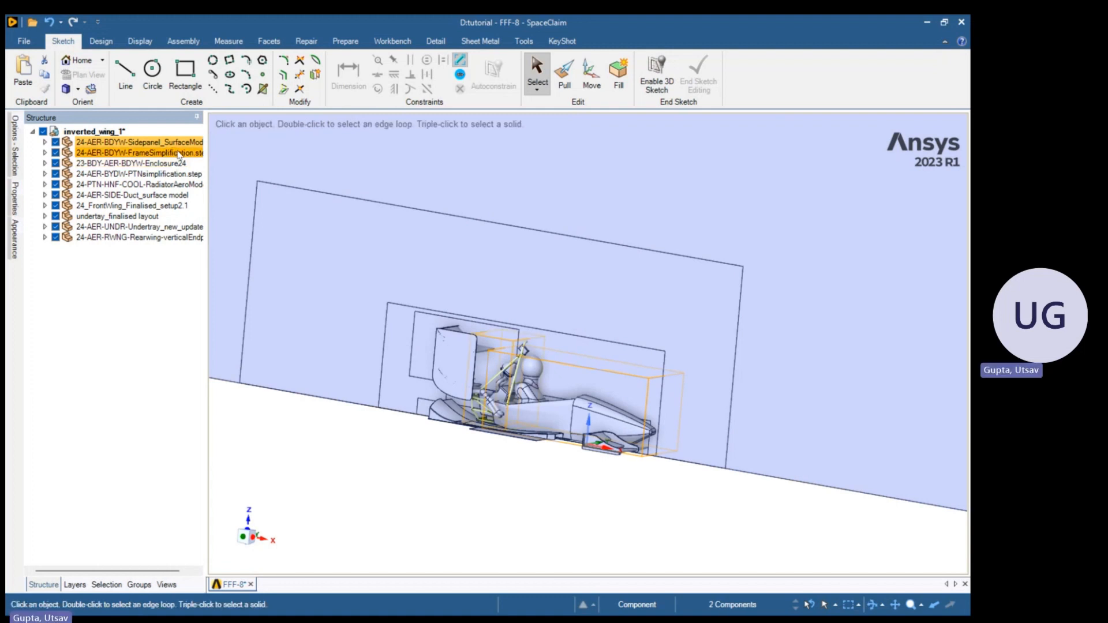
{"action": "right_click", "coordinate": [178, 153]}
{"action": "left_click", "coordinate": [198, 159]}
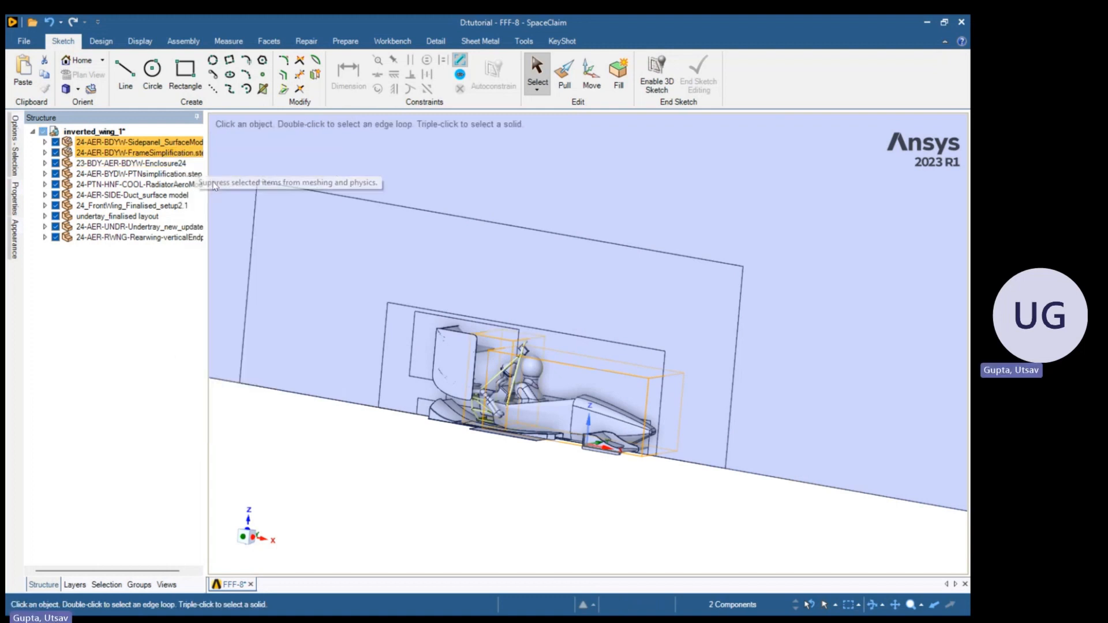
{"action": "left_click", "coordinate": [351, 471]}
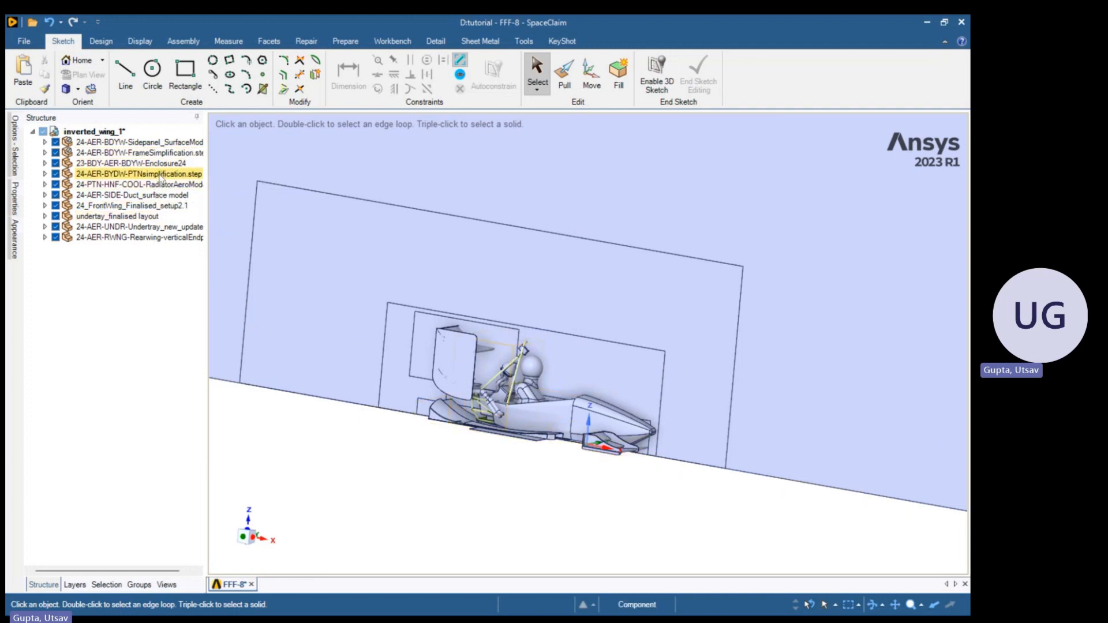
Suppress for physics all components listed from 24-AER-BYDW-PTNsimplification through 24-AER-RWNG-Rearwing-verticalEndplate, leaving out the enclosure
{"action": "left_click", "coordinate": [160, 175], "text": "shift"}
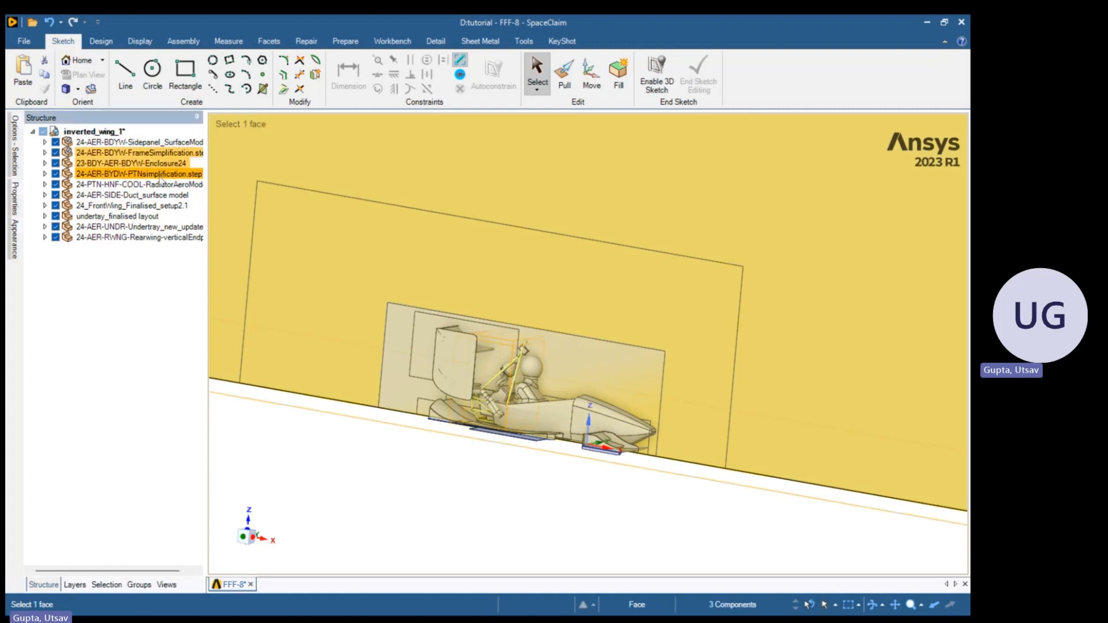
{"action": "left_click", "coordinate": [339, 465]}
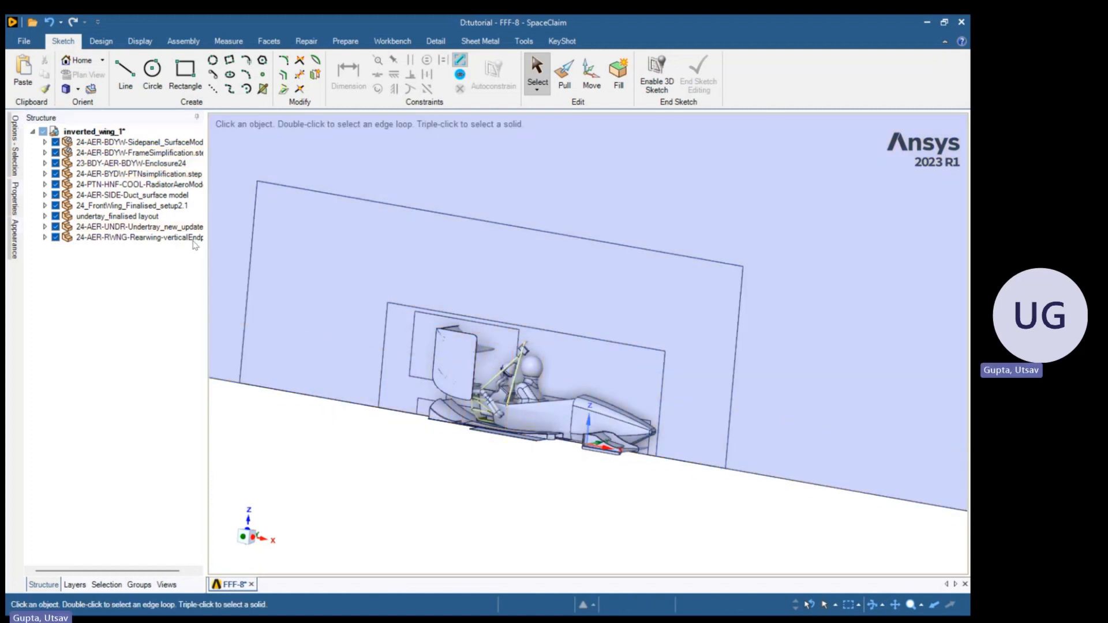
{"action": "left_click", "coordinate": [165, 176]}
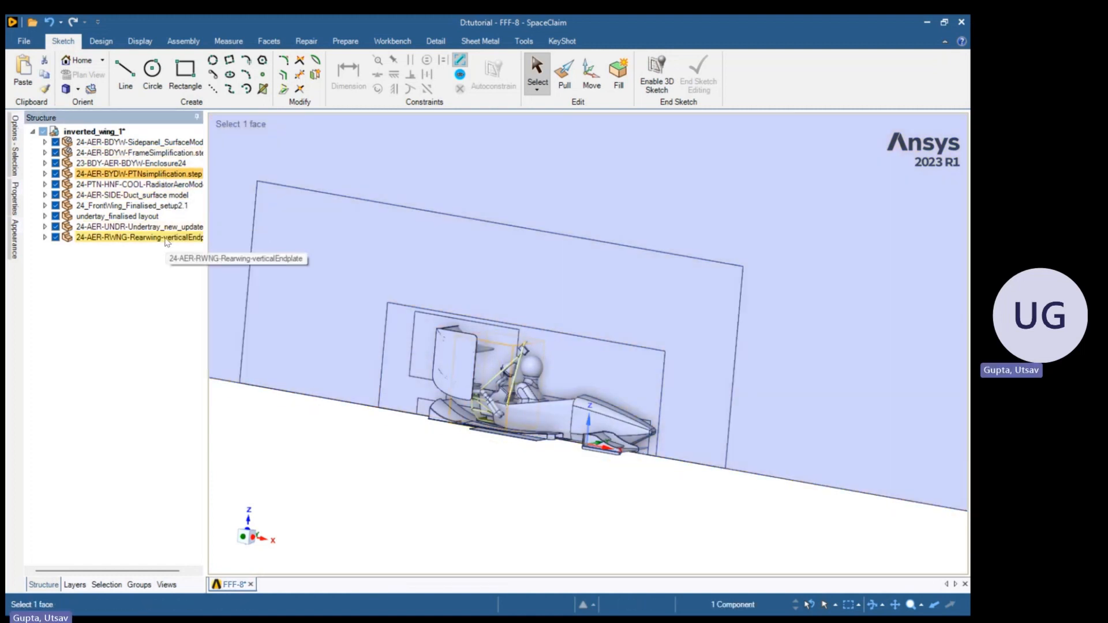
{"action": "left_click", "coordinate": [170, 237], "text": "shift"}
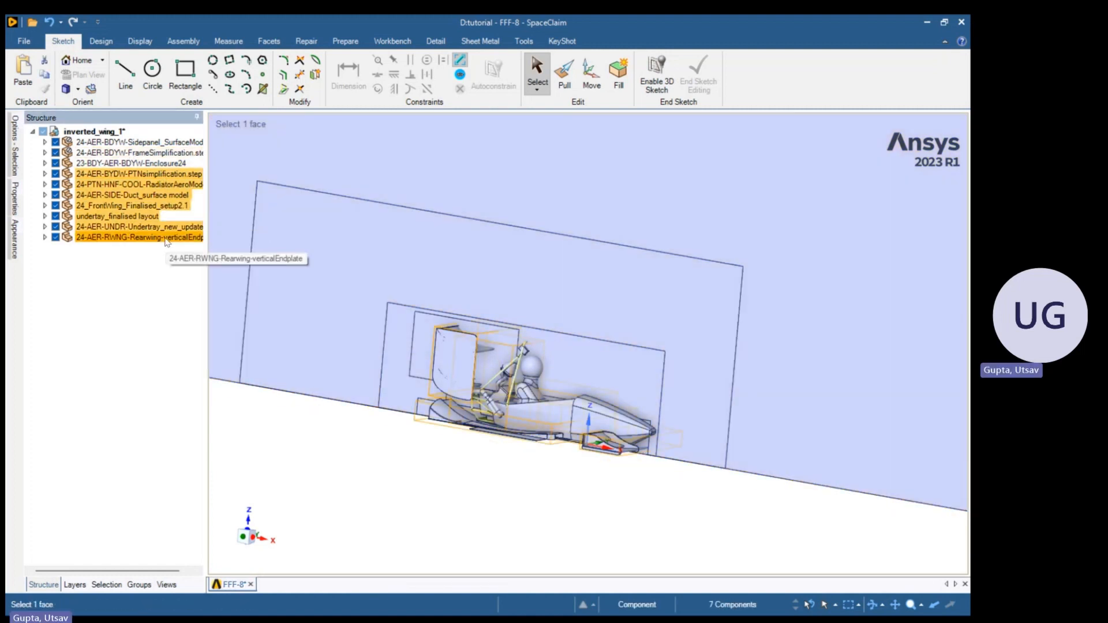
{"action": "right_click", "coordinate": [165, 195]}
{"action": "left_click", "coordinate": [219, 193]}
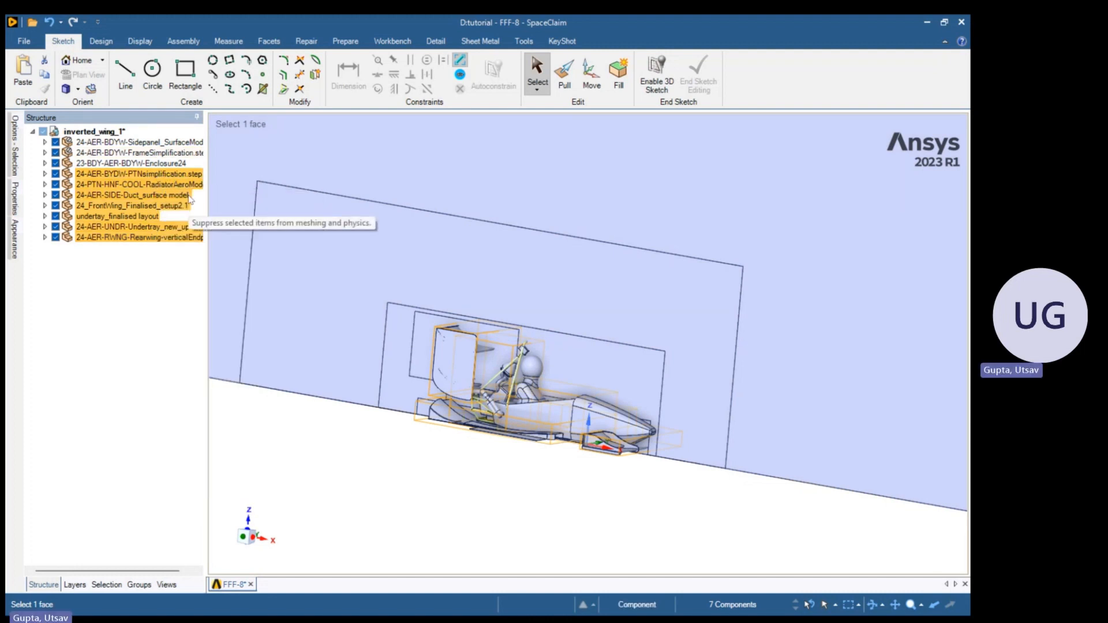
{"action": "left_click", "coordinate": [384, 489]}
Expand the 23-BDY-AER-BDYW-Enclosure24 component to list its bodies and hide the whole component
{"action": "left_click", "coordinate": [45, 163]}
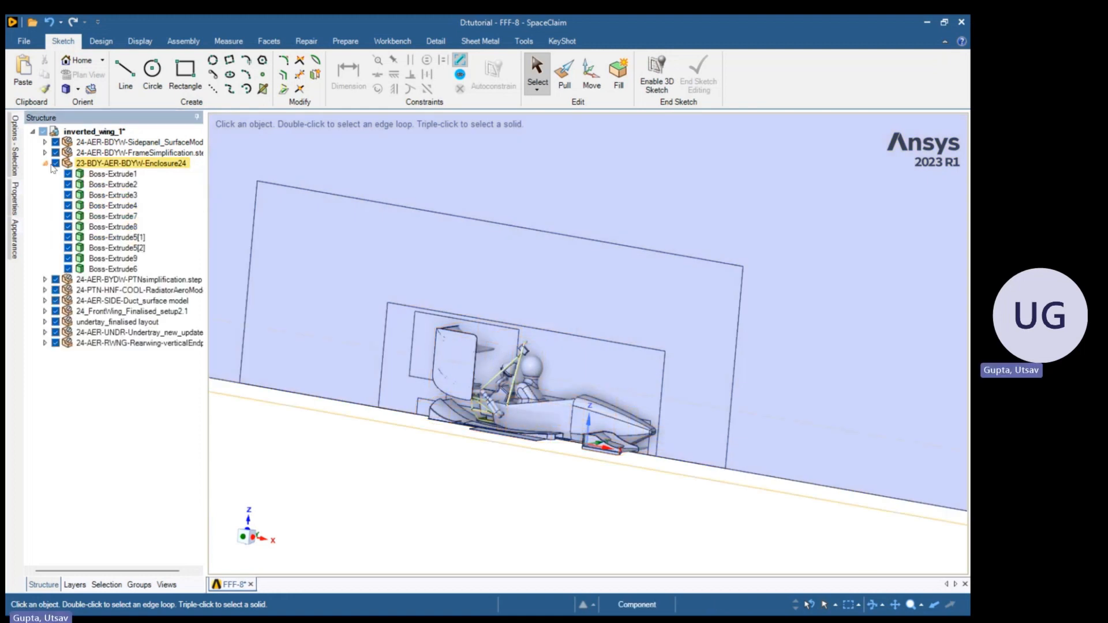
{"action": "left_click", "coordinate": [55, 163]}
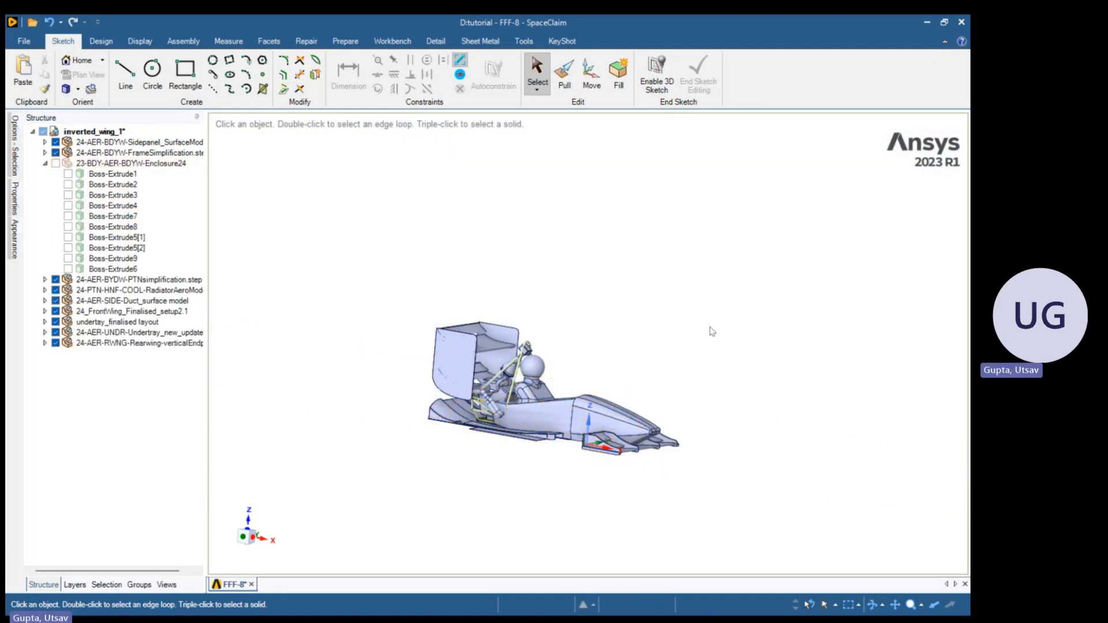
{"action": "scroll", "coordinate": [709, 332], "scroll_direction": "down", "scroll_amount": 3}
{"action": "middle_click_drag", "start_coordinate": [615, 378], "coordinate": [527, 358]}
{"action": "middle_click_drag", "start_coordinate": [662, 399], "coordinate": [513, 407], "text": "shift"}
{"action": "scroll", "coordinate": [531, 409], "scroll_direction": "up", "scroll_amount": 4}
{"action": "scroll", "coordinate": [547, 407], "scroll_direction": "up", "scroll_amount": 8}
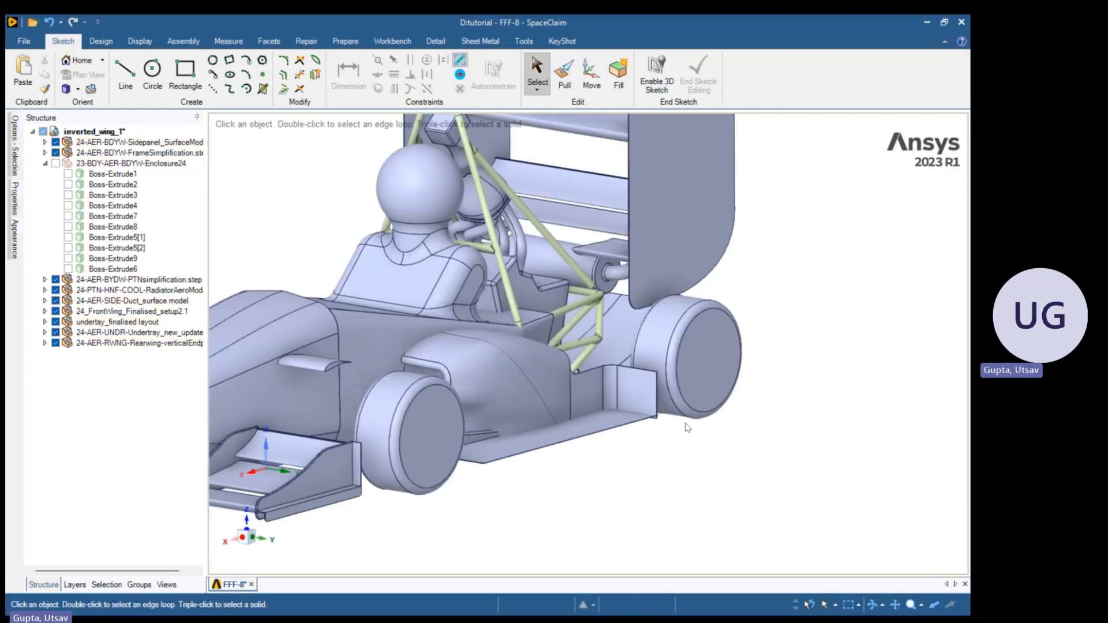
Pull the undertray's thin outer side face by 2 mm where it meets the side duct's rear corner
{"action": "left_click", "coordinate": [101, 41]}
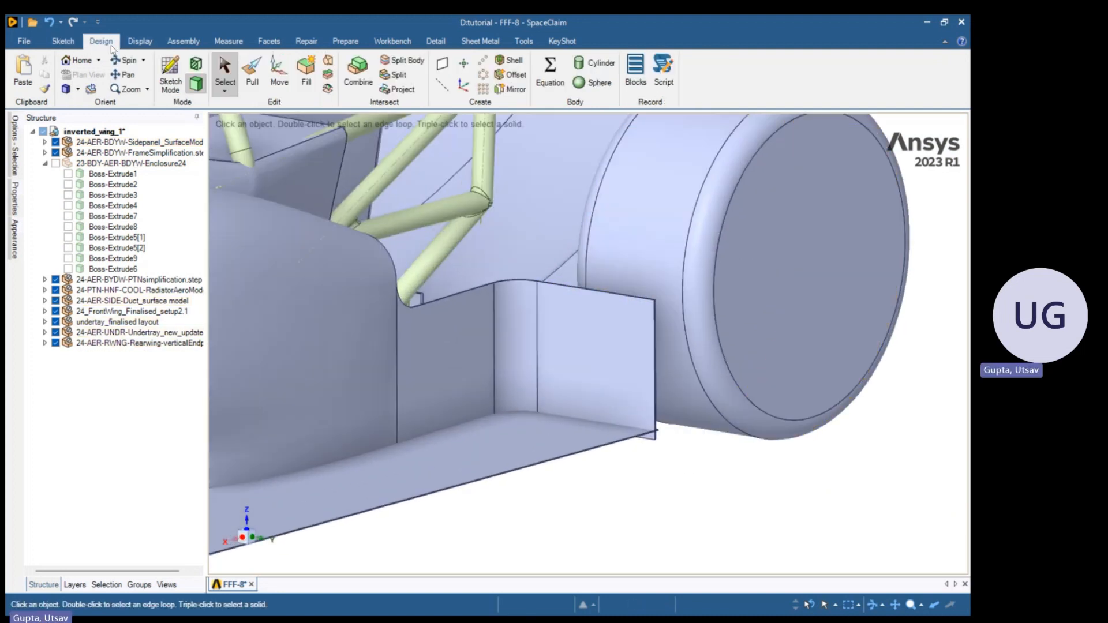
{"action": "scroll", "coordinate": [639, 433], "scroll_direction": "up", "scroll_amount": 2}
{"action": "scroll", "coordinate": [639, 433], "scroll_direction": "down", "scroll_amount": 5}
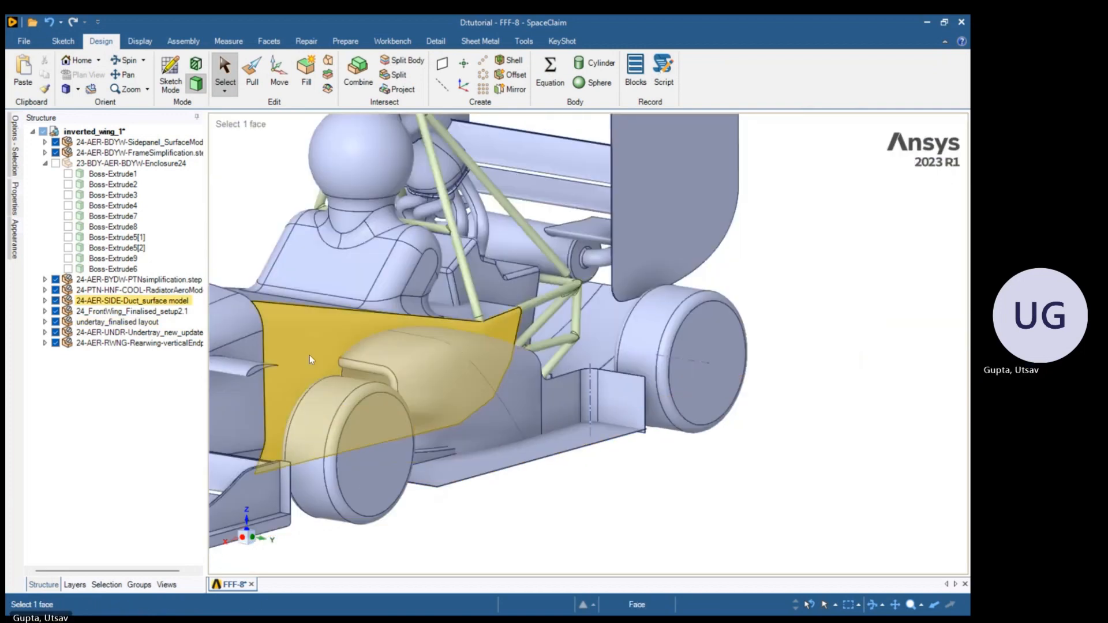
{"action": "scroll", "coordinate": [508, 407], "scroll_direction": "up", "scroll_amount": 2}
{"action": "middle_click_drag", "start_coordinate": [639, 429], "coordinate": [635, 416]}
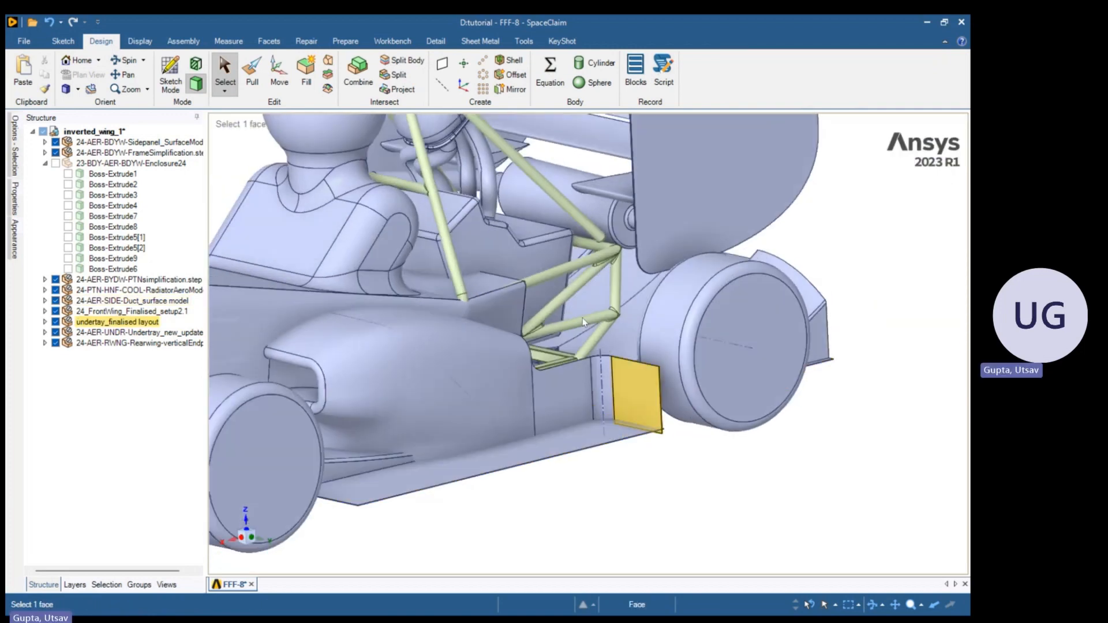
{"action": "left_click", "coordinate": [634, 417]}
{"action": "key", "text": "p"}
{"action": "scroll", "coordinate": [602, 417], "scroll_direction": "down", "scroll_amount": 5}
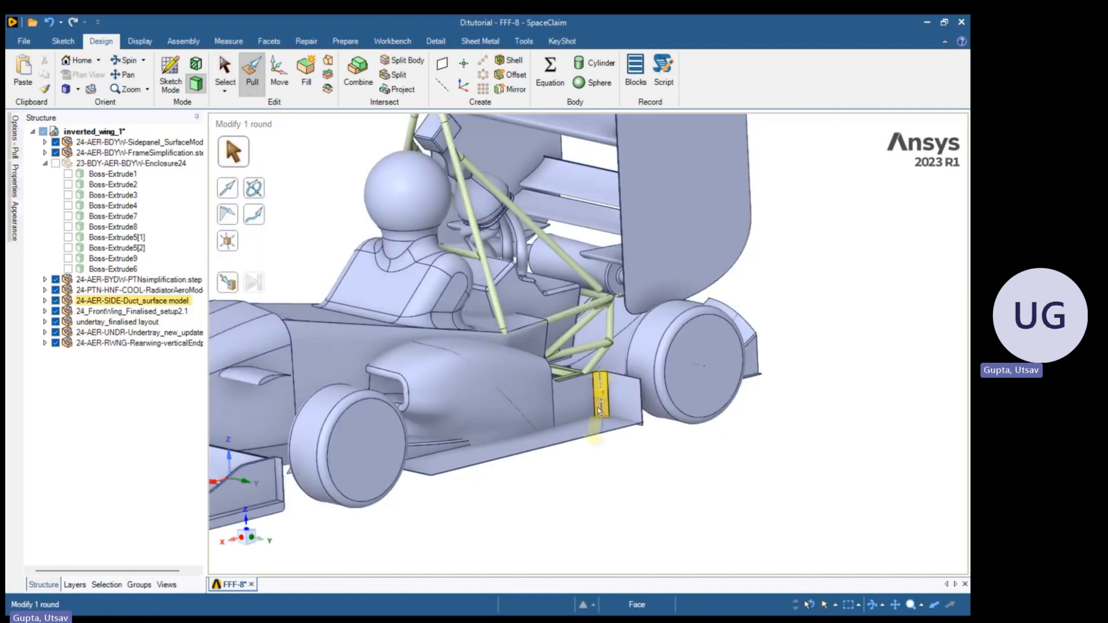
{"action": "scroll", "coordinate": [625, 425], "scroll_direction": "up", "scroll_amount": 8}
{"action": "scroll", "coordinate": [624, 423], "scroll_direction": "up", "scroll_amount": 6}
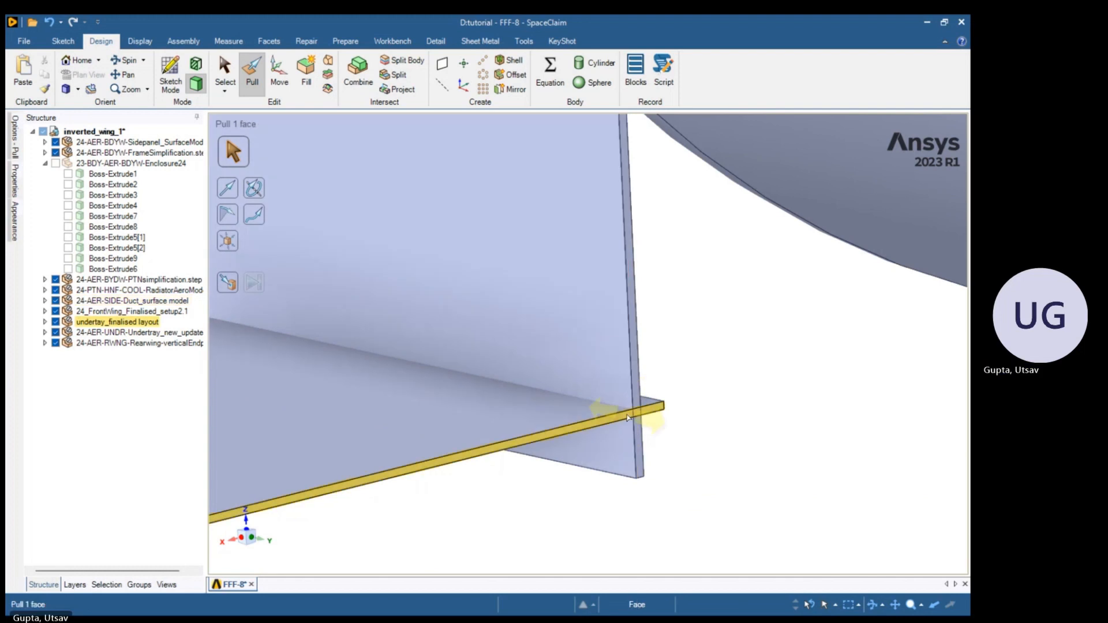
{"action": "left_click", "coordinate": [627, 418]}
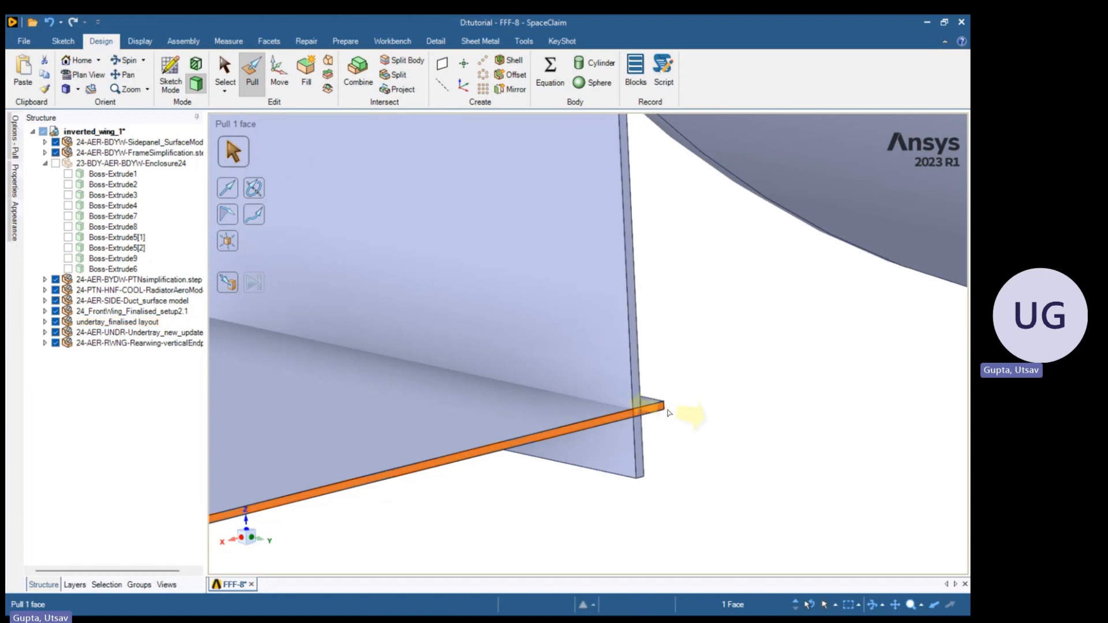
{"action": "scroll", "coordinate": [667, 412], "scroll_direction": "down", "scroll_amount": 8}
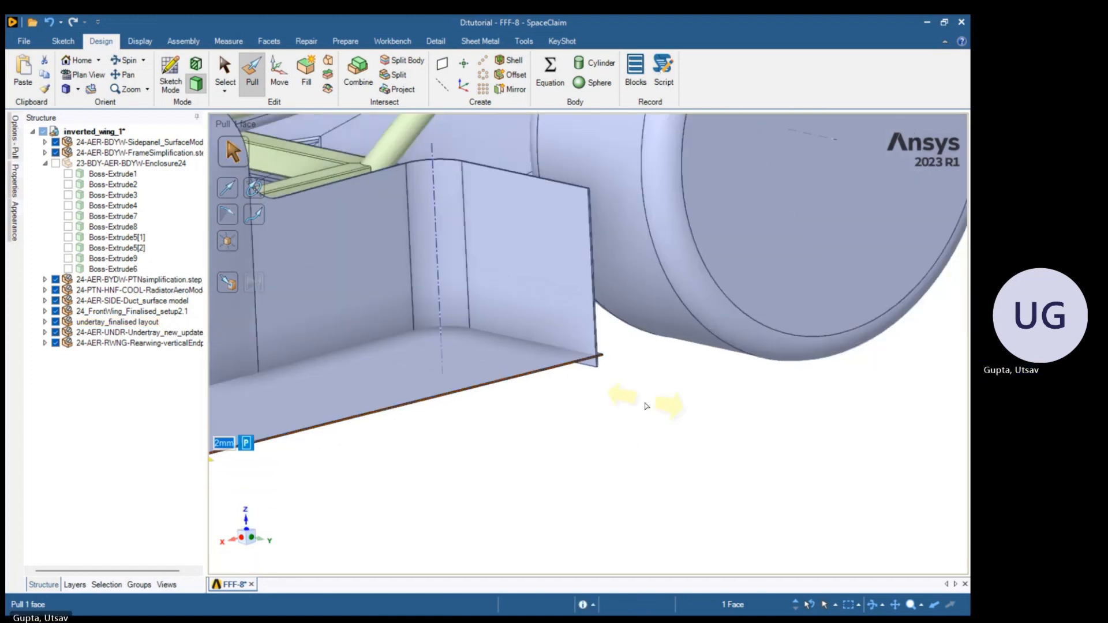
{"action": "scroll", "coordinate": [294, 411], "scroll_direction": "up", "scroll_amount": 5}
{"action": "scroll", "coordinate": [841, 315], "scroll_direction": "up", "scroll_amount": 4}
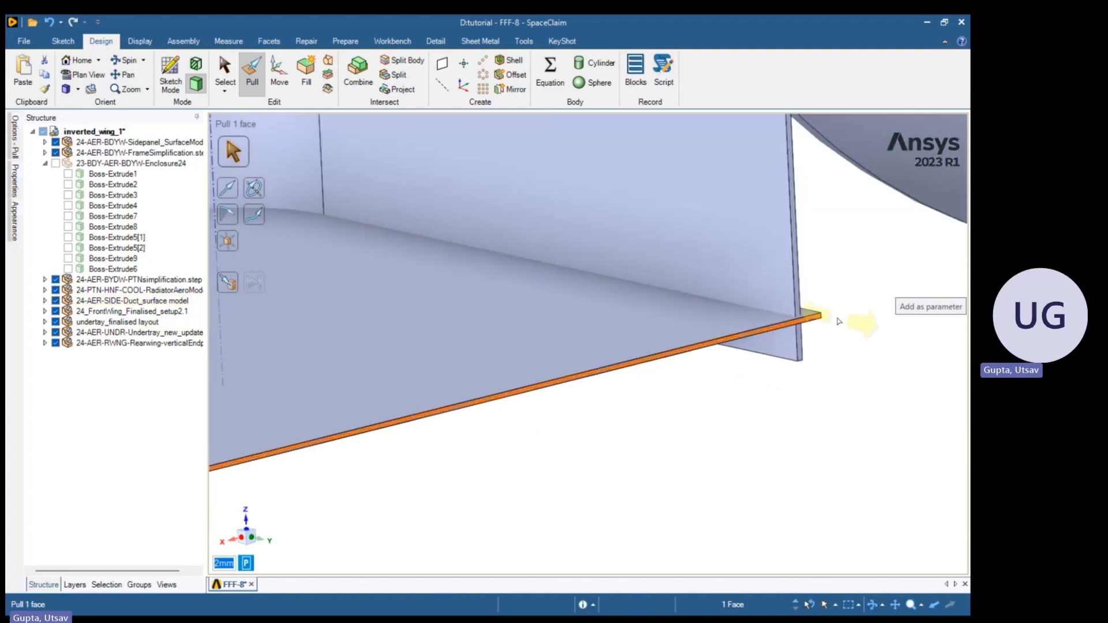
{"action": "scroll", "coordinate": [757, 335], "scroll_direction": "down", "scroll_amount": 8}
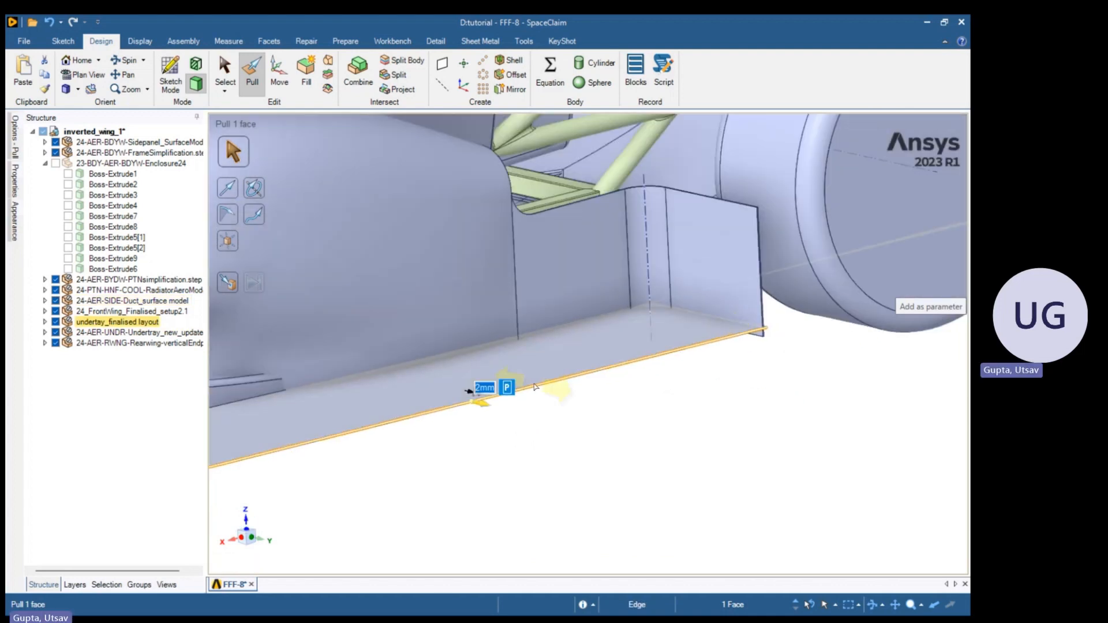
{"action": "mouse_move", "coordinate": [441, 404]}
{"action": "middle_mouse_down"}
{"action": "mouse_move", "coordinate": [421, 406]}
{"action": "mouse_move", "coordinate": [451, 402]}
{"action": "middle_mouse_up"}
{"action": "scroll", "coordinate": [471, 363], "scroll_direction": "up", "scroll_amount": 1}
Combine the side duct with the undertray as cutter, removing the duct regions below and within the undertray's thickness
{"action": "left_click", "coordinate": [358, 81]}
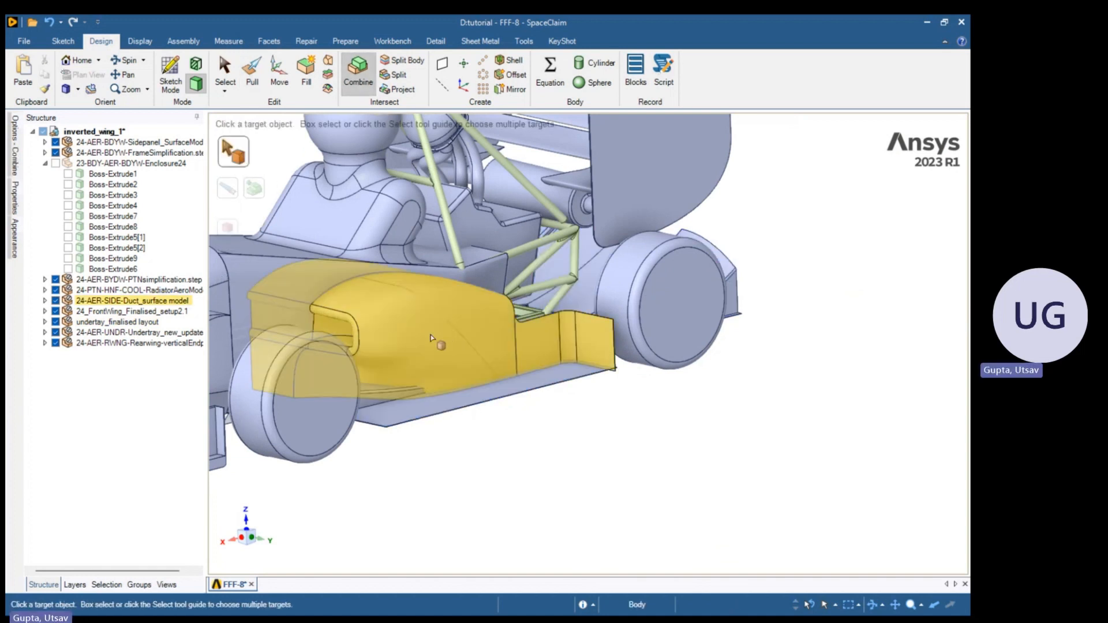
{"action": "left_click", "coordinate": [430, 337]}
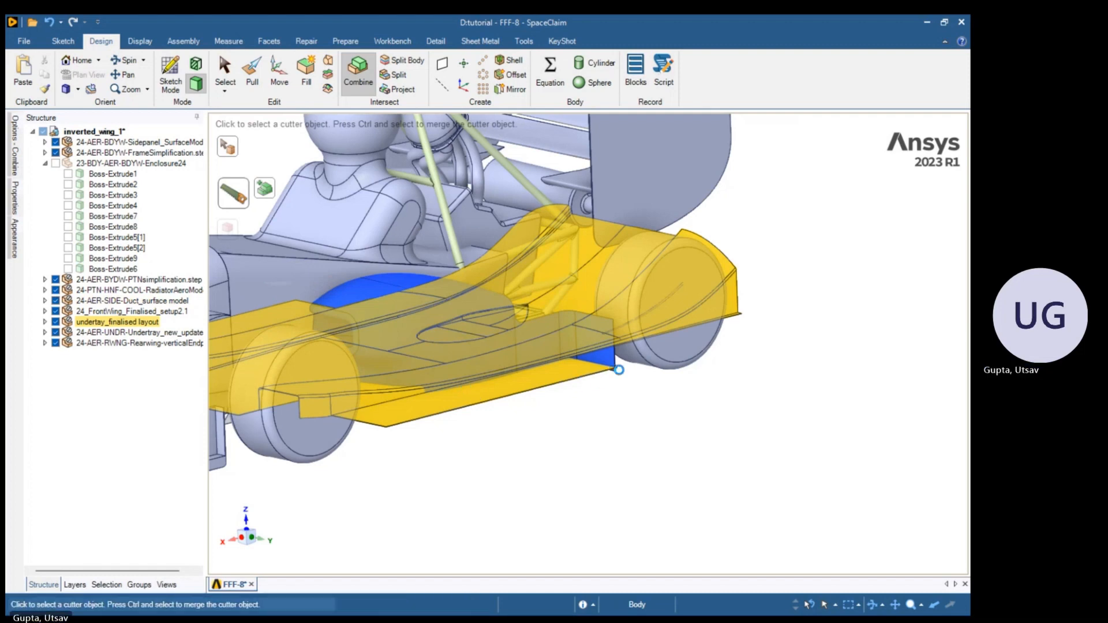
{"action": "scroll", "coordinate": [620, 376], "scroll_direction": "up", "scroll_amount": 5}
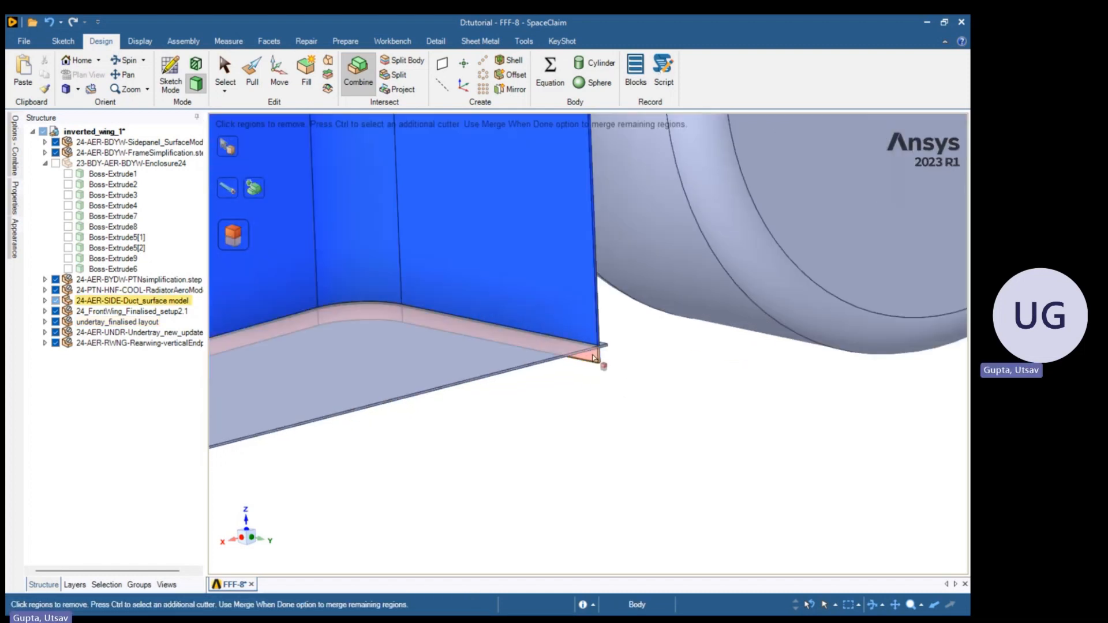
{"action": "middle_click_drag", "start_coordinate": [592, 353], "coordinate": [582, 359]}
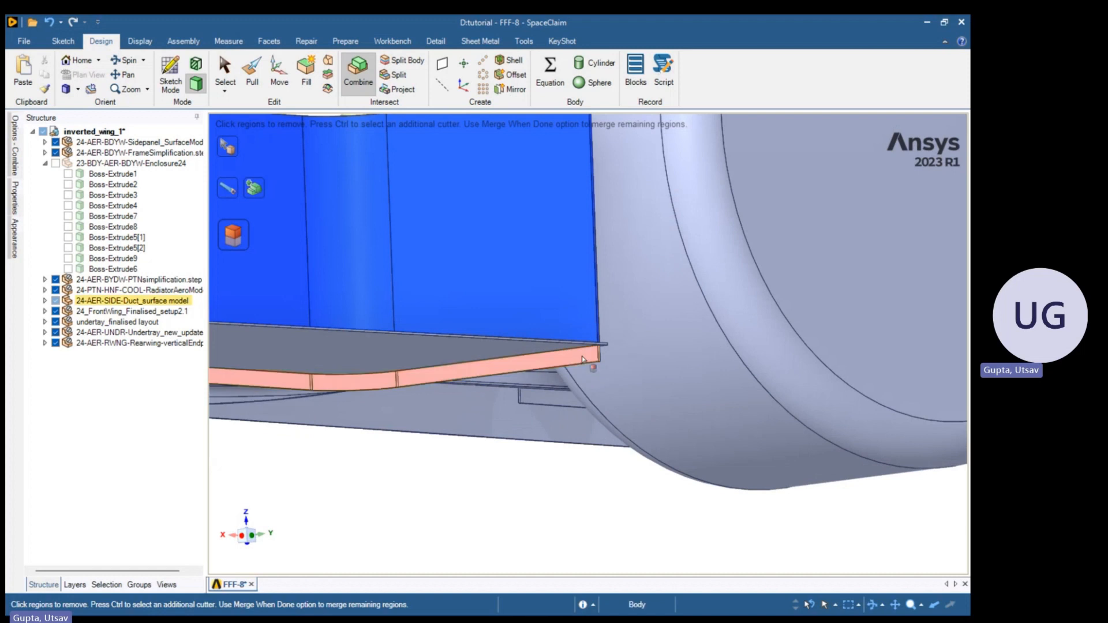
{"action": "scroll", "coordinate": [587, 358], "scroll_direction": "up", "scroll_amount": 5}
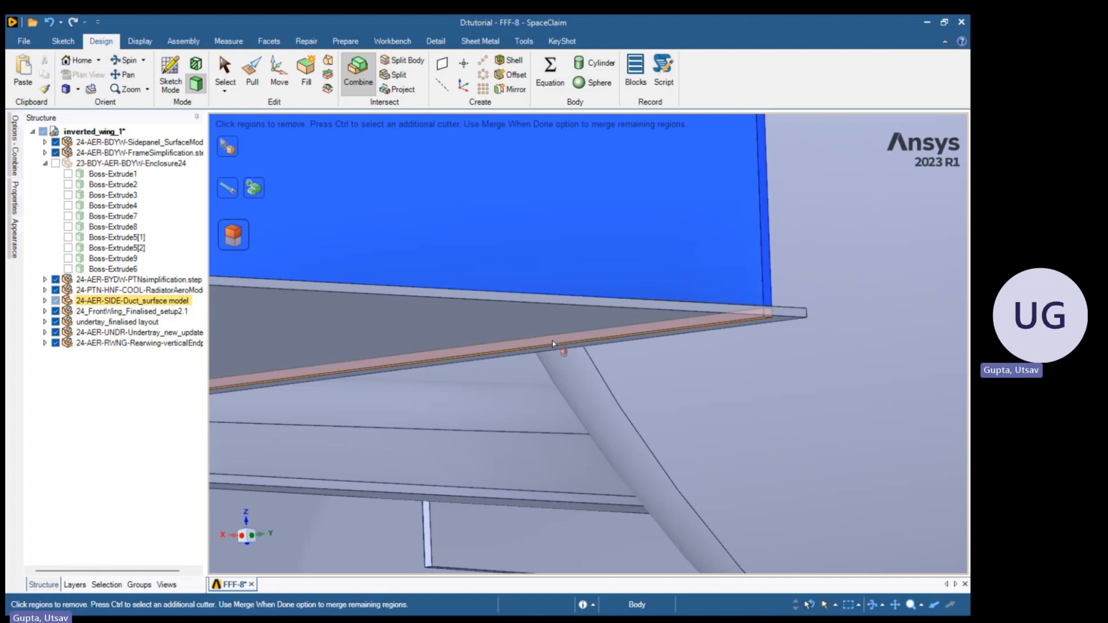
{"action": "left_click", "coordinate": [552, 344]}
{"action": "scroll", "coordinate": [396, 302], "scroll_direction": "down", "scroll_amount": 6}
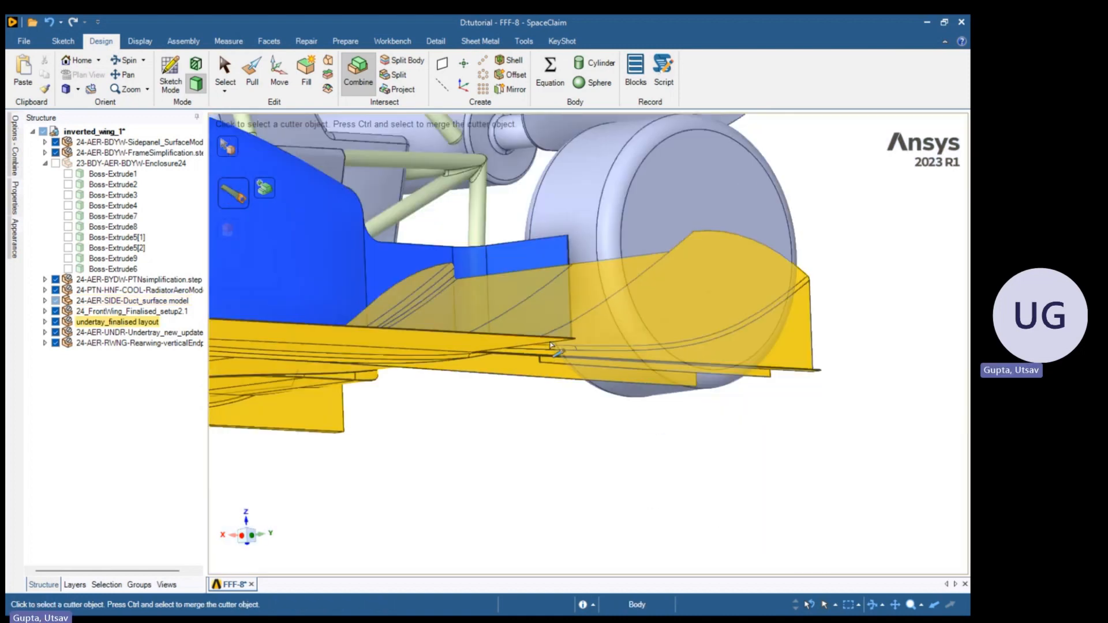
Cut the side duct with the side panel body and remove the duct region inside the car body
{"action": "scroll", "coordinate": [396, 302], "scroll_direction": "down", "scroll_amount": 4}
{"action": "middle_click_drag", "start_coordinate": [403, 306], "coordinate": [480, 376]}
{"action": "left_click", "coordinate": [480, 376]}
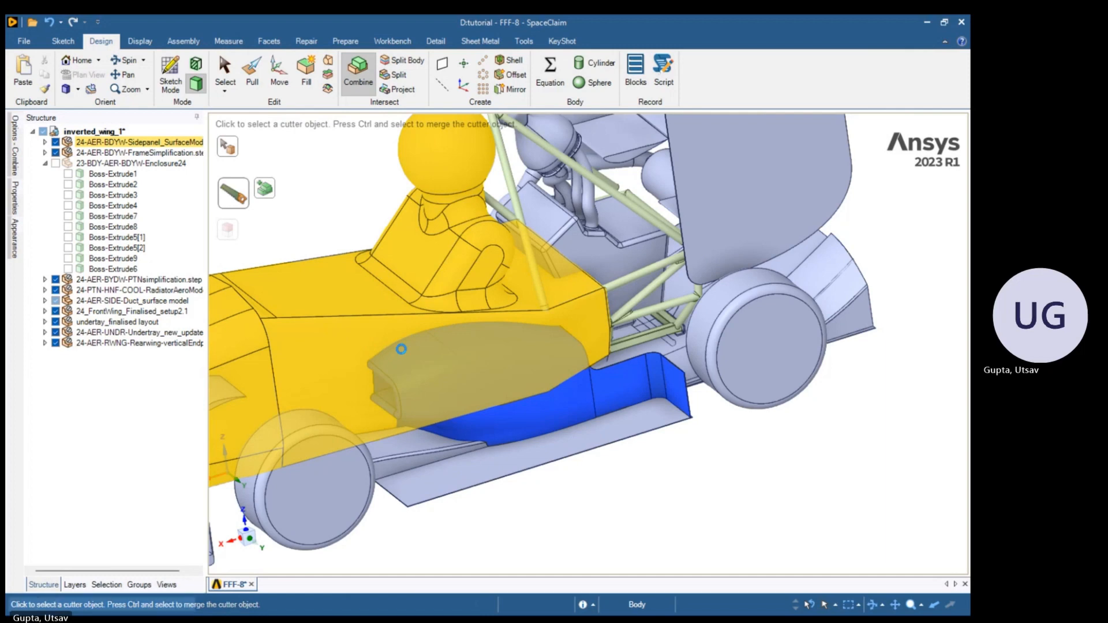
{"action": "left_click", "coordinate": [398, 349]}
{"action": "middle_click_drag", "start_coordinate": [398, 349], "coordinate": [353, 345]}
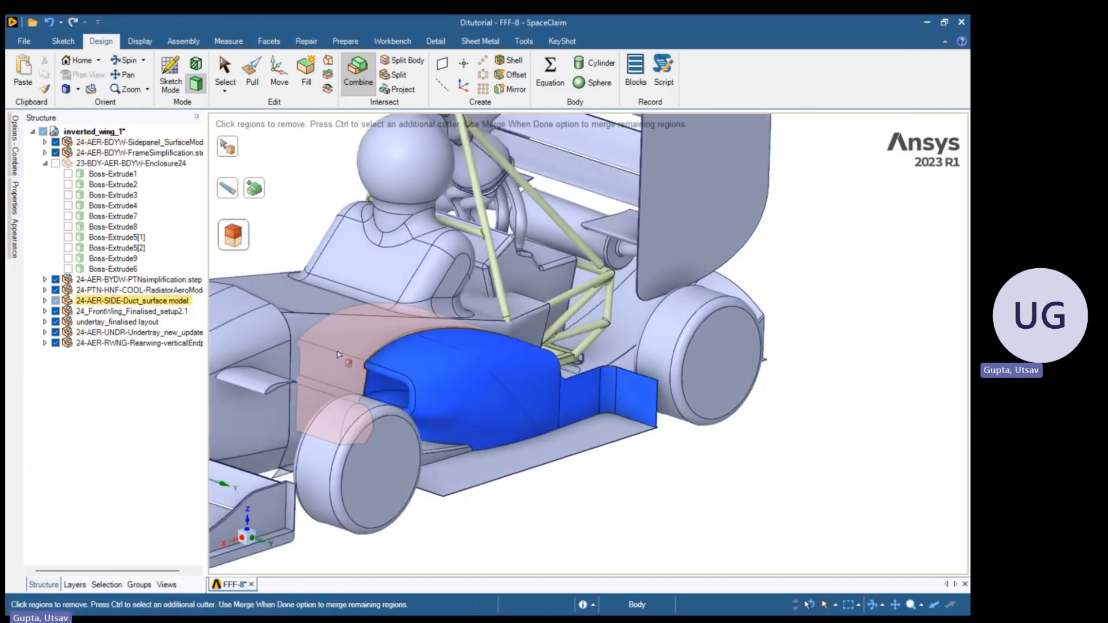
{"action": "left_click", "coordinate": [342, 345]}
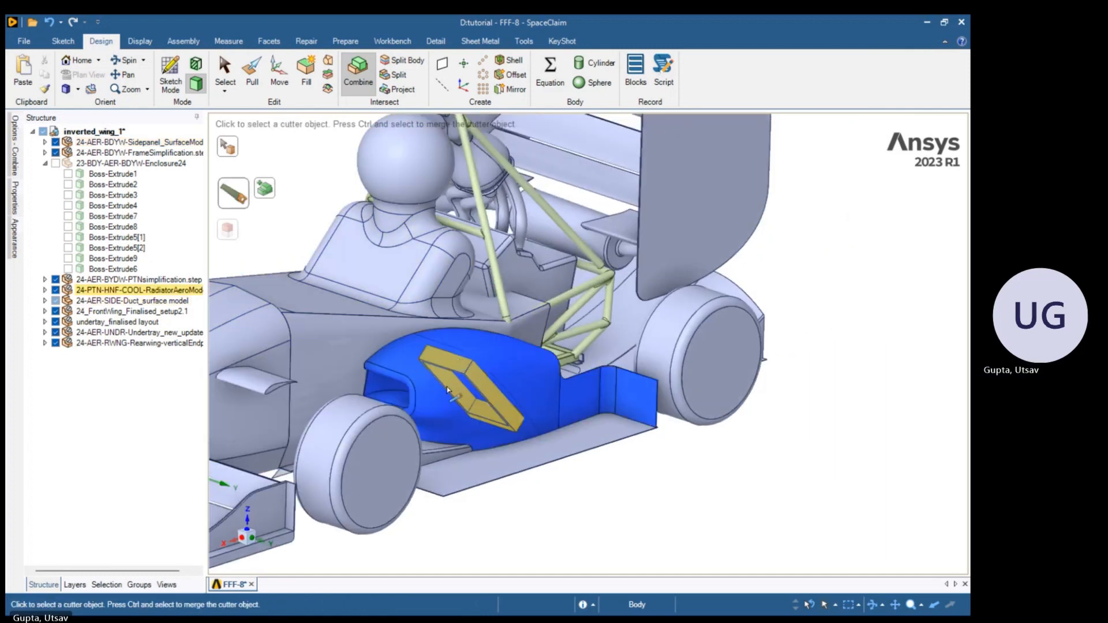
{"action": "scroll", "coordinate": [489, 457], "scroll_direction": "down", "scroll_amount": 5}
{"action": "middle_click_drag", "start_coordinate": [490, 459], "coordinate": [479, 436]}
{"action": "left_click", "coordinate": [524, 507]}
{"action": "scroll", "coordinate": [396, 443], "scroll_direction": "up", "scroll_amount": 4}
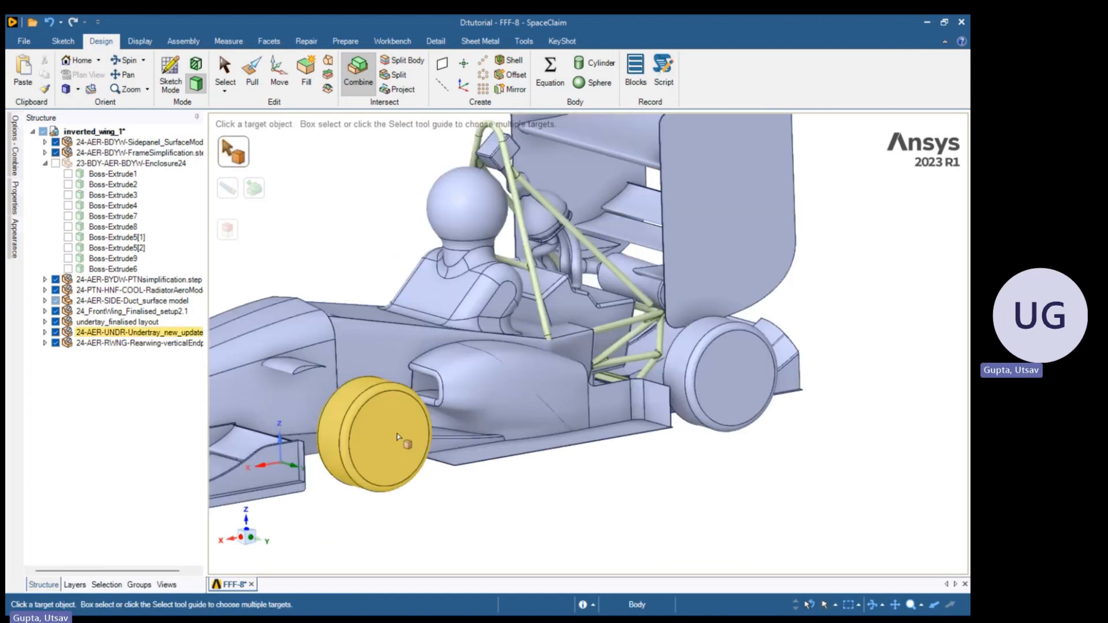
{"action": "left_click", "coordinate": [259, 74]}
{"action": "middle_click_drag", "start_coordinate": [360, 482], "coordinate": [445, 384]}
{"action": "scroll", "coordinate": [404, 410], "scroll_direction": "up", "scroll_amount": 6}
{"action": "left_click", "coordinate": [418, 407]}
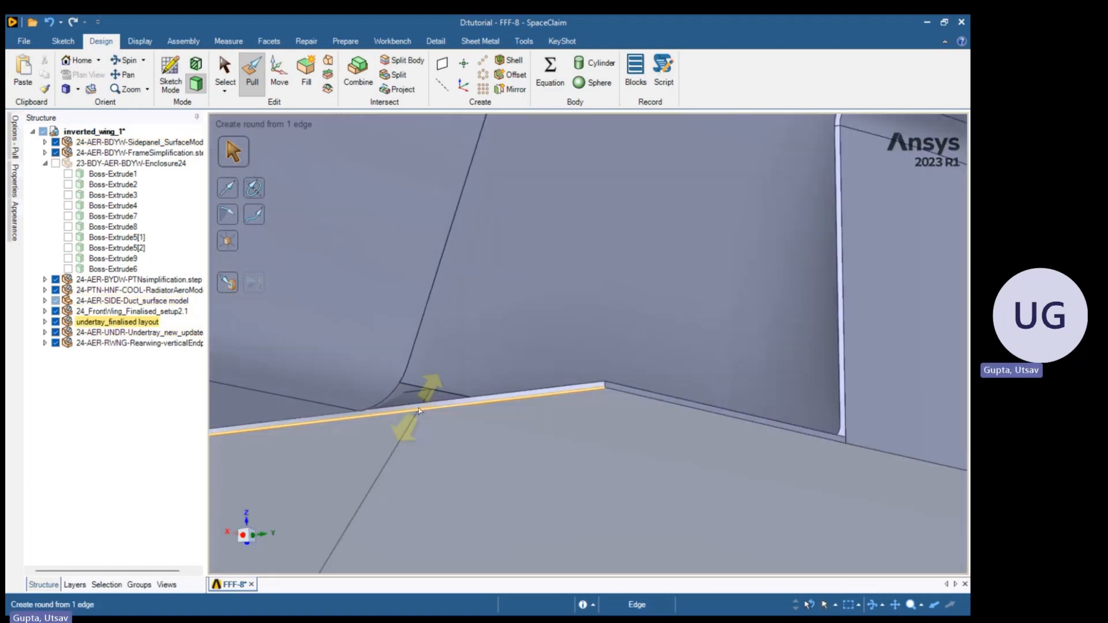
{"action": "scroll", "coordinate": [418, 408], "scroll_direction": "down", "scroll_amount": 8}
{"action": "middle_click_drag", "start_coordinate": [418, 408], "coordinate": [500, 317]}
{"action": "left_click", "coordinate": [373, 404]}
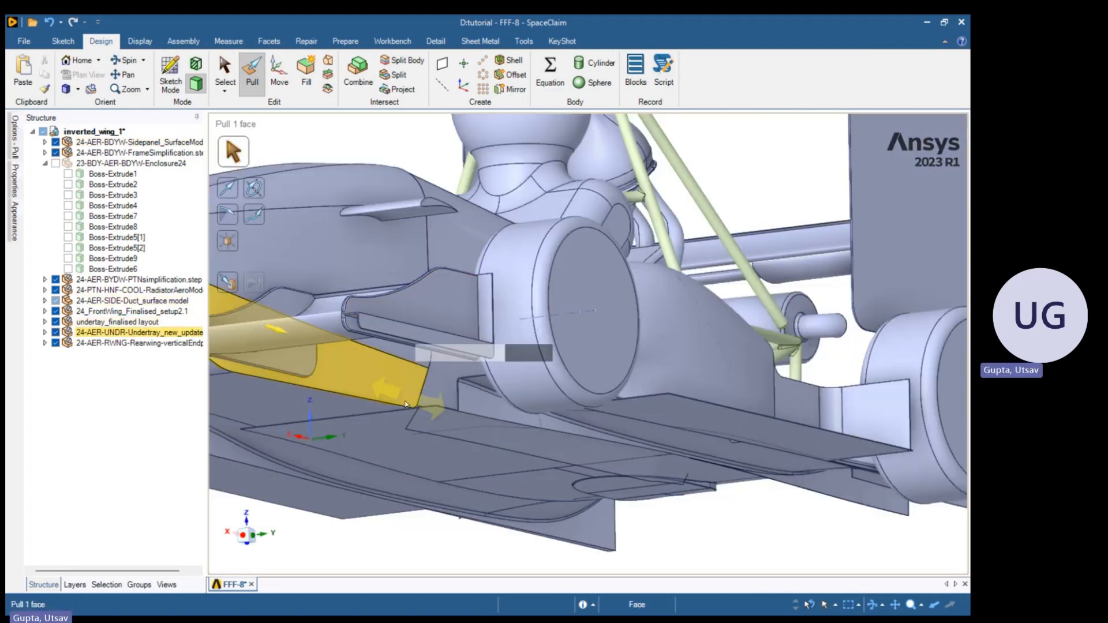
{"action": "scroll", "coordinate": [373, 406], "scroll_direction": "up", "scroll_amount": 10}
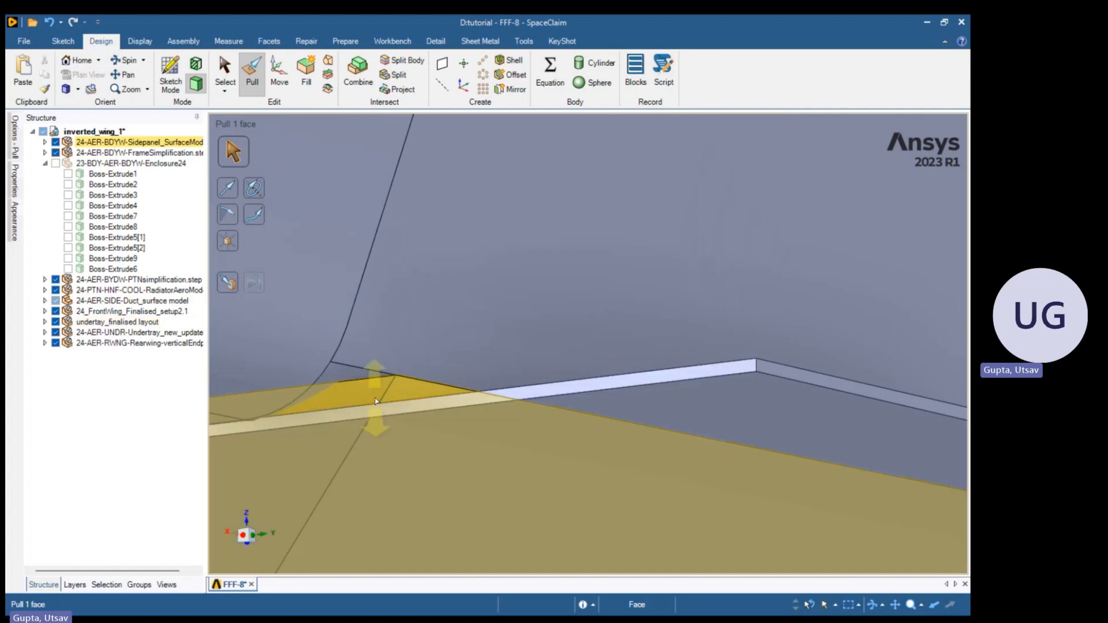
{"action": "left_click", "coordinate": [376, 397]}
{"action": "middle_click_drag", "start_coordinate": [530, 393], "coordinate": [548, 465]}
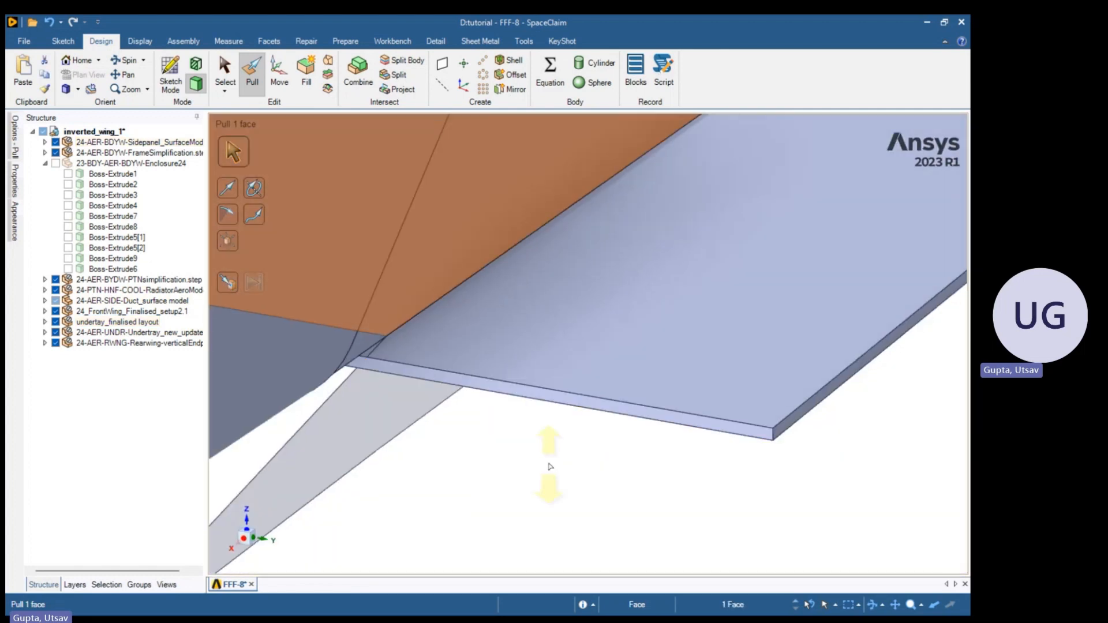
{"action": "scroll", "coordinate": [549, 465], "scroll_direction": "down", "scroll_amount": 8}
{"action": "middle_click_drag", "start_coordinate": [624, 372], "coordinate": [570, 467], "text": "shift"}
{"action": "scroll", "coordinate": [572, 466], "scroll_direction": "down", "scroll_amount": 8}
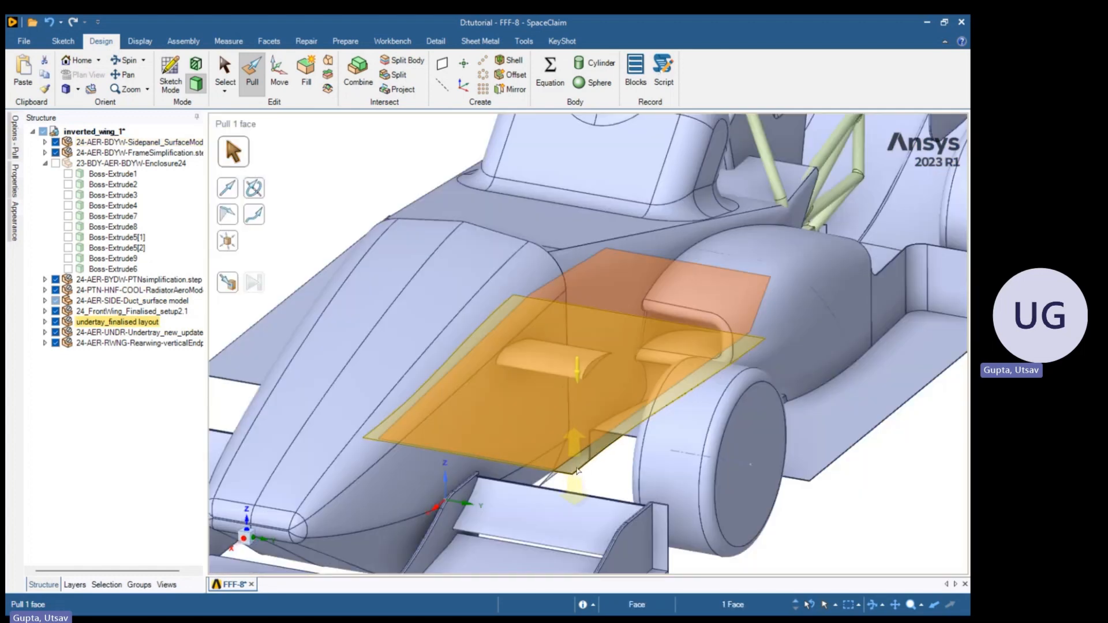
{"action": "scroll", "coordinate": [572, 466], "scroll_direction": "up", "scroll_amount": 15}
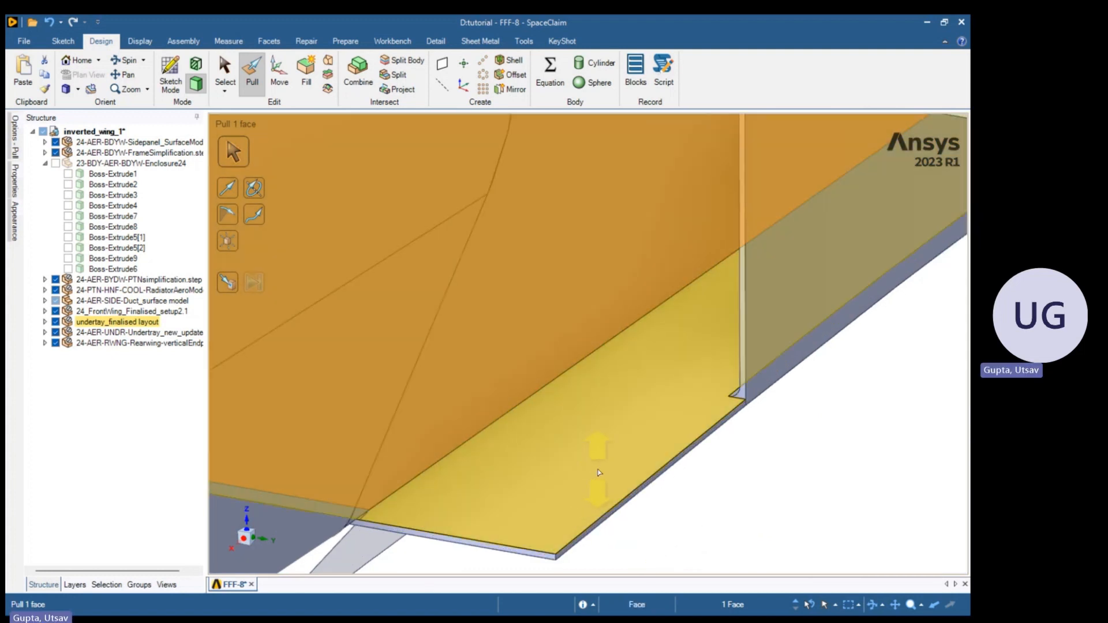
{"action": "left_click", "coordinate": [598, 473], "text": "ctrl"}
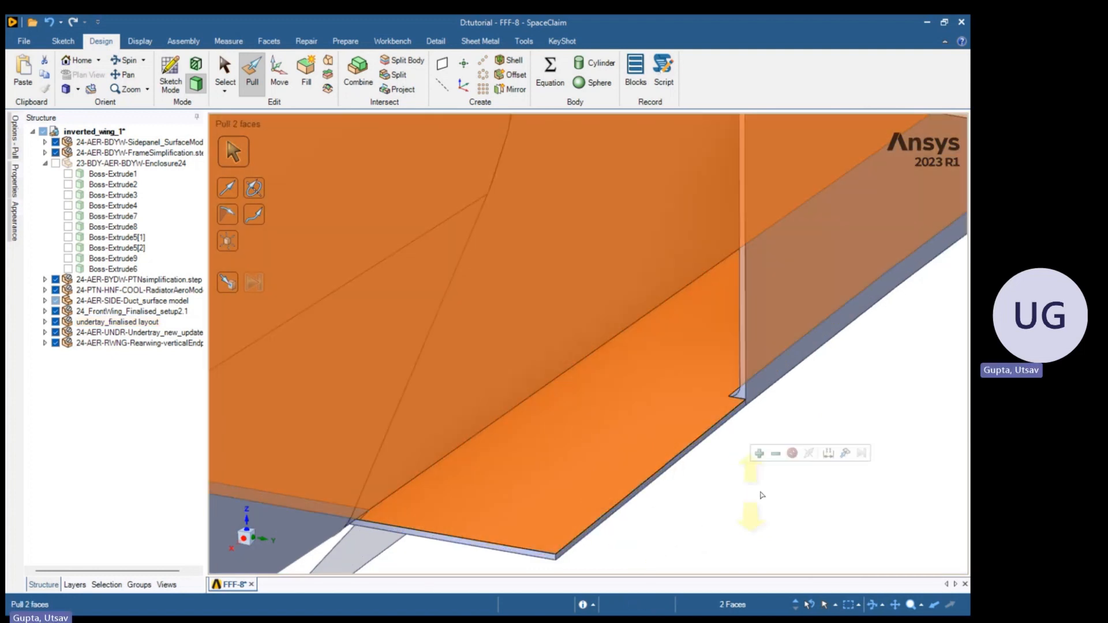
{"action": "left_click", "coordinate": [794, 496]}
{"action": "middle_click_drag", "start_coordinate": [562, 462], "coordinate": [552, 375]}
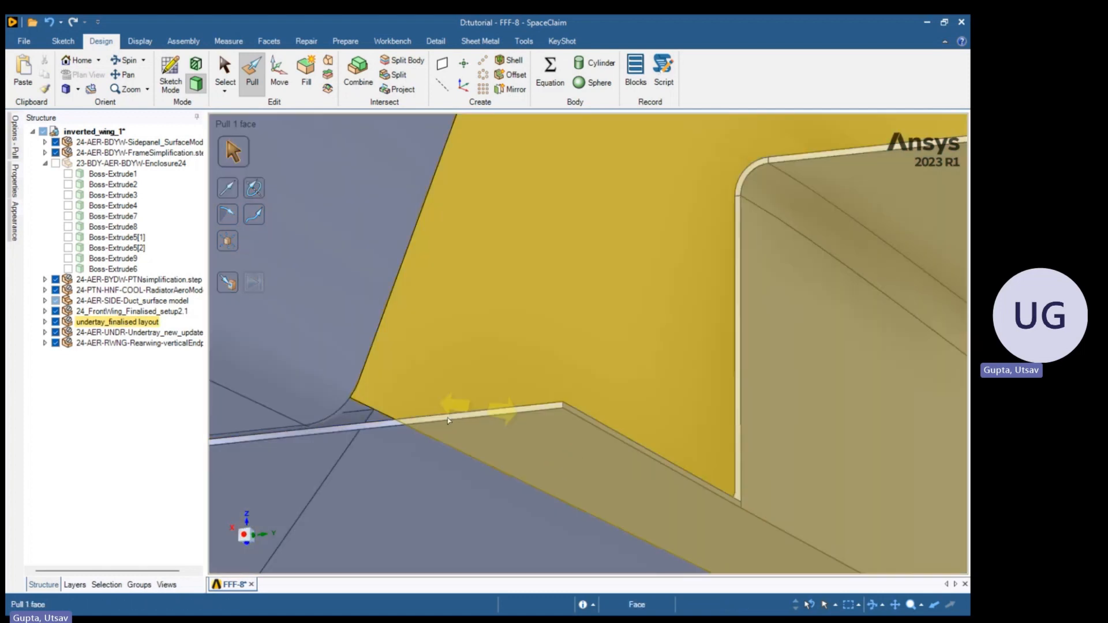
{"action": "left_click", "coordinate": [359, 422]}
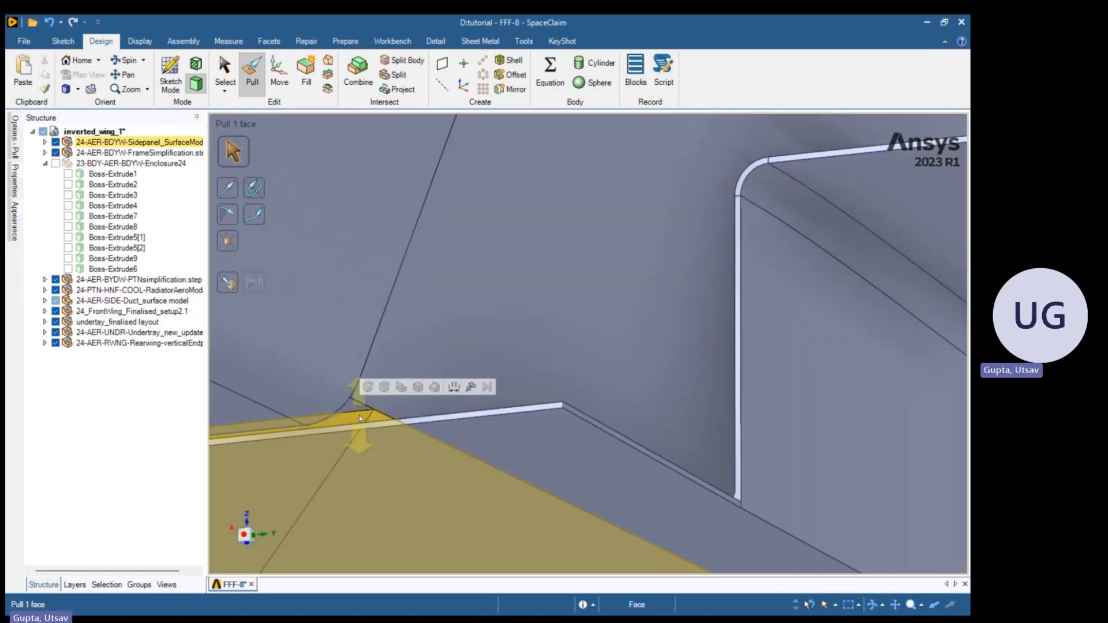
{"action": "key", "text": "alt+Tab"}
{"action": "key", "text": "alt+Tab"}
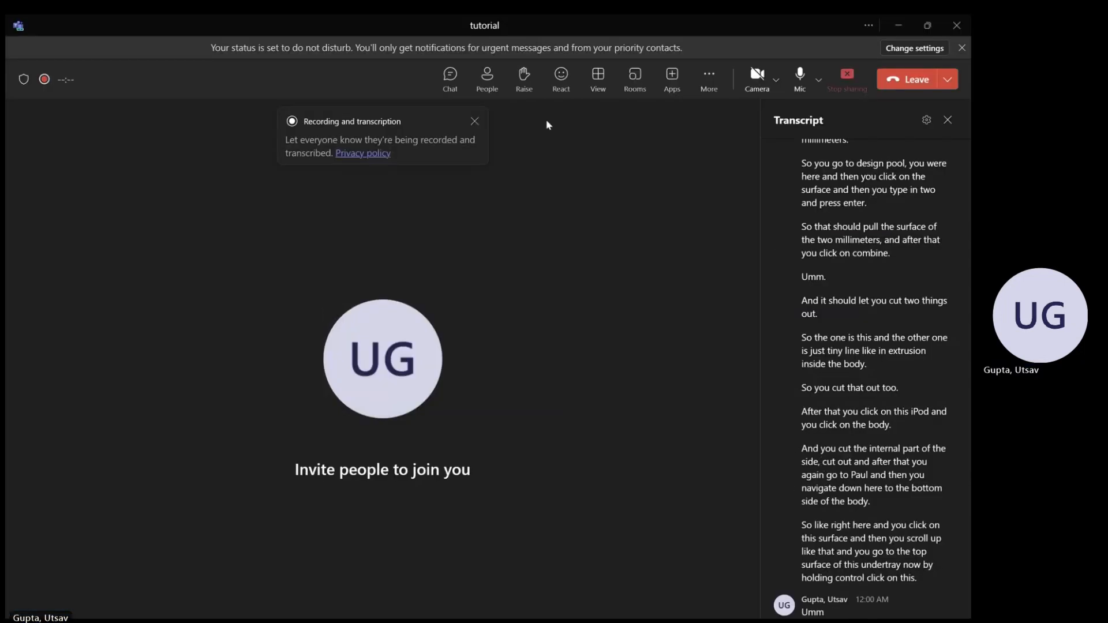
{"action": "key", "text": "alt+Tab"}
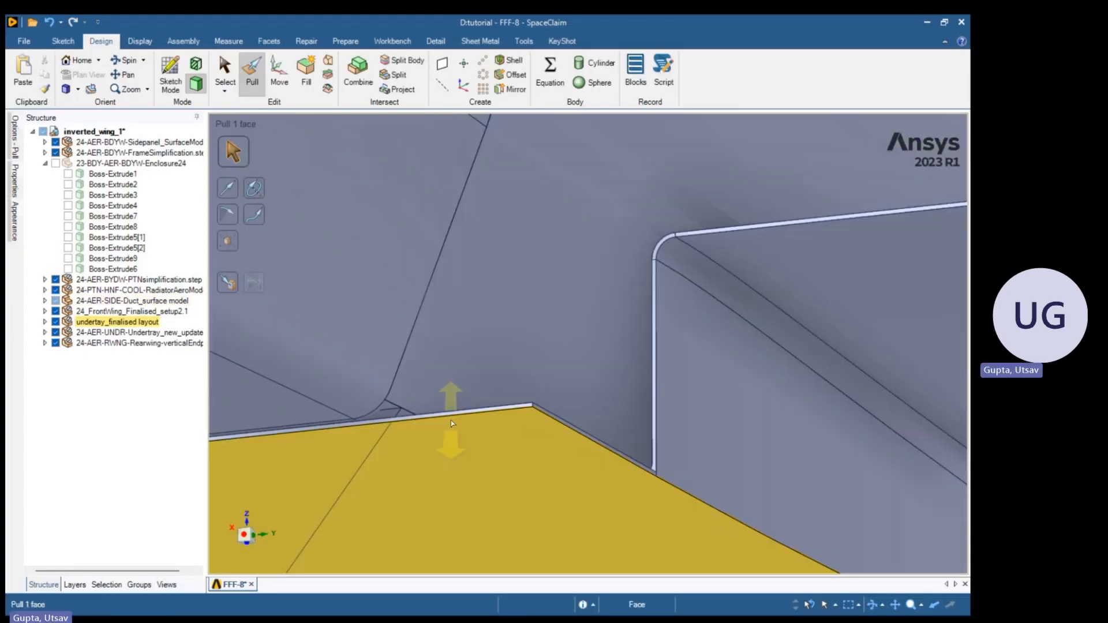
Examine the small corner gap where the side duct, side panel and undertray meet
{"action": "left_click", "coordinate": [419, 423]}
{"action": "scroll", "coordinate": [419, 421], "scroll_direction": "up", "scroll_amount": 5}
{"action": "left_click", "coordinate": [416, 418]}
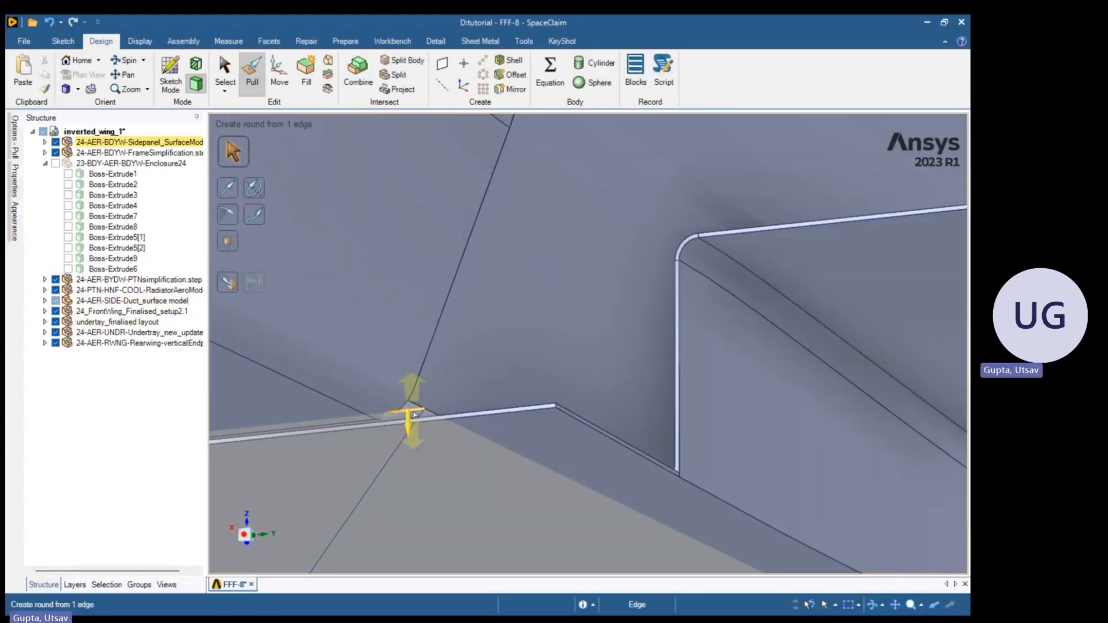
{"action": "scroll", "coordinate": [414, 416], "scroll_direction": "down", "scroll_amount": 8}
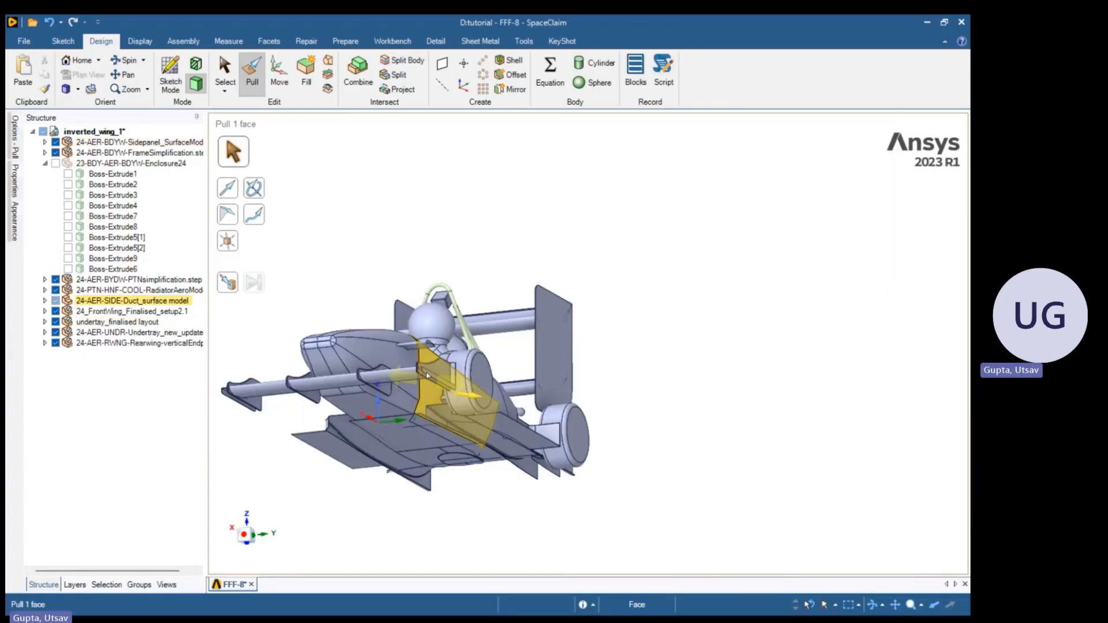
{"action": "left_click", "coordinate": [423, 386]}
{"action": "scroll", "coordinate": [422, 387], "scroll_direction": "up", "scroll_amount": 8}
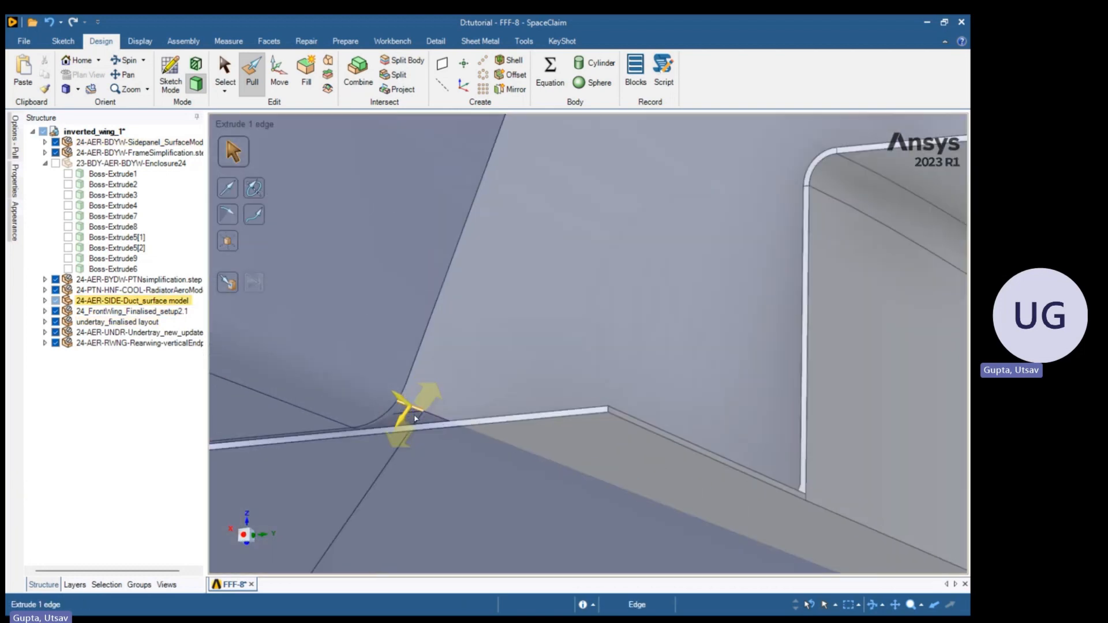
{"action": "left_click", "coordinate": [413, 419]}
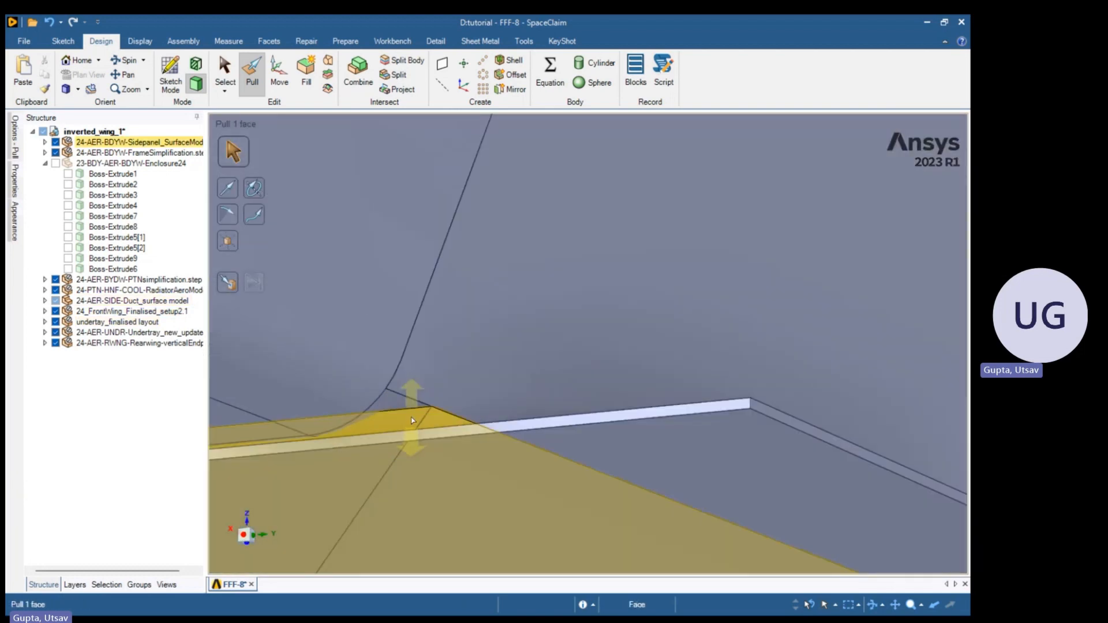
Try to pull the side panel's bottom face up to the undertray as reference
{"action": "left_click", "coordinate": [412, 421]}
{"action": "middle_click_drag", "start_coordinate": [586, 429], "coordinate": [582, 509]}
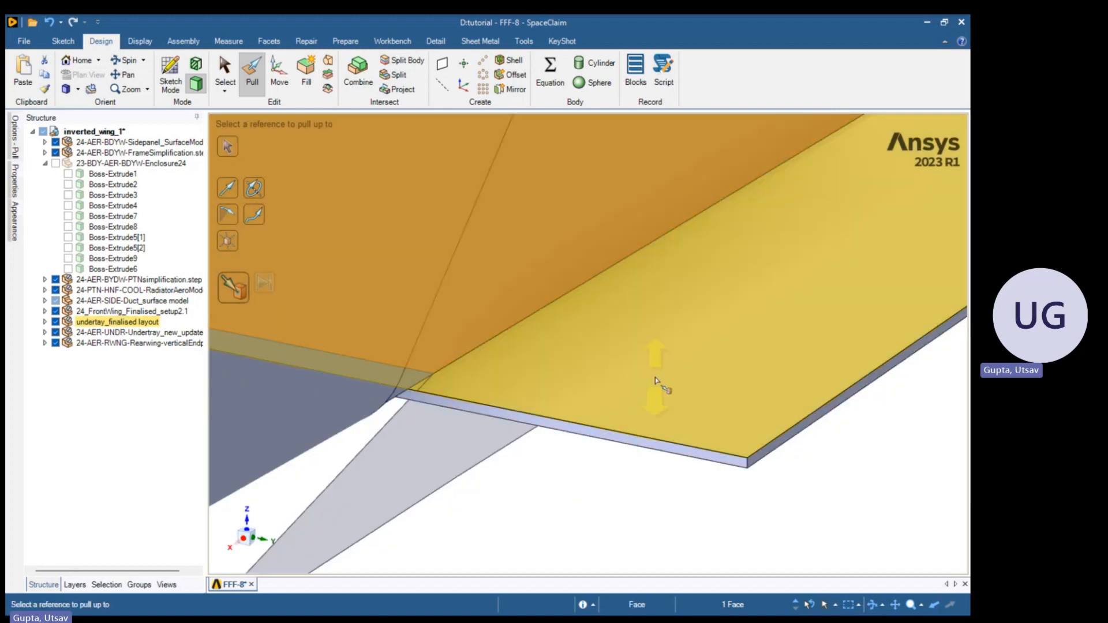
{"action": "scroll", "coordinate": [658, 381], "scroll_direction": "down", "scroll_amount": 5}
{"action": "scroll", "coordinate": [672, 381], "scroll_direction": "up", "scroll_amount": 4}
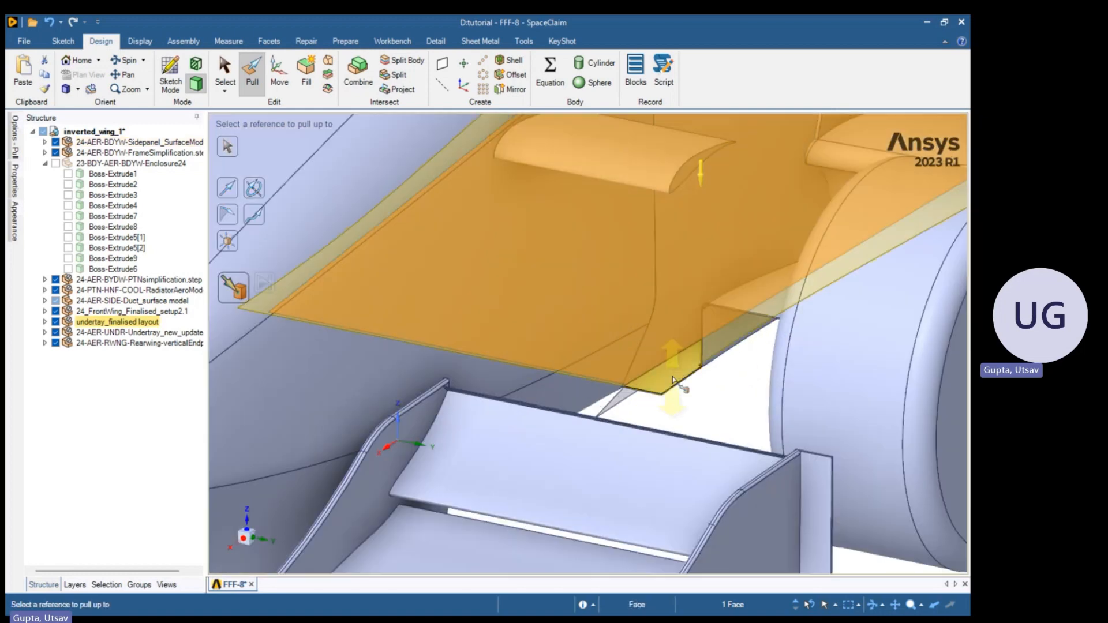
{"action": "scroll", "coordinate": [673, 378], "scroll_direction": "up", "scroll_amount": 2}
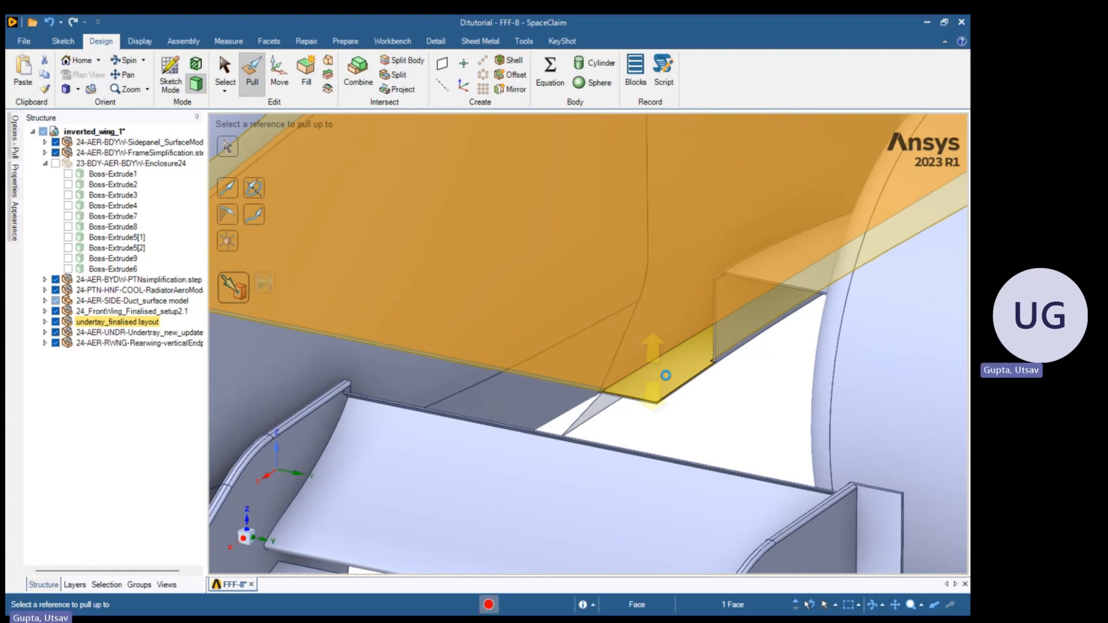
{"action": "key", "text": "Escape"}
Pull the side panel's bottom face 40 mm downward through the undertray
{"action": "left_click_drag", "start_coordinate": [666, 376], "coordinate": [646, 335]}
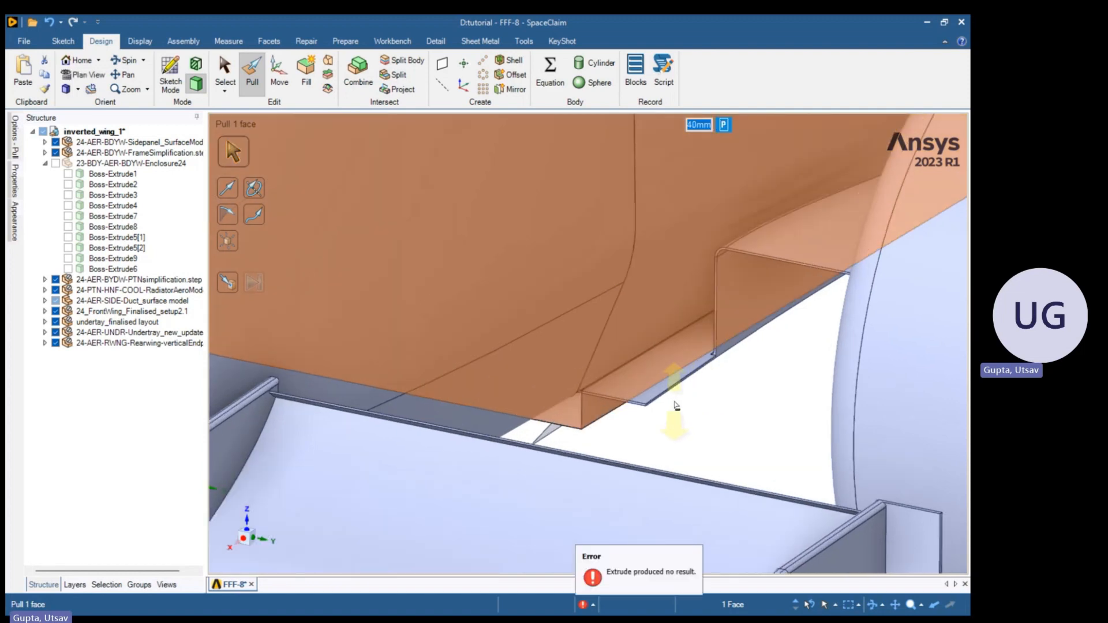
{"action": "middle_click_drag", "start_coordinate": [665, 399], "coordinate": [643, 424]}
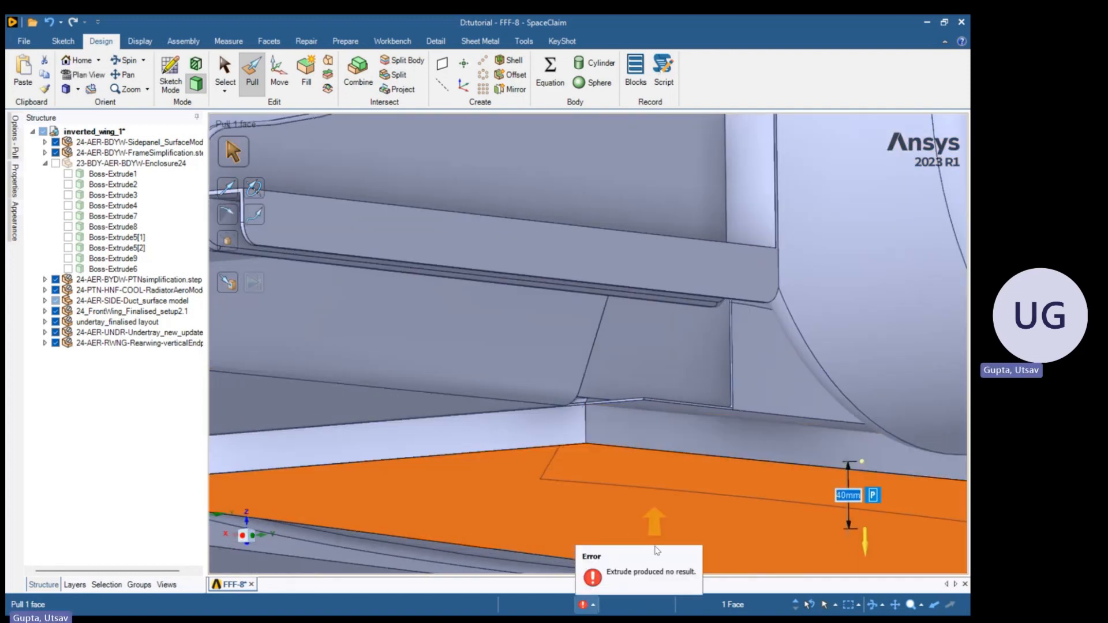
{"action": "scroll", "coordinate": [628, 514], "scroll_direction": "down", "scroll_amount": 4}
{"action": "scroll", "coordinate": [626, 495], "scroll_direction": "up", "scroll_amount": 3}
{"action": "scroll", "coordinate": [626, 493], "scroll_direction": "down", "scroll_amount": 1}
{"action": "scroll", "coordinate": [624, 490], "scroll_direction": "up", "scroll_amount": 4}
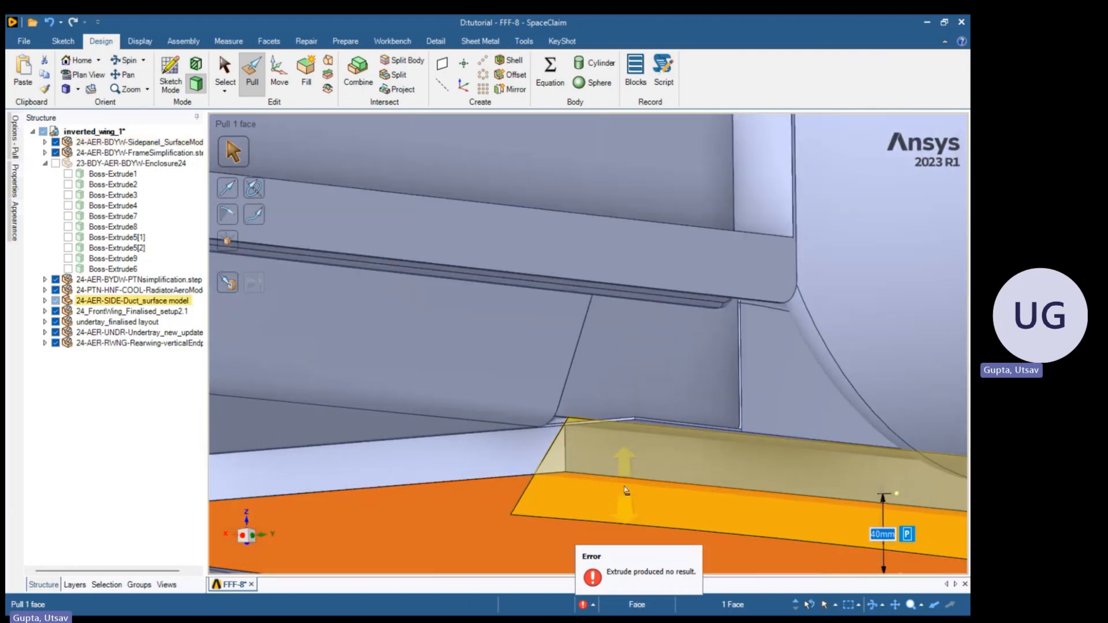
{"action": "scroll", "coordinate": [625, 490], "scroll_direction": "down", "scroll_amount": 6}
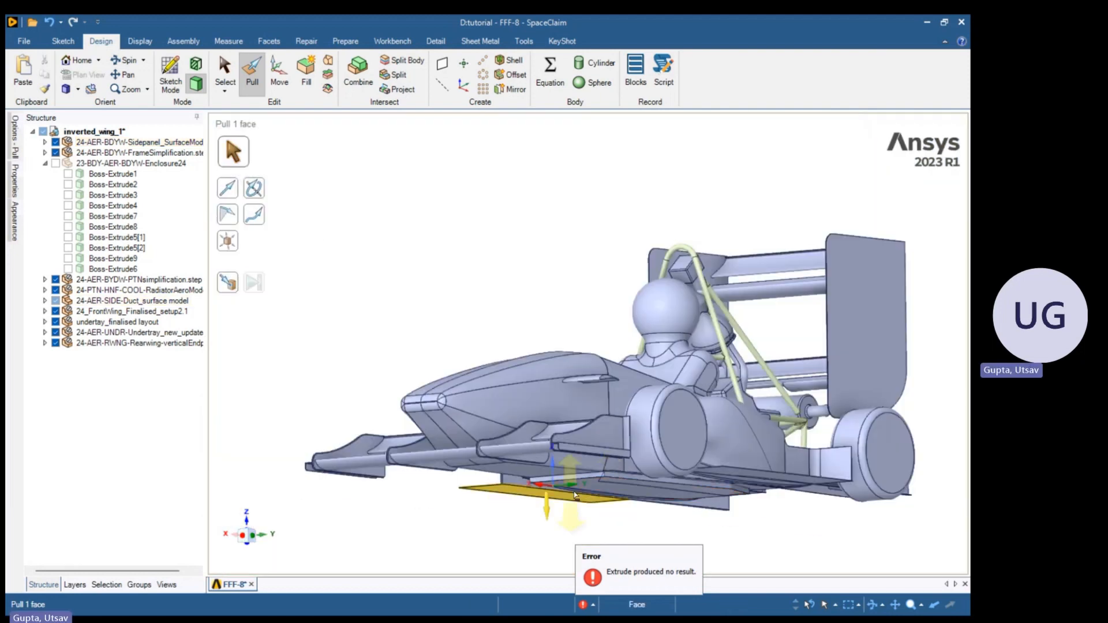
Pull the undertray's thin front edge face near the side duct corner by 2 mm
{"action": "scroll", "coordinate": [575, 495], "scroll_direction": "up", "scroll_amount": 8}
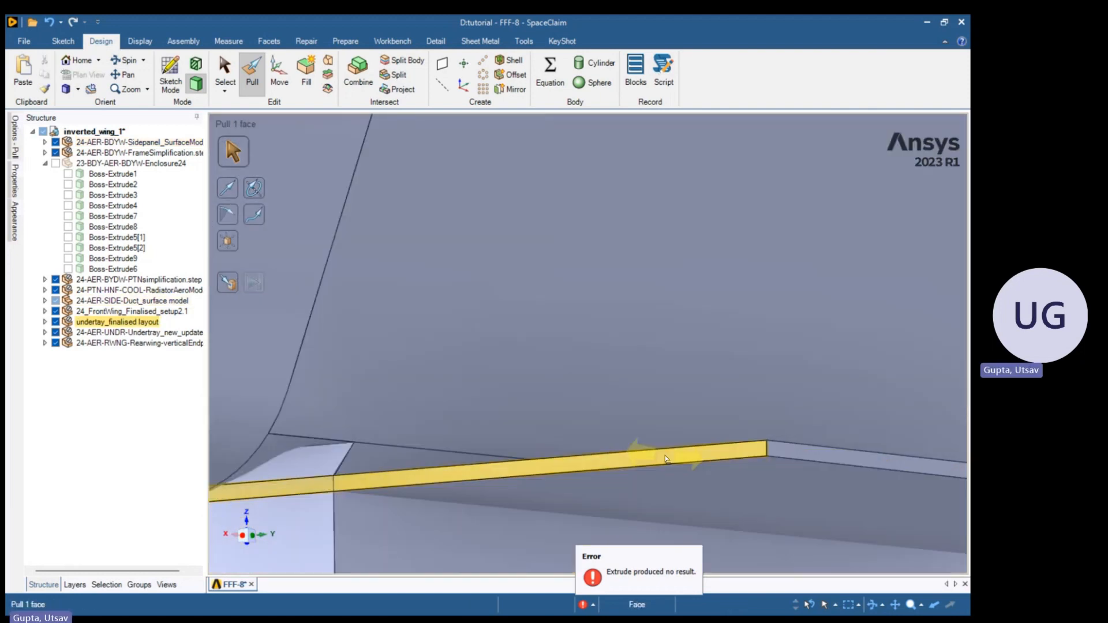
{"action": "left_click", "coordinate": [666, 459]}
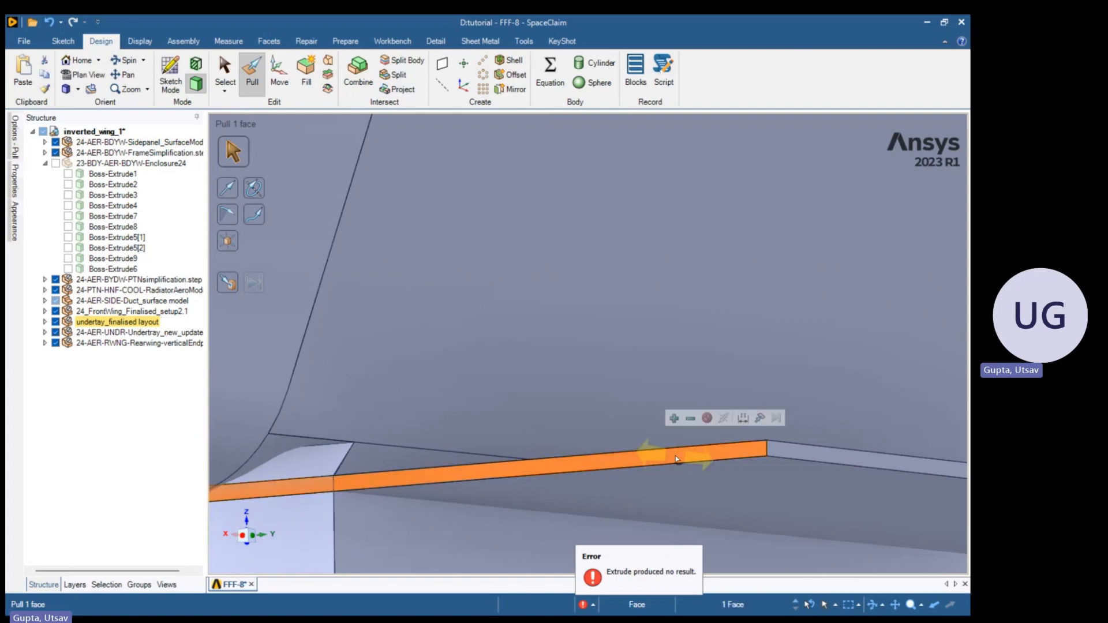
{"action": "scroll", "coordinate": [658, 463], "scroll_direction": "down", "scroll_amount": 6}
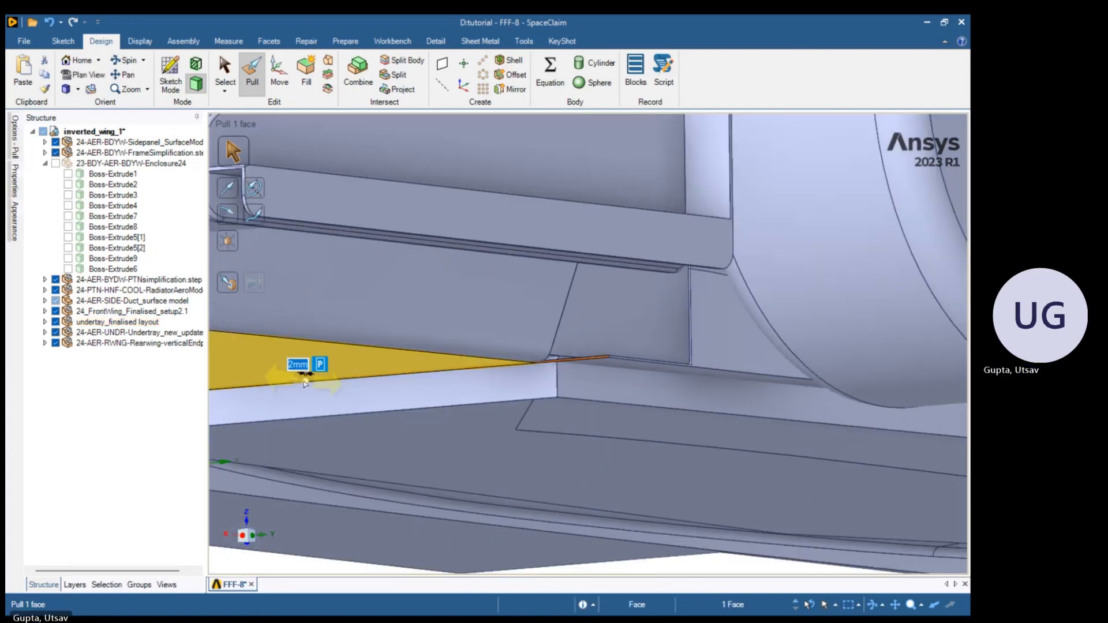
{"action": "scroll", "coordinate": [304, 380], "scroll_direction": "down", "scroll_amount": 5}
{"action": "left_click", "coordinate": [365, 380]}
{"action": "scroll", "coordinate": [365, 377], "scroll_direction": "up", "scroll_amount": 5}
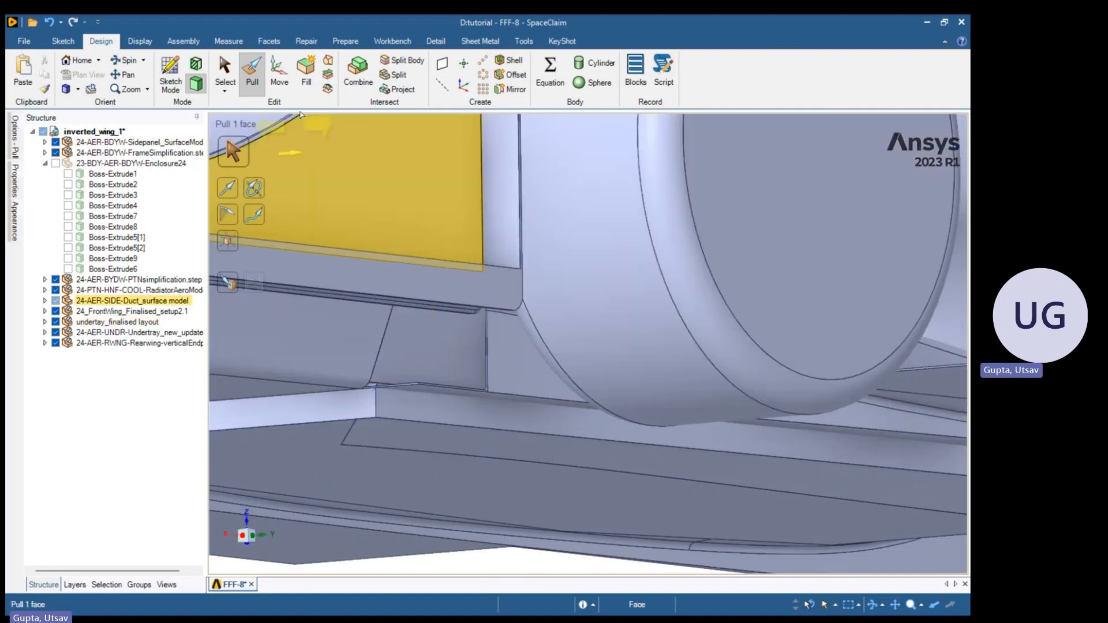
Combine the side panel body with the undertray as cutter and remove the panel region below the undertray
{"action": "left_click", "coordinate": [357, 72]}
{"action": "scroll", "coordinate": [396, 352], "scroll_direction": "down", "scroll_amount": 5}
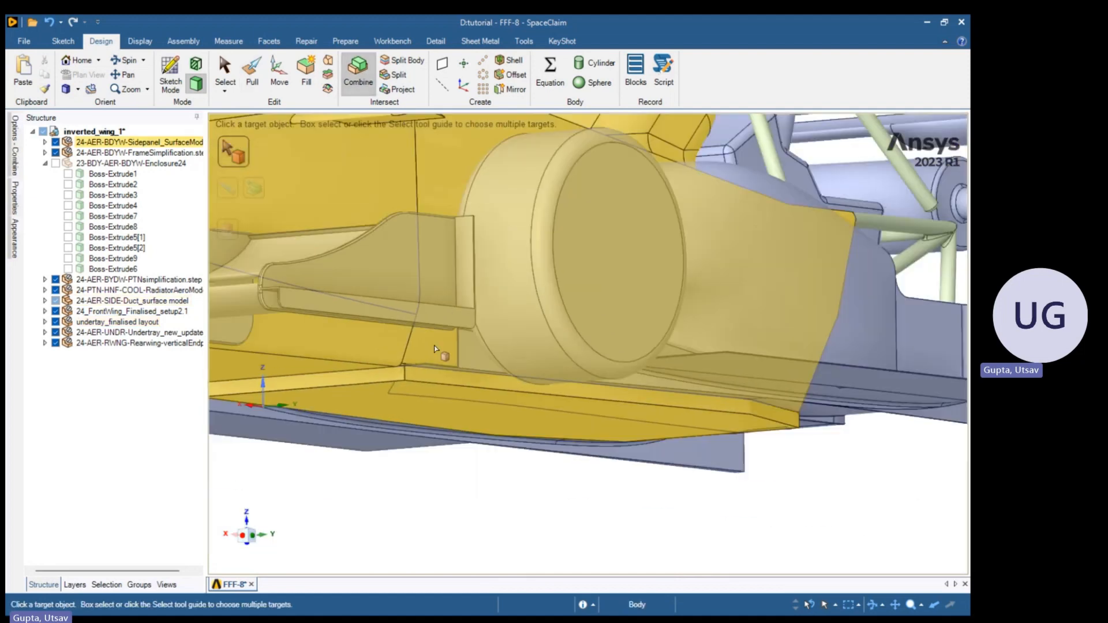
{"action": "left_click", "coordinate": [397, 357]}
{"action": "scroll", "coordinate": [398, 363], "scroll_direction": "up", "scroll_amount": 5}
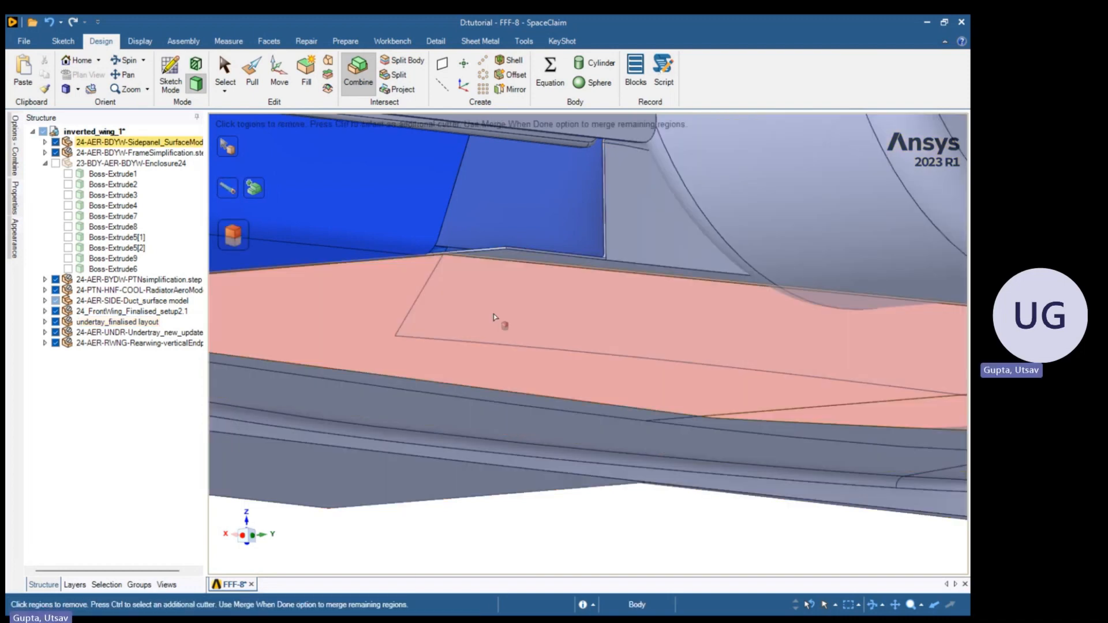
{"action": "left_click", "coordinate": [506, 321]}
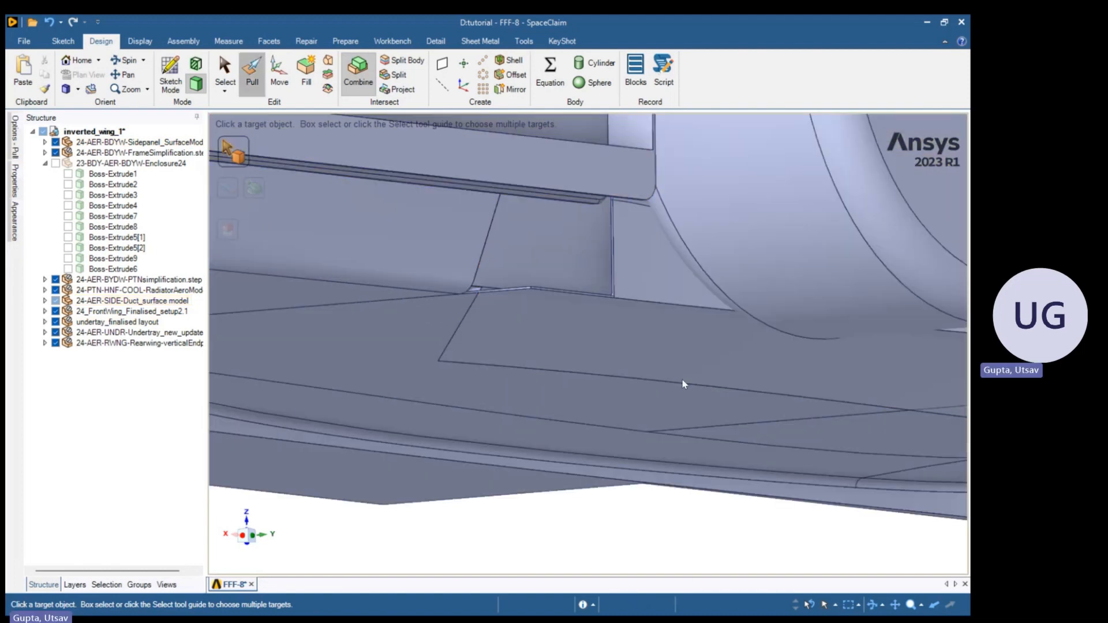
Examine how far the undertray's front edge corner extends past the side duct's vertical end
{"action": "scroll", "coordinate": [683, 384], "scroll_direction": "down", "scroll_amount": 6}
{"action": "middle_click_drag", "start_coordinate": [683, 387], "coordinate": [522, 430]}
{"action": "middle_click_drag", "start_coordinate": [790, 407], "coordinate": [551, 398], "text": "shift"}
{"action": "scroll", "coordinate": [545, 396], "scroll_direction": "up", "scroll_amount": 5}
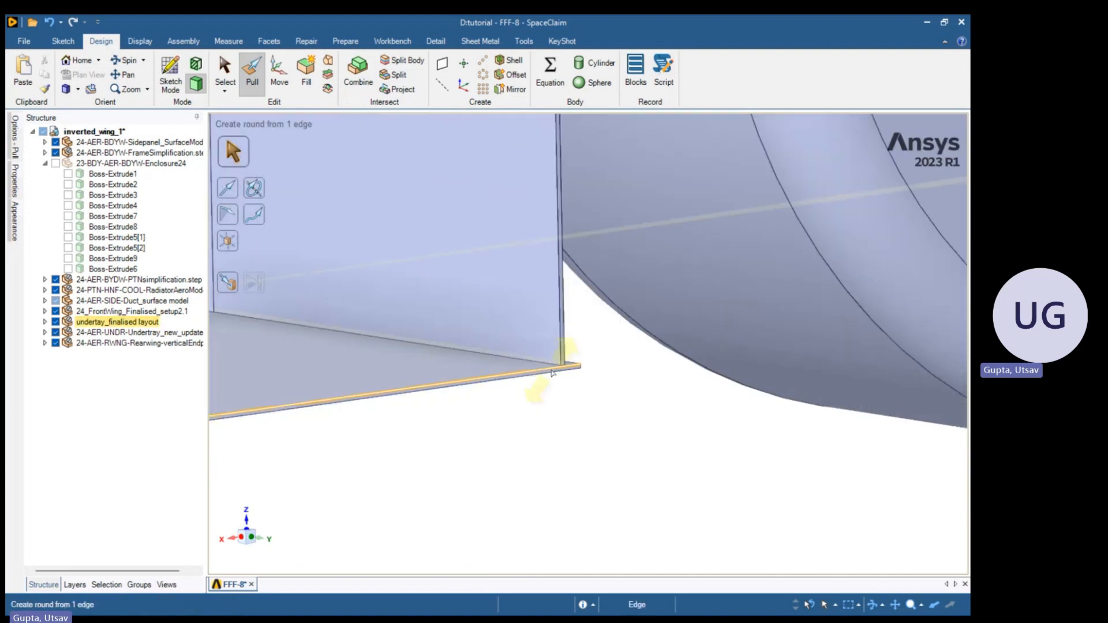
{"action": "left_click", "coordinate": [557, 372]}
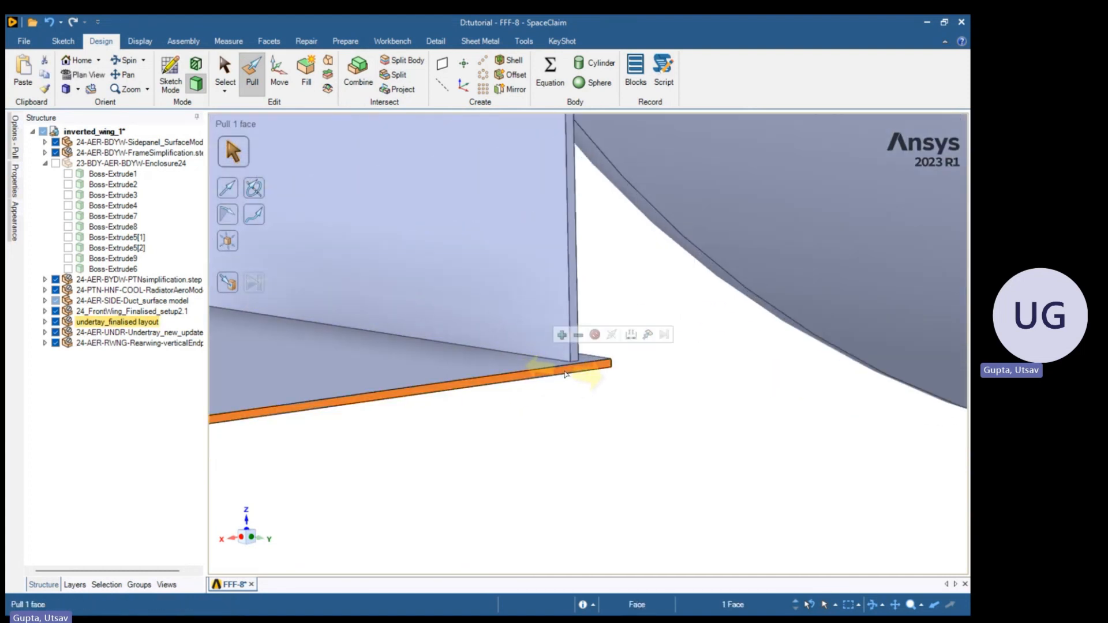
{"action": "left_click", "coordinate": [574, 298]}
{"action": "scroll", "coordinate": [565, 408], "scroll_direction": "down", "scroll_amount": 3}
{"action": "left_click", "coordinate": [585, 482]}
{"action": "scroll", "coordinate": [582, 479], "scroll_direction": "down", "scroll_amount": 10}
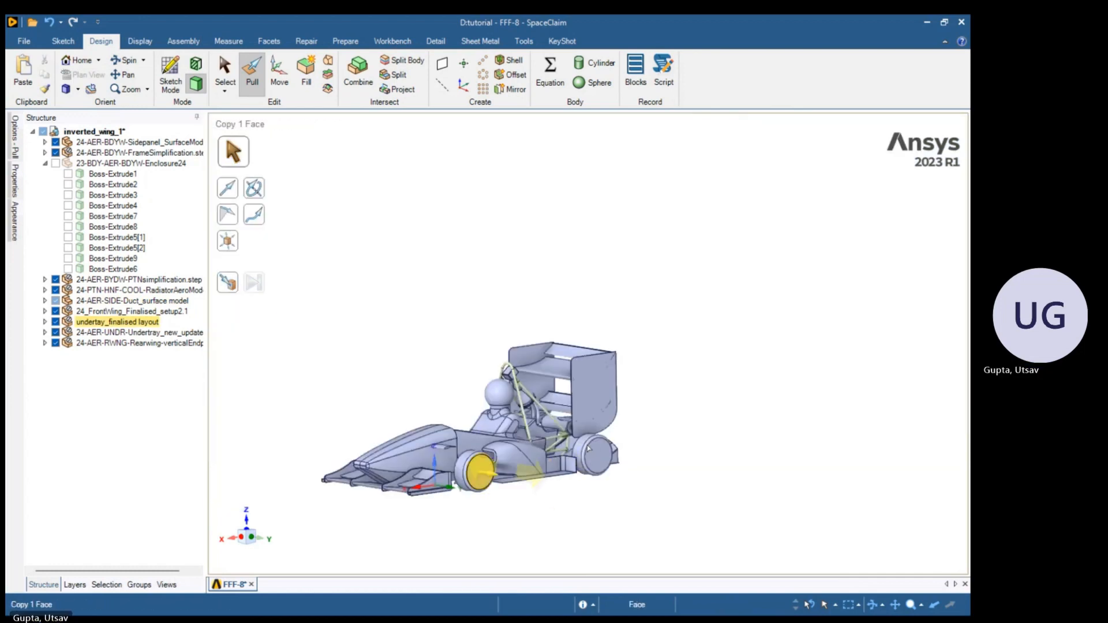
Try to pull the undertray's thin front edge face again at the side duct corner
{"action": "middle_click_drag", "start_coordinate": [454, 475], "coordinate": [604, 420], "text": "ctrl"}
{"action": "scroll", "coordinate": [595, 423], "scroll_direction": "up", "scroll_amount": 7}
{"action": "middle_click_drag", "start_coordinate": [569, 491], "coordinate": [645, 358]}
{"action": "scroll", "coordinate": [596, 489], "scroll_direction": "up", "scroll_amount": 8}
{"action": "left_click", "coordinate": [609, 490]}
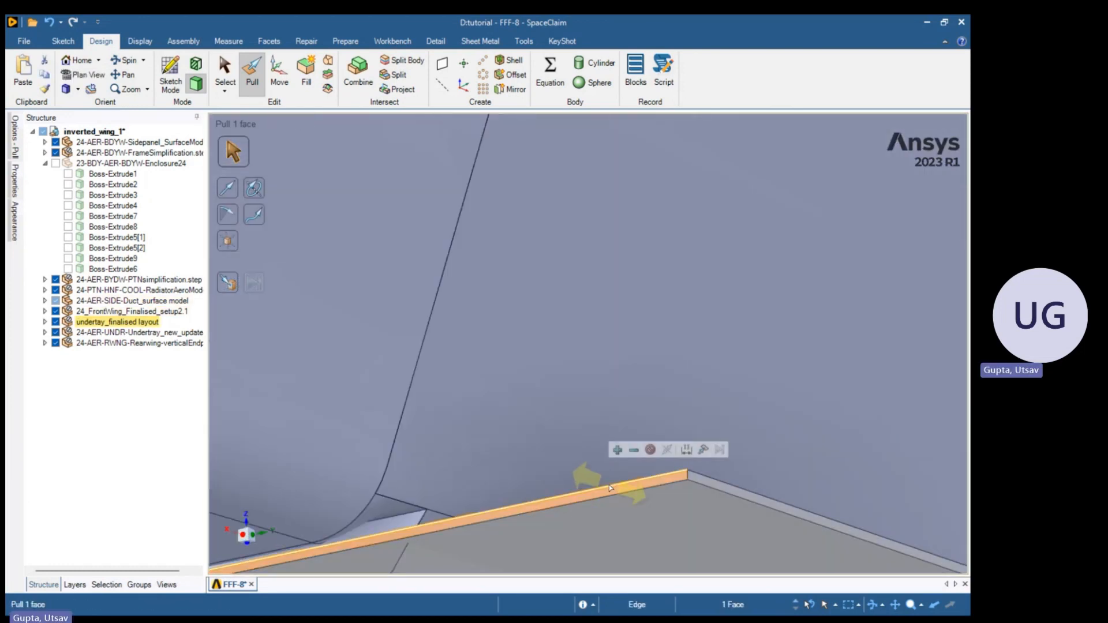
{"action": "left_click_drag", "start_coordinate": [609, 486], "coordinate": [612, 486]}
{"action": "scroll", "coordinate": [609, 486], "scroll_direction": "down", "scroll_amount": 8}
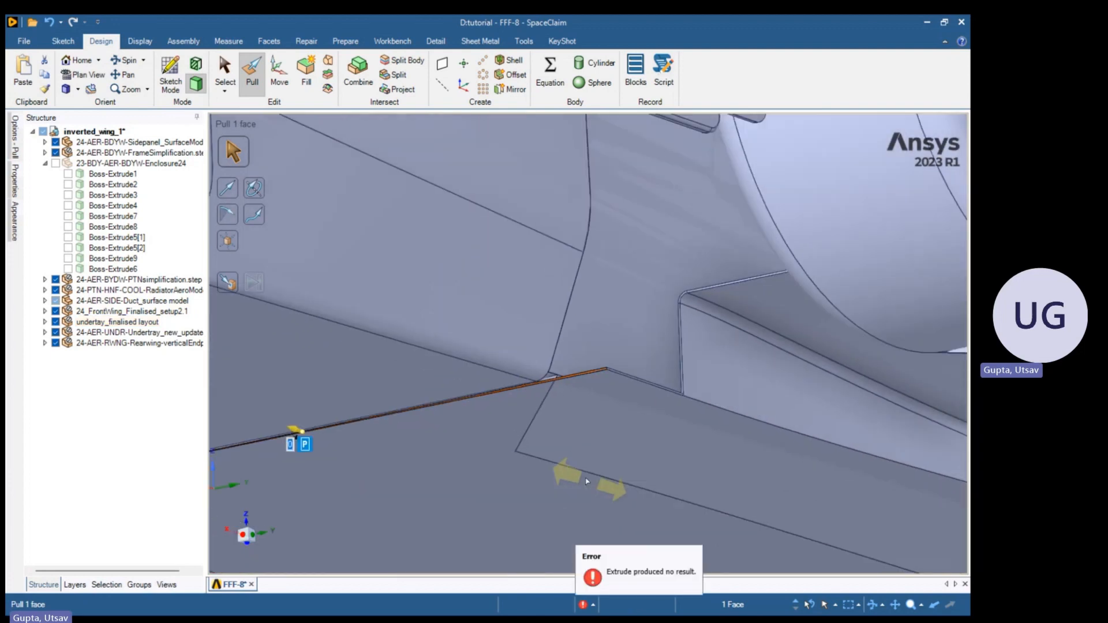
{"action": "scroll", "coordinate": [436, 448], "scroll_direction": "down", "scroll_amount": 10}
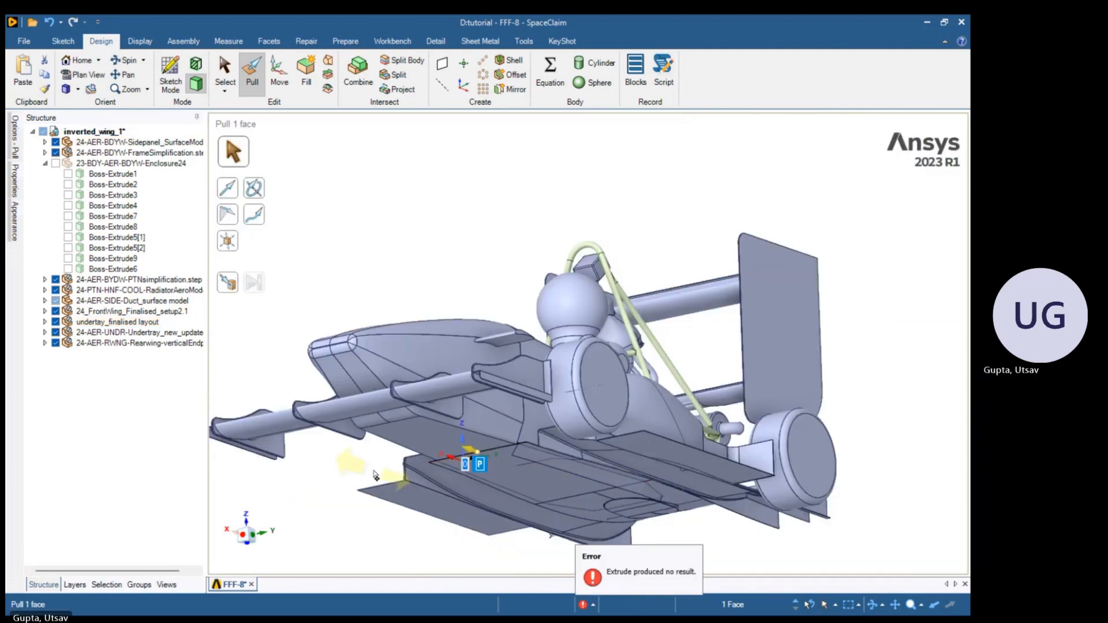
Round the side panel's short bottom corner edge beside the side duct with a 2 mm radius
{"action": "scroll", "coordinate": [527, 433], "scroll_direction": "up", "scroll_amount": 10}
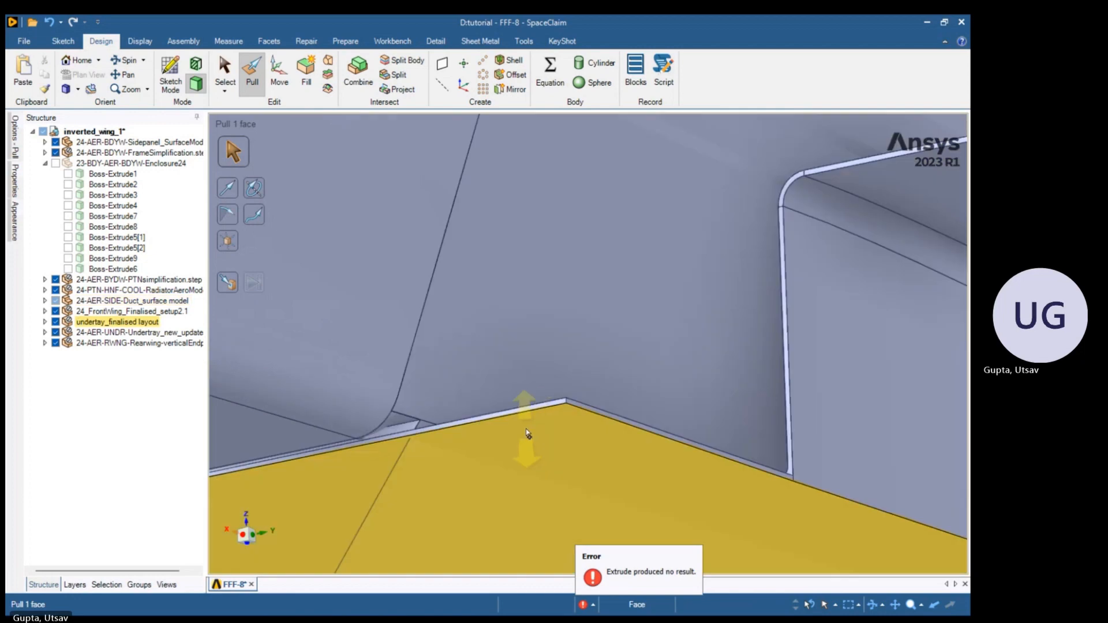
{"action": "middle_click_drag", "start_coordinate": [527, 434], "coordinate": [406, 430]}
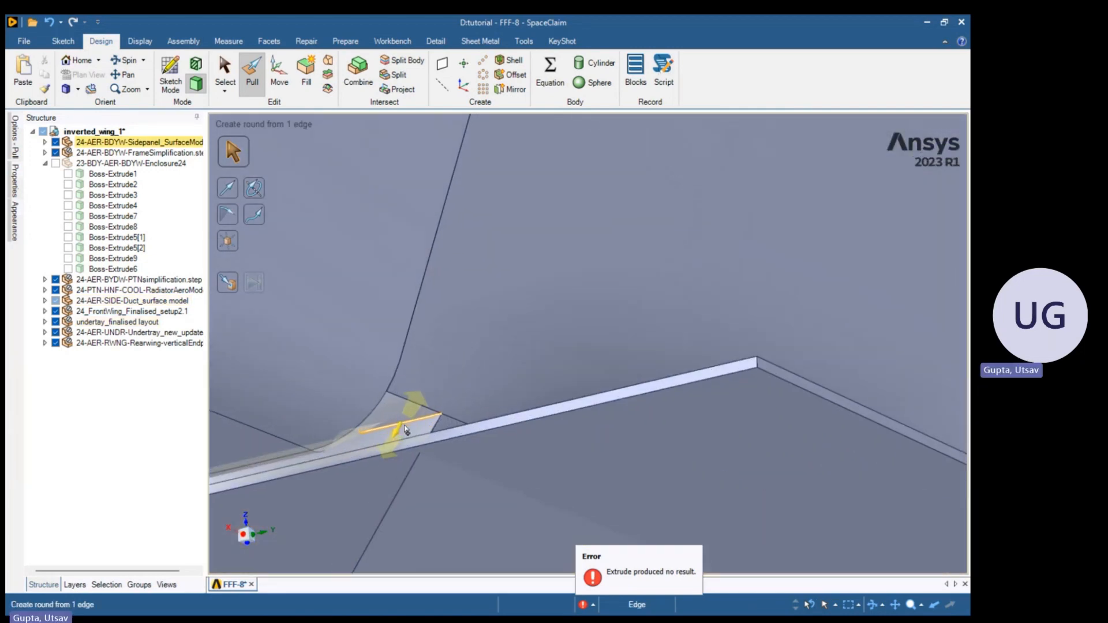
{"action": "scroll", "coordinate": [453, 421], "scroll_direction": "up", "scroll_amount": 8}
{"action": "left_click", "coordinate": [421, 438]}
{"action": "scroll", "coordinate": [412, 439], "scroll_direction": "up", "scroll_amount": 2}
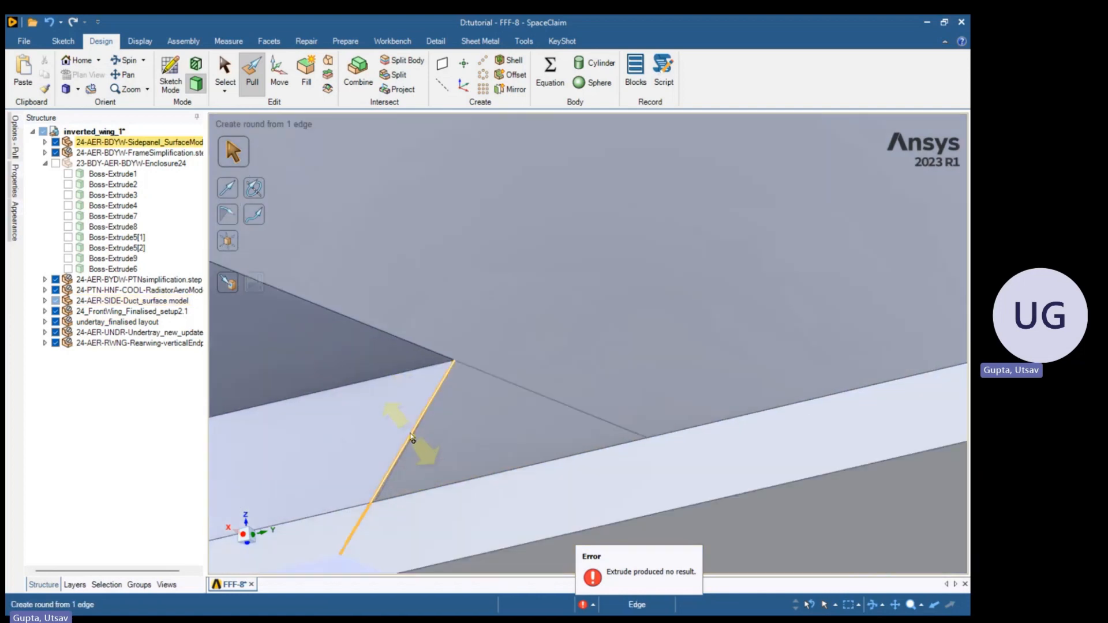
{"action": "left_click", "coordinate": [412, 439]}
{"action": "middle_click_drag", "start_coordinate": [411, 450], "coordinate": [404, 445]}
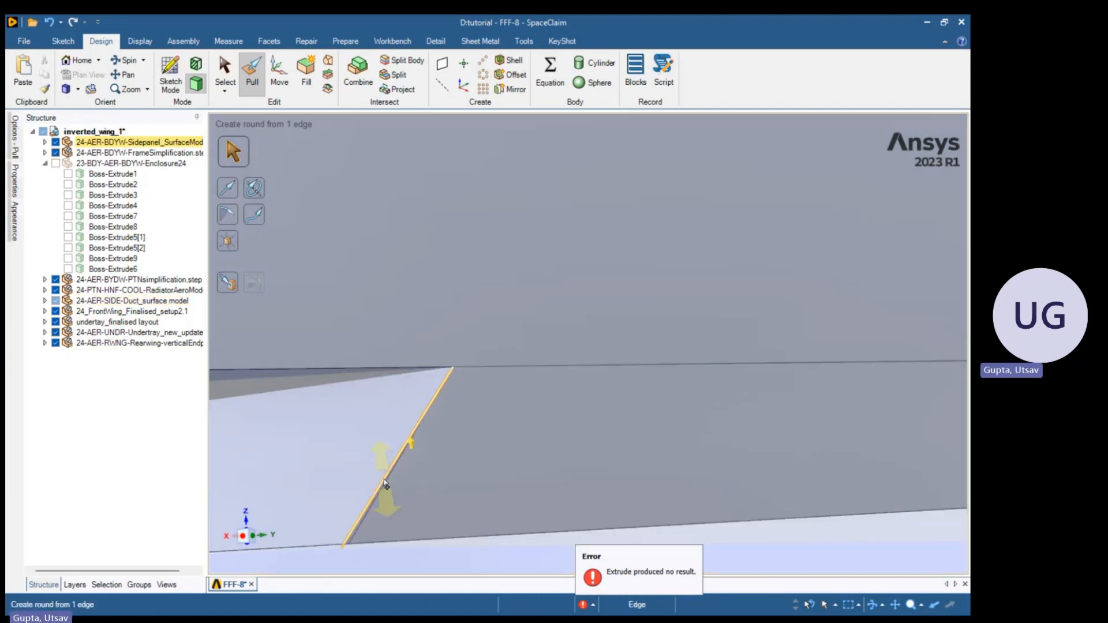
{"action": "left_click", "coordinate": [385, 484]}
{"action": "type", "text": "2mm"}
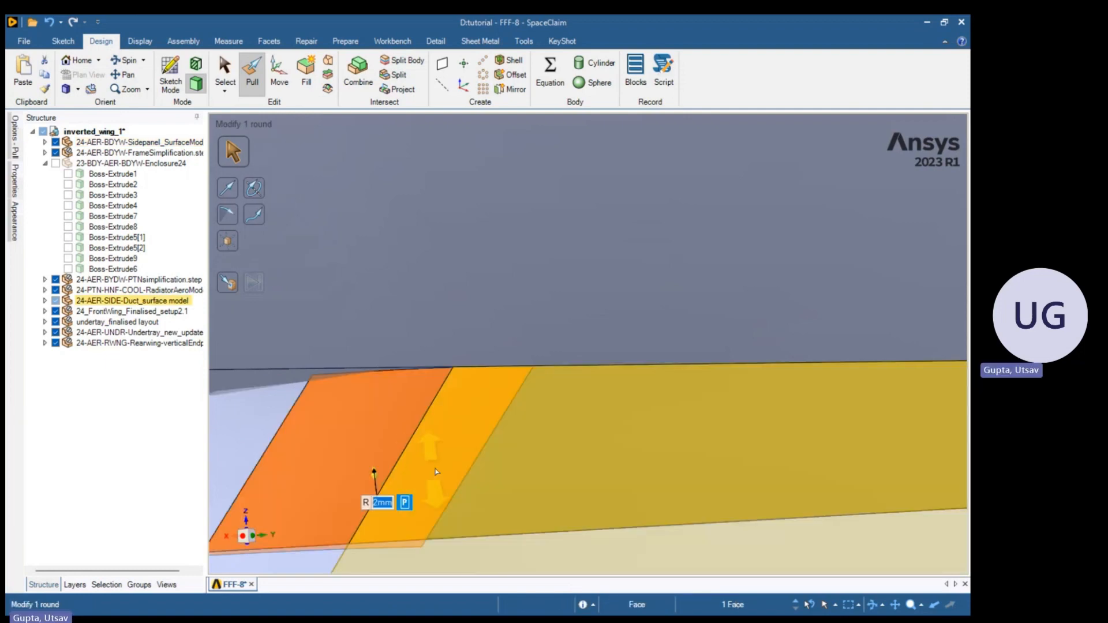
Try to round the side panel's short edge next to the new corner round above the undertray
{"action": "scroll", "coordinate": [437, 472], "scroll_direction": "down", "scroll_amount": 6}
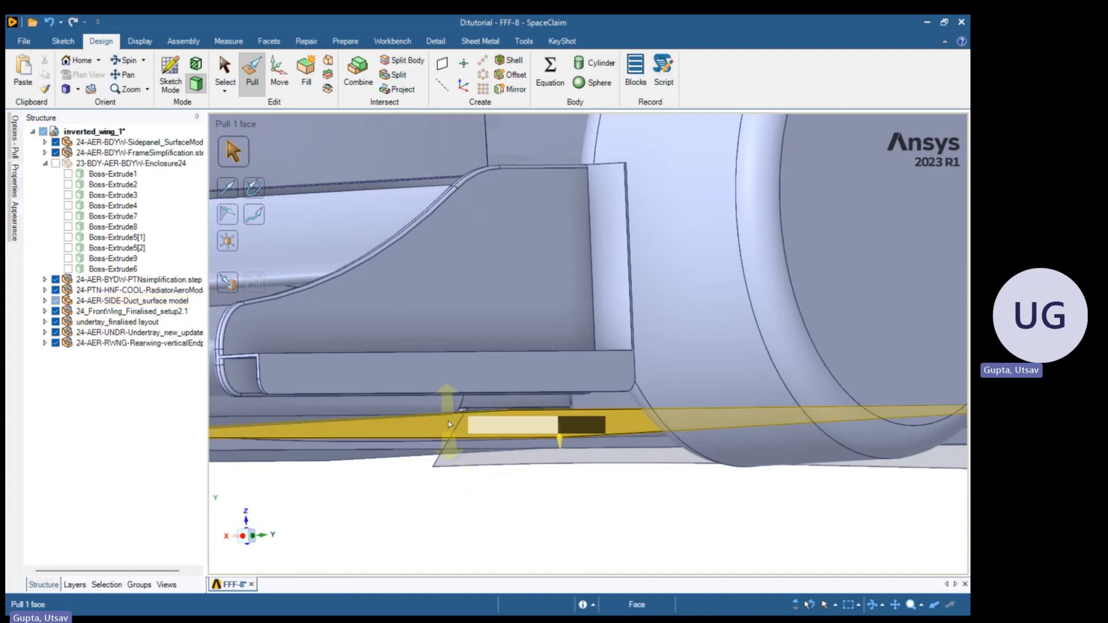
{"action": "scroll", "coordinate": [487, 409], "scroll_direction": "up", "scroll_amount": 5}
{"action": "middle_click_drag", "start_coordinate": [485, 388], "coordinate": [455, 348]}
{"action": "left_click", "coordinate": [454, 347]}
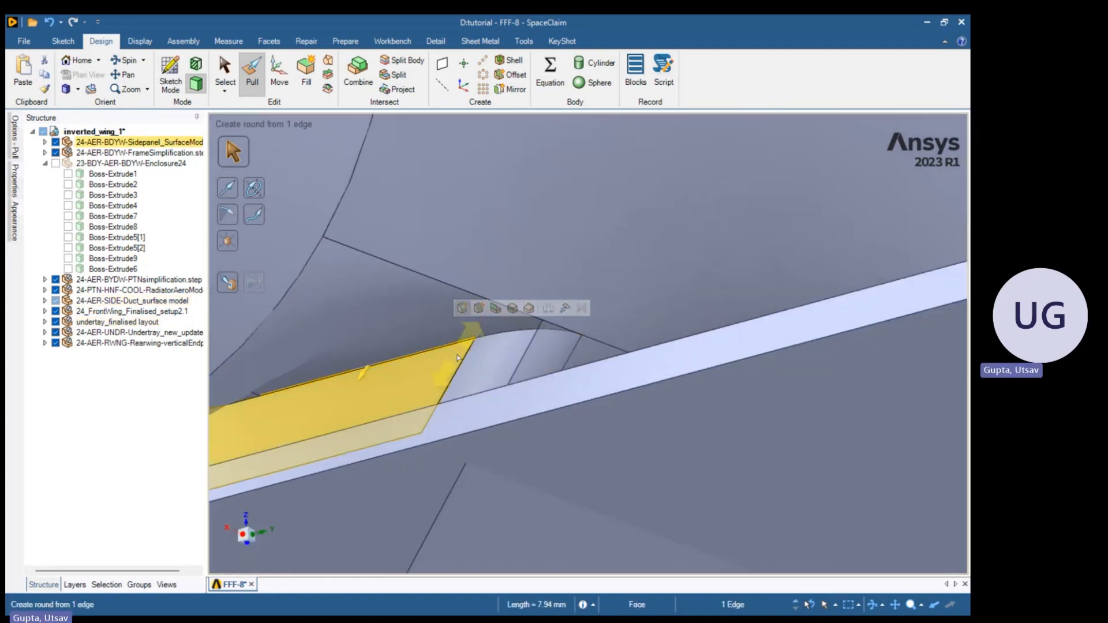
{"action": "left_click", "coordinate": [457, 357]}
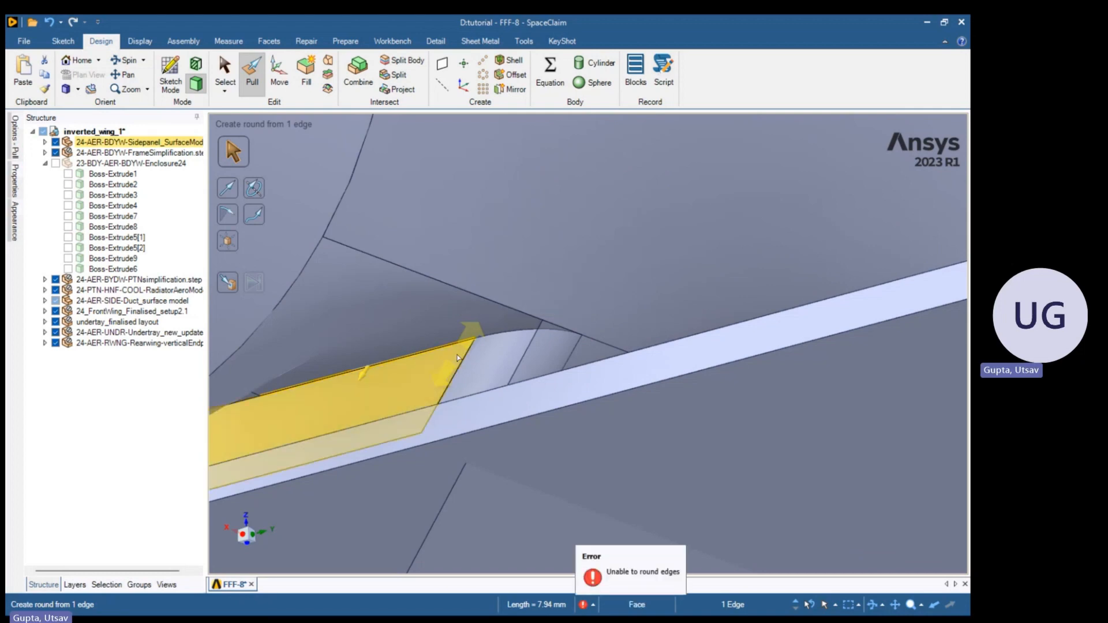
{"action": "scroll", "coordinate": [461, 378], "scroll_direction": "down", "scroll_amount": 3}
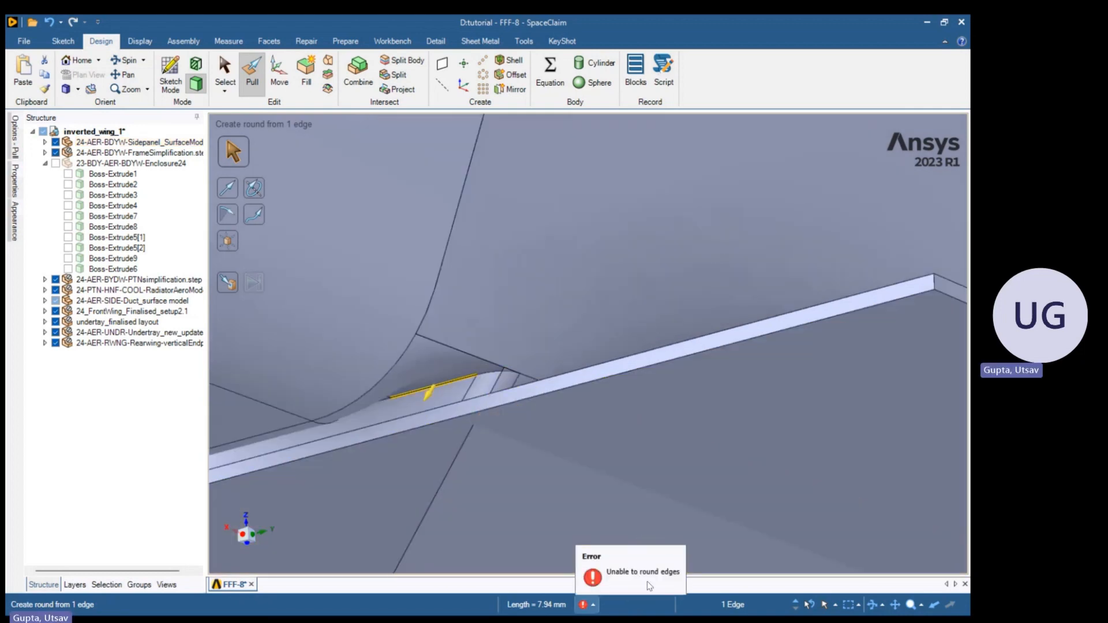
{"action": "scroll", "coordinate": [600, 452], "scroll_direction": "down", "scroll_amount": 3}
{"action": "scroll", "coordinate": [600, 449], "scroll_direction": "down", "scroll_amount": 6}
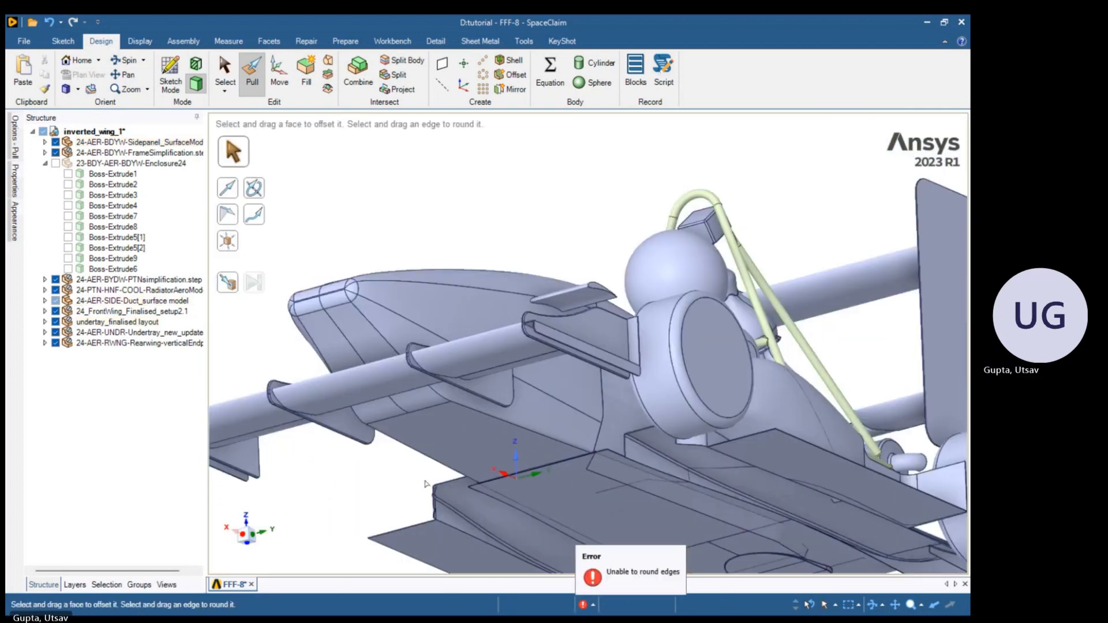
{"action": "left_click", "coordinate": [656, 449]}
{"action": "scroll", "coordinate": [656, 449], "scroll_direction": "up", "scroll_amount": 10}
{"action": "left_click", "coordinate": [594, 445]}
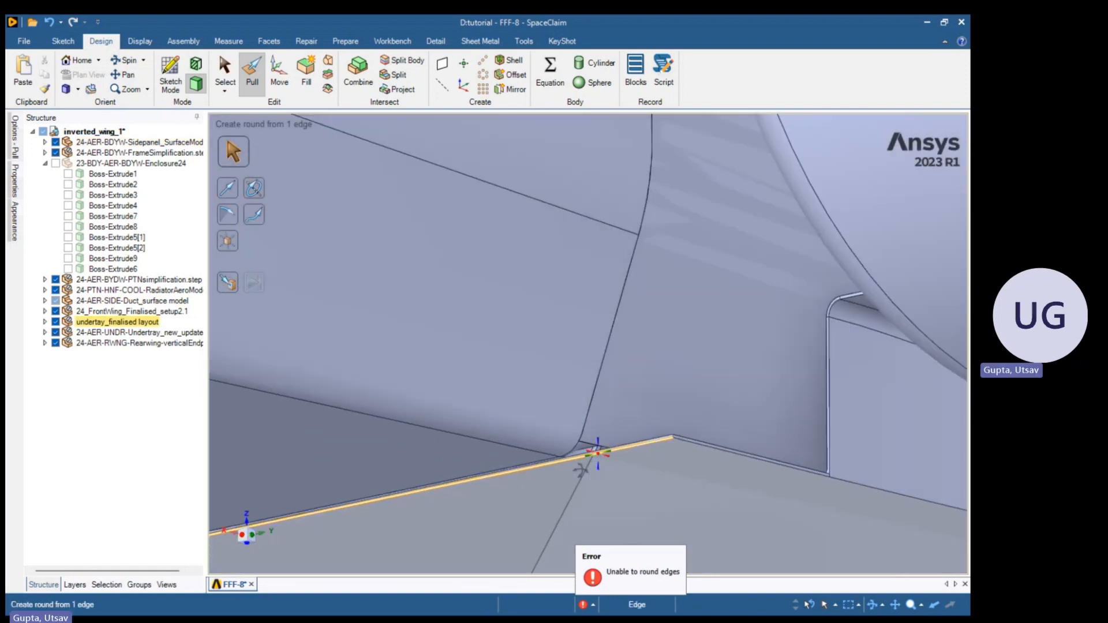
Try to round the side panel's short curved edge at the side duct corner with a 2 mm radius
{"action": "scroll", "coordinate": [597, 445], "scroll_direction": "up", "scroll_amount": 3}
{"action": "left_click", "coordinate": [609, 431]}
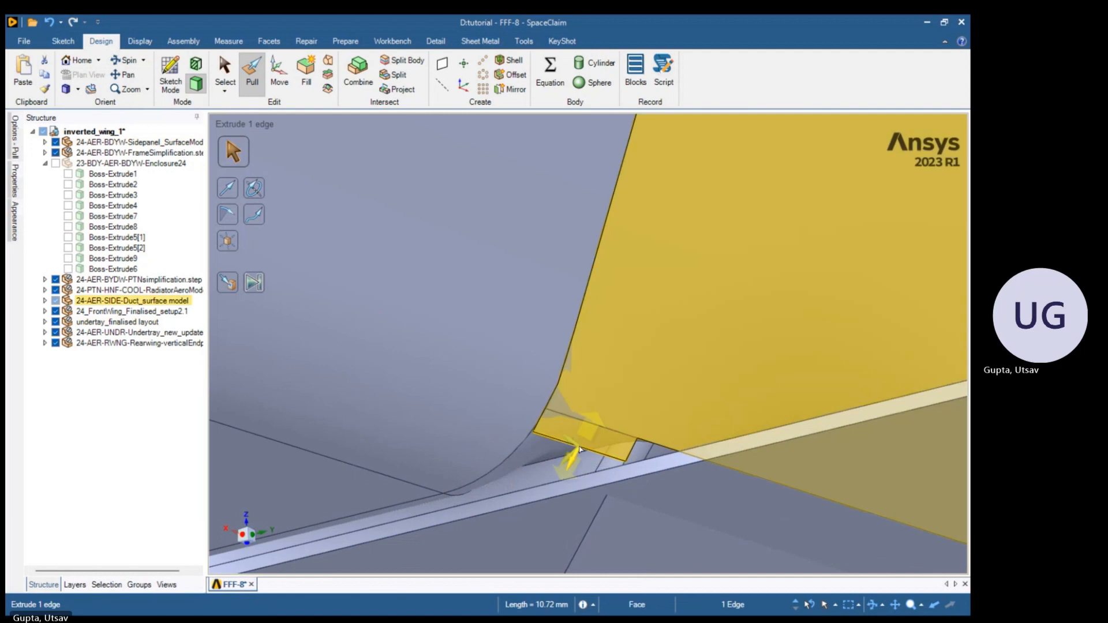
{"action": "scroll", "coordinate": [654, 444], "scroll_direction": "up", "scroll_amount": 5}
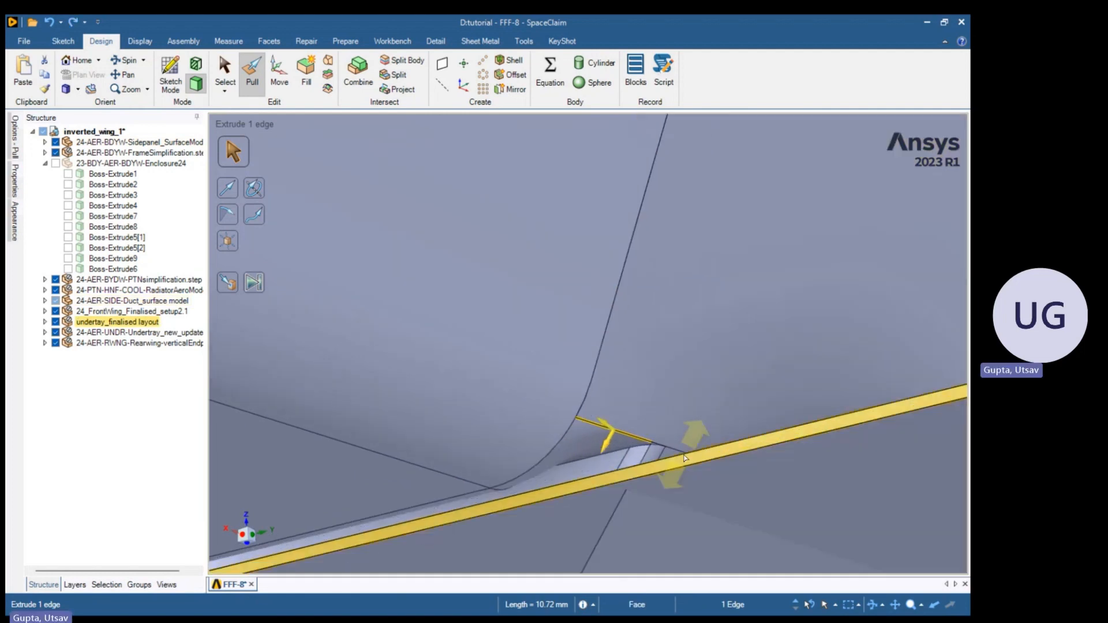
{"action": "left_click", "coordinate": [645, 413]}
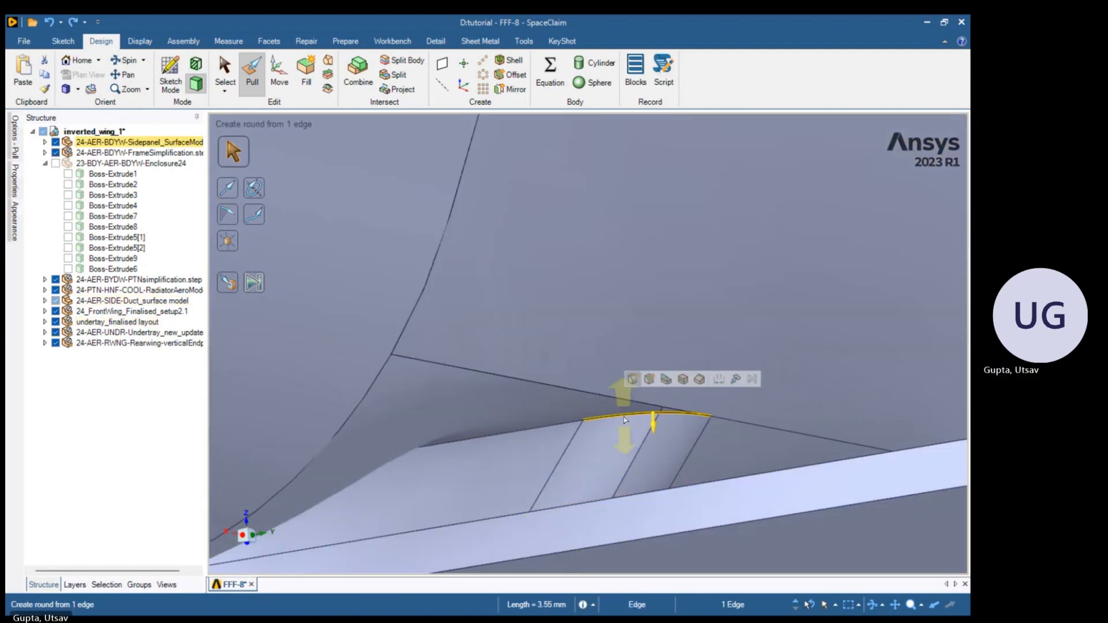
{"action": "type", "text": "2"}
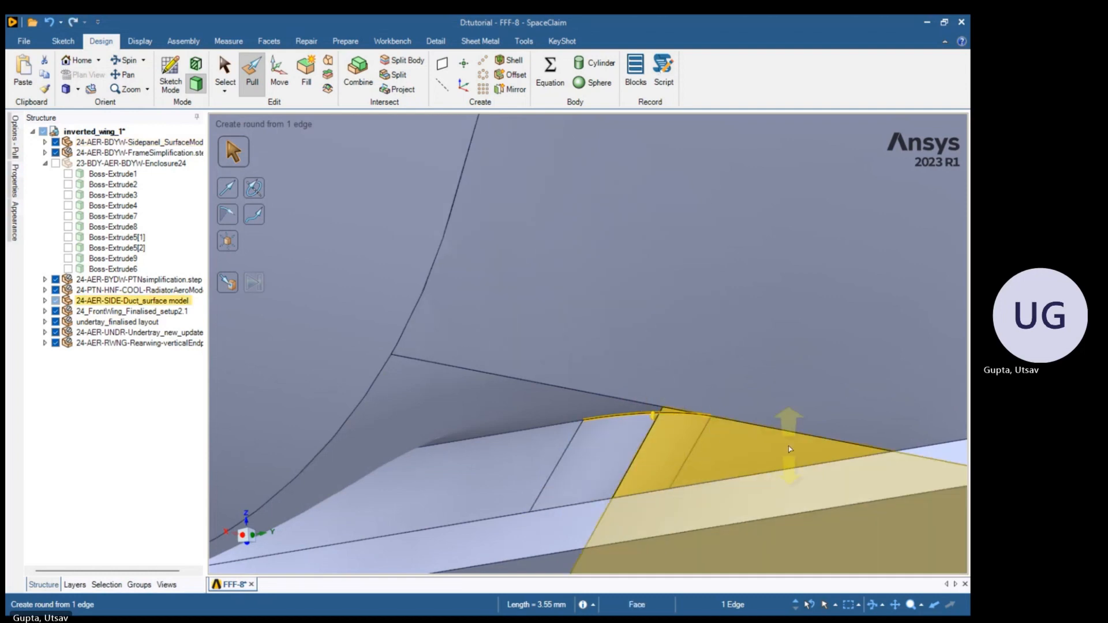
{"action": "middle_click_drag", "start_coordinate": [711, 439], "coordinate": [645, 473]}
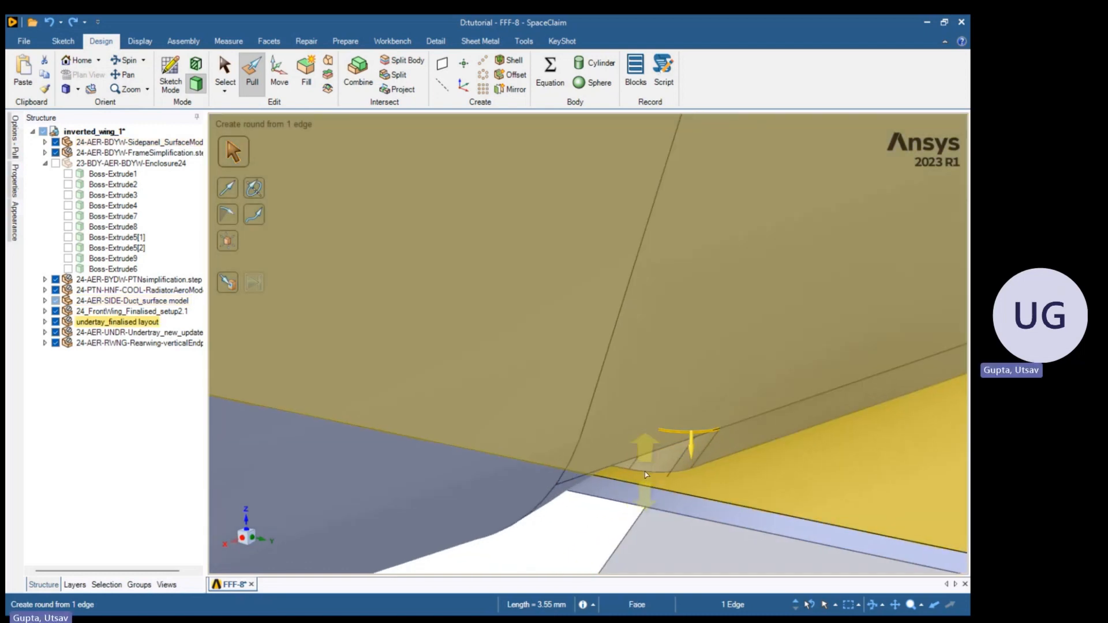
{"action": "scroll", "coordinate": [645, 473], "scroll_direction": "up", "scroll_amount": 5}
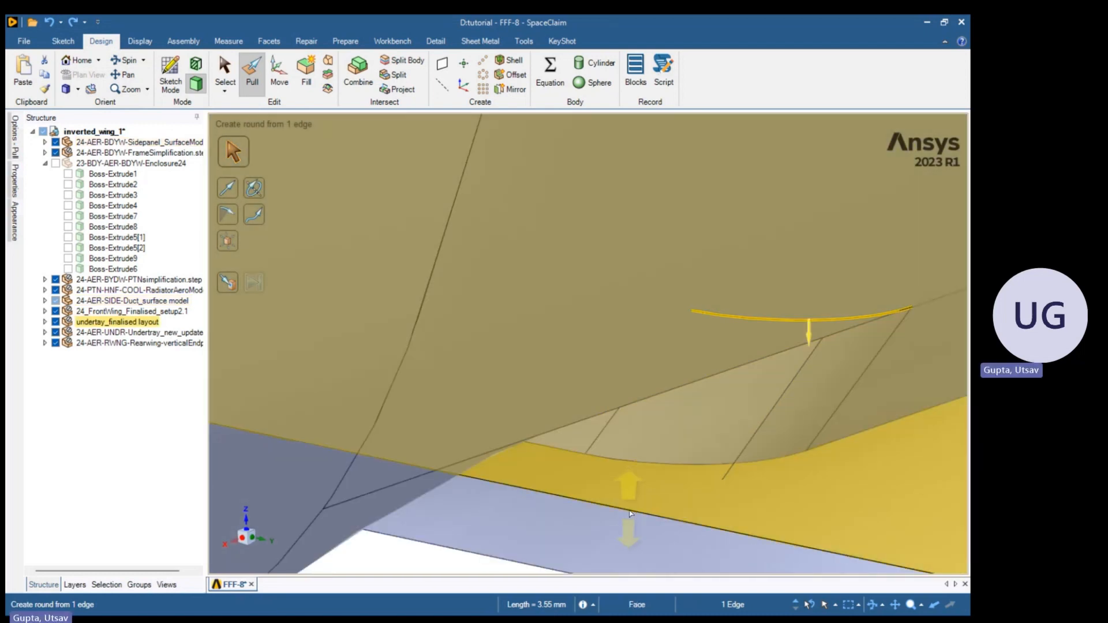
{"action": "scroll", "coordinate": [629, 512], "scroll_direction": "down", "scroll_amount": 8}
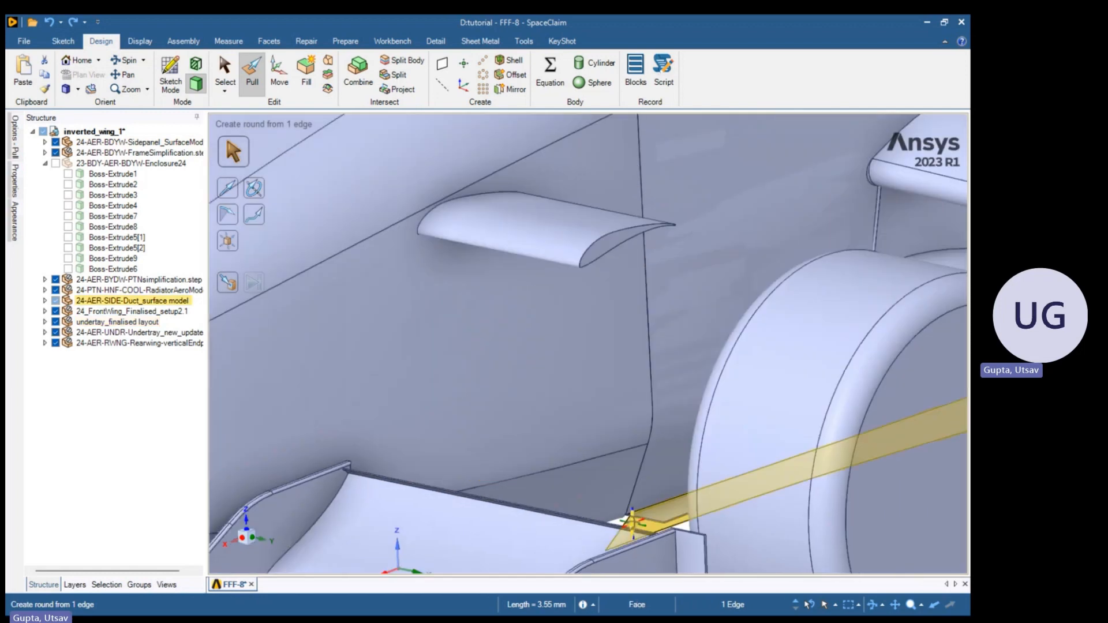
{"action": "middle_click_drag", "start_coordinate": [633, 523], "coordinate": [637, 435]}
{"action": "scroll", "coordinate": [636, 486], "scroll_direction": "up", "scroll_amount": 7}
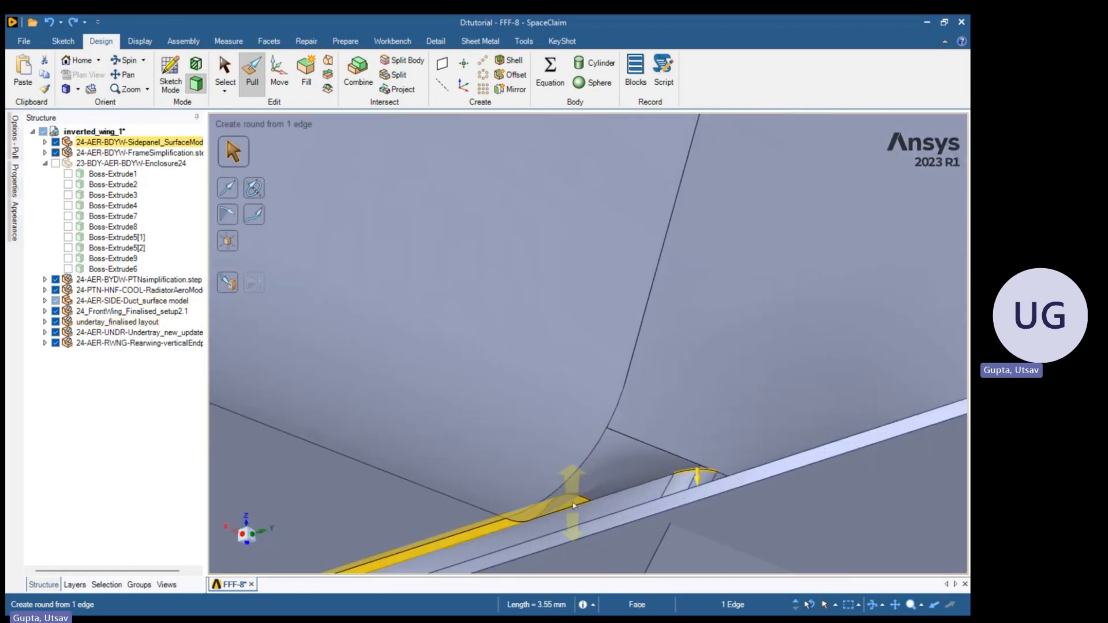
Try to round the side panel's long lower edge running along the undertray beside the side duct corner
{"action": "left_click", "coordinate": [607, 508]}
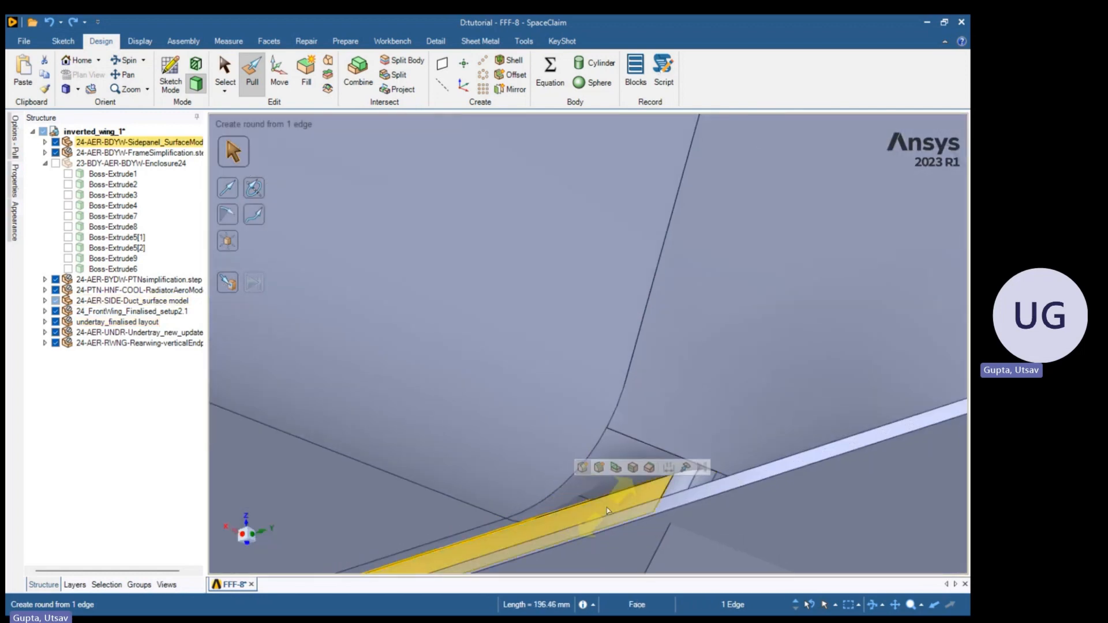
{"action": "left_click_drag", "start_coordinate": [607, 509], "coordinate": [607, 509]}
{"action": "scroll", "coordinate": [577, 525], "scroll_direction": "down", "scroll_amount": 8}
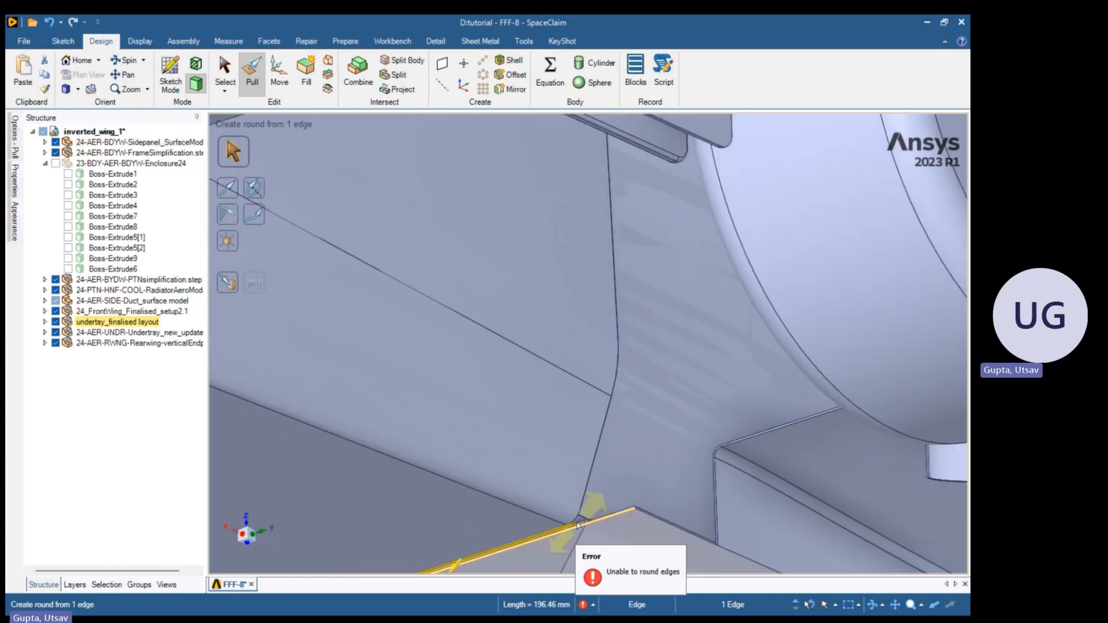
{"action": "scroll", "coordinate": [577, 526], "scroll_direction": "down", "scroll_amount": 10}
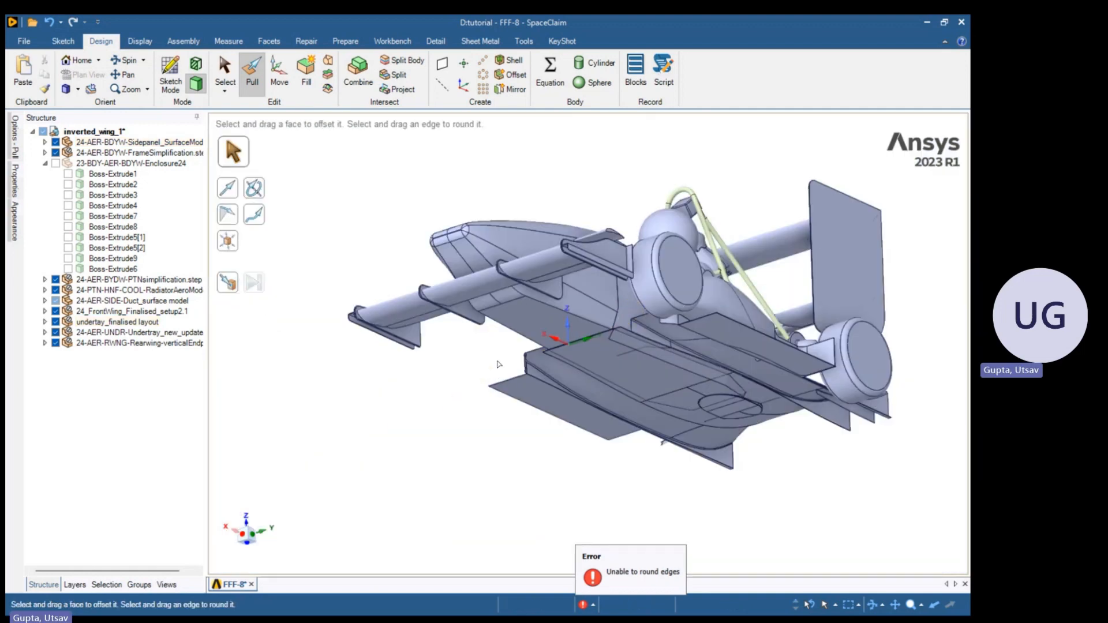
Merge the side duct with the undertray and the side panel body using Combine
{"action": "left_click", "coordinate": [561, 326]}
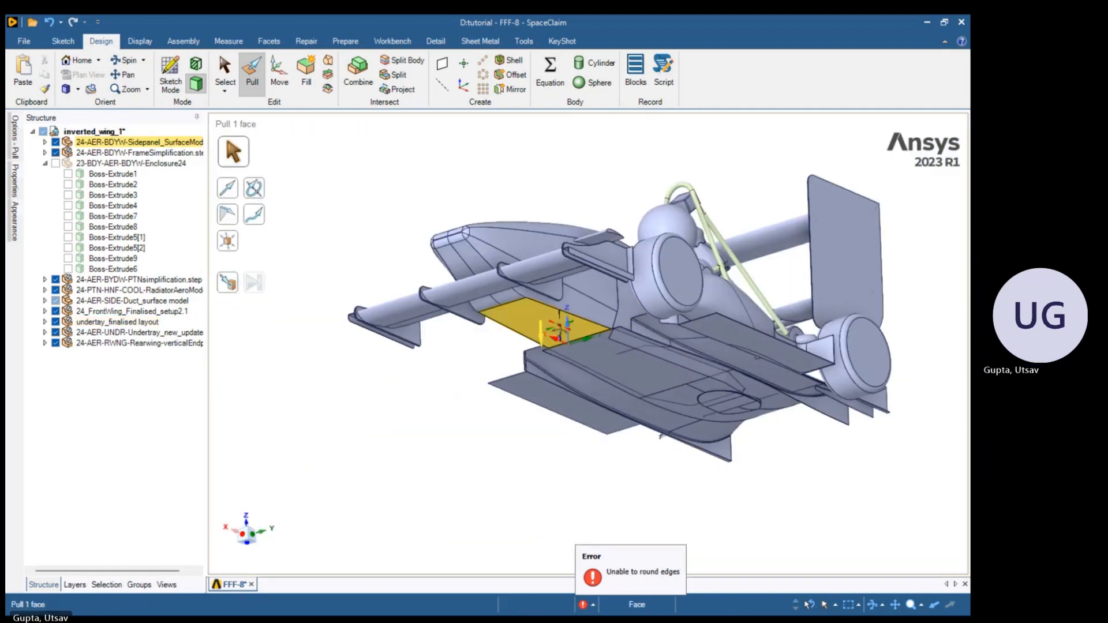
{"action": "middle_click_drag", "start_coordinate": [559, 328], "coordinate": [551, 404]}
{"action": "left_click", "coordinate": [551, 393]}
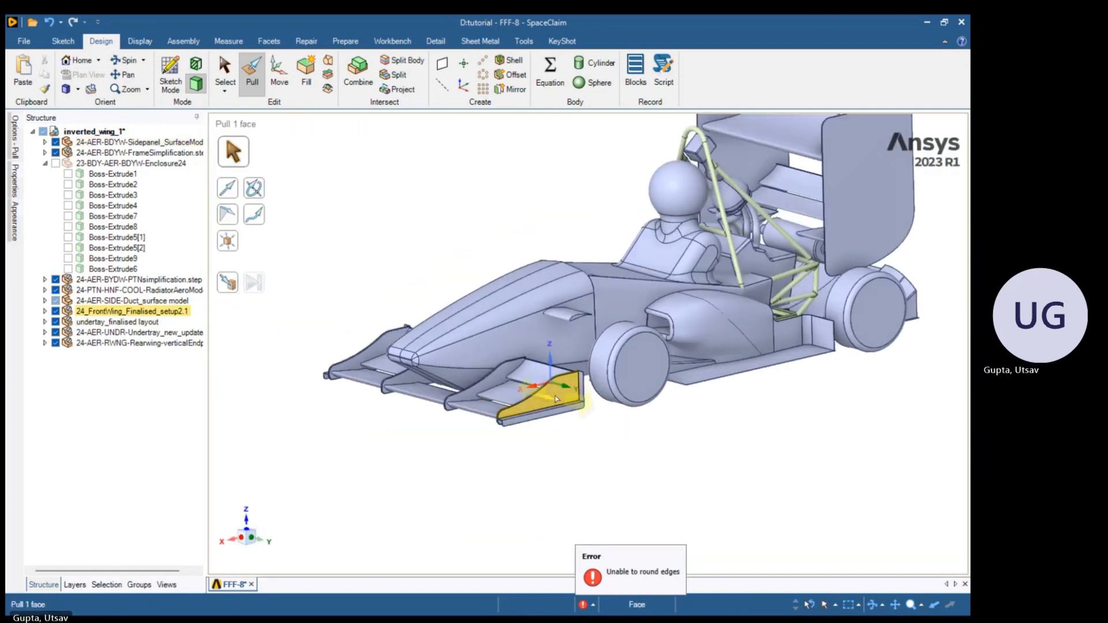
{"action": "scroll", "coordinate": [629, 373], "scroll_direction": "up", "scroll_amount": 3}
{"action": "left_click", "coordinate": [537, 275]}
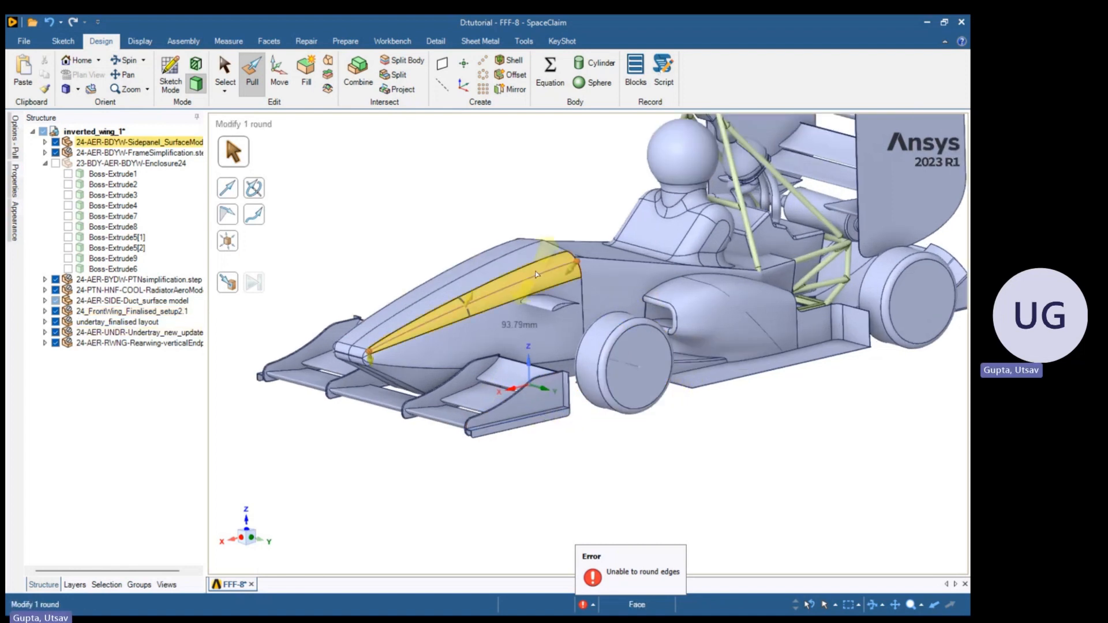
{"action": "key", "text": "i"}
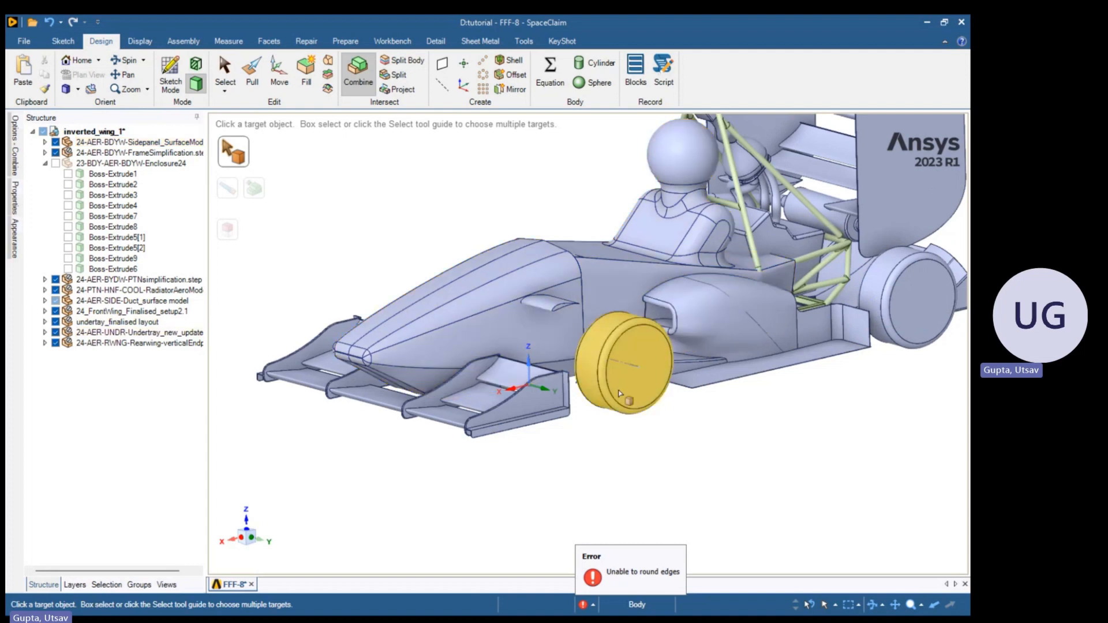
{"action": "middle_click_drag", "start_coordinate": [613, 374], "coordinate": [609, 370]}
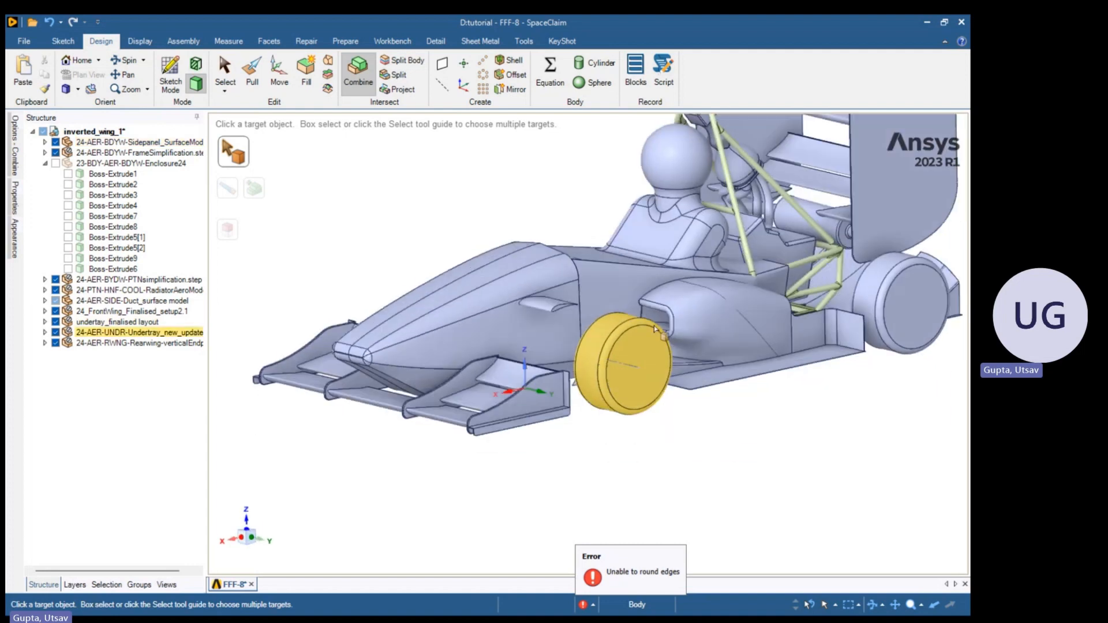
{"action": "left_click", "coordinate": [704, 309]}
{"action": "middle_click_drag", "start_coordinate": [683, 294], "coordinate": [537, 404], "text": "shift"}
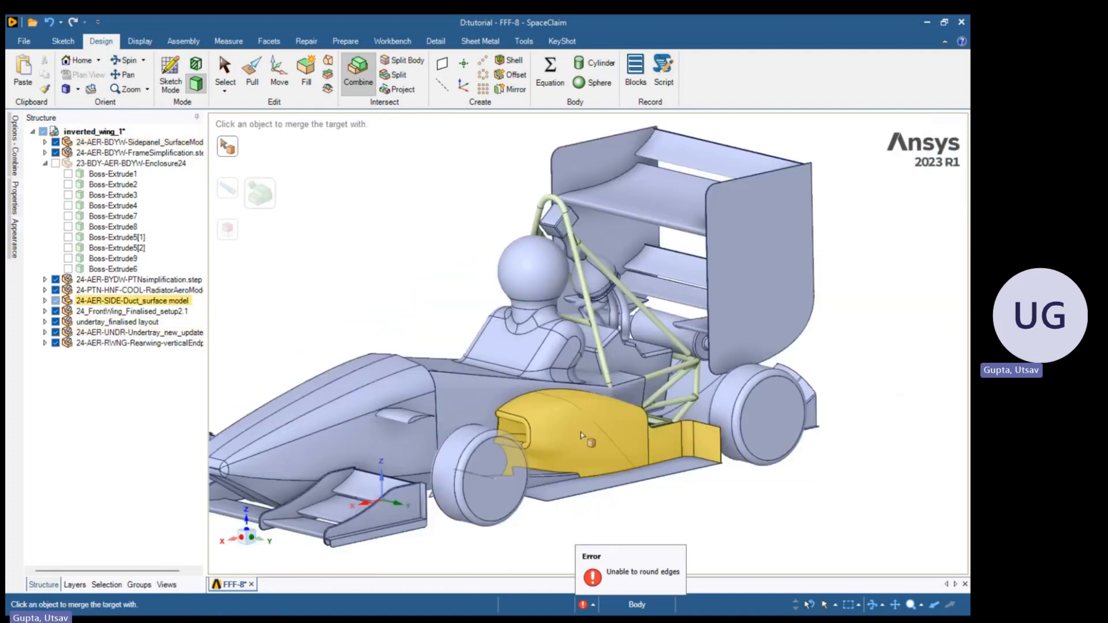
{"action": "left_click", "coordinate": [585, 439]}
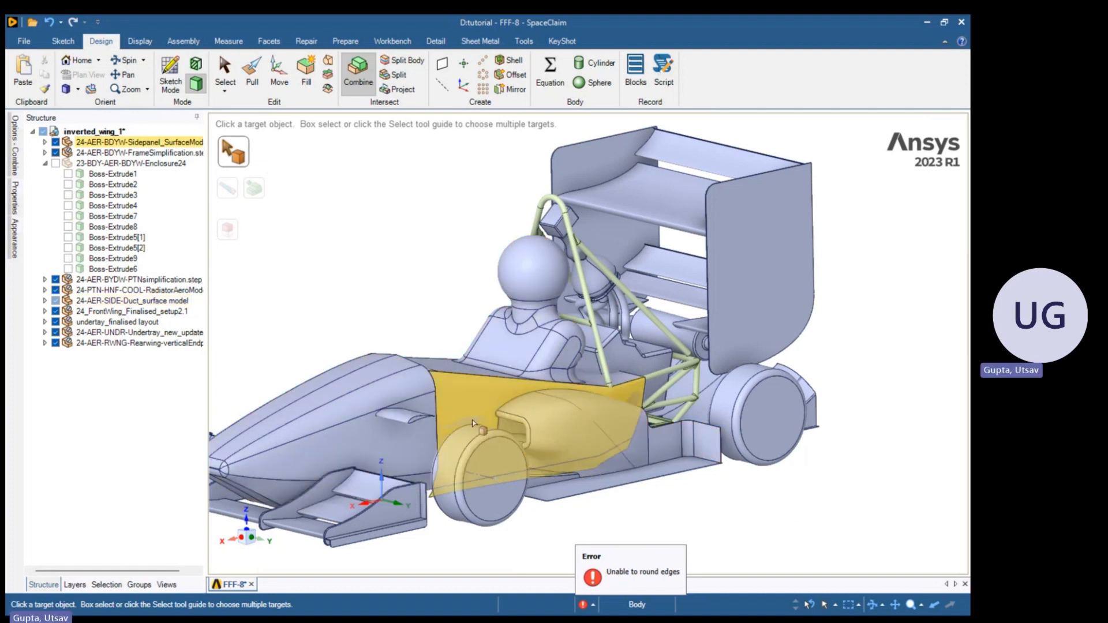
{"action": "left_click", "coordinate": [559, 446]}
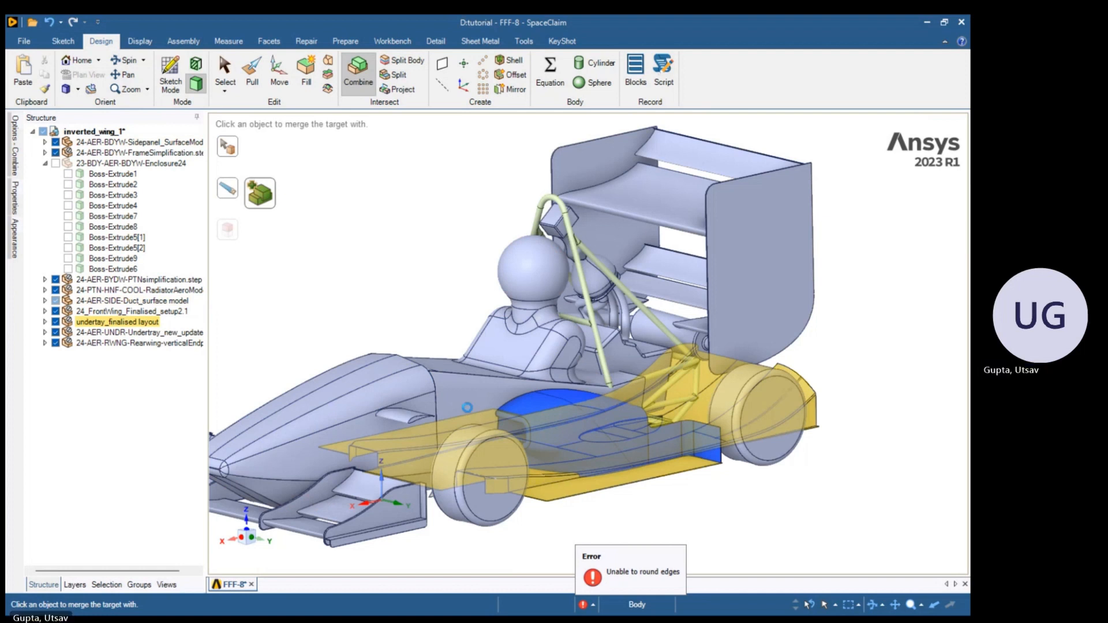
{"action": "left_click", "coordinate": [440, 365]}
Merge the side duct's rear inner wall around the radiator into the combined car body and finish the merge
{"action": "middle_click_drag", "start_coordinate": [440, 364], "coordinate": [447, 513]}
{"action": "scroll", "coordinate": [680, 405], "scroll_direction": "up", "scroll_amount": 5}
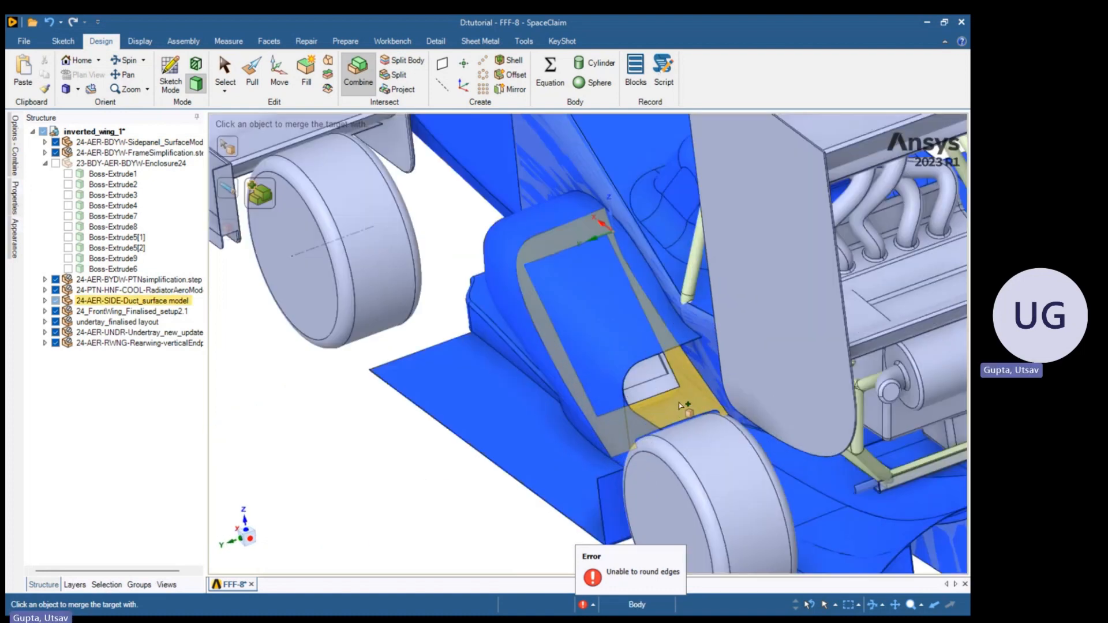
{"action": "scroll", "coordinate": [680, 406], "scroll_direction": "up", "scroll_amount": 2}
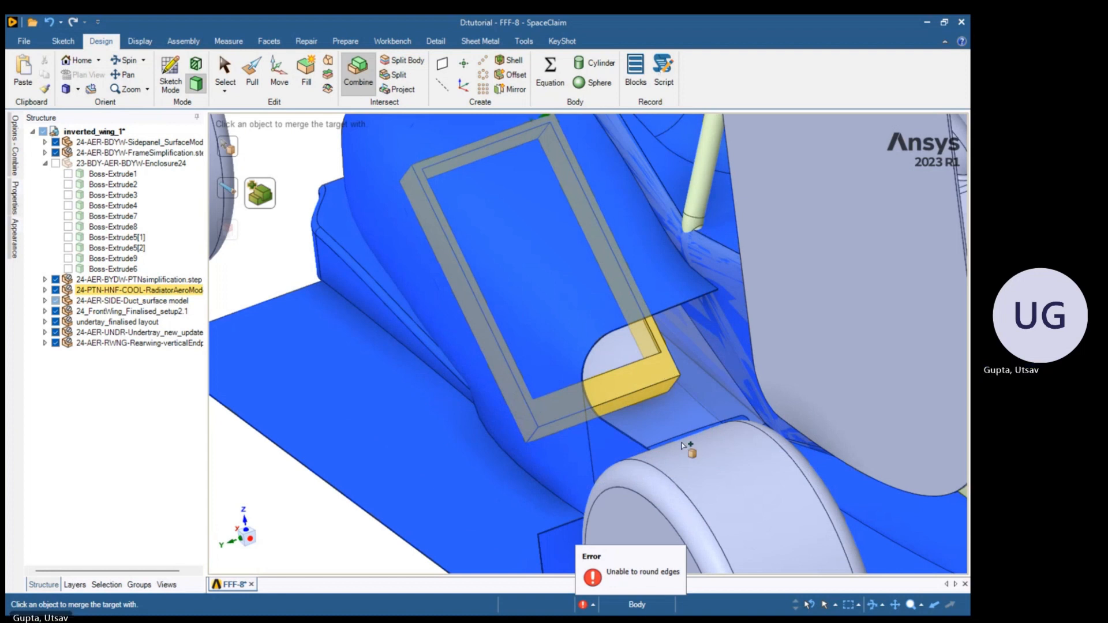
{"action": "left_click", "coordinate": [662, 401]}
{"action": "scroll", "coordinate": [662, 401], "scroll_direction": "down", "scroll_amount": 10}
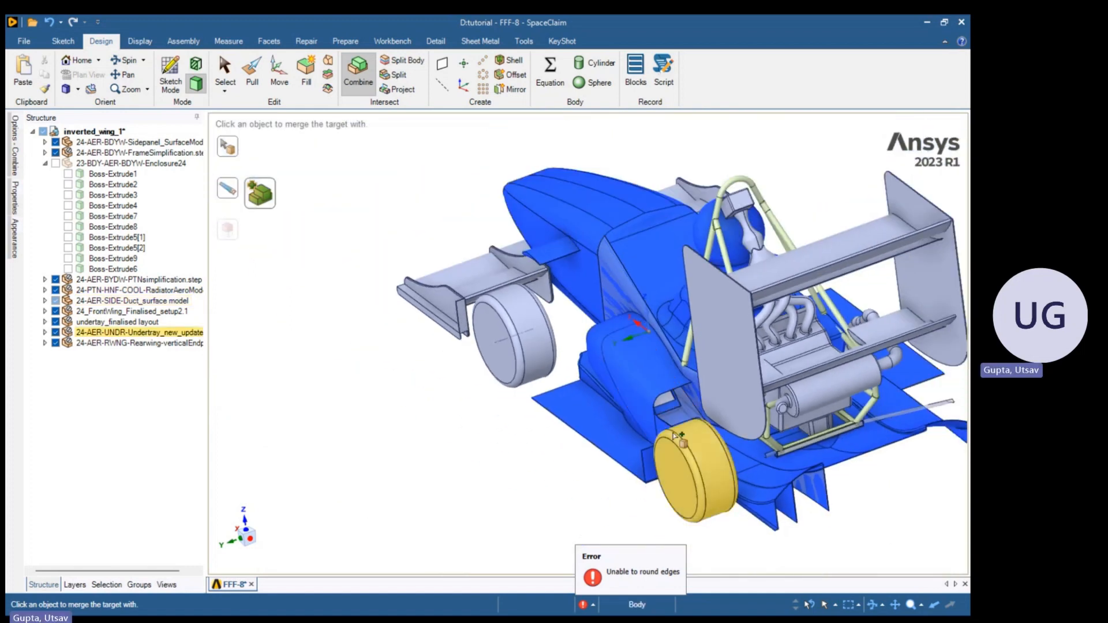
{"action": "middle_click_drag", "start_coordinate": [674, 436], "coordinate": [700, 406]}
{"action": "left_click", "coordinate": [378, 474]}
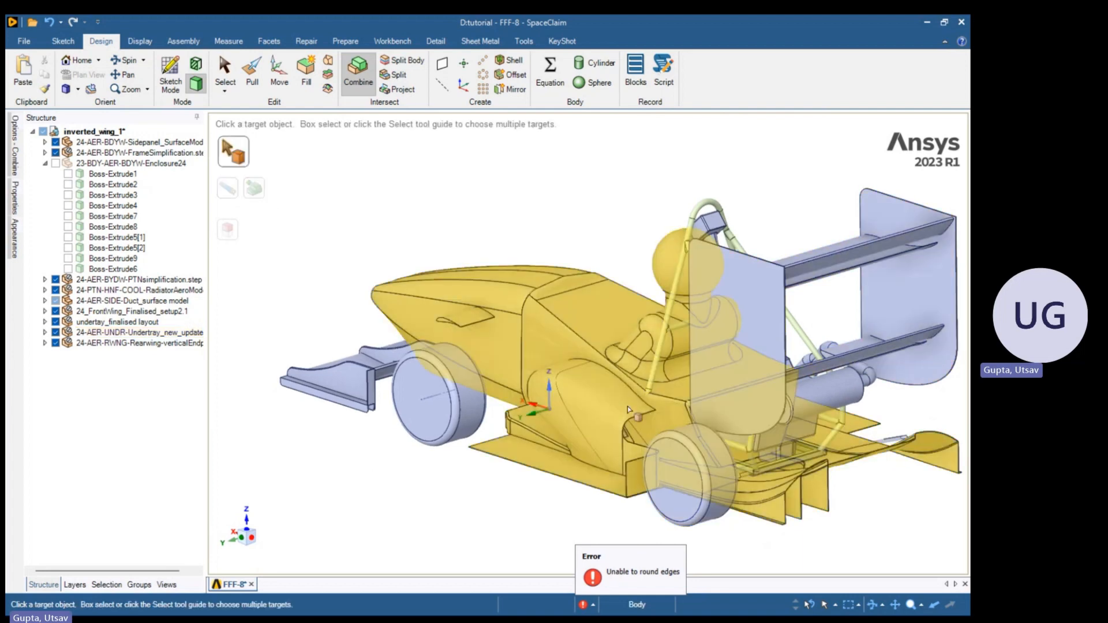
Delete the empty components left inside the side duct and side panel components
{"action": "middle_click_drag", "start_coordinate": [629, 409], "coordinate": [628, 405]}
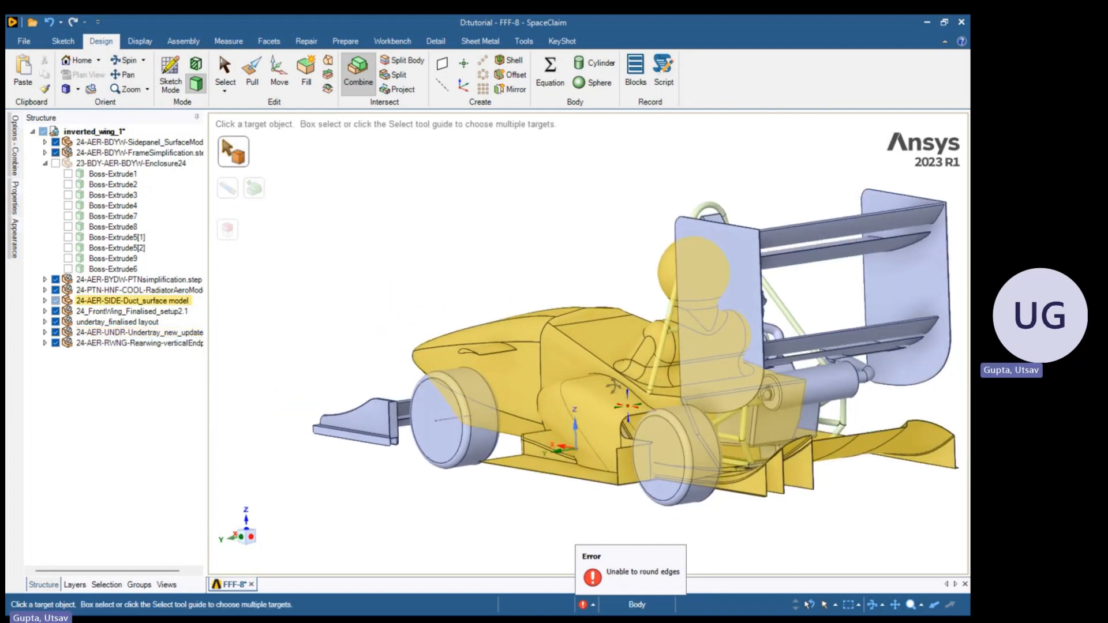
{"action": "right_click", "coordinate": [101, 298]}
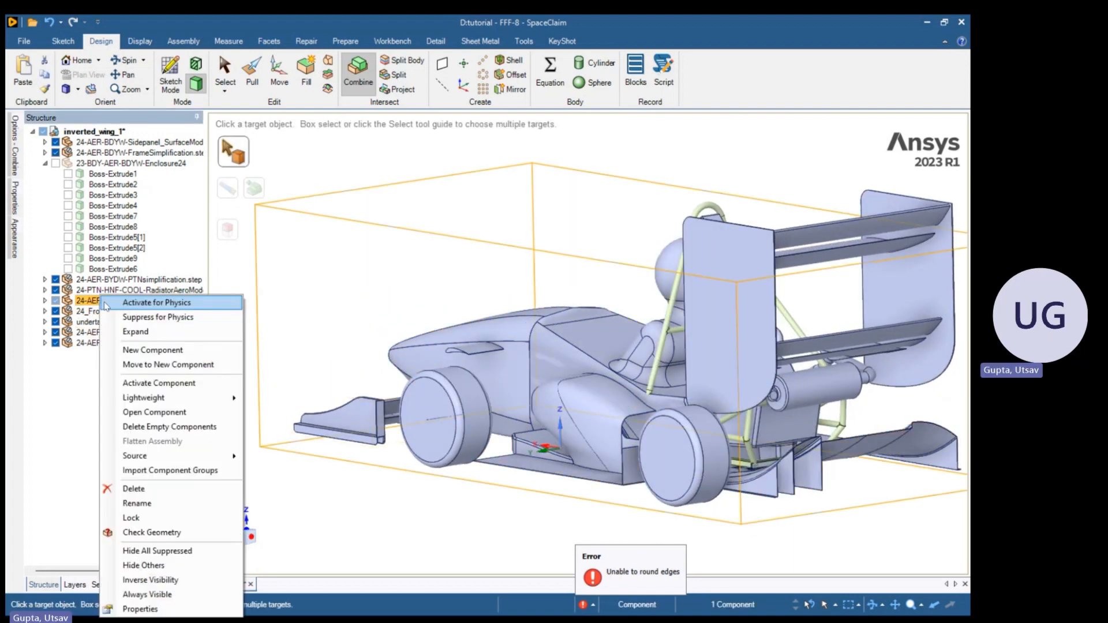
{"action": "left_click", "coordinate": [150, 317]}
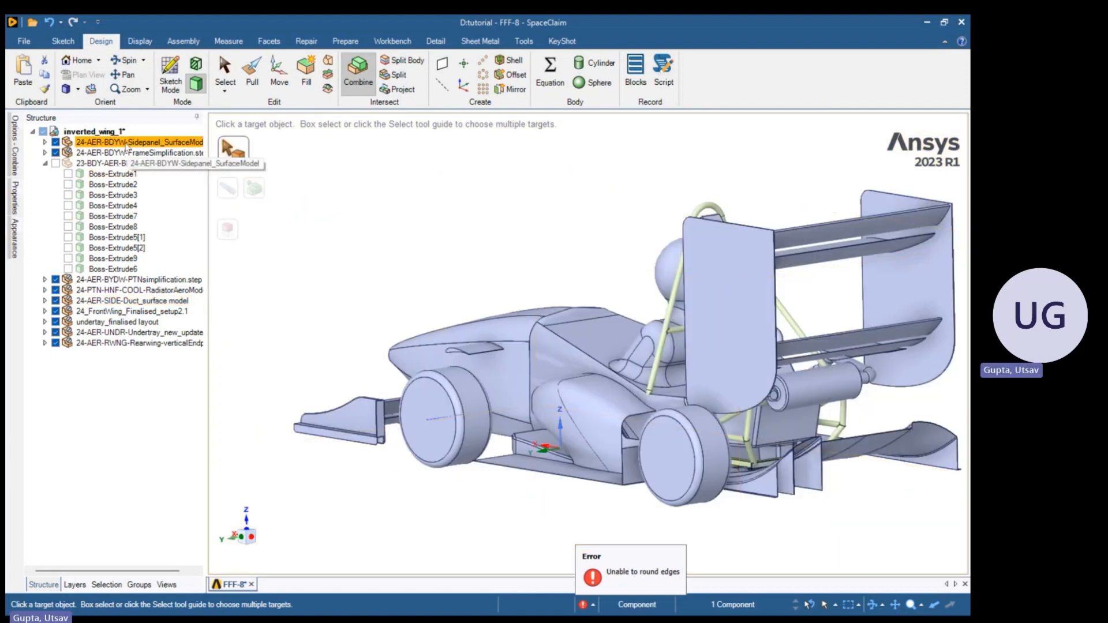
{"action": "right_click", "coordinate": [127, 143]}
{"action": "left_click", "coordinate": [173, 152]}
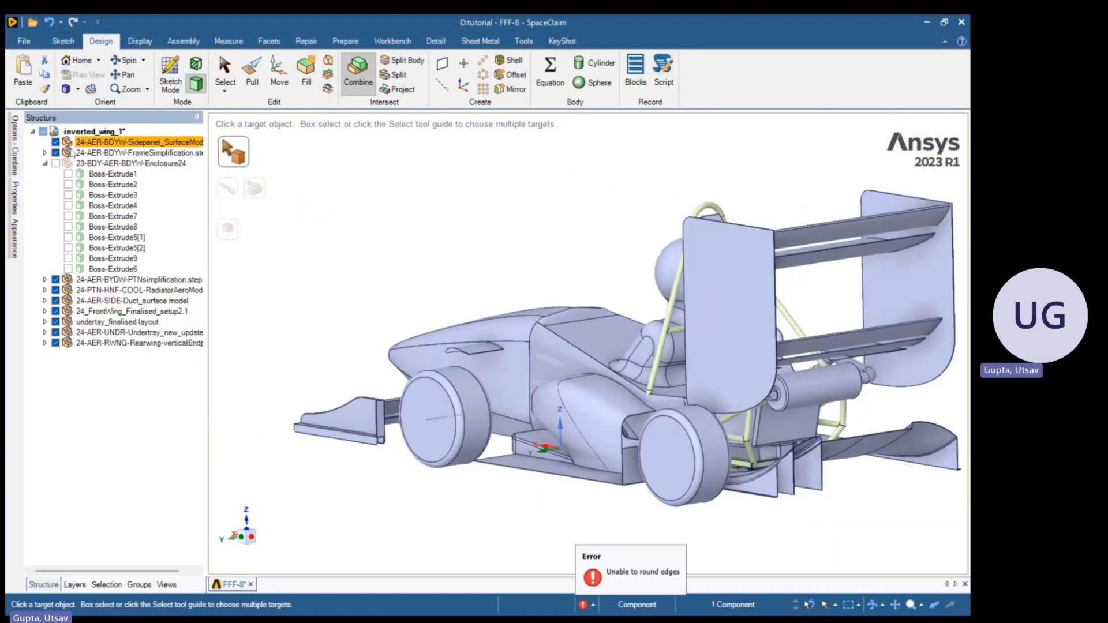
Add a plane and show the enclosure component's Boss-Extrude1 body around the half car
{"action": "scroll", "coordinate": [635, 423], "scroll_direction": "down", "scroll_amount": 5}
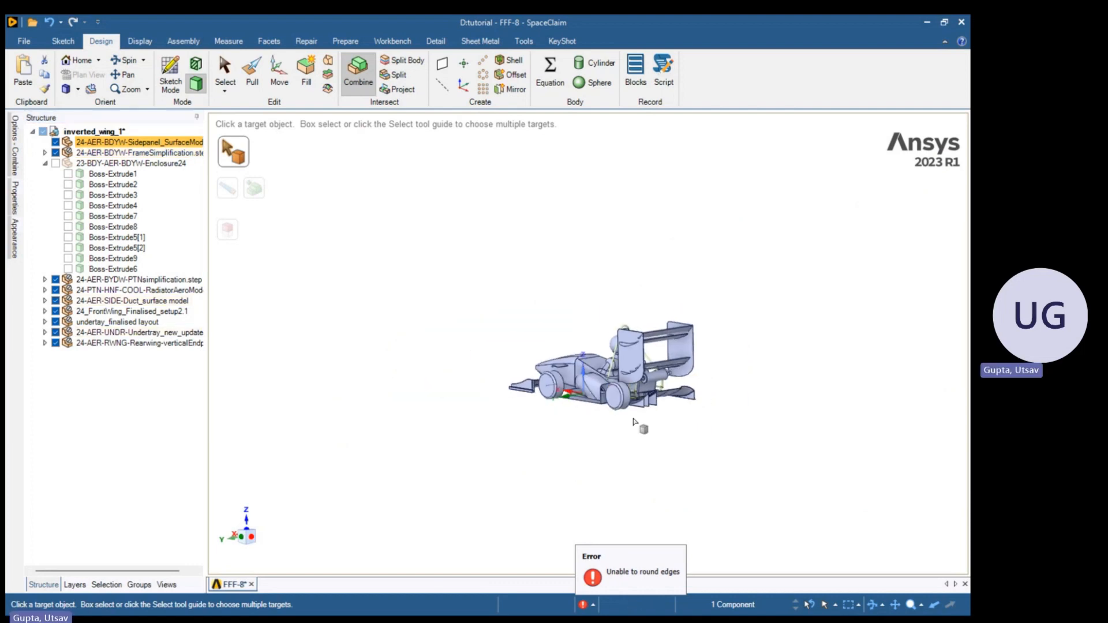
{"action": "middle_click_drag", "start_coordinate": [634, 423], "coordinate": [291, 405]}
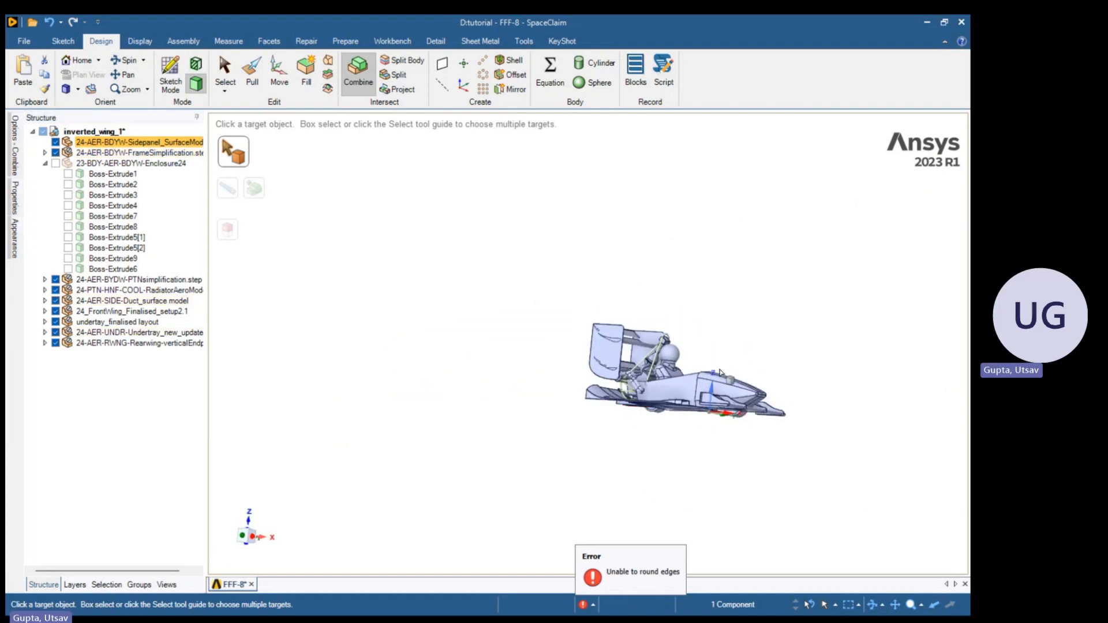
{"action": "left_click", "coordinate": [719, 374]}
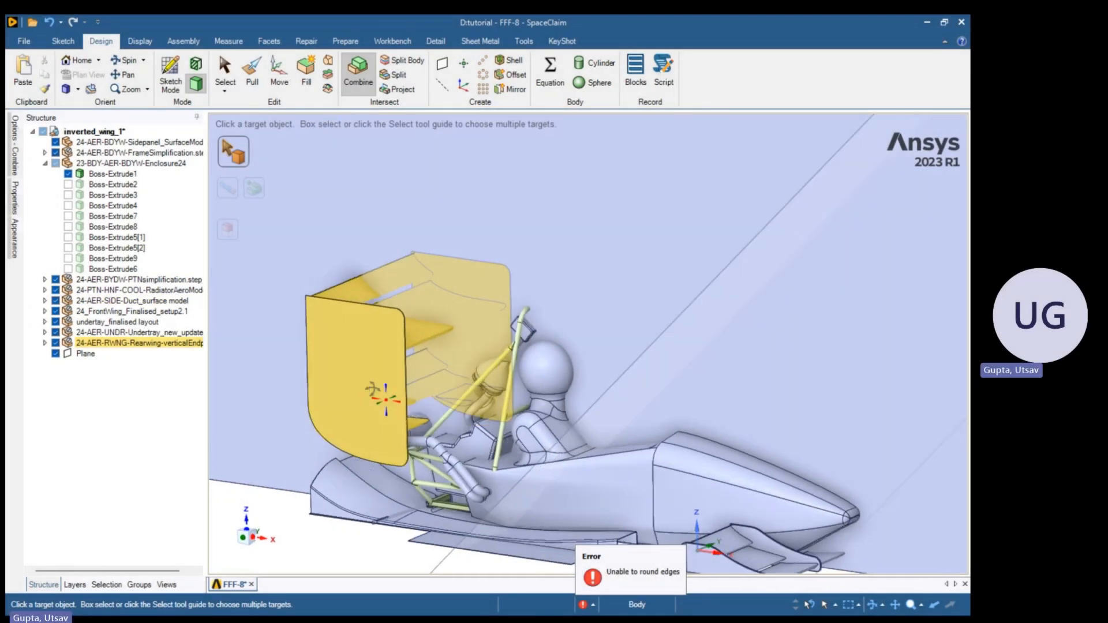
{"action": "scroll", "coordinate": [615, 318], "scroll_direction": "down", "scroll_amount": 5}
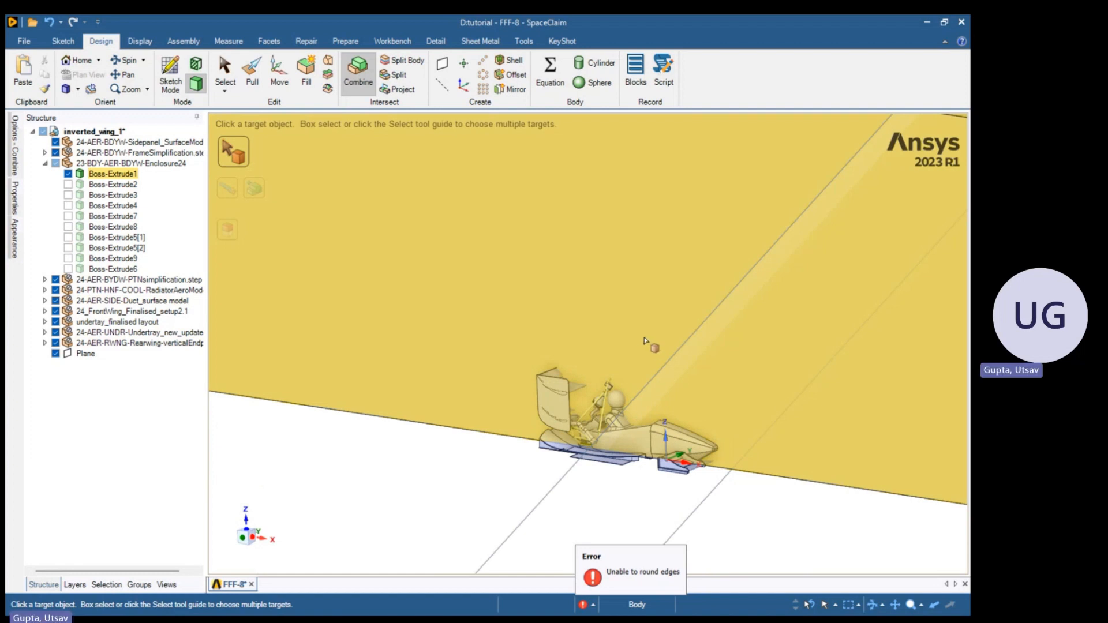
Cut the Boss-Extrude1 enclosure with the merged car body and remove the resulting inner solid region
{"action": "left_click", "coordinate": [646, 342]}
{"action": "scroll", "coordinate": [656, 454], "scroll_direction": "up", "scroll_amount": 3}
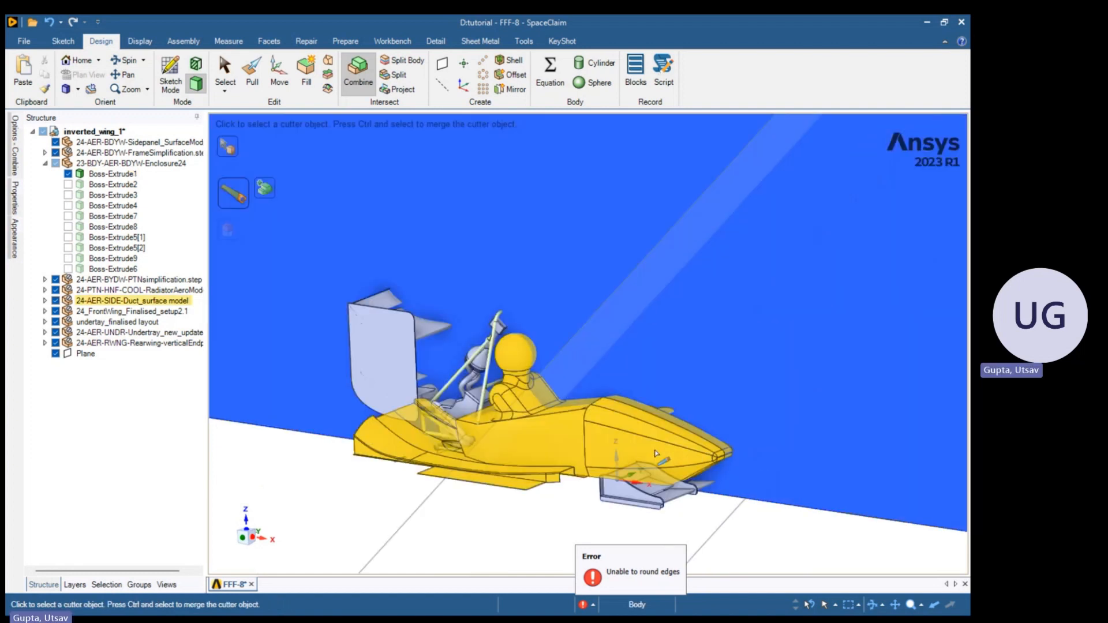
{"action": "scroll", "coordinate": [659, 452], "scroll_direction": "up", "scroll_amount": 2}
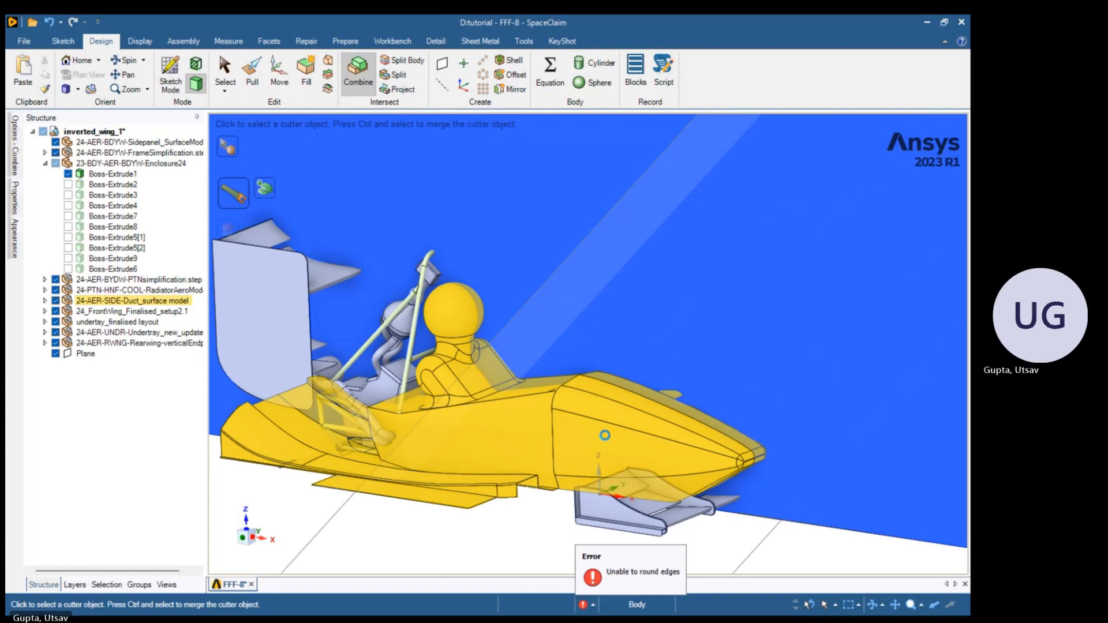
{"action": "left_click", "coordinate": [663, 443]}
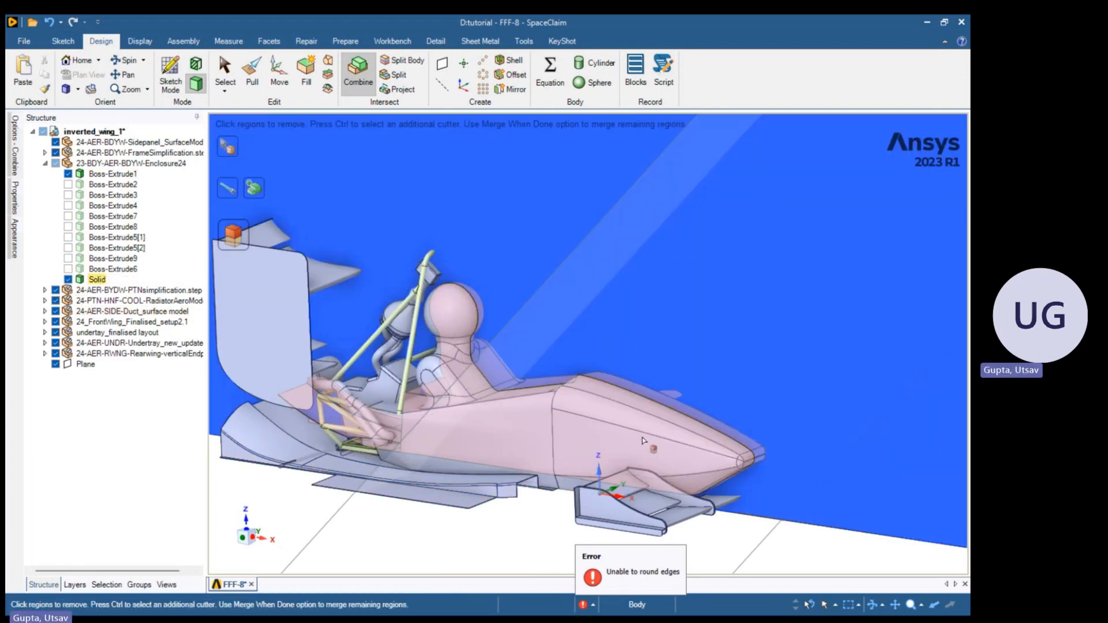
{"action": "left_click", "coordinate": [644, 440]}
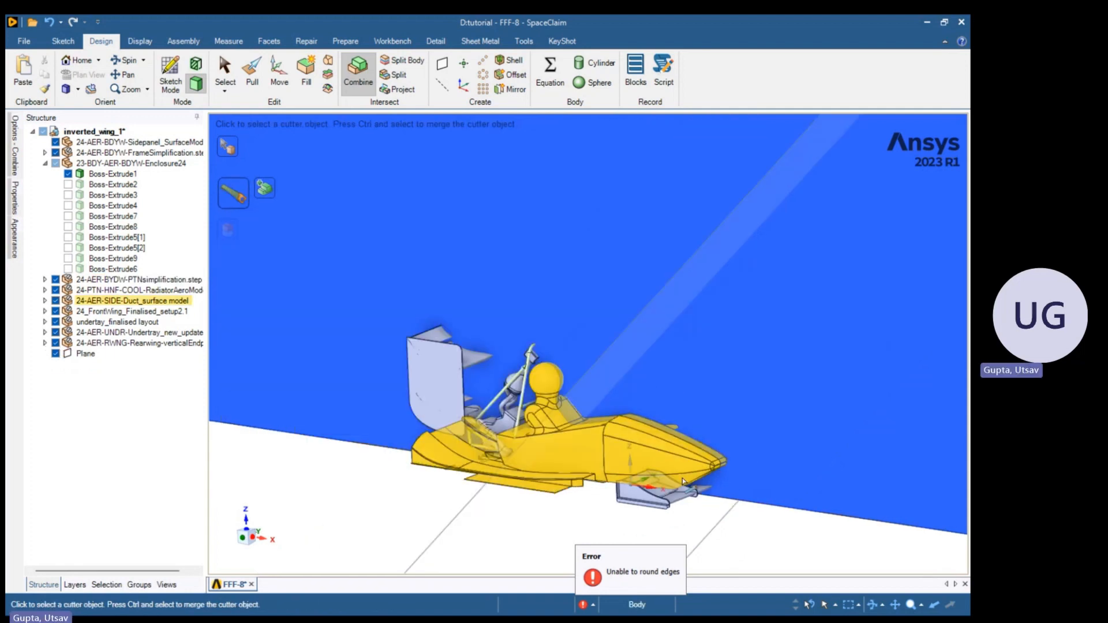
Cut the Boss-Extrude1 enclosure with the front wing and remove the resulting wing solid region
{"action": "mouse_move", "coordinate": [439, 460]}
{"action": "middle_mouse_down"}
{"action": "mouse_move", "coordinate": [502, 421]}
{"action": "mouse_move", "coordinate": [465, 452]}
{"action": "mouse_move", "coordinate": [434, 459]}
{"action": "middle_mouse_up"}
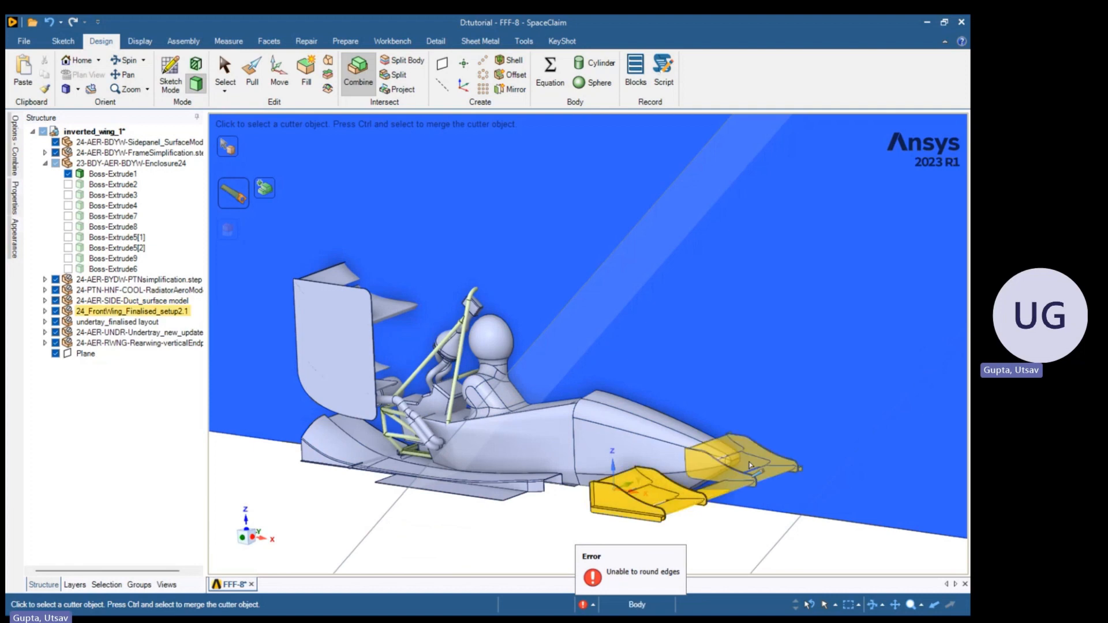
{"action": "scroll", "coordinate": [663, 510], "scroll_direction": "up", "scroll_amount": 2}
{"action": "left_click", "coordinate": [714, 495]}
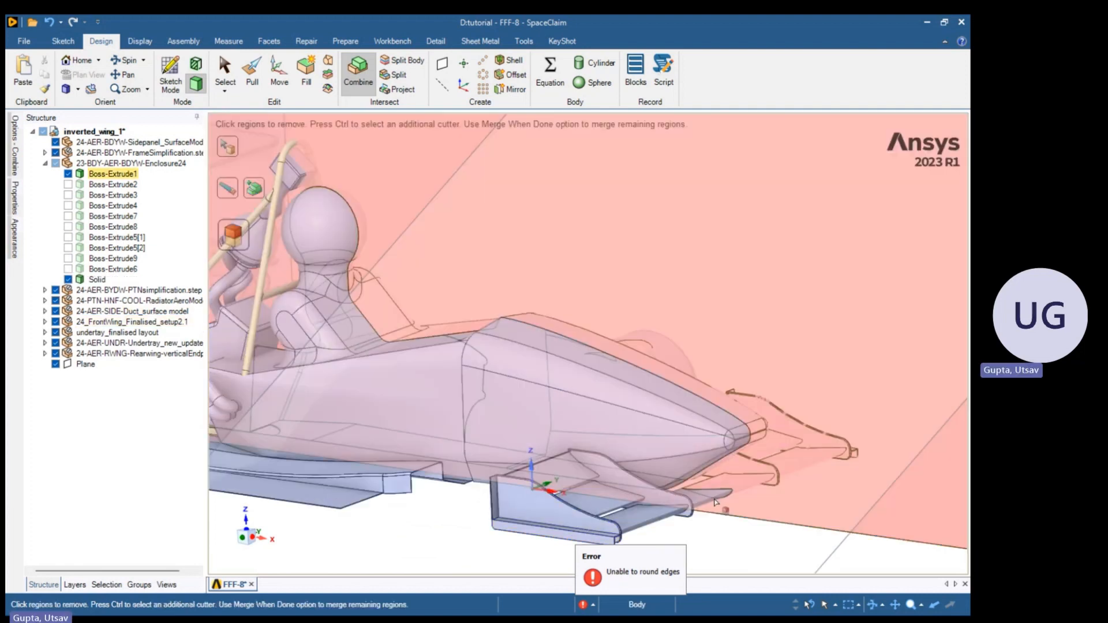
{"action": "scroll", "coordinate": [720, 490], "scroll_direction": "up", "scroll_amount": 2}
{"action": "scroll", "coordinate": [718, 491], "scroll_direction": "up", "scroll_amount": 3}
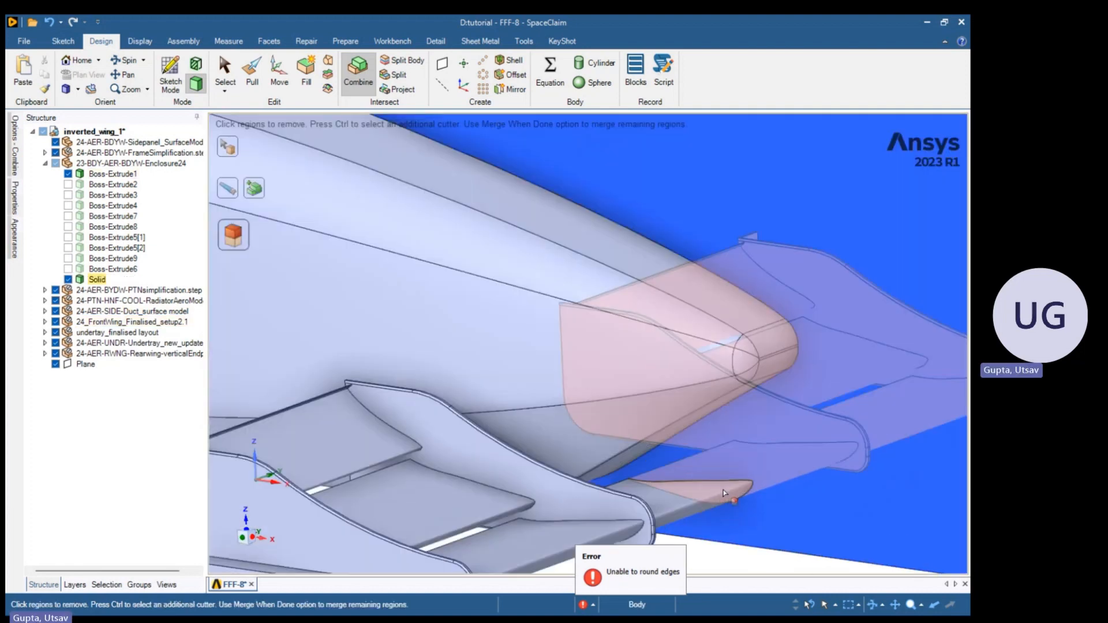
{"action": "left_click", "coordinate": [715, 489]}
{"action": "scroll", "coordinate": [635, 439], "scroll_direction": "down", "scroll_amount": 6}
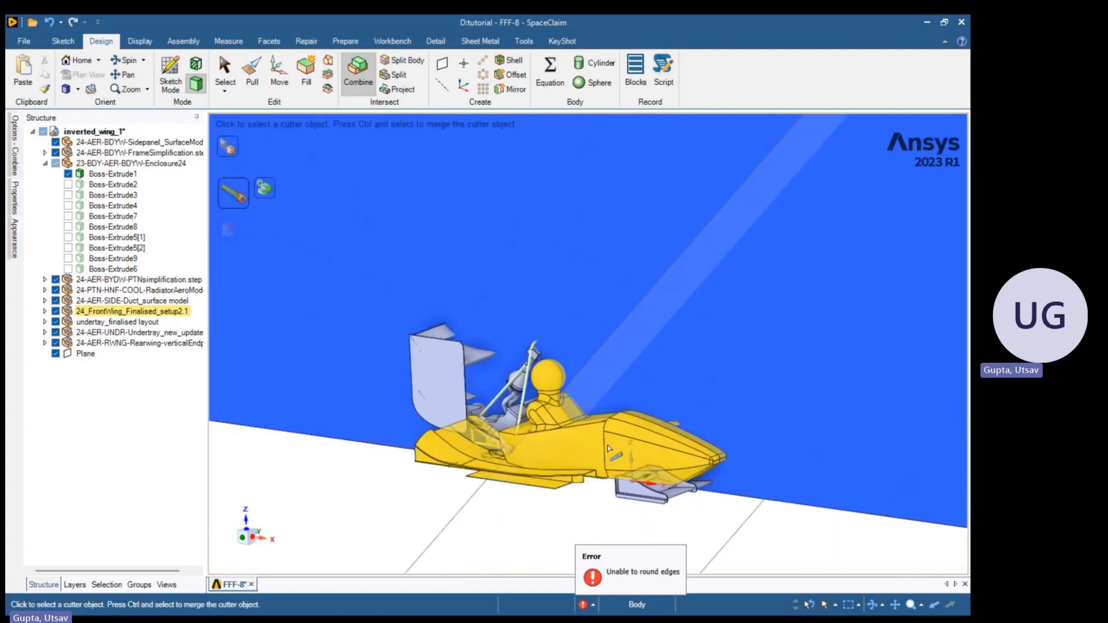
Cut the enclosure with the rear wing and remove the wing region left inside it
{"action": "left_click", "coordinate": [420, 364]}
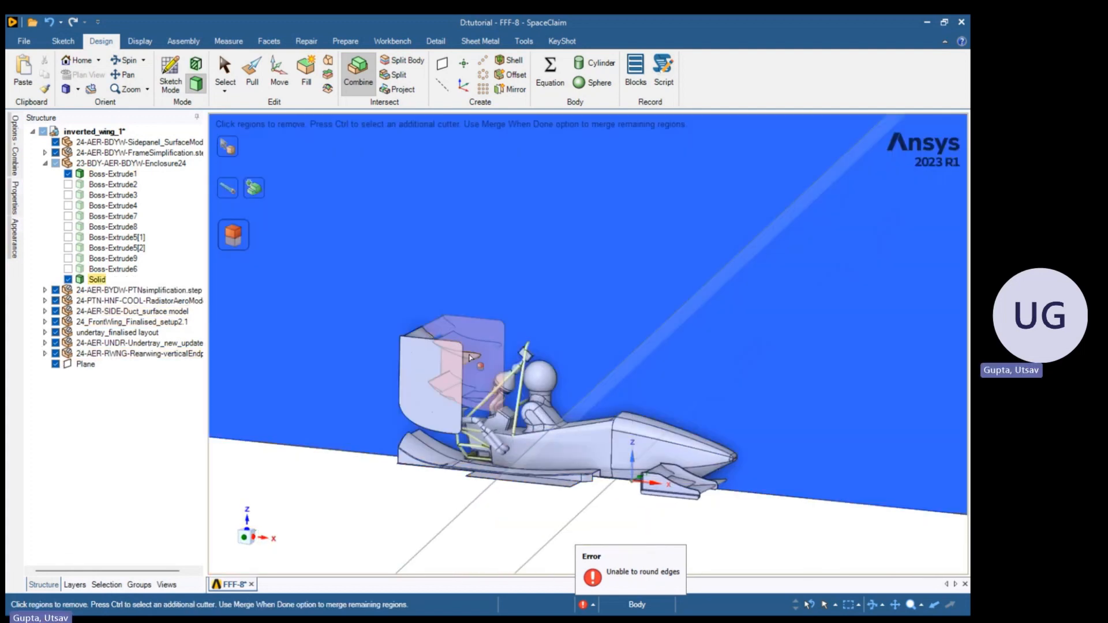
{"action": "scroll", "coordinate": [474, 361], "scroll_direction": "up", "scroll_amount": 2}
{"action": "left_click", "coordinate": [474, 361]}
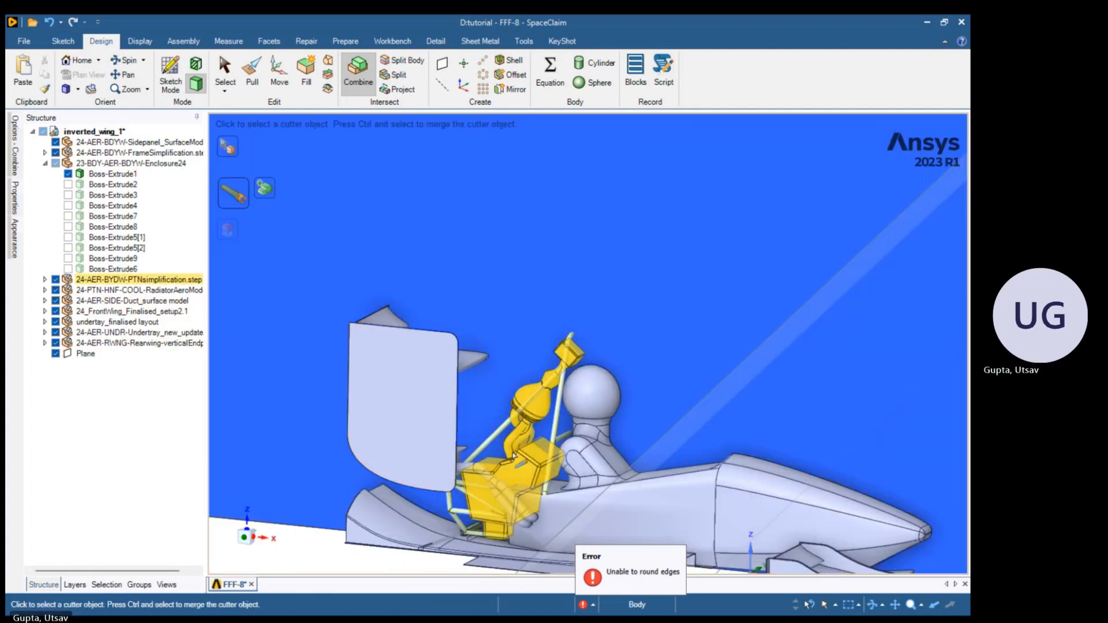
Cut the enclosure with the tubular rear frame and remove both tube regions, near the roll hoop's peak and the lower frame
{"action": "scroll", "coordinate": [524, 454], "scroll_direction": "down", "scroll_amount": 2}
{"action": "scroll", "coordinate": [515, 491], "scroll_direction": "up", "scroll_amount": 3}
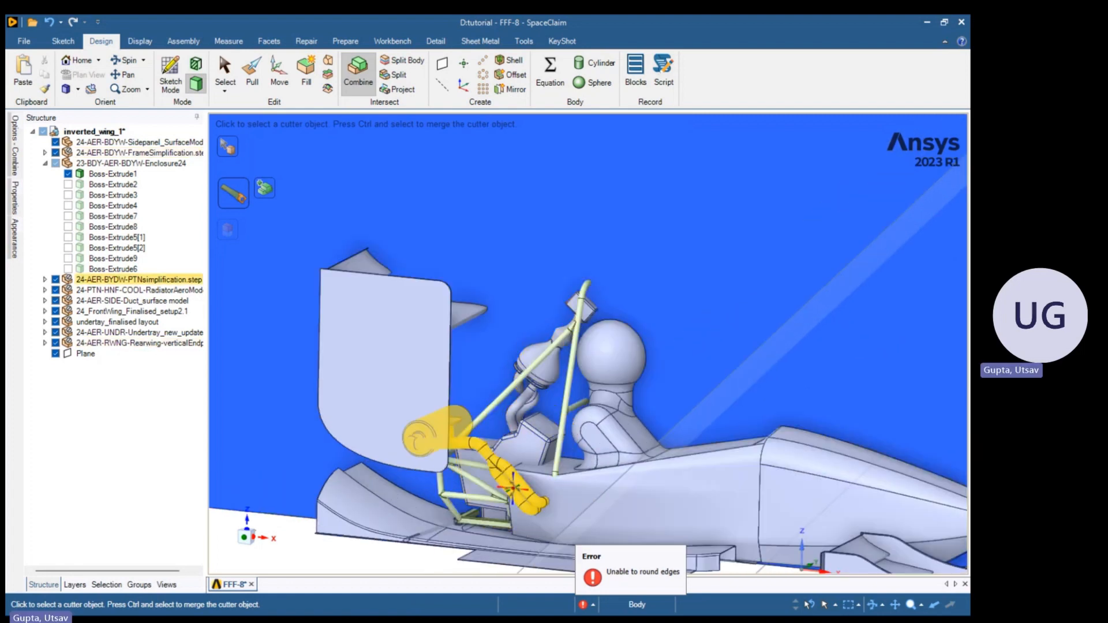
{"action": "middle_click_drag", "start_coordinate": [508, 482], "coordinate": [528, 451]}
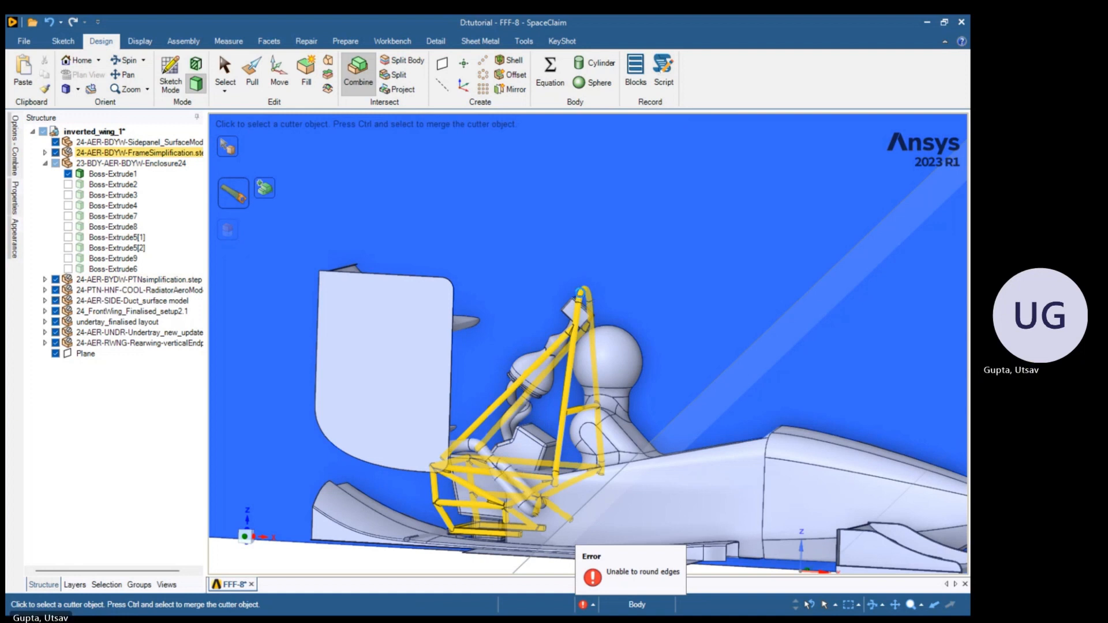
{"action": "left_click", "coordinate": [584, 292]}
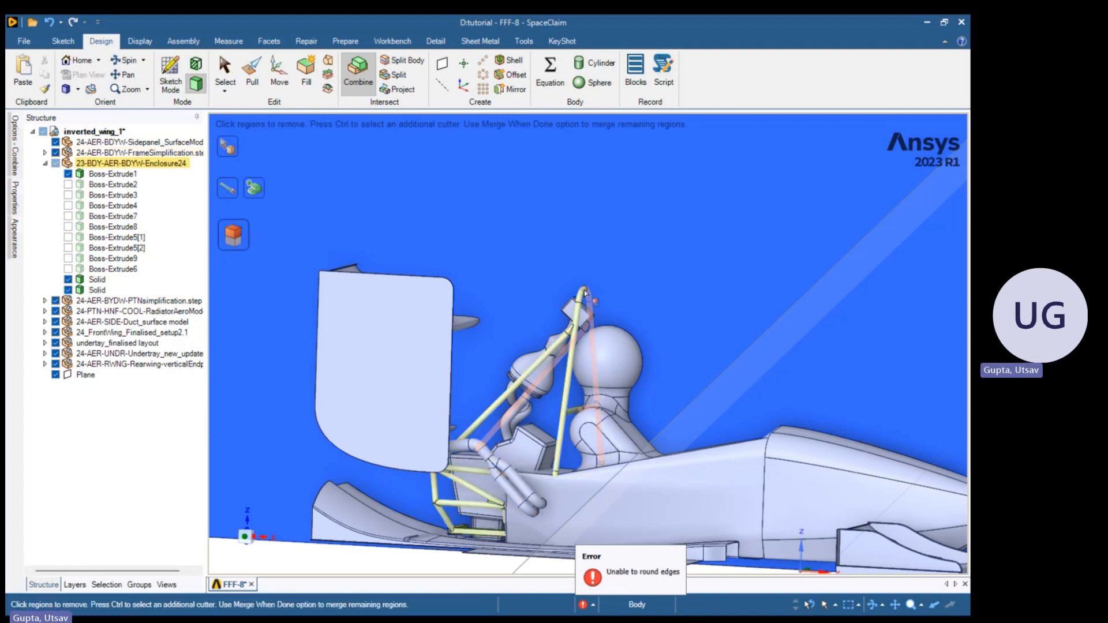
{"action": "scroll", "coordinate": [588, 289], "scroll_direction": "up", "scroll_amount": 4}
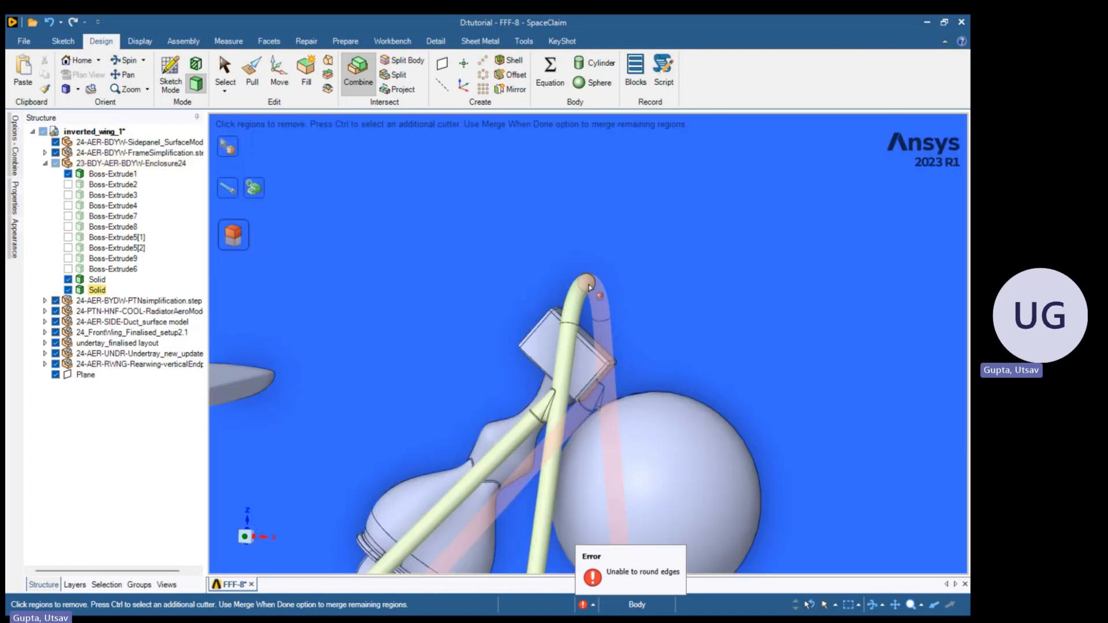
{"action": "left_click", "coordinate": [589, 288]}
{"action": "scroll", "coordinate": [583, 346], "scroll_direction": "down", "scroll_amount": 5}
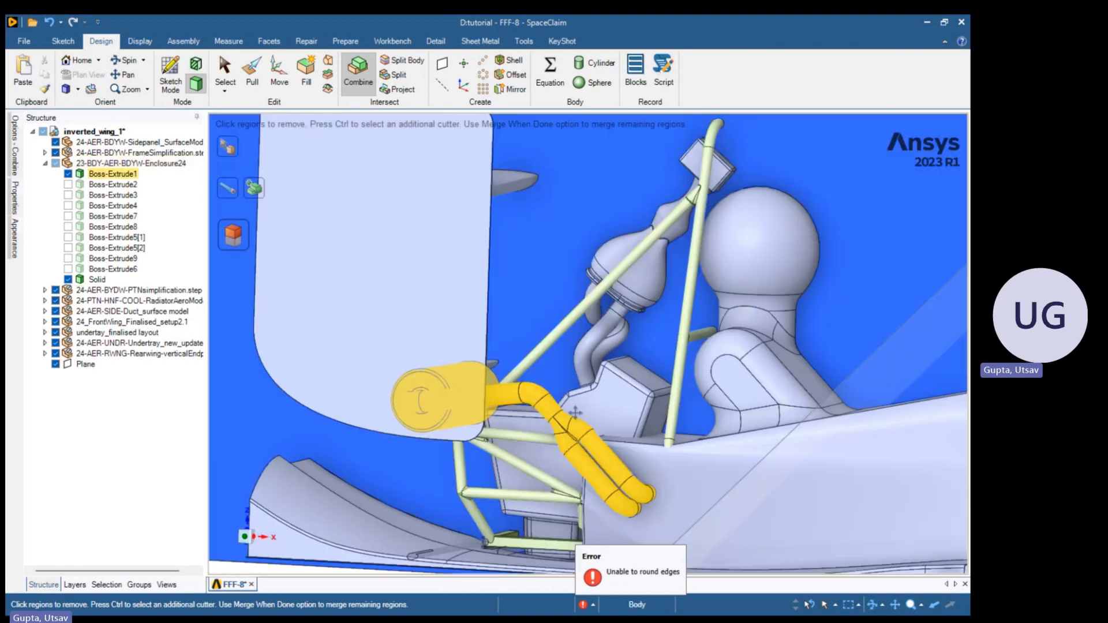
{"action": "scroll", "coordinate": [556, 497], "scroll_direction": "up", "scroll_amount": 5}
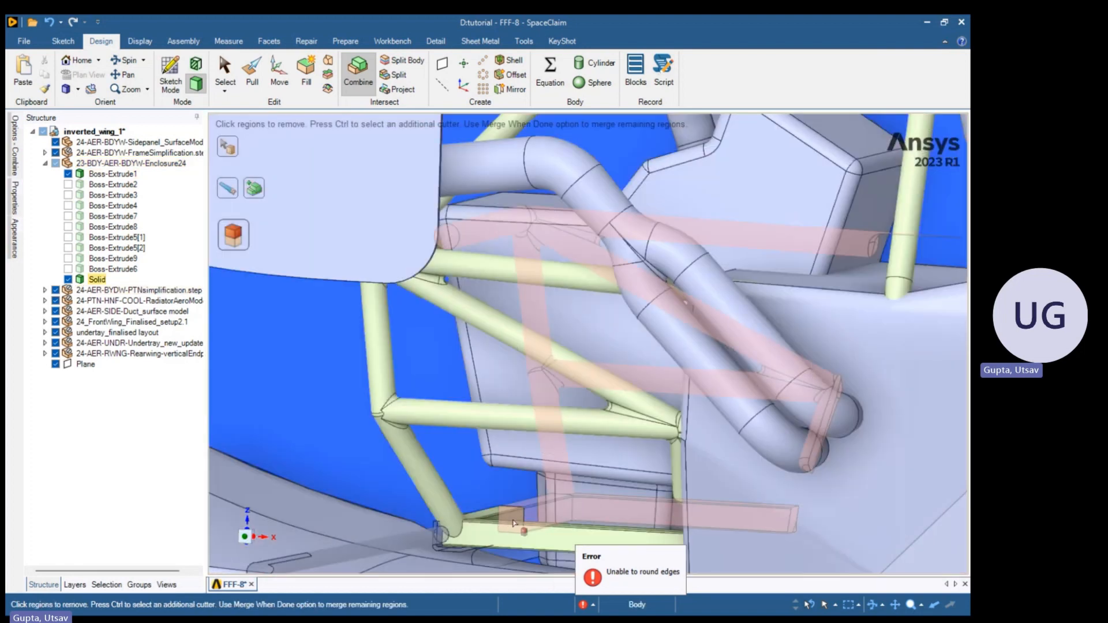
{"action": "left_click", "coordinate": [513, 523]}
{"action": "scroll", "coordinate": [554, 491], "scroll_direction": "down", "scroll_amount": 5}
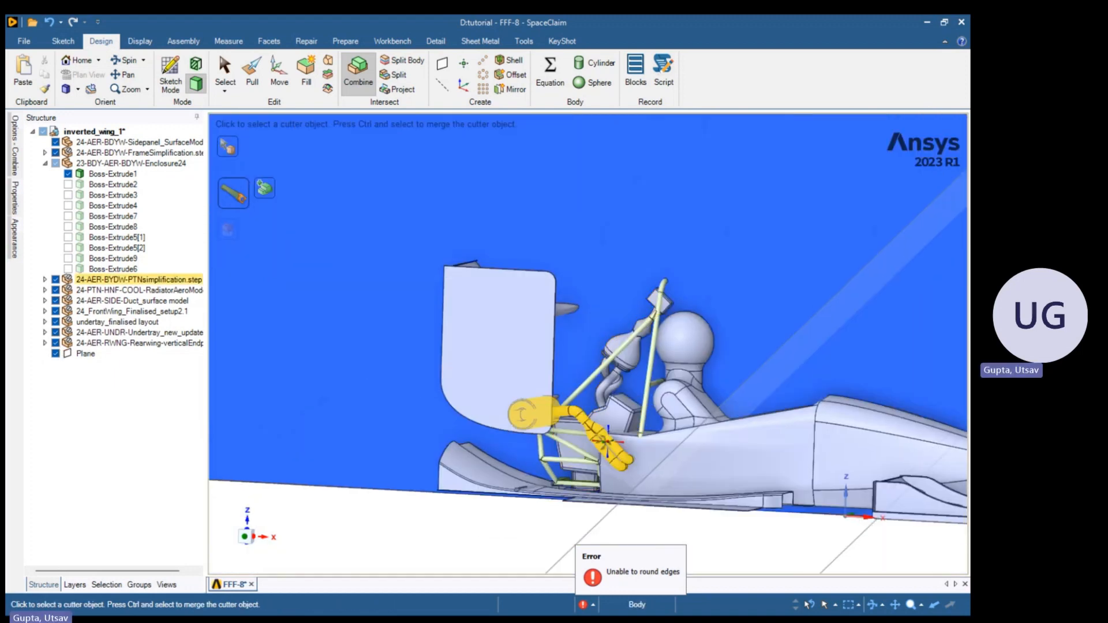
Cut the enclosure with the exhaust and muffler body and remove the muffler region left inside it
{"action": "middle_click_drag", "start_coordinate": [607, 442], "coordinate": [554, 455]}
{"action": "left_click", "coordinate": [563, 403]}
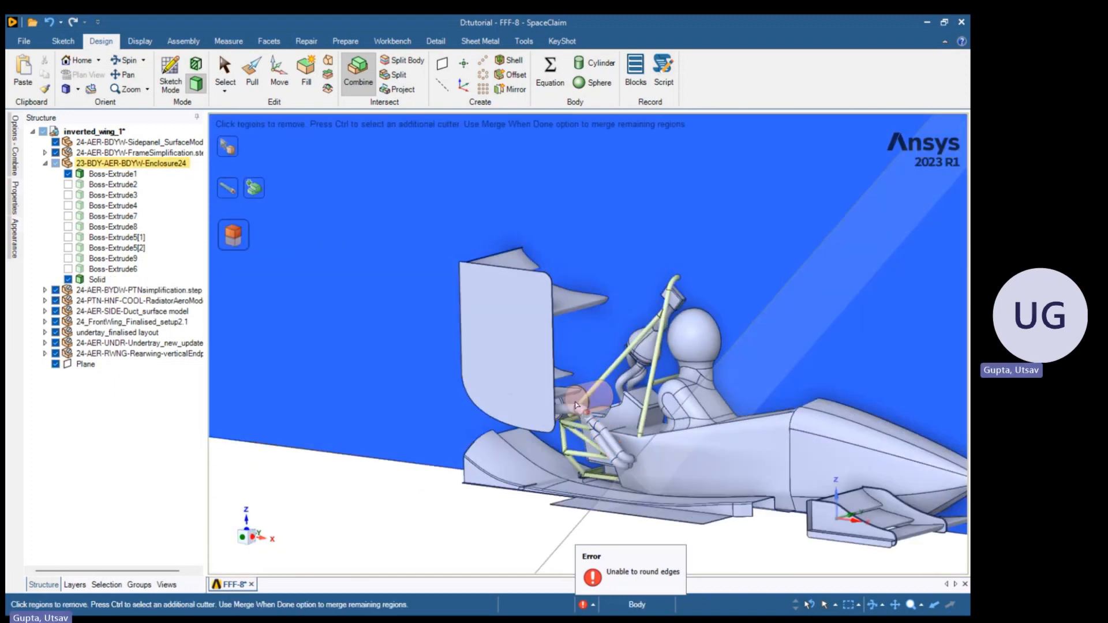
{"action": "left_click", "coordinate": [576, 404]}
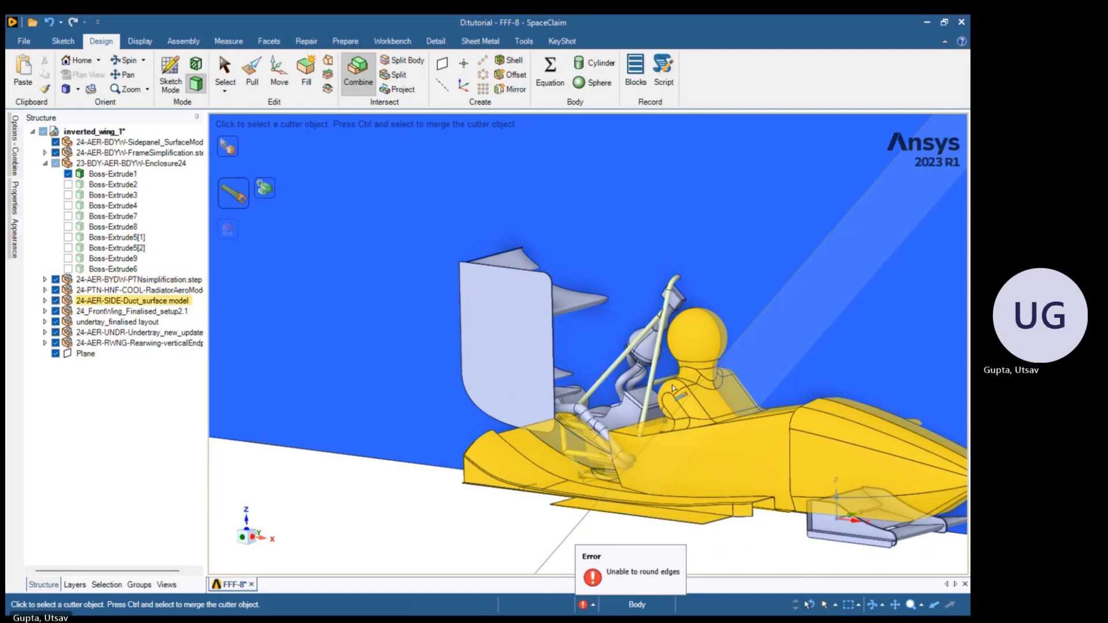
Cut the front wheel and the rear wheel out of the enclosure and remove their resulting solid regions
{"action": "scroll", "coordinate": [696, 435], "scroll_direction": "down", "scroll_amount": 3}
{"action": "middle_click_drag", "start_coordinate": [813, 507], "coordinate": [666, 232]}
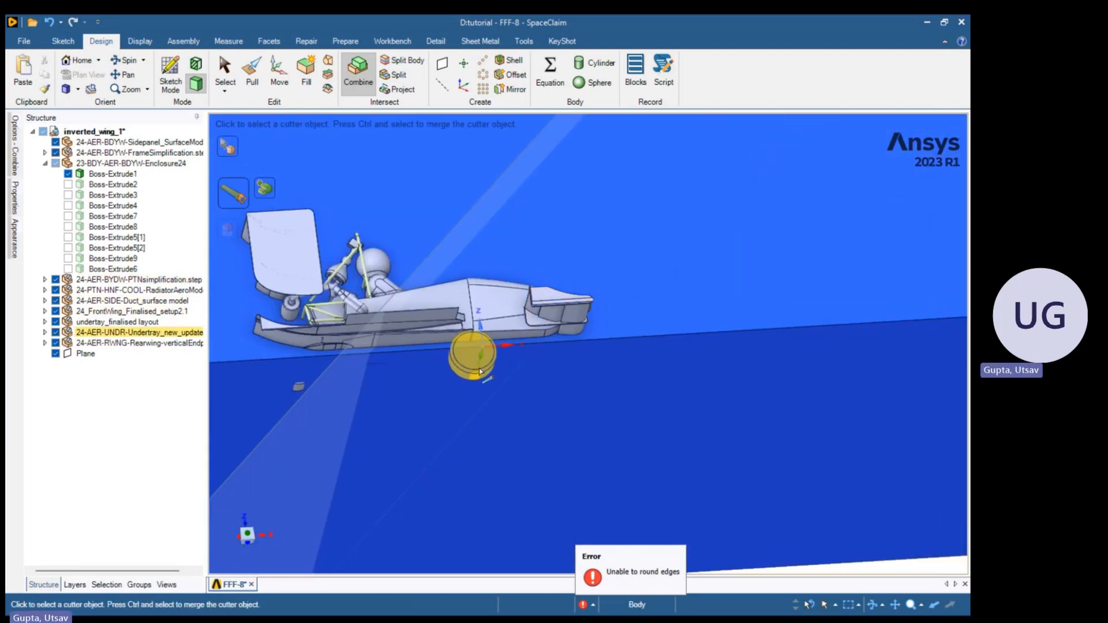
{"action": "scroll", "coordinate": [474, 385], "scroll_direction": "up", "scroll_amount": 3}
{"action": "middle_click_drag", "start_coordinate": [474, 388], "coordinate": [651, 353], "text": "ctrl"}
{"action": "scroll", "coordinate": [651, 353], "scroll_direction": "up", "scroll_amount": 2}
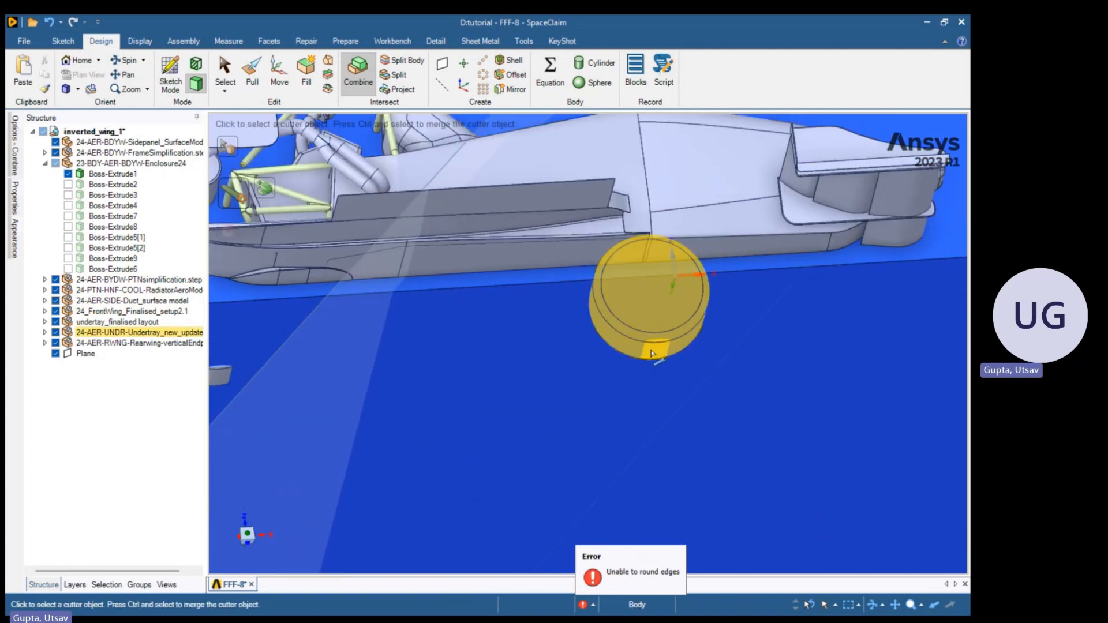
{"action": "left_click", "coordinate": [662, 353]}
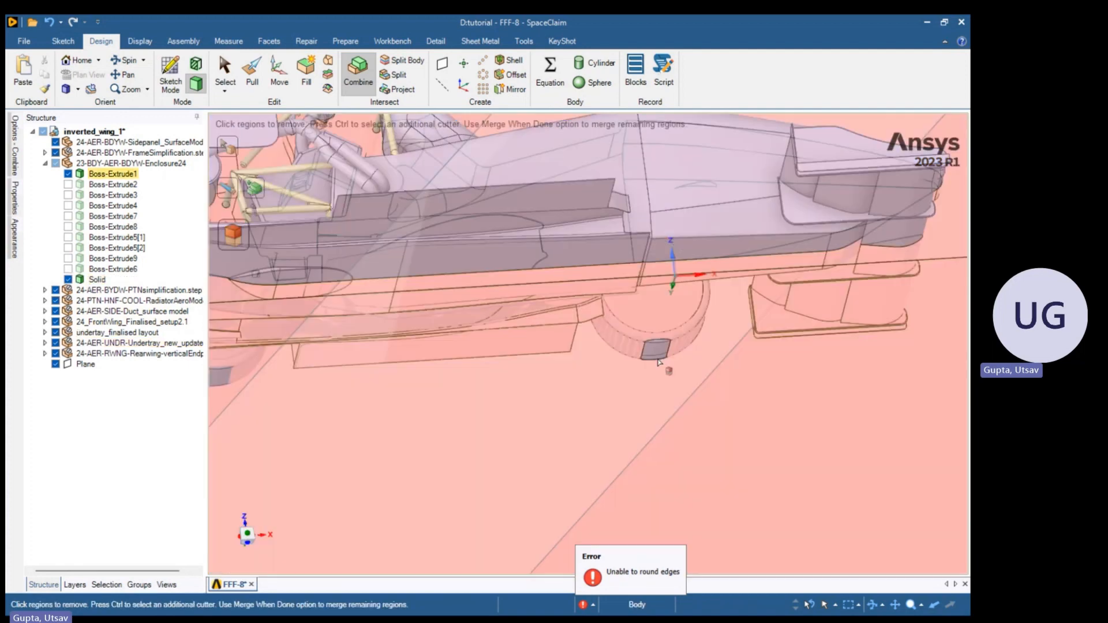
{"action": "scroll", "coordinate": [661, 353], "scroll_direction": "down", "scroll_amount": 5}
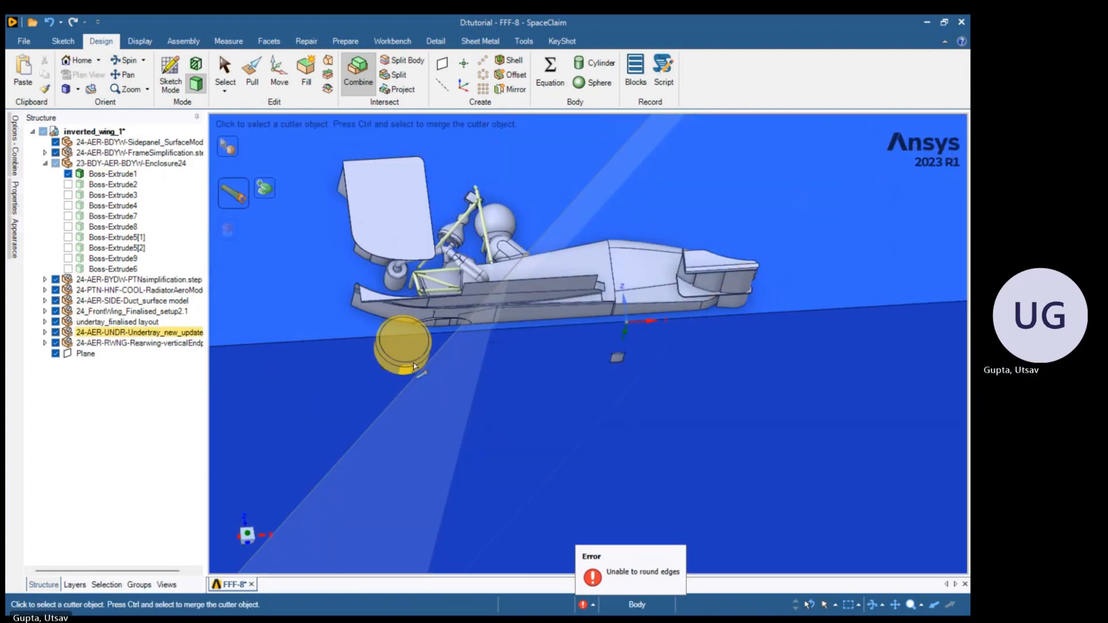
{"action": "left_click", "coordinate": [407, 372]}
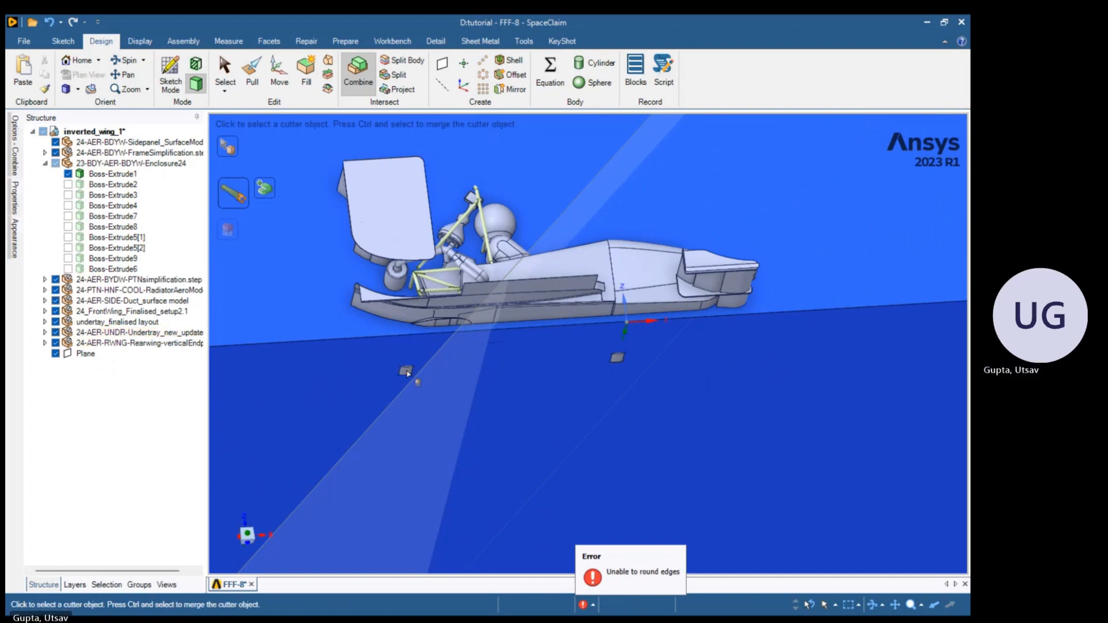
Hide everything except the cut Boss-Extrude1 enclosure body and return to the Select tool
{"action": "scroll", "coordinate": [704, 397], "scroll_direction": "down", "scroll_amount": 4}
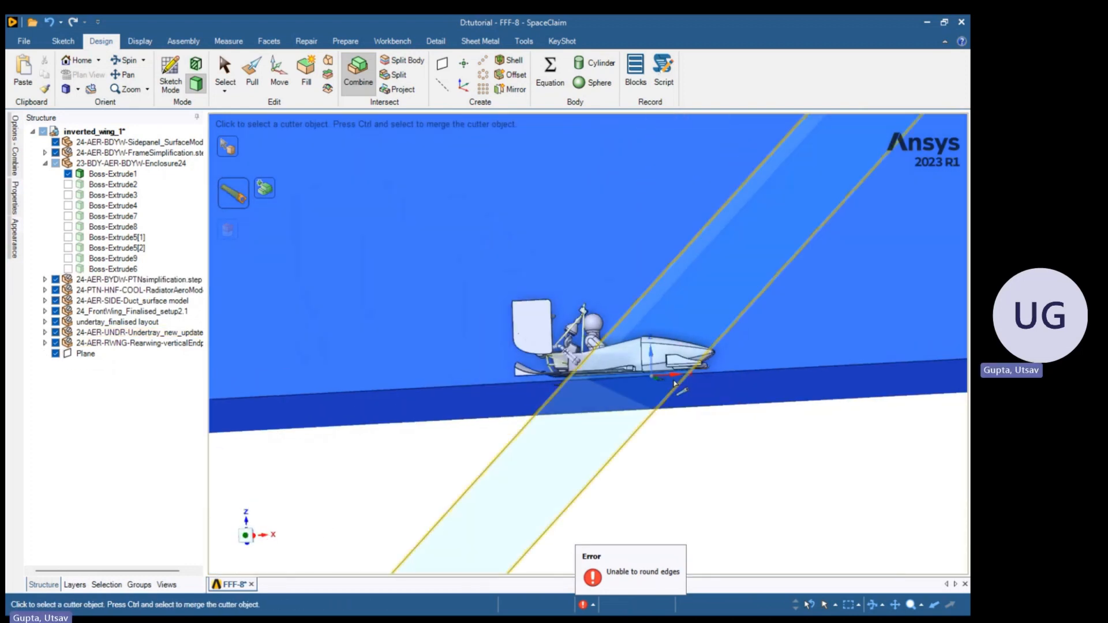
{"action": "mouse_move", "coordinate": [706, 398]}
{"action": "middle_mouse_down"}
{"action": "mouse_move", "coordinate": [773, 404]}
{"action": "mouse_move", "coordinate": [777, 426]}
{"action": "middle_mouse_up"}
{"action": "right_click", "coordinate": [92, 175]}
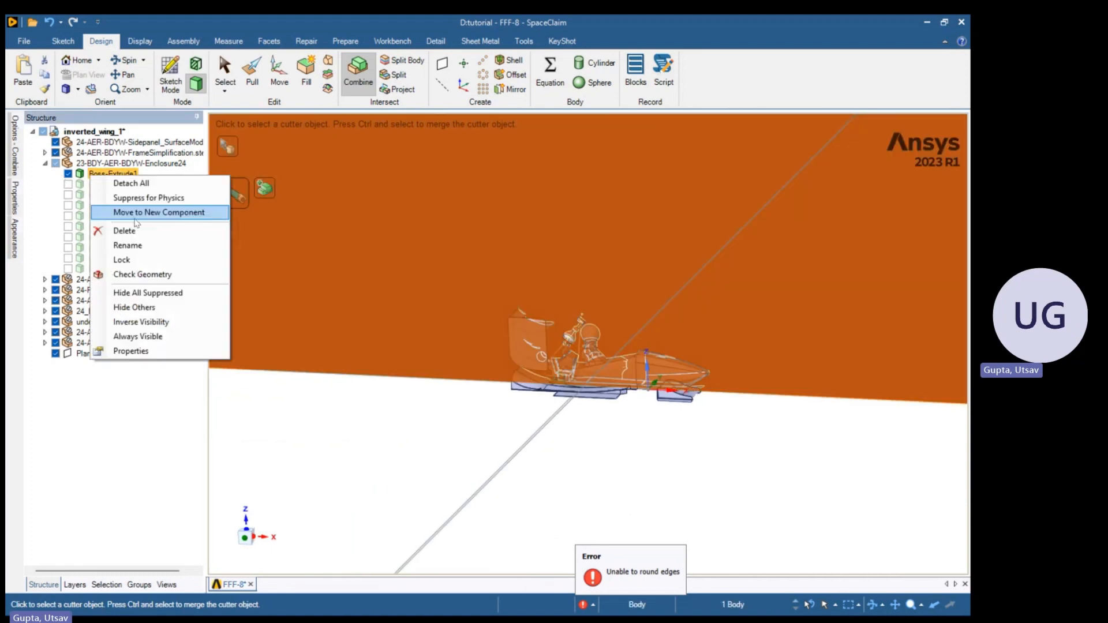
{"action": "left_click", "coordinate": [154, 308]}
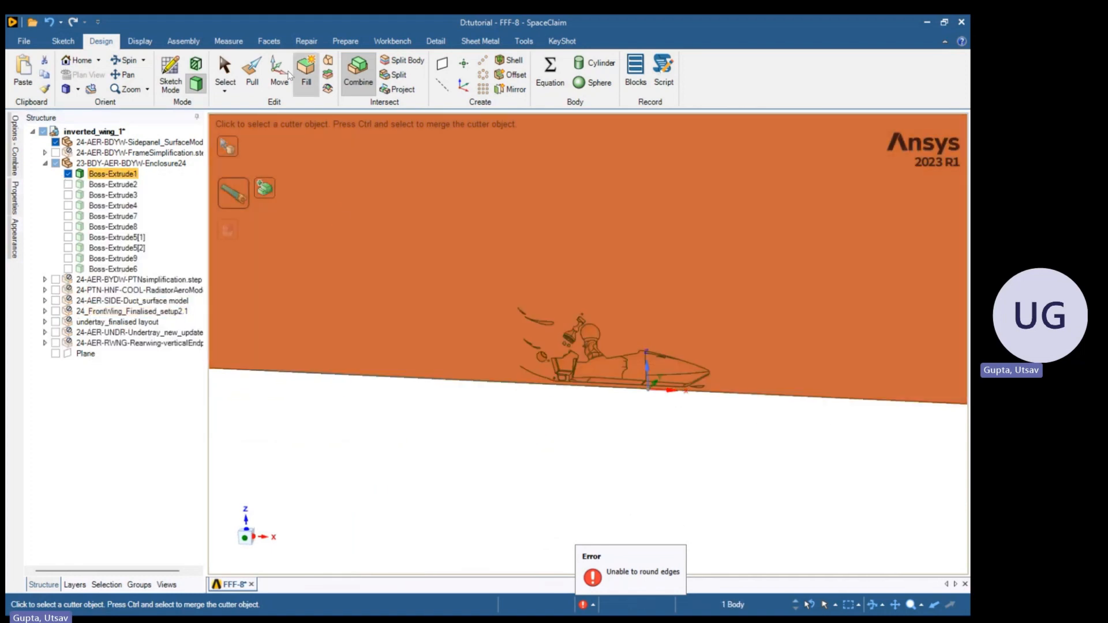
{"action": "left_click", "coordinate": [225, 69]}
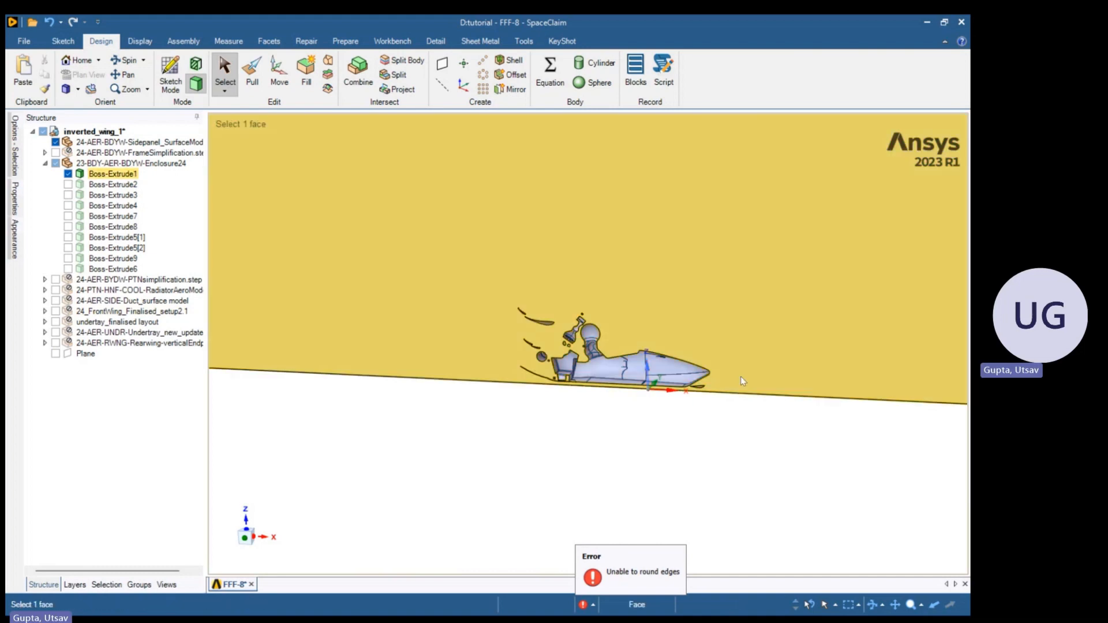
Examine the car-shaped cavities on the enclosure's symmetry face, including the wings, engine, driver and frame tubes
{"action": "scroll", "coordinate": [618, 369], "scroll_direction": "up", "scroll_amount": 10}
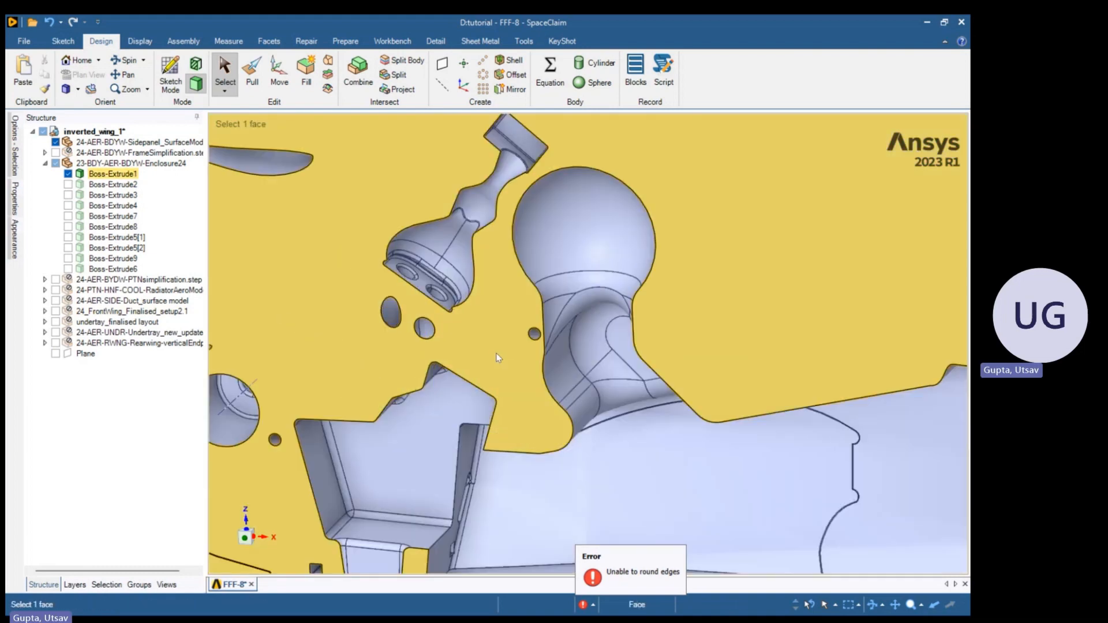
{"action": "scroll", "coordinate": [502, 355], "scroll_direction": "down", "scroll_amount": 6}
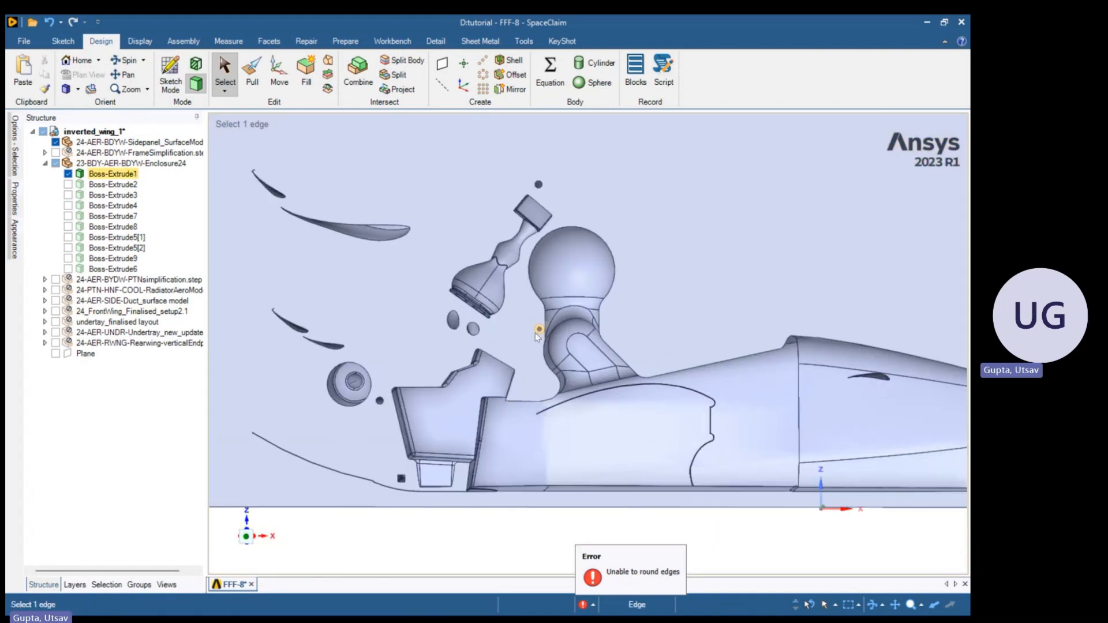
{"action": "scroll", "coordinate": [533, 339], "scroll_direction": "up", "scroll_amount": 1}
{"action": "scroll", "coordinate": [529, 337], "scroll_direction": "down", "scroll_amount": 1}
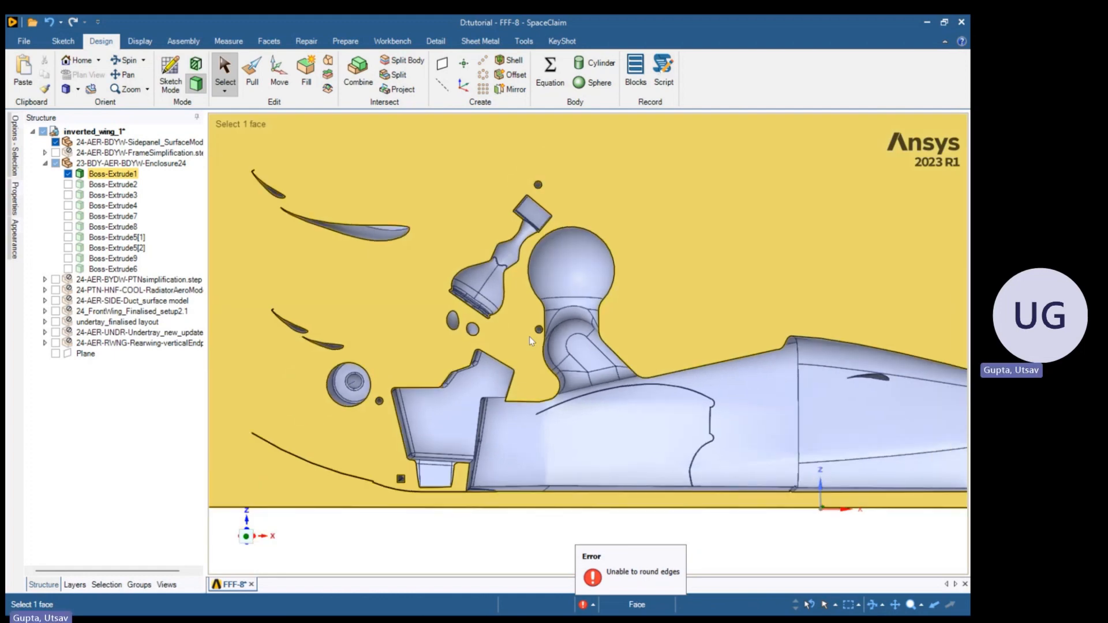
{"action": "scroll", "coordinate": [528, 337], "scroll_direction": "down", "scroll_amount": 2}
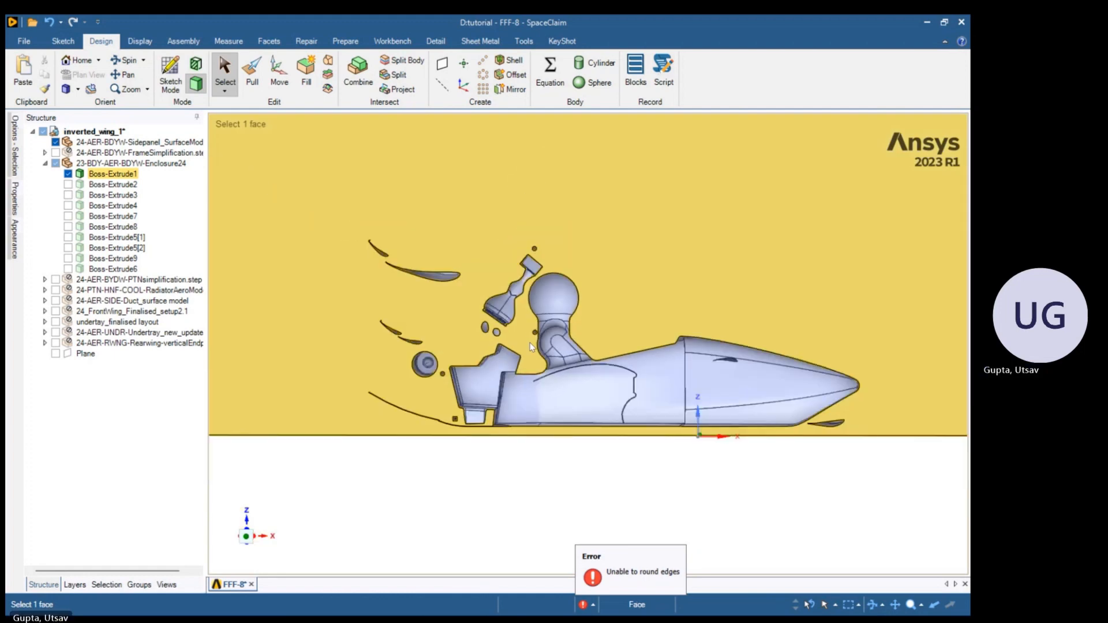
{"action": "middle_click_drag", "start_coordinate": [788, 413], "coordinate": [556, 400]}
{"action": "scroll", "coordinate": [558, 401], "scroll_direction": "down", "scroll_amount": 3}
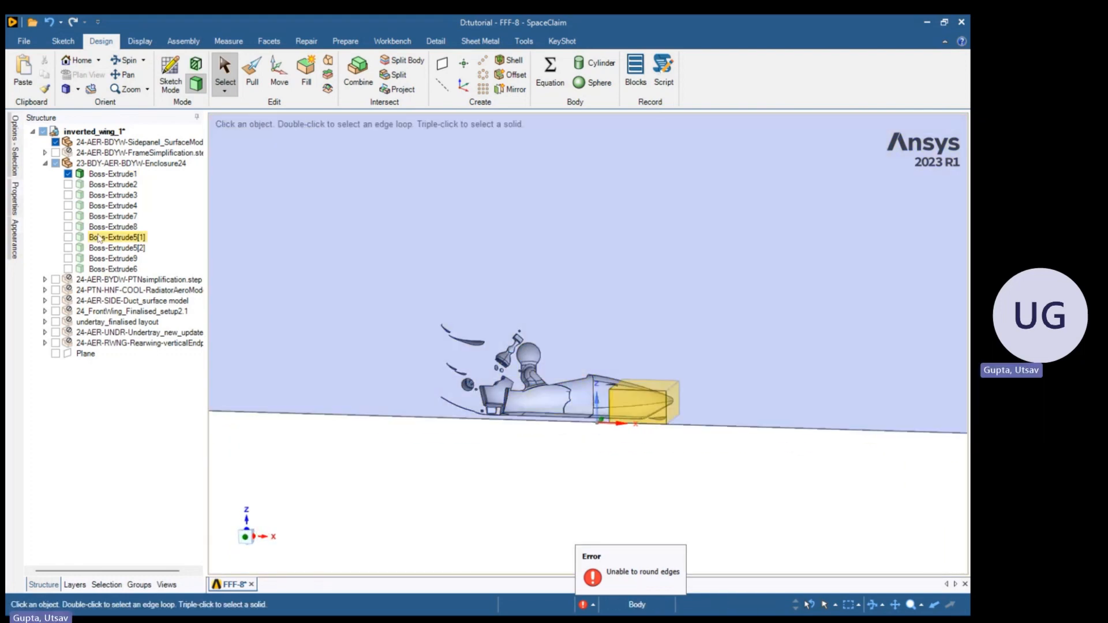
Split the Boss-Extrude1 enclosure with the inclined plane using Combine, keeping both the front and rear bodies
{"action": "left_click", "coordinate": [112, 174]}
{"action": "left_click", "coordinate": [357, 72]}
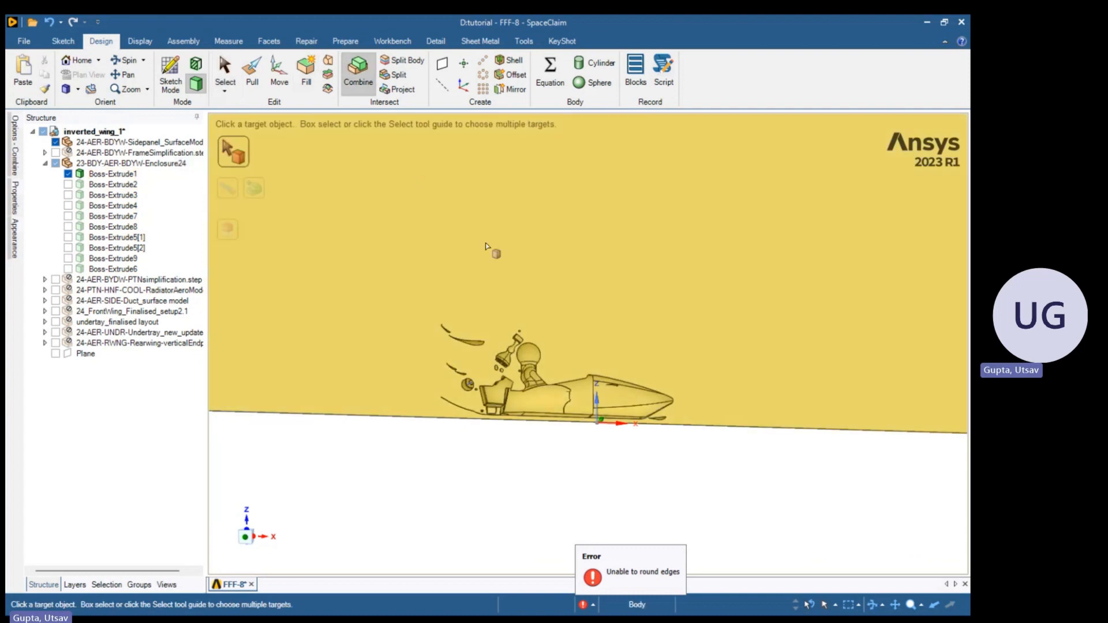
{"action": "left_click", "coordinate": [544, 240]}
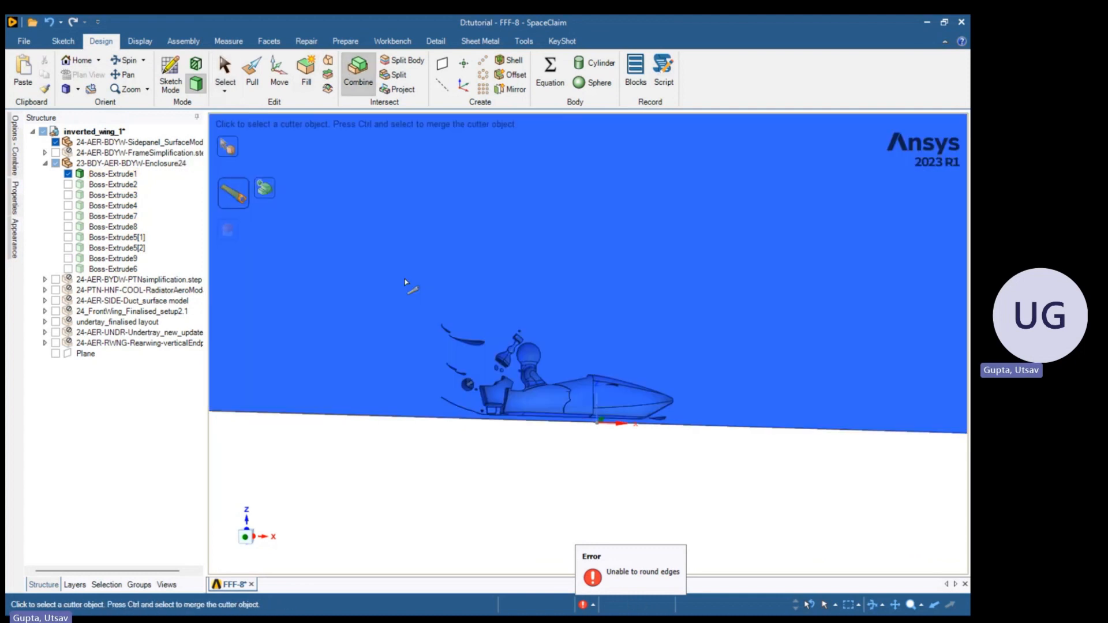
{"action": "left_click", "coordinate": [85, 354]}
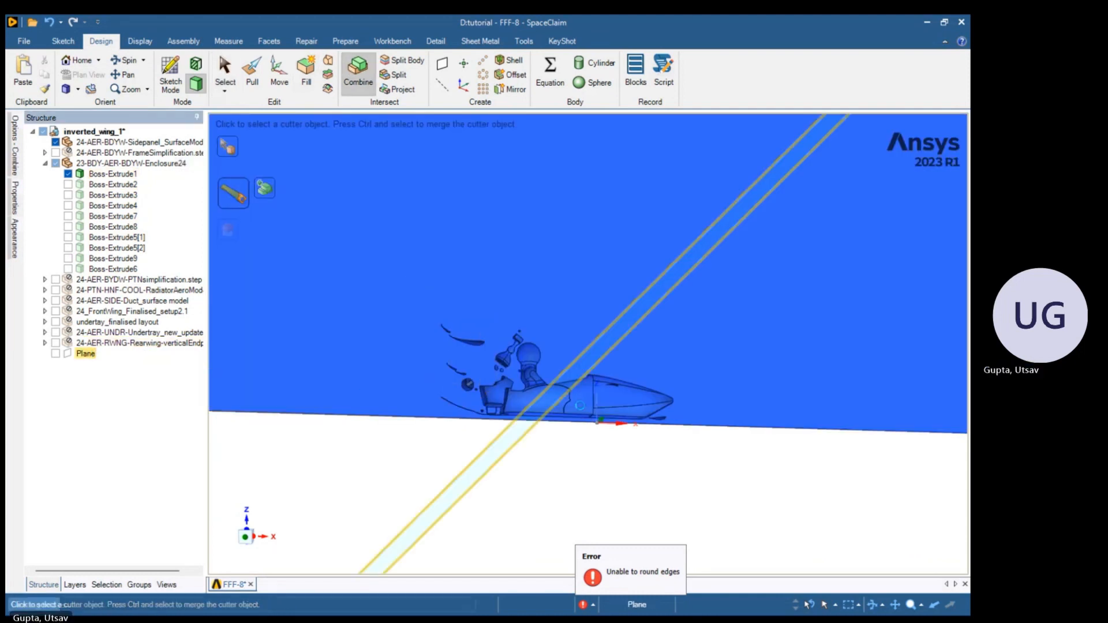
{"action": "scroll", "coordinate": [545, 408], "scroll_direction": "up", "scroll_amount": 2}
{"action": "left_click", "coordinate": [545, 408]}
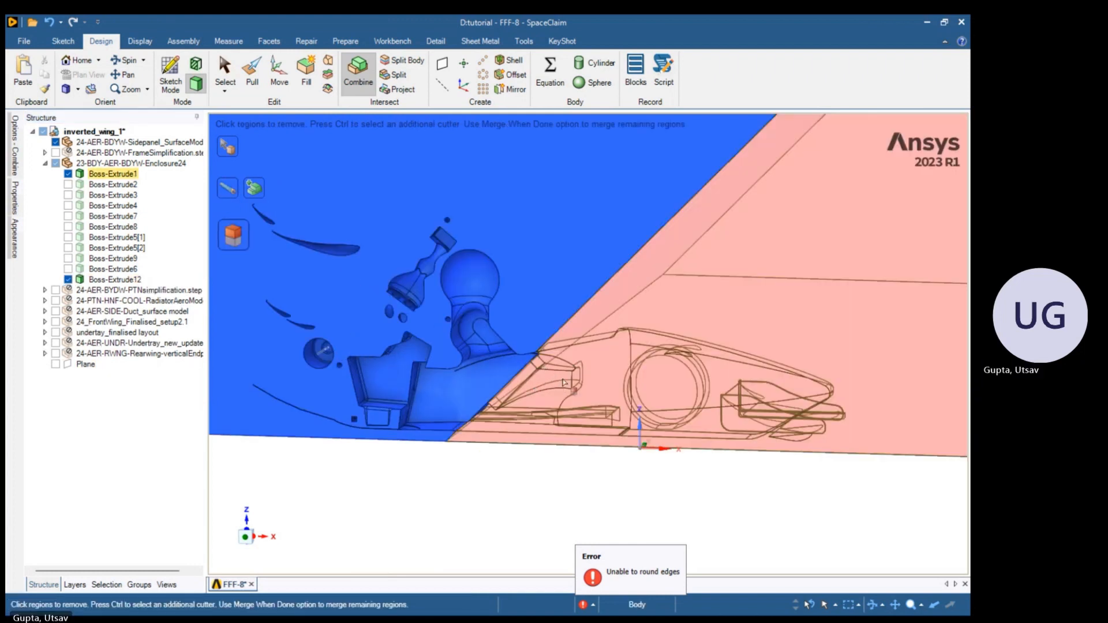
{"action": "middle_click_drag", "start_coordinate": [569, 406], "coordinate": [594, 443]}
{"action": "left_click", "coordinate": [584, 489]}
{"action": "left_click", "coordinate": [789, 265]}
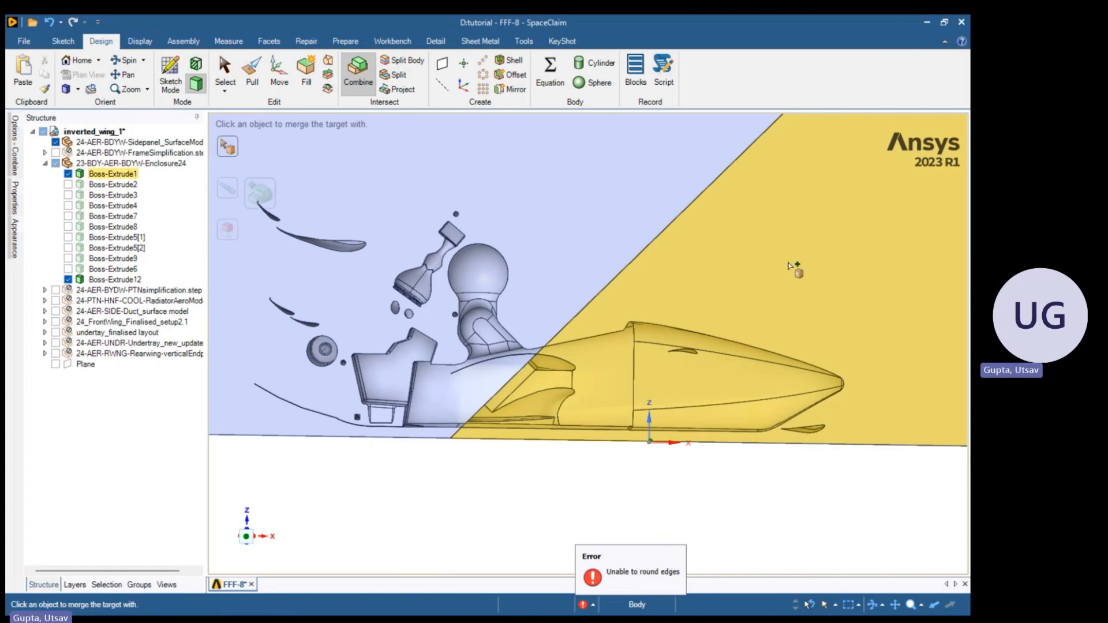
{"action": "left_click", "coordinate": [788, 265]}
{"action": "scroll", "coordinate": [608, 339], "scroll_direction": "down", "scroll_amount": 3}
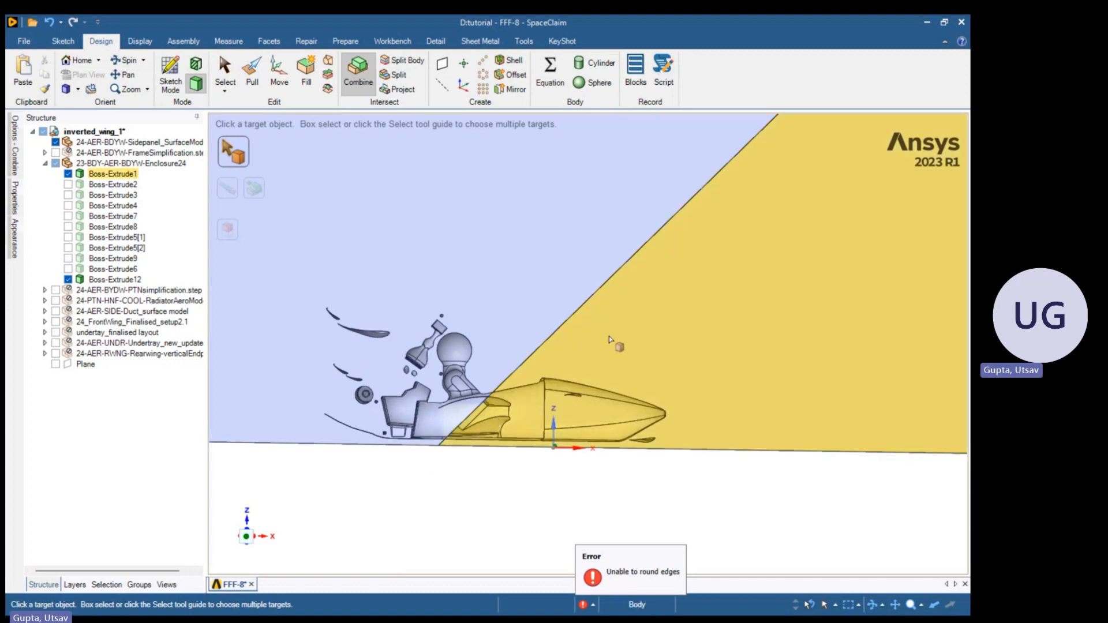
Merge the front and rear enclosure bodies back into one with Combine
{"action": "left_click", "coordinate": [656, 334]}
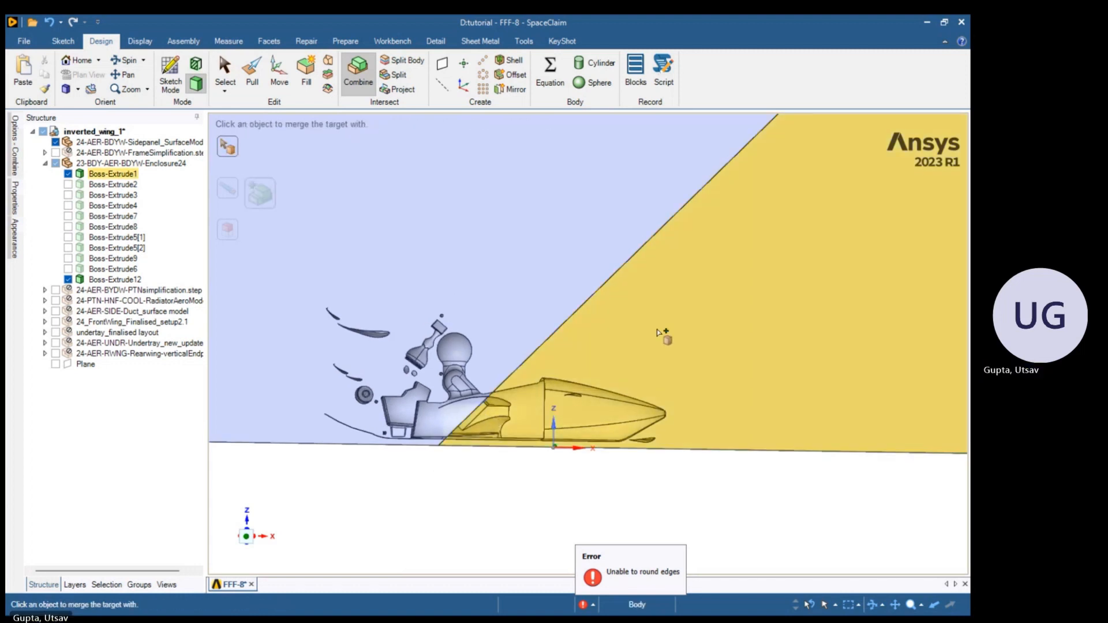
{"action": "left_click", "coordinate": [727, 331]}
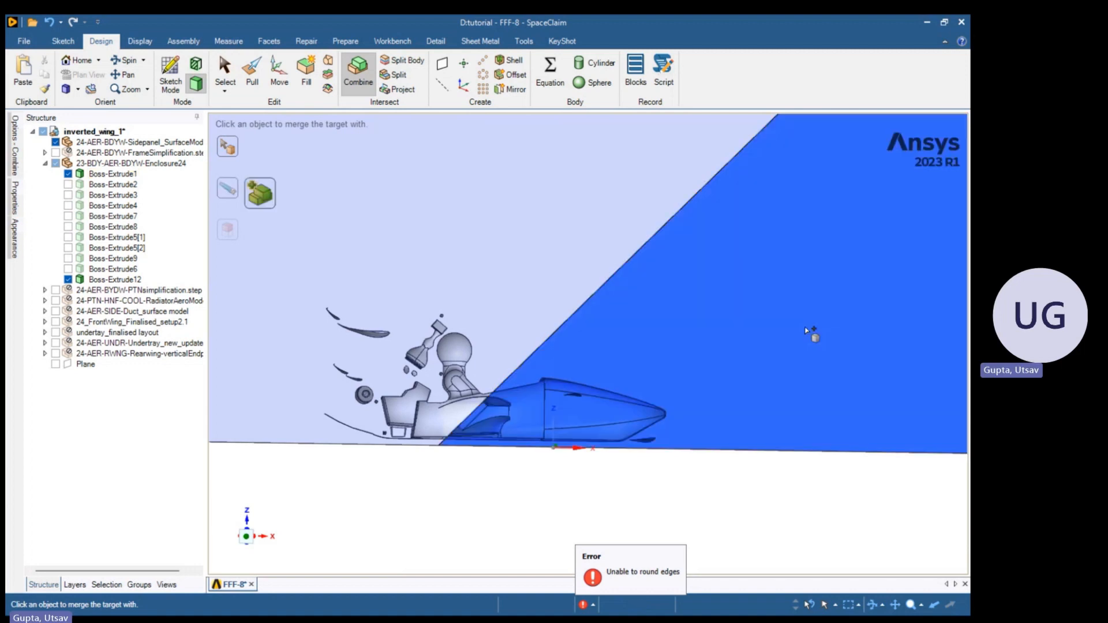
{"action": "left_click", "coordinate": [561, 431]}
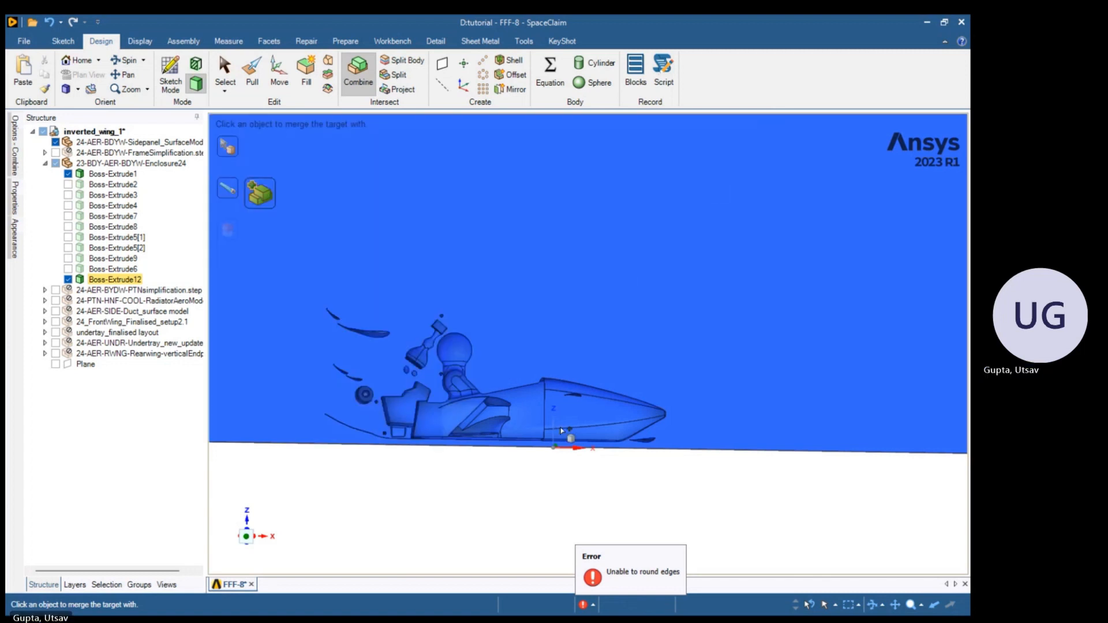
{"action": "scroll", "coordinate": [556, 493], "scroll_direction": "down", "scroll_amount": 3}
{"action": "left_click", "coordinate": [557, 500]}
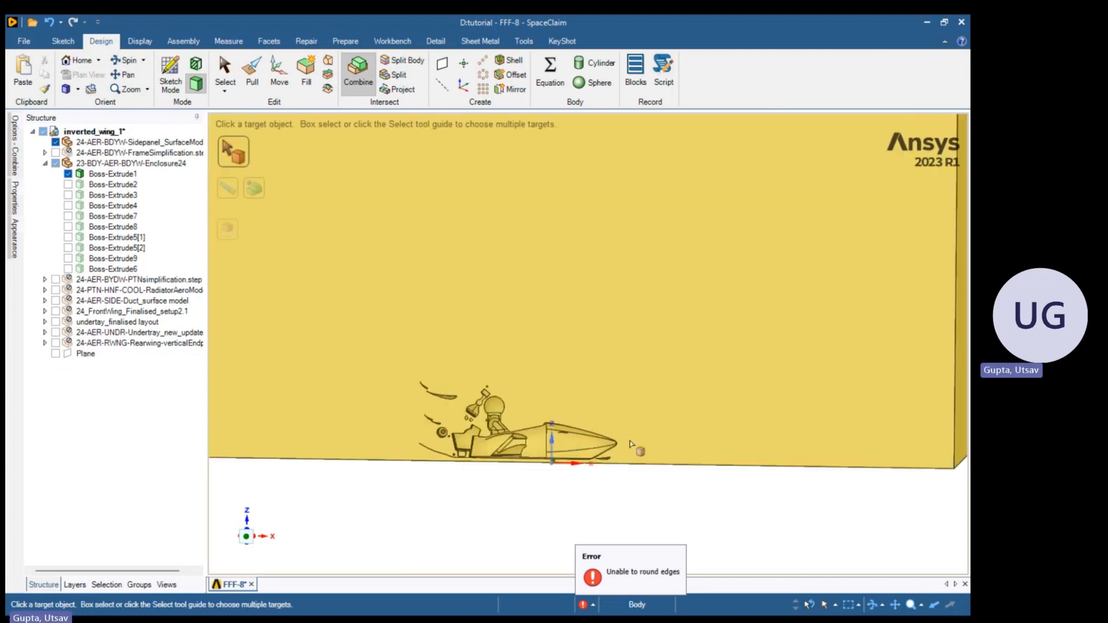
Split the Boss-Extrude1 enclosure with the radiator body Split1[1] using Combine, keeping the radiator-shaped region as a separate solid
{"action": "middle_click_drag", "start_coordinate": [610, 440], "coordinate": [571, 450]}
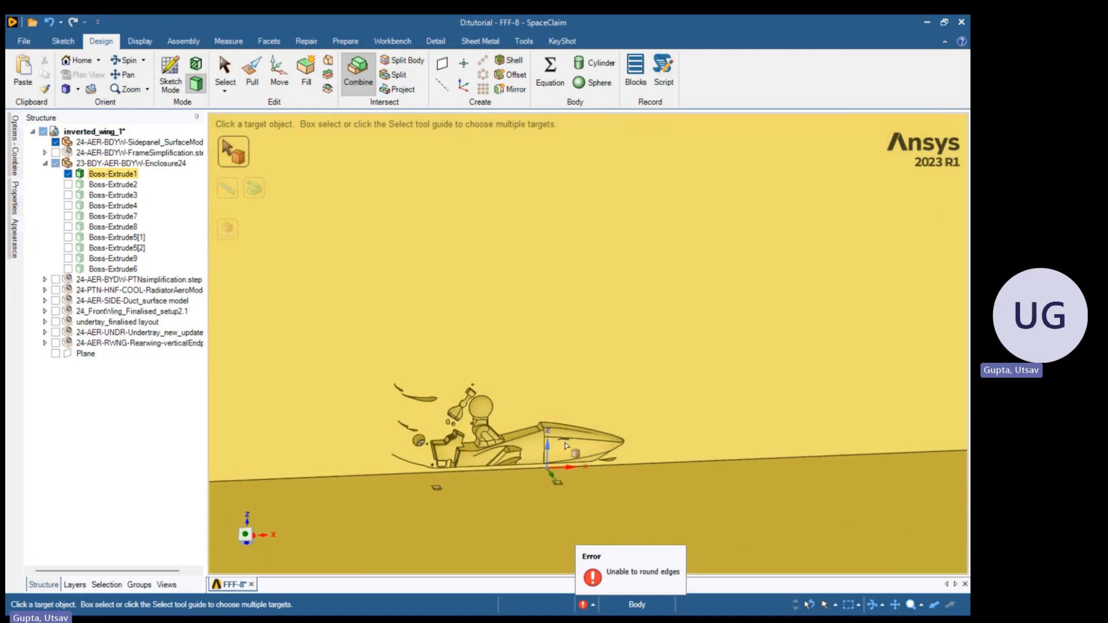
{"action": "middle_click_drag", "start_coordinate": [507, 491], "coordinate": [510, 500]}
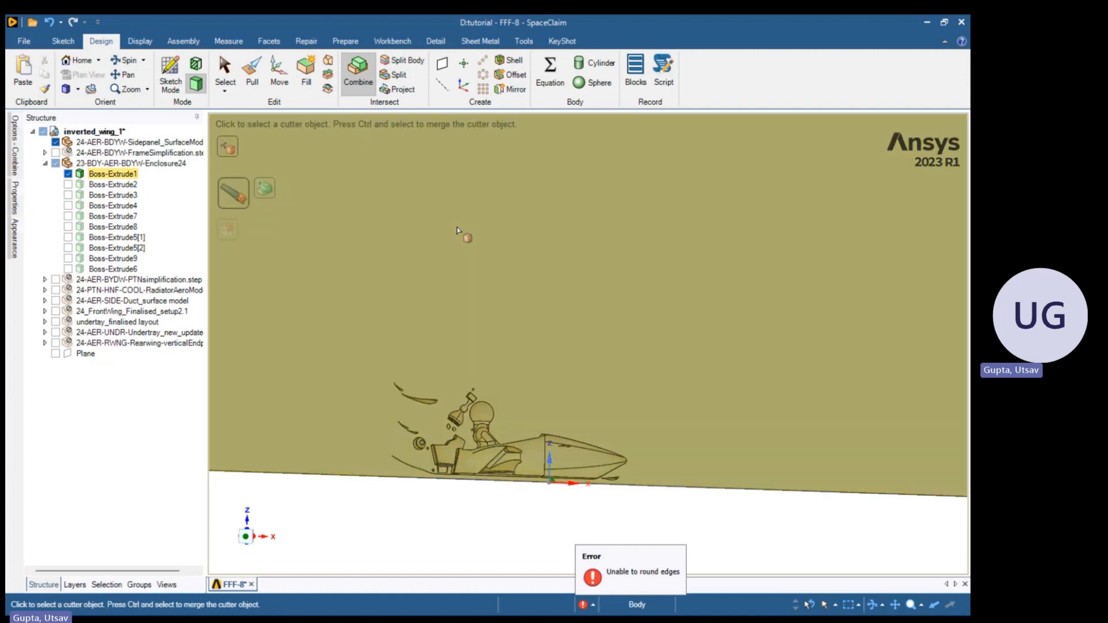
{"action": "left_click", "coordinate": [457, 232]}
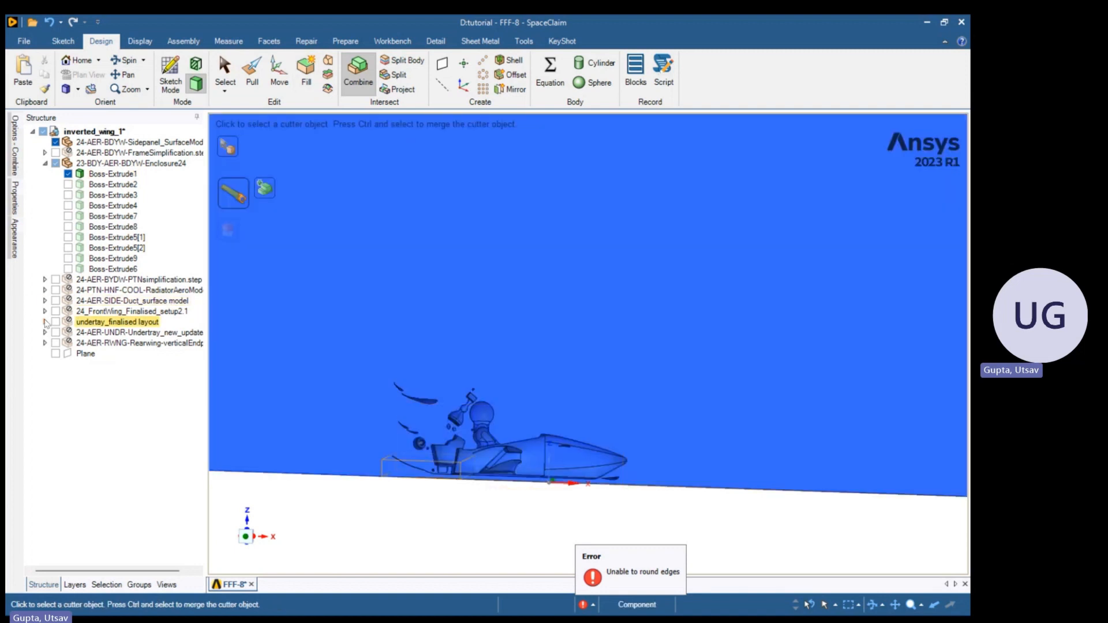
{"action": "left_click", "coordinate": [45, 289]}
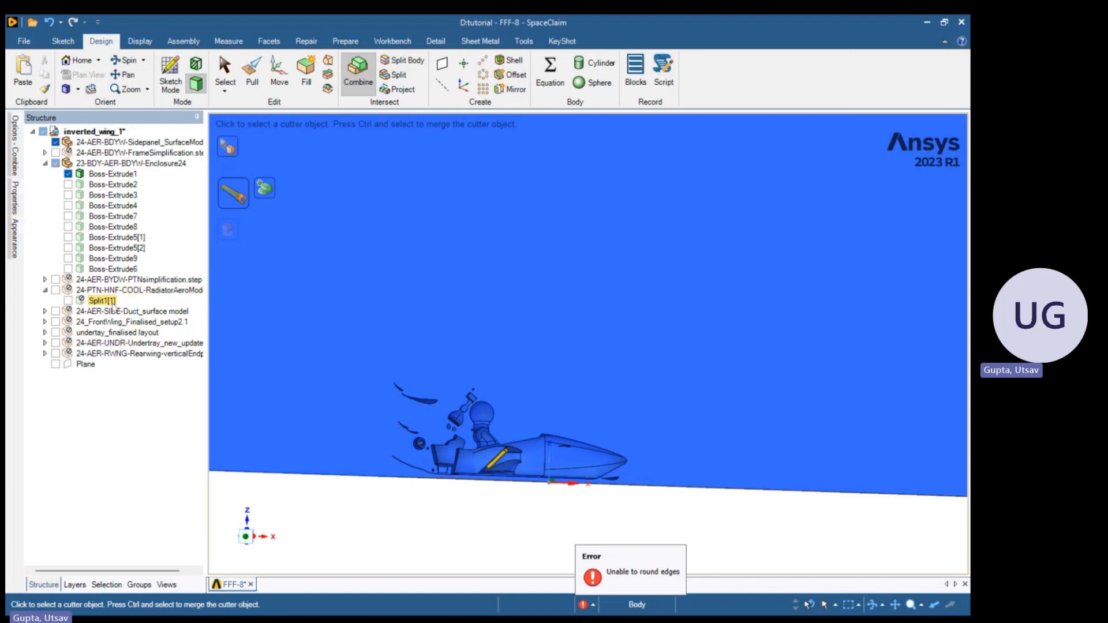
{"action": "left_click", "coordinate": [95, 301]}
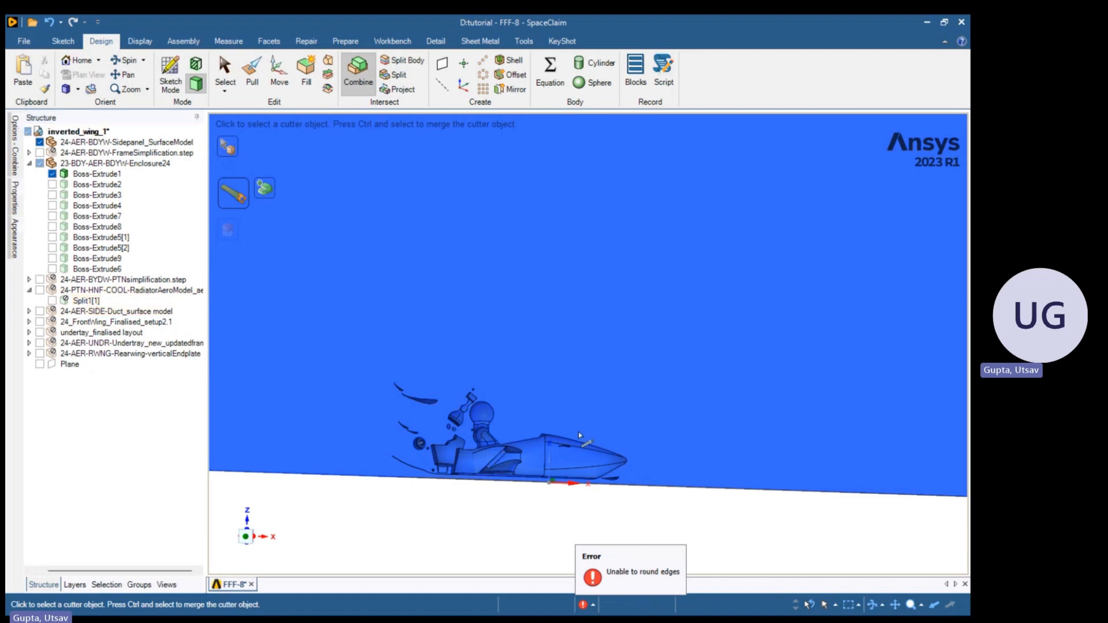
{"action": "scroll", "coordinate": [539, 448], "scroll_direction": "up", "scroll_amount": 4}
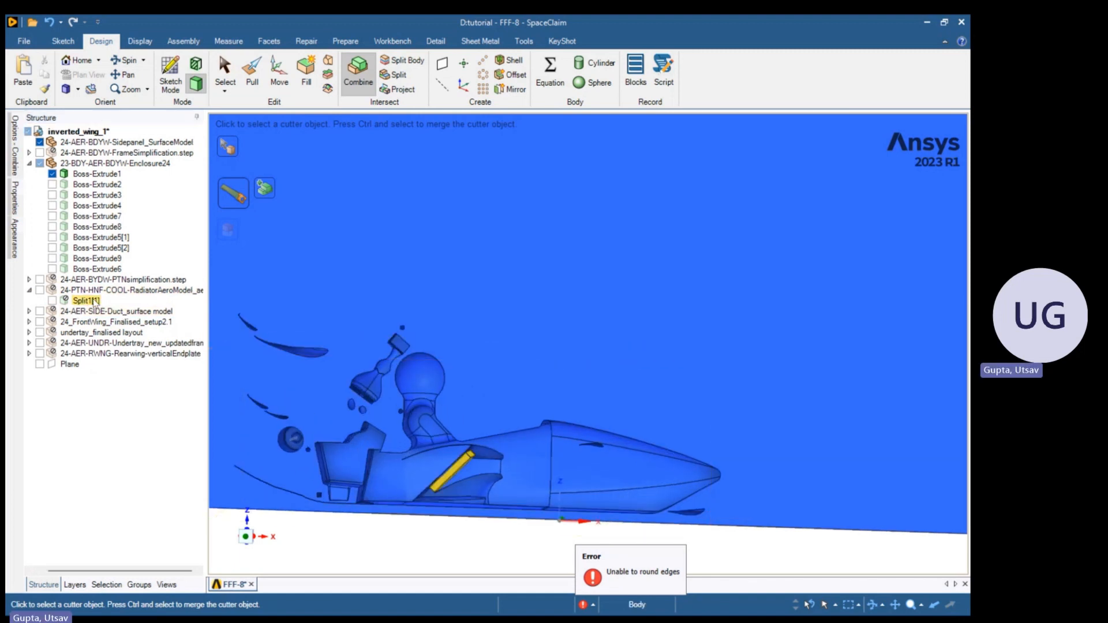
{"action": "scroll", "coordinate": [468, 473], "scroll_direction": "up", "scroll_amount": 5}
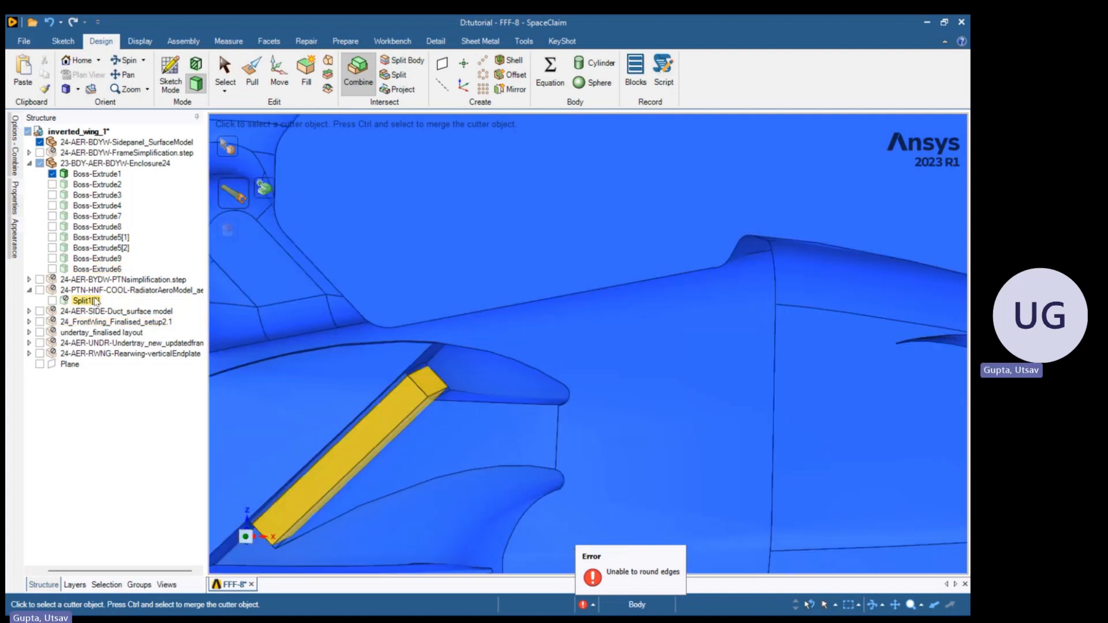
{"action": "left_click", "coordinate": [522, 370]}
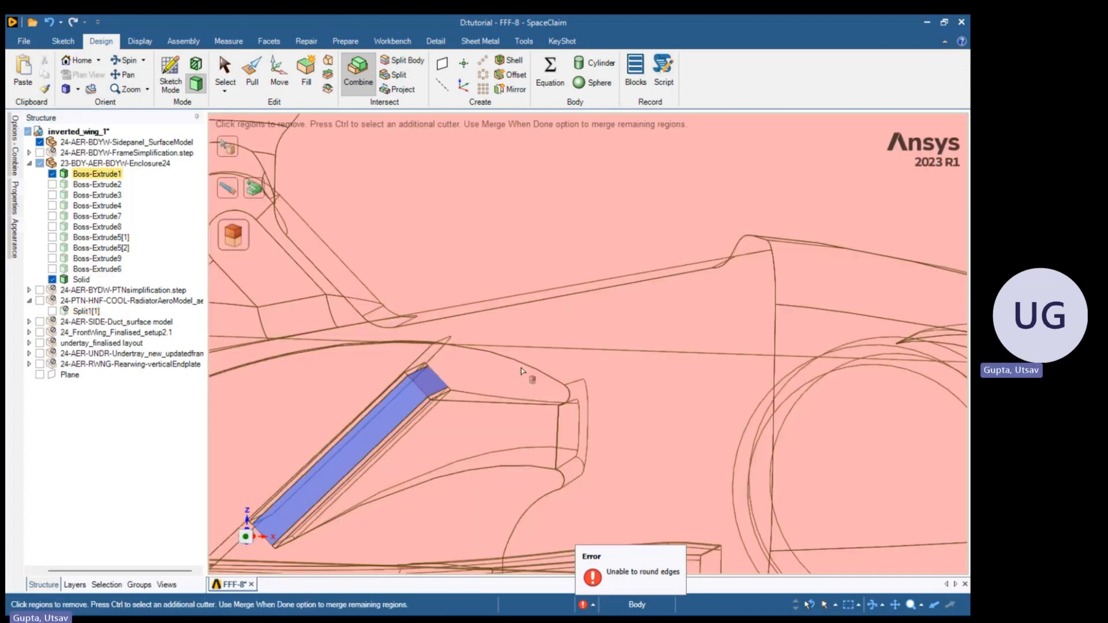
{"action": "scroll", "coordinate": [522, 370], "scroll_direction": "down", "scroll_amount": 6}
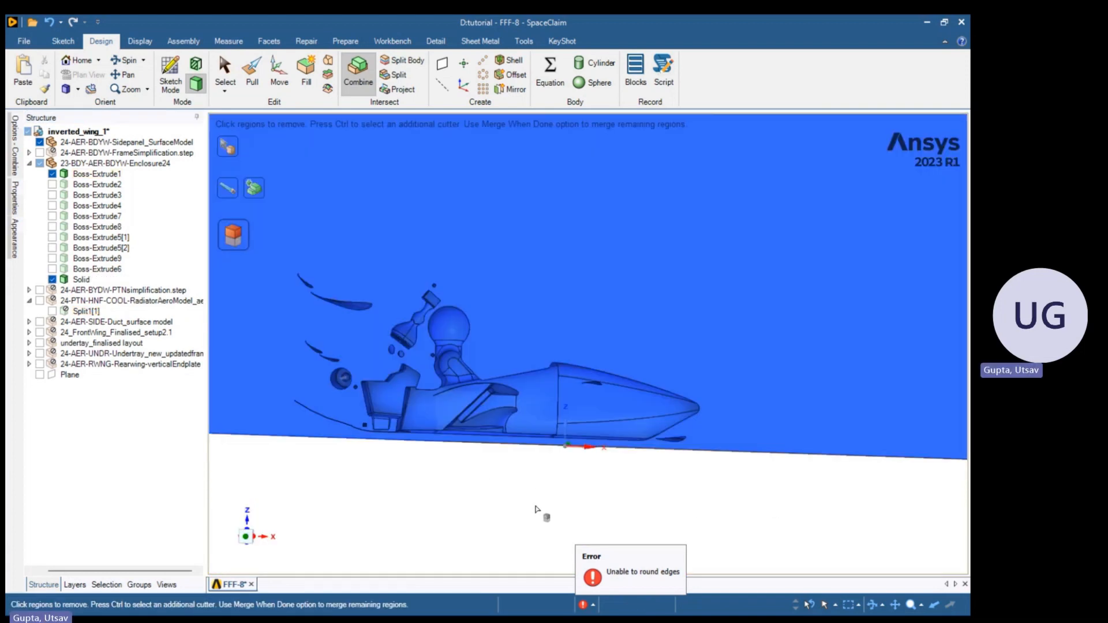
{"action": "left_click", "coordinate": [535, 510]}
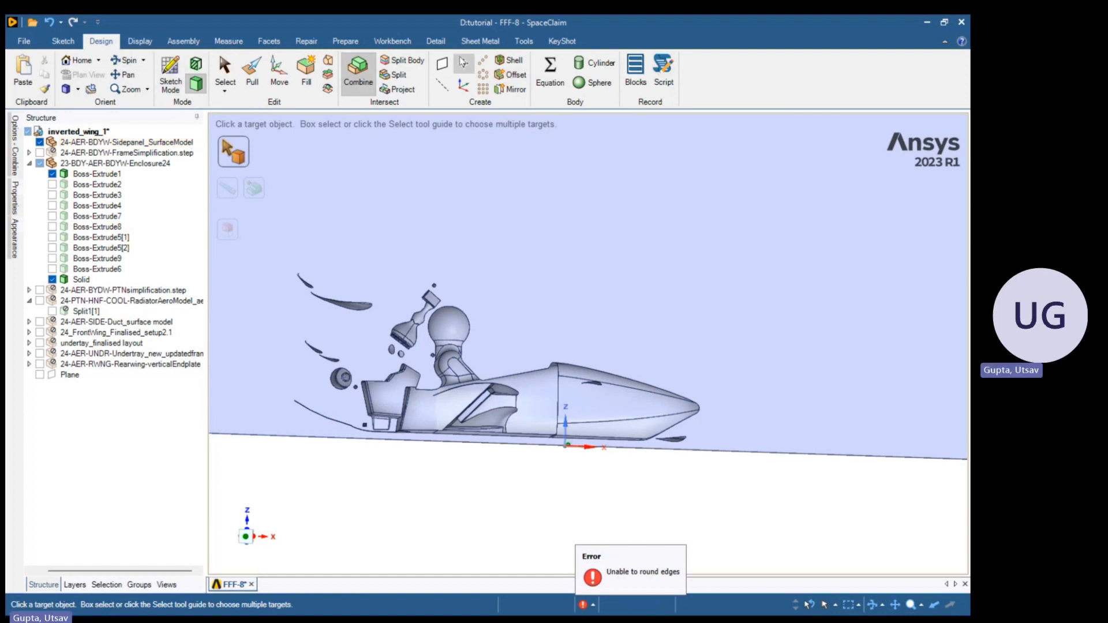
Share all coincident faces and edges between the enclosure and the radiator solid
{"action": "left_click", "coordinate": [390, 44]}
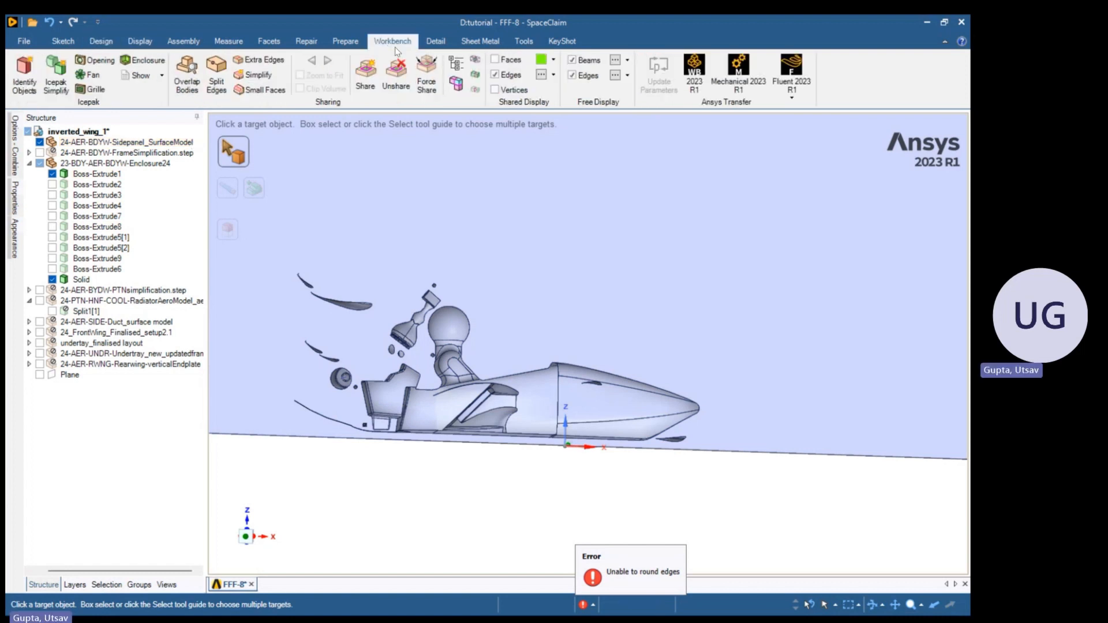
{"action": "left_click", "coordinate": [365, 78]}
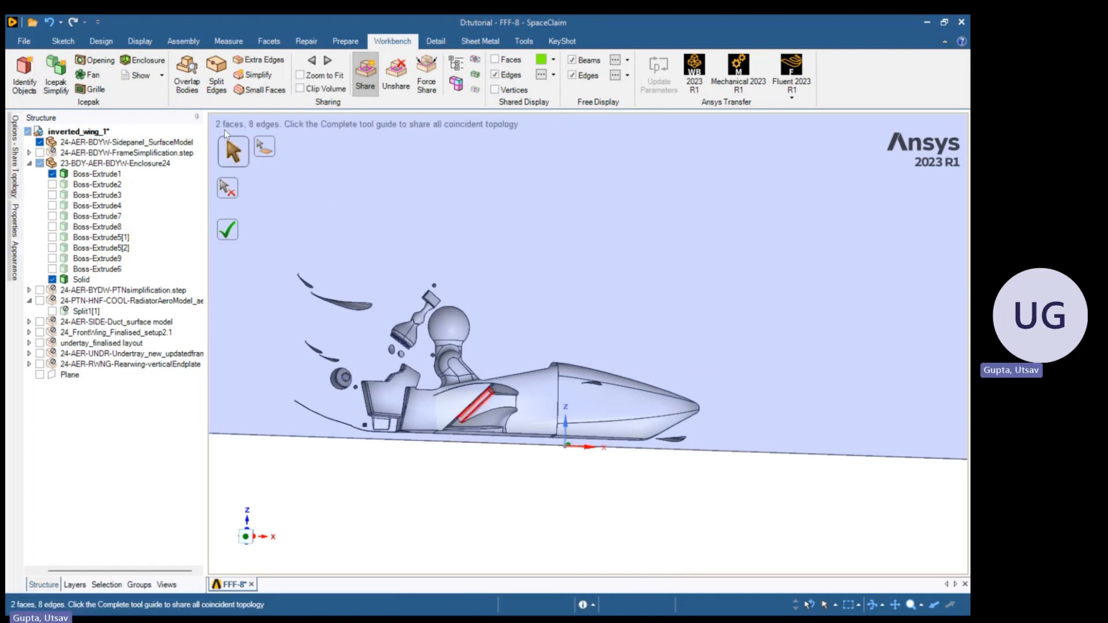
{"action": "left_click", "coordinate": [231, 237]}
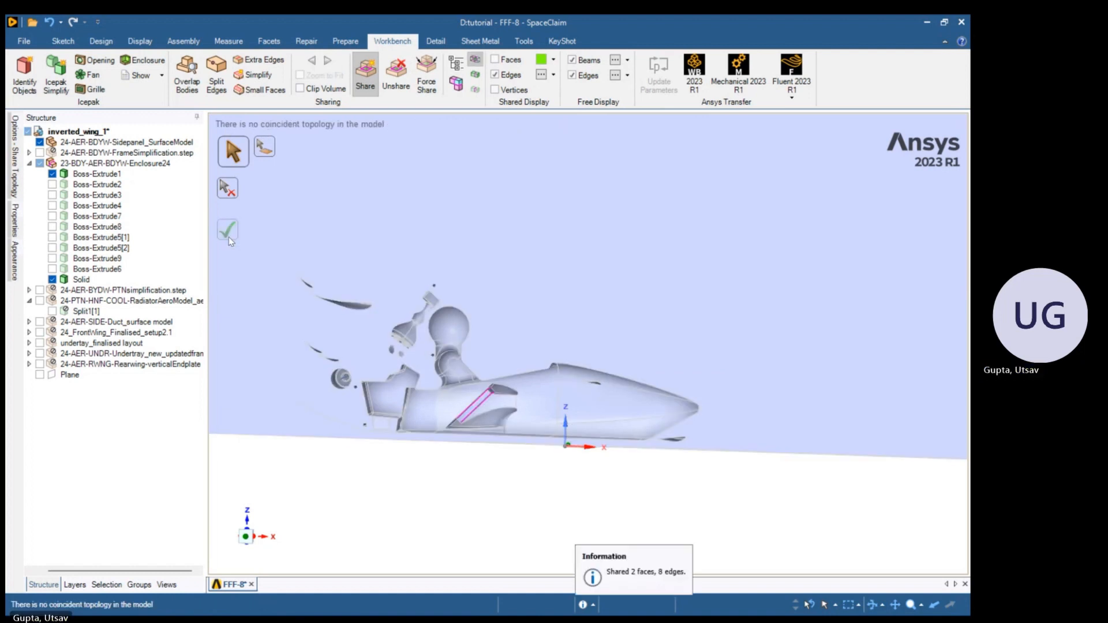
{"action": "scroll", "coordinate": [515, 455], "scroll_direction": "up", "scroll_amount": 3}
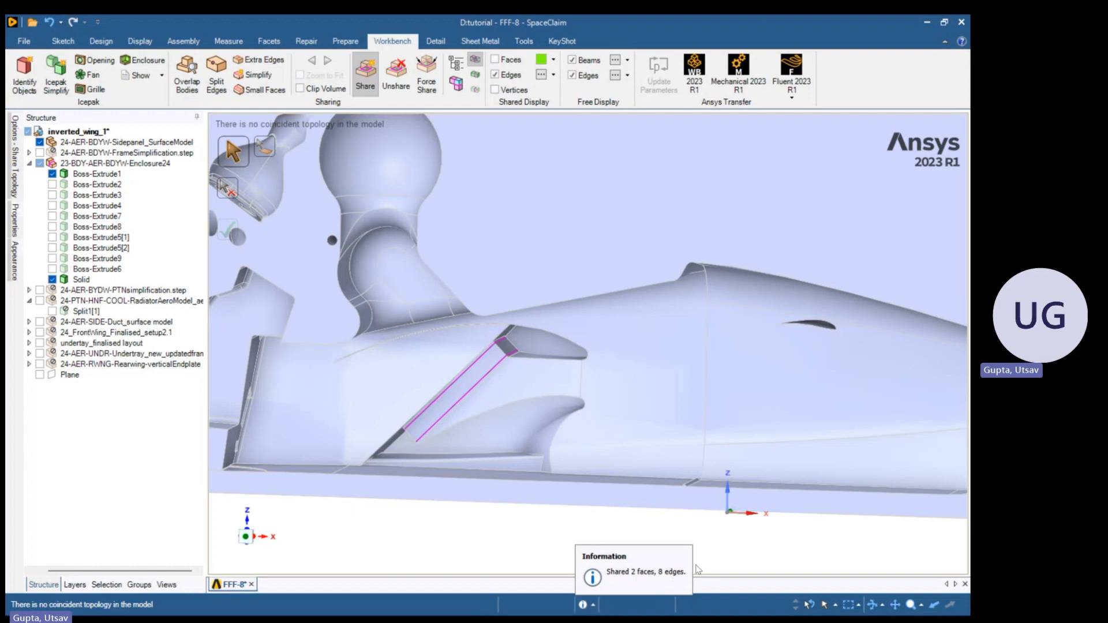
{"action": "scroll", "coordinate": [396, 394], "scroll_direction": "down", "scroll_amount": 5}
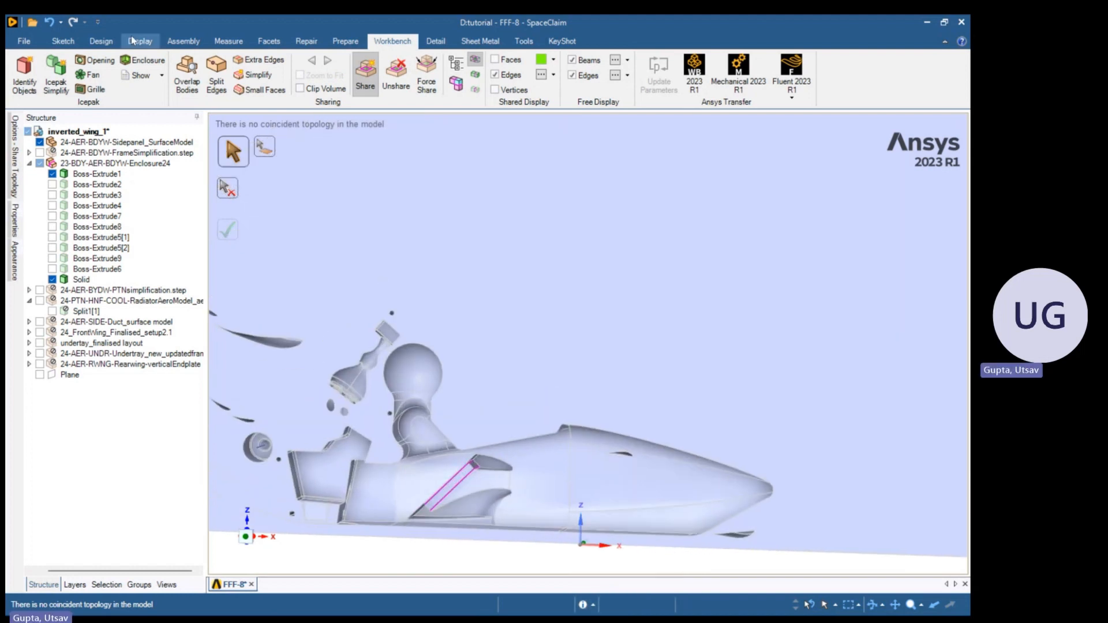
Examine the car cavities and small tube openings on the enclosure's symmetry face with the Pull tool active
{"action": "left_click", "coordinate": [101, 41]}
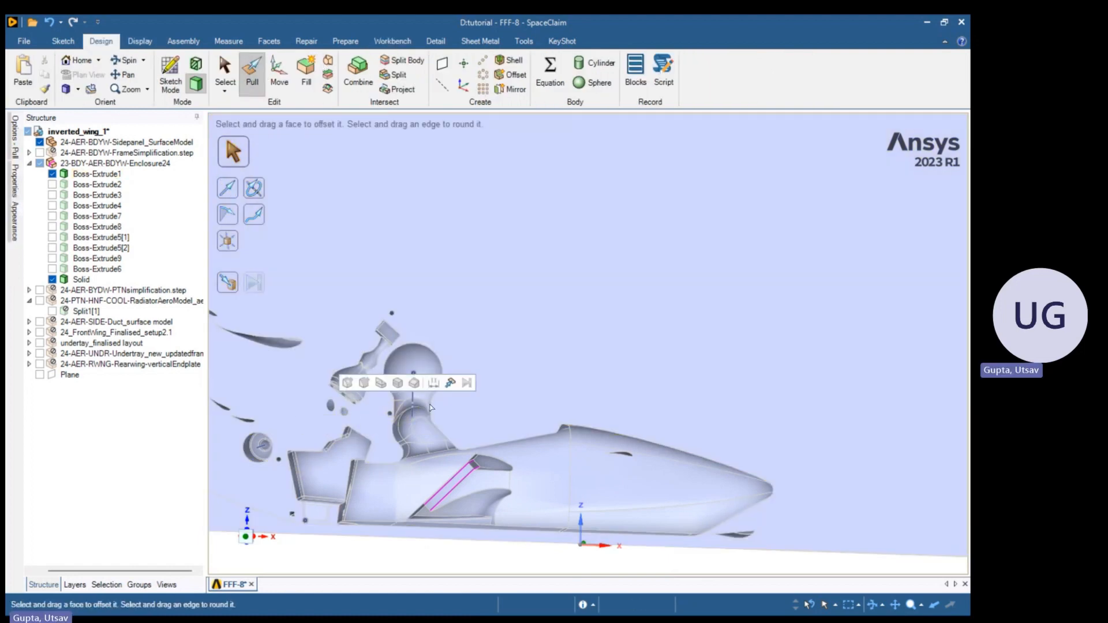
{"action": "left_click", "coordinate": [430, 408]}
{"action": "scroll", "coordinate": [347, 427], "scroll_direction": "up", "scroll_amount": 3}
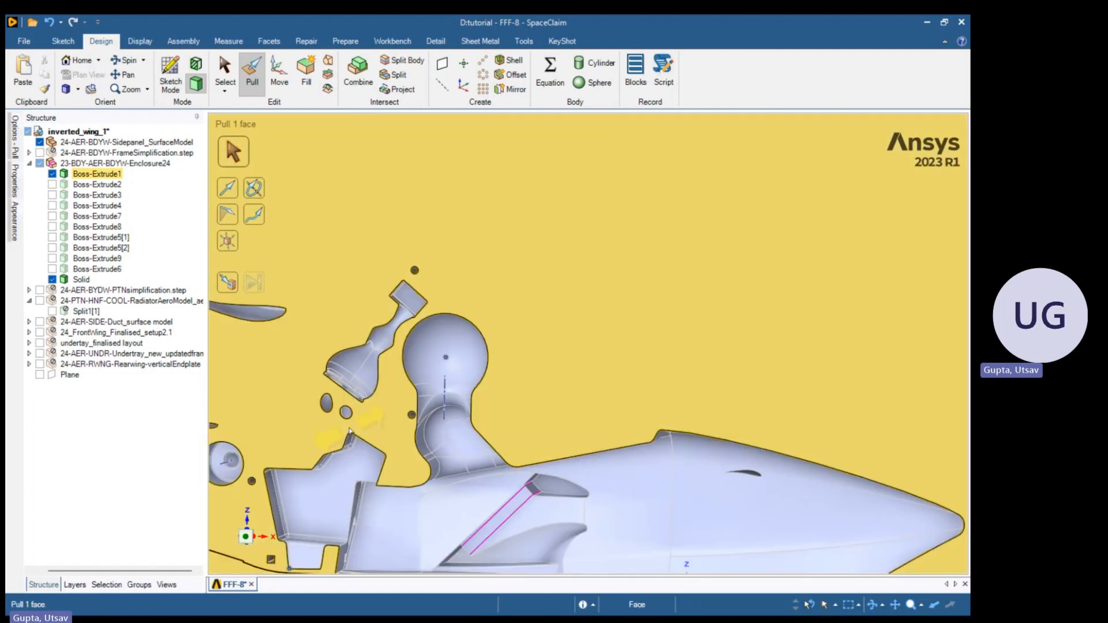
{"action": "key", "text": "Escape"}
{"action": "scroll", "coordinate": [507, 519], "scroll_direction": "down", "scroll_amount": 6}
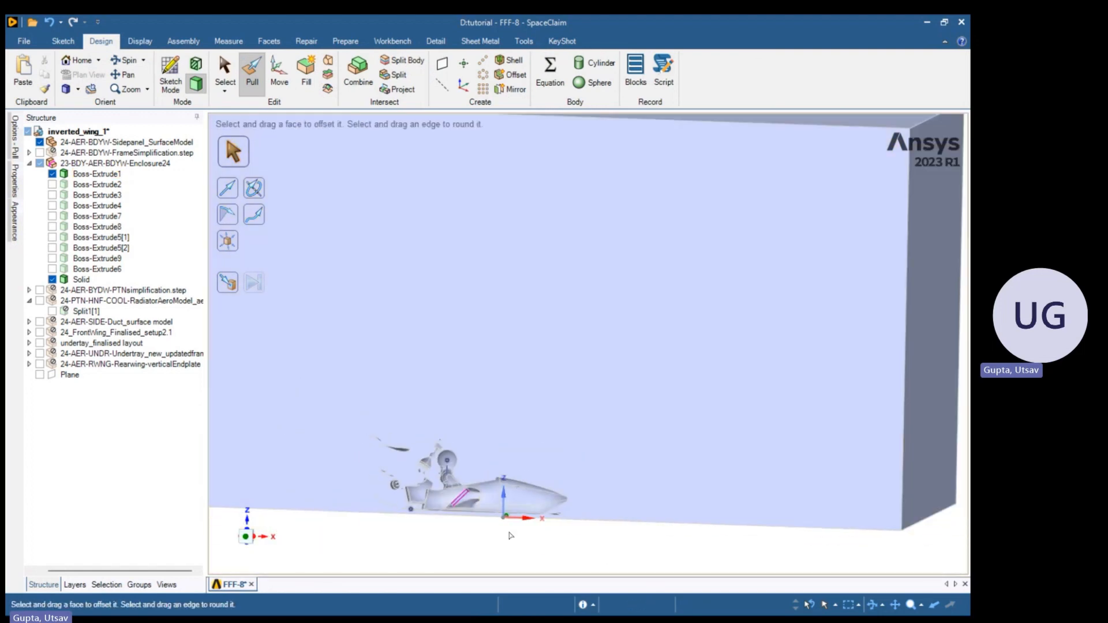
{"action": "scroll", "coordinate": [510, 535], "scroll_direction": "up", "scroll_amount": 6}
{"action": "scroll", "coordinate": [534, 496], "scroll_direction": "down", "scroll_amount": 3}
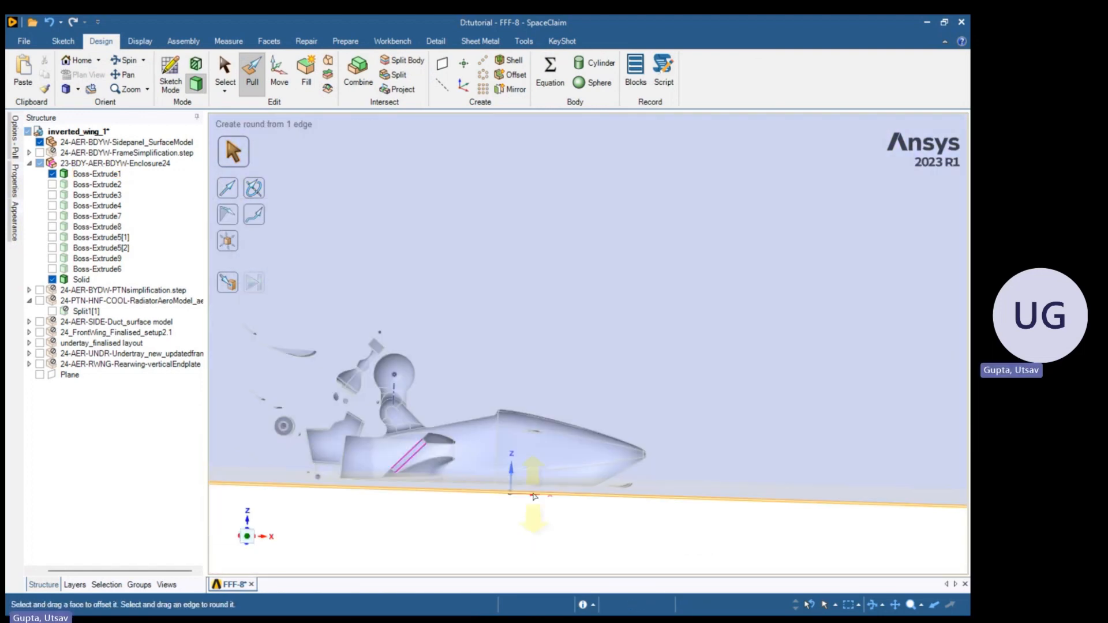
{"action": "left_click", "coordinate": [328, 390]}
{"action": "scroll", "coordinate": [327, 390], "scroll_direction": "up", "scroll_amount": 8}
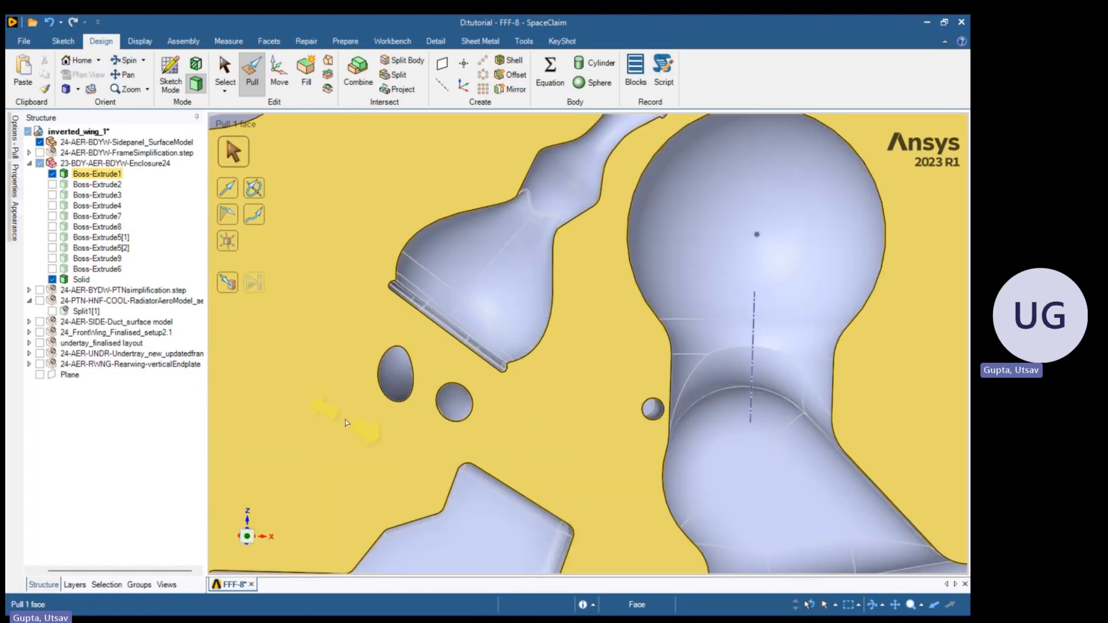
{"action": "left_click", "coordinate": [464, 420]}
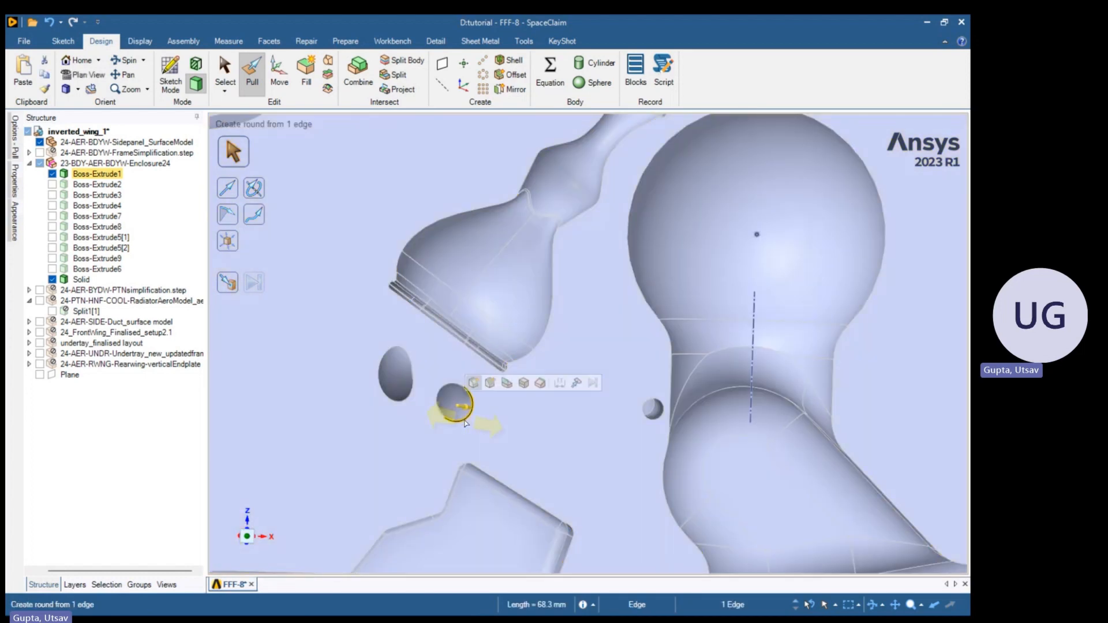
{"action": "scroll", "coordinate": [464, 423], "scroll_direction": "down", "scroll_amount": 10}
{"action": "left_click", "coordinate": [560, 529]}
Select the edge loops of the two small tube openings below the air intake on the symmetry face
{"action": "scroll", "coordinate": [557, 508], "scroll_direction": "up", "scroll_amount": 10}
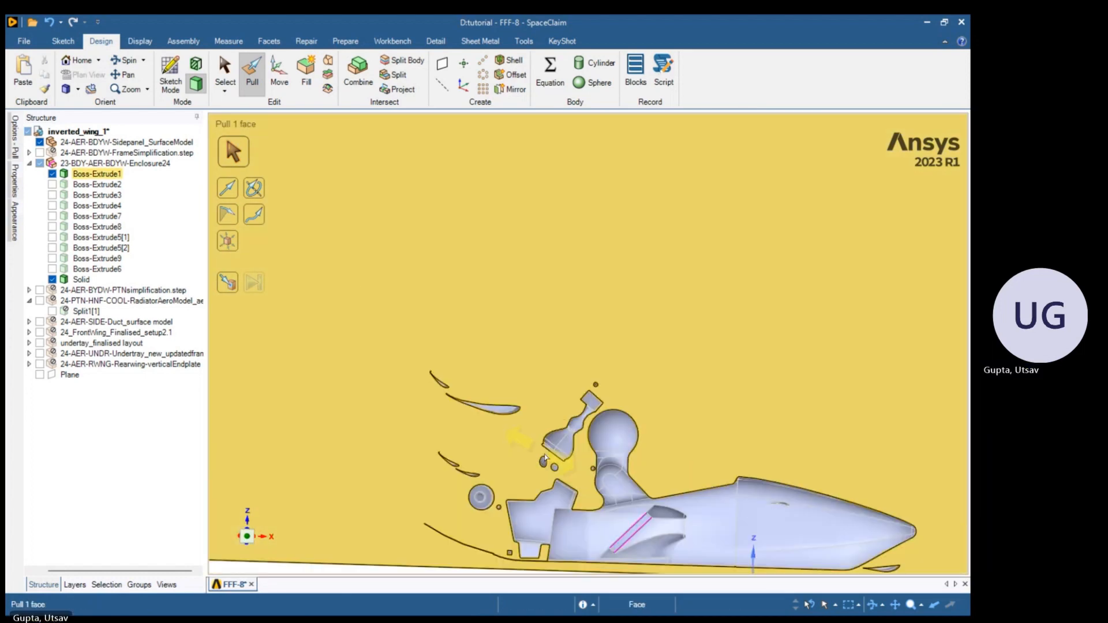
{"action": "scroll", "coordinate": [584, 474], "scroll_direction": "up", "scroll_amount": 5}
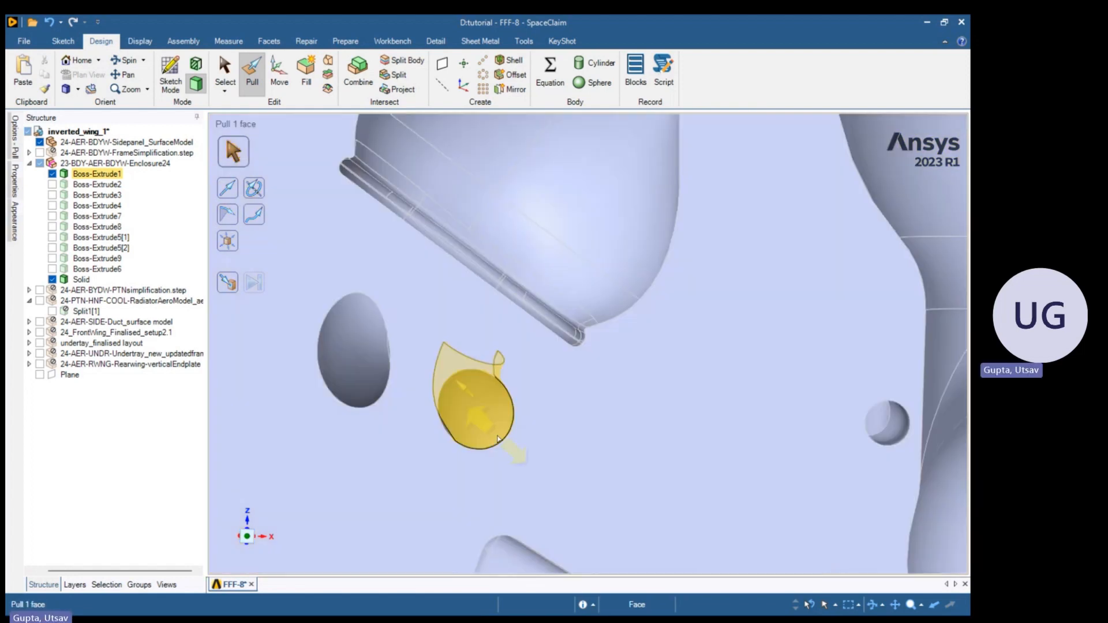
{"action": "left_click", "coordinate": [502, 440]}
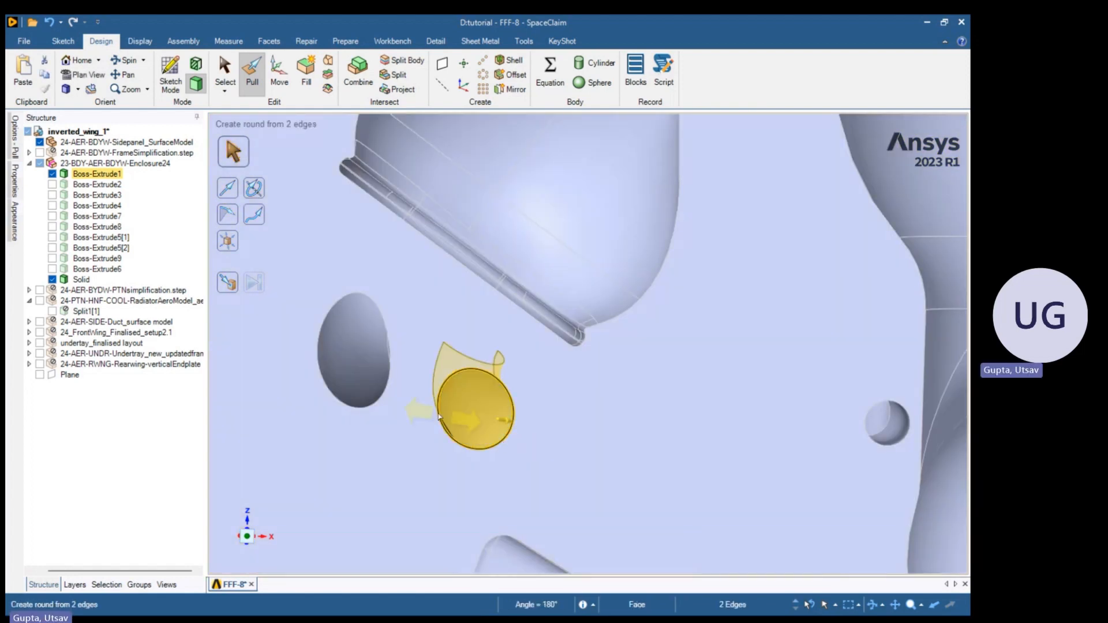
{"action": "left_click", "coordinate": [383, 398], "text": "ctrl"}
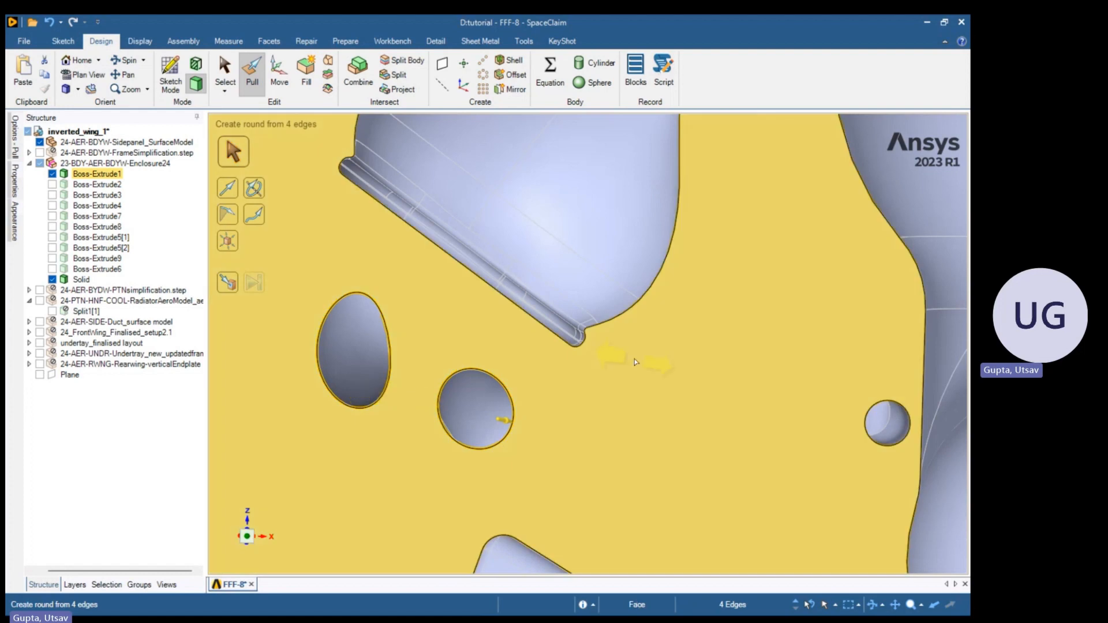
Examine the other openings on the symmetry face around the rear wings, the ring-shaped cavity and the engine
{"action": "scroll", "coordinate": [635, 359], "scroll_direction": "down", "scroll_amount": 10}
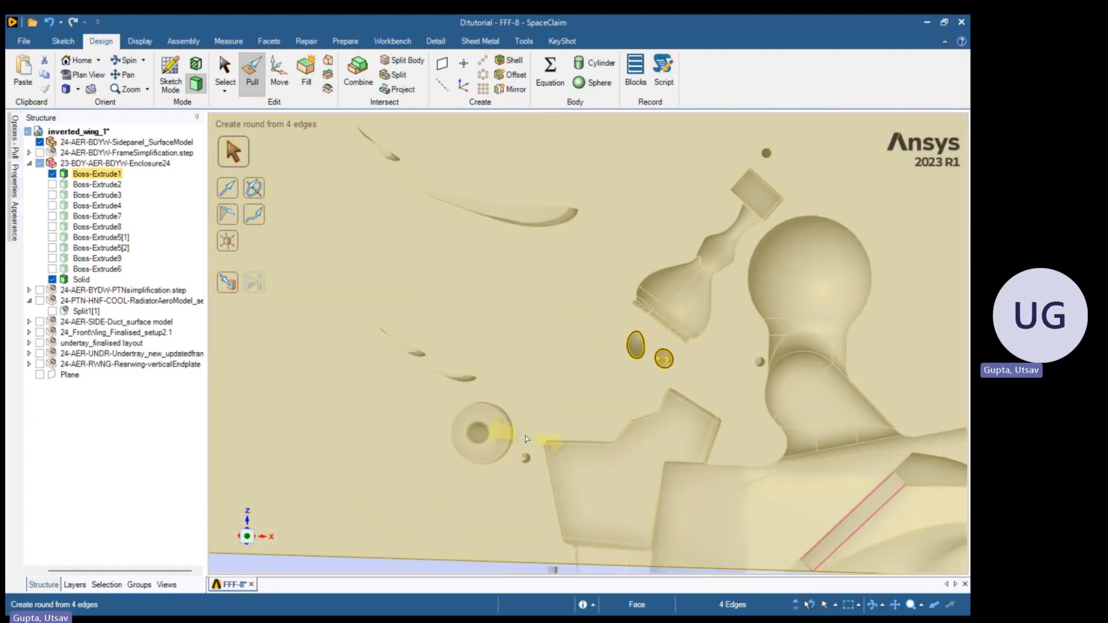
{"action": "scroll", "coordinate": [527, 439], "scroll_direction": "up", "scroll_amount": 5}
{"action": "scroll", "coordinate": [531, 484], "scroll_direction": "up", "scroll_amount": 3}
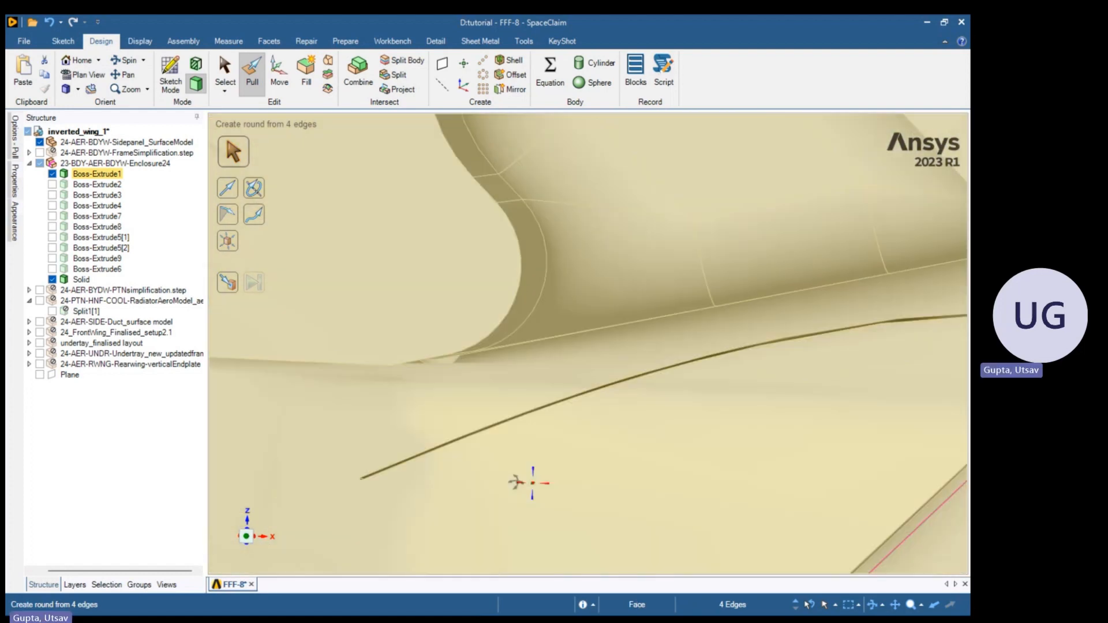
{"action": "scroll", "coordinate": [528, 485], "scroll_direction": "down", "scroll_amount": 5}
{"action": "scroll", "coordinate": [526, 485], "scroll_direction": "up", "scroll_amount": 5}
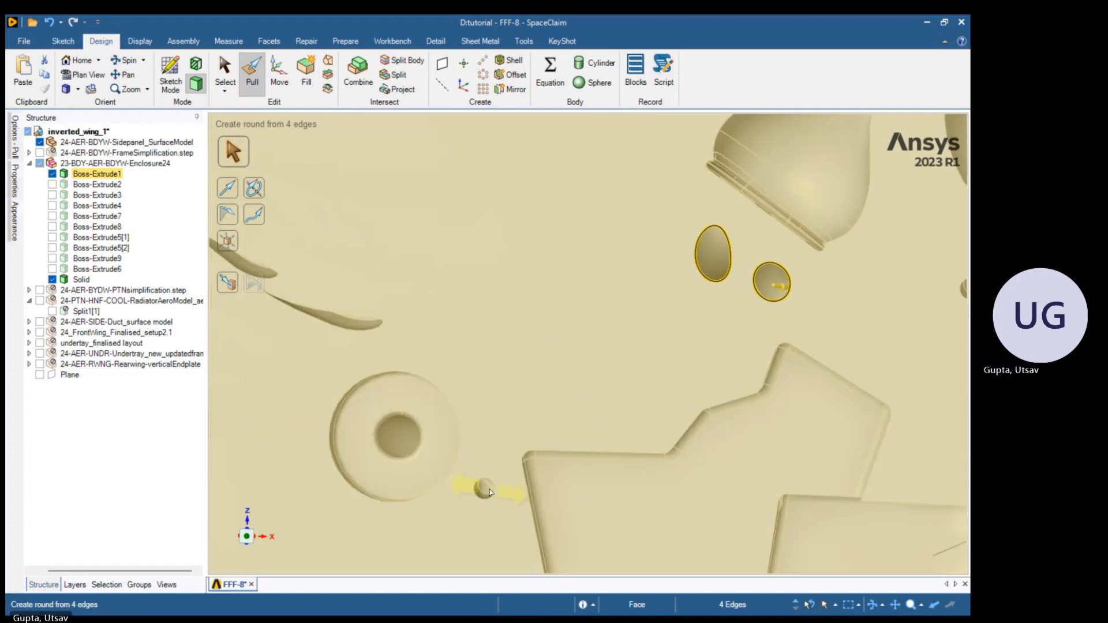
{"action": "scroll", "coordinate": [514, 493], "scroll_direction": "down", "scroll_amount": 6}
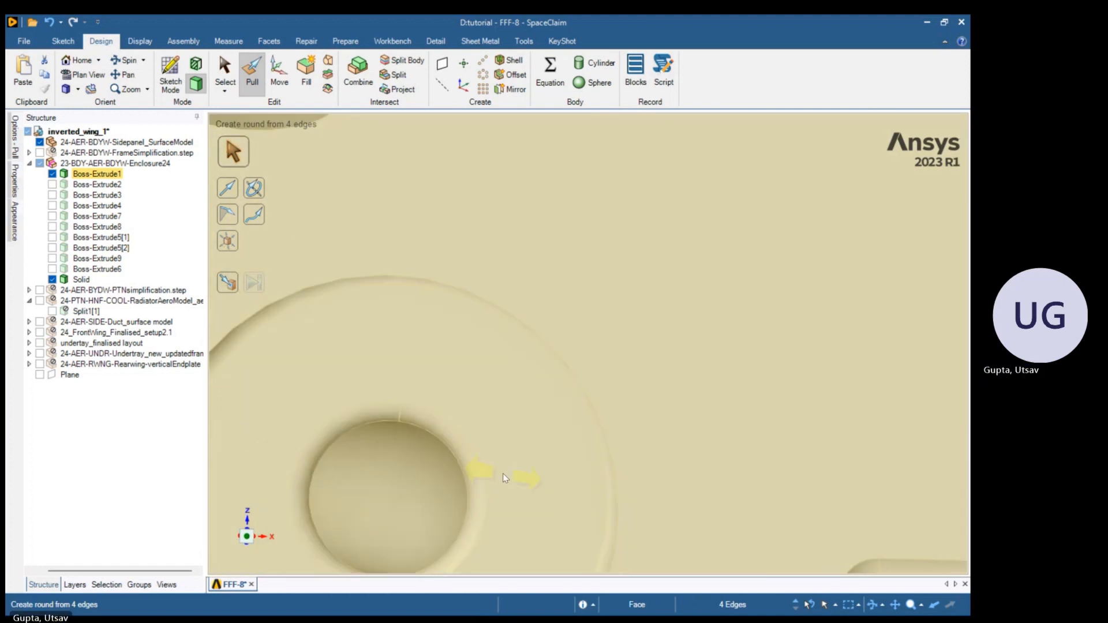
{"action": "middle_click_drag", "start_coordinate": [578, 485], "coordinate": [479, 425], "text": "shift"}
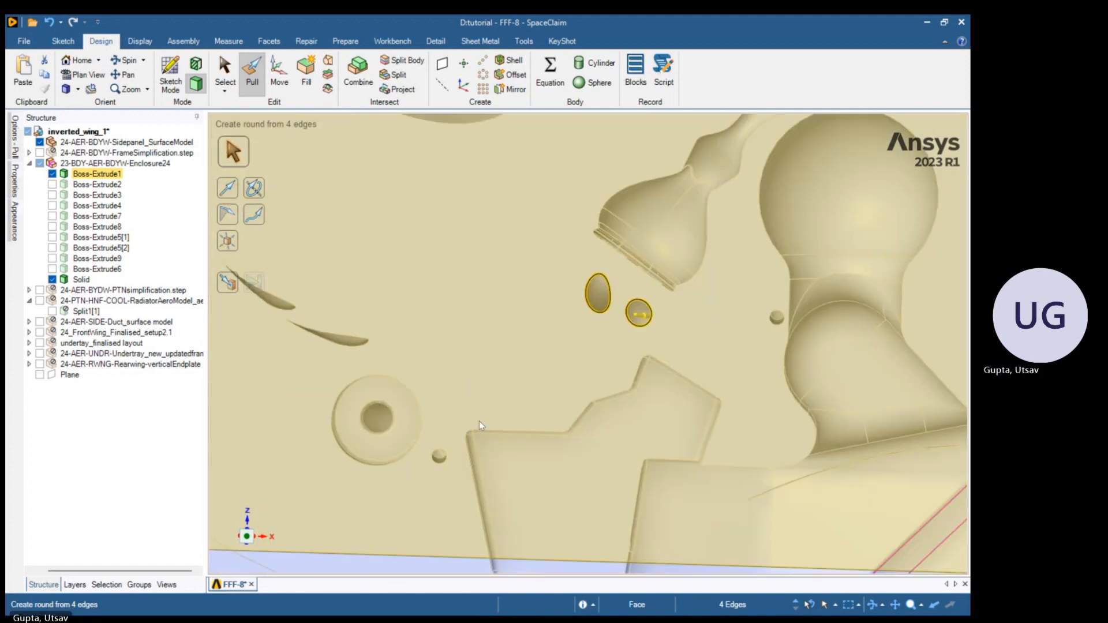
{"action": "scroll", "coordinate": [752, 501], "scroll_direction": "down", "scroll_amount": 5}
{"action": "scroll", "coordinate": [629, 500], "scroll_direction": "up", "scroll_amount": 7}
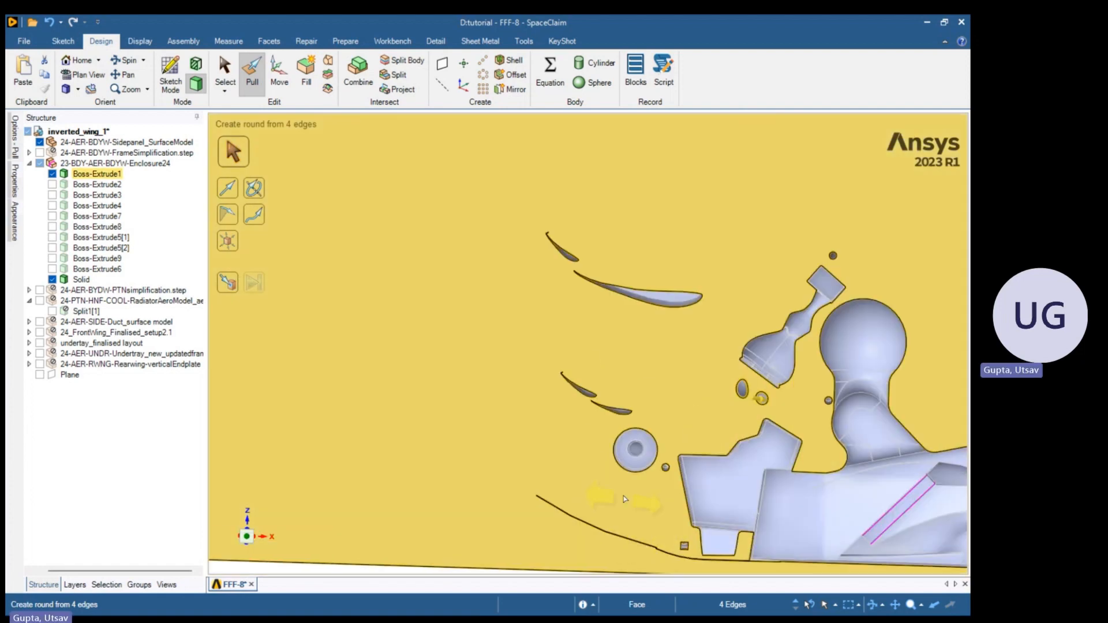
Round the edges of the selected small tube openings on the symmetry face with a 2 mm radius, including the one beside the ring-shaped cavity
{"action": "scroll", "coordinate": [696, 462], "scroll_direction": "up", "scroll_amount": 4}
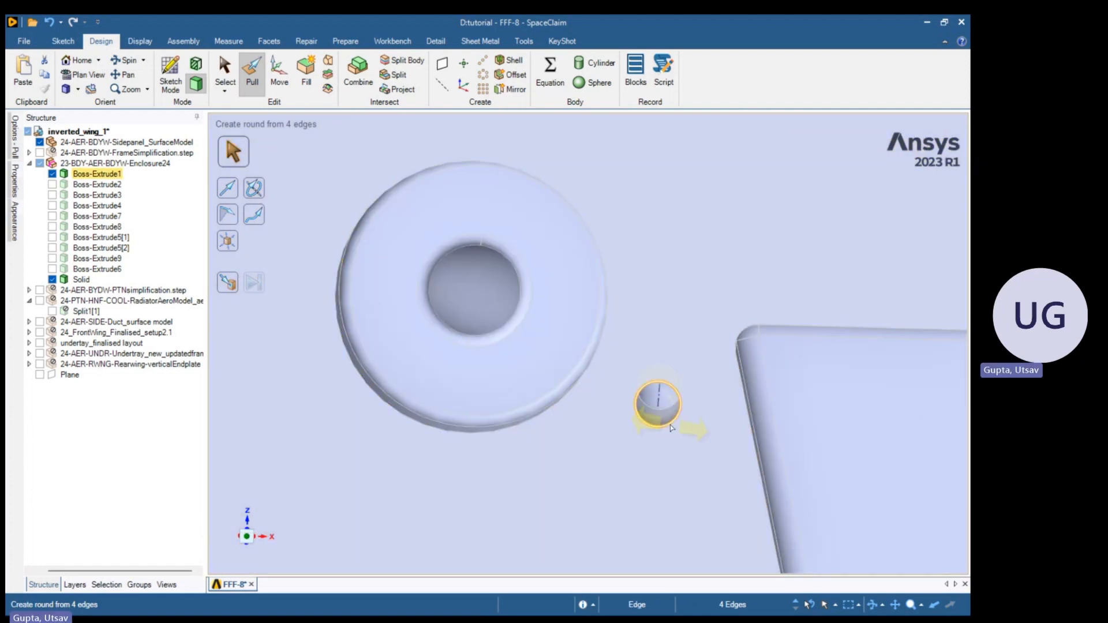
{"action": "scroll", "coordinate": [671, 428], "scroll_direction": "down", "scroll_amount": 6}
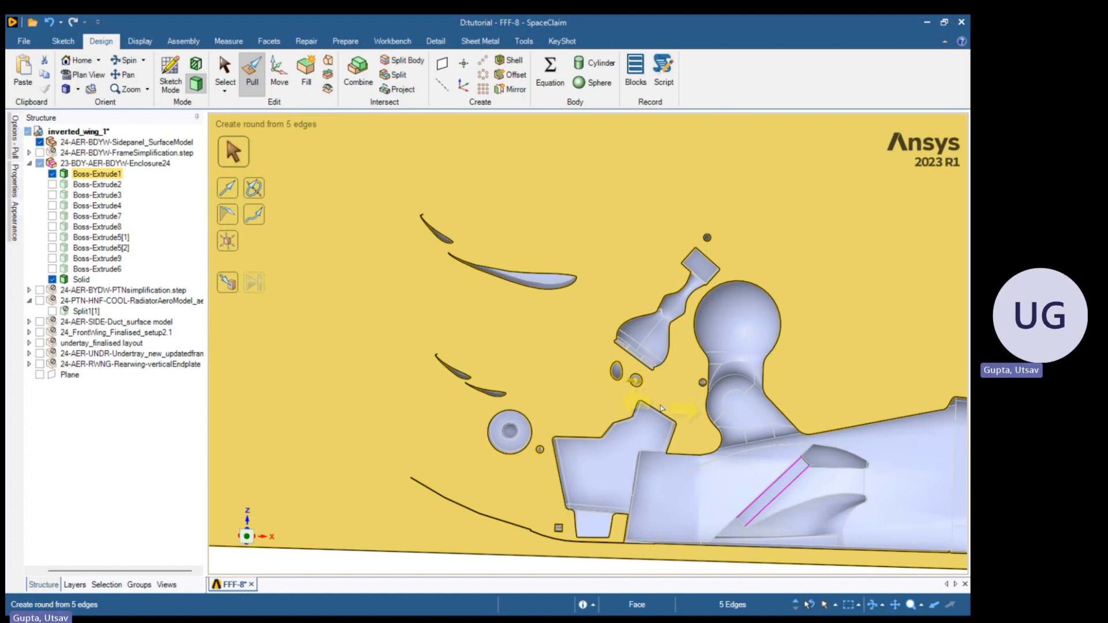
{"action": "key", "text": "ctrl+y"}
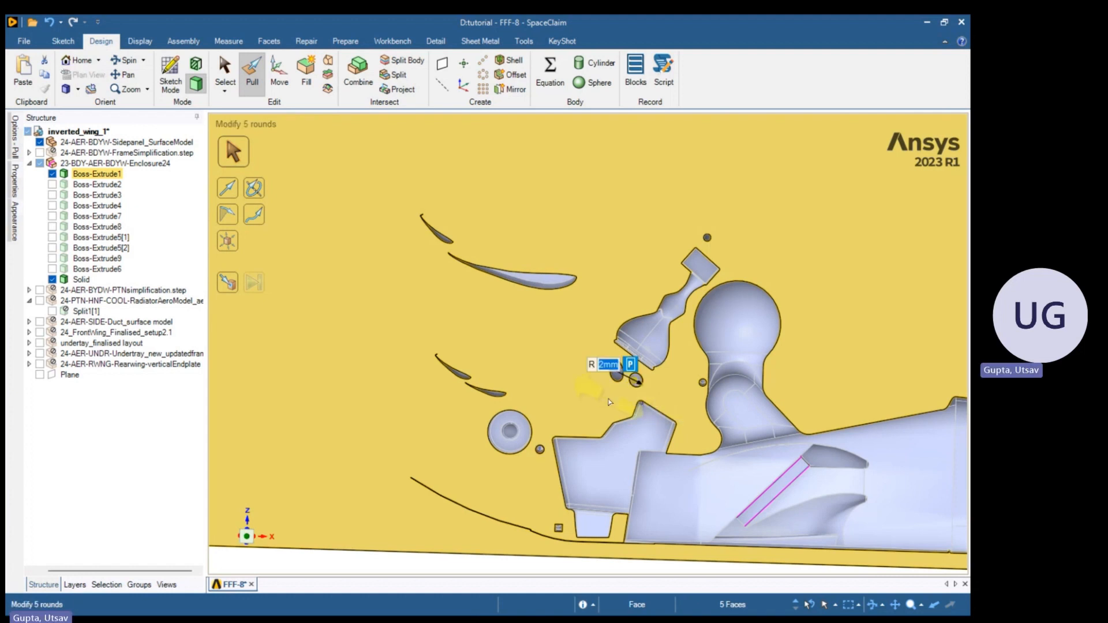
{"action": "scroll", "coordinate": [661, 408], "scroll_direction": "up", "scroll_amount": 6}
{"action": "scroll", "coordinate": [631, 413], "scroll_direction": "down", "scroll_amount": 5}
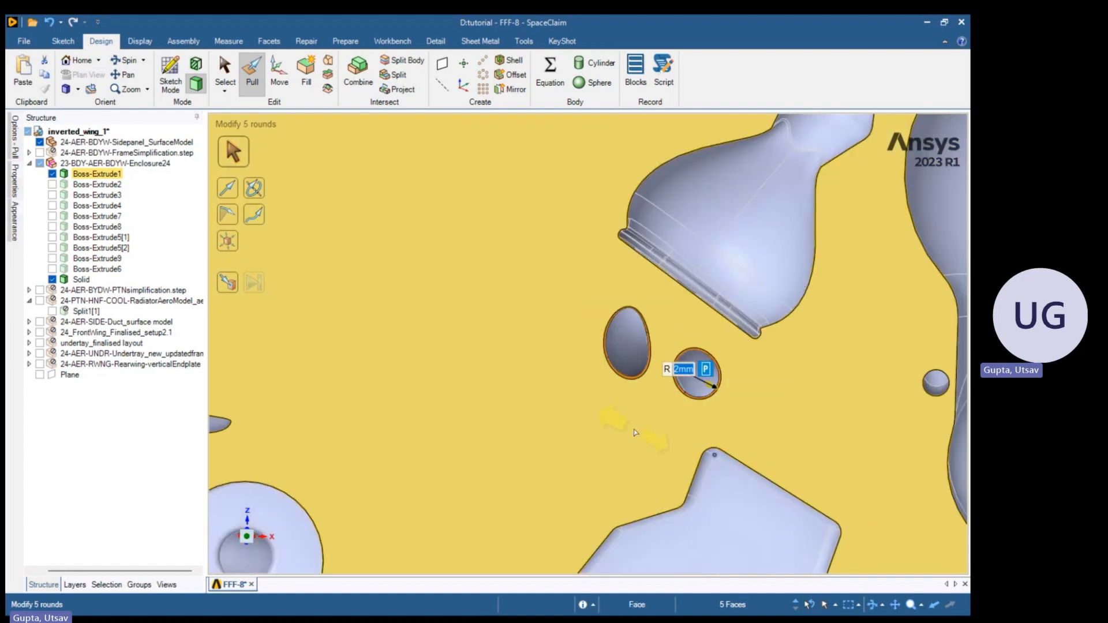
{"action": "scroll", "coordinate": [474, 539], "scroll_direction": "up", "scroll_amount": 2}
{"action": "scroll", "coordinate": [688, 398], "scroll_direction": "up", "scroll_amount": 4}
{"action": "scroll", "coordinate": [623, 522], "scroll_direction": "down", "scroll_amount": 10}
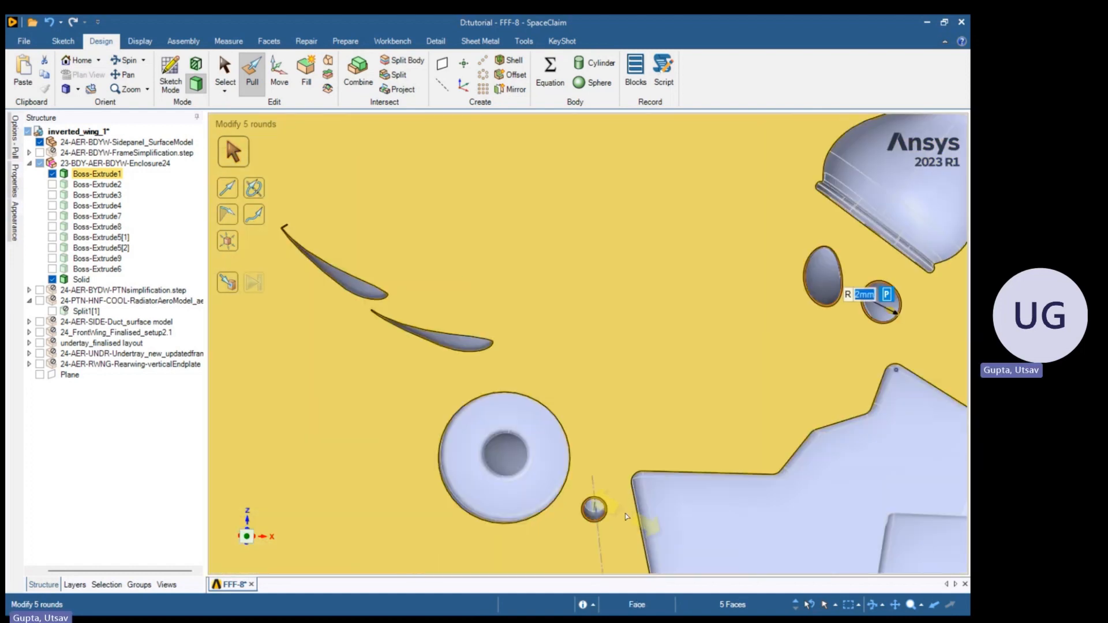
Round the edge loops of the two tyre contact patches on the enclosure's ground face with a 2.5 mm radius
{"action": "left_click", "coordinate": [534, 489]}
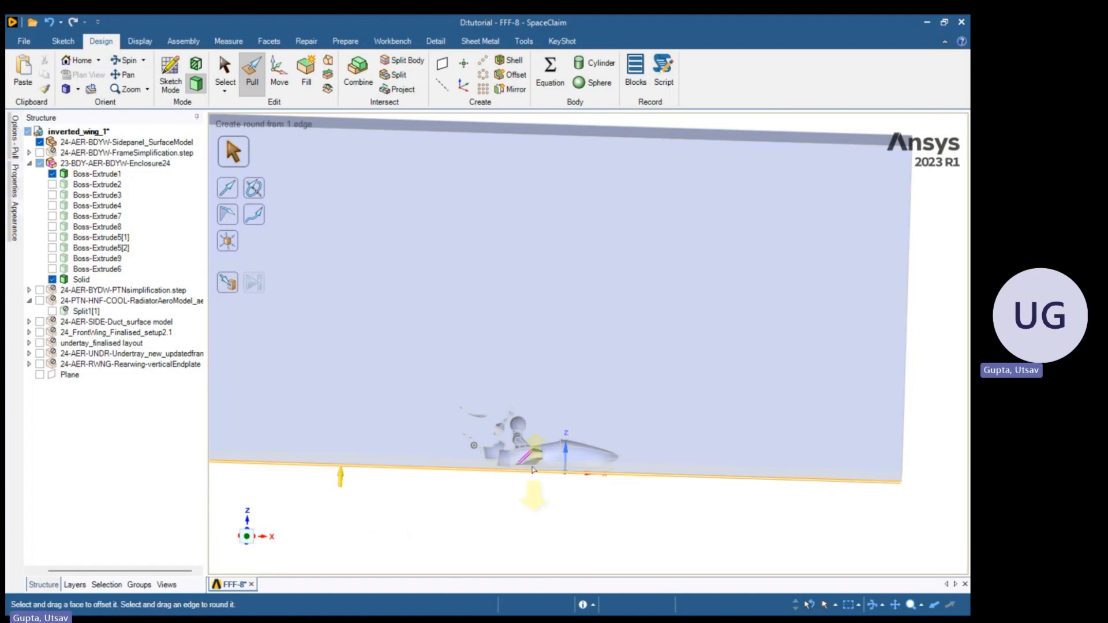
{"action": "scroll", "coordinate": [542, 471], "scroll_direction": "up", "scroll_amount": 3}
{"action": "middle_click_drag", "start_coordinate": [584, 472], "coordinate": [664, 271]}
{"action": "scroll", "coordinate": [606, 490], "scroll_direction": "up", "scroll_amount": 3}
{"action": "scroll", "coordinate": [676, 375], "scroll_direction": "up", "scroll_amount": 5}
{"action": "double_click", "coordinate": [701, 361]}
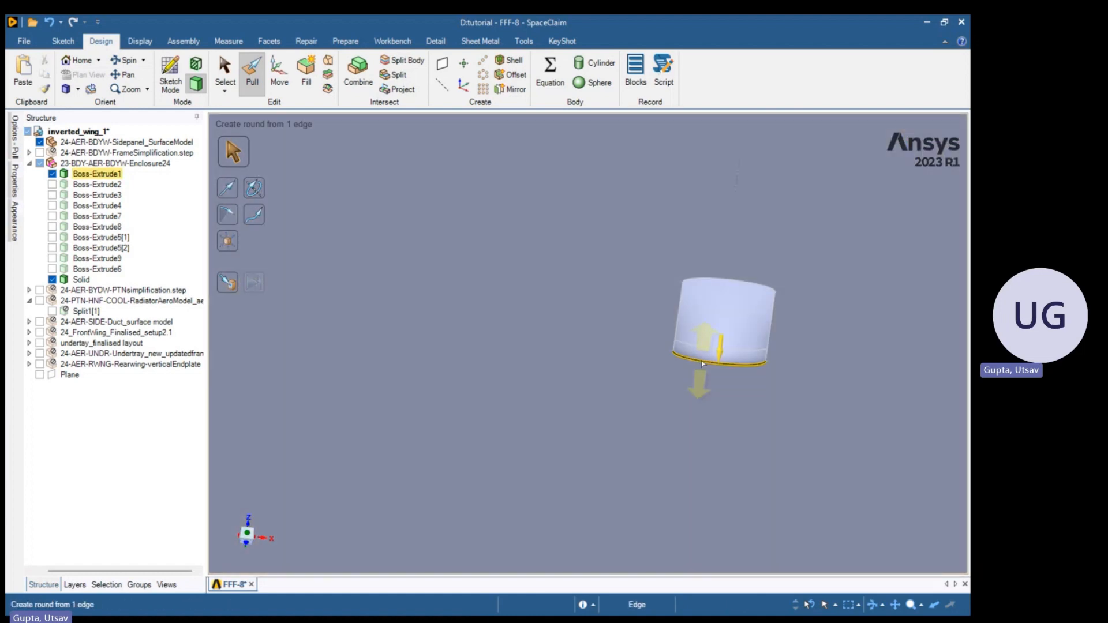
{"action": "scroll", "coordinate": [653, 359], "scroll_direction": "down", "scroll_amount": 5}
{"action": "middle_click_drag", "start_coordinate": [406, 315], "coordinate": [549, 318], "text": "shift"}
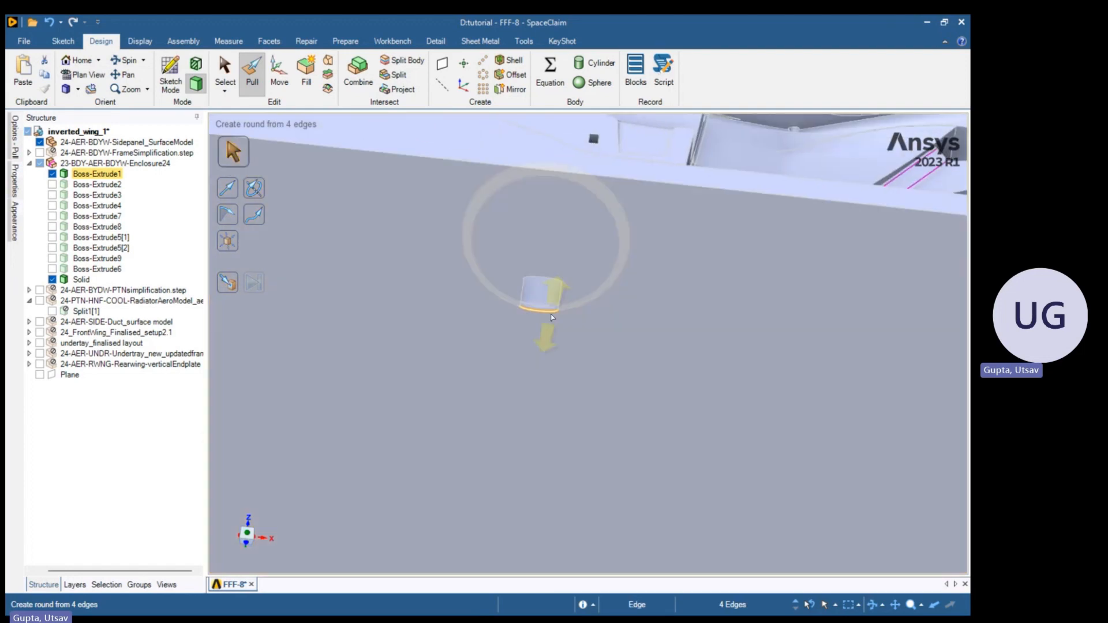
{"action": "scroll", "coordinate": [549, 312], "scroll_direction": "up", "scroll_amount": 4}
{"action": "double_click", "coordinate": [528, 307], "text": "ctrl"}
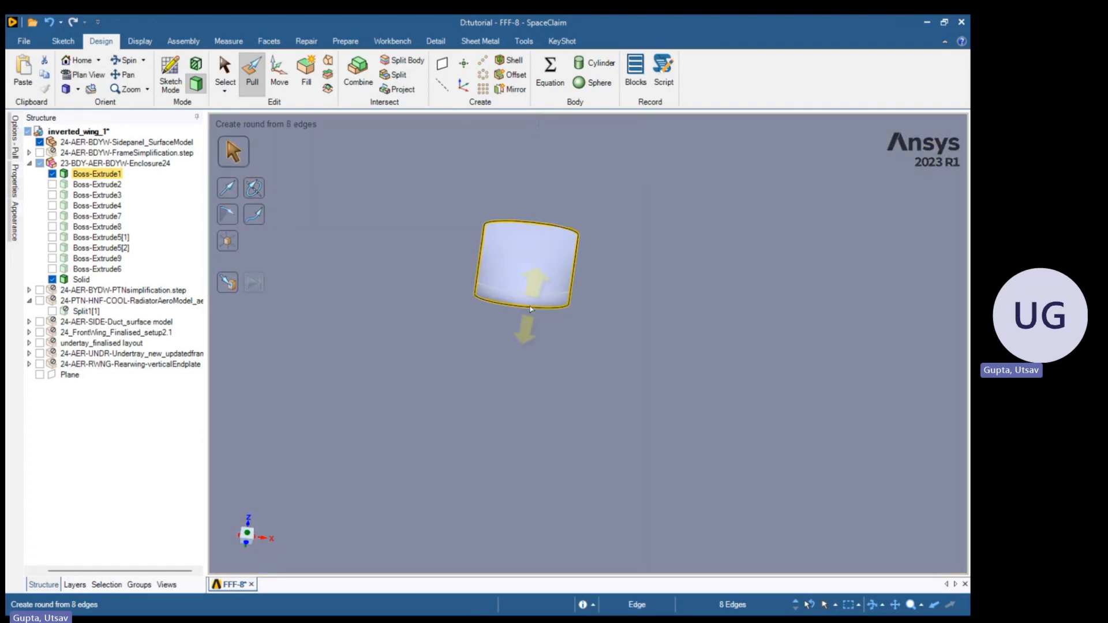
{"action": "scroll", "coordinate": [387, 354], "scroll_direction": "down", "scroll_amount": 5}
{"action": "middle_click_drag", "start_coordinate": [387, 355], "coordinate": [550, 383], "text": "shift"}
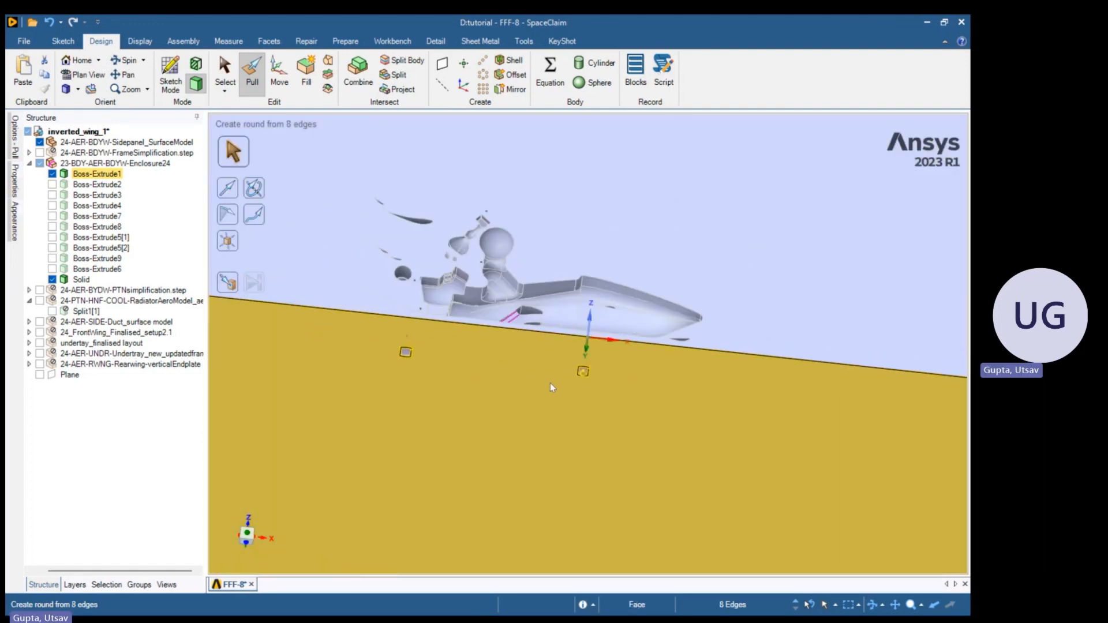
{"action": "type", "text": "2.5"}
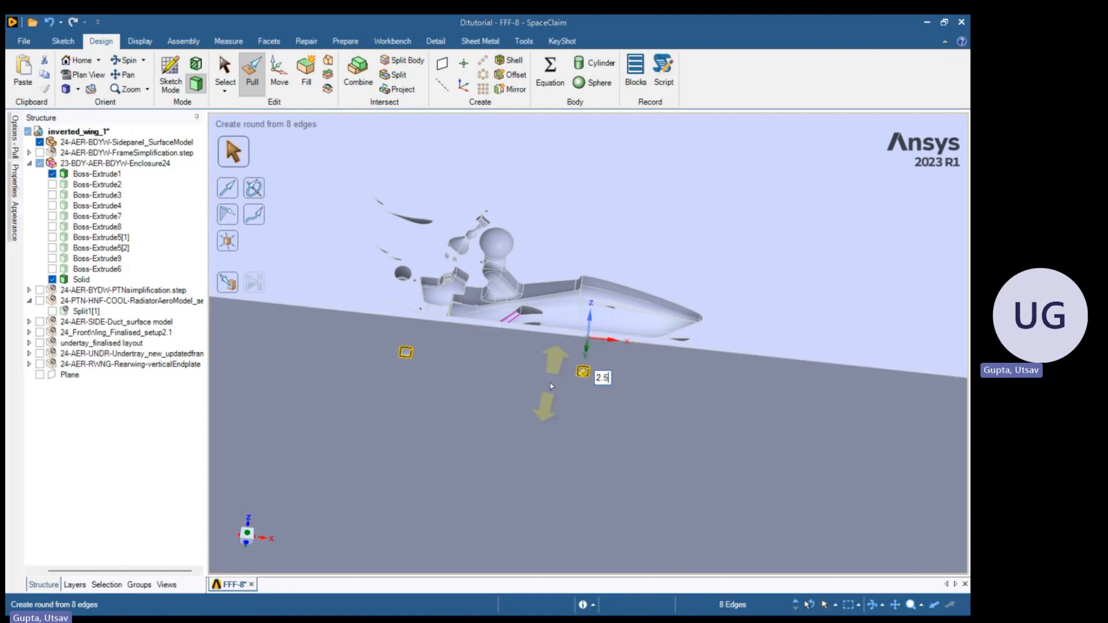
Create a named selection called contactpatch from the selected contact patch round faces and hide it
{"action": "left_click", "coordinate": [138, 584]}
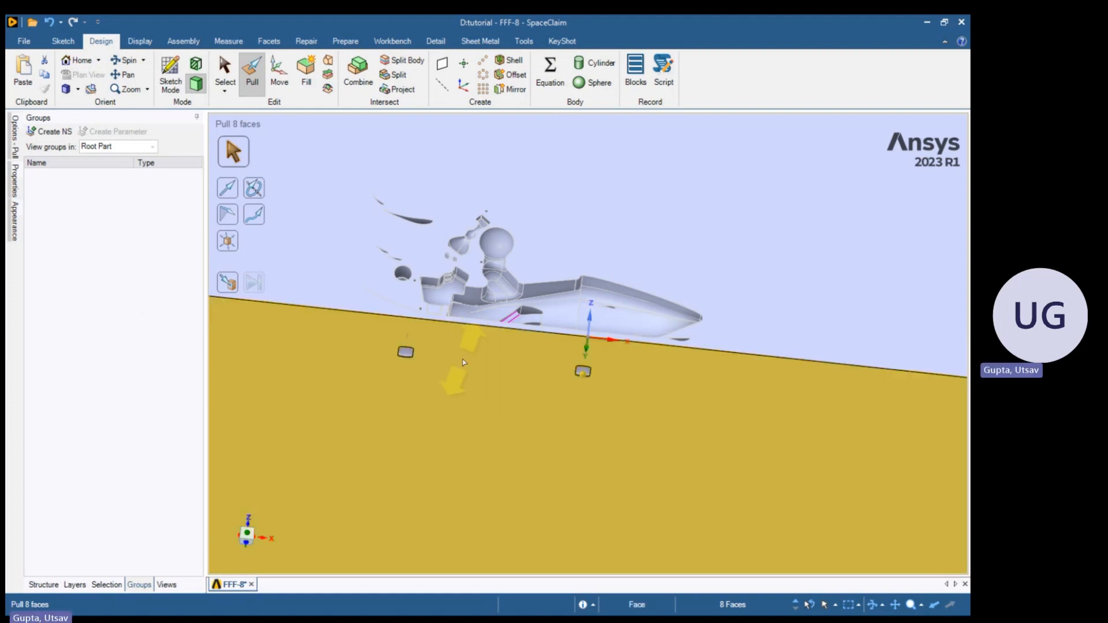
{"action": "key", "text": "ctrl+g"}
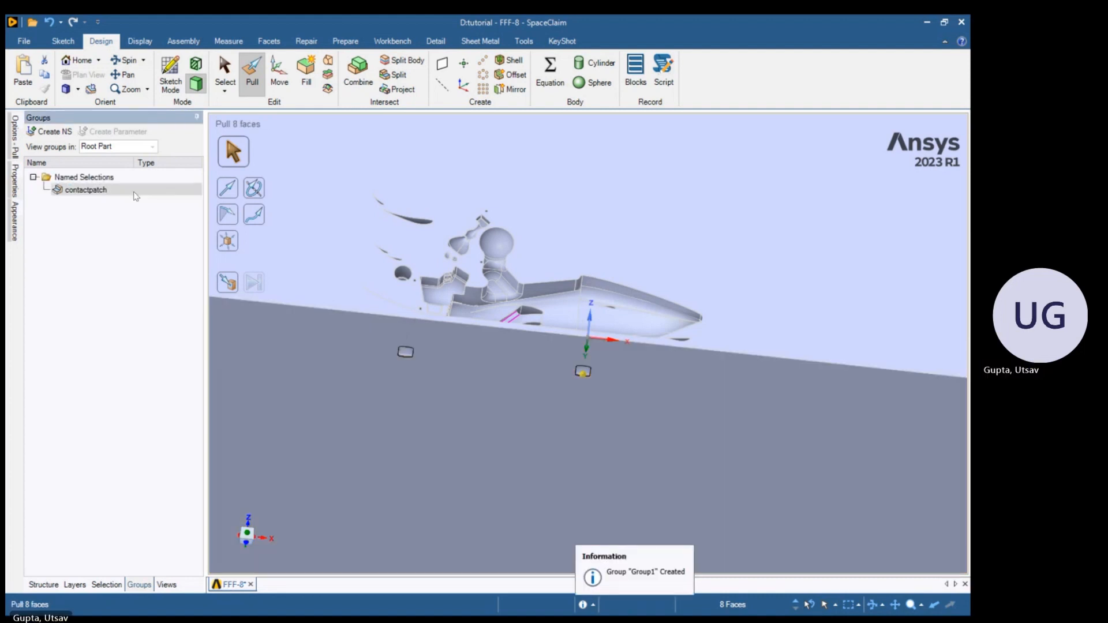
{"action": "right_click", "coordinate": [118, 192]}
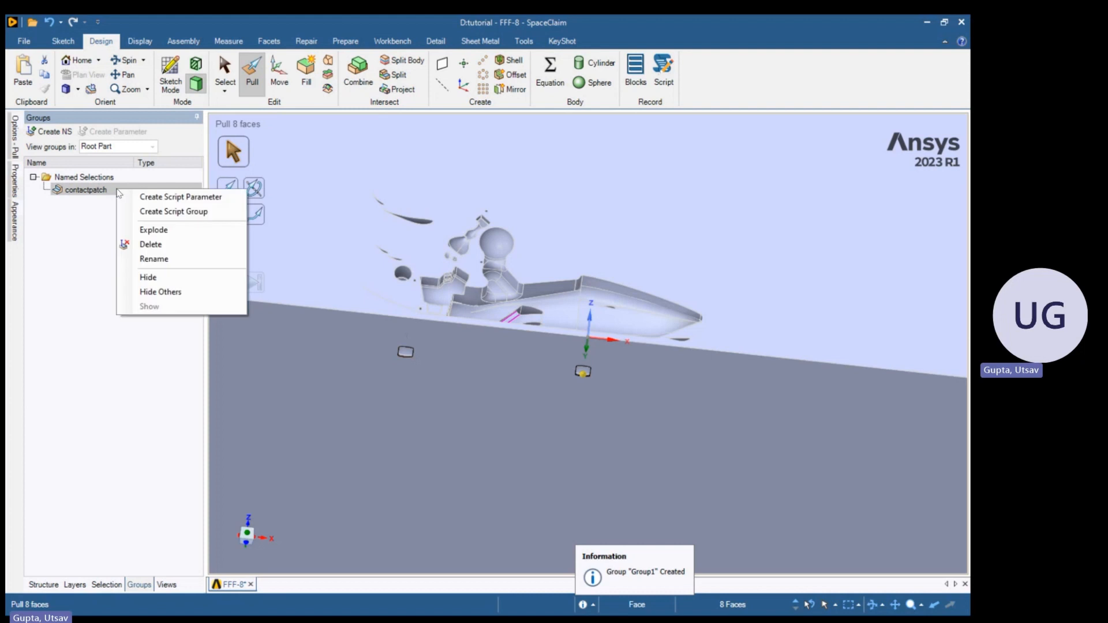
{"action": "left_click", "coordinate": [179, 278]}
Create a named selection called inlet from the enclosure's end face ahead of the car
{"action": "scroll", "coordinate": [632, 362], "scroll_direction": "down", "scroll_amount": 5}
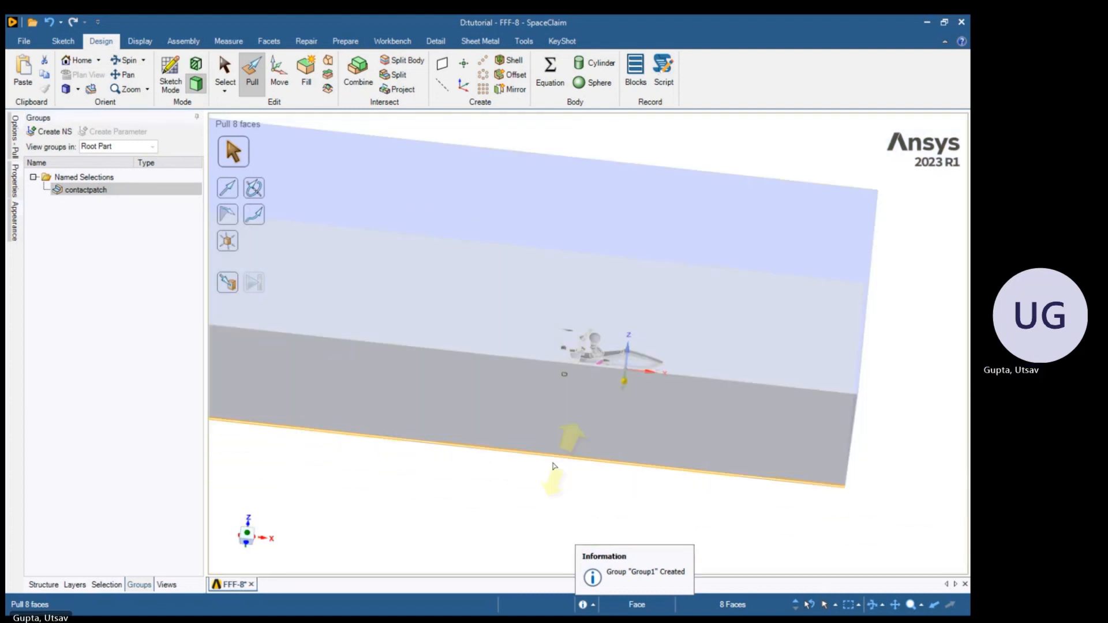
{"action": "left_click", "coordinate": [225, 72]}
{"action": "left_click", "coordinate": [583, 365]}
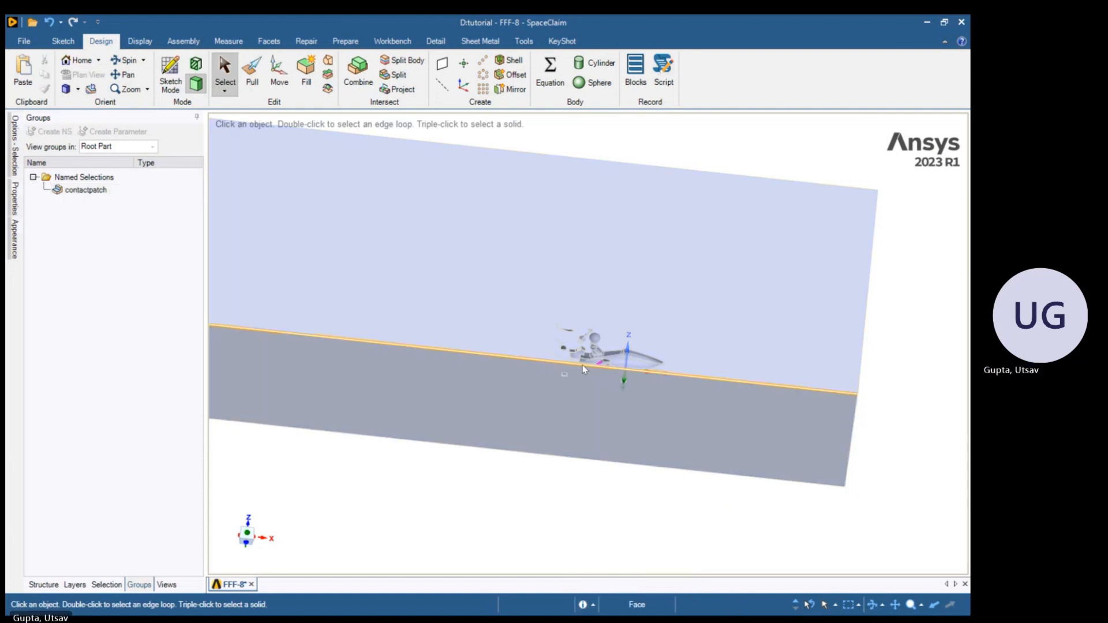
{"action": "scroll", "coordinate": [595, 375], "scroll_direction": "up", "scroll_amount": 2}
{"action": "middle_click_drag", "start_coordinate": [596, 375], "coordinate": [564, 388]}
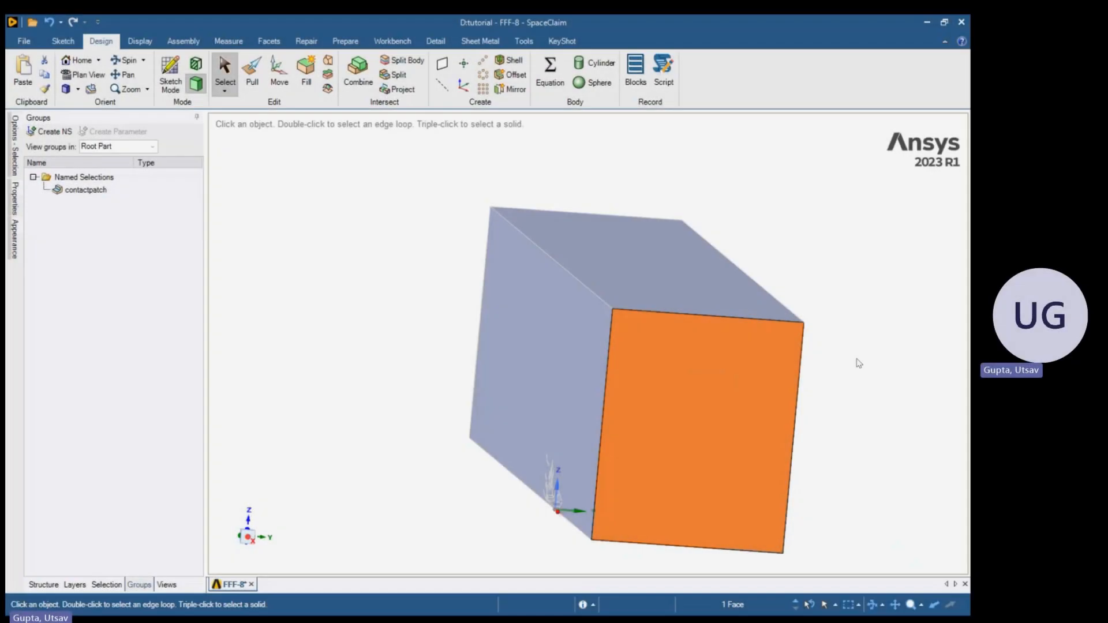
{"action": "key", "text": "ctrl+g"}
{"action": "type", "text": "inlet"}
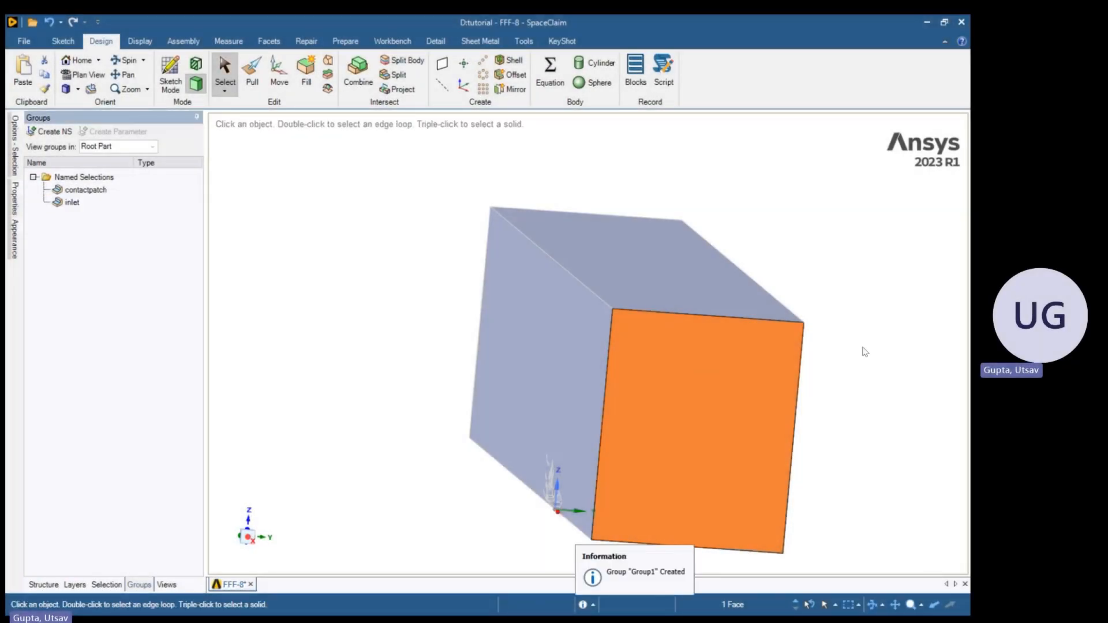
Create a named selection called symmetry from the enclosure side face that cuts through the car
{"action": "middle_click_drag", "start_coordinate": [737, 399], "coordinate": [375, 388]}
{"action": "left_click", "coordinate": [609, 394]}
{"action": "mouse_move", "coordinate": [549, 413]}
{"action": "middle_mouse_down"}
{"action": "mouse_move", "coordinate": [539, 401]}
{"action": "mouse_move", "coordinate": [549, 394]}
{"action": "middle_mouse_up"}
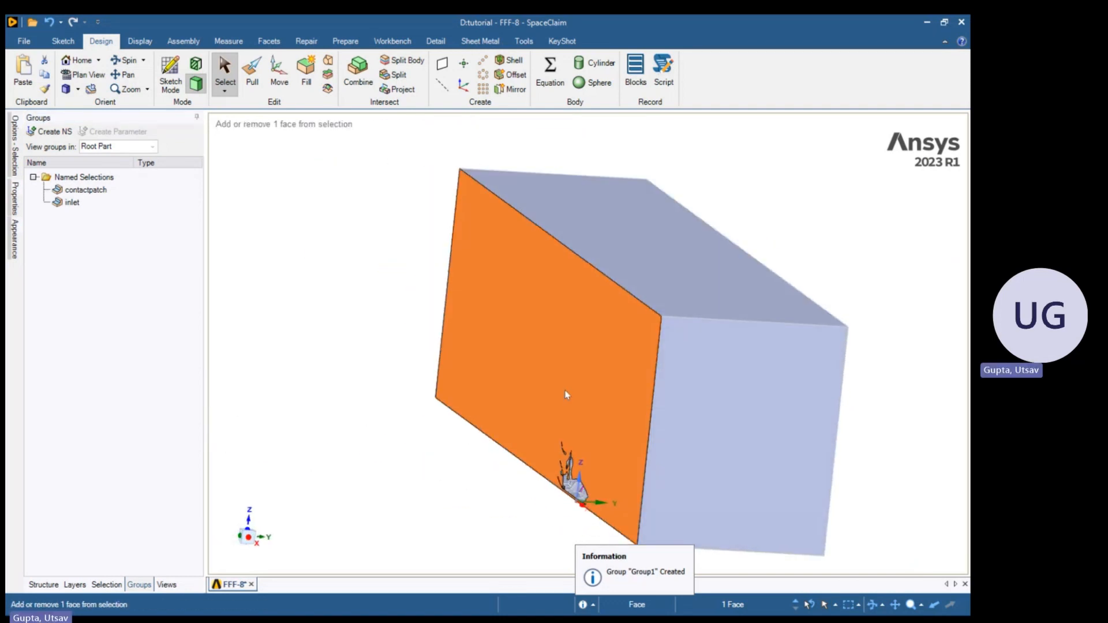
{"action": "type", "text": "symmetry"}
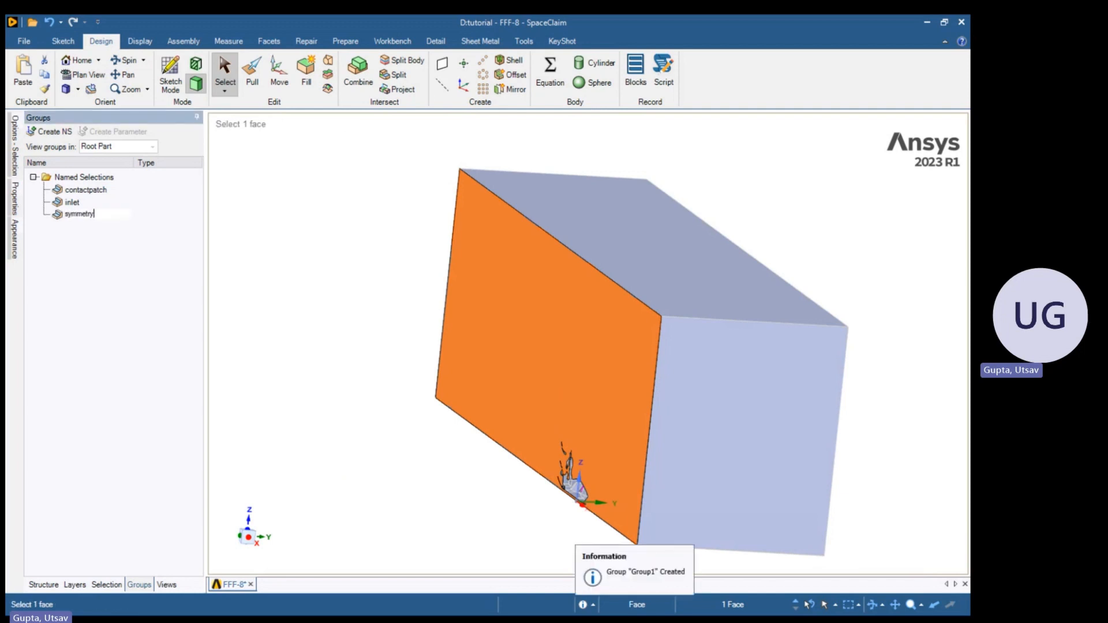
{"action": "key", "text": "Return"}
Create a named selection from the enclosure's top face and outer side face and name it slipwall
{"action": "middle_click_drag", "start_coordinate": [688, 409], "coordinate": [363, 269]}
{"action": "left_click", "coordinate": [427, 398]}
{"action": "left_click", "coordinate": [735, 504]}
{"action": "middle_click_drag", "start_coordinate": [677, 371], "coordinate": [640, 423]}
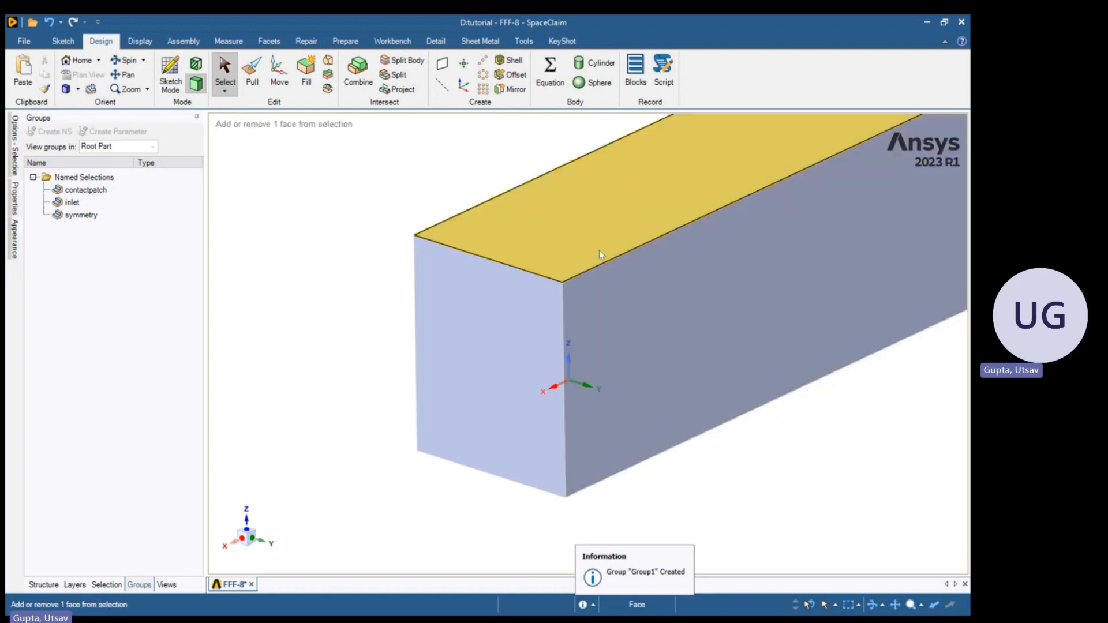
{"action": "left_click", "coordinate": [599, 251]}
{"action": "left_click", "coordinate": [676, 314], "text": "ctrl"}
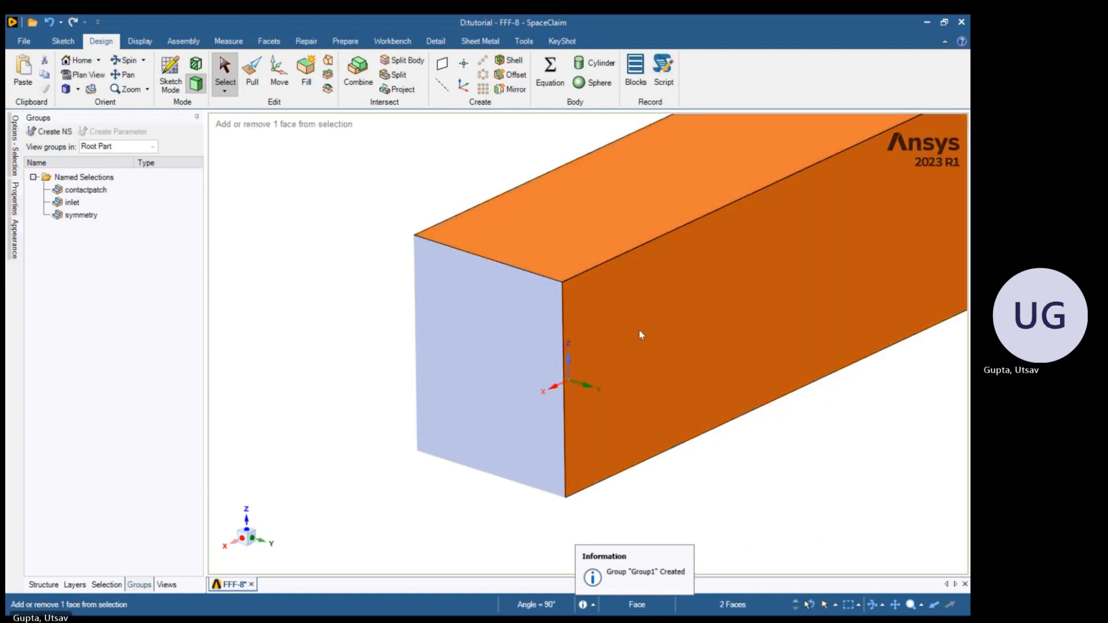
{"action": "type", "text": "lipwal"}
{"action": "key", "text": "Return"}
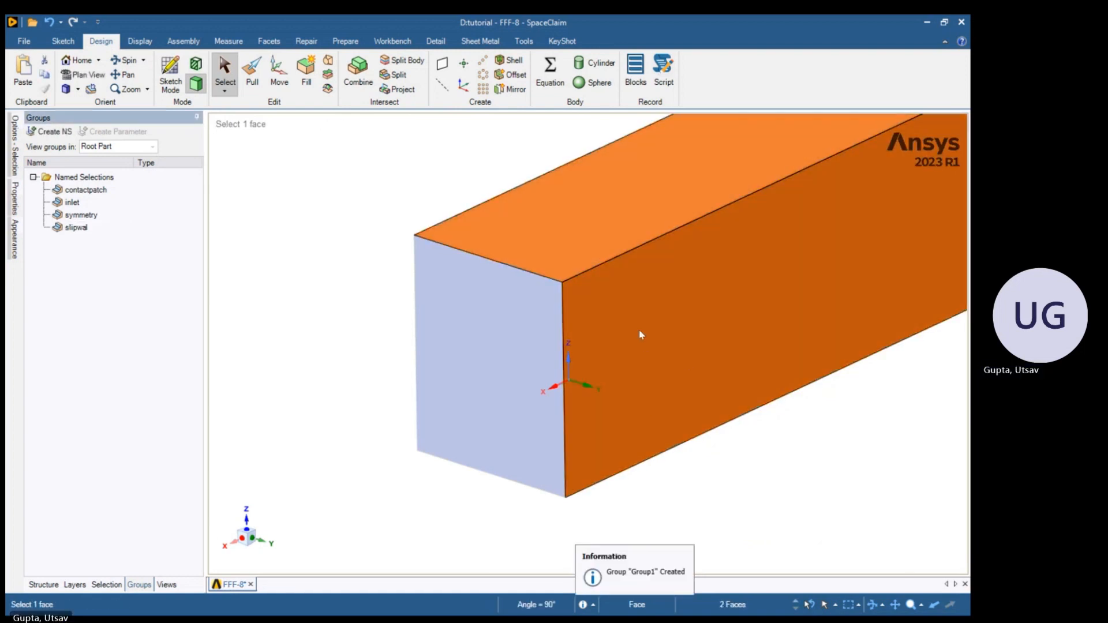
{"action": "right_click", "coordinate": [95, 227]}
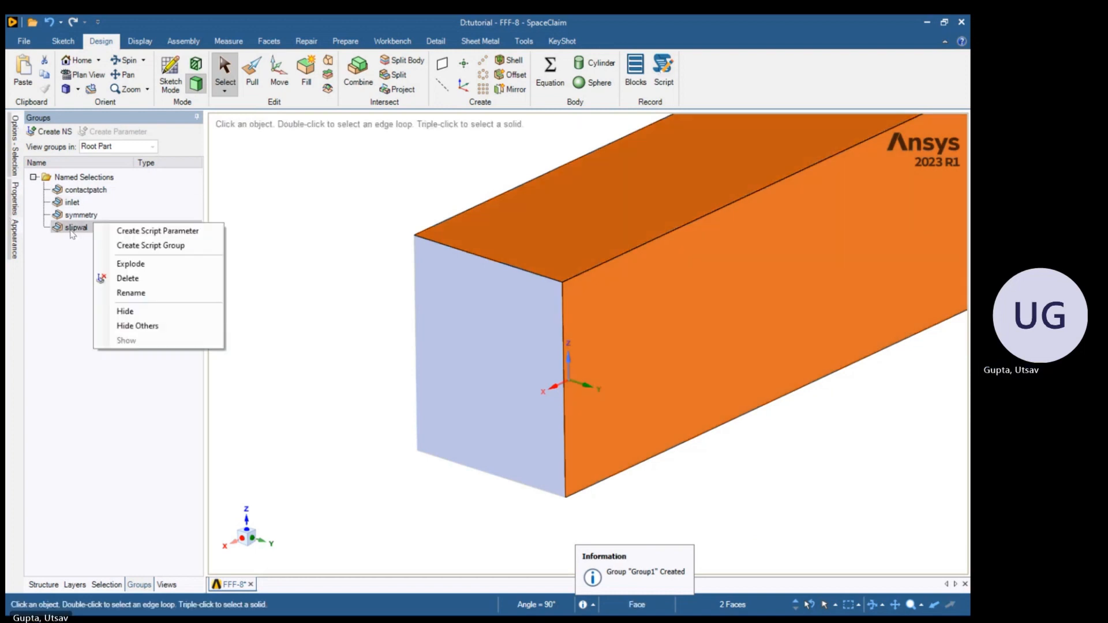
{"action": "left_click", "coordinate": [138, 291]}
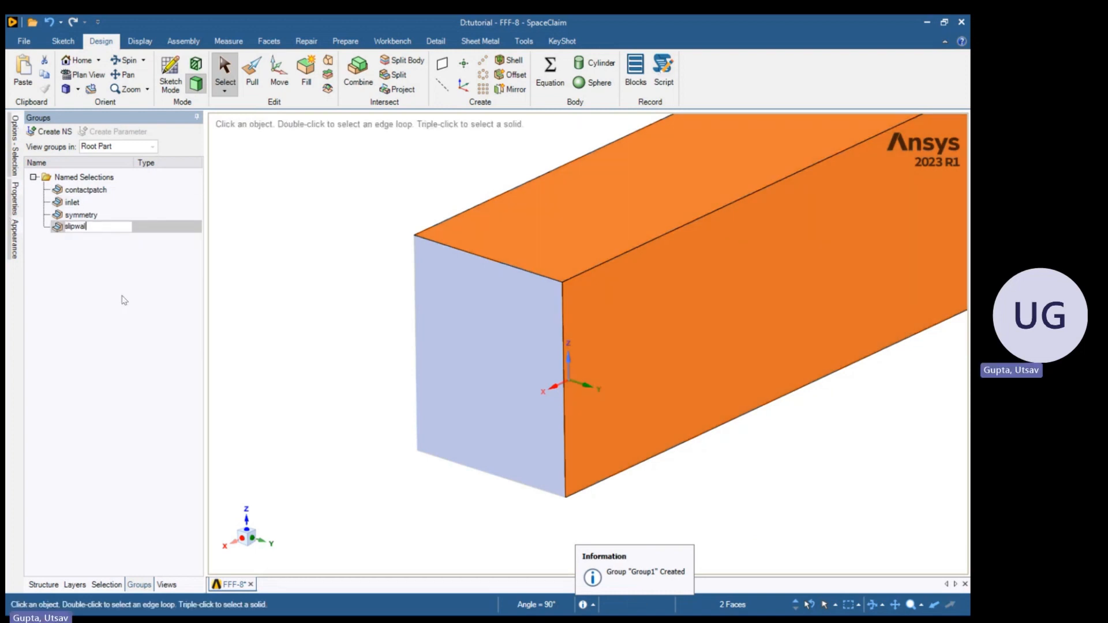
{"action": "left_click", "coordinate": [234, 312]}
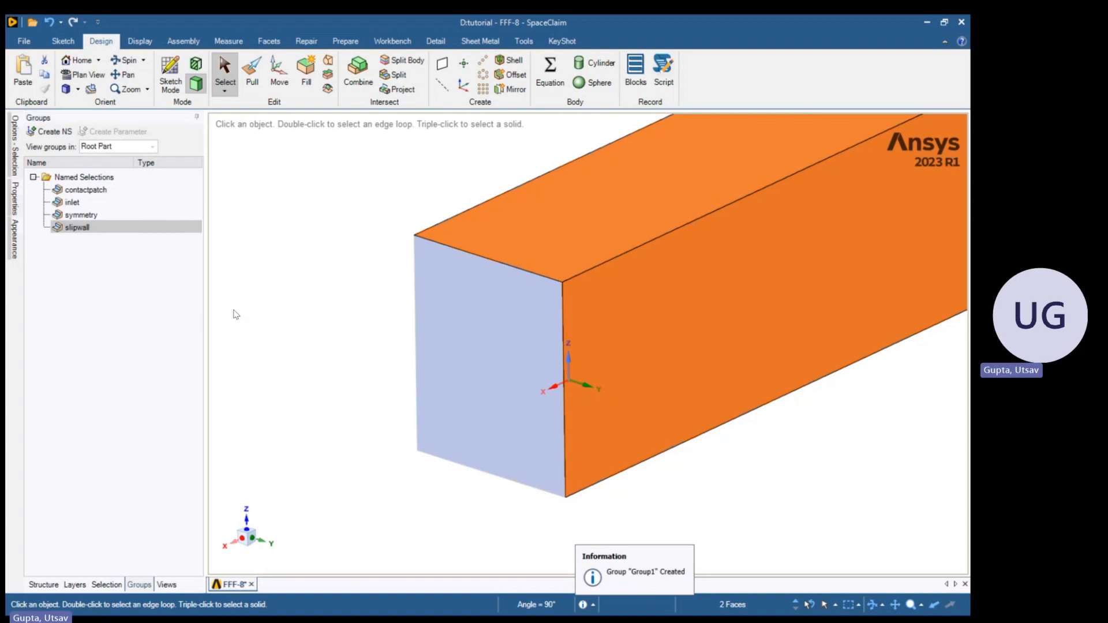
Create a named selection called outlet from the enclosure's end face behind the car
{"action": "middle_click_drag", "start_coordinate": [655, 409], "coordinate": [441, 244]}
{"action": "left_click", "coordinate": [441, 241]}
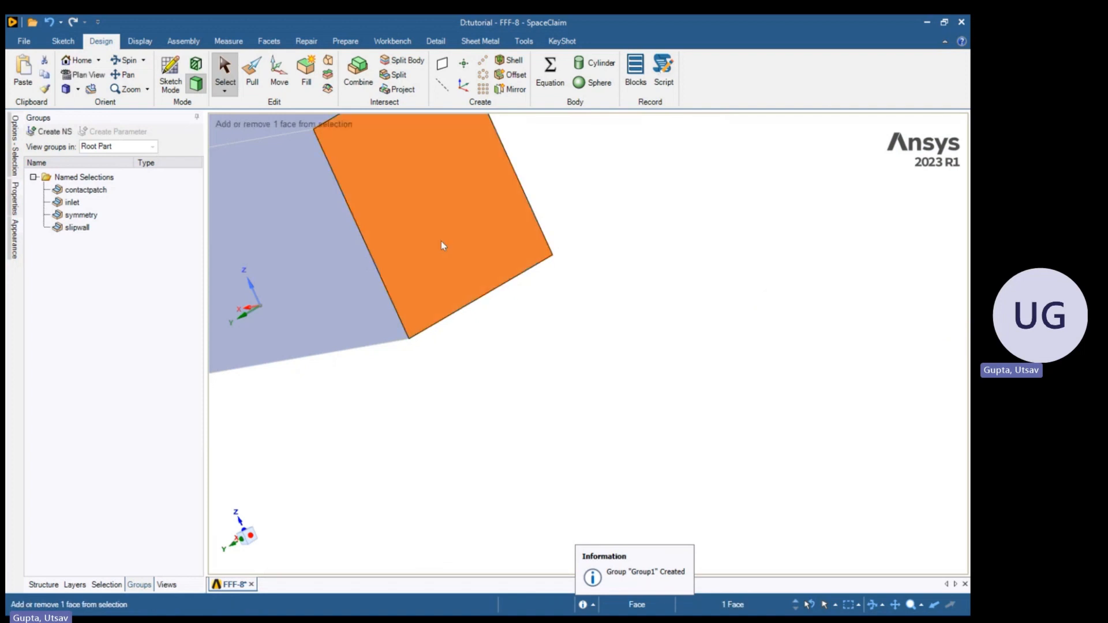
{"action": "left_click", "coordinate": [50, 131]}
{"action": "type", "text": "outlet"}
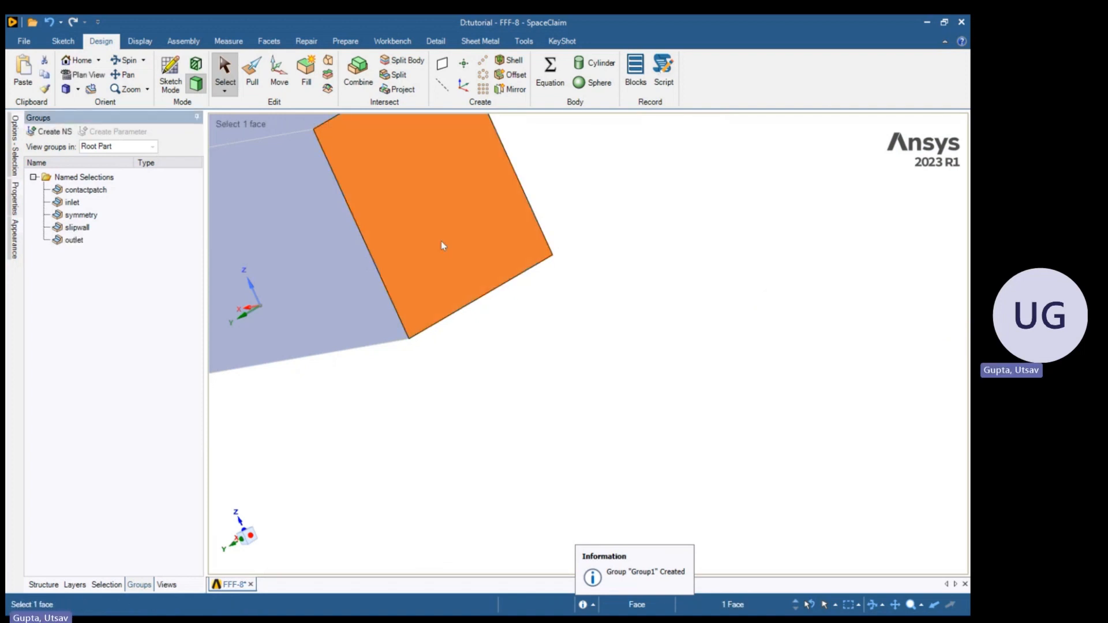
Create a named selection from the enclosure's bottom face and name it ground
{"action": "middle_click_drag", "start_coordinate": [388, 240], "coordinate": [410, 494]}
{"action": "left_click", "coordinate": [411, 492]}
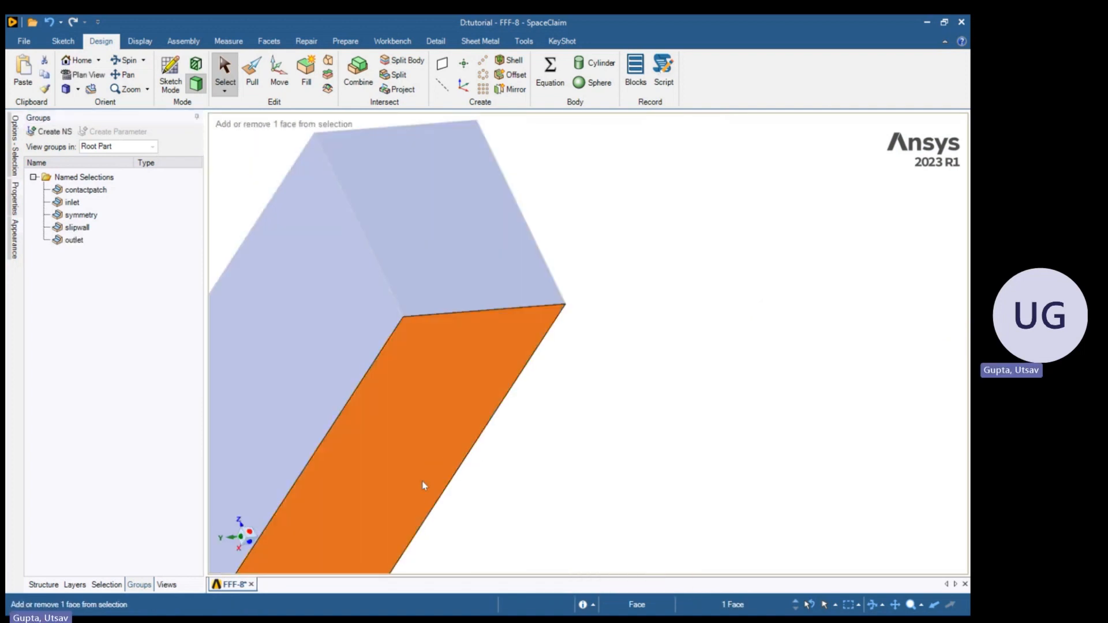
{"action": "key", "text": "ctrl+g"}
{"action": "type", "text": "groundf"}
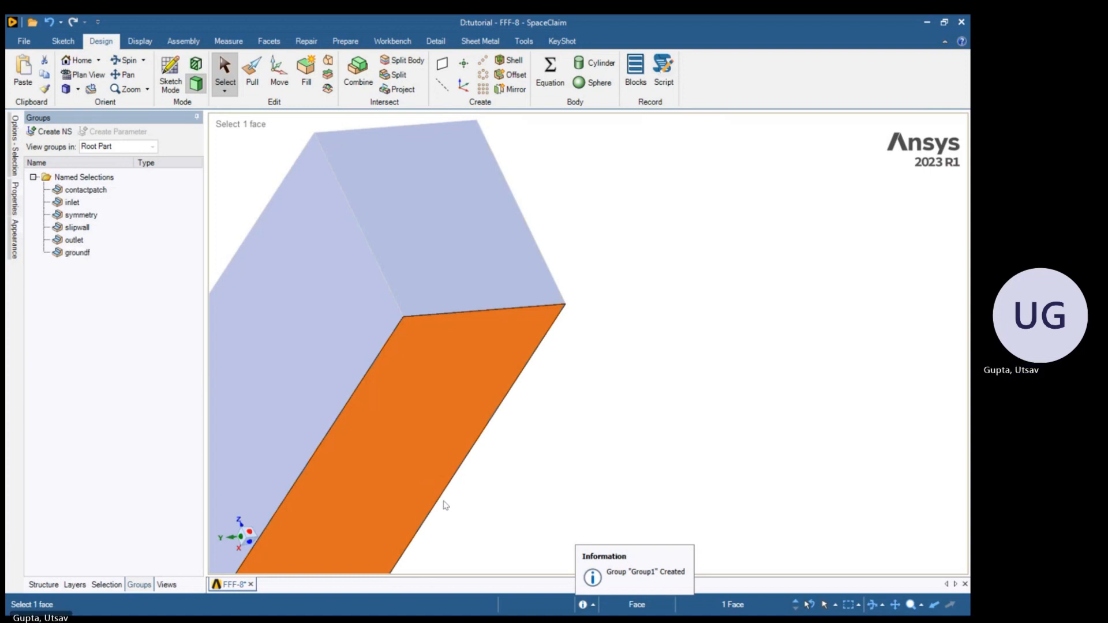
{"action": "left_click", "coordinate": [81, 252]}
{"action": "right_click", "coordinate": [84, 252]}
{"action": "left_click", "coordinate": [149, 325]}
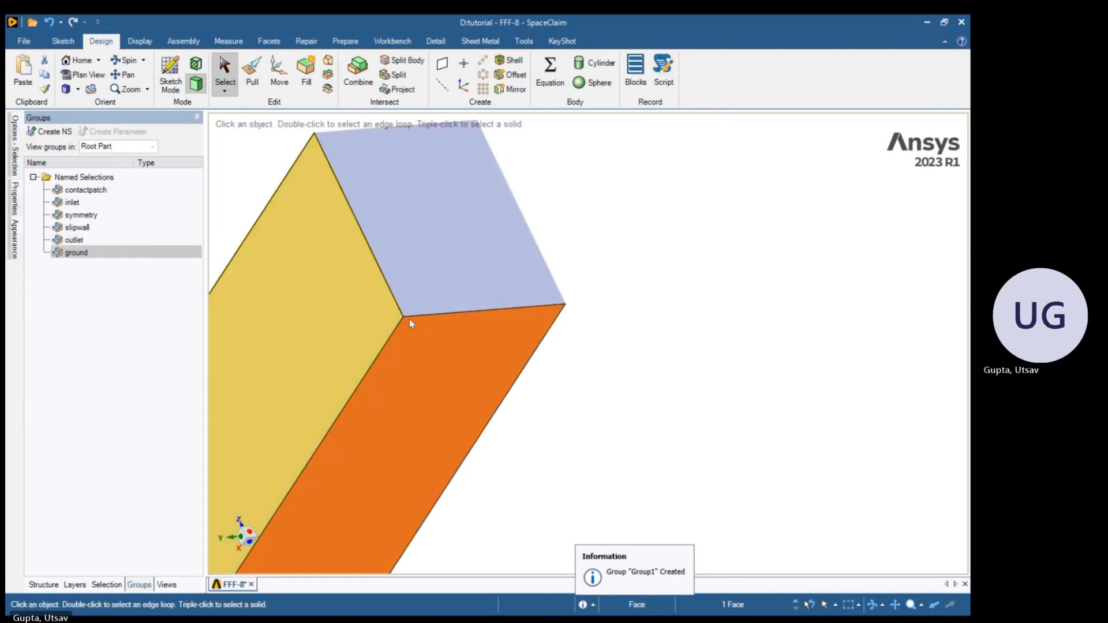
Hide the inlet, symmetry, slipwall, outlet and ground named selections to expose the car surfaces inside the enclosure
{"action": "middle_click_drag", "start_coordinate": [410, 323], "coordinate": [599, 391]}
{"action": "left_click", "coordinate": [248, 276]}
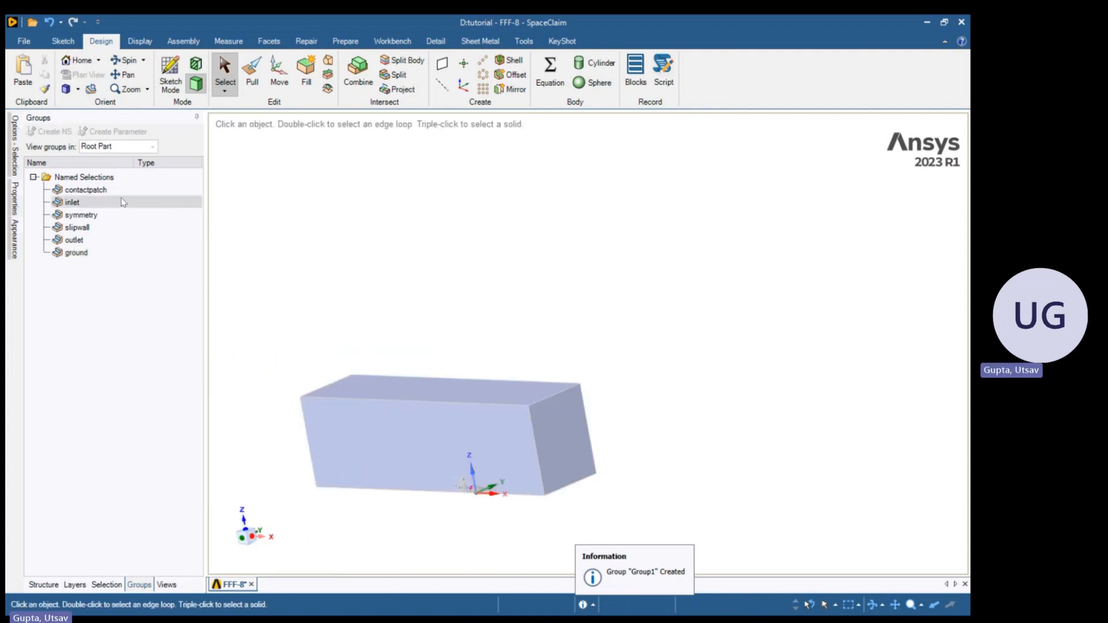
{"action": "left_click", "coordinate": [124, 202]}
{"action": "left_click", "coordinate": [103, 255], "text": "shift"}
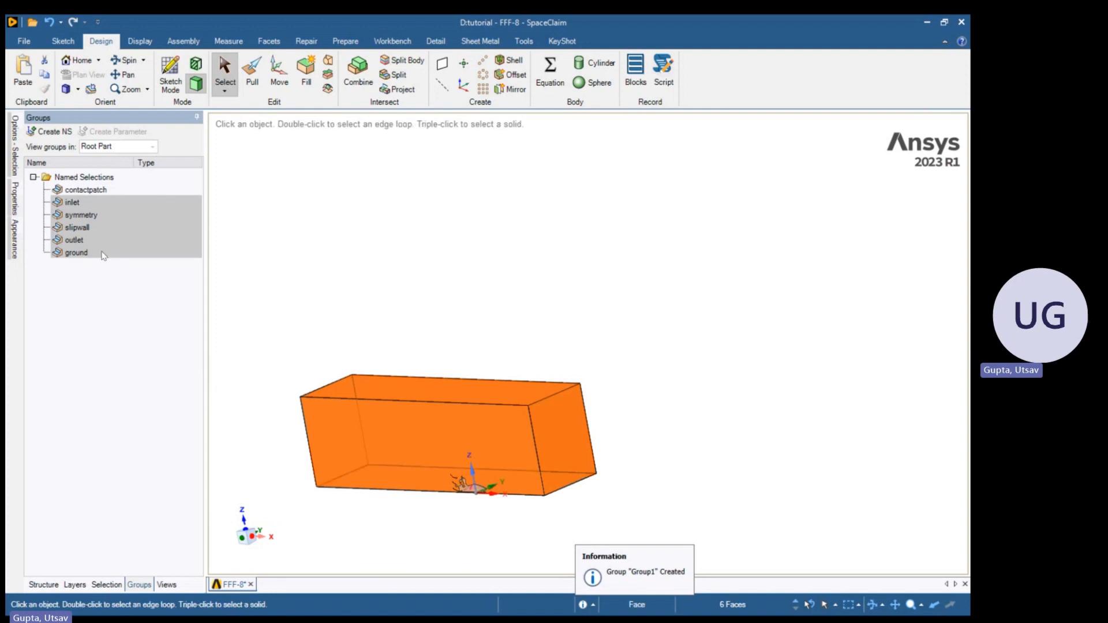
{"action": "right_click", "coordinate": [103, 254]}
{"action": "left_click", "coordinate": [154, 346]}
{"action": "scroll", "coordinate": [488, 481], "scroll_direction": "up", "scroll_amount": 2}
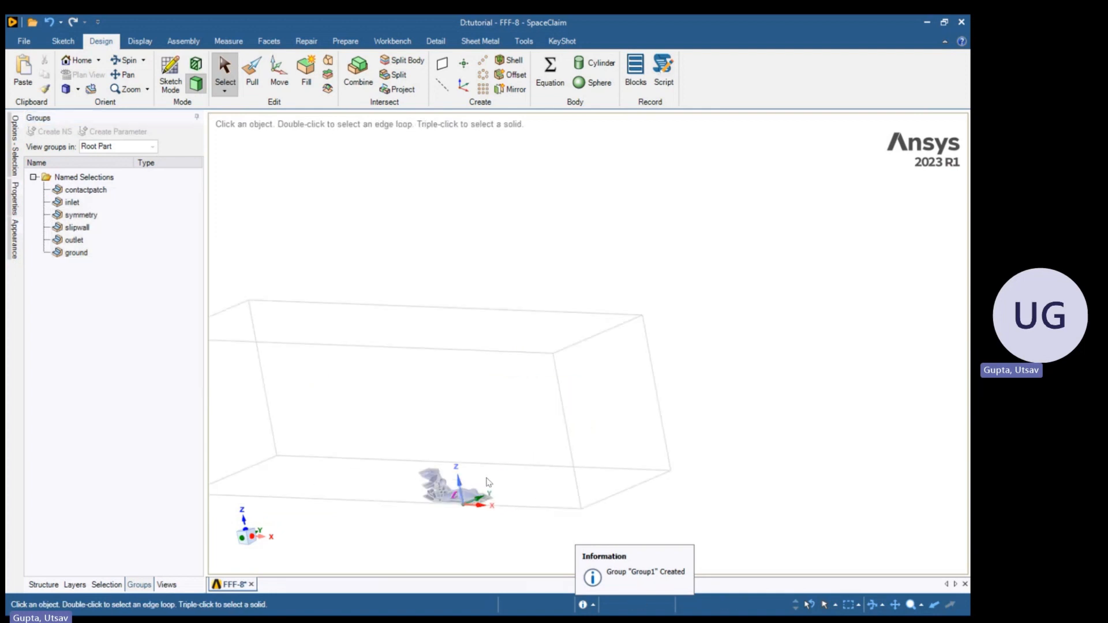
{"action": "scroll", "coordinate": [456, 492], "scroll_direction": "up", "scroll_amount": 5}
{"action": "middle_click_drag", "start_coordinate": [522, 506], "coordinate": [174, 542]}
{"action": "middle_click_drag", "start_coordinate": [569, 483], "coordinate": [668, 520]}
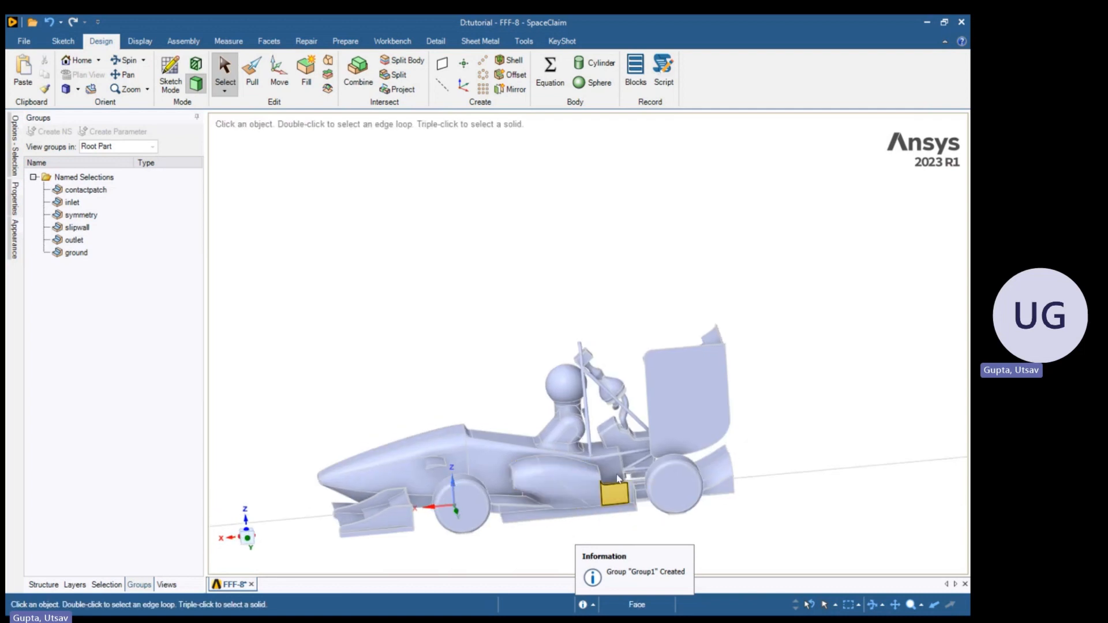
Examine the exposed car surfaces inside the enclosure, including the wheels, wings, sidepod and driver, from several angles
{"action": "middle_click_drag", "start_coordinate": [510, 467], "coordinate": [399, 493]}
{"action": "middle_click_drag", "start_coordinate": [503, 453], "coordinate": [578, 430]}
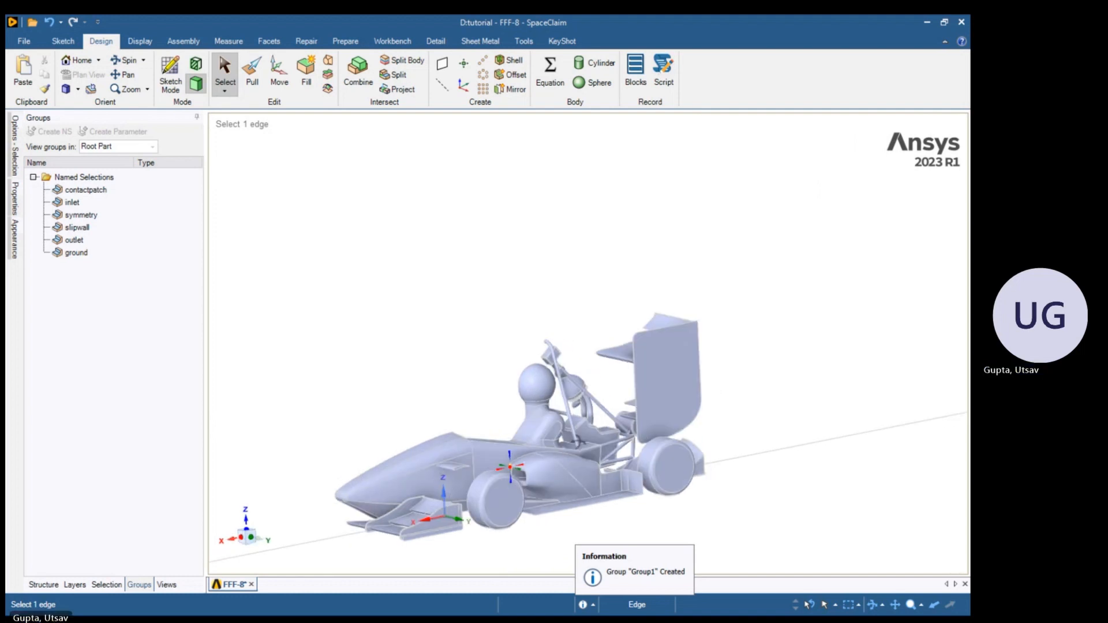
{"action": "scroll", "coordinate": [580, 427], "scroll_direction": "up", "scroll_amount": 2}
{"action": "scroll", "coordinate": [581, 425], "scroll_direction": "up", "scroll_amount": 2}
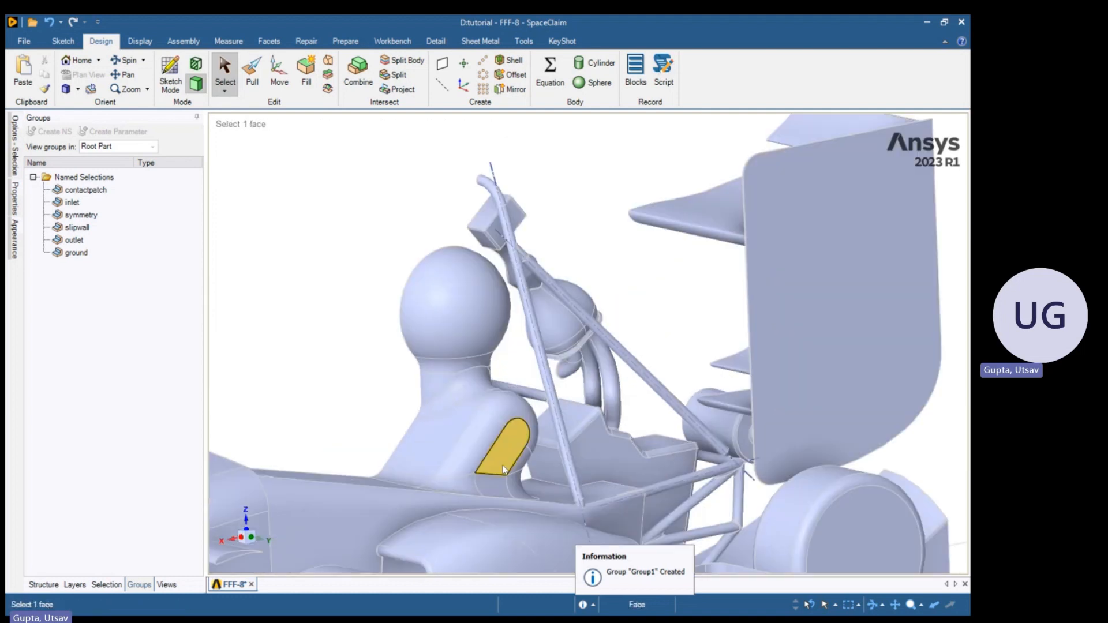
{"action": "scroll", "coordinate": [635, 381], "scroll_direction": "down", "scroll_amount": 5}
{"action": "middle_click_drag", "start_coordinate": [563, 407], "coordinate": [525, 489]}
{"action": "middle_click_drag", "start_coordinate": [526, 540], "coordinate": [573, 445]}
{"action": "scroll", "coordinate": [573, 445], "scroll_direction": "up", "scroll_amount": 3}
{"action": "scroll", "coordinate": [500, 490], "scroll_direction": "up", "scroll_amount": 2}
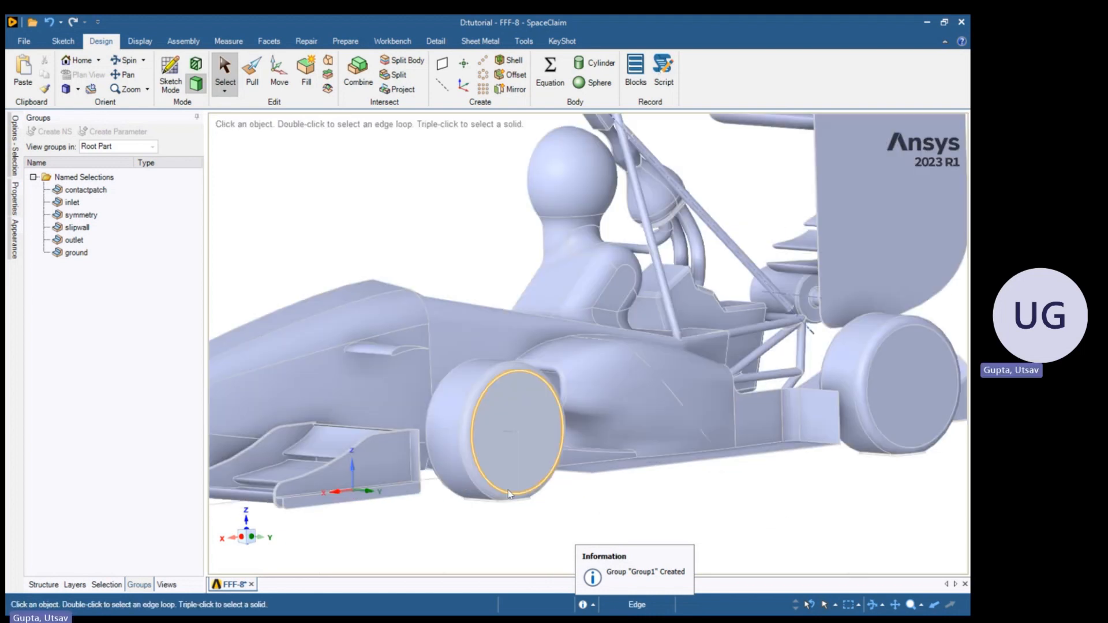
{"action": "mouse_move", "coordinate": [500, 490]}
{"action": "middle_mouse_down"}
{"action": "mouse_move", "coordinate": [480, 520]}
{"action": "mouse_move", "coordinate": [450, 523]}
{"action": "mouse_move", "coordinate": [519, 507]}
{"action": "mouse_move", "coordinate": [508, 540]}
{"action": "middle_mouse_up"}
{"action": "scroll", "coordinate": [522, 522], "scroll_direction": "down", "scroll_amount": 5}
{"action": "scroll", "coordinate": [520, 537], "scroll_direction": "up", "scroll_amount": 2}
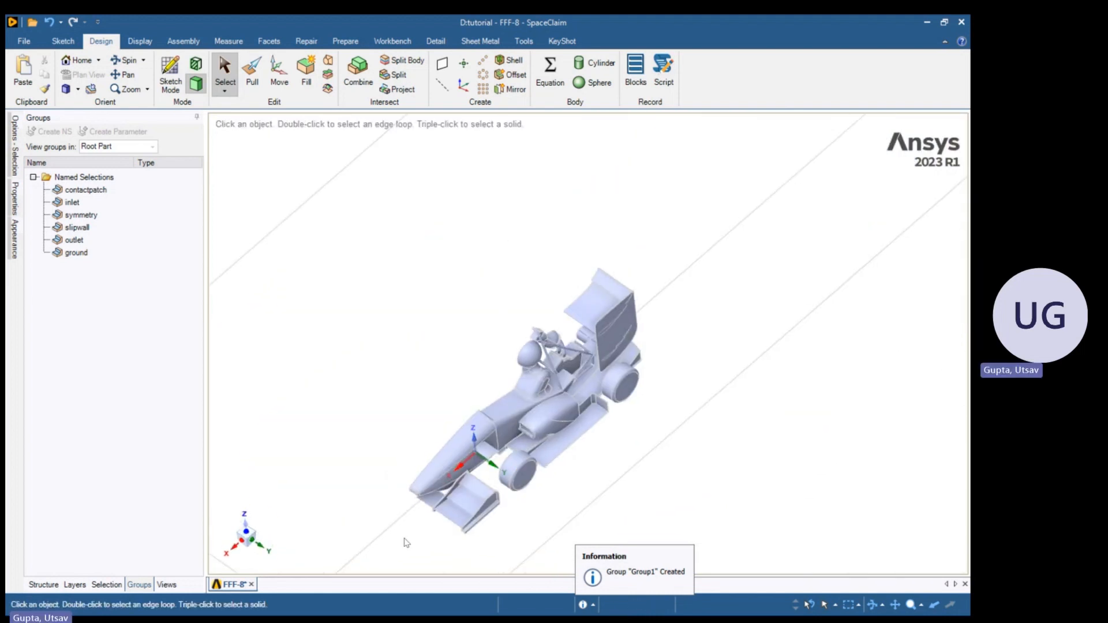
Orient the model to look straight down on the car, framed around the front wheel
{"action": "left_click", "coordinate": [246, 529]}
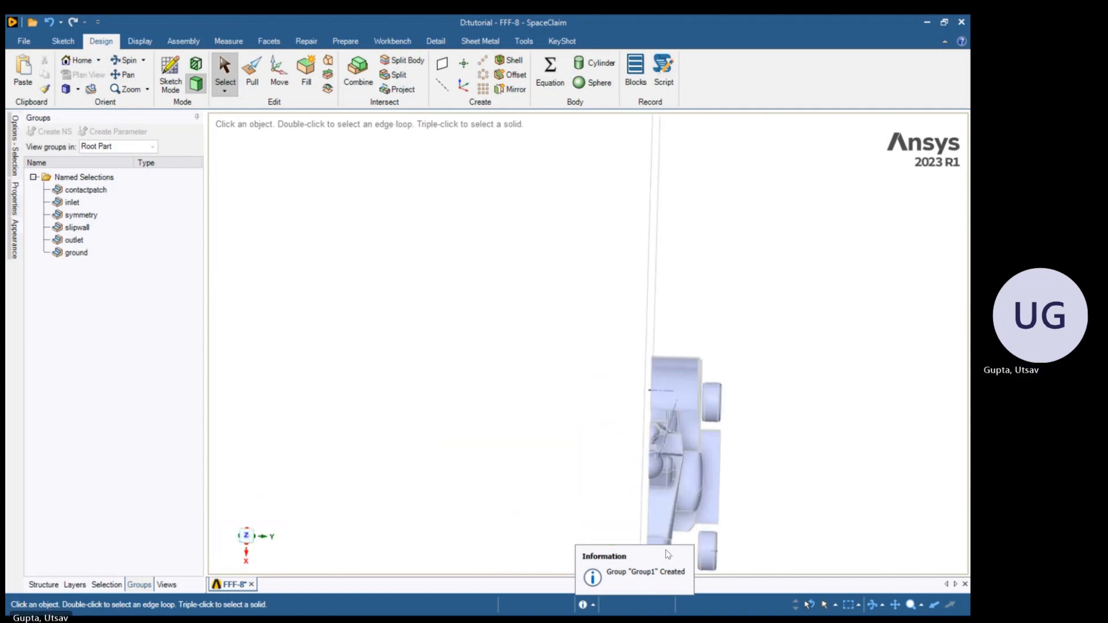
{"action": "middle_click_drag", "start_coordinate": [891, 417], "coordinate": [713, 328], "text": "shift"}
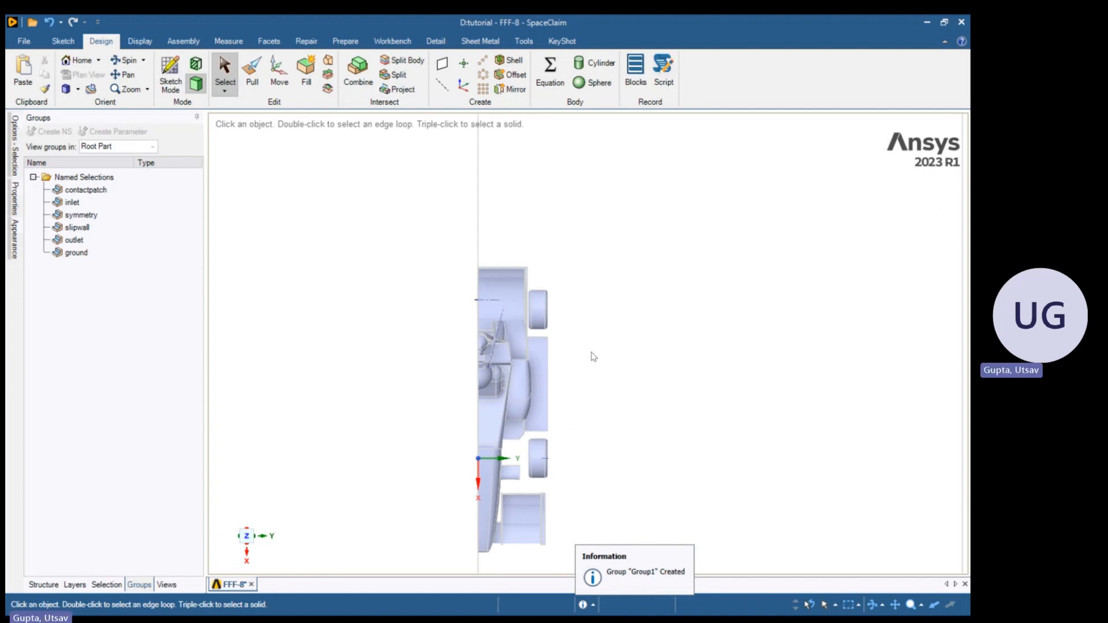
{"action": "scroll", "coordinate": [569, 468], "scroll_direction": "up", "scroll_amount": 5}
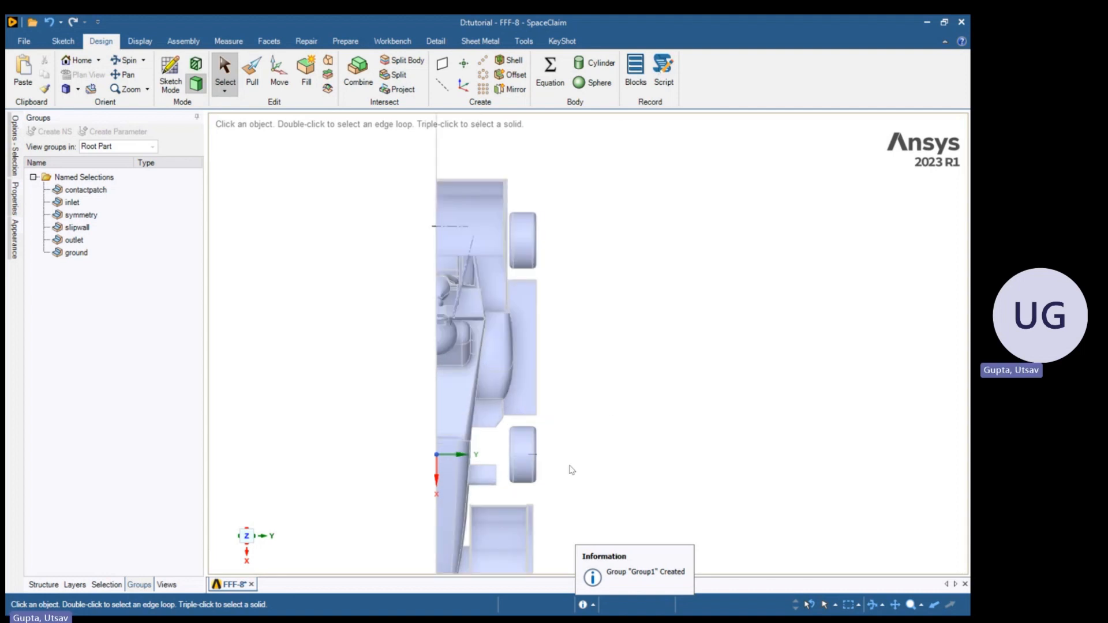
{"action": "scroll", "coordinate": [534, 466], "scroll_direction": "up", "scroll_amount": 1}
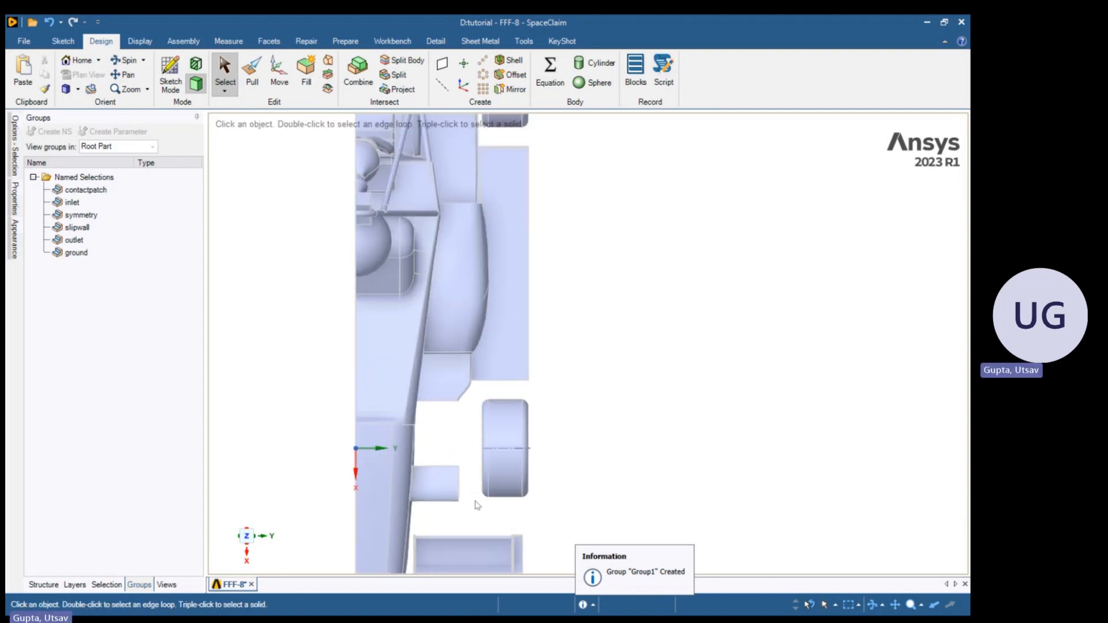
{"action": "key", "text": "ctrl"}
{"action": "left_click_drag", "start_coordinate": [476, 502], "coordinate": [551, 394], "text": "ctrl"}
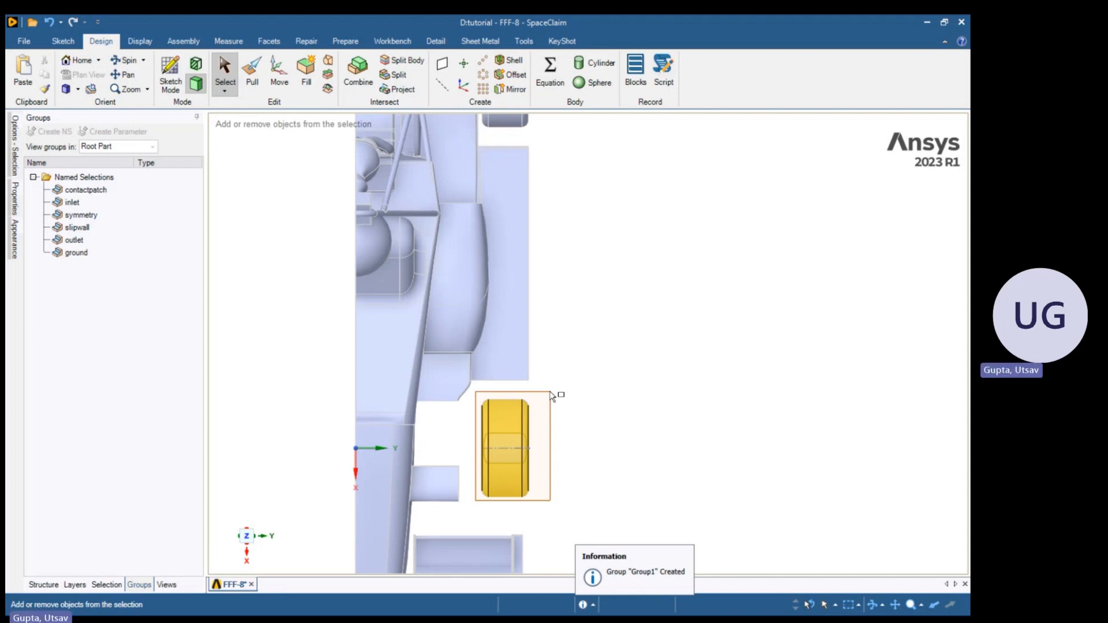
{"action": "left_click_drag", "start_coordinate": [551, 394], "coordinate": [551, 394], "text": "ctrl"}
{"action": "left_click", "coordinate": [634, 427]}
{"action": "left_click_drag", "start_coordinate": [560, 465], "coordinate": [553, 445]}
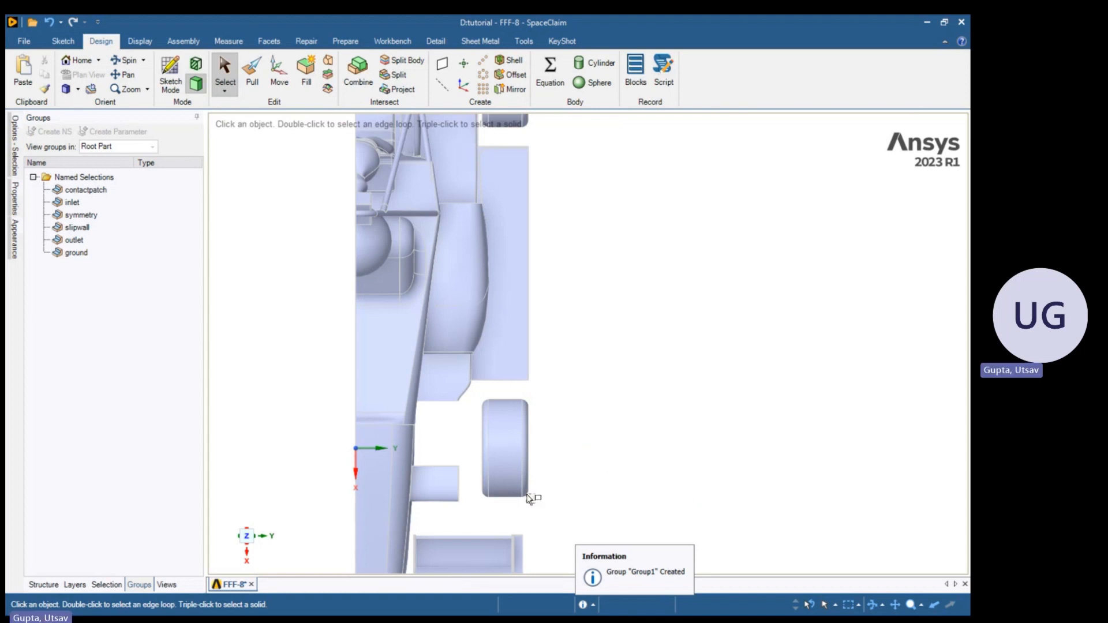
{"action": "left_click_drag", "start_coordinate": [535, 503], "coordinate": [567, 394]}
{"action": "left_click", "coordinate": [471, 515]}
{"action": "left_click", "coordinate": [605, 455]}
{"action": "left_click_drag", "start_coordinate": [466, 513], "coordinate": [451, 489]}
{"action": "left_click", "coordinate": [484, 524]}
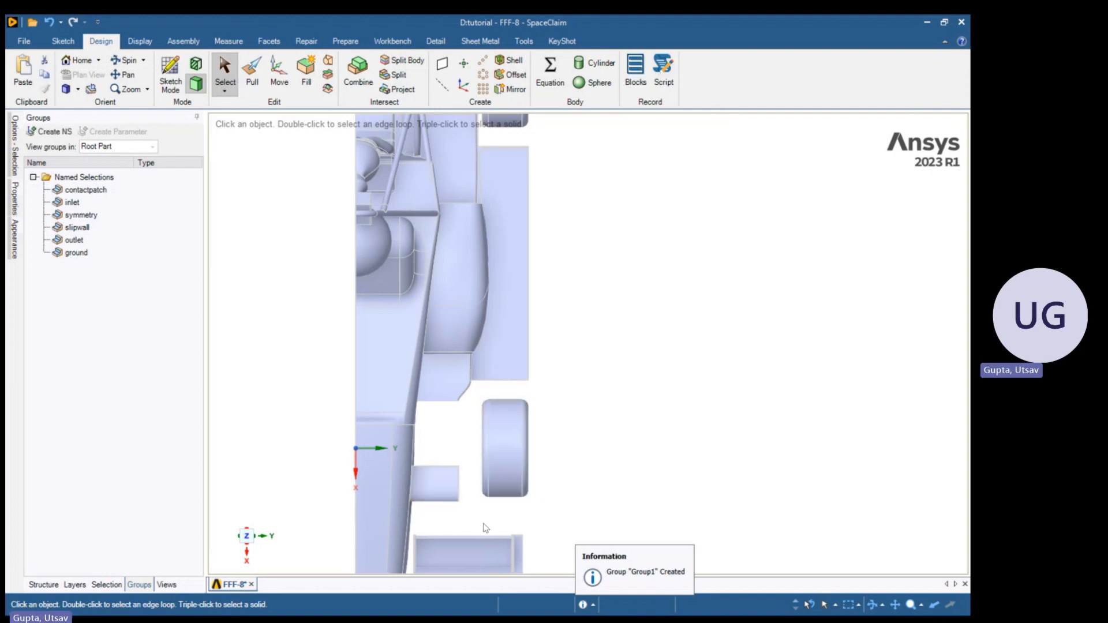
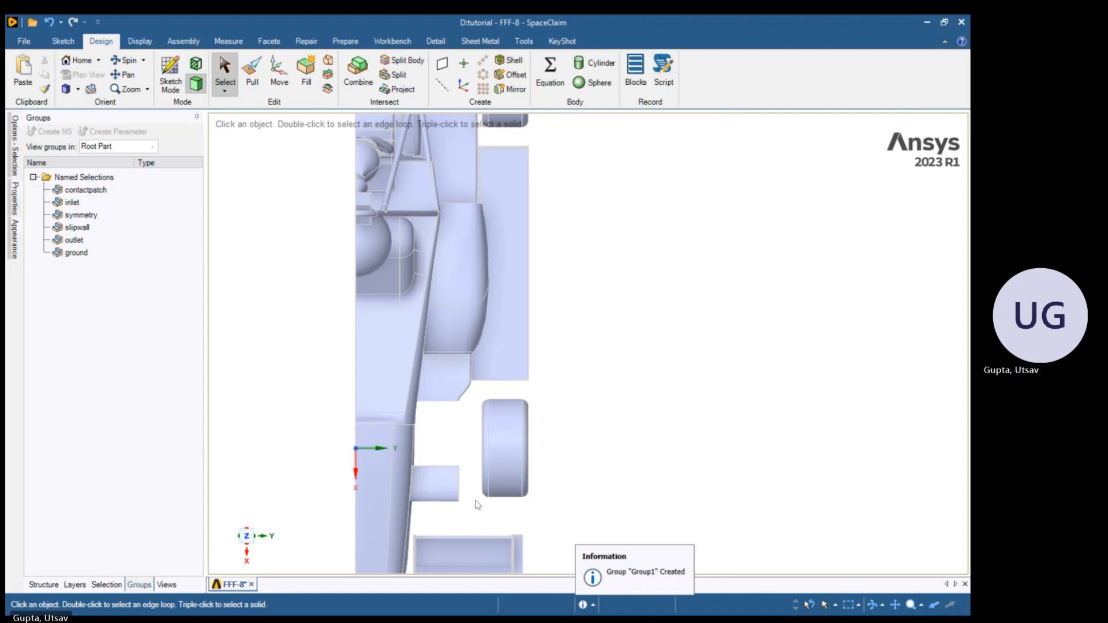
Create a named selection called fwheel from all the faces of the front wheel
{"action": "left_click_drag", "start_coordinate": [501, 490], "coordinate": [549, 394]}
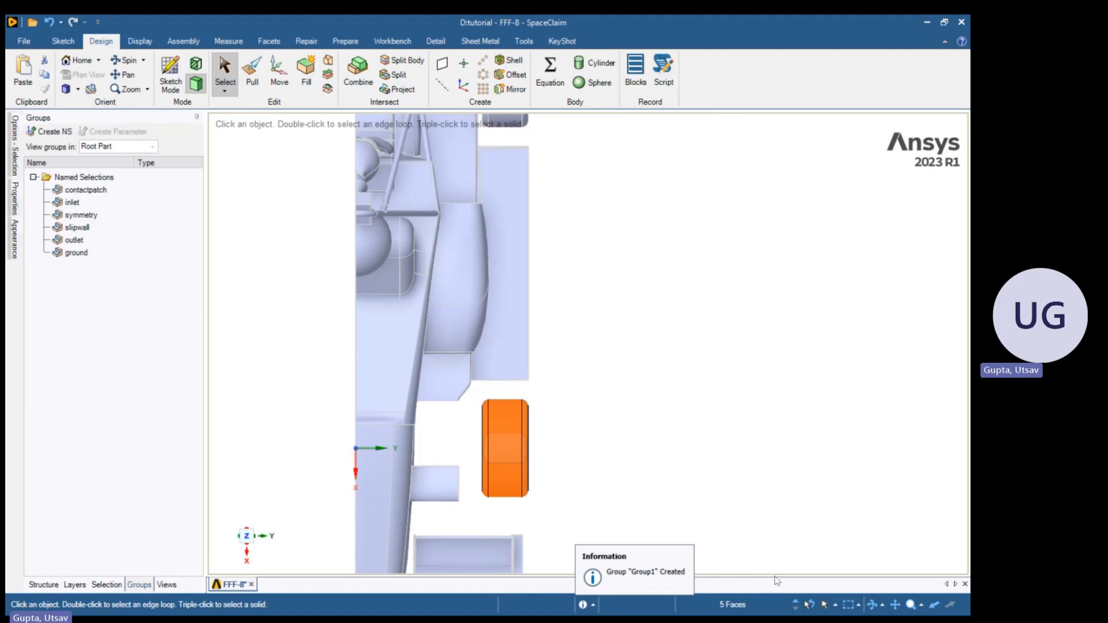
{"action": "key", "text": "ctrl"}
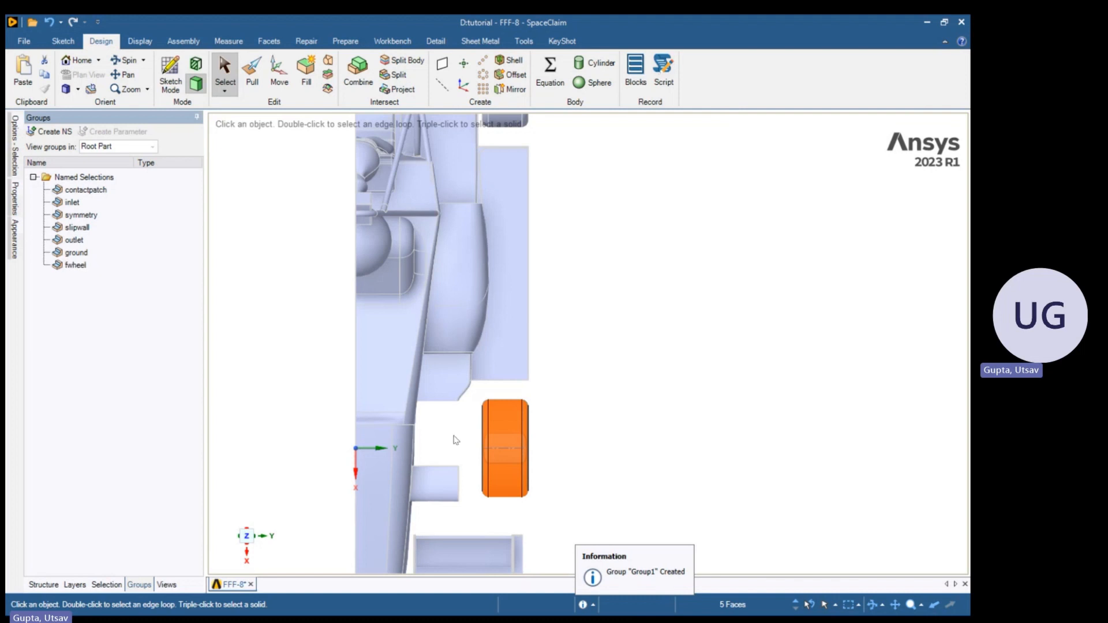
{"action": "left_click", "coordinate": [660, 460]}
Create a named selection called rwheel from all the faces of the rear wheel
{"action": "middle_click_drag", "start_coordinate": [553, 118], "coordinate": [534, 413], "text": "ctrl"}
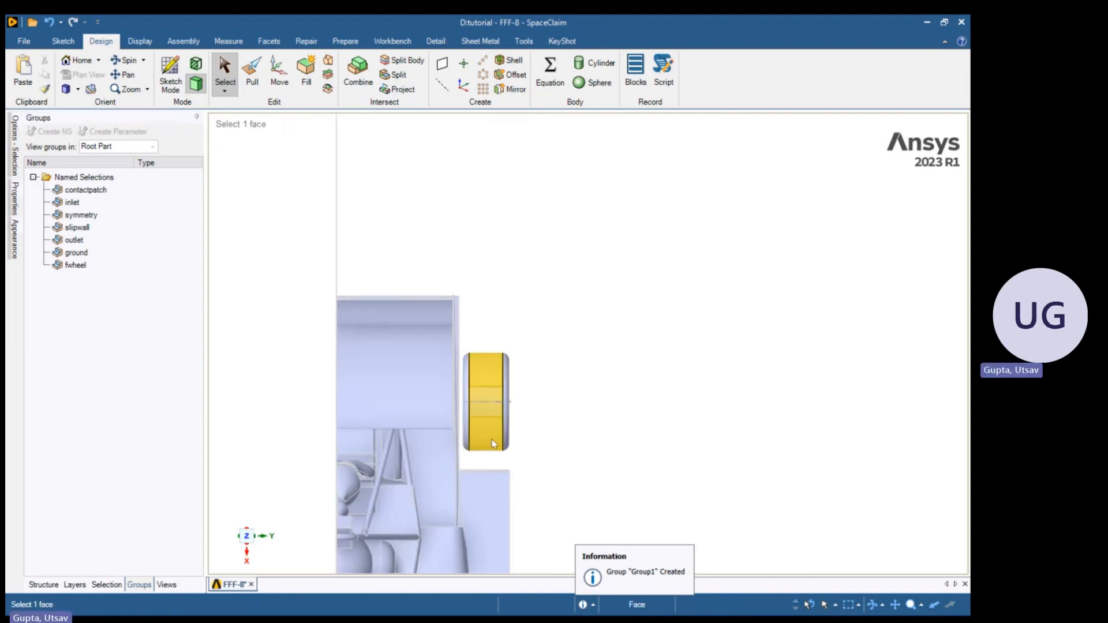
{"action": "scroll", "coordinate": [492, 444], "scroll_direction": "up", "scroll_amount": 4}
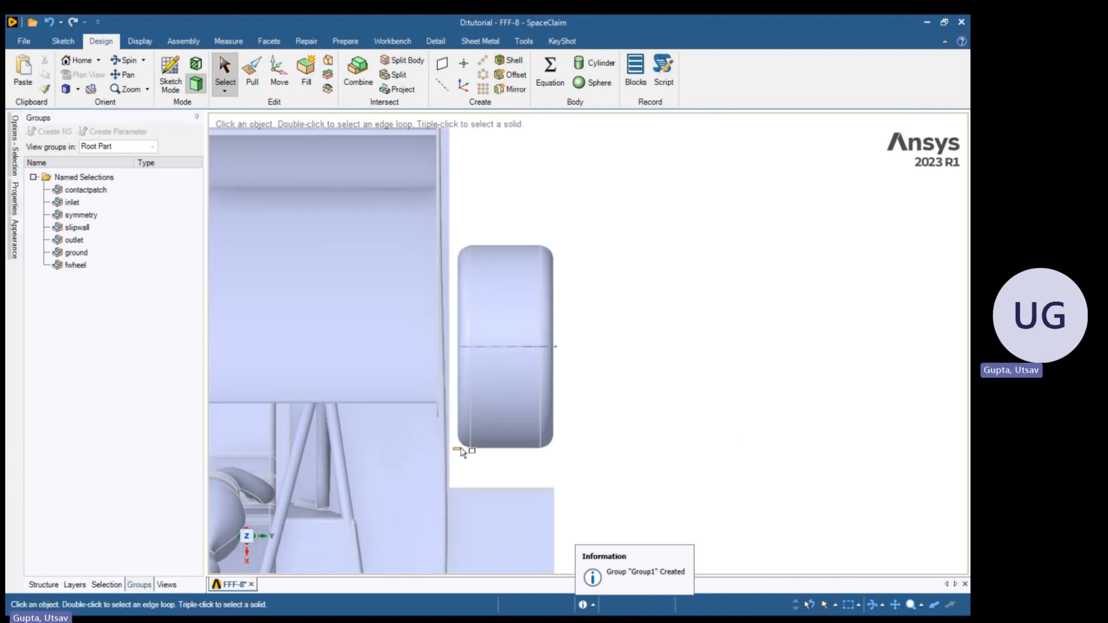
{"action": "left_click_drag", "start_coordinate": [527, 397], "coordinate": [578, 239]}
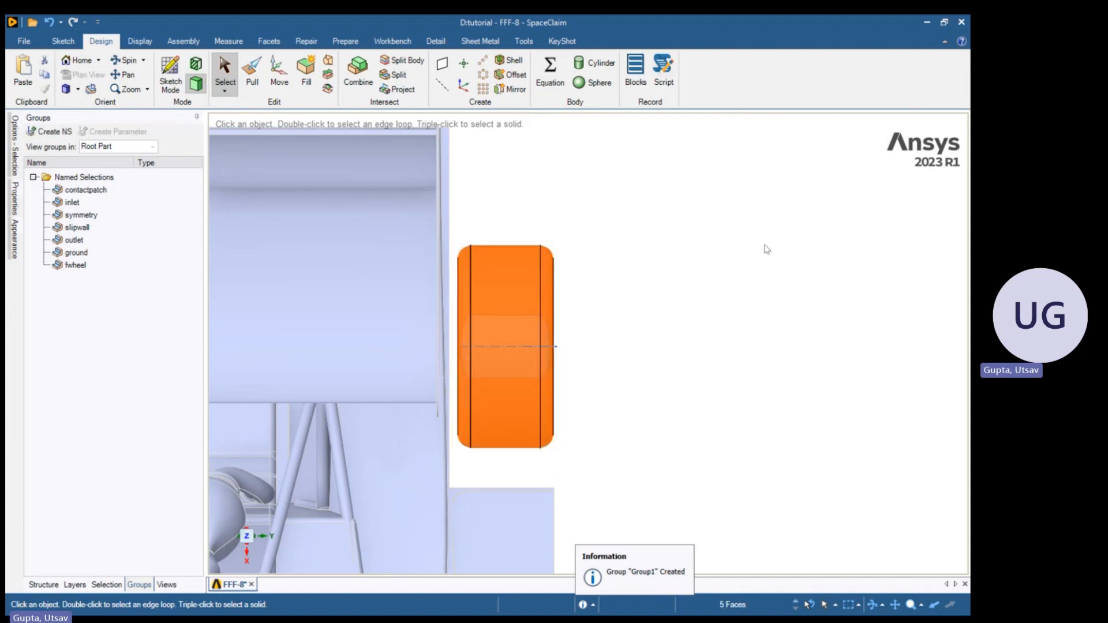
{"action": "type", "text": "rwheel"}
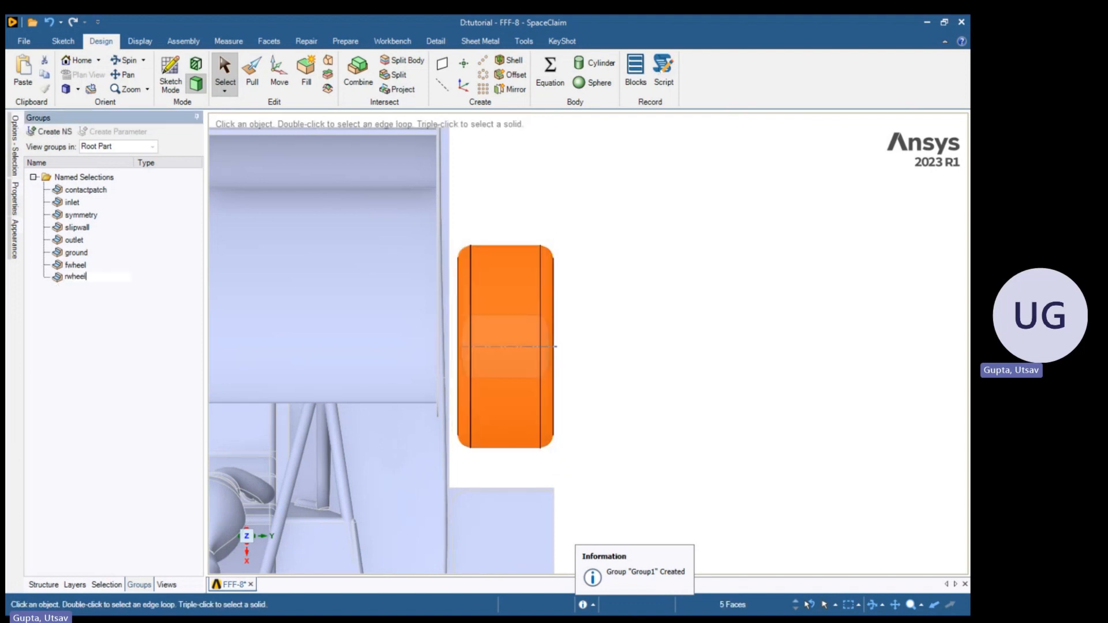
{"action": "scroll", "coordinate": [673, 411], "scroll_direction": "down", "scroll_amount": 8}
{"action": "middle_click_drag", "start_coordinate": [768, 425], "coordinate": [671, 242], "text": "shift"}
{"action": "left_click", "coordinate": [670, 344]}
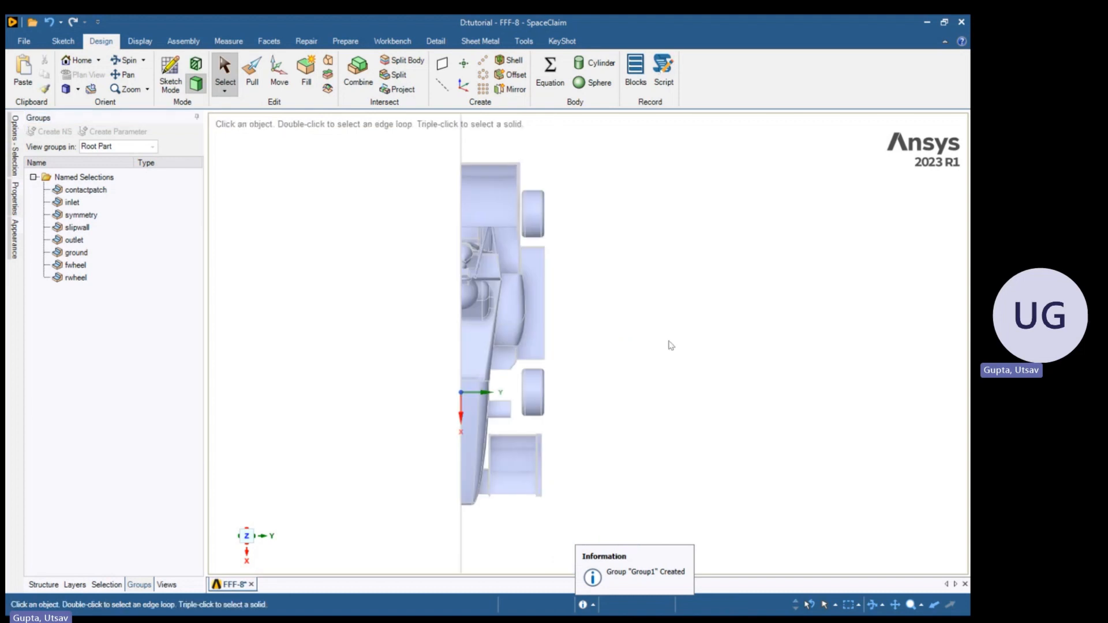
Hide the fwheel and rwheel named selections
{"action": "left_click", "coordinate": [86, 265]}
{"action": "left_click", "coordinate": [86, 278], "text": "ctrl"}
{"action": "right_click", "coordinate": [108, 272]}
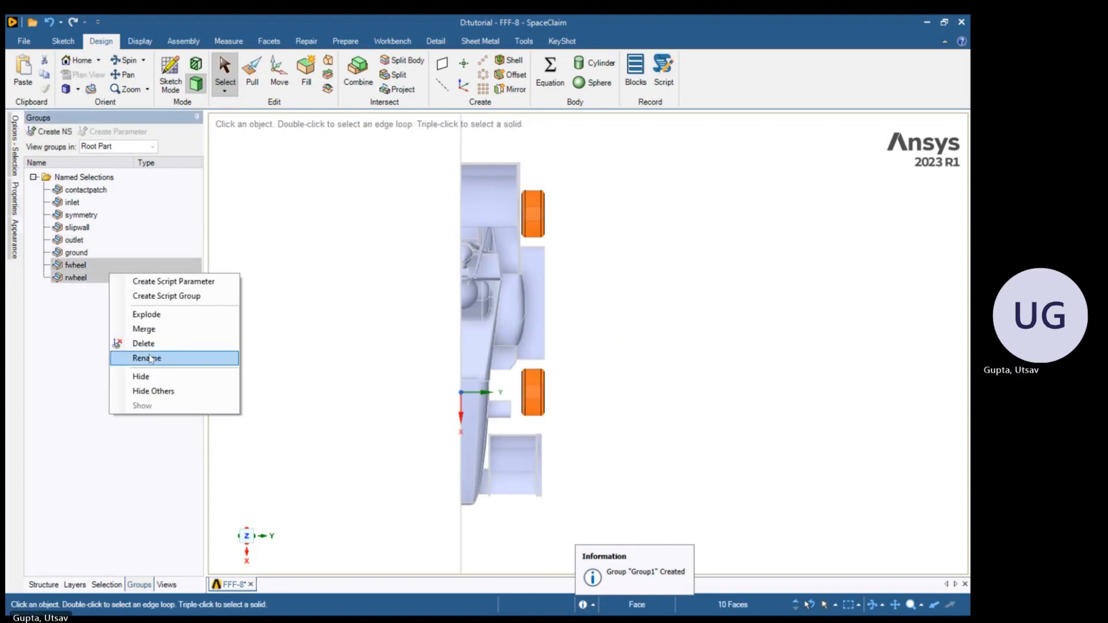
{"action": "left_click", "coordinate": [637, 383]}
Create a named selection called endplate from the faces of the front wing's outer and inner endplates
{"action": "scroll", "coordinate": [626, 448], "scroll_direction": "up", "scroll_amount": 10}
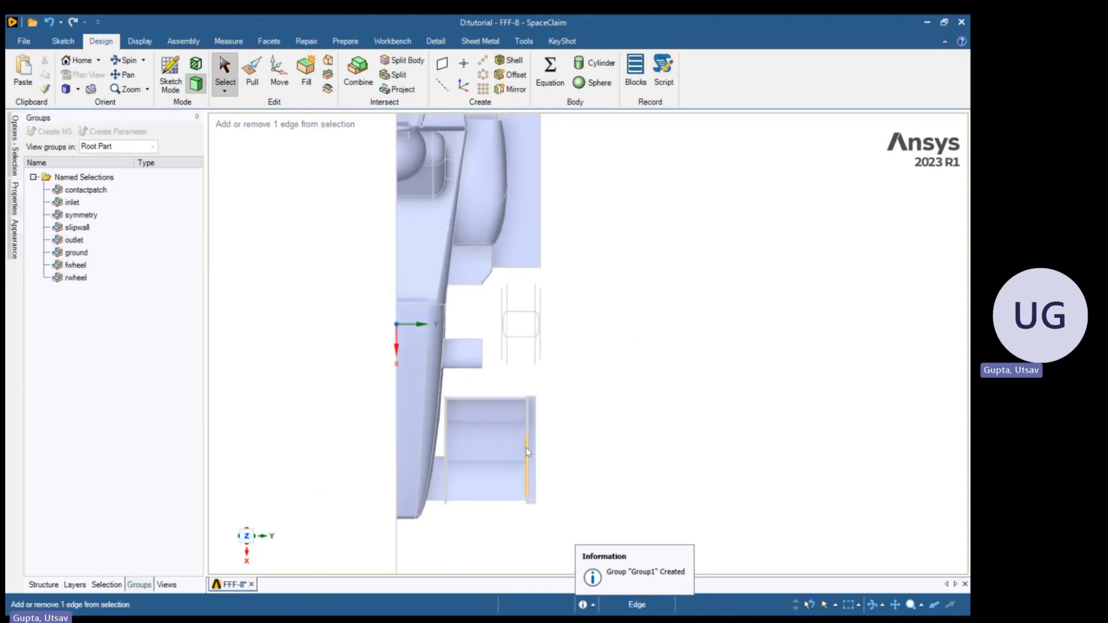
{"action": "middle_click_drag", "start_coordinate": [530, 442], "coordinate": [570, 365], "text": "shift"}
{"action": "scroll", "coordinate": [580, 425], "scroll_direction": "down", "scroll_amount": 1}
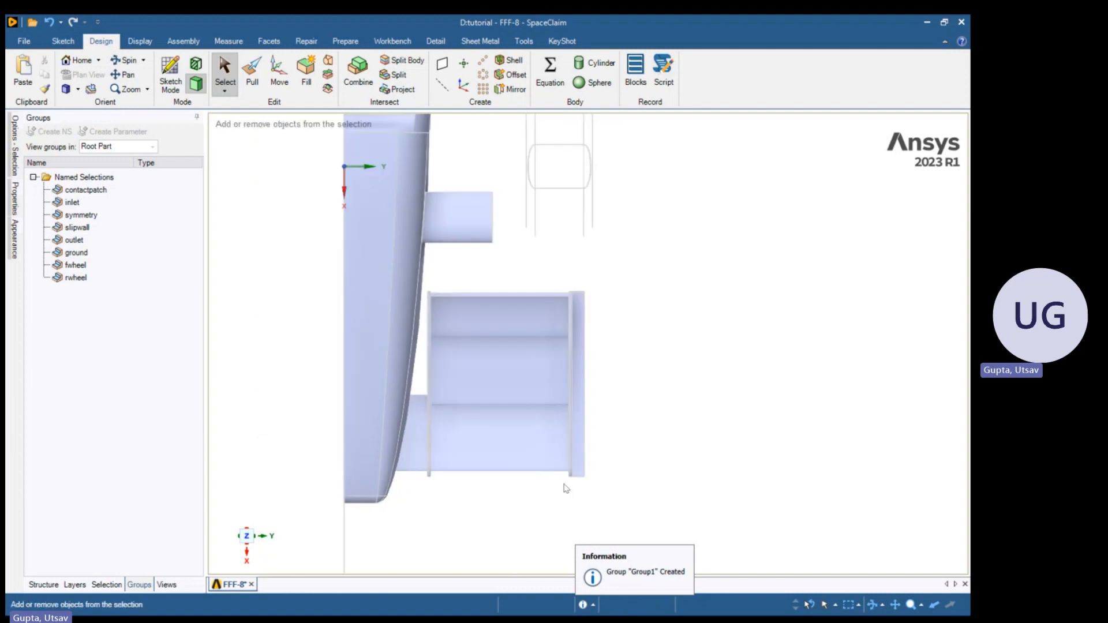
{"action": "left_click_drag", "start_coordinate": [564, 487], "coordinate": [626, 277]}
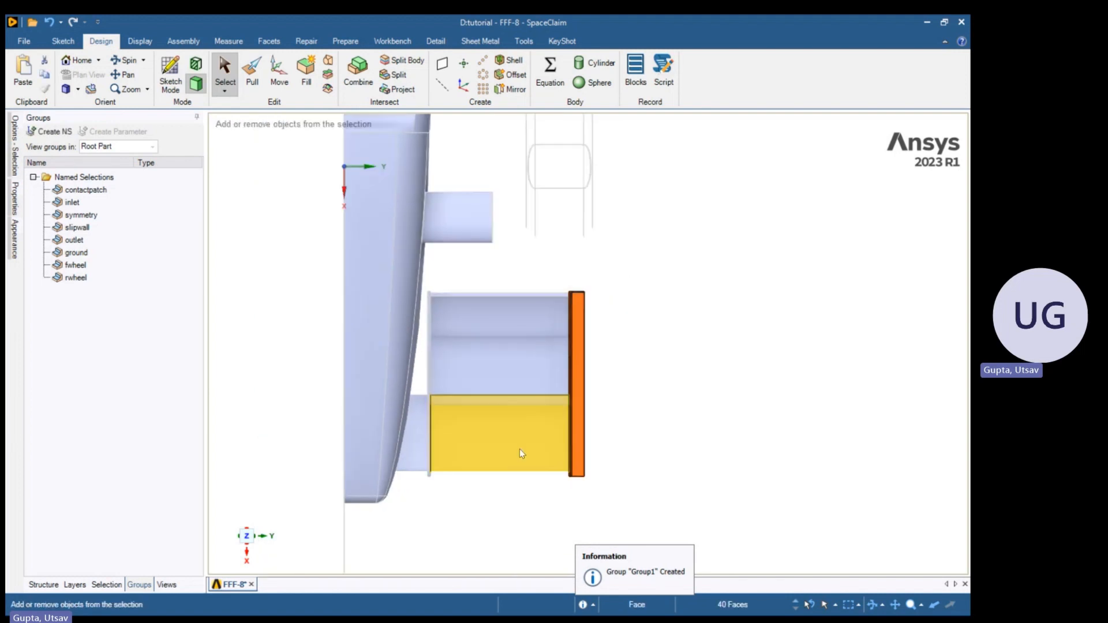
{"action": "left_click_drag", "start_coordinate": [423, 494], "coordinate": [453, 281], "text": "ctrl"}
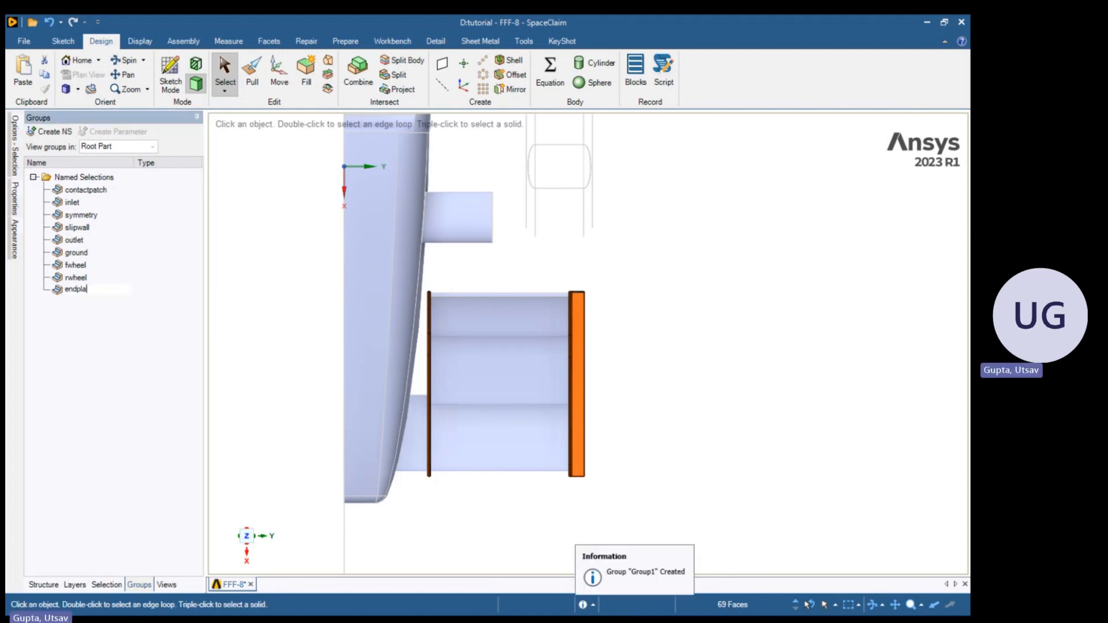
Hide the endplate named selection and clear the current selection
{"action": "right_click", "coordinate": [119, 291]}
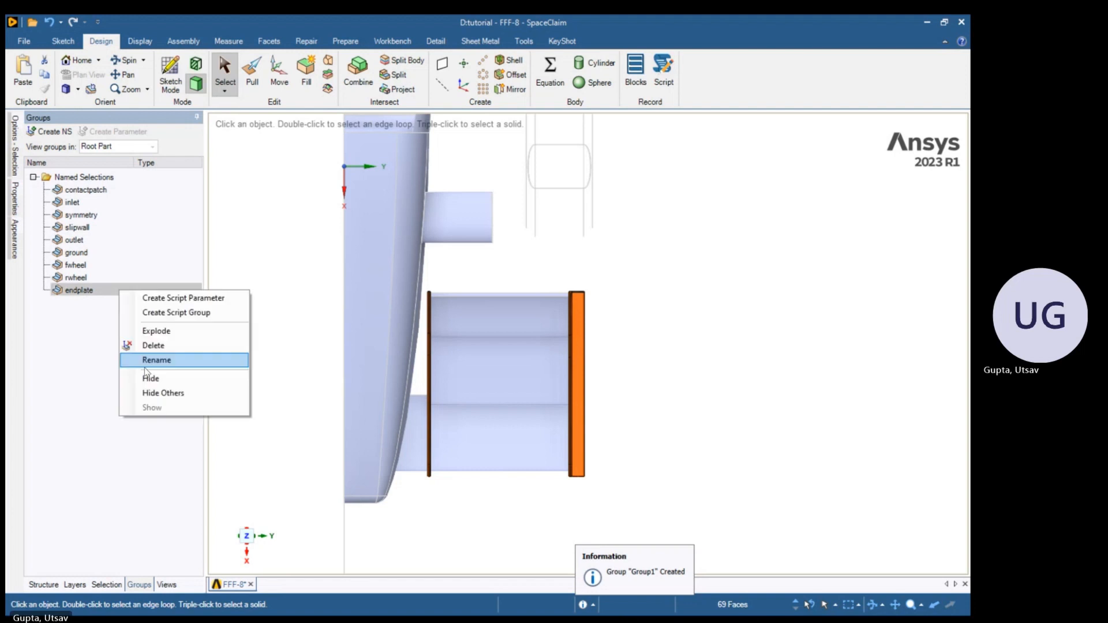
{"action": "left_click", "coordinate": [147, 382]}
{"action": "left_click", "coordinate": [873, 383]}
{"action": "scroll", "coordinate": [615, 399], "scroll_direction": "down", "scroll_amount": 3}
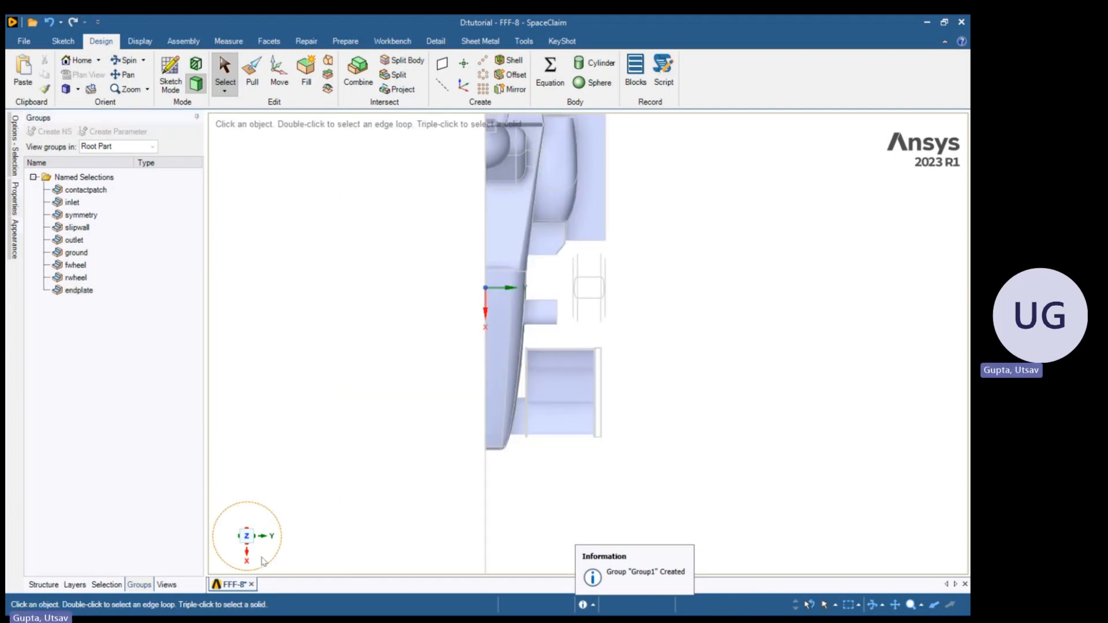
{"action": "scroll", "coordinate": [565, 466], "scroll_direction": "down", "scroll_amount": 1}
{"action": "scroll", "coordinate": [537, 384], "scroll_direction": "up", "scroll_amount": 2}
{"action": "left_click", "coordinate": [562, 407]}
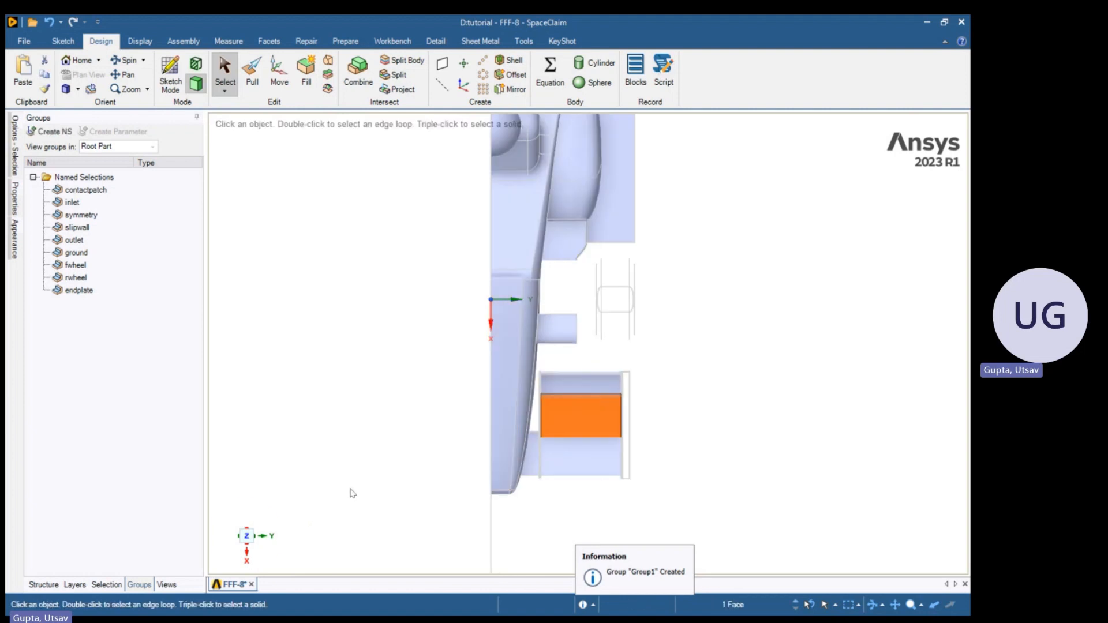
{"action": "left_click", "coordinate": [247, 551]}
{"action": "left_click", "coordinate": [670, 484]}
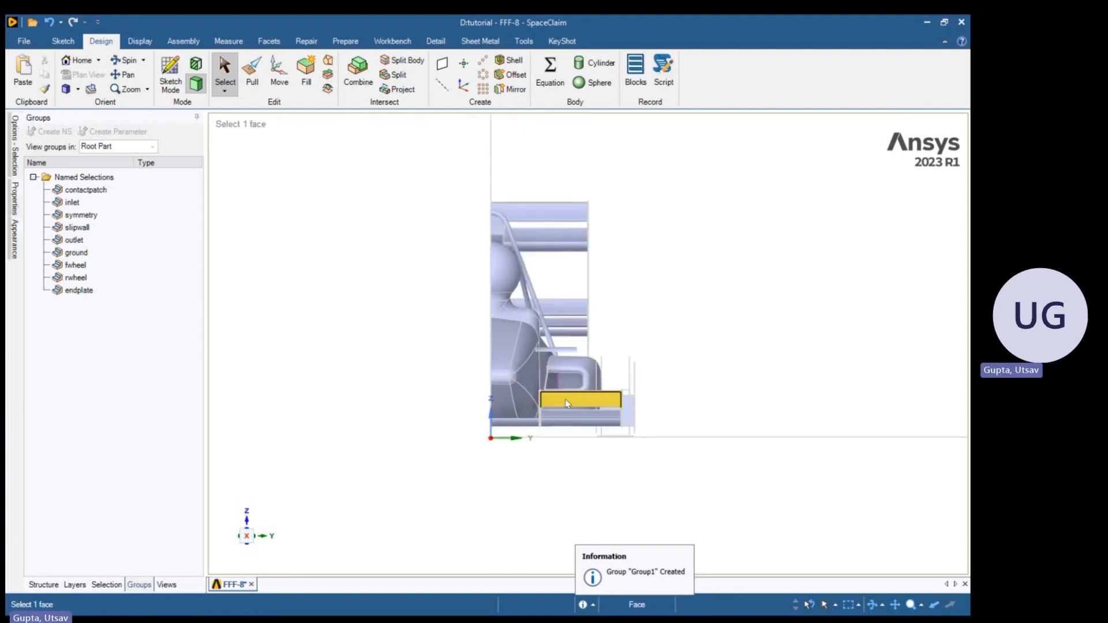
{"action": "middle_click_drag", "start_coordinate": [569, 411], "coordinate": [571, 443]}
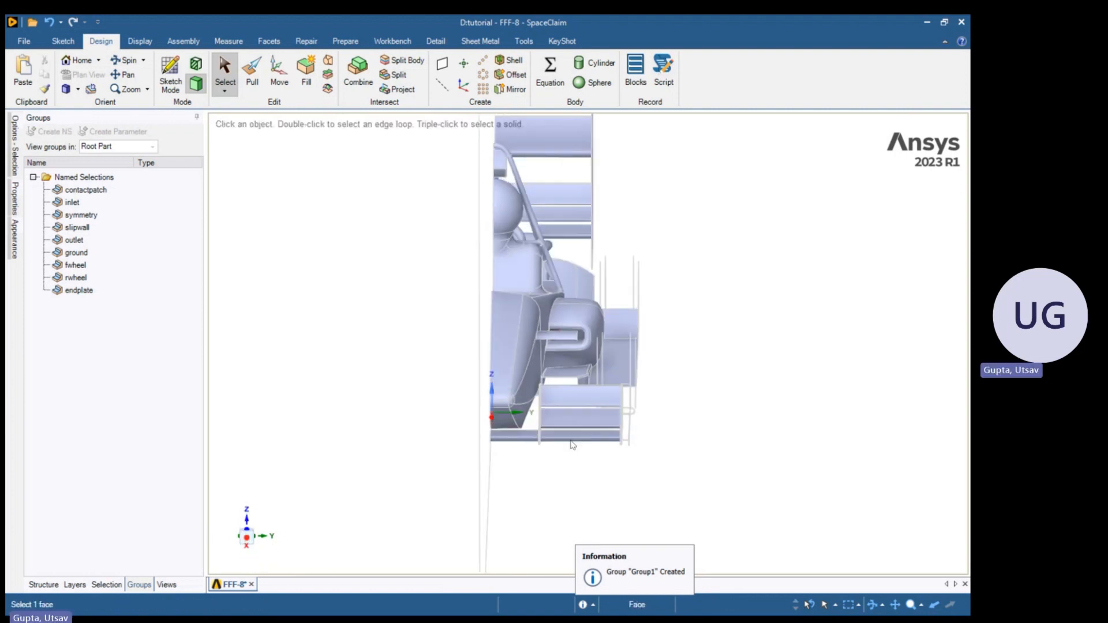
{"action": "left_click", "coordinate": [571, 421]}
{"action": "left_click", "coordinate": [256, 548]}
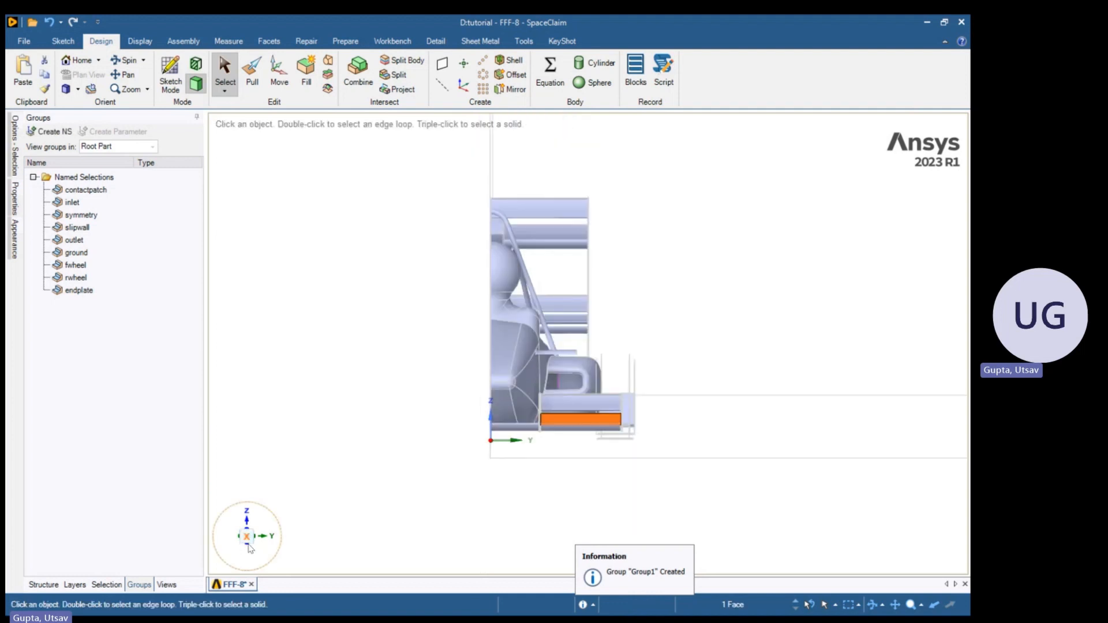
{"action": "left_click", "coordinate": [645, 472]}
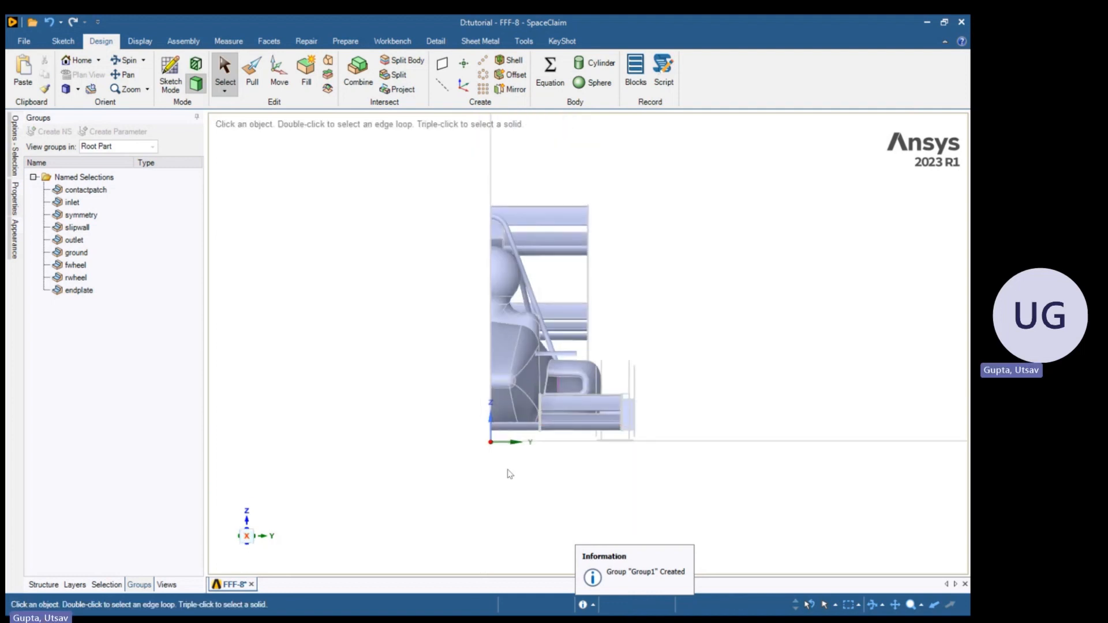
{"action": "left_click", "coordinate": [263, 541]}
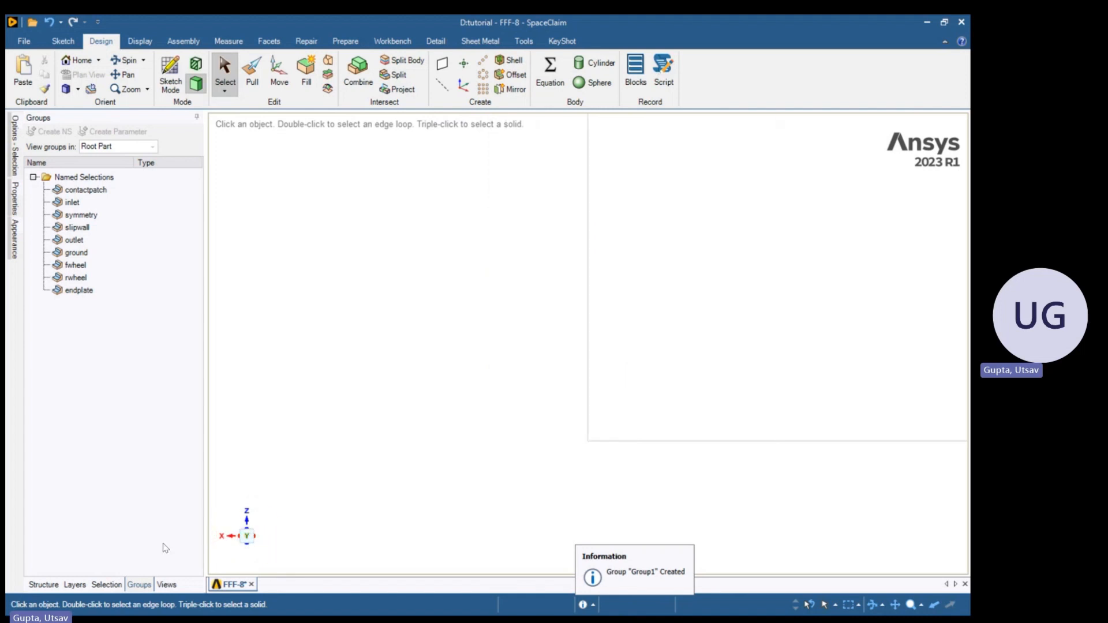
{"action": "scroll", "coordinate": [678, 465], "scroll_direction": "down", "scroll_amount": 2}
{"action": "middle_click_drag", "start_coordinate": [754, 463], "coordinate": [586, 480], "text": "ctrl"}
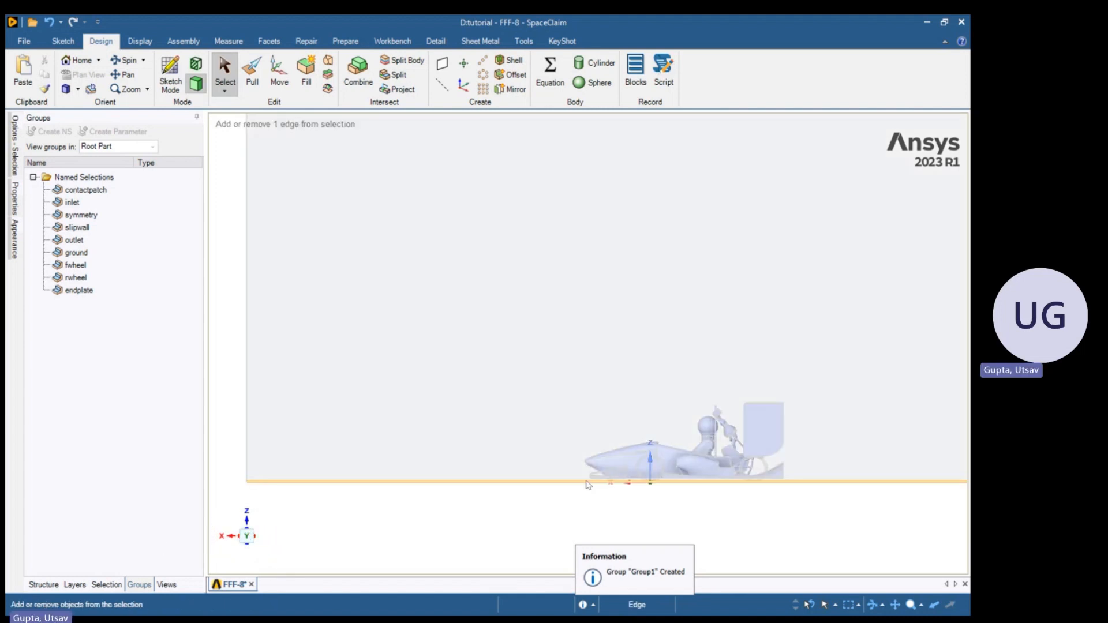
{"action": "scroll", "coordinate": [587, 483], "scroll_direction": "up", "scroll_amount": 5}
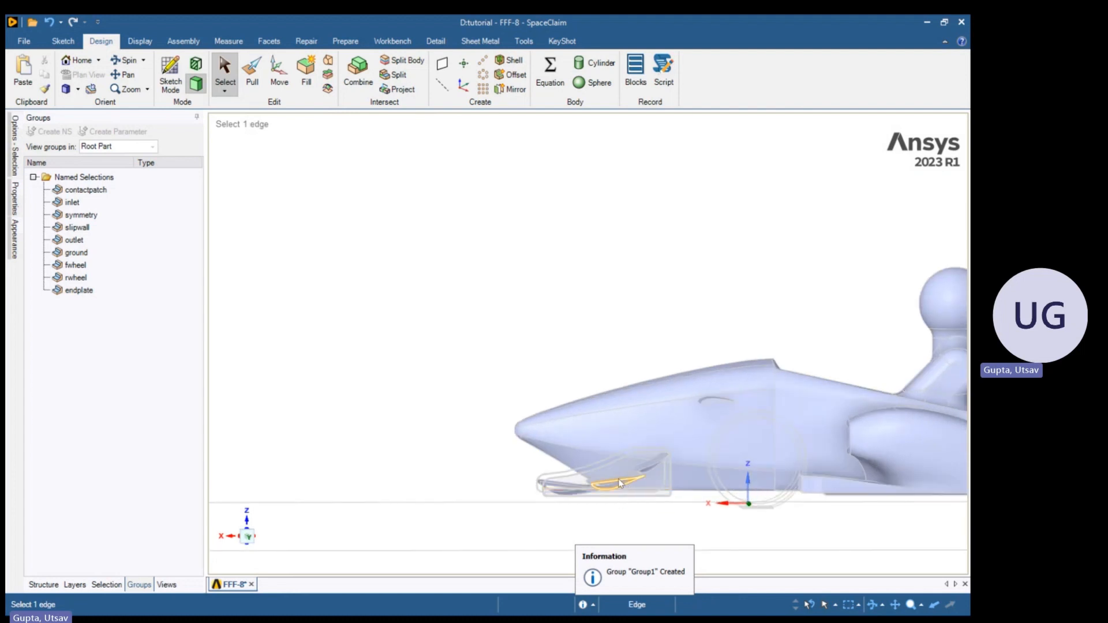
{"action": "double_click", "coordinate": [620, 483]}
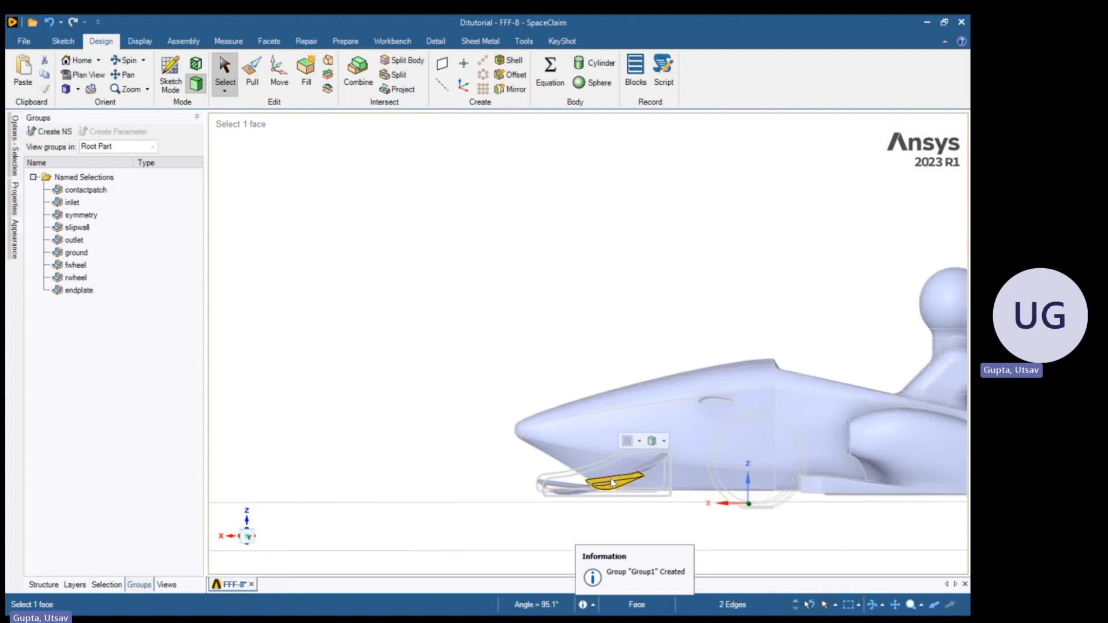
{"action": "left_click", "coordinate": [610, 483]}
{"action": "left_click", "coordinate": [473, 513]}
{"action": "scroll", "coordinate": [475, 515], "scroll_direction": "down", "scroll_amount": 3}
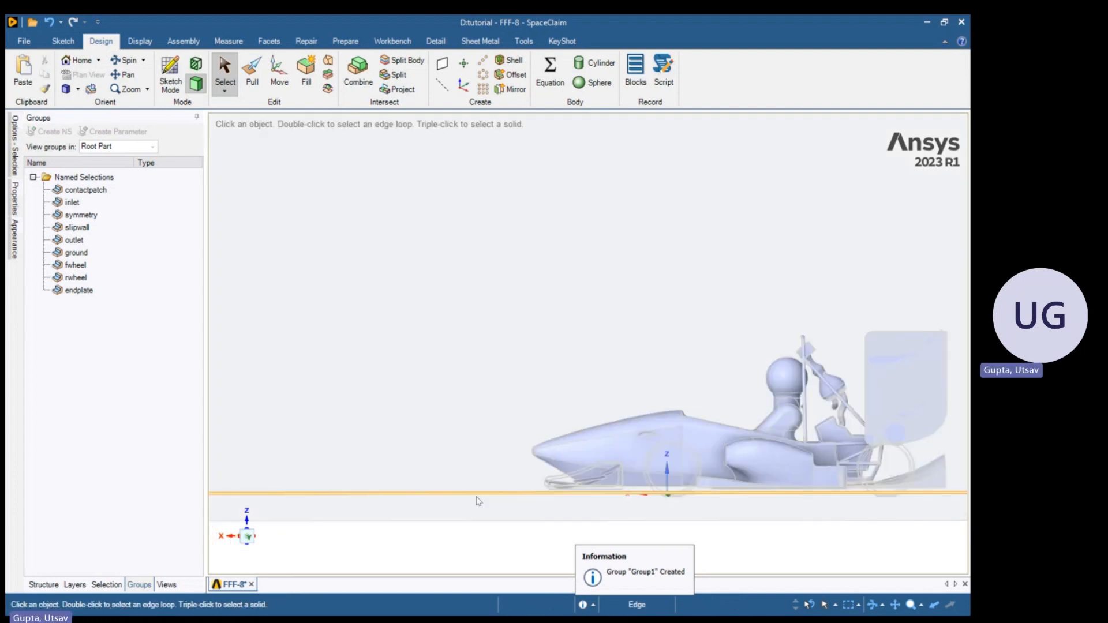
{"action": "scroll", "coordinate": [590, 483], "scroll_direction": "up", "scroll_amount": 5}
{"action": "left_click", "coordinate": [590, 482]}
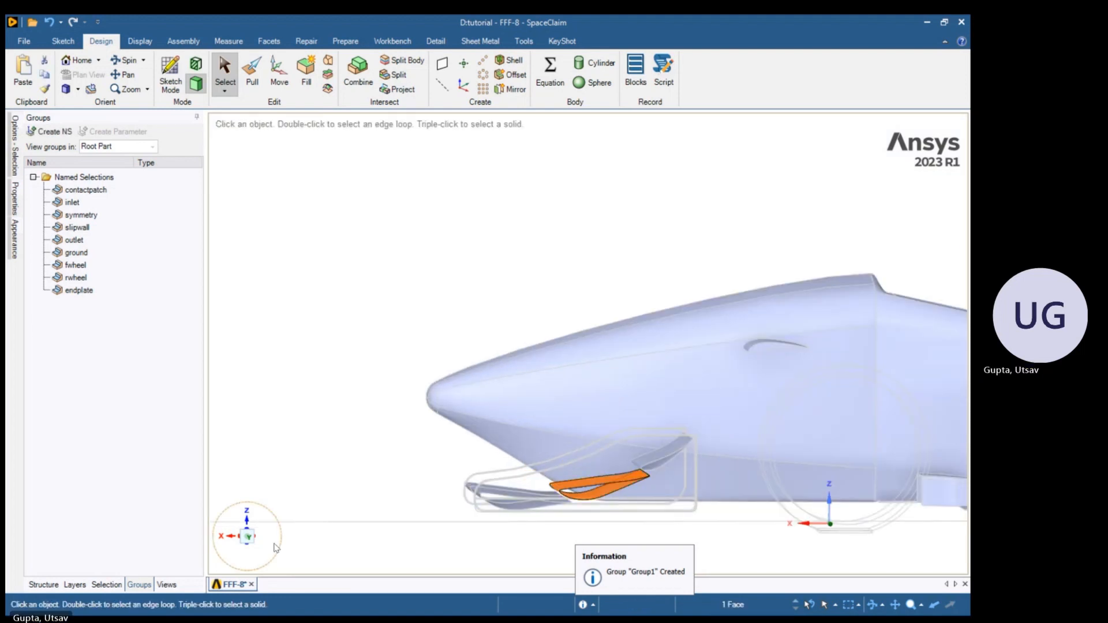
{"action": "left_click", "coordinate": [233, 540]}
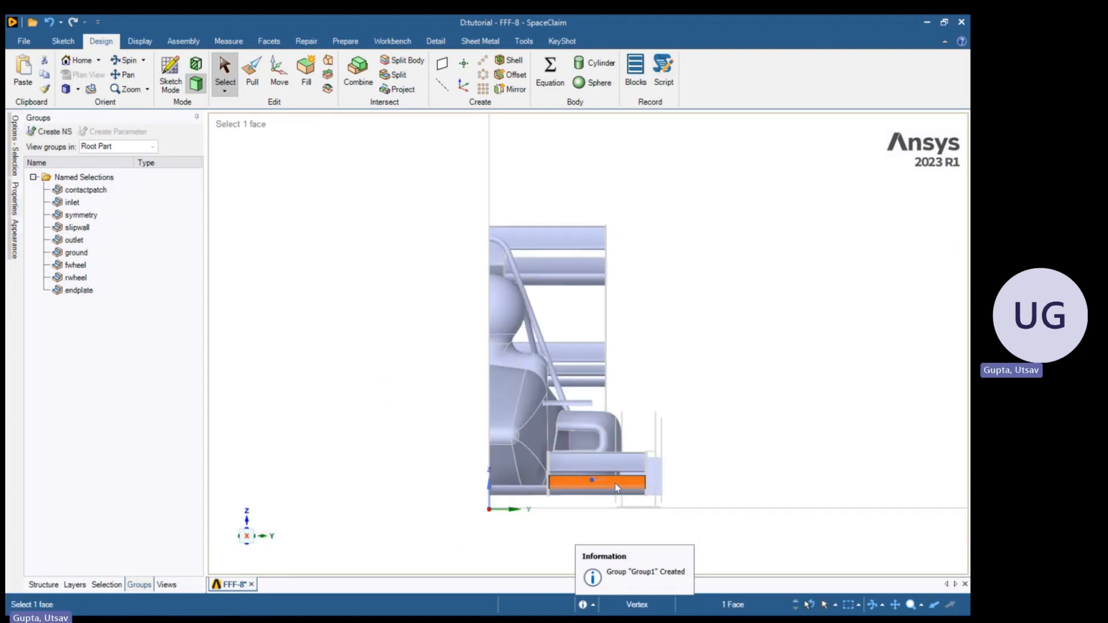
{"action": "left_click", "coordinate": [652, 488]}
{"action": "left_click", "coordinate": [677, 496]}
Create a named selection called rendplate from all the faces of the rear wing's endplate
{"action": "scroll", "coordinate": [618, 473], "scroll_direction": "up", "scroll_amount": 2}
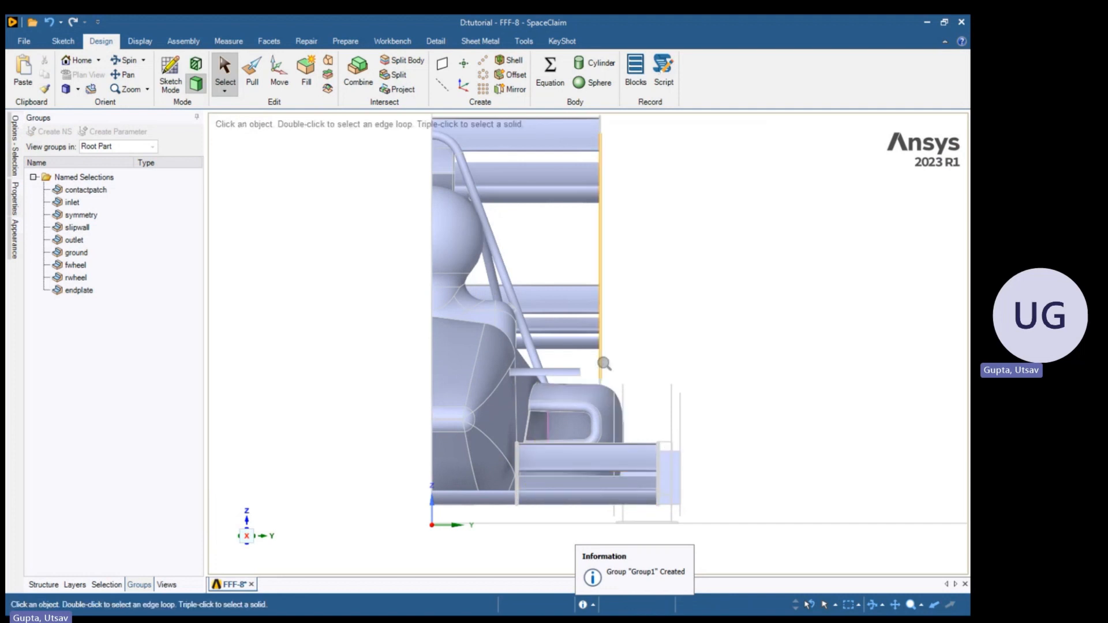
{"action": "scroll", "coordinate": [601, 367], "scroll_direction": "up", "scroll_amount": 1}
{"action": "middle_click_drag", "start_coordinate": [595, 409], "coordinate": [606, 440], "text": "ctrl"}
{"action": "scroll", "coordinate": [602, 450], "scroll_direction": "down", "scroll_amount": 2}
{"action": "middle_click_drag", "start_coordinate": [583, 265], "coordinate": [564, 431], "text": "ctrl"}
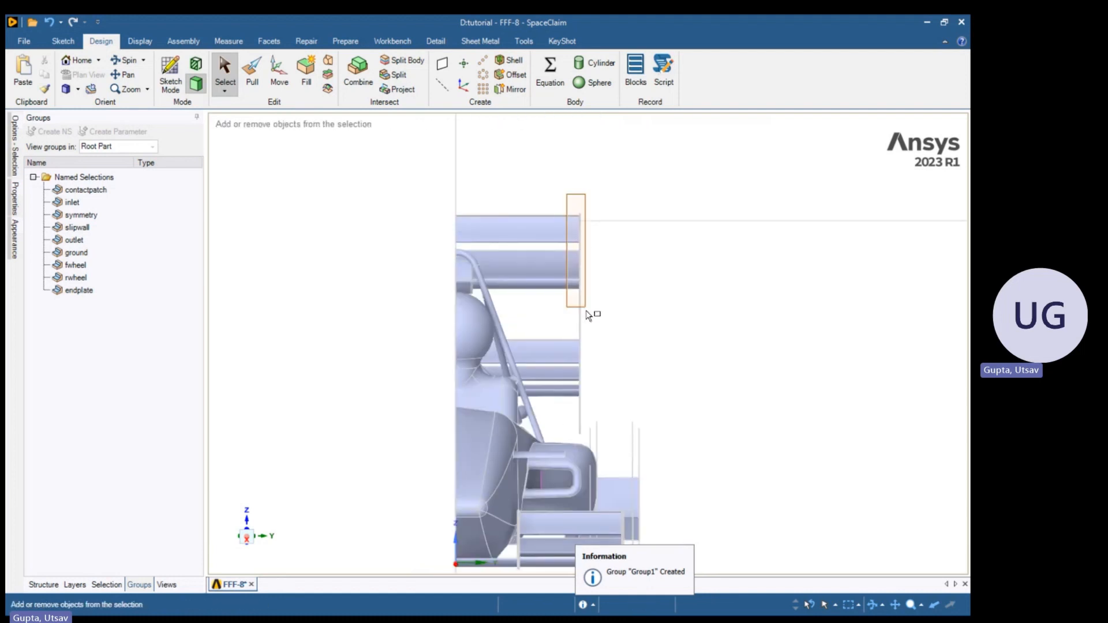
{"action": "left_click_drag", "start_coordinate": [586, 311], "coordinate": [600, 441]}
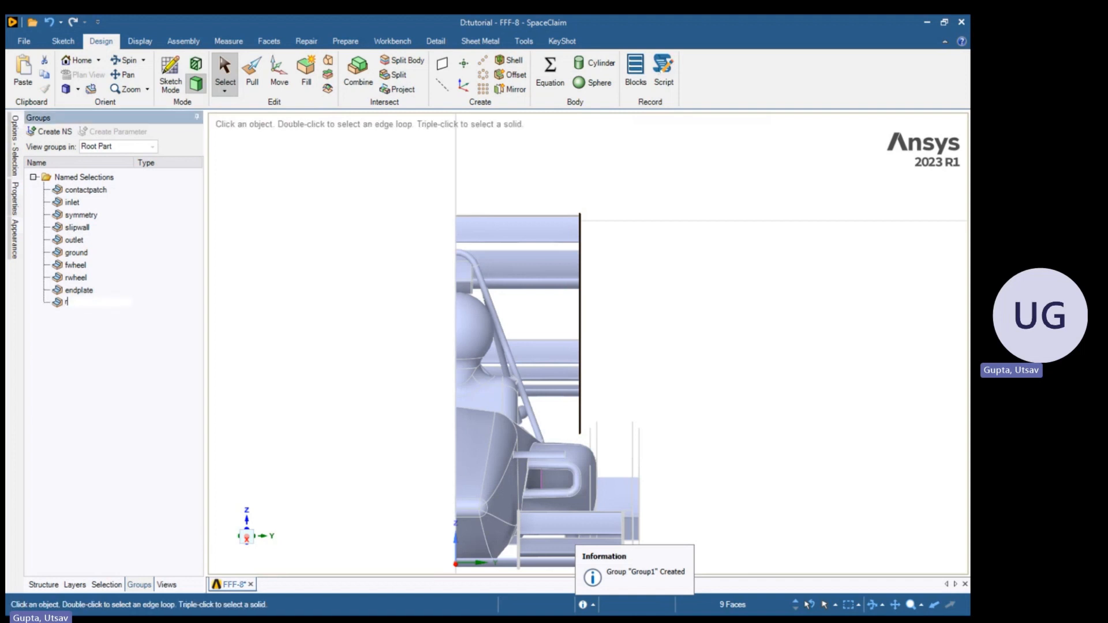
{"action": "type", "text": "rendplate"}
{"action": "key", "text": "Return"}
Hide the rendplate named selection and clear the current selection
{"action": "right_click", "coordinate": [112, 305]}
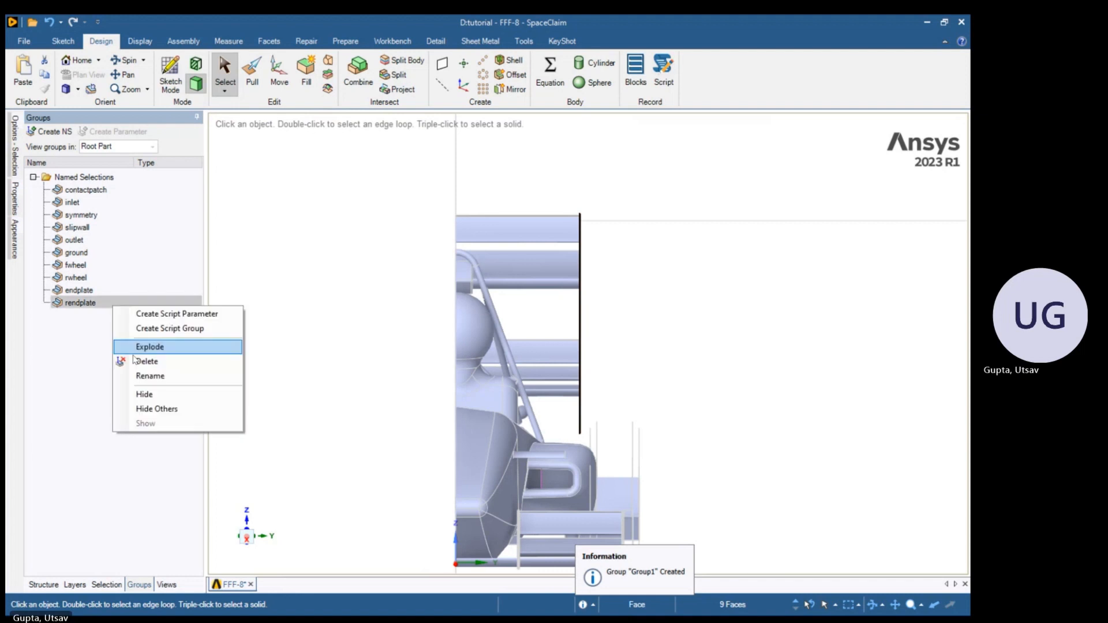
{"action": "left_click", "coordinate": [148, 392]}
{"action": "left_click", "coordinate": [766, 363]}
{"action": "scroll", "coordinate": [826, 393], "scroll_direction": "down", "scroll_amount": 2}
{"action": "middle_click_drag", "start_coordinate": [799, 348], "coordinate": [789, 176], "text": "shift"}
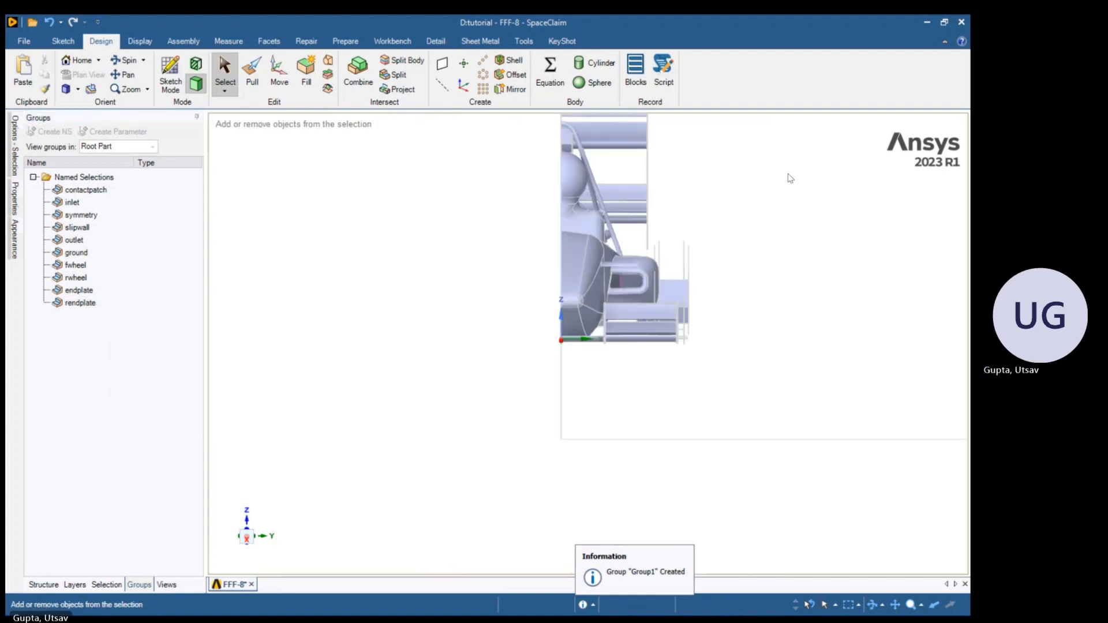
{"action": "scroll", "coordinate": [591, 395], "scroll_direction": "up", "scroll_amount": 3}
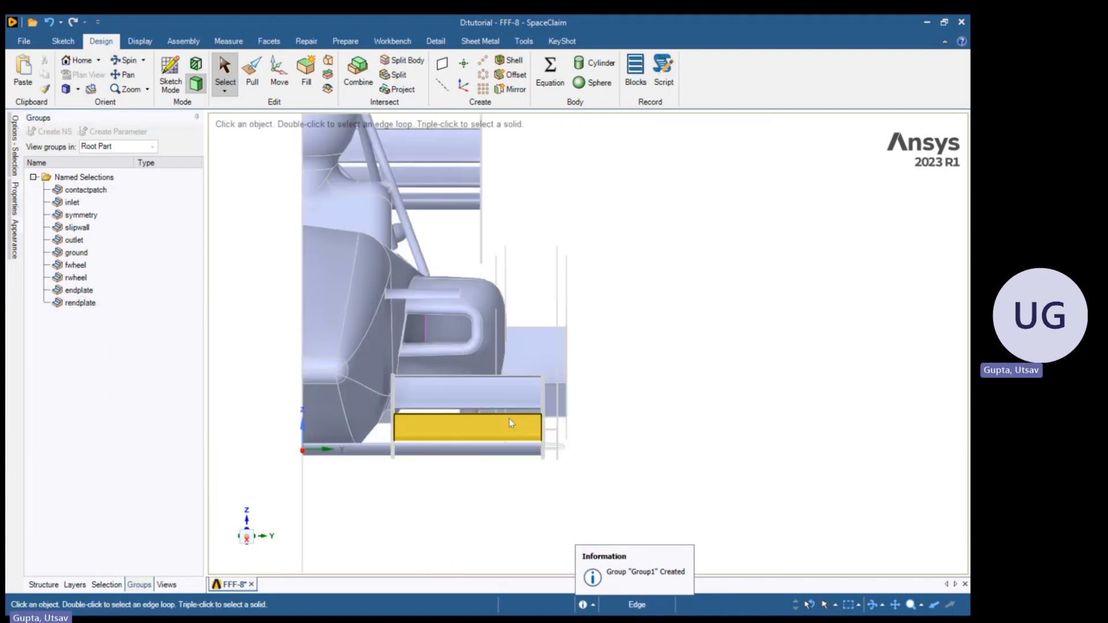
{"action": "left_click", "coordinate": [509, 418]}
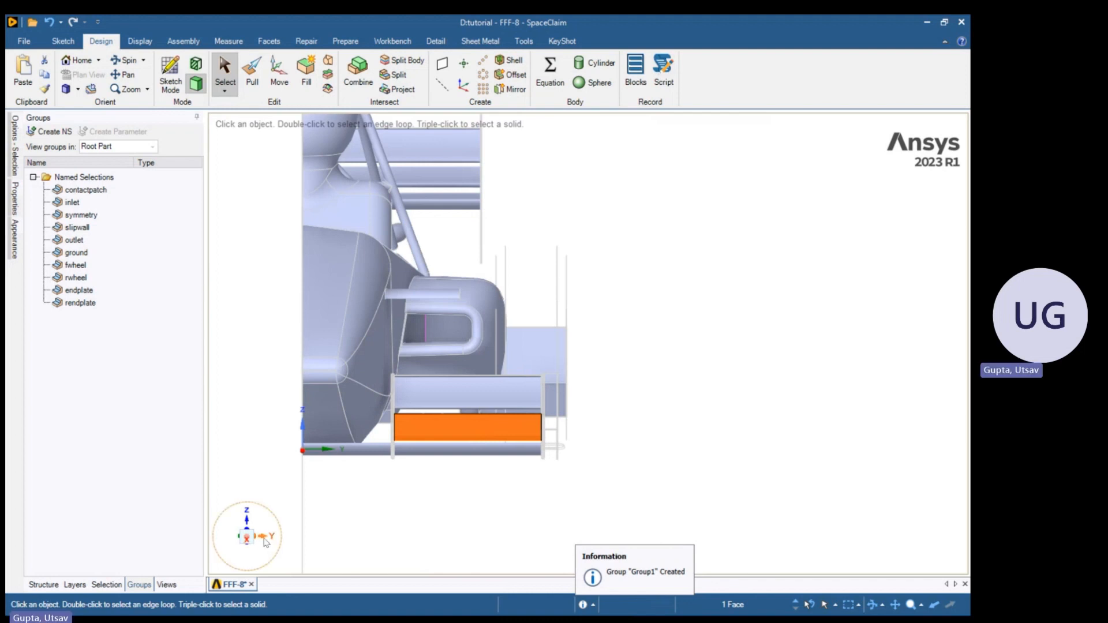
{"action": "left_click", "coordinate": [264, 540]}
{"action": "left_click", "coordinate": [462, 437]}
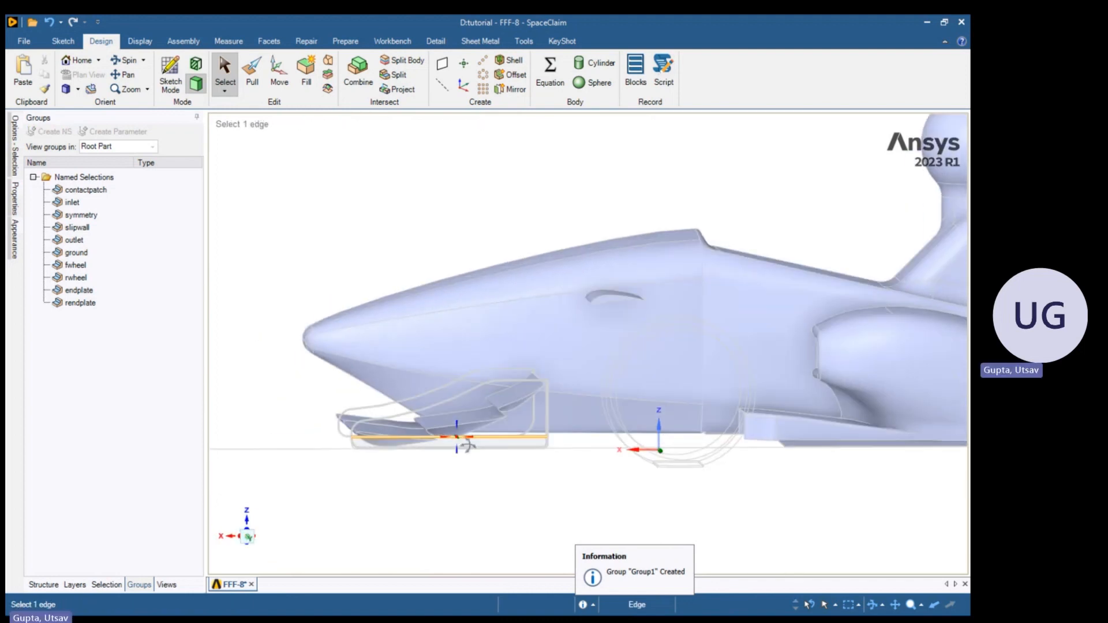
Create a named selection called wing1 from the front wing's two foremost element faces and the middle element's face
{"action": "mouse_move", "coordinate": [468, 445]}
{"action": "middle_mouse_down"}
{"action": "mouse_move", "coordinate": [526, 453]}
{"action": "mouse_move", "coordinate": [491, 440]}
{"action": "mouse_move", "coordinate": [485, 456]}
{"action": "middle_mouse_up"}
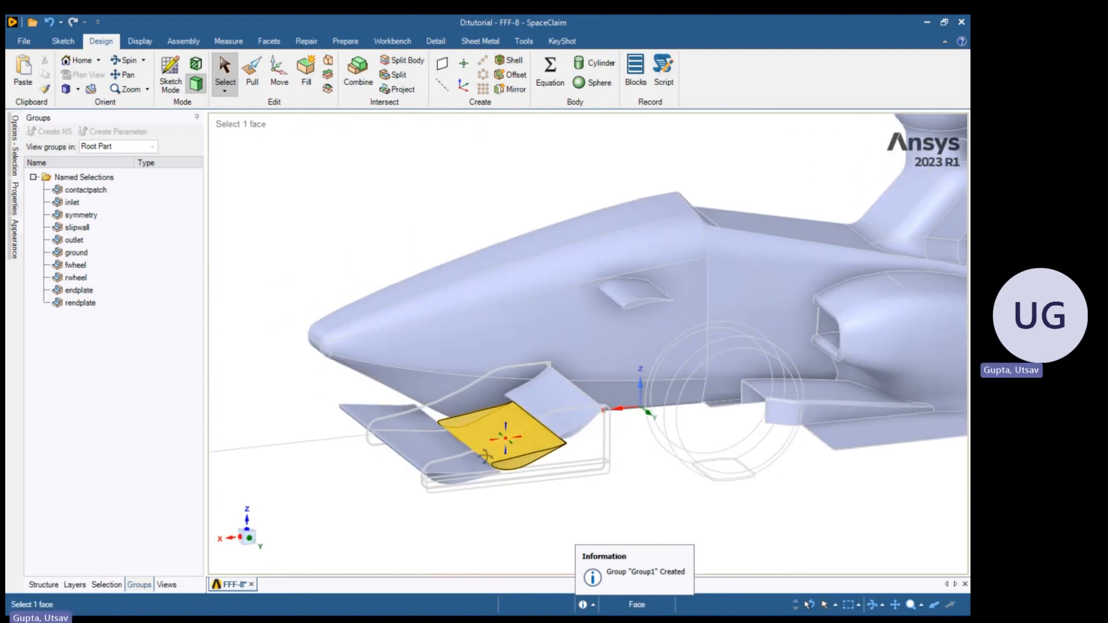
{"action": "scroll", "coordinate": [453, 454], "scroll_direction": "up", "scroll_amount": 5}
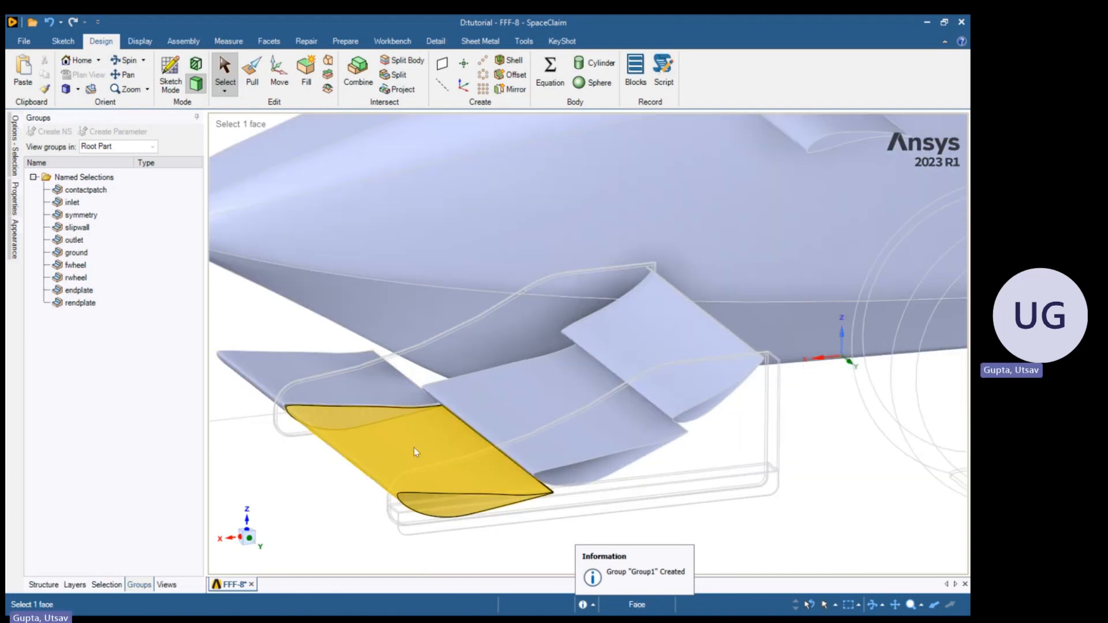
{"action": "left_click", "coordinate": [414, 448], "text": "ctrl"}
{"action": "left_click", "coordinate": [266, 505]}
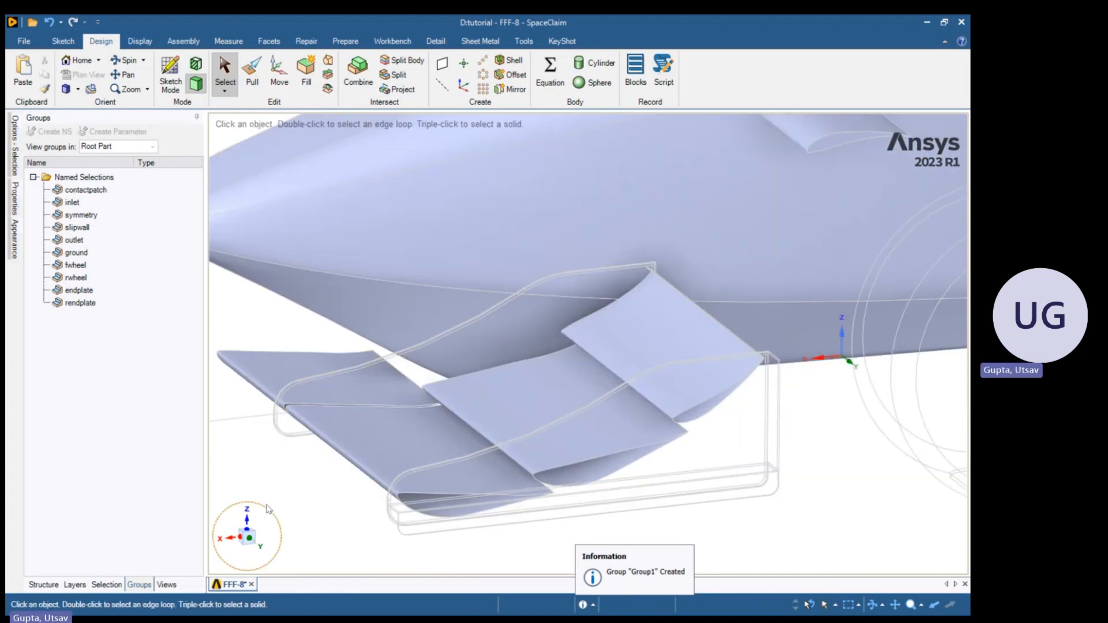
{"action": "left_click", "coordinate": [383, 416], "text": "ctrl"}
{"action": "left_click", "coordinate": [404, 398], "text": "ctrl"}
{"action": "left_click", "coordinate": [490, 390], "text": "ctrl"}
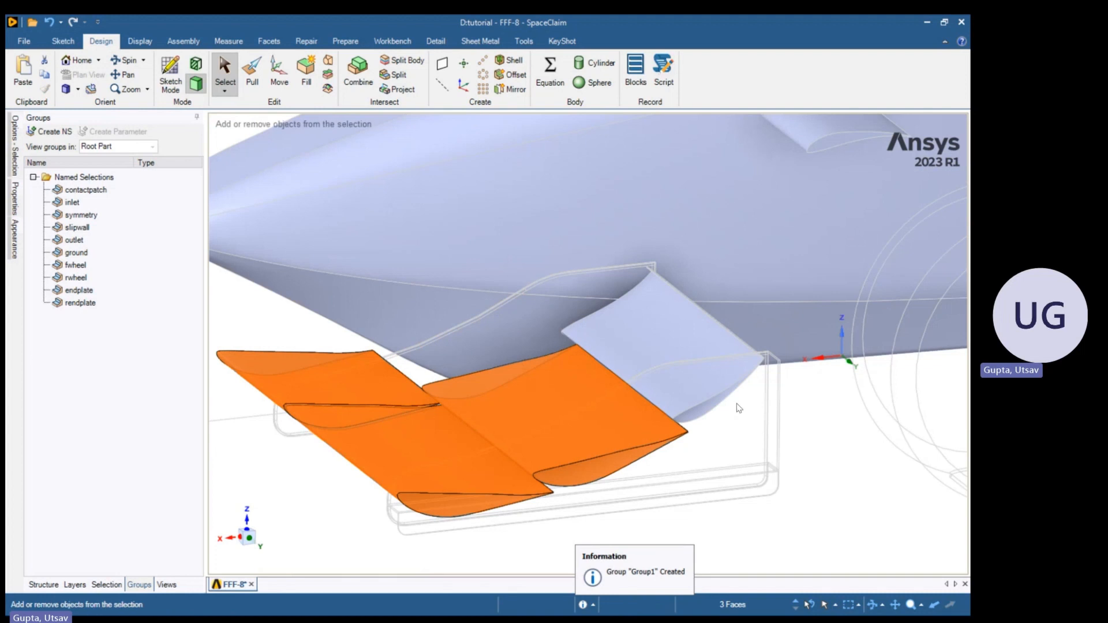
{"action": "type", "text": "ing1"}
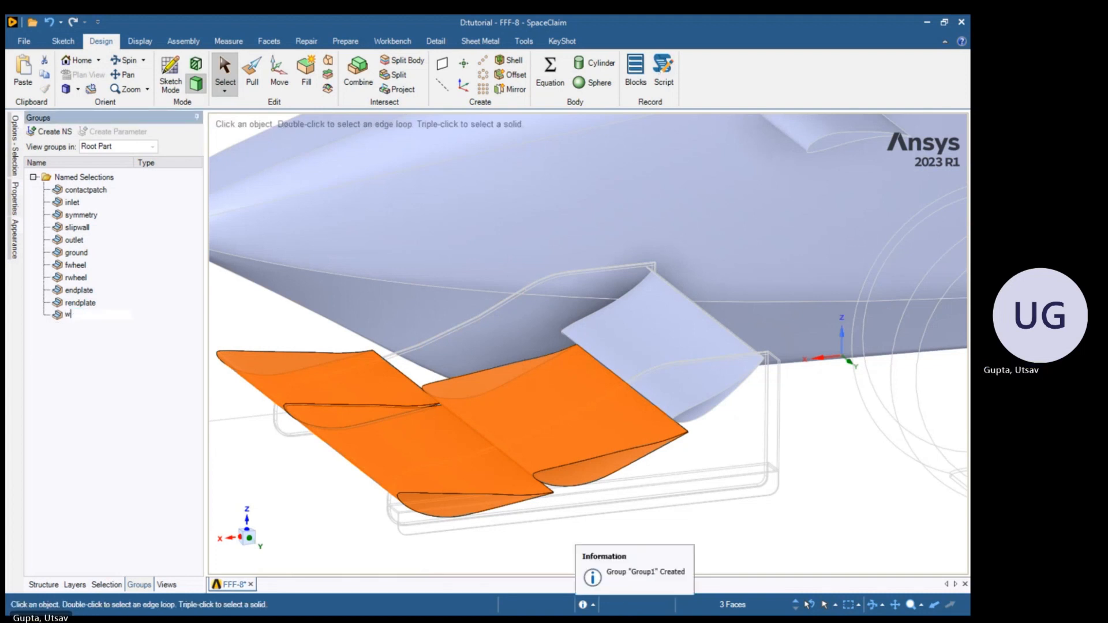
{"action": "left_click", "coordinate": [814, 477]}
Create a named selection called wing2 from the rearmost flap of the front wing and clear the selection
{"action": "scroll", "coordinate": [674, 298], "scroll_direction": "up", "scroll_amount": 5}
{"action": "middle_click_drag", "start_coordinate": [690, 320], "coordinate": [682, 360]}
{"action": "left_click", "coordinate": [663, 342]}
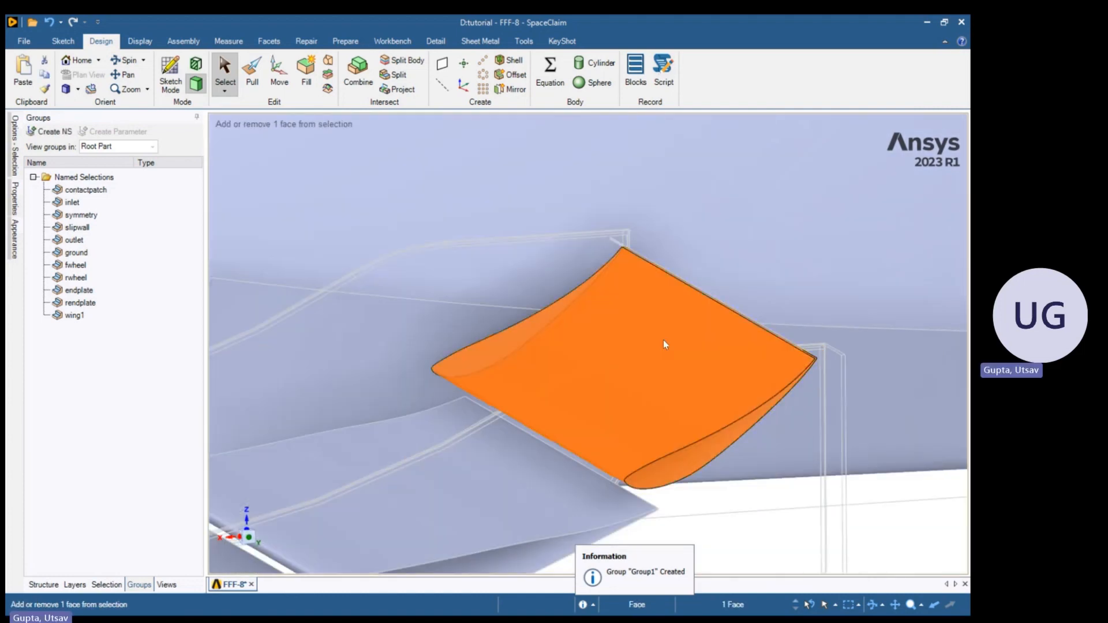
{"action": "key", "text": "ctrl+g"}
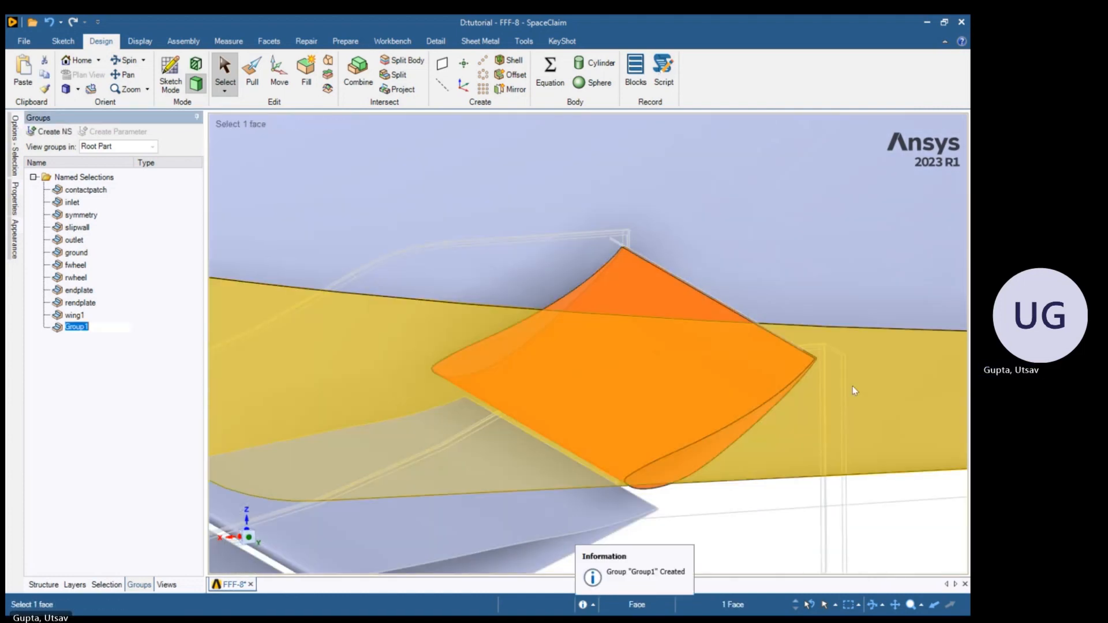
{"action": "type", "text": "wing2"}
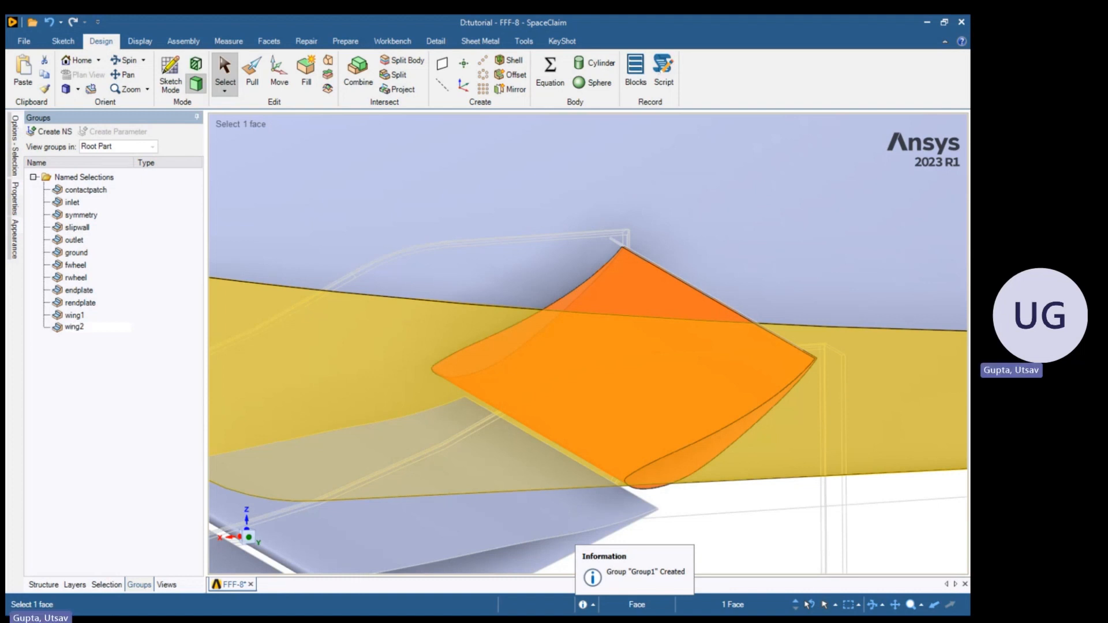
{"action": "key", "text": "Return"}
{"action": "scroll", "coordinate": [702, 392], "scroll_direction": "down", "scroll_amount": 5}
{"action": "left_click", "coordinate": [804, 460]}
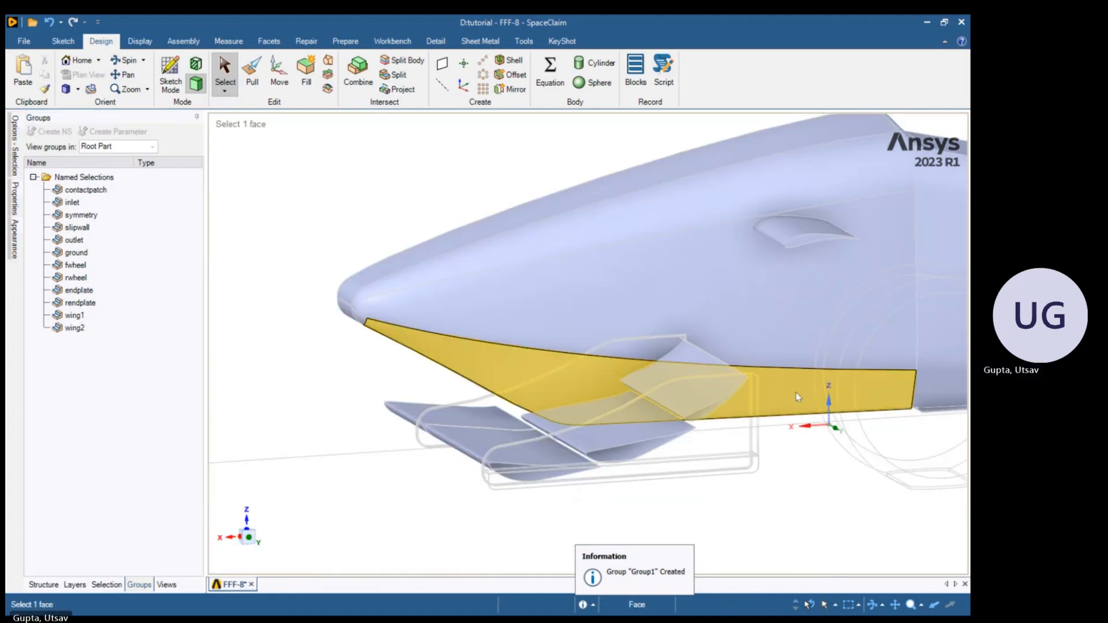
Create a named selection called invwing from both faces of the small winglet on the nose's side and clear the selection
{"action": "middle_click_drag", "start_coordinate": [824, 427], "coordinate": [685, 439], "text": "ctrl"}
{"action": "scroll", "coordinate": [658, 303], "scroll_direction": "up", "scroll_amount": 3}
{"action": "left_click", "coordinate": [615, 200], "text": "ctrl"}
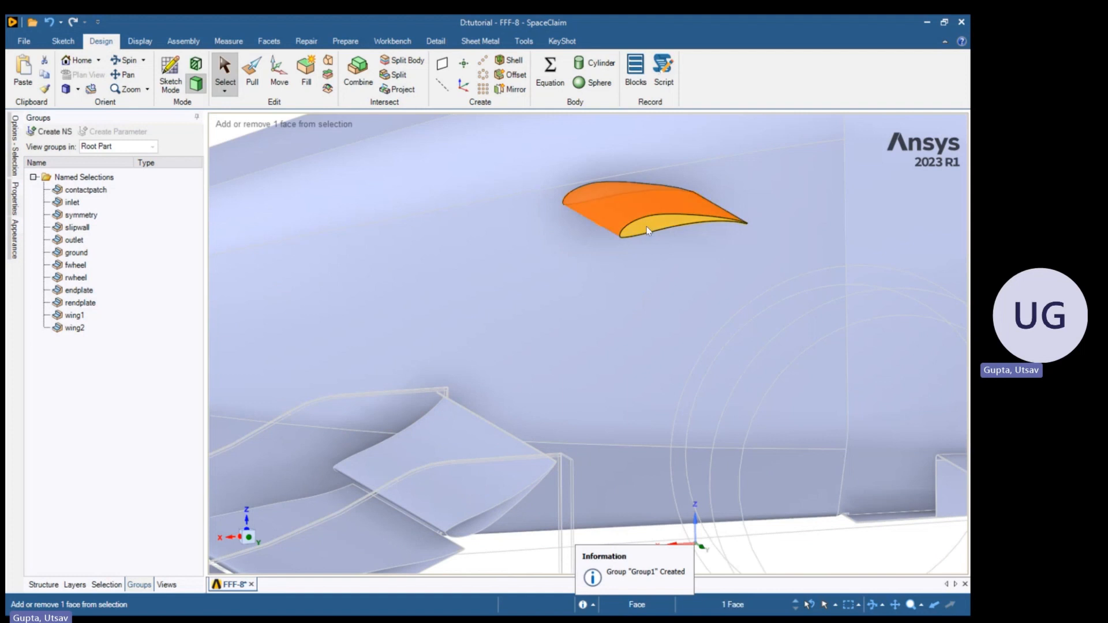
{"action": "left_click", "coordinate": [646, 227], "text": "ctrl"}
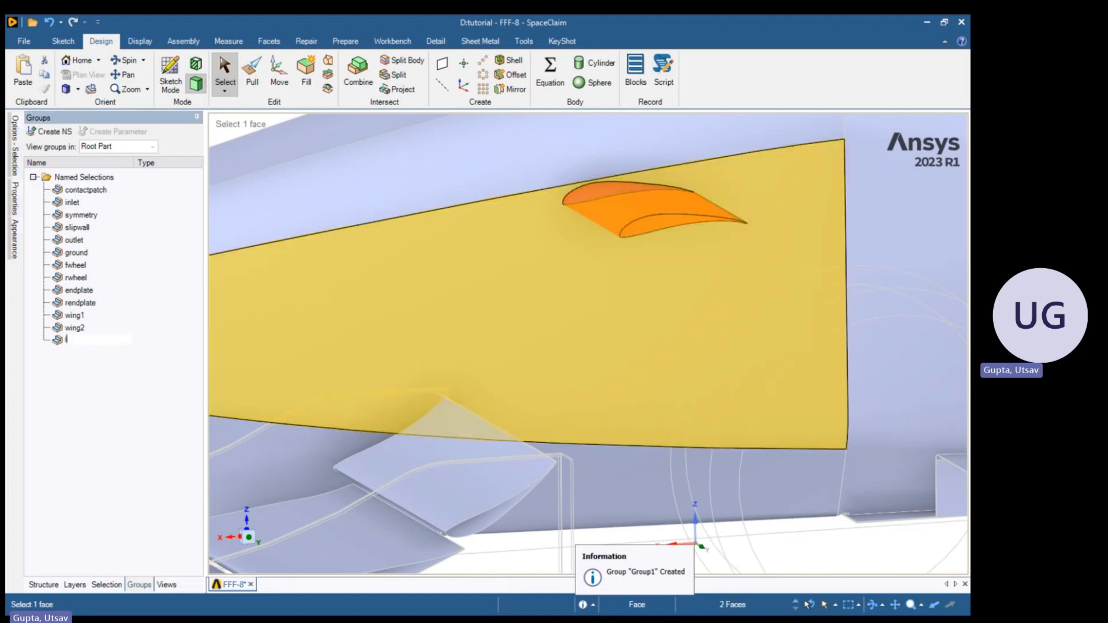
{"action": "type", "text": "vwing"}
{"action": "key", "text": "Return"}
{"action": "scroll", "coordinate": [784, 257], "scroll_direction": "down", "scroll_amount": 5}
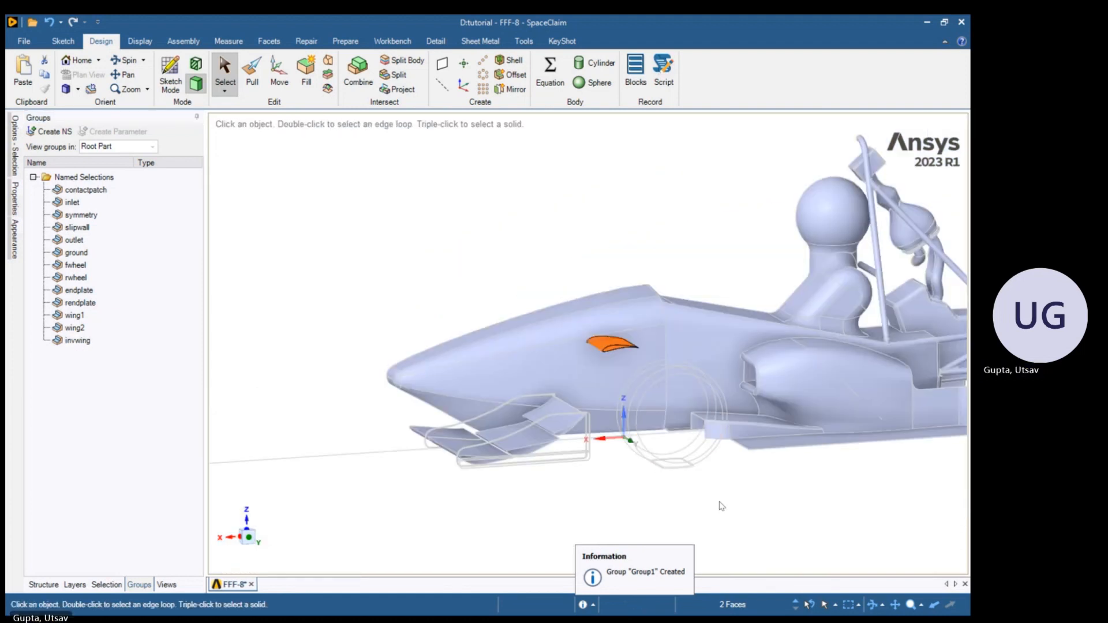
{"action": "left_click", "coordinate": [728, 495]}
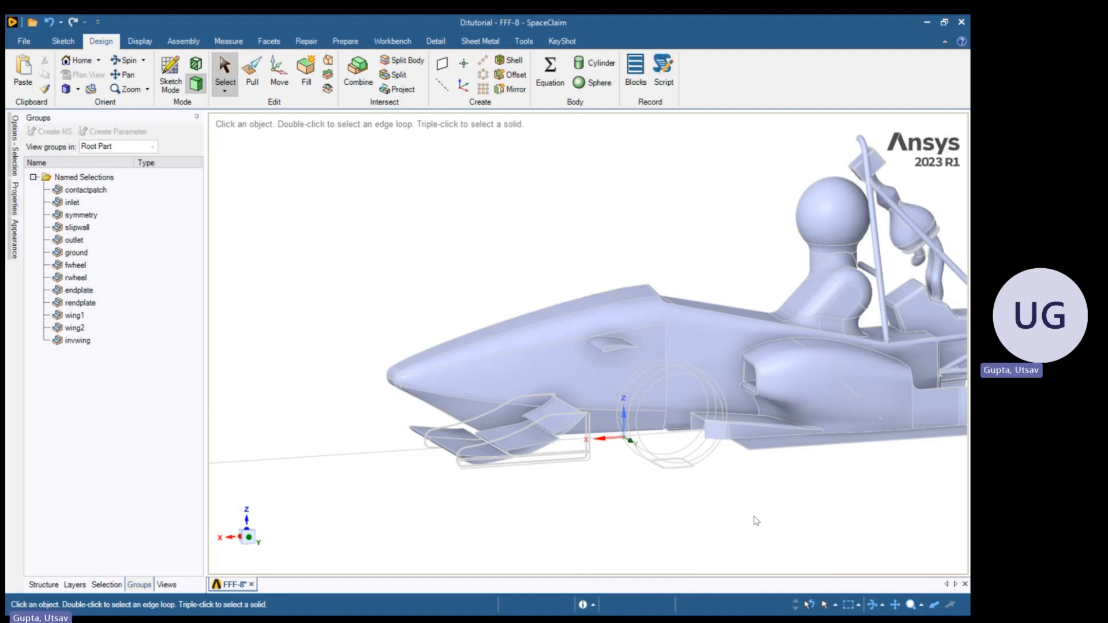
Create a named selection called main from the large upper main element of the rear wing
{"action": "middle_click_drag", "start_coordinate": [795, 457], "coordinate": [578, 483], "text": "shift"}
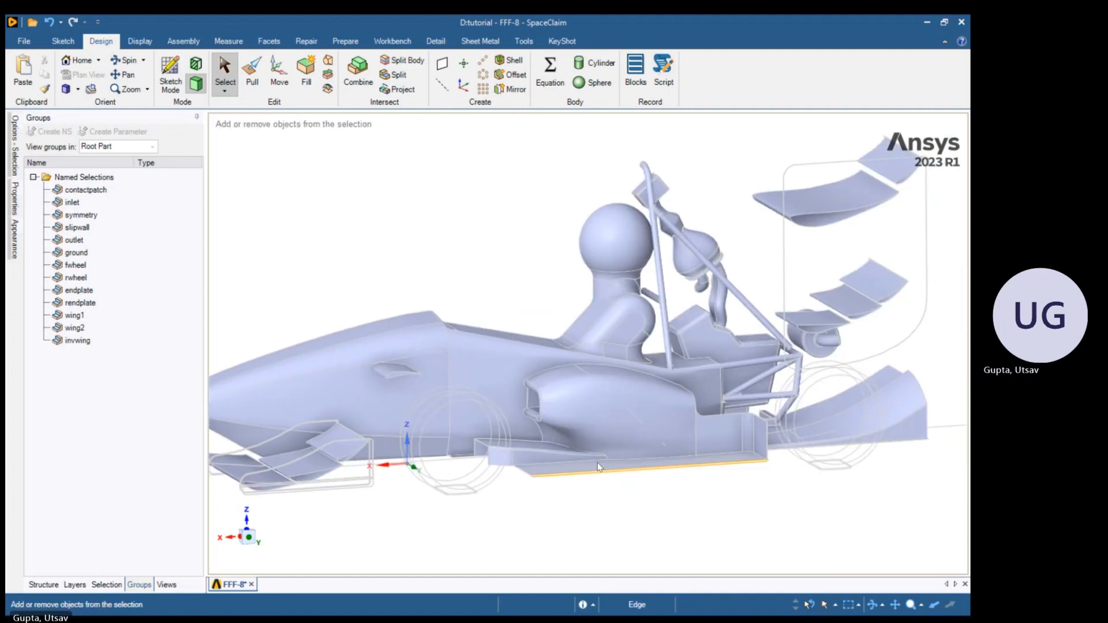
{"action": "scroll", "coordinate": [577, 469], "scroll_direction": "up", "scroll_amount": 5}
{"action": "scroll", "coordinate": [653, 410], "scroll_direction": "up", "scroll_amount": 4}
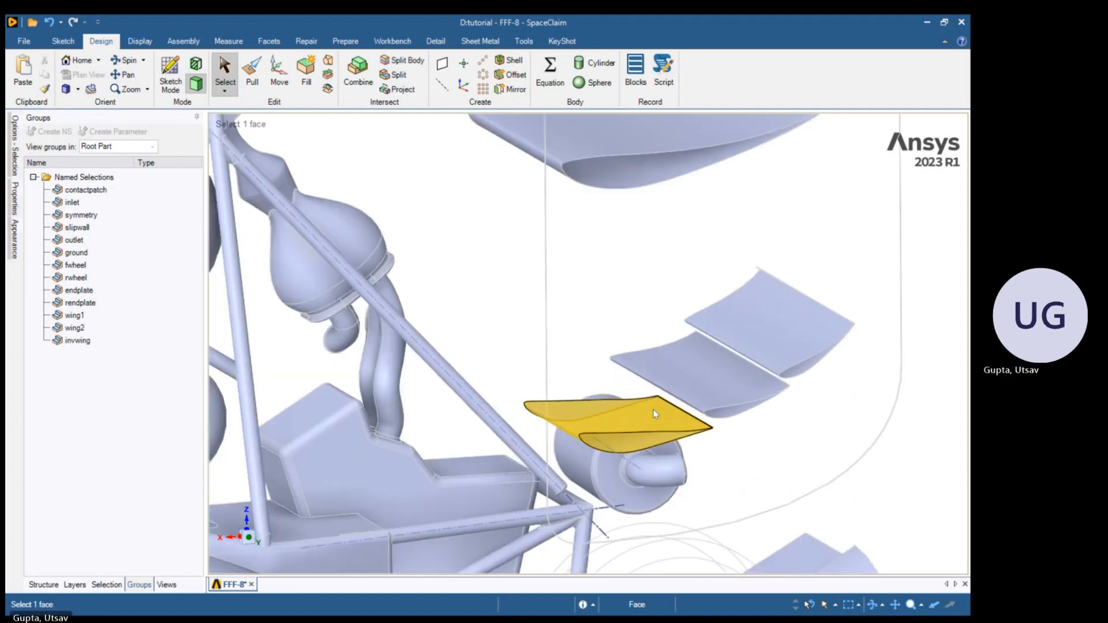
{"action": "scroll", "coordinate": [603, 291], "scroll_direction": "down", "scroll_amount": 5}
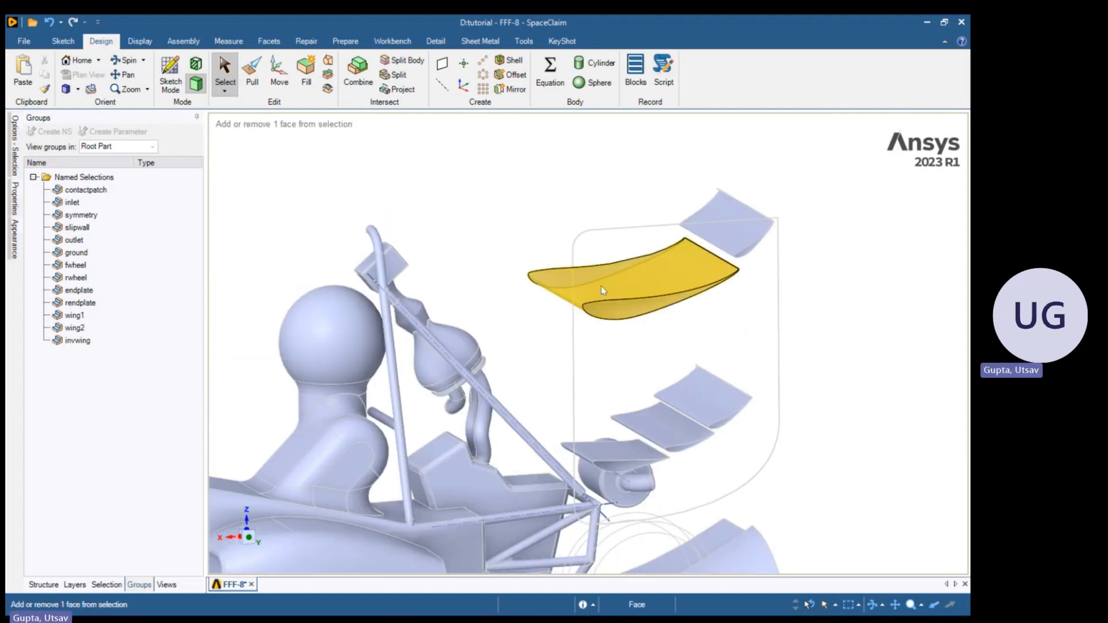
{"action": "left_click", "coordinate": [603, 290], "text": "ctrl"}
{"action": "scroll", "coordinate": [574, 367], "scroll_direction": "up", "scroll_amount": 4}
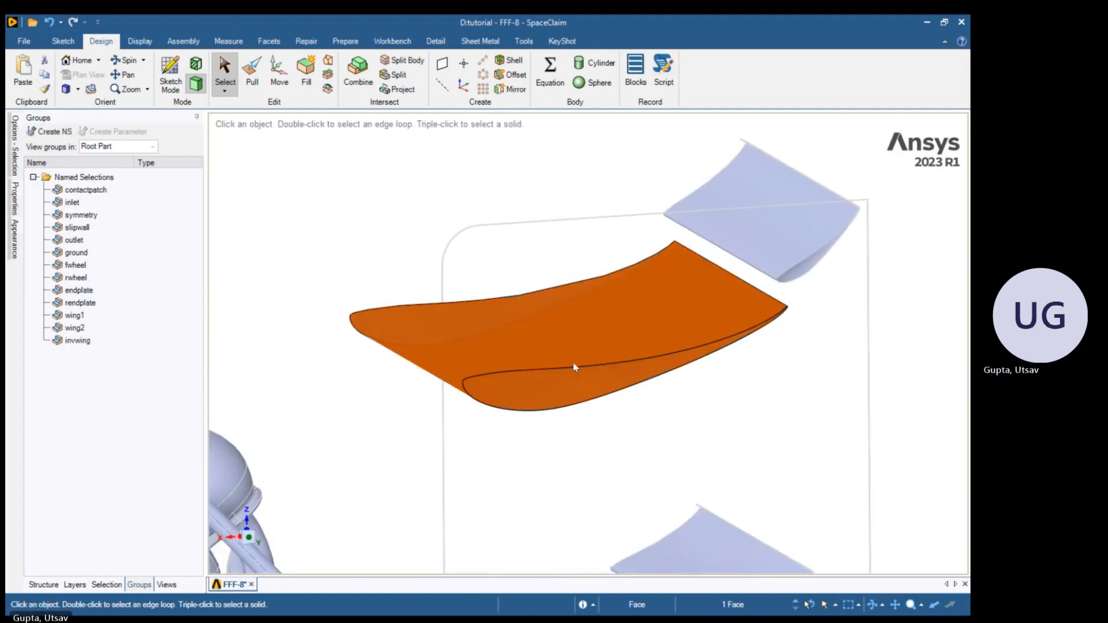
{"action": "scroll", "coordinate": [576, 366], "scroll_direction": "down", "scroll_amount": 3}
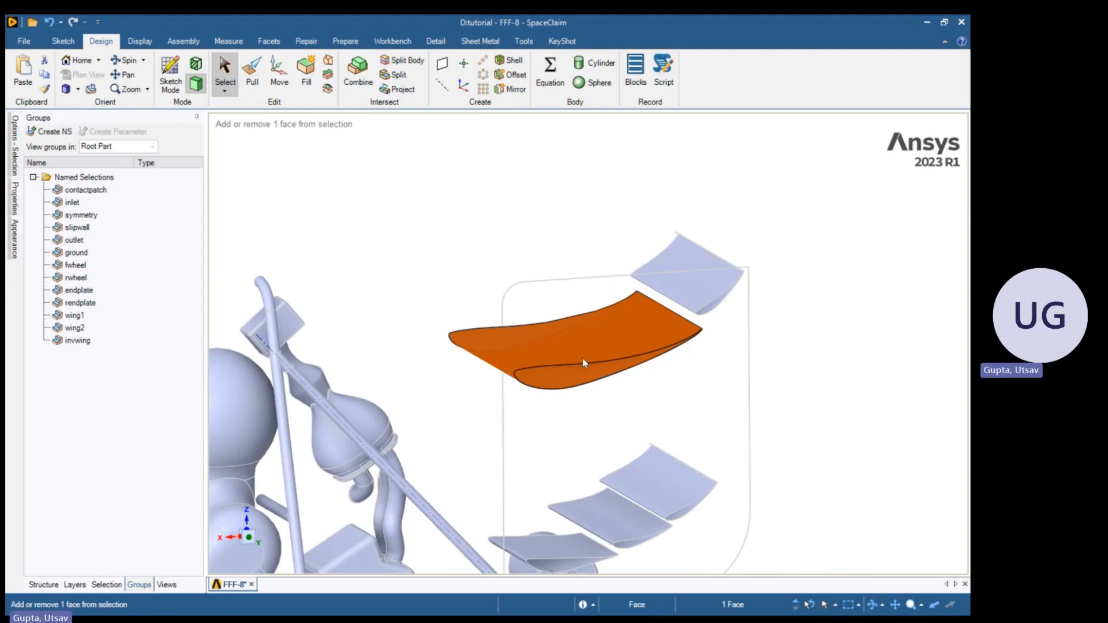
{"action": "key", "text": "ctrl+g"}
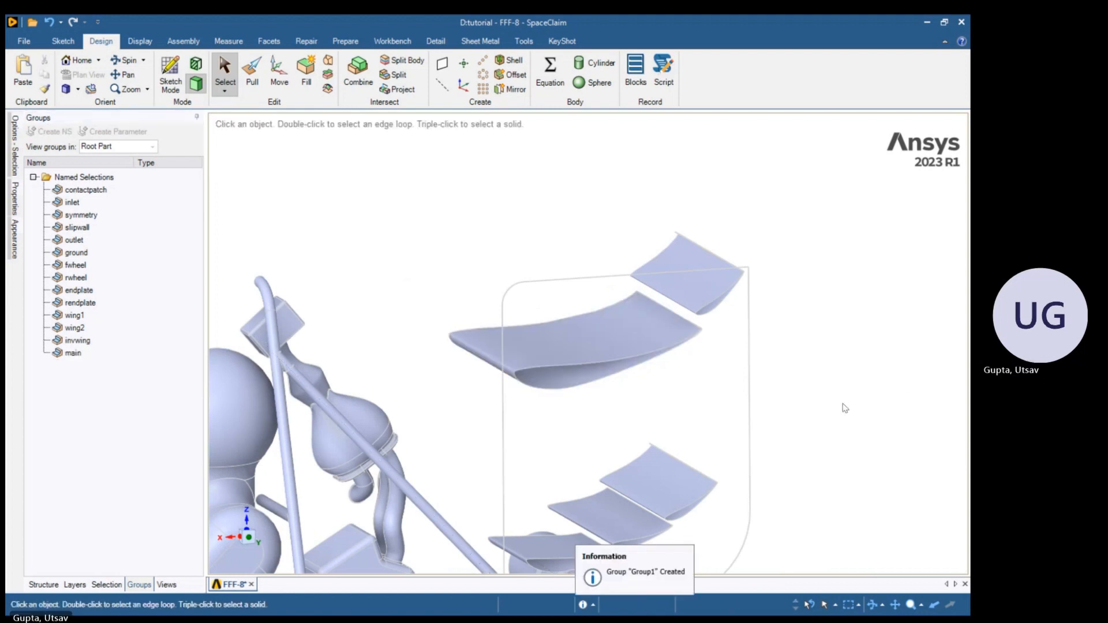
Create a named selection called wing3 from the rear wing's top flap and the two upper elements of its lower cascade, and clear the selection
{"action": "left_click", "coordinate": [711, 282], "text": "ctrl"}
{"action": "left_click", "coordinate": [667, 480], "text": "ctrl"}
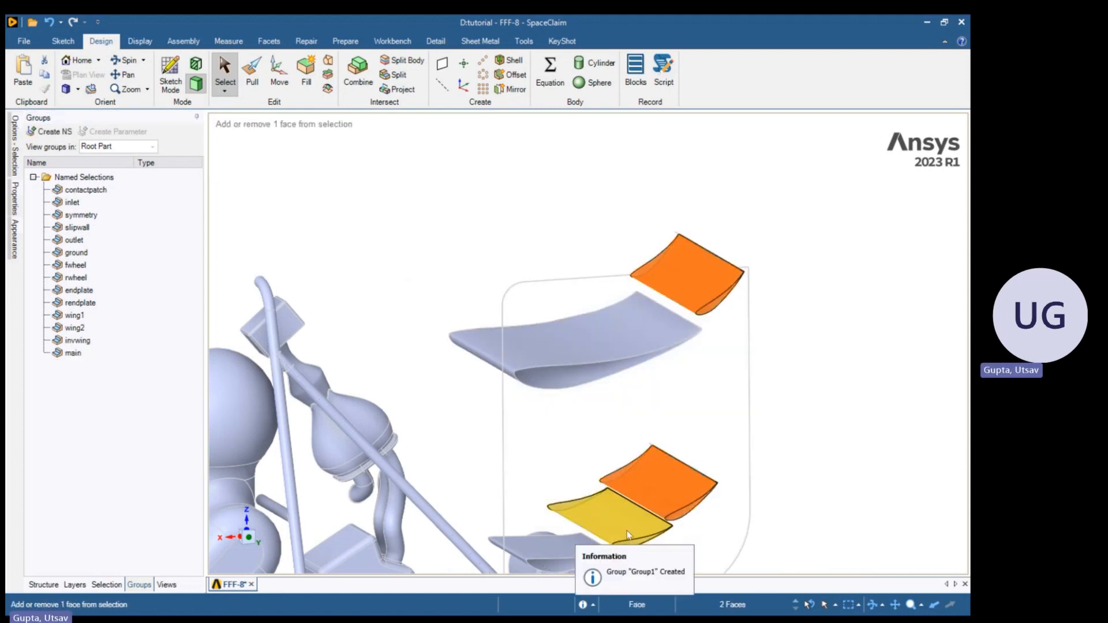
{"action": "left_click", "coordinate": [577, 522], "text": "ctrl"}
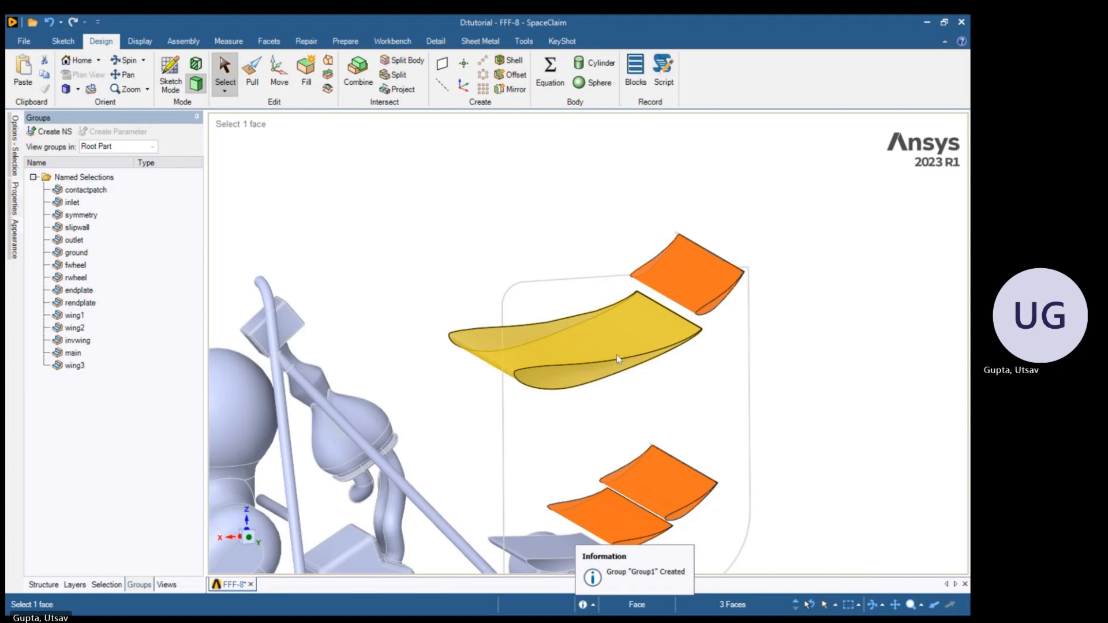
{"action": "left_click", "coordinate": [749, 398]}
Create a named selection called wing4 from both faces of the lowest rear wing element and clear the selection
{"action": "scroll", "coordinate": [826, 451], "scroll_direction": "down", "scroll_amount": 1}
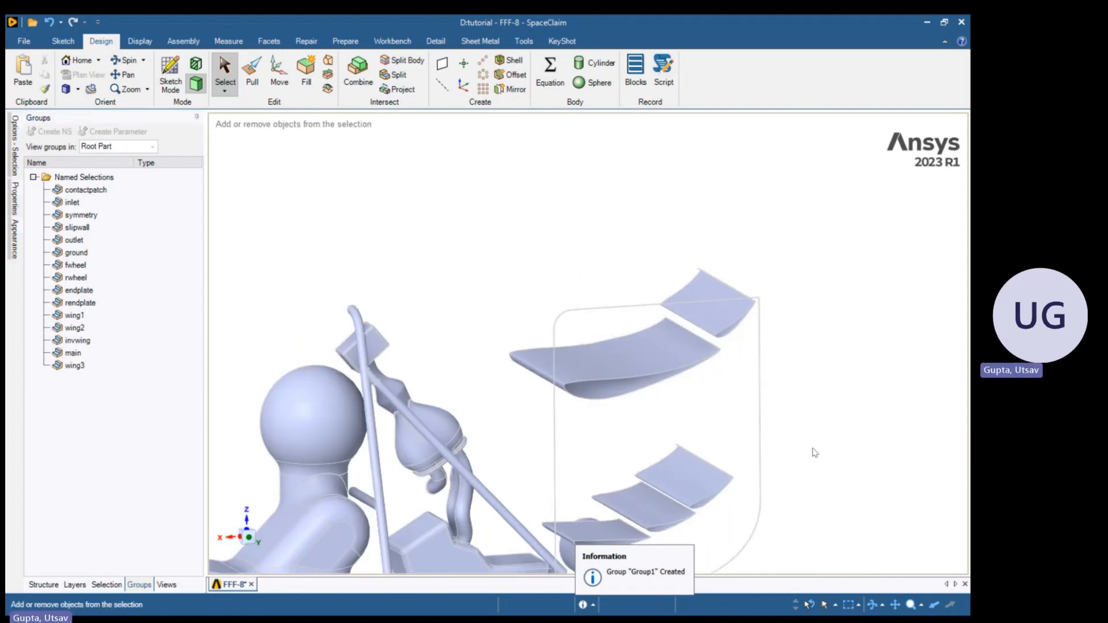
{"action": "scroll", "coordinate": [612, 526], "scroll_direction": "up", "scroll_amount": 3}
{"action": "middle_click_drag", "start_coordinate": [611, 526], "coordinate": [445, 456], "text": "shift"}
{"action": "left_click", "coordinate": [583, 445]}
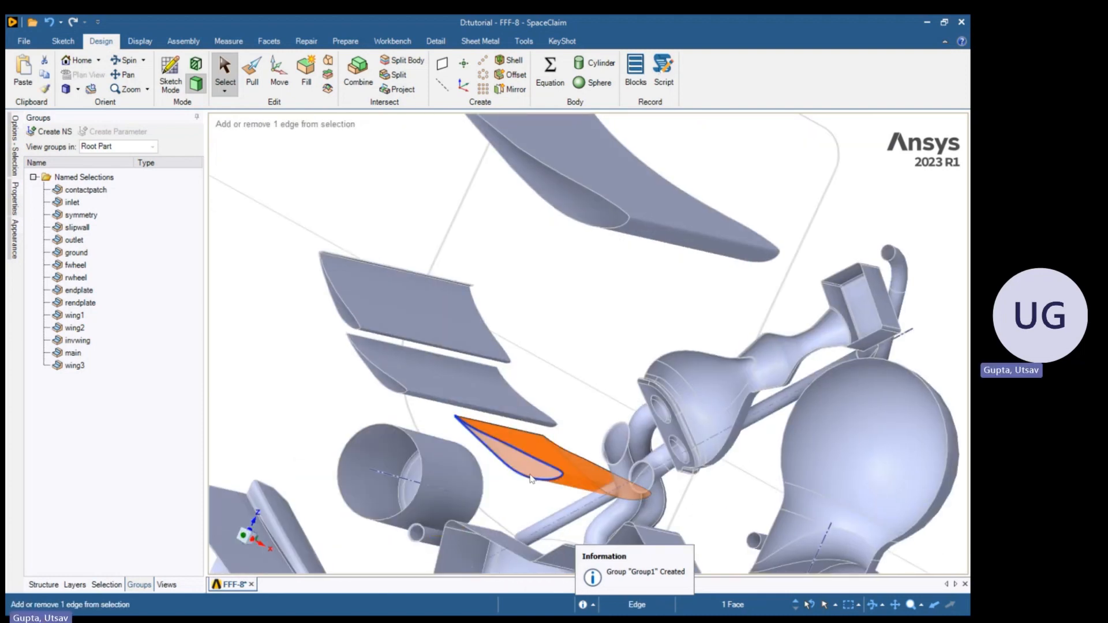
{"action": "middle_click_drag", "start_coordinate": [640, 478], "coordinate": [446, 248]}
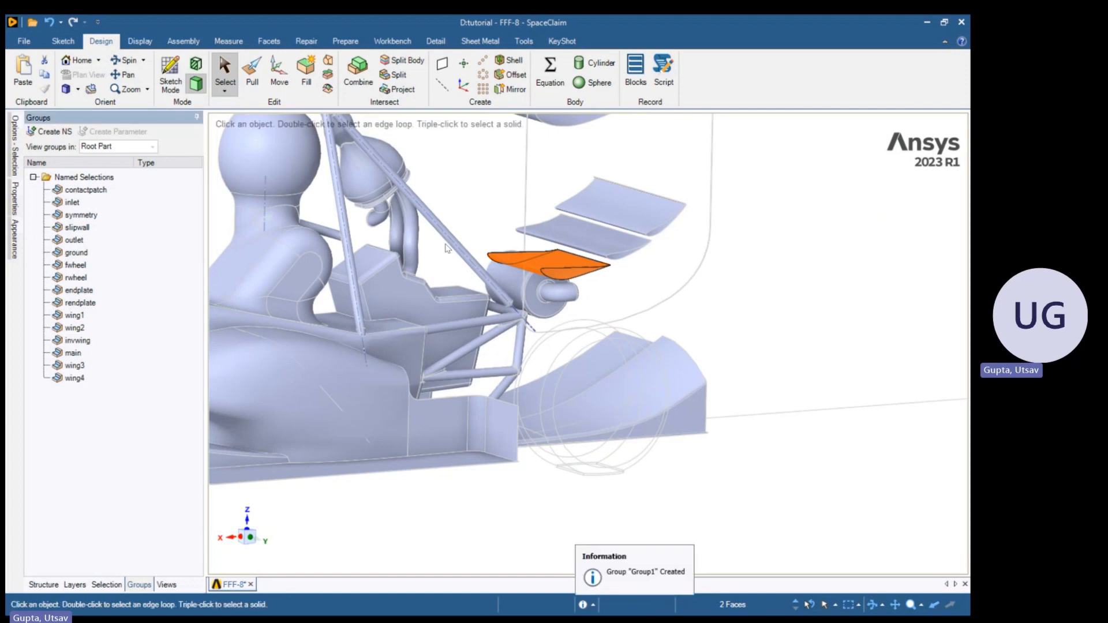
{"action": "middle_click_drag", "start_coordinate": [513, 356], "coordinate": [699, 399], "text": "shift"}
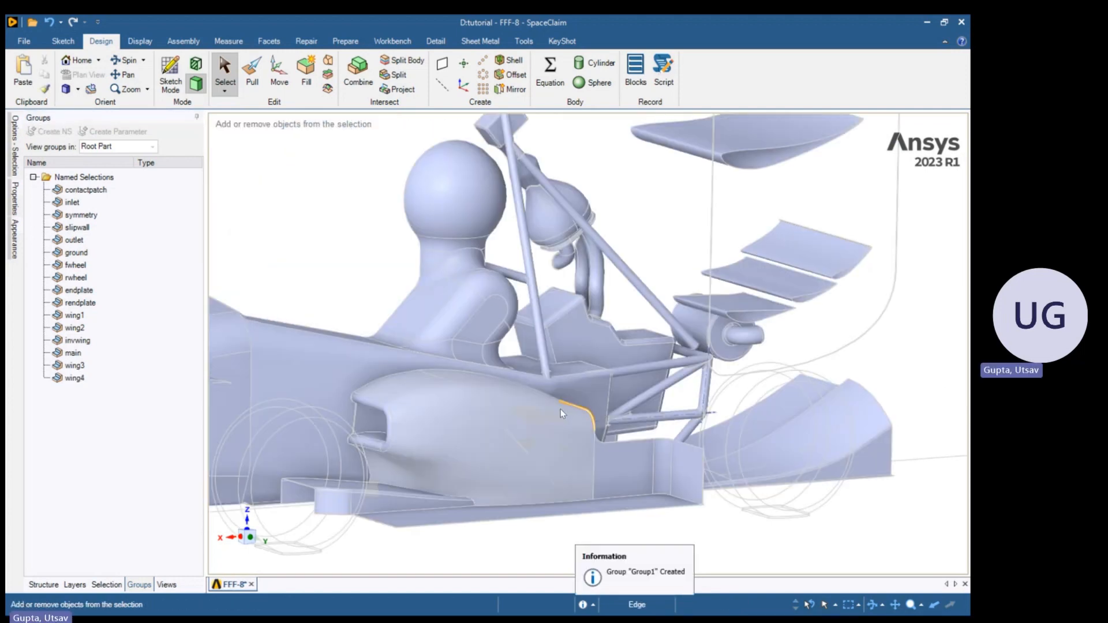
Select the first thin trailing-edge face on the front wing's foremost element
{"action": "scroll", "coordinate": [562, 414], "scroll_direction": "down", "scroll_amount": 4}
{"action": "middle_click_drag", "start_coordinate": [577, 403], "coordinate": [689, 378], "text": "shift"}
{"action": "scroll", "coordinate": [505, 462], "scroll_direction": "up", "scroll_amount": 4}
{"action": "middle_click_drag", "start_coordinate": [488, 448], "coordinate": [320, 421]}
{"action": "scroll", "coordinate": [424, 449], "scroll_direction": "up", "scroll_amount": 5}
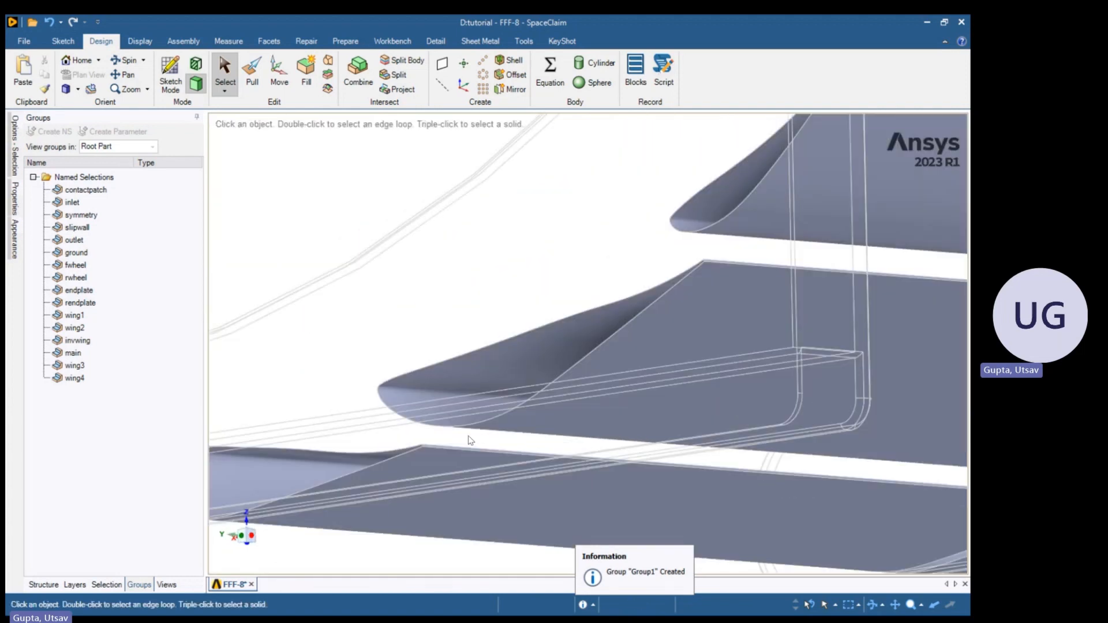
{"action": "scroll", "coordinate": [471, 440], "scroll_direction": "up", "scroll_amount": 5}
{"action": "left_click", "coordinate": [455, 469]}
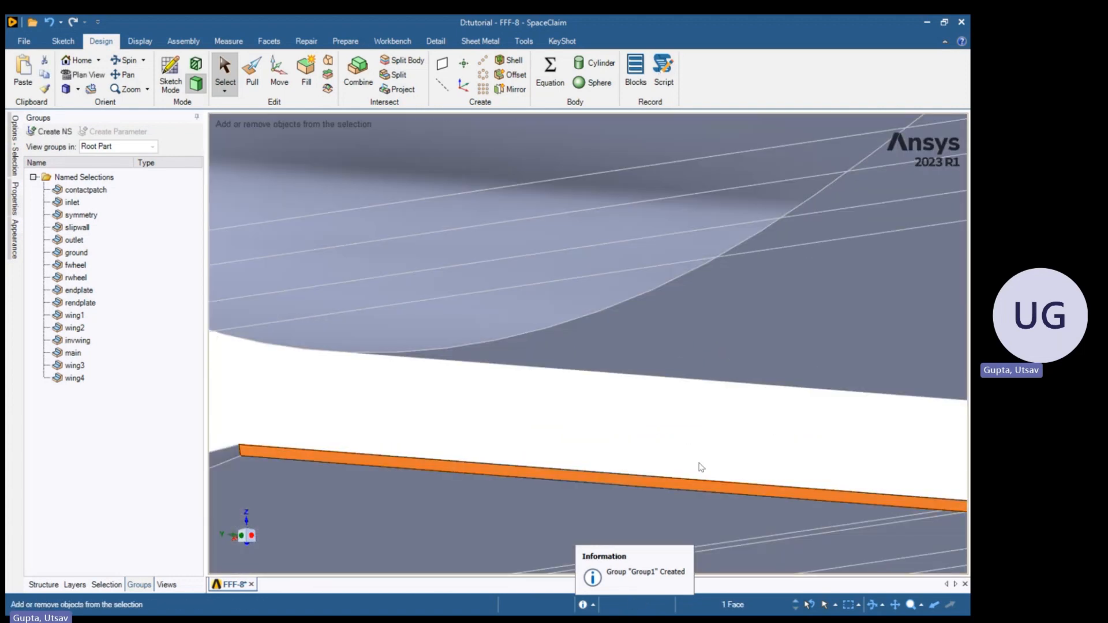
Add the adjacent thin trailing-edge face of the front wing's foremost section to the selection
{"action": "scroll", "coordinate": [808, 467], "scroll_direction": "down", "scroll_amount": 5}
{"action": "middle_click_drag", "start_coordinate": [811, 467], "coordinate": [564, 450], "text": "shift"}
{"action": "scroll", "coordinate": [519, 448], "scroll_direction": "up", "scroll_amount": 5}
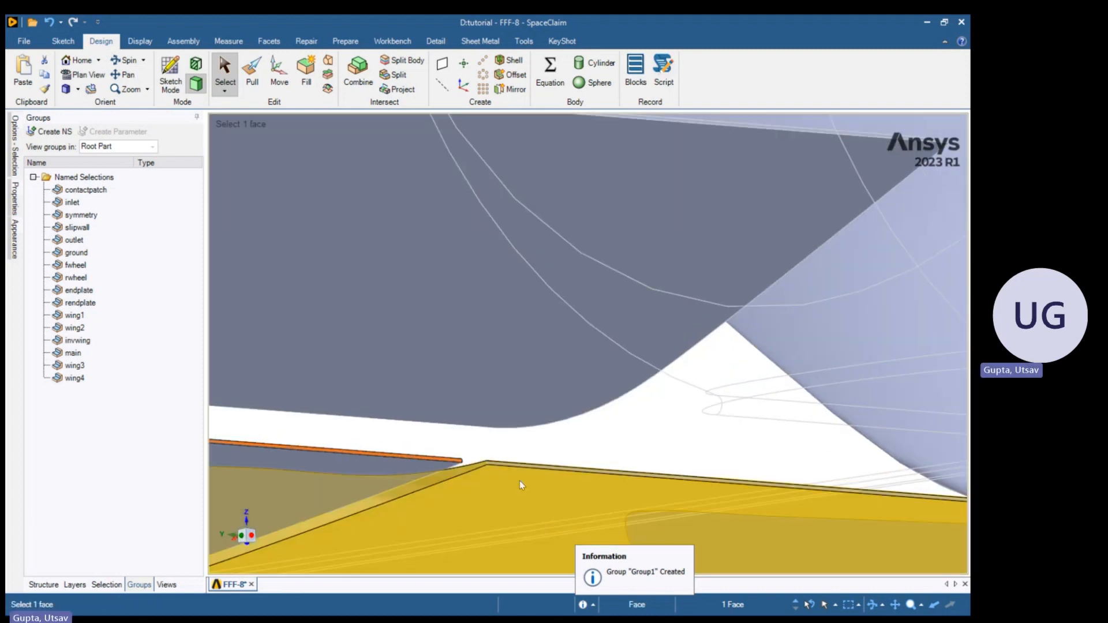
{"action": "scroll", "coordinate": [519, 481], "scroll_direction": "up", "scroll_amount": 3}
{"action": "left_click", "coordinate": [515, 448], "text": "ctrl"}
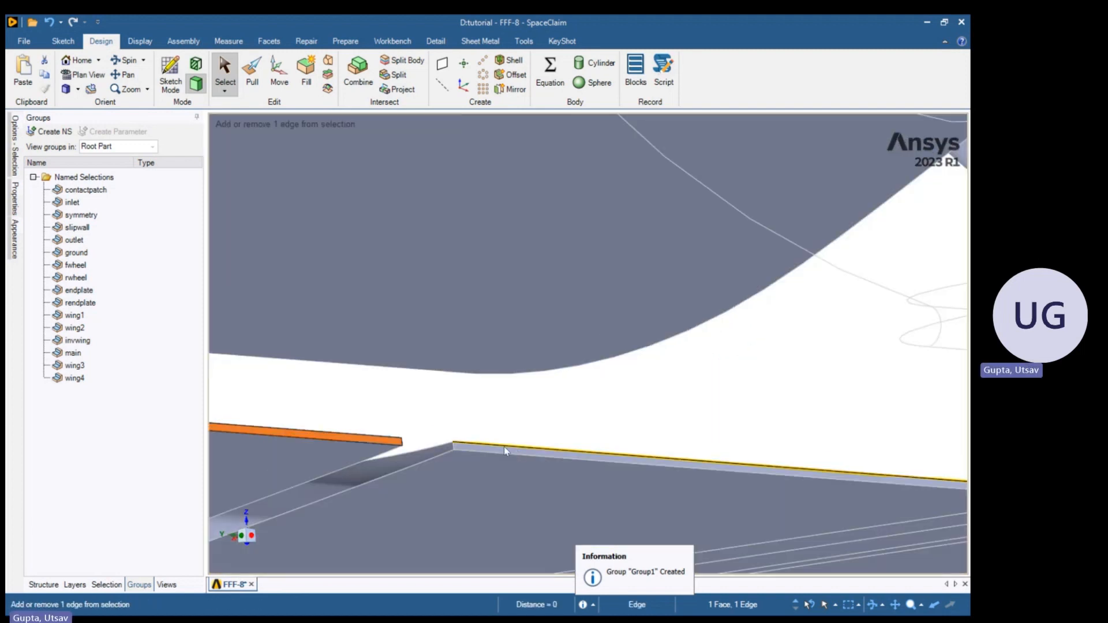
{"action": "left_click", "coordinate": [367, 440]}
{"action": "left_click", "coordinate": [460, 448], "text": "ctrl"}
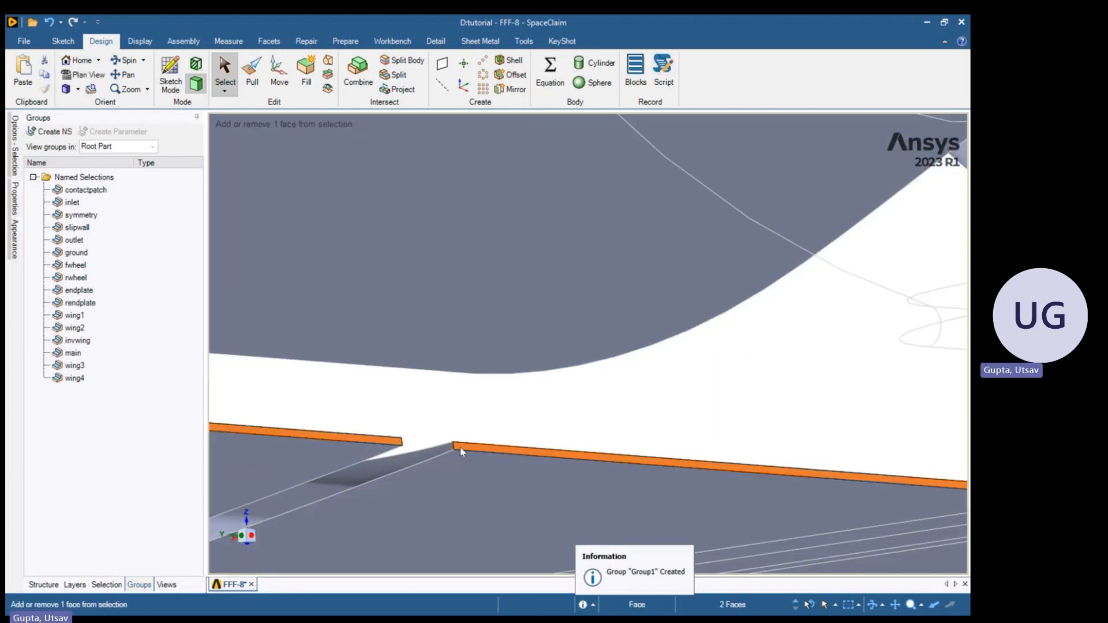
Add the thin trailing-edge faces of the front wing's middle element and rearmost flap to the selection
{"action": "scroll", "coordinate": [618, 384], "scroll_direction": "down", "scroll_amount": 6}
{"action": "scroll", "coordinate": [440, 234], "scroll_direction": "up", "scroll_amount": 6}
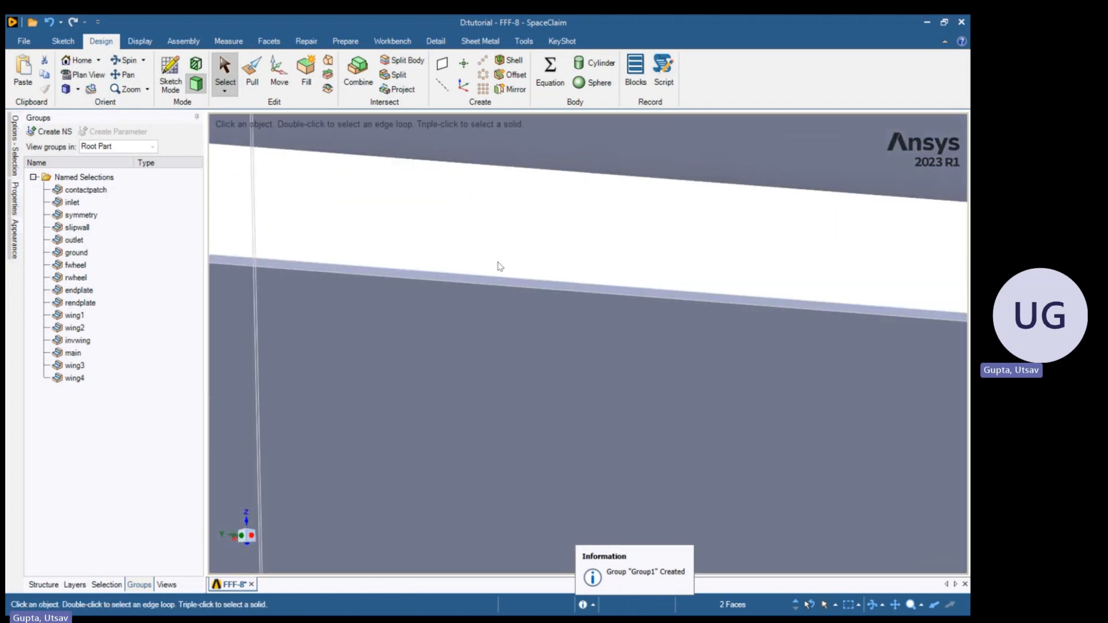
{"action": "scroll", "coordinate": [500, 266], "scroll_direction": "up", "scroll_amount": 3}
{"action": "left_click", "coordinate": [501, 303], "text": "ctrl"}
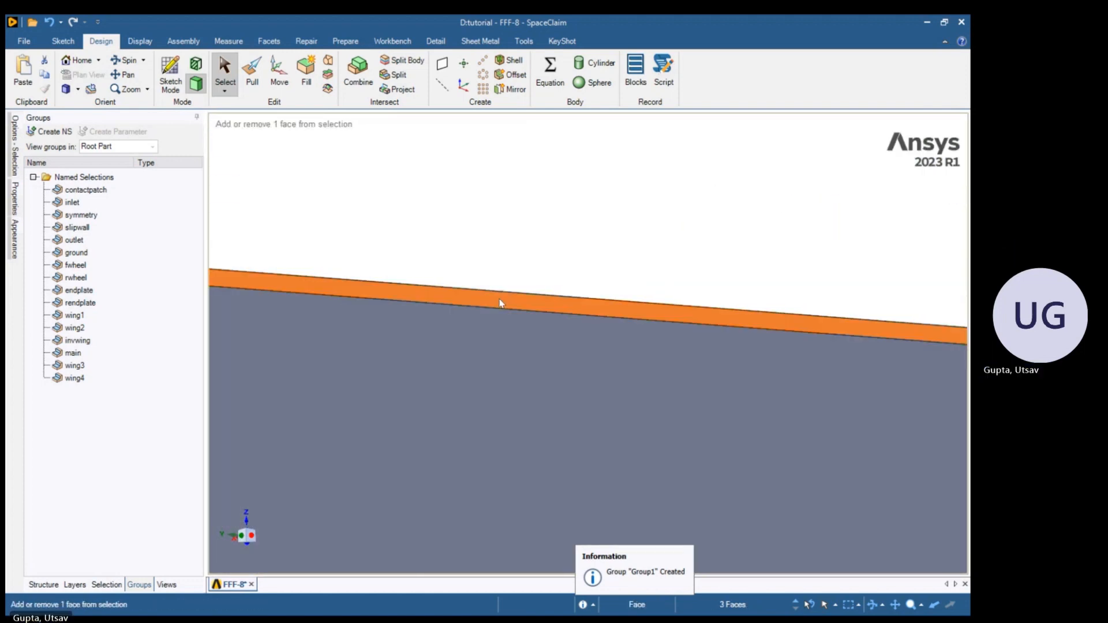
{"action": "scroll", "coordinate": [520, 305], "scroll_direction": "down", "scroll_amount": 5}
{"action": "scroll", "coordinate": [569, 299], "scroll_direction": "up", "scroll_amount": 5}
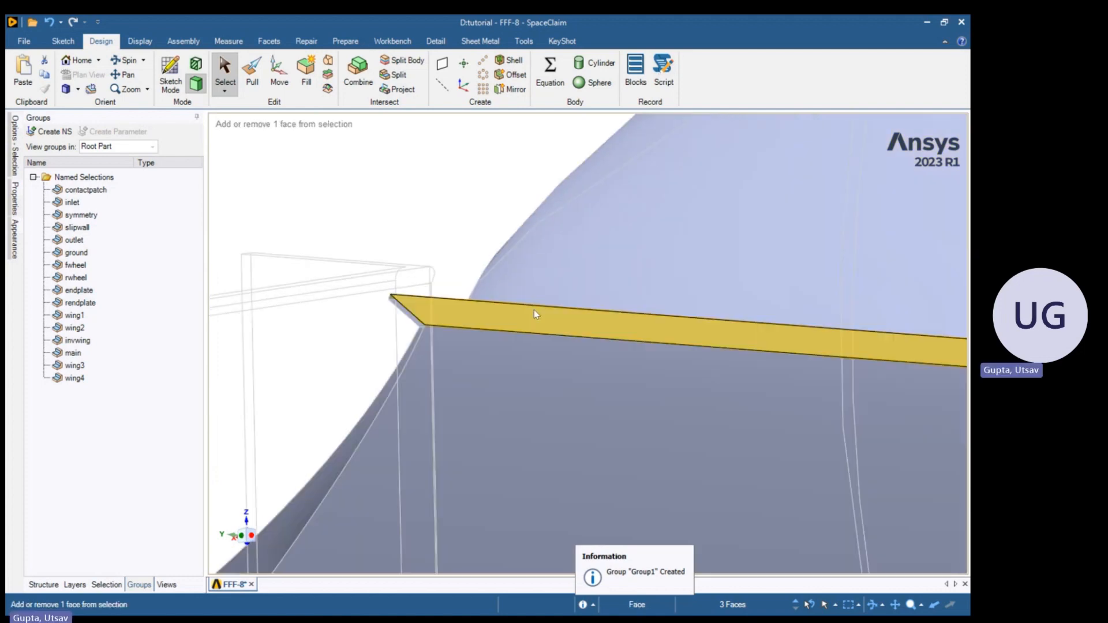
{"action": "left_click", "coordinate": [535, 312], "text": "ctrl"}
Add the two remaining narrow faces at the trailing-edge corner of the front wing's rearmost flap to the selection
{"action": "middle_click_drag", "start_coordinate": [537, 317], "coordinate": [697, 333]}
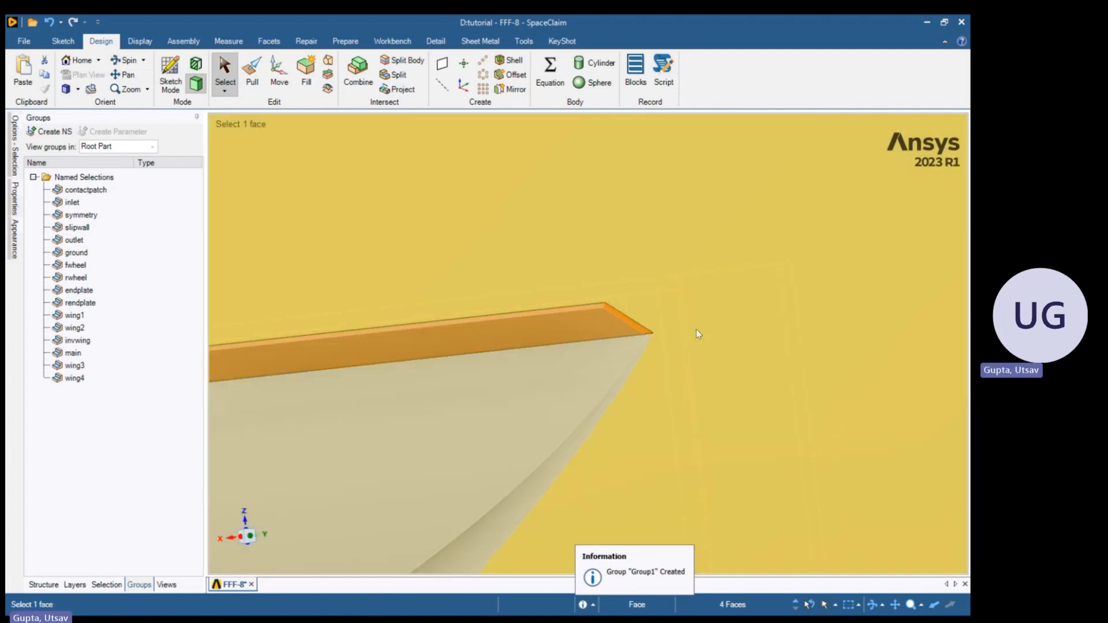
{"action": "left_click", "coordinate": [588, 334], "text": "ctrl"}
{"action": "scroll", "coordinate": [592, 322], "scroll_direction": "up", "scroll_amount": 5}
{"action": "left_click", "coordinate": [583, 262], "text": "ctrl"}
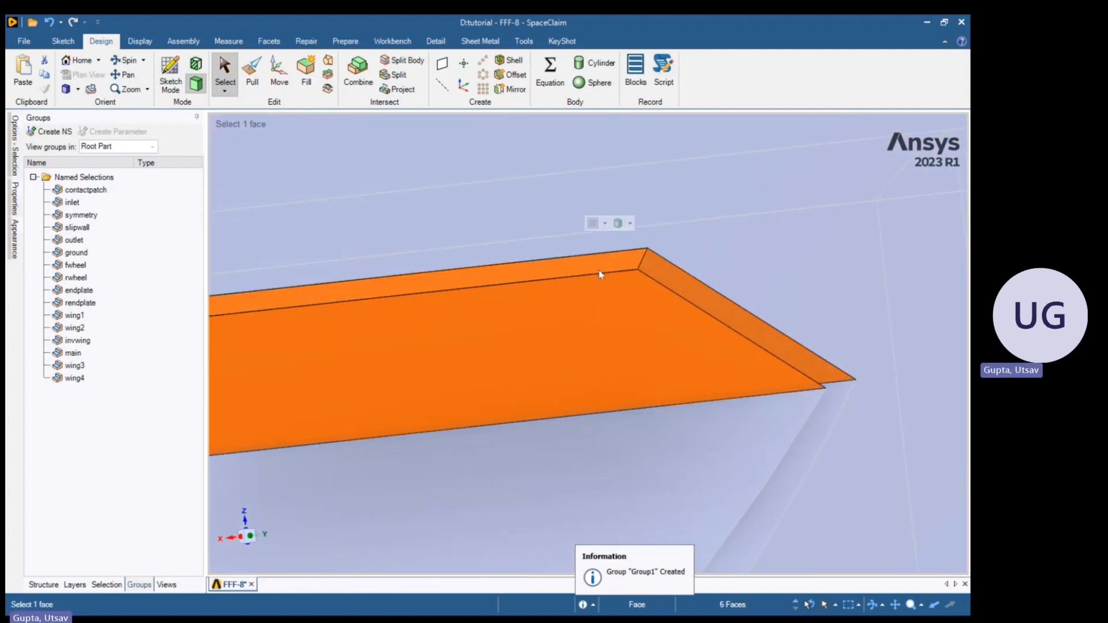
{"action": "scroll", "coordinate": [600, 275], "scroll_direction": "down", "scroll_amount": 10}
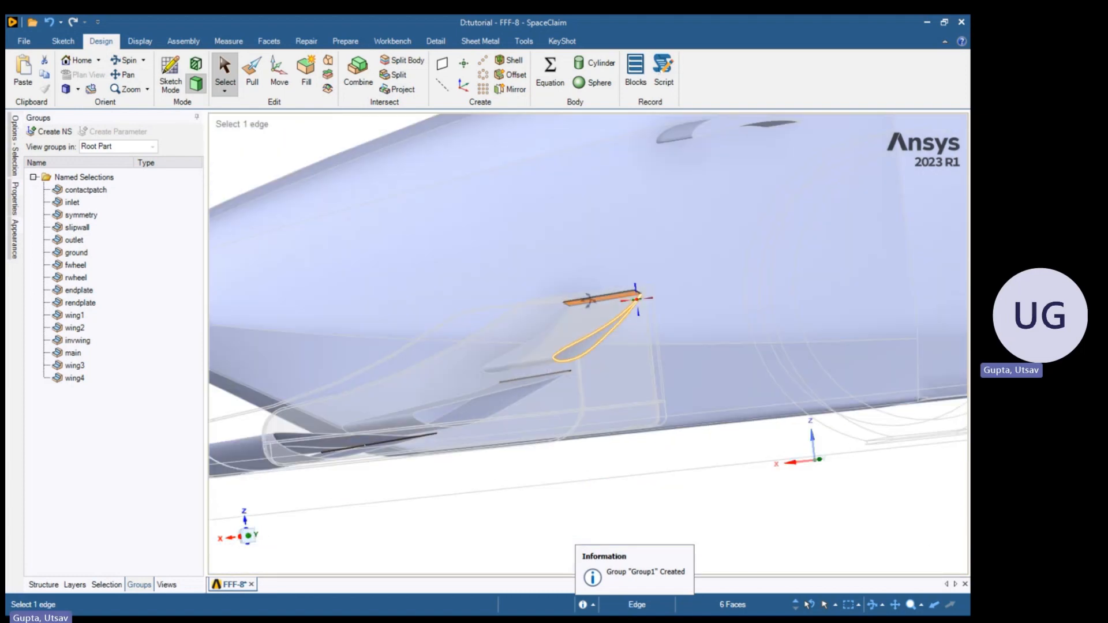
{"action": "middle_click_drag", "start_coordinate": [588, 301], "coordinate": [606, 359]}
{"action": "scroll", "coordinate": [628, 318], "scroll_direction": "down", "scroll_amount": 5}
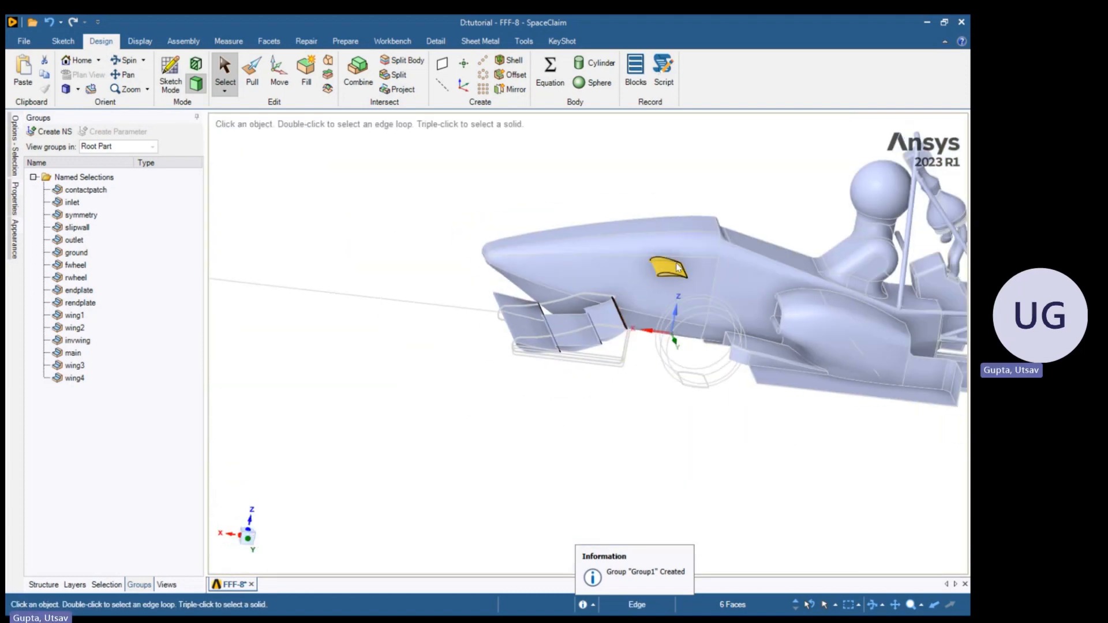
{"action": "scroll", "coordinate": [679, 267], "scroll_direction": "up", "scroll_amount": 5}
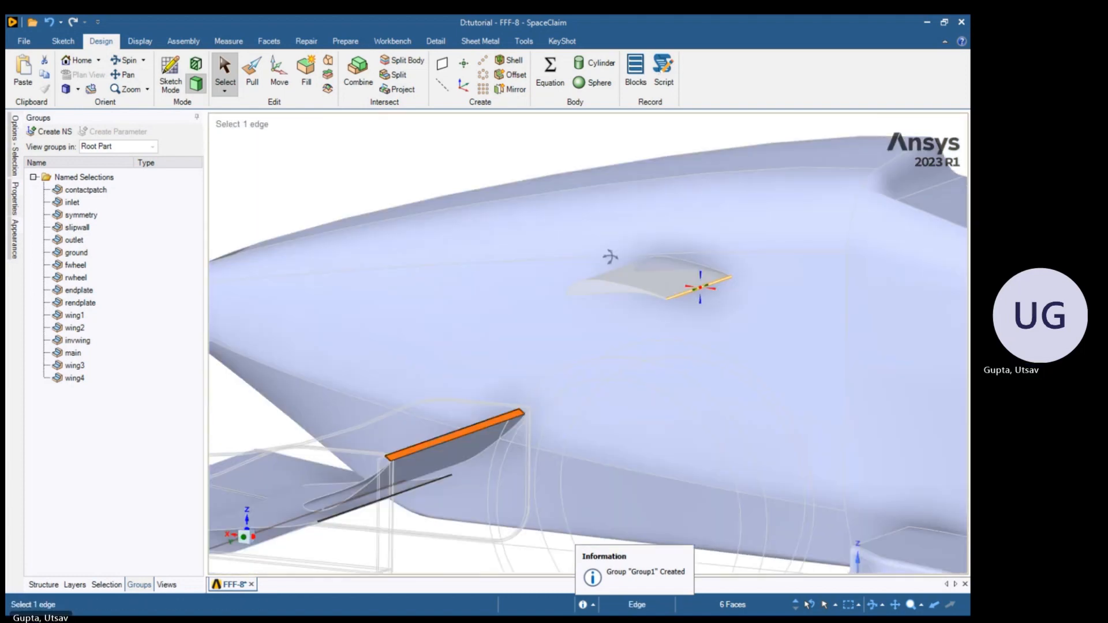
{"action": "scroll", "coordinate": [612, 277], "scroll_direction": "up", "scroll_amount": 10}
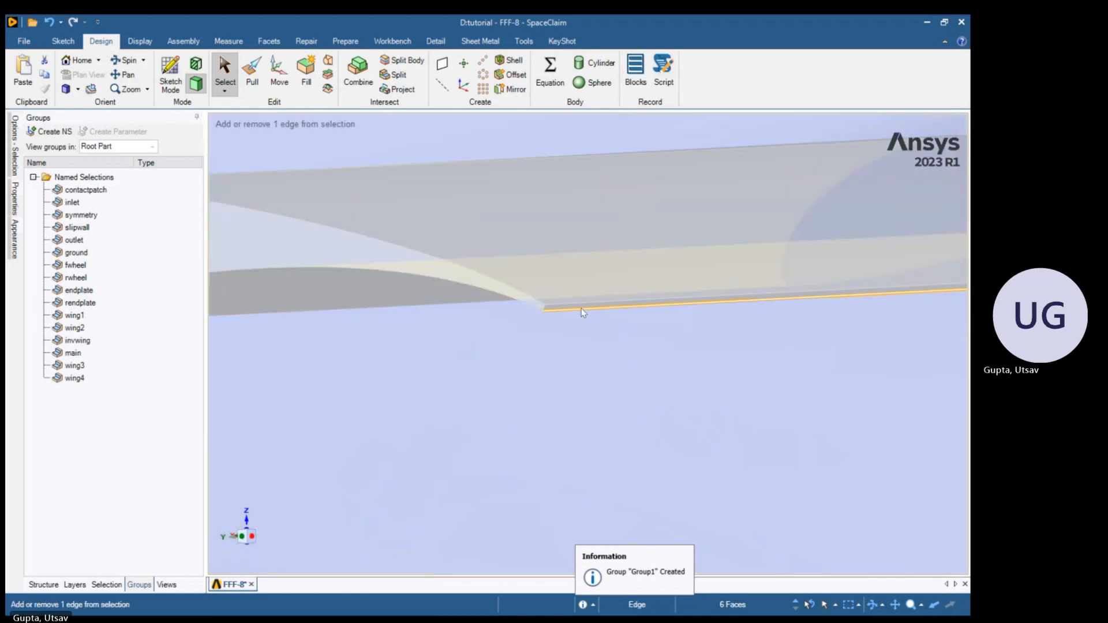
{"action": "scroll", "coordinate": [581, 308], "scroll_direction": "up", "scroll_amount": 3}
{"action": "left_click", "coordinate": [579, 311]}
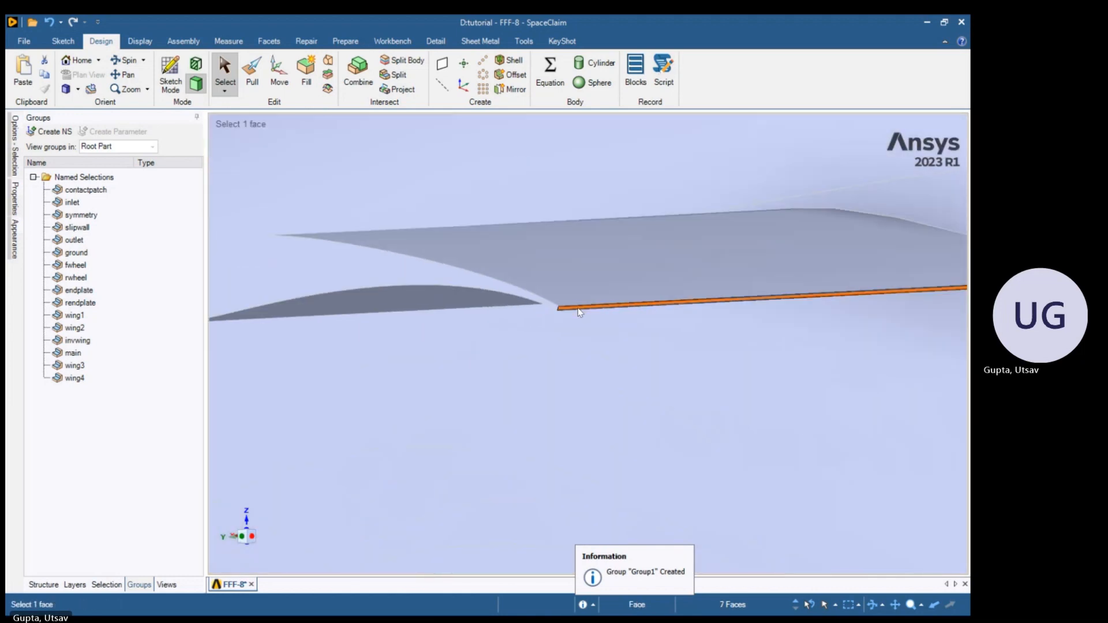
{"action": "scroll", "coordinate": [583, 310], "scroll_direction": "down", "scroll_amount": 15}
{"action": "middle_click_drag", "start_coordinate": [532, 380], "coordinate": [480, 424], "text": "shift"}
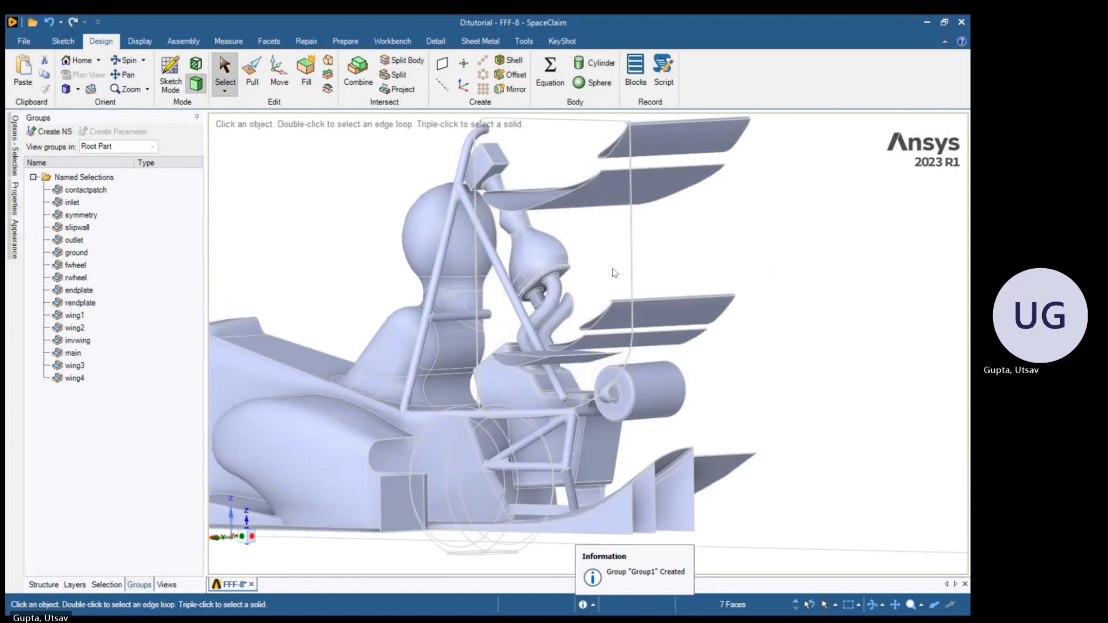
{"action": "scroll", "coordinate": [601, 267], "scroll_direction": "up", "scroll_amount": 10}
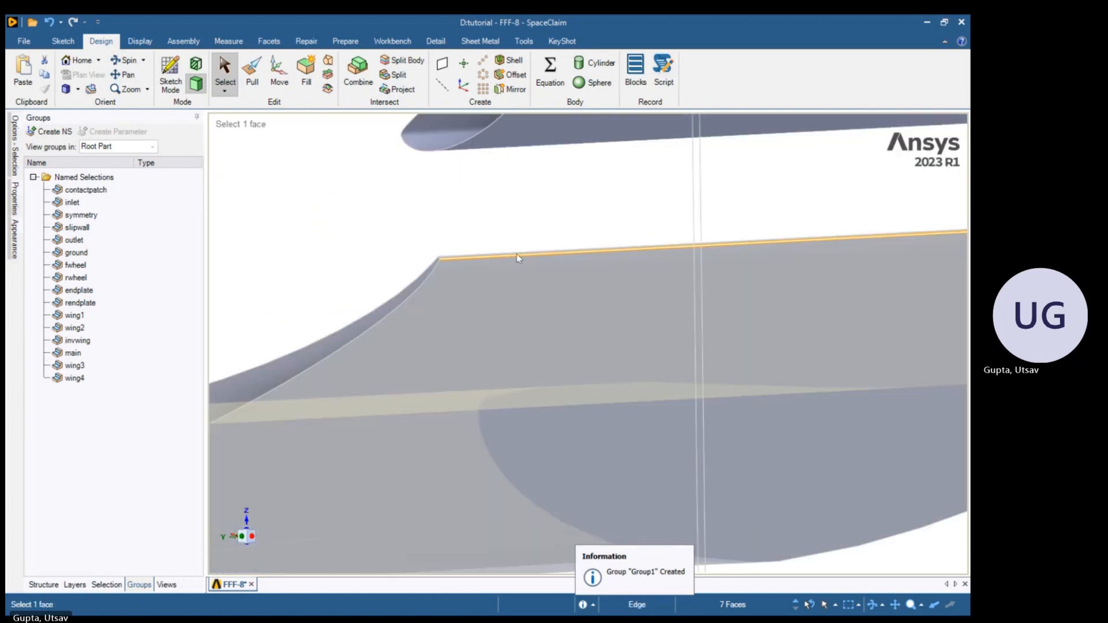
{"action": "scroll", "coordinate": [486, 268], "scroll_direction": "down", "scroll_amount": 8}
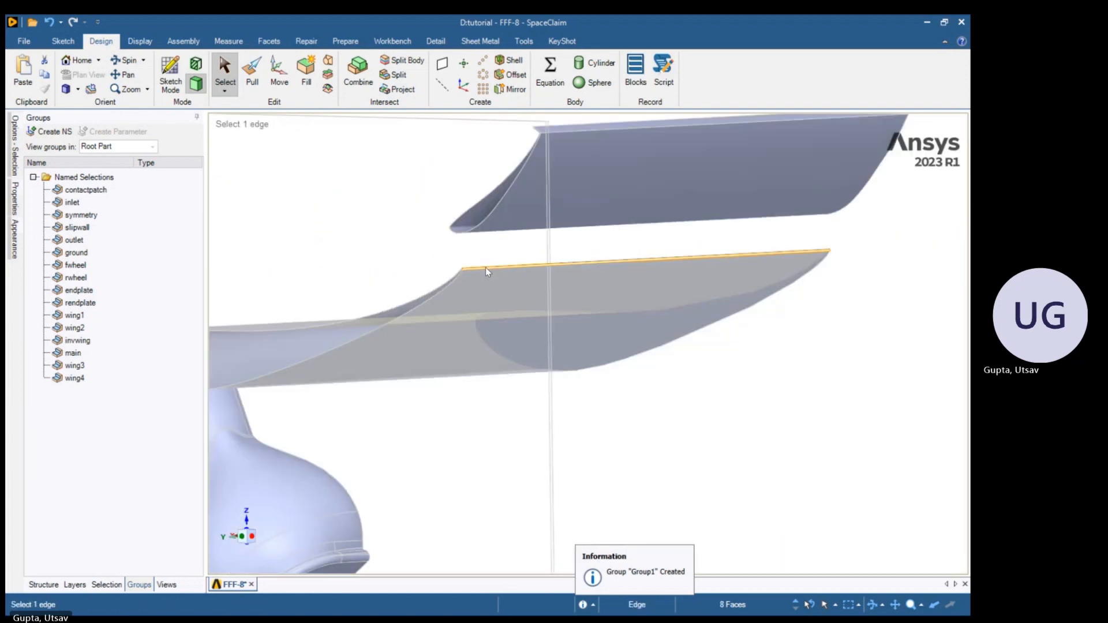
{"action": "middle_click_drag", "start_coordinate": [577, 173], "coordinate": [660, 191], "text": "shift"}
{"action": "scroll", "coordinate": [556, 197], "scroll_direction": "up", "scroll_amount": 8}
{"action": "left_click", "coordinate": [530, 211], "text": "ctrl"}
{"action": "left_click", "coordinate": [580, 198], "text": "ctrl"}
{"action": "scroll", "coordinate": [551, 191], "scroll_direction": "up", "scroll_amount": 3}
{"action": "scroll", "coordinate": [535, 170], "scroll_direction": "up", "scroll_amount": 3}
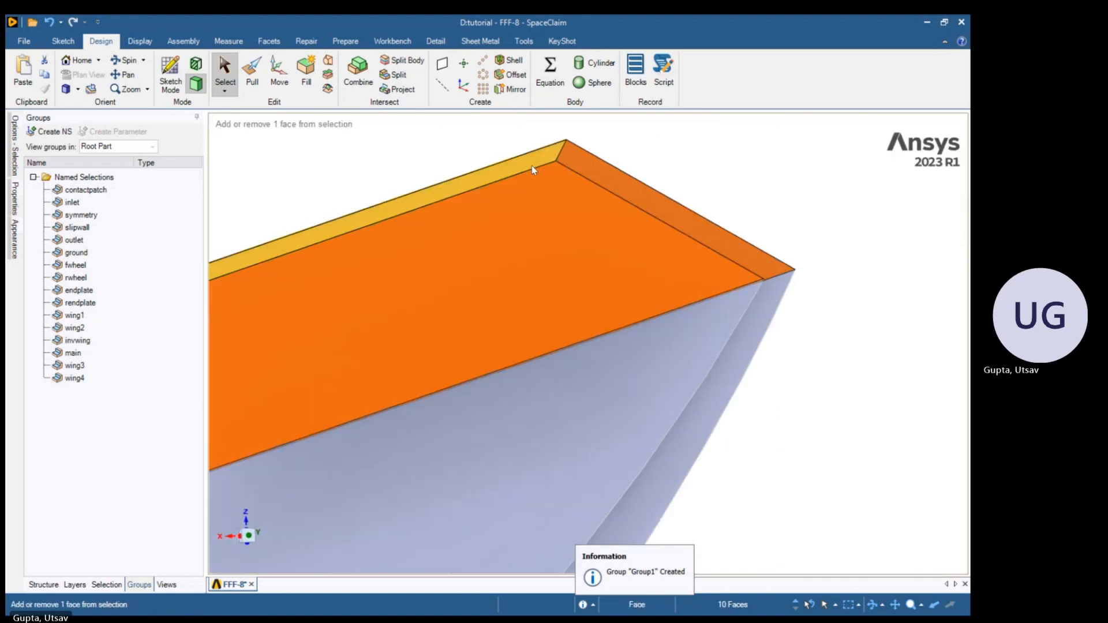
{"action": "left_click", "coordinate": [532, 165], "text": "ctrl"}
{"action": "scroll", "coordinate": [531, 166], "scroll_direction": "down", "scroll_amount": 14}
{"action": "middle_click_drag", "start_coordinate": [519, 278], "coordinate": [388, 329]}
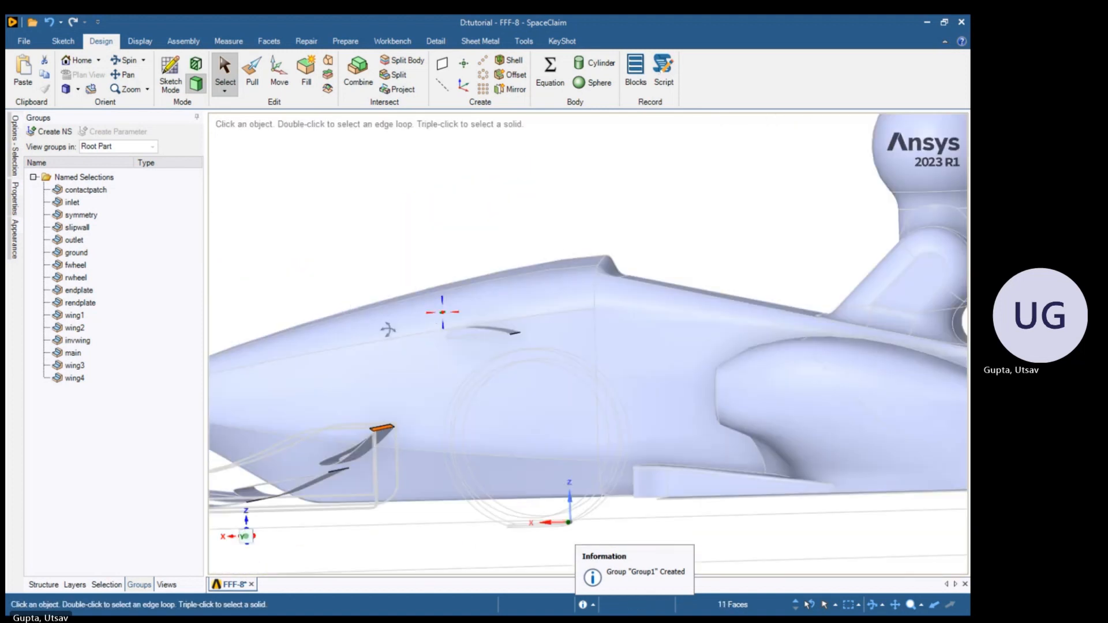
{"action": "middle_click_drag", "start_coordinate": [616, 348], "coordinate": [536, 388], "text": "shift"}
{"action": "scroll", "coordinate": [534, 356], "scroll_direction": "up", "scroll_amount": 2}
{"action": "scroll", "coordinate": [598, 245], "scroll_direction": "up", "scroll_amount": 6}
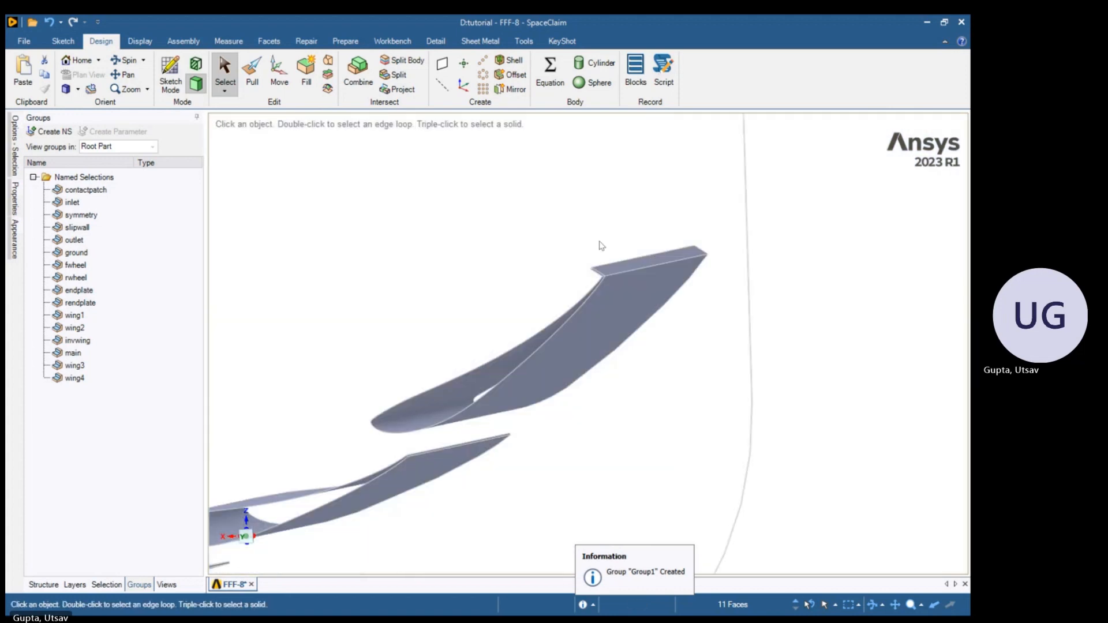
{"action": "left_click", "coordinate": [608, 280], "text": "ctrl"}
{"action": "left_click", "coordinate": [651, 275], "text": "ctrl"}
{"action": "scroll", "coordinate": [652, 262], "scroll_direction": "up", "scroll_amount": 6}
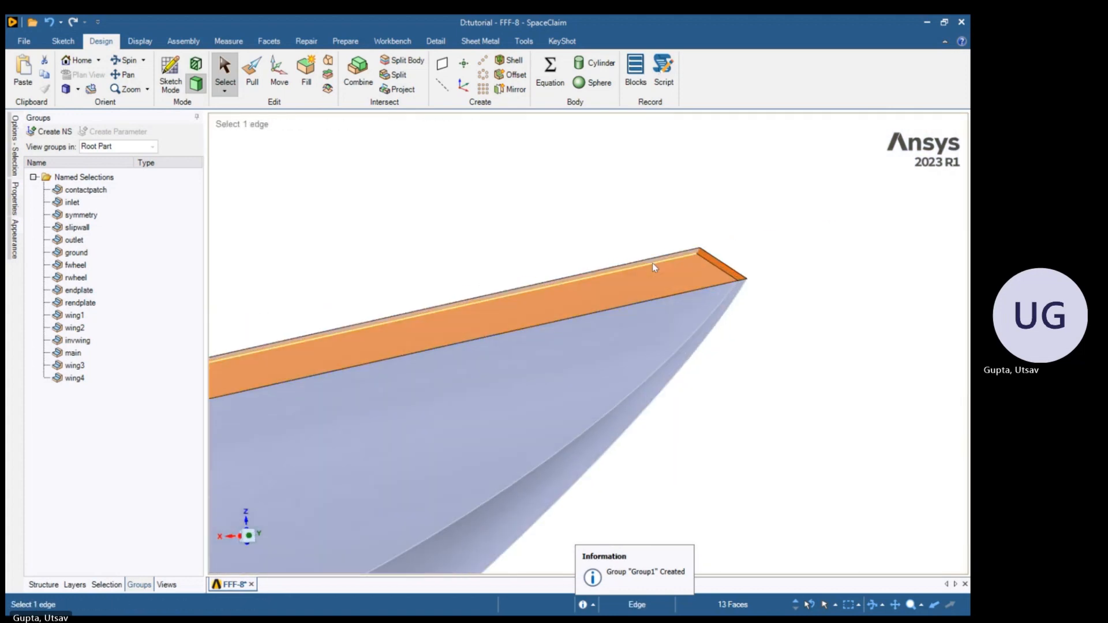
{"action": "left_click", "coordinate": [653, 261], "text": "ctrl"}
{"action": "scroll", "coordinate": [654, 261], "scroll_direction": "down", "scroll_amount": 12}
{"action": "scroll", "coordinate": [662, 281], "scroll_direction": "down", "scroll_amount": 3}
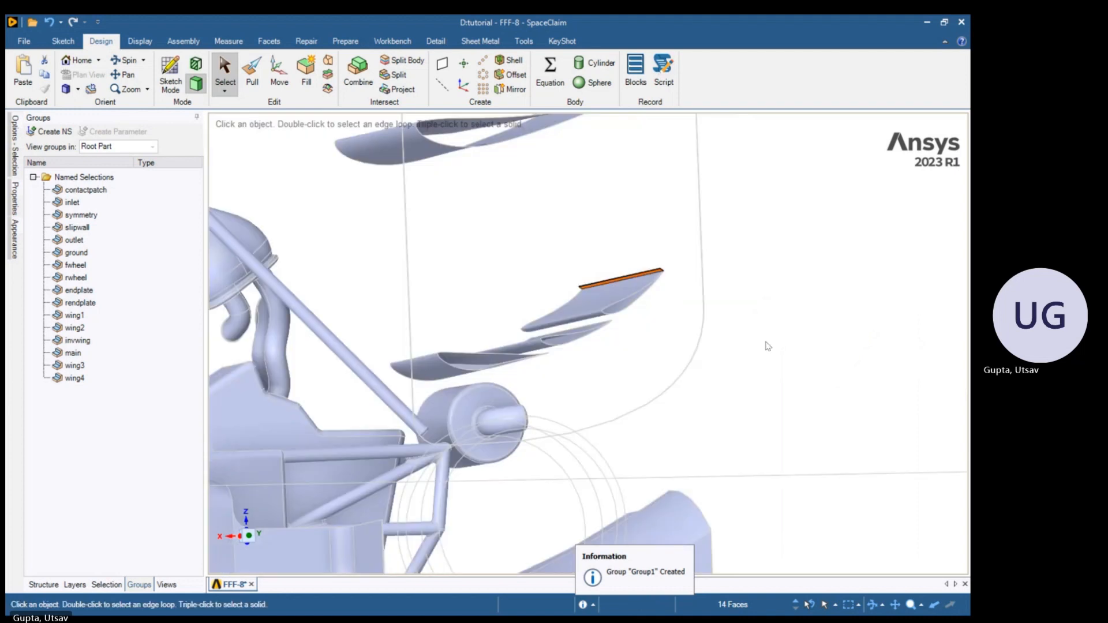
{"action": "scroll", "coordinate": [613, 324], "scroll_direction": "down", "scroll_amount": 5}
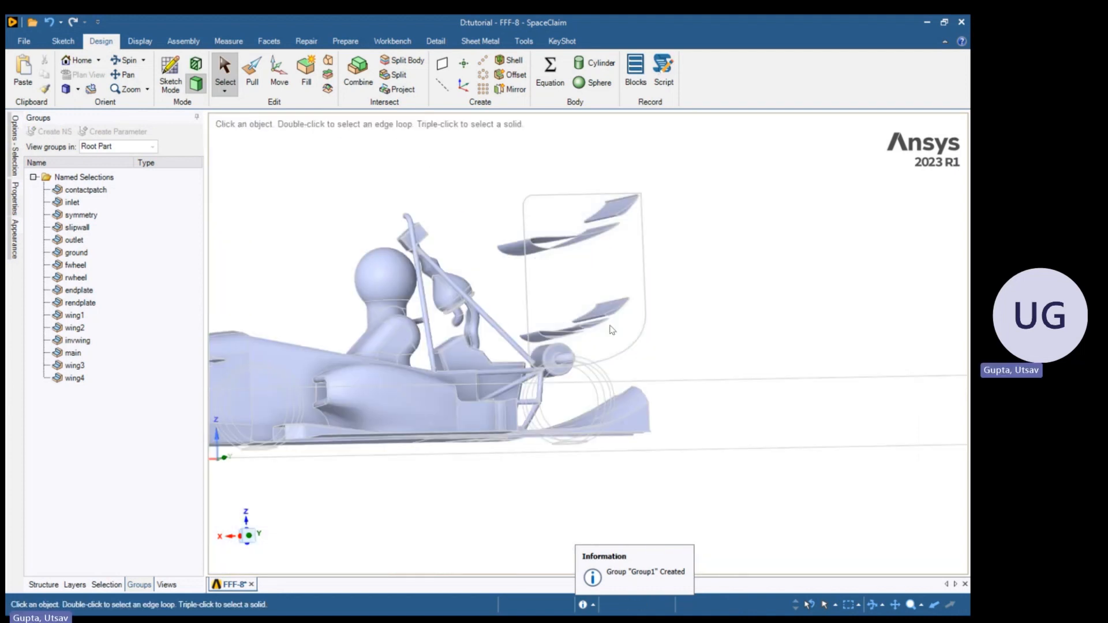
Select the trailing-edge faces of the front wing's lowest and middle elements
{"action": "middle_click_drag", "start_coordinate": [547, 362], "coordinate": [929, 355], "text": "ctrl"}
{"action": "middle_click_drag", "start_coordinate": [687, 407], "coordinate": [549, 409]}
{"action": "scroll", "coordinate": [550, 412], "scroll_direction": "up", "scroll_amount": 10}
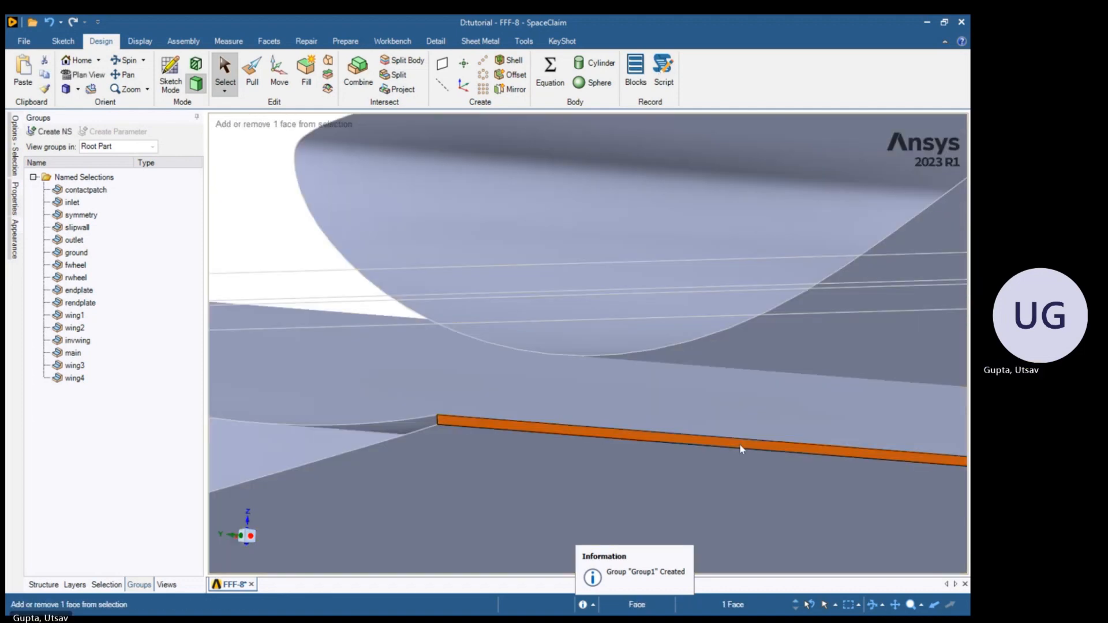
{"action": "scroll", "coordinate": [798, 451], "scroll_direction": "down", "scroll_amount": 4}
{"action": "middle_click_drag", "start_coordinate": [798, 452], "coordinate": [70, 378], "text": "shift"}
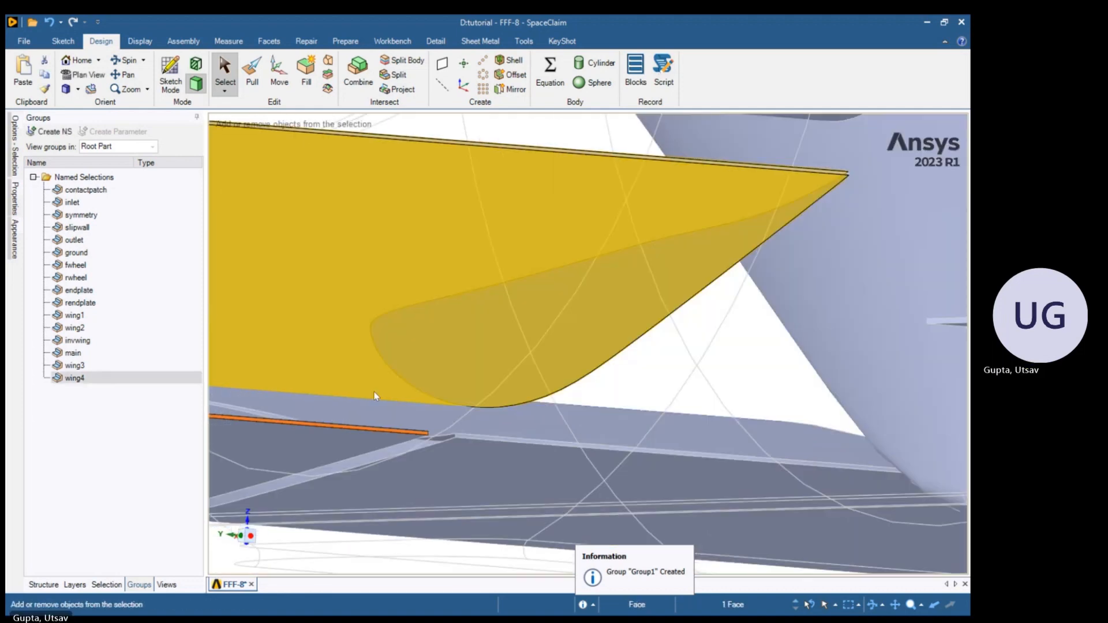
{"action": "scroll", "coordinate": [469, 443], "scroll_direction": "up", "scroll_amount": 3}
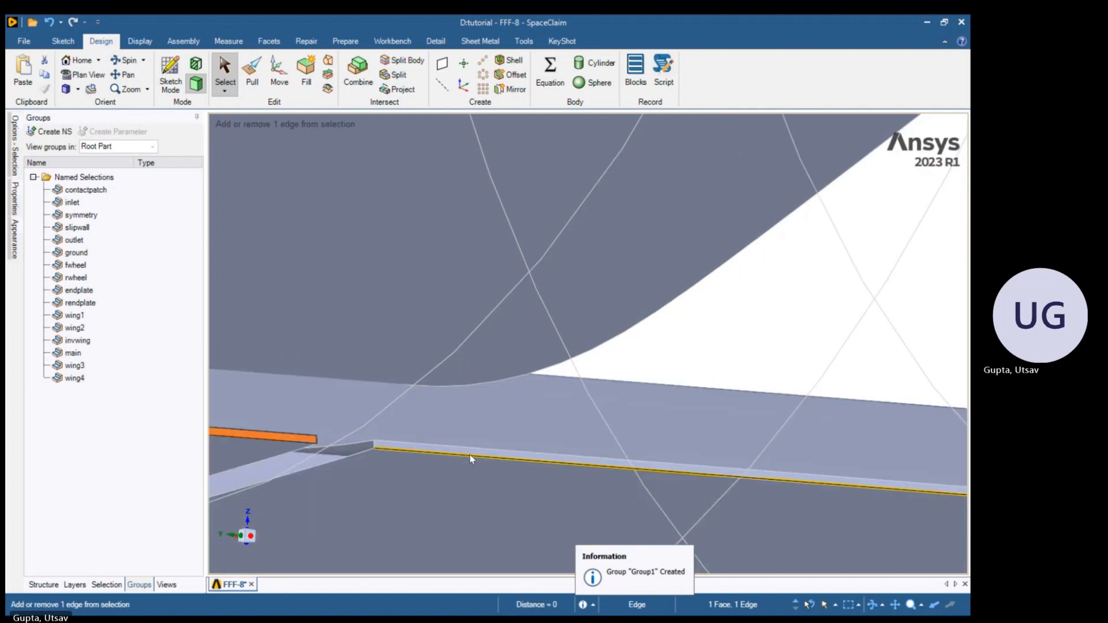
{"action": "left_click", "coordinate": [471, 454], "text": "ctrl"}
{"action": "scroll", "coordinate": [475, 451], "scroll_direction": "down", "scroll_amount": 3}
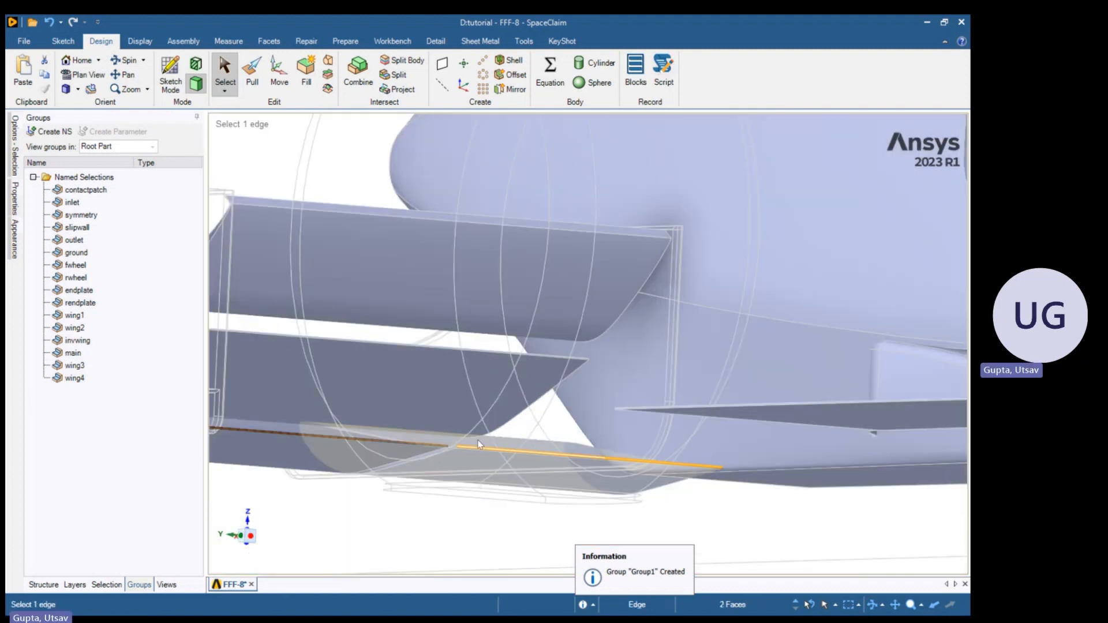
{"action": "scroll", "coordinate": [478, 444], "scroll_direction": "up", "scroll_amount": 6}
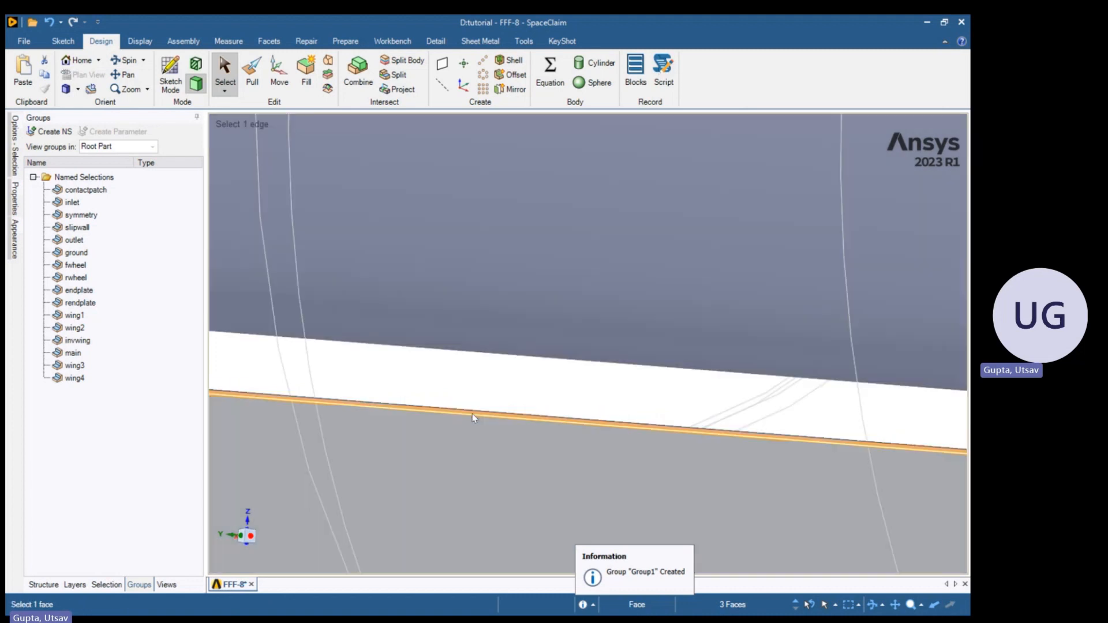
Add the three narrow faces along the trailing edge of the front wing's upper flap to the selection
{"action": "scroll", "coordinate": [474, 412], "scroll_direction": "down", "scroll_amount": 5}
{"action": "scroll", "coordinate": [507, 448], "scroll_direction": "up", "scroll_amount": 6}
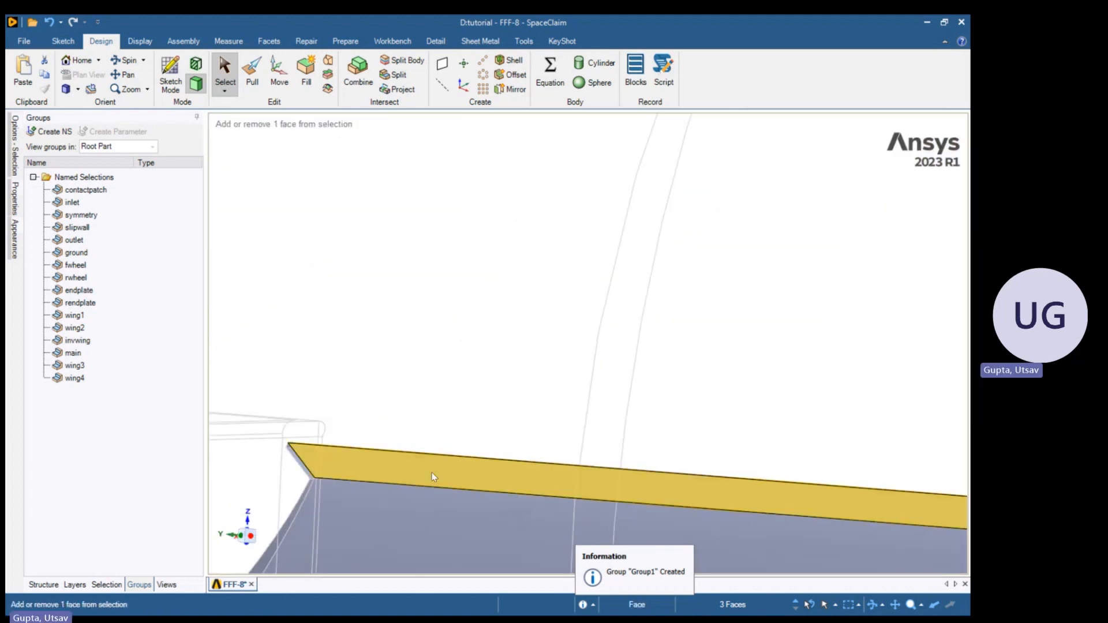
{"action": "left_click", "coordinate": [433, 475], "text": "ctrl"}
{"action": "middle_click_drag", "start_coordinate": [432, 475], "coordinate": [518, 444]}
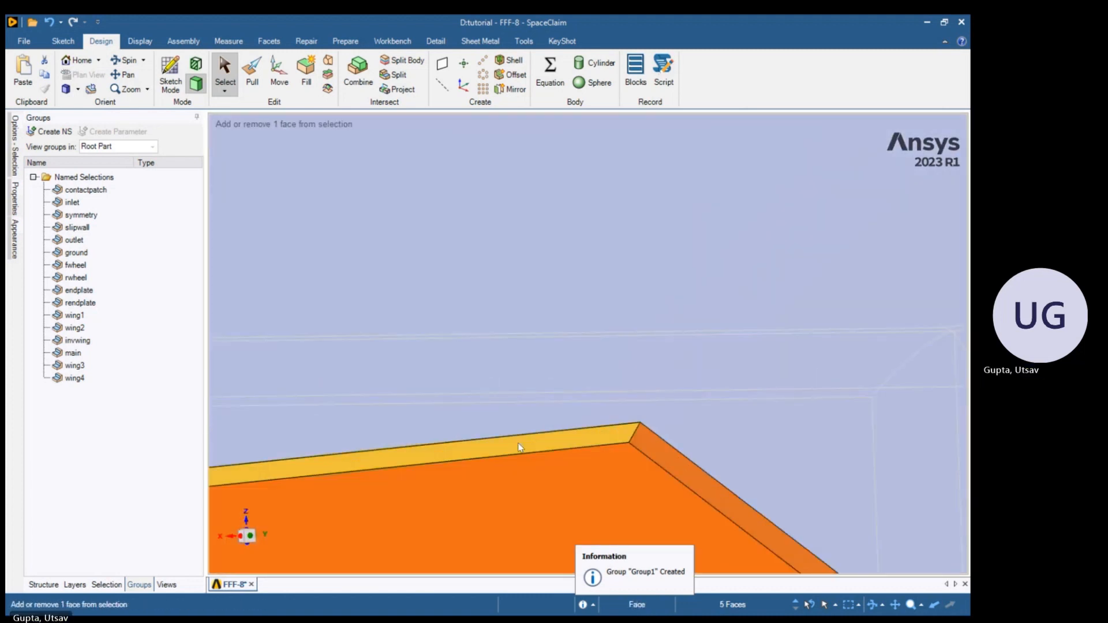
{"action": "left_click", "coordinate": [518, 448], "text": "ctrl"}
{"action": "scroll", "coordinate": [519, 445], "scroll_direction": "down", "scroll_amount": 8}
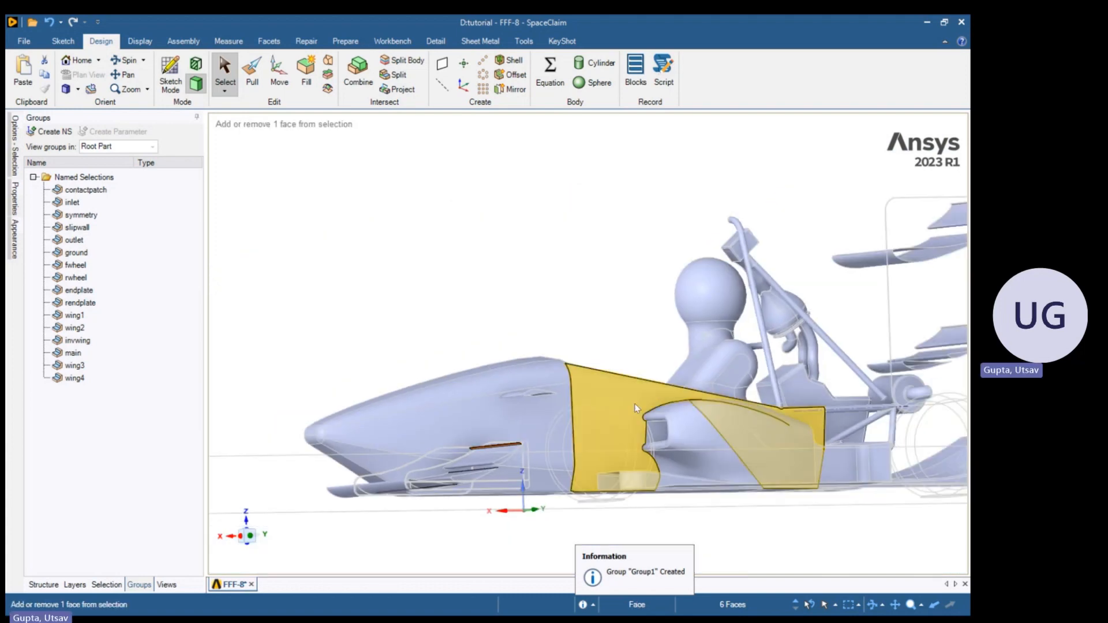
Add the trailing-edge face of the small winglet on the side of the nose to the selection
{"action": "middle_click_drag", "start_coordinate": [541, 392], "coordinate": [311, 429], "text": "shift"}
{"action": "scroll", "coordinate": [311, 428], "scroll_direction": "up", "scroll_amount": 2}
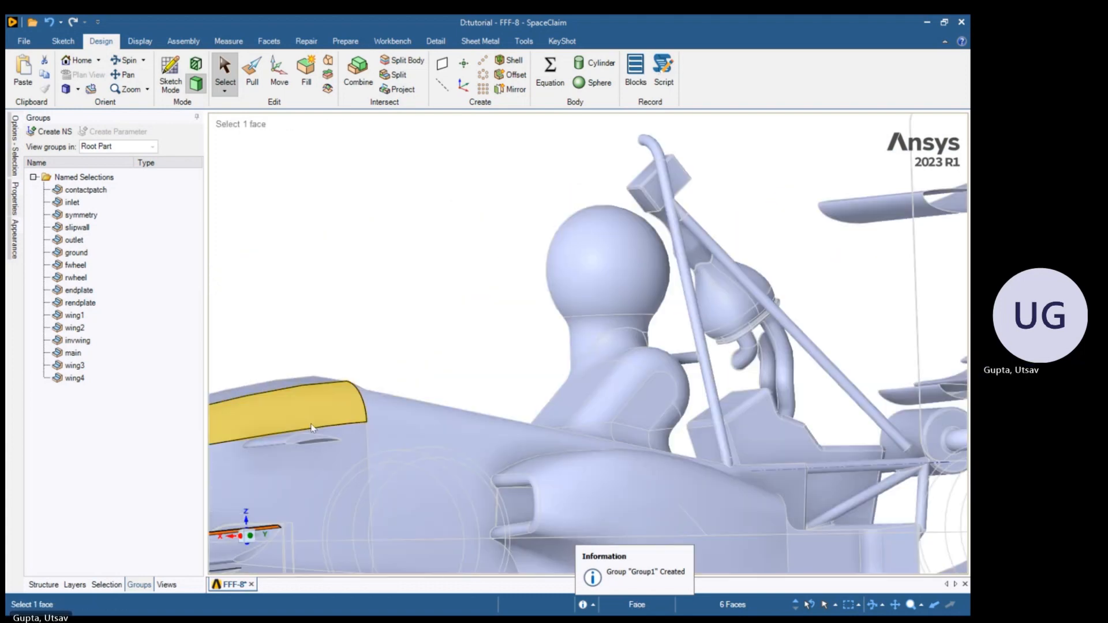
{"action": "scroll", "coordinate": [350, 456], "scroll_direction": "up", "scroll_amount": 8}
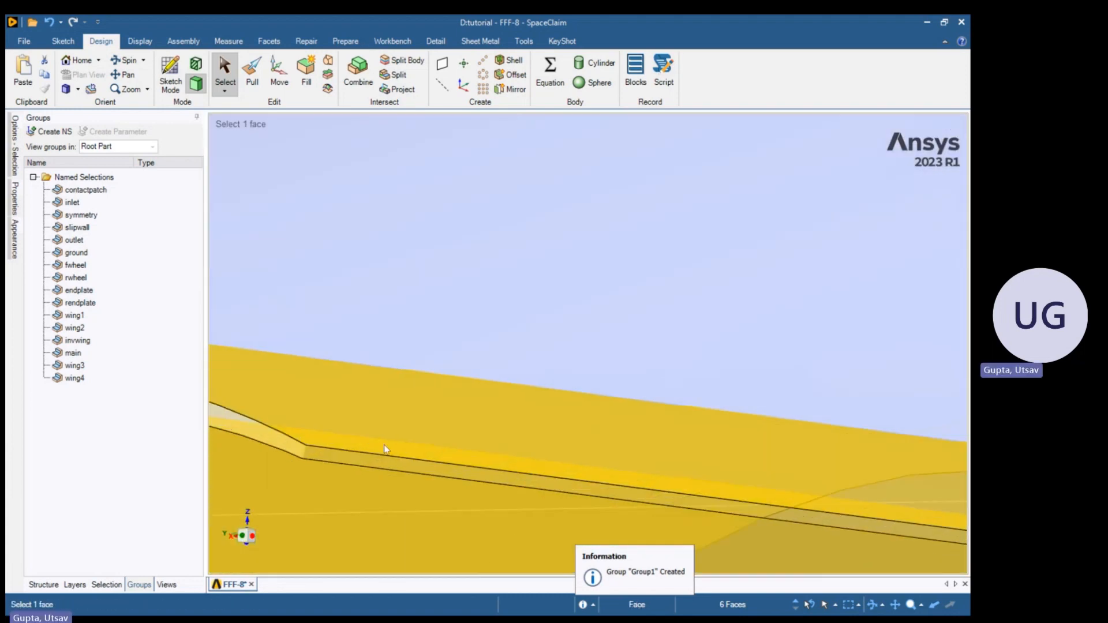
{"action": "left_click", "coordinate": [367, 463], "text": "ctrl"}
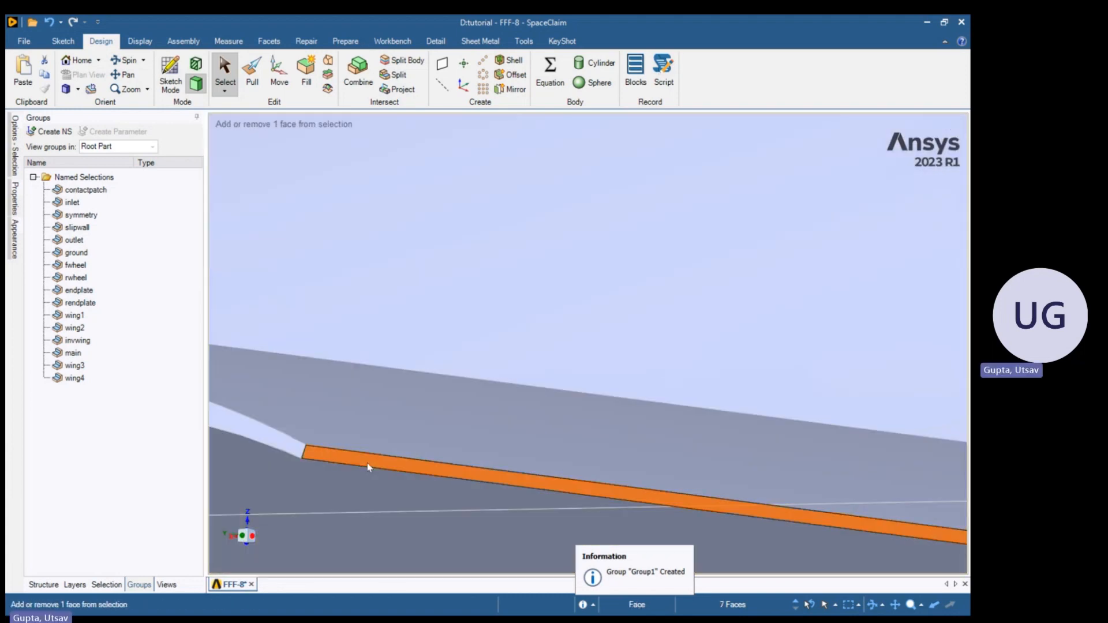
Add the three trailing-edge faces of the top flap in the rear wing's lower group to the selection
{"action": "scroll", "coordinate": [369, 462], "scroll_direction": "down", "scroll_amount": 10}
{"action": "scroll", "coordinate": [583, 430], "scroll_direction": "up", "scroll_amount": 5}
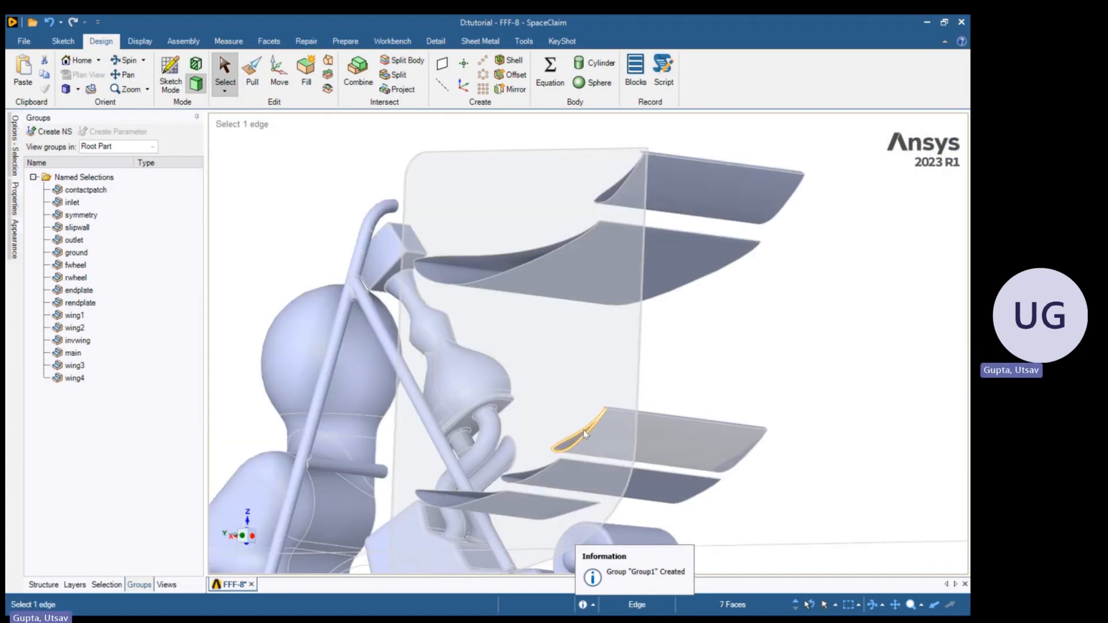
{"action": "scroll", "coordinate": [612, 414], "scroll_direction": "up", "scroll_amount": 8}
{"action": "left_click", "coordinate": [534, 437], "text": "ctrl"}
{"action": "middle_click_drag", "start_coordinate": [534, 438], "coordinate": [663, 439]}
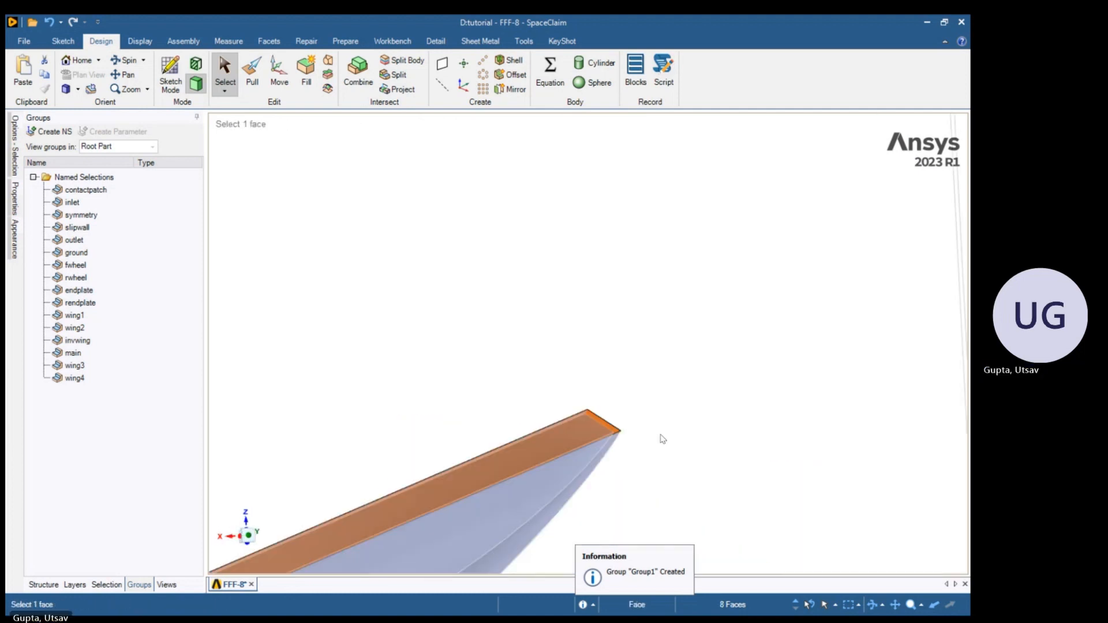
{"action": "left_click", "coordinate": [546, 440], "text": "ctrl"}
{"action": "scroll", "coordinate": [550, 435], "scroll_direction": "up", "scroll_amount": 5}
{"action": "left_click", "coordinate": [590, 383], "text": "ctrl"}
{"action": "scroll", "coordinate": [591, 384], "scroll_direction": "down", "scroll_amount": 3}
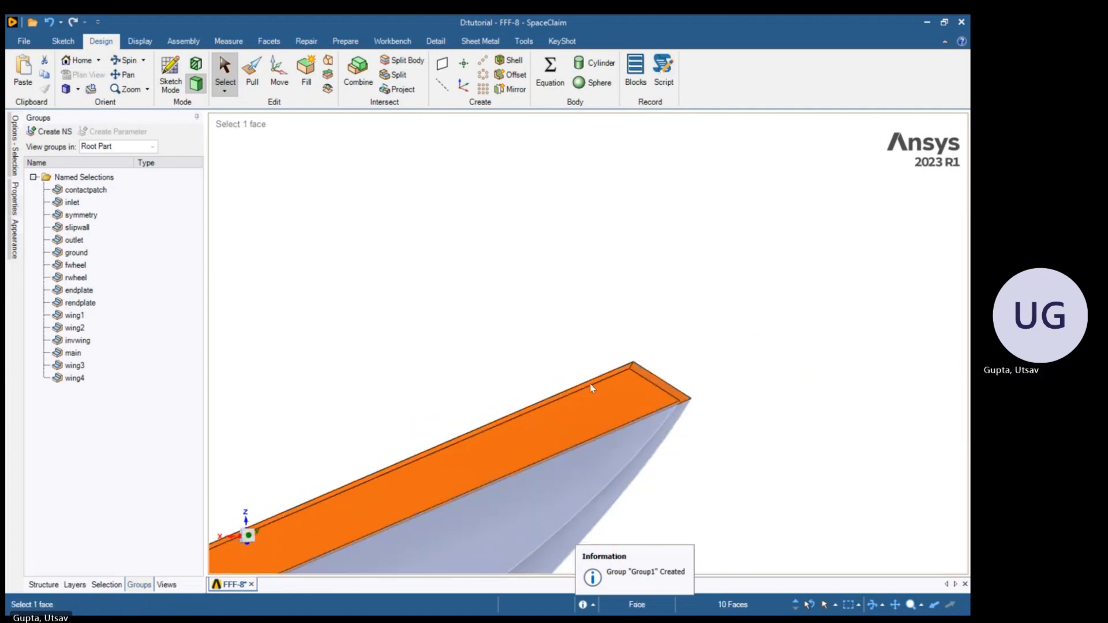
Add the trailing-edge faces of the two elements beneath the flap in the rear wing's lower group to the selection
{"action": "scroll", "coordinate": [591, 384], "scroll_direction": "down", "scroll_amount": 8}
{"action": "middle_click_drag", "start_coordinate": [596, 388], "coordinate": [601, 421]}
{"action": "scroll", "coordinate": [589, 407], "scroll_direction": "up", "scroll_amount": 8}
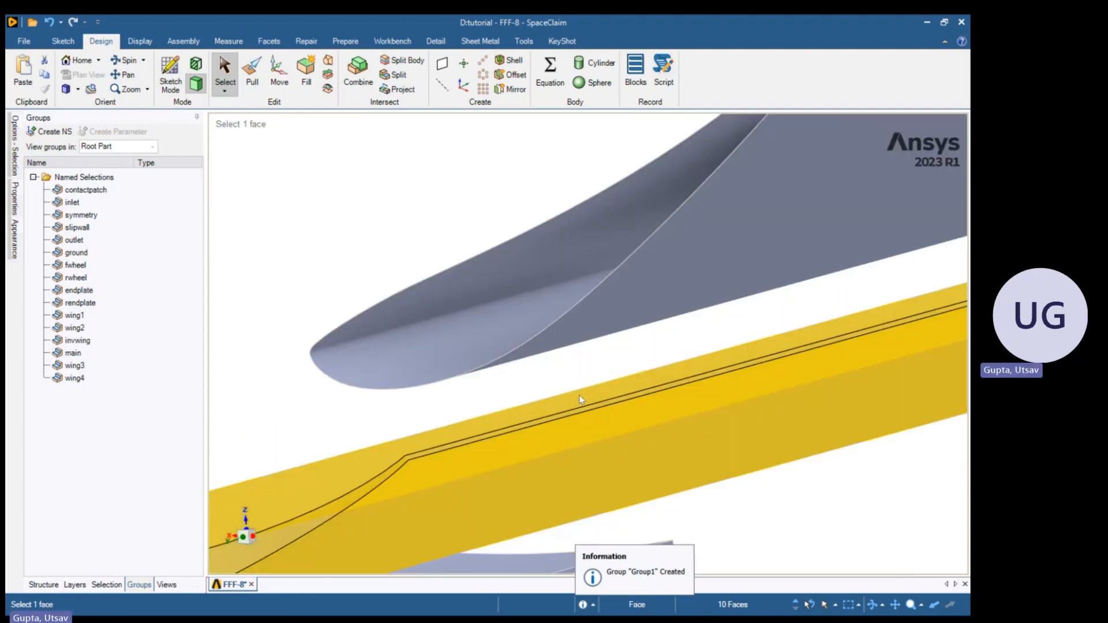
{"action": "scroll", "coordinate": [580, 398], "scroll_direction": "up", "scroll_amount": 4}
{"action": "left_click", "coordinate": [560, 438], "text": "ctrl"}
{"action": "scroll", "coordinate": [560, 437], "scroll_direction": "down", "scroll_amount": 5}
{"action": "middle_click_drag", "start_coordinate": [450, 536], "coordinate": [616, 352], "text": "ctrl"}
{"action": "scroll", "coordinate": [616, 352], "scroll_direction": "up", "scroll_amount": 5}
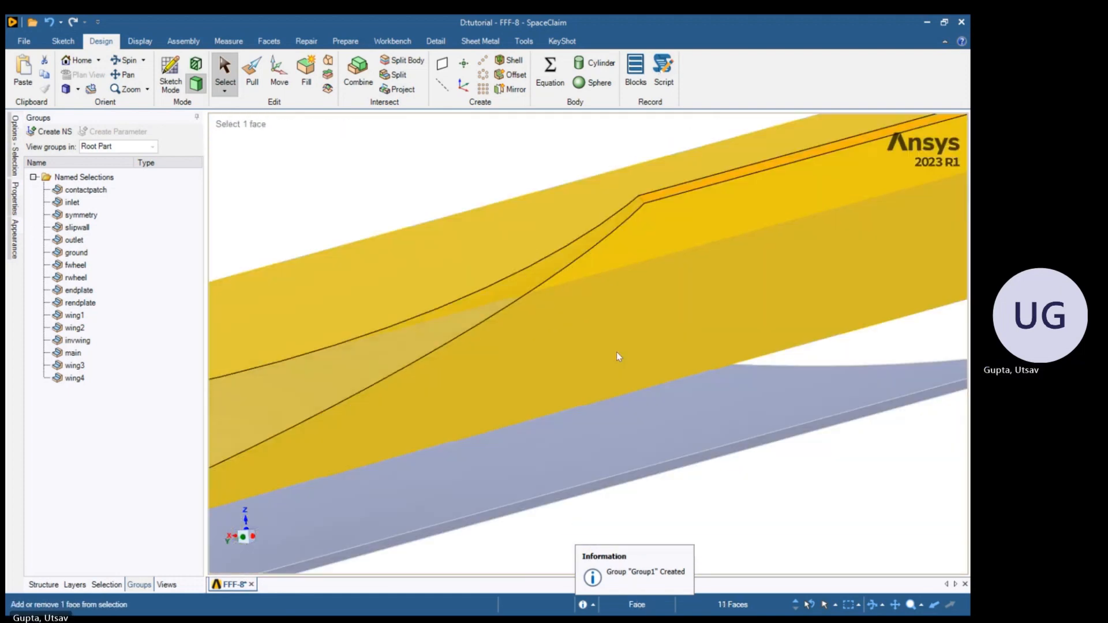
{"action": "scroll", "coordinate": [637, 479], "scroll_direction": "up", "scroll_amount": 5}
{"action": "left_click", "coordinate": [635, 477], "text": "ctrl"}
{"action": "scroll", "coordinate": [635, 478], "scroll_direction": "down", "scroll_amount": 10}
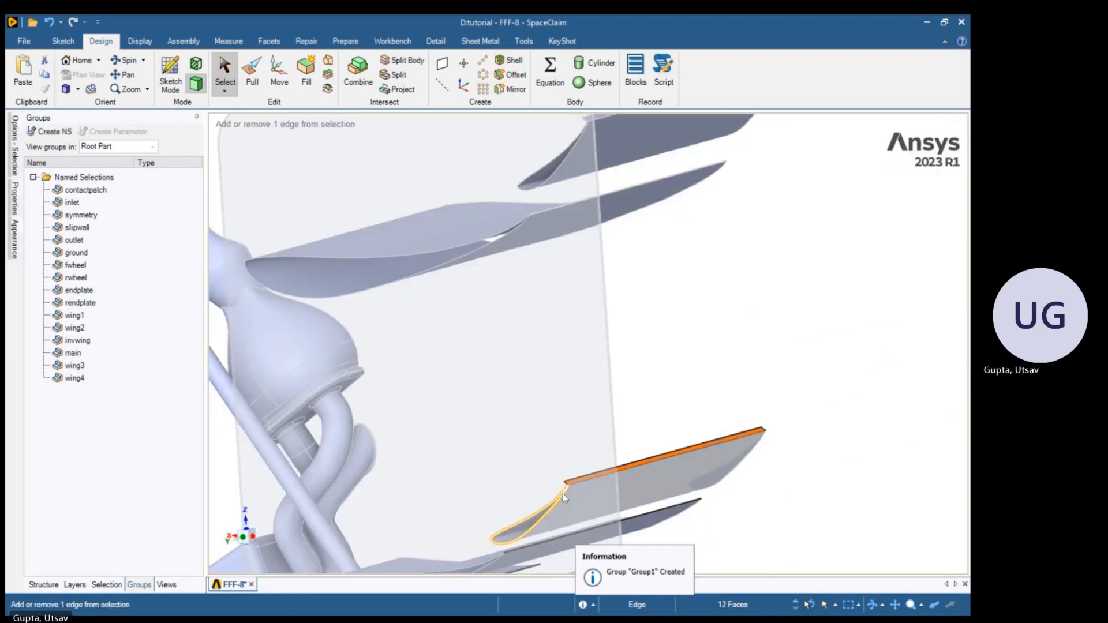
Add the trailing-edge face of the main element in the rear wing's upper group to the selection
{"action": "middle_click_drag", "start_coordinate": [523, 145], "coordinate": [508, 248], "text": "ctrl"}
{"action": "scroll", "coordinate": [520, 299], "scroll_direction": "up", "scroll_amount": 7}
{"action": "scroll", "coordinate": [558, 445], "scroll_direction": "up", "scroll_amount": 3}
{"action": "left_click", "coordinate": [518, 430], "text": "ctrl"}
{"action": "scroll", "coordinate": [519, 430], "scroll_direction": "down", "scroll_amount": 4}
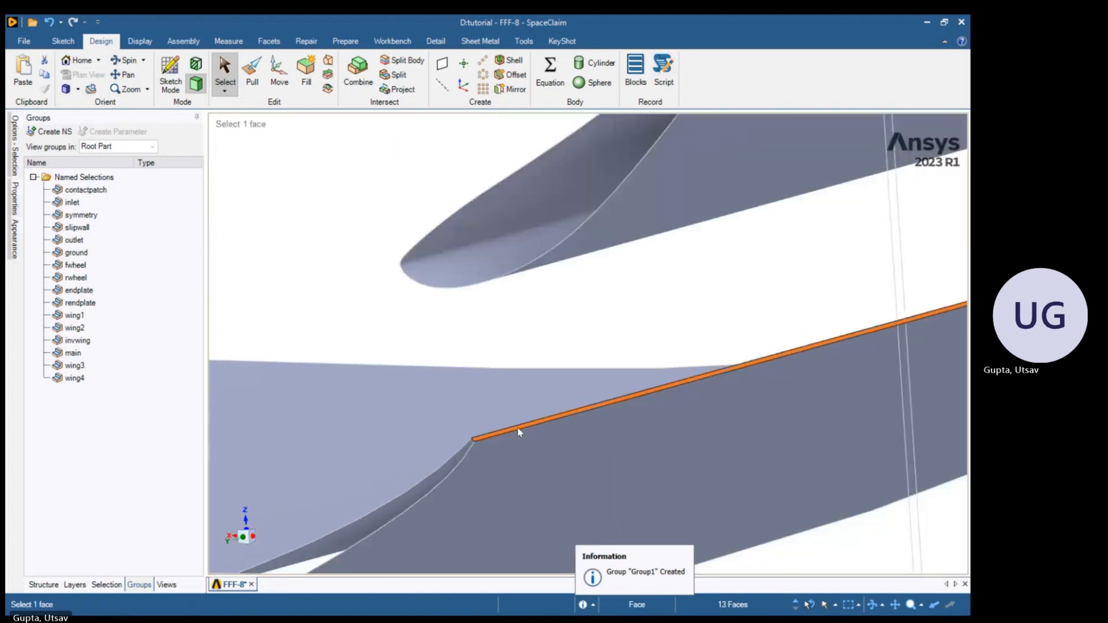
{"action": "scroll", "coordinate": [518, 432], "scroll_direction": "down", "scroll_amount": 6}
Add the three trailing-edge faces of the rear wing's uppermost flap to the selection
{"action": "scroll", "coordinate": [601, 318], "scroll_direction": "up", "scroll_amount": 6}
{"action": "left_click", "coordinate": [657, 398], "text": "ctrl"}
{"action": "middle_click_drag", "start_coordinate": [662, 394], "coordinate": [788, 369]}
{"action": "left_click", "coordinate": [722, 387], "text": "ctrl"}
{"action": "scroll", "coordinate": [719, 386], "scroll_direction": "up", "scroll_amount": 4}
{"action": "left_click", "coordinate": [712, 386], "text": "ctrl"}
{"action": "scroll", "coordinate": [711, 386], "scroll_direction": "down", "scroll_amount": 2}
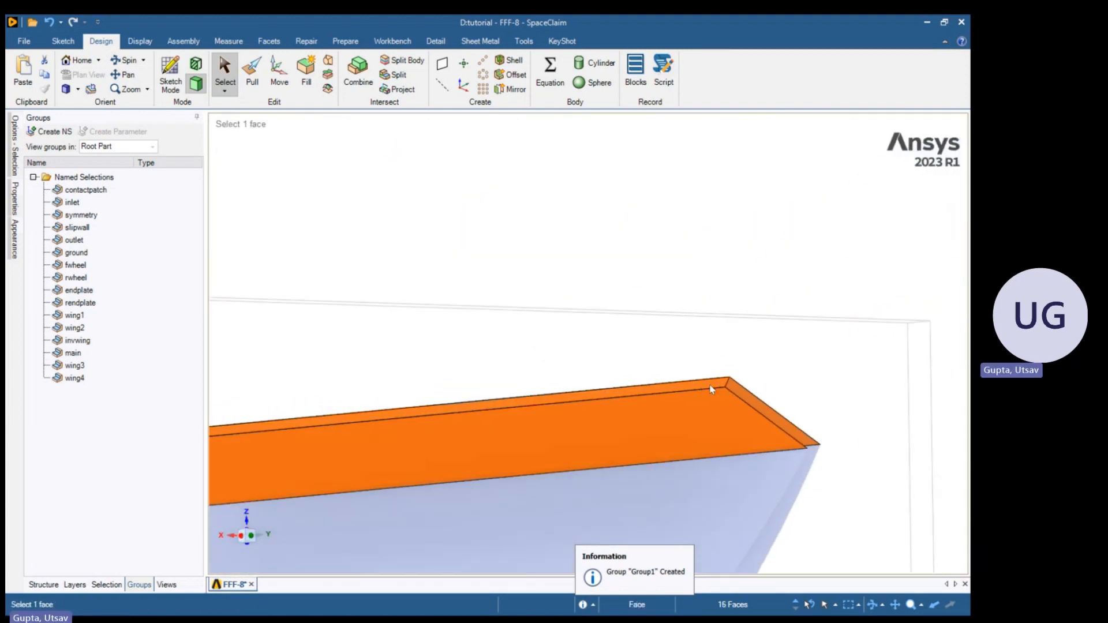
Review the selected trailing-edge faces across the whole car, from the rear wing to the nose and front wing
{"action": "scroll", "coordinate": [711, 390], "scroll_direction": "down", "scroll_amount": 10}
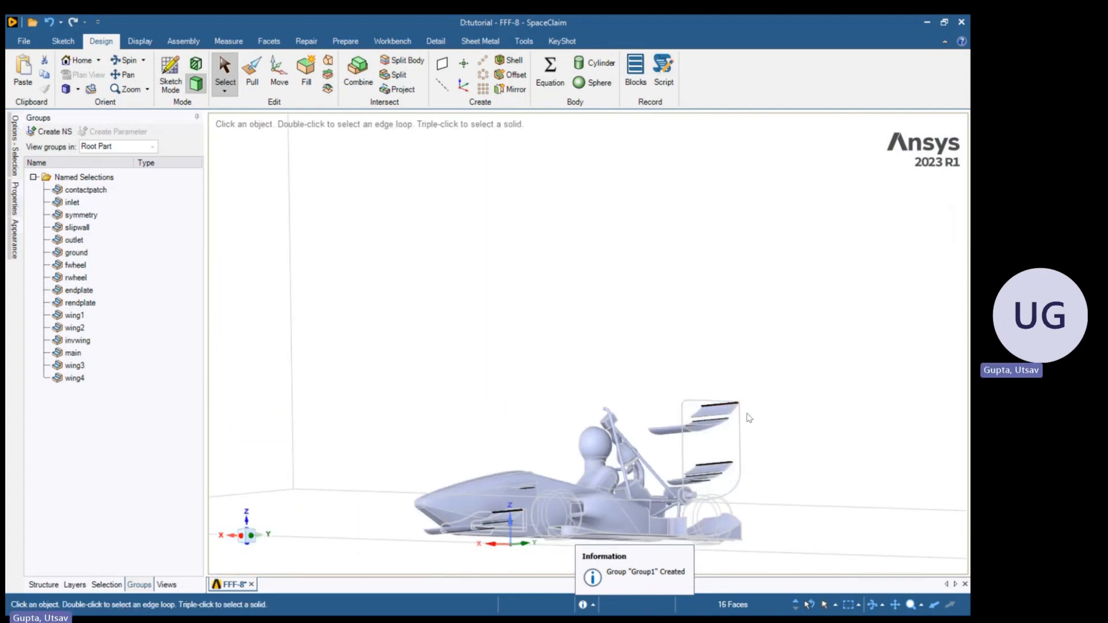
{"action": "middle_click_drag", "start_coordinate": [718, 420], "coordinate": [727, 347], "text": "ctrl"}
{"action": "middle_click_drag", "start_coordinate": [596, 428], "coordinate": [434, 450]}
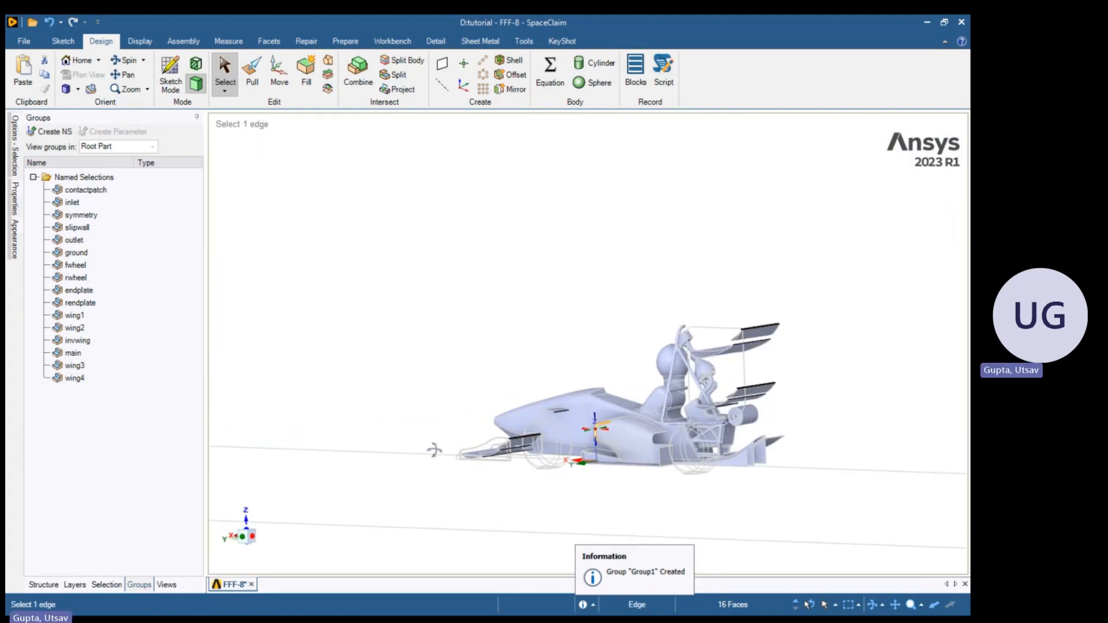
{"action": "scroll", "coordinate": [480, 446], "scroll_direction": "up", "scroll_amount": 5}
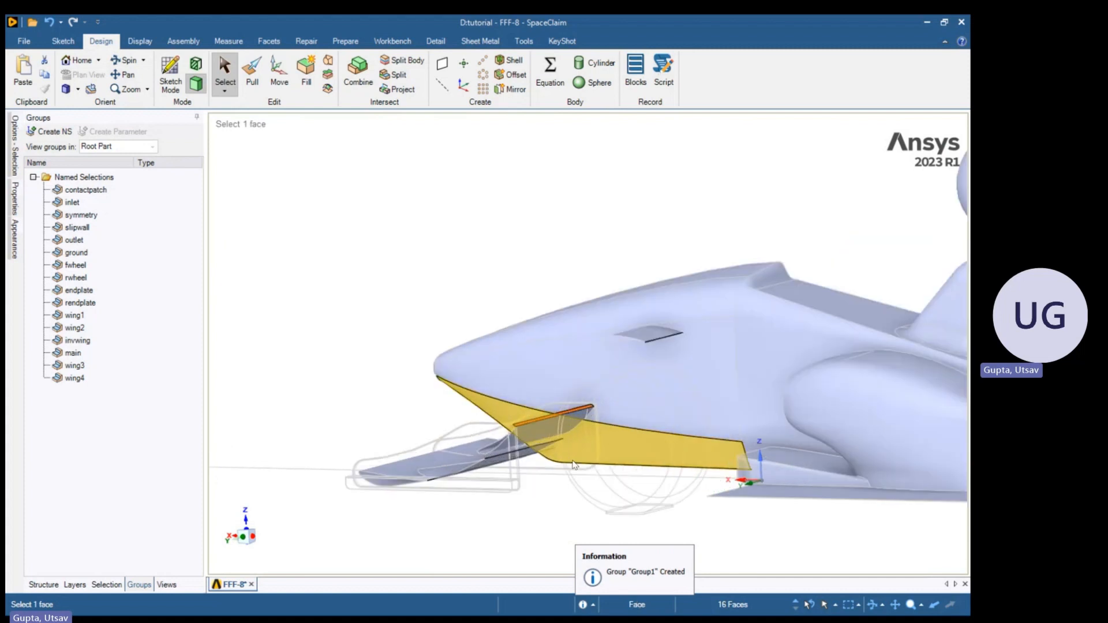
{"action": "middle_click_drag", "start_coordinate": [583, 443], "coordinate": [568, 474]}
{"action": "middle_click_drag", "start_coordinate": [660, 413], "coordinate": [544, 445], "text": "ctrl"}
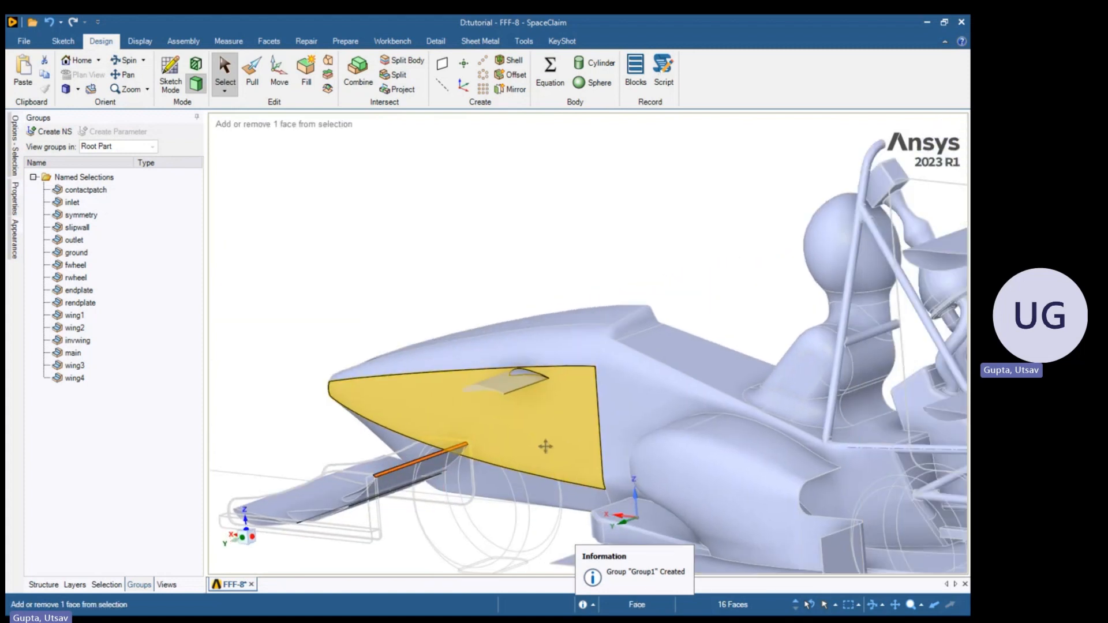
Group the selected trailing-edge faces as the named selection trailingedge and hide the car's wing faces
{"action": "mouse_move", "coordinate": [757, 394]}
{"action": "middle_mouse_down", "text": "ctrl"}
{"action": "mouse_move", "coordinate": [492, 452]}
{"action": "mouse_move", "coordinate": [593, 391]}
{"action": "middle_mouse_up", "text": "ctrl"}
{"action": "scroll", "coordinate": [906, 396], "scroll_direction": "down", "scroll_amount": 3}
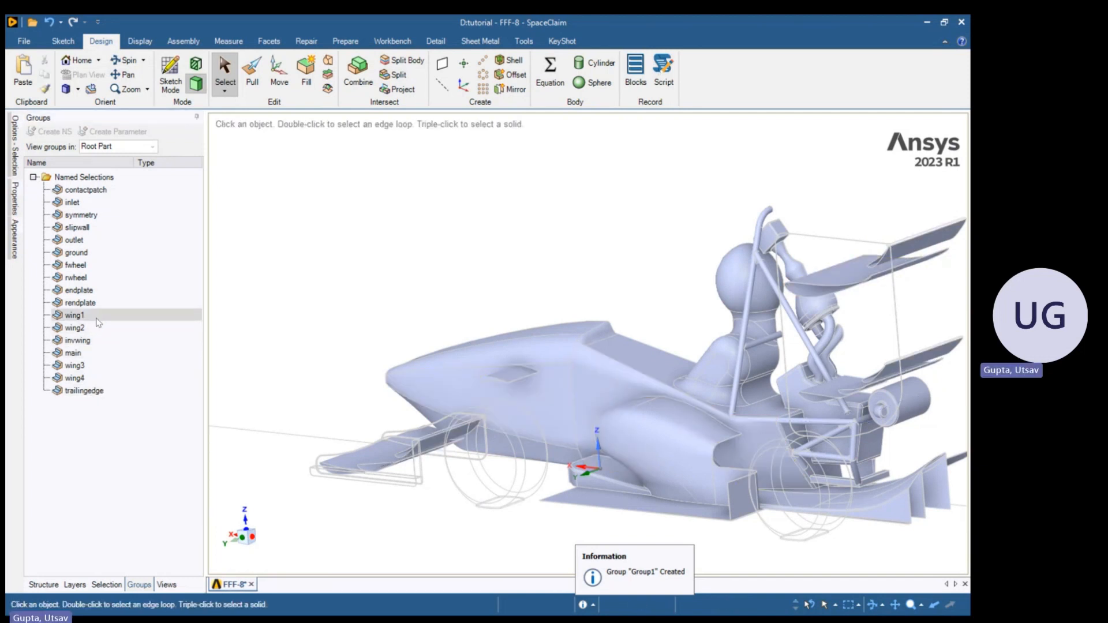
{"action": "right_click", "coordinate": [94, 367]}
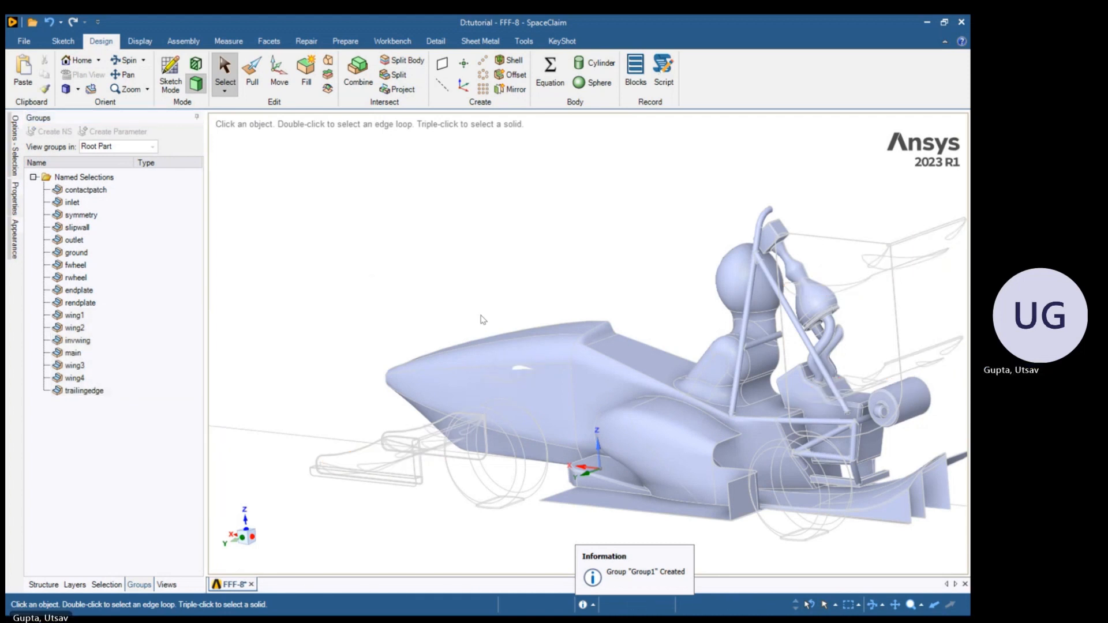
{"action": "scroll", "coordinate": [747, 424], "scroll_direction": "down", "scroll_amount": 3}
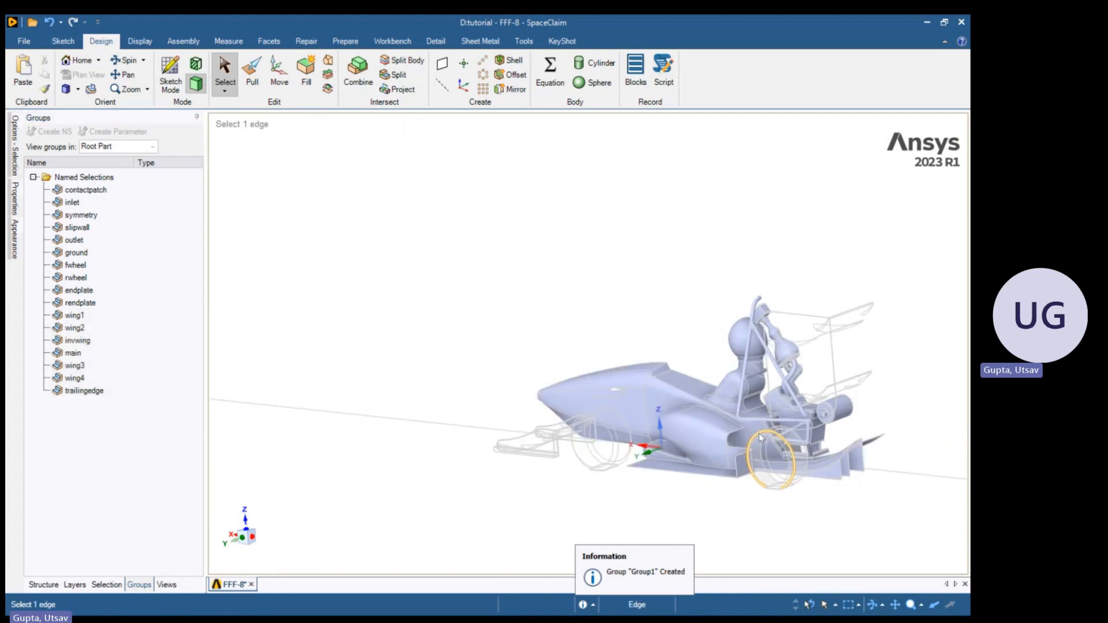
Select the rounded lip faces of the sidepod inlet and the inner duct face behind them
{"action": "middle_click_drag", "start_coordinate": [759, 438], "coordinate": [837, 427]}
{"action": "scroll", "coordinate": [617, 452], "scroll_direction": "up", "scroll_amount": 10}
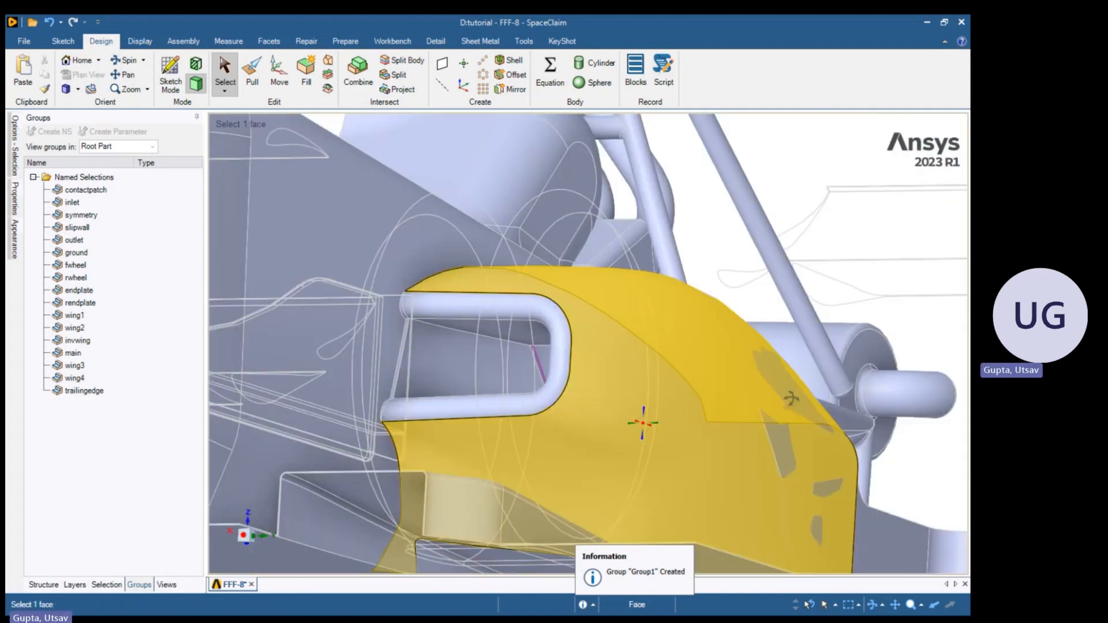
{"action": "middle_click_drag", "start_coordinate": [791, 399], "coordinate": [724, 449]}
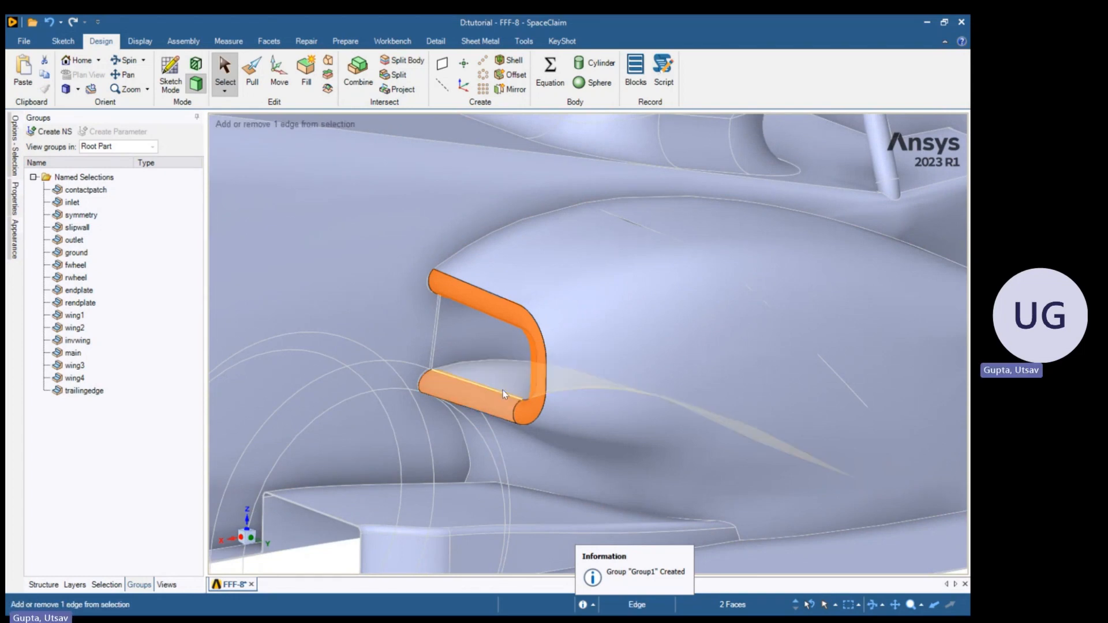
{"action": "mouse_move", "coordinate": [503, 394]}
{"action": "middle_mouse_down"}
{"action": "mouse_move", "coordinate": [508, 381]}
{"action": "mouse_move", "coordinate": [565, 374]}
{"action": "mouse_move", "coordinate": [300, 403]}
{"action": "mouse_move", "coordinate": [317, 391]}
{"action": "mouse_move", "coordinate": [726, 468]}
{"action": "mouse_move", "coordinate": [513, 250]}
{"action": "middle_mouse_up"}
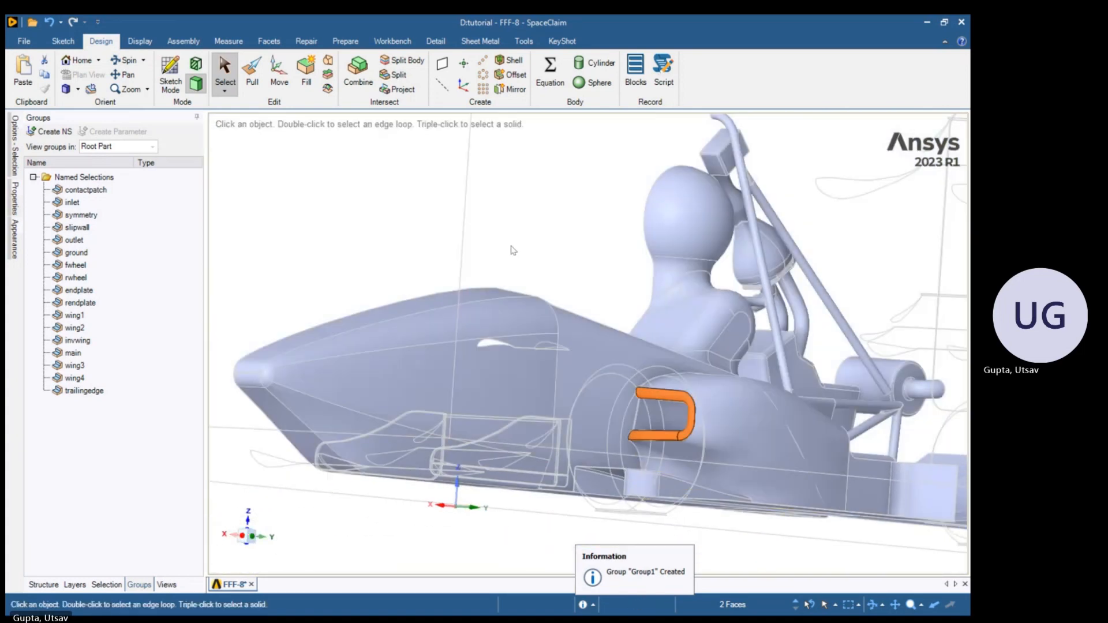
{"action": "scroll", "coordinate": [718, 468], "scroll_direction": "up", "scroll_amount": 5}
{"action": "left_click", "coordinate": [718, 467]}
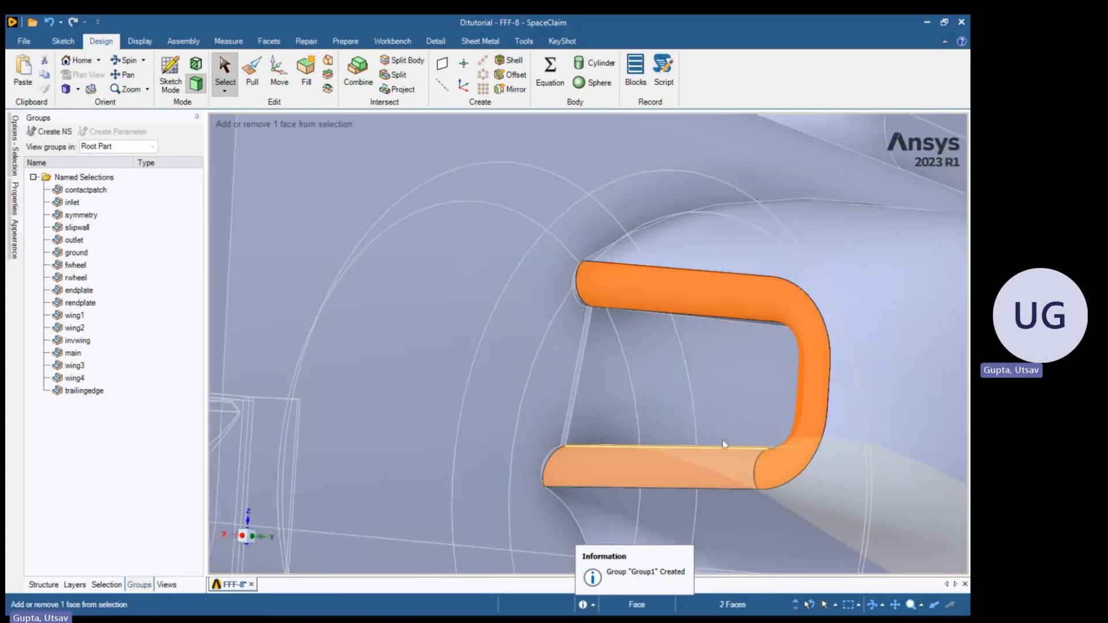
{"action": "left_click", "coordinate": [705, 431], "text": "ctrl"}
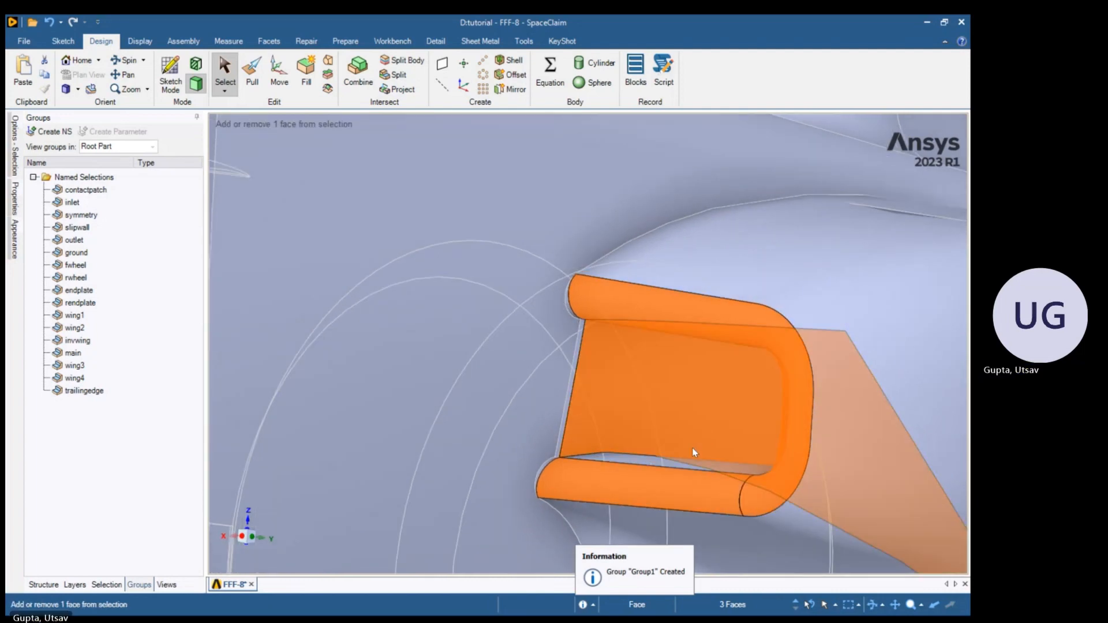
Add the sidepod's outer skin faces, remaining duct faces and the narrow face along the inlet's inboard edge to the selection
{"action": "middle_click_drag", "start_coordinate": [690, 453], "coordinate": [681, 493]}
{"action": "double_click", "coordinate": [695, 492], "text": "ctrl"}
{"action": "scroll", "coordinate": [565, 397], "scroll_direction": "up", "scroll_amount": 5}
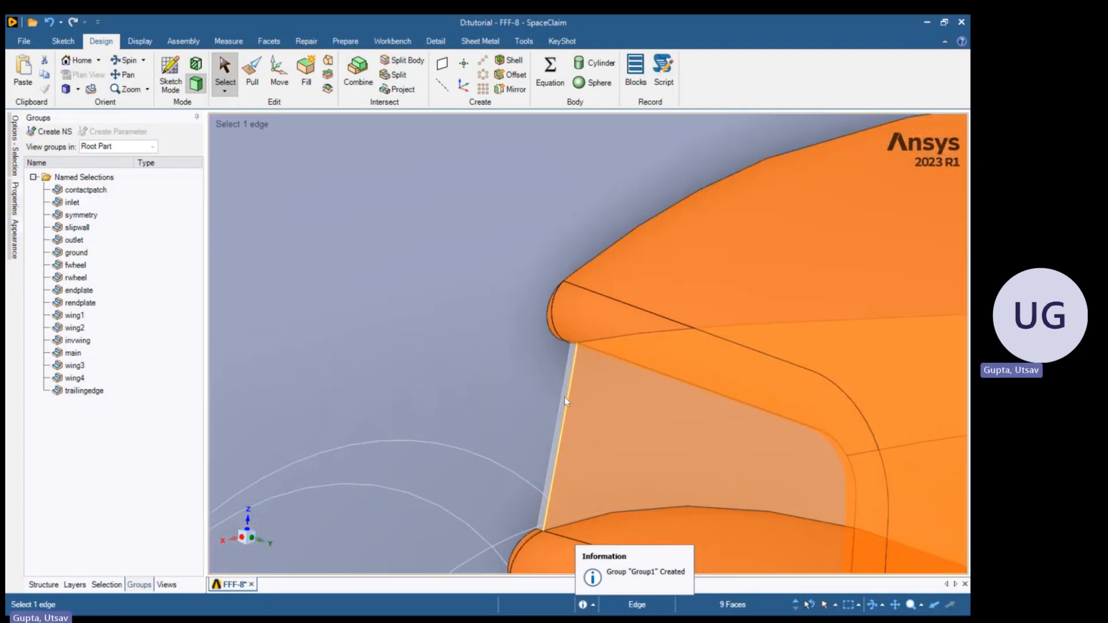
{"action": "left_click", "coordinate": [565, 389], "text": "ctrl"}
{"action": "scroll", "coordinate": [611, 397], "scroll_direction": "down", "scroll_amount": 8}
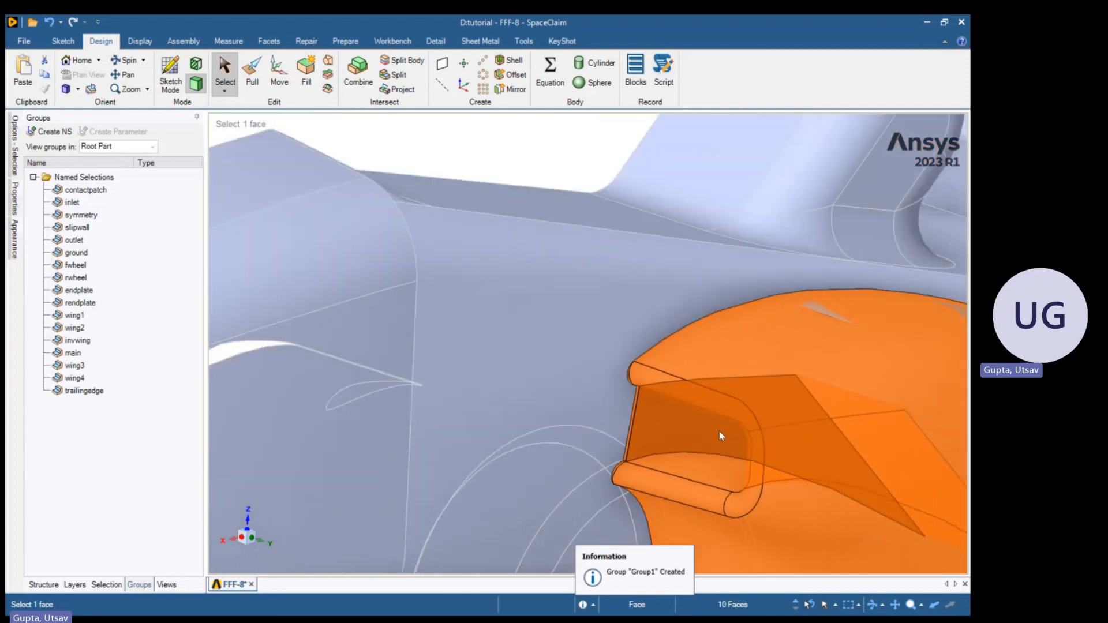
Add the thin edge faces at the rear of the sidepod to the selection
{"action": "middle_click_drag", "start_coordinate": [784, 465], "coordinate": [613, 424], "text": "ctrl"}
{"action": "middle_click_drag", "start_coordinate": [613, 424], "coordinate": [554, 461]}
{"action": "scroll", "coordinate": [804, 426], "scroll_direction": "up", "scroll_amount": 4}
{"action": "scroll", "coordinate": [803, 426], "scroll_direction": "up", "scroll_amount": 4}
{"action": "middle_click_drag", "start_coordinate": [789, 444], "coordinate": [708, 398]}
{"action": "middle_click_drag", "start_coordinate": [703, 275], "coordinate": [409, 439]}
{"action": "left_click", "coordinate": [918, 192], "text": "ctrl"}
{"action": "scroll", "coordinate": [411, 443], "scroll_direction": "up", "scroll_amount": 10}
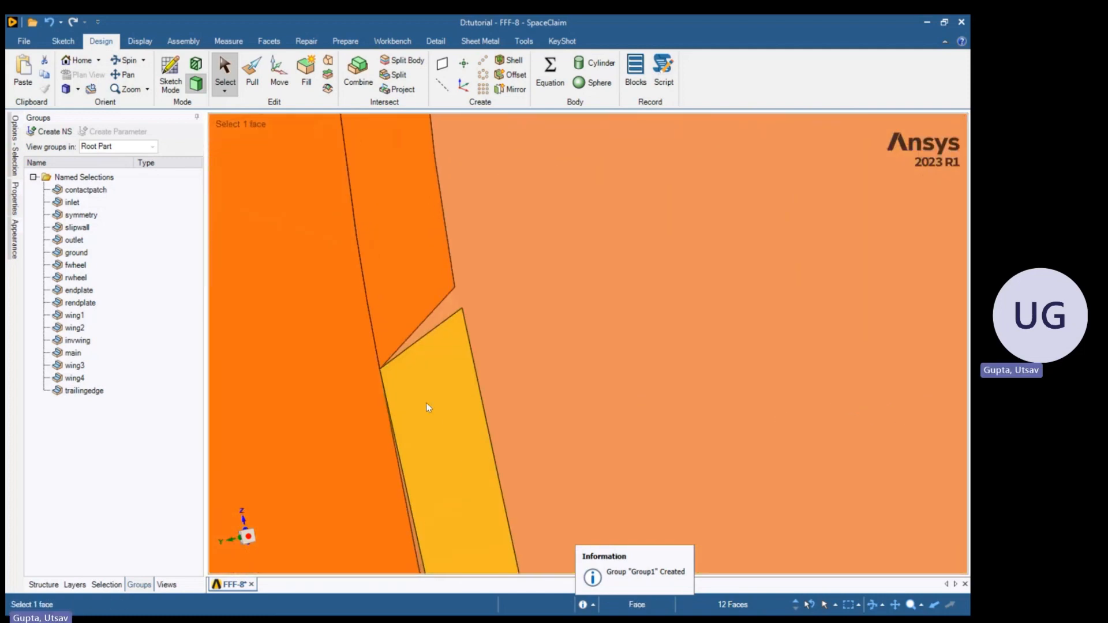
{"action": "scroll", "coordinate": [484, 329], "scroll_direction": "down", "scroll_amount": 10}
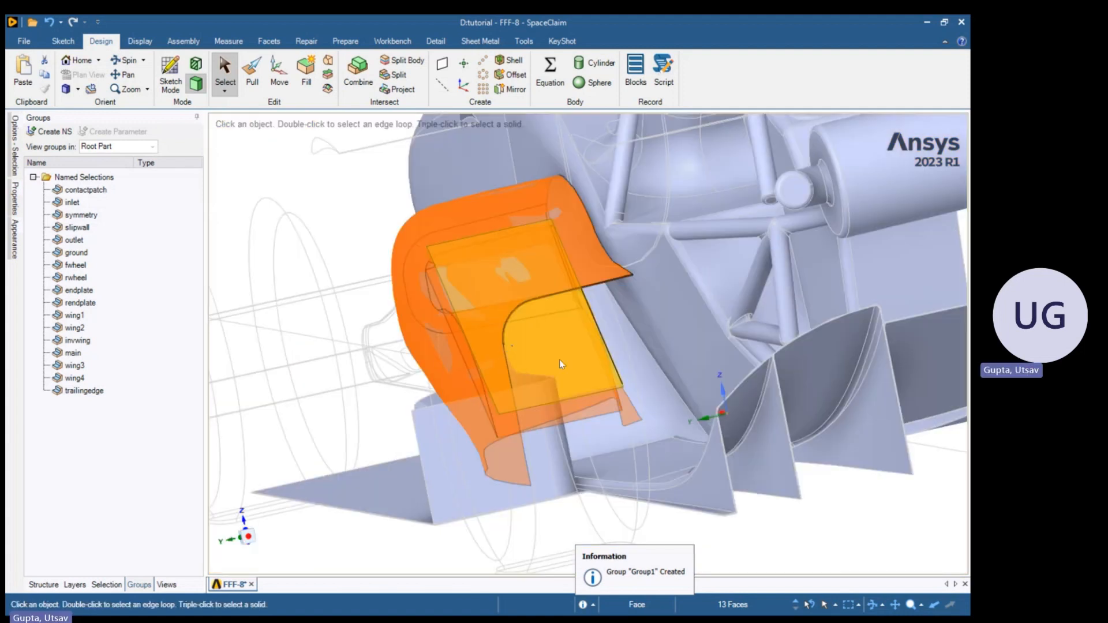
Add the remaining faces around the sidepod's rear opening and the radiator surround to the selection
{"action": "middle_click_drag", "start_coordinate": [559, 359], "coordinate": [728, 429]}
{"action": "scroll", "coordinate": [728, 428], "scroll_direction": "up", "scroll_amount": 4}
{"action": "left_click", "coordinate": [639, 389], "text": "ctrl"}
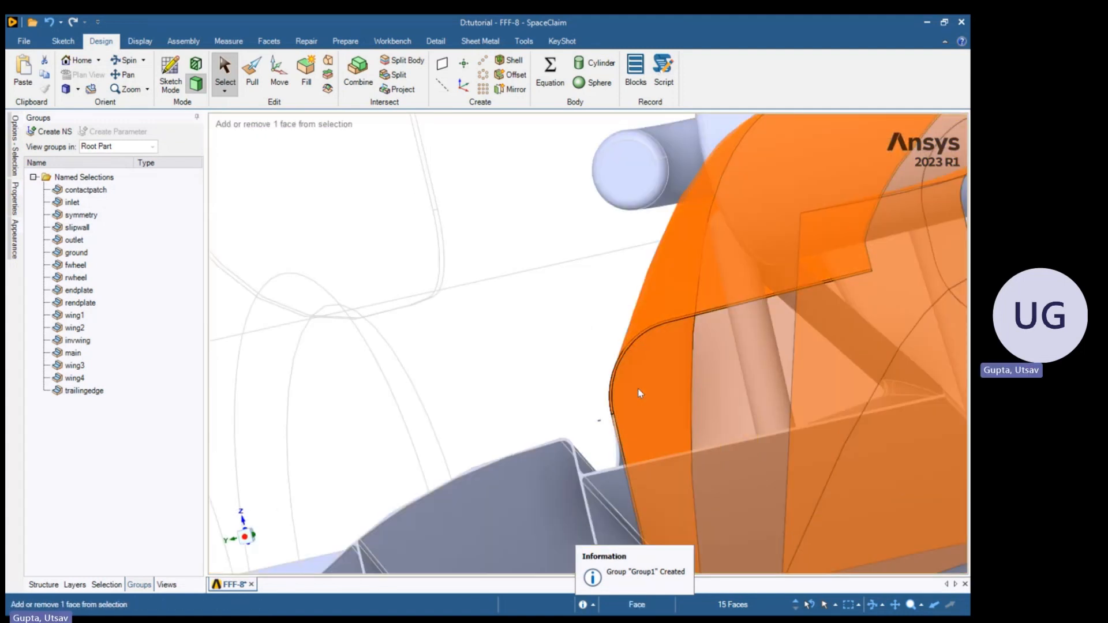
{"action": "middle_click_drag", "start_coordinate": [650, 401], "coordinate": [864, 427]}
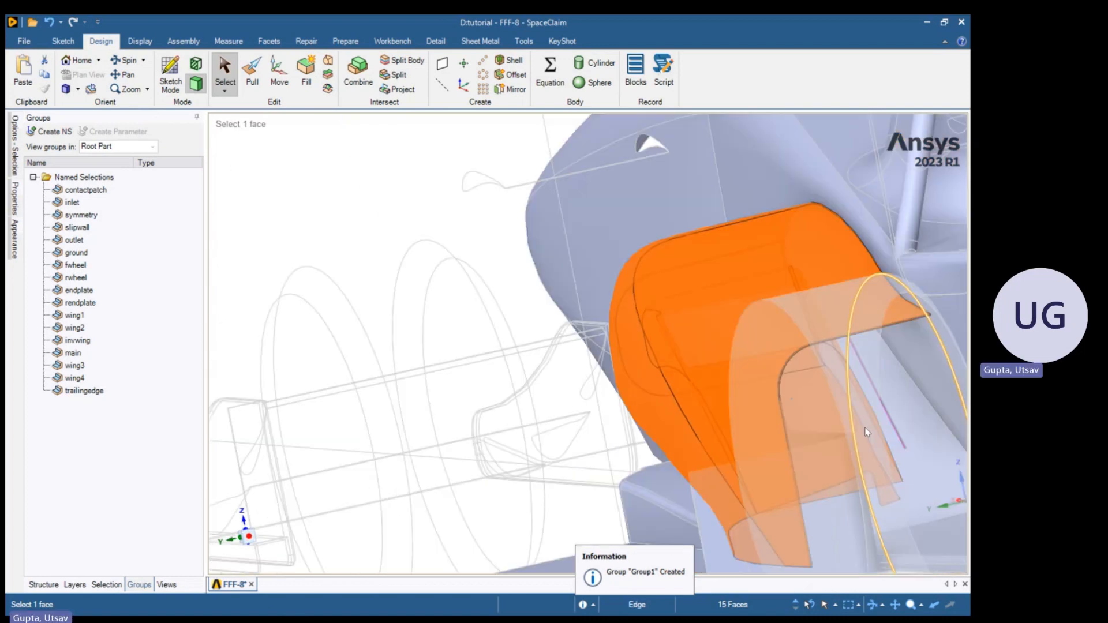
{"action": "left_click", "coordinate": [922, 454], "text": "ctrl"}
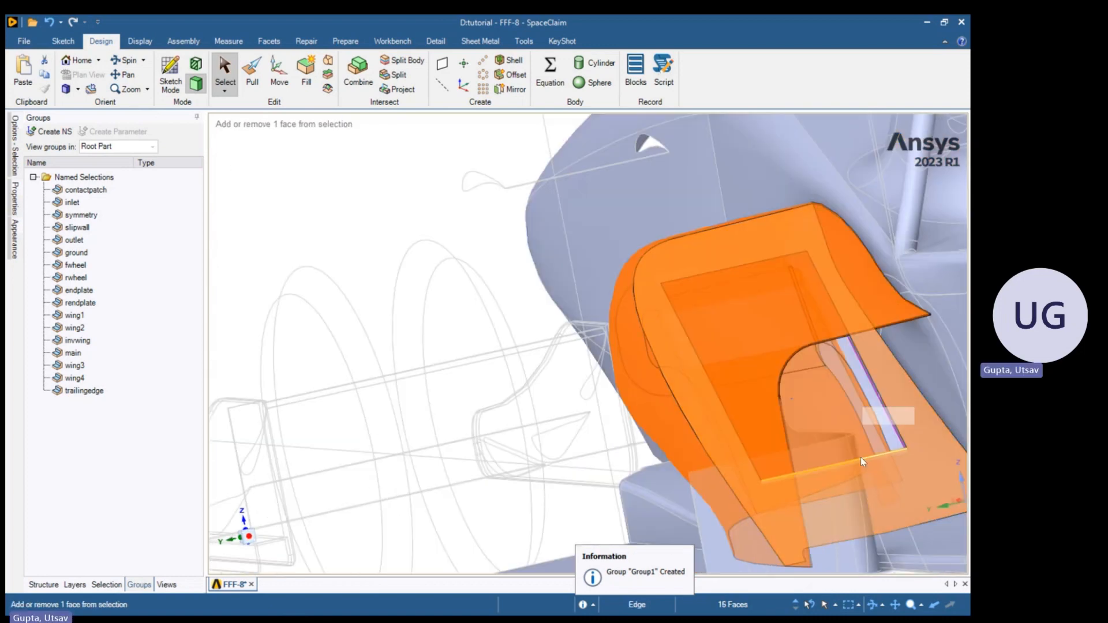
Group the selected sidepod faces as the named selection sidepod and hide them
{"action": "scroll", "coordinate": [860, 457], "scroll_direction": "down", "scroll_amount": 4}
{"action": "middle_click_drag", "start_coordinate": [836, 455], "coordinate": [961, 469]}
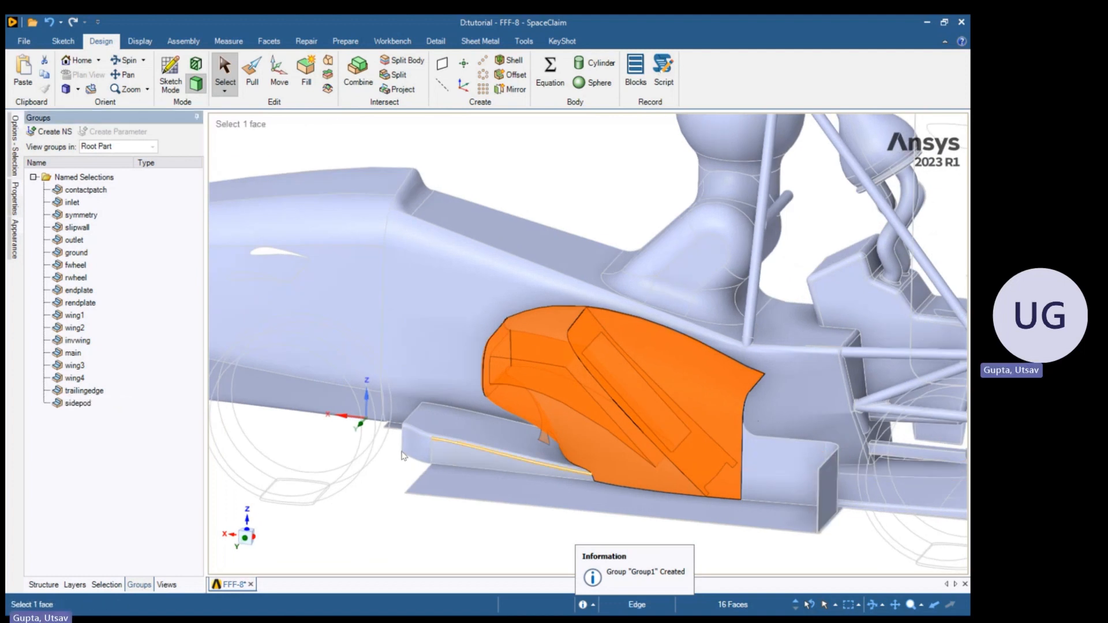
{"action": "key", "text": "h"}
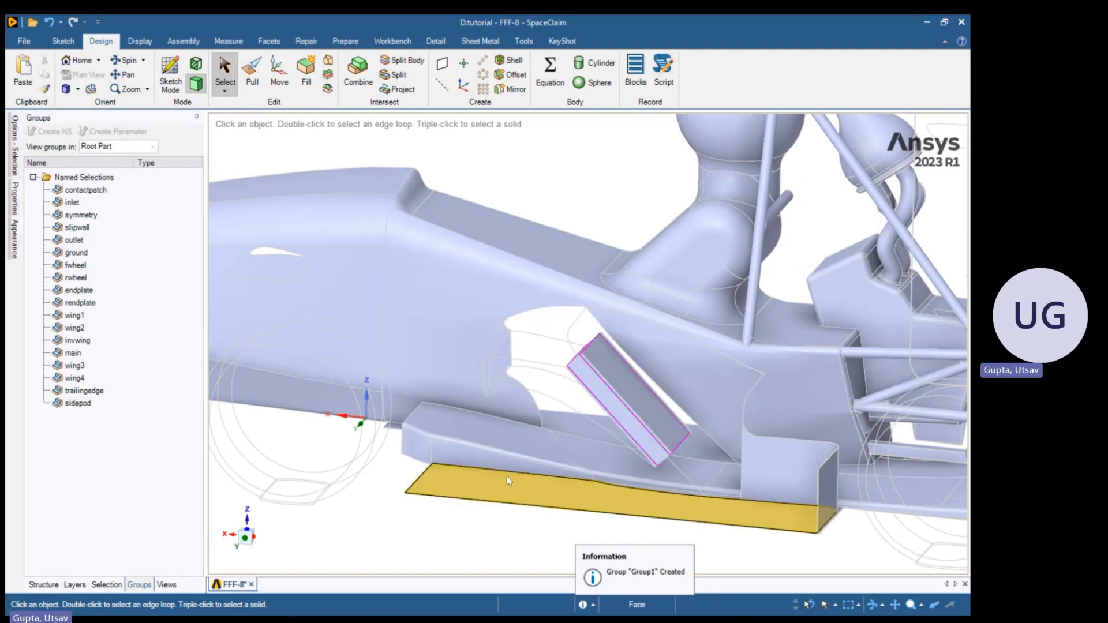
Group the radiator body Solid as the named selection radiator and hide it
{"action": "scroll", "coordinate": [638, 415], "scroll_direction": "up", "scroll_amount": 4}
{"action": "middle_click_drag", "start_coordinate": [613, 422], "coordinate": [654, 410]}
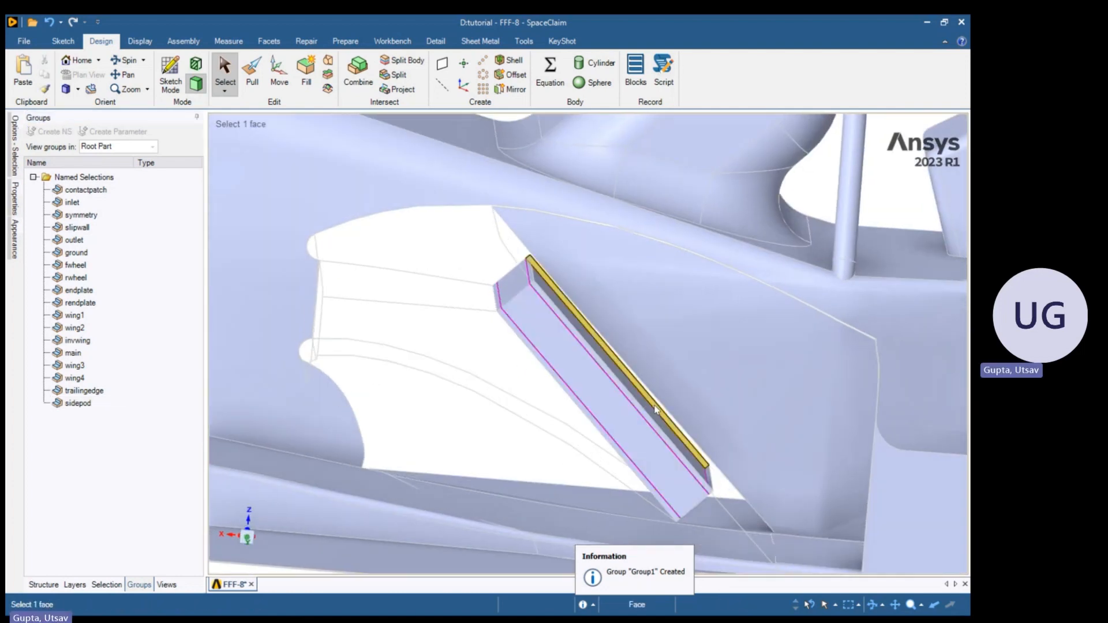
{"action": "left_click", "coordinate": [40, 585]}
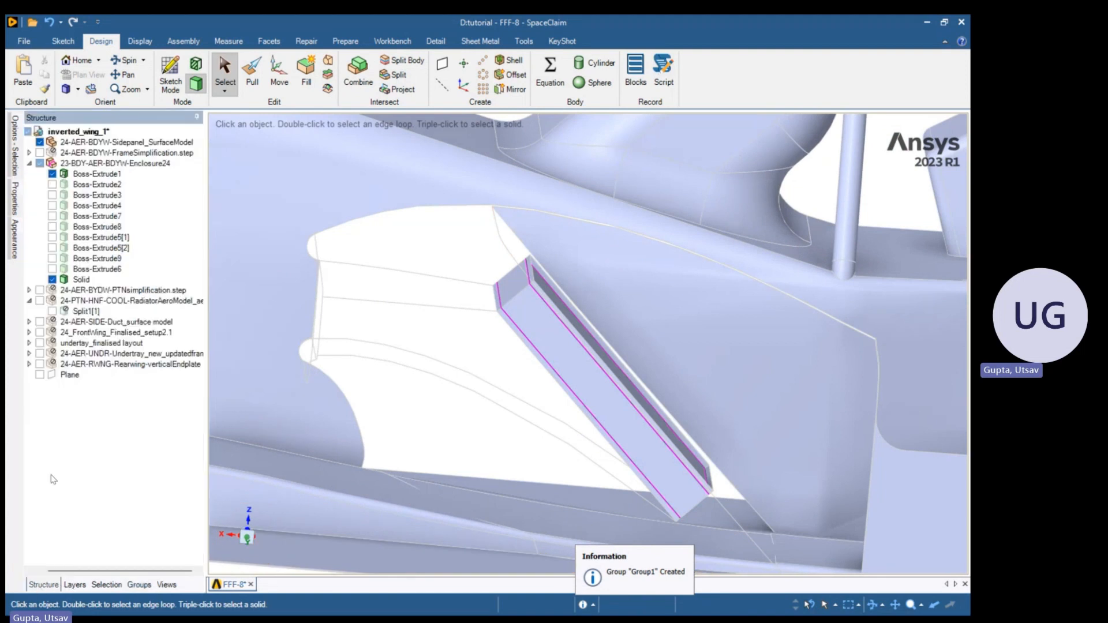
{"action": "left_click", "coordinate": [83, 280]}
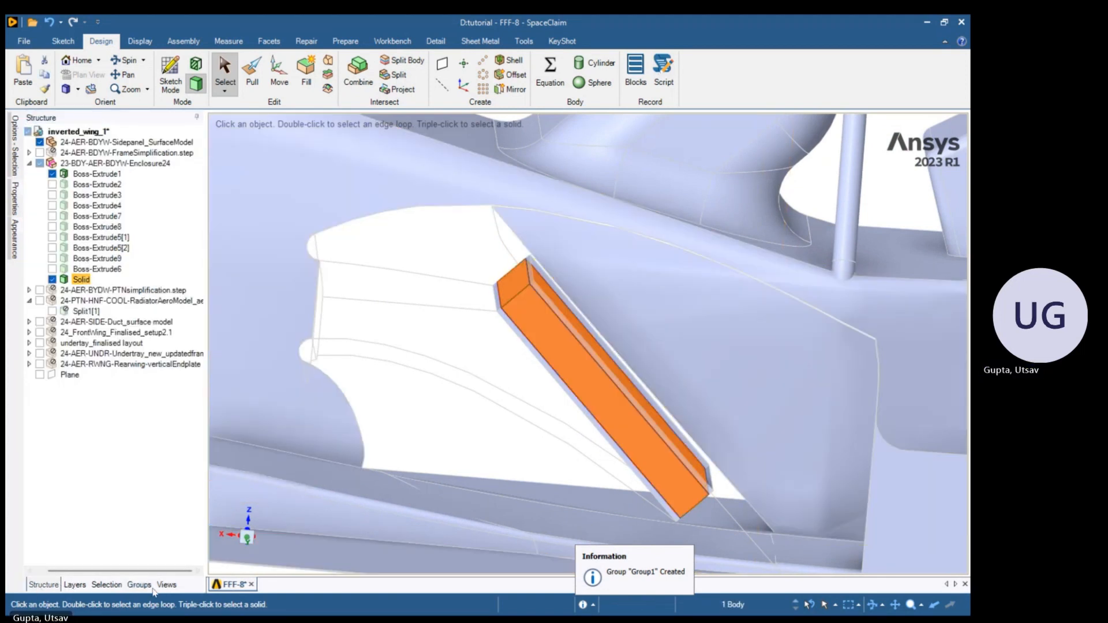
{"action": "left_click", "coordinate": [139, 585]}
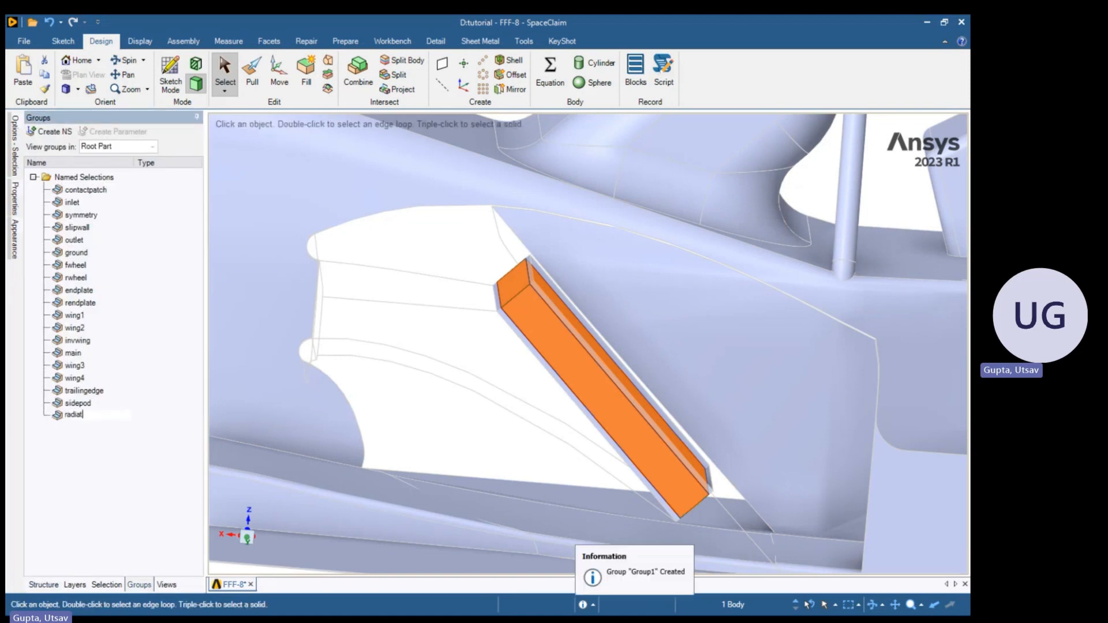
{"action": "left_click", "coordinate": [75, 416]}
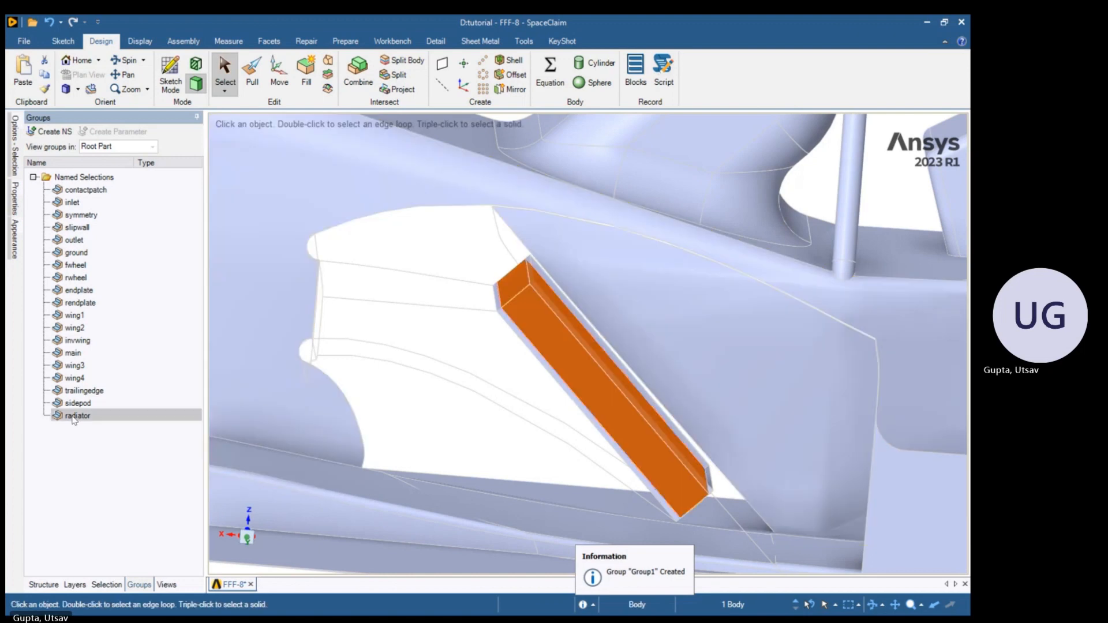
{"action": "right_click", "coordinate": [73, 416]}
{"action": "left_click", "coordinate": [138, 506]}
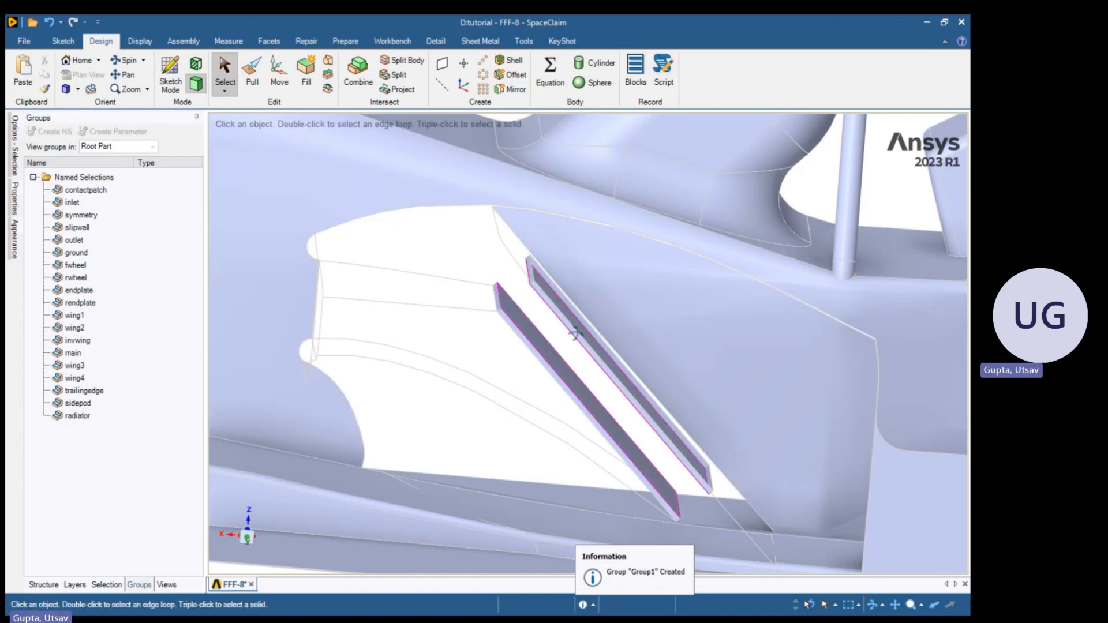
Create the named selections radin from the radiator's front face and radout from its rear face
{"action": "scroll", "coordinate": [606, 323], "scroll_direction": "down", "scroll_amount": 5}
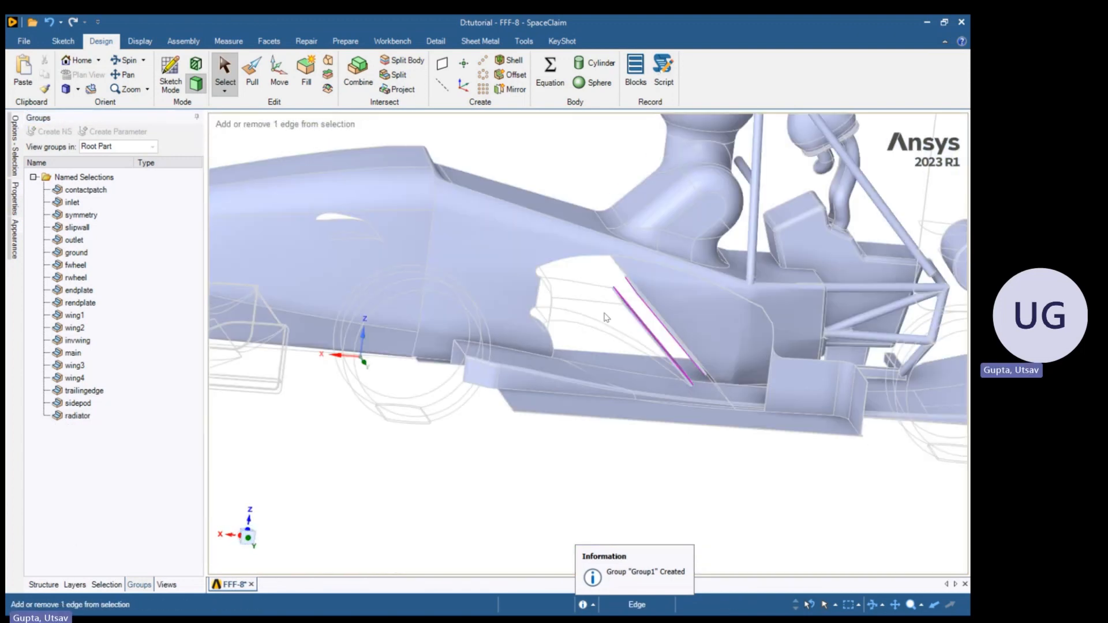
{"action": "scroll", "coordinate": [708, 278], "scroll_direction": "up", "scroll_amount": 5}
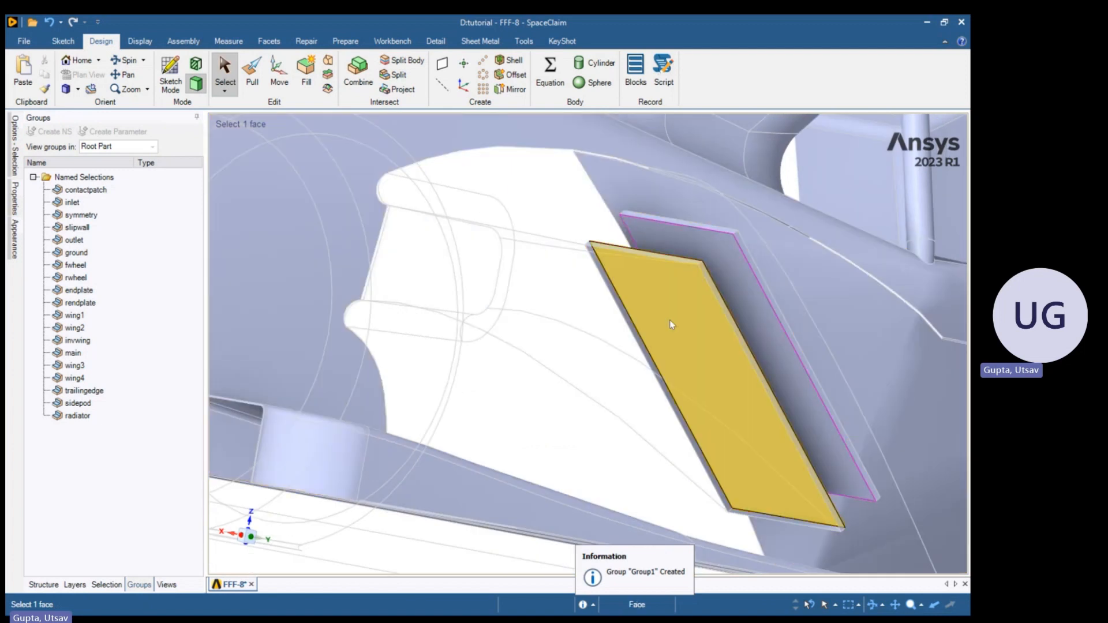
{"action": "left_click", "coordinate": [669, 320]}
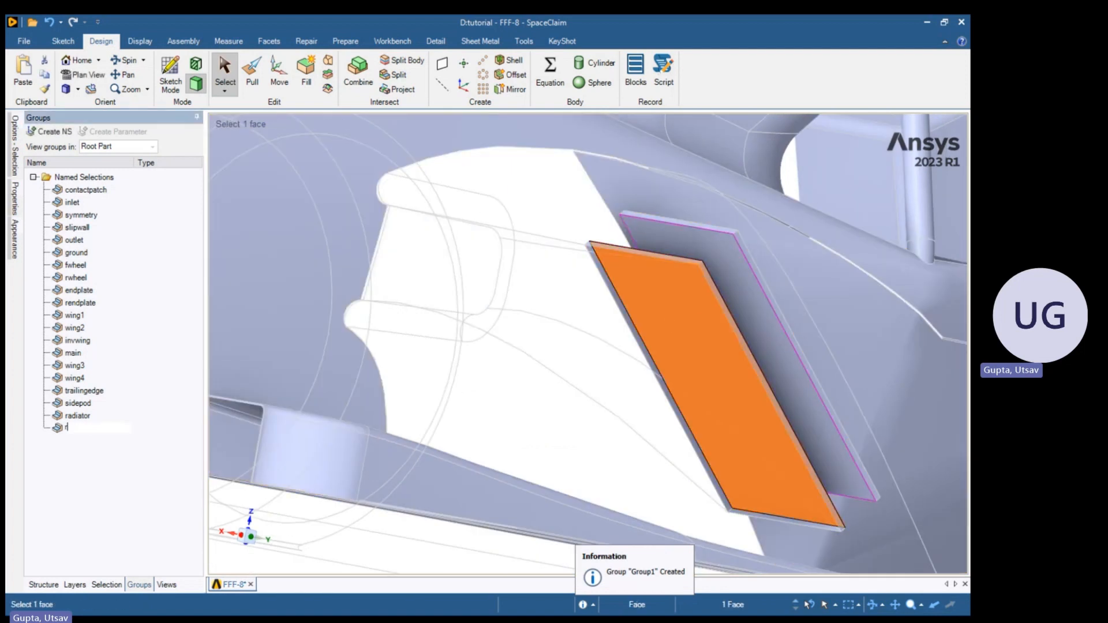
{"action": "left_click", "coordinate": [733, 298]}
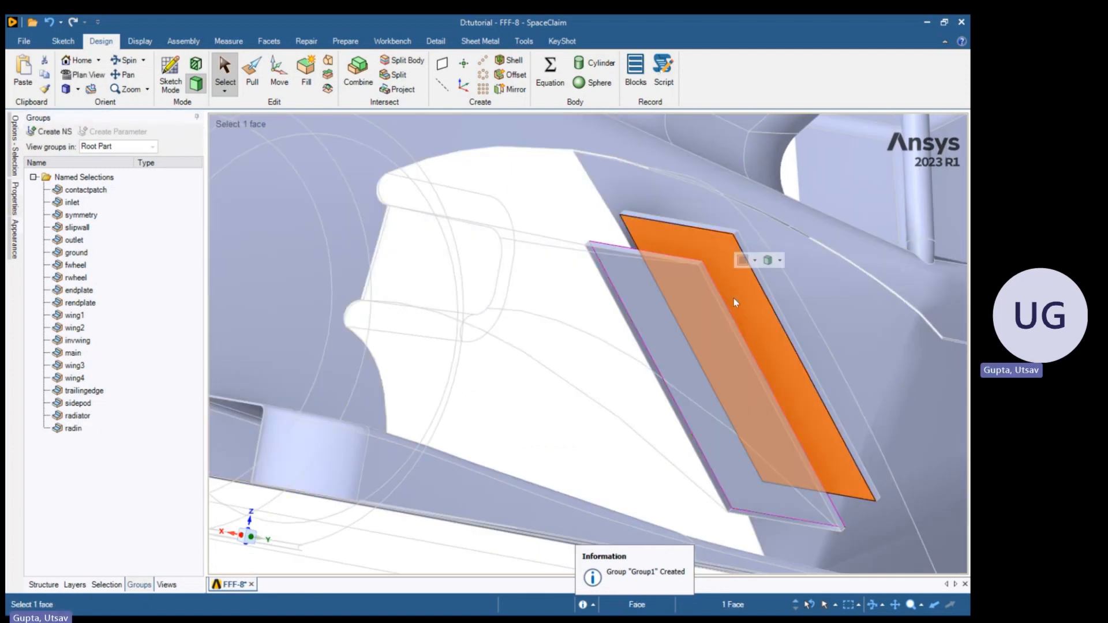
{"action": "key", "text": "ctrl+g"}
{"action": "type", "text": "radout"}
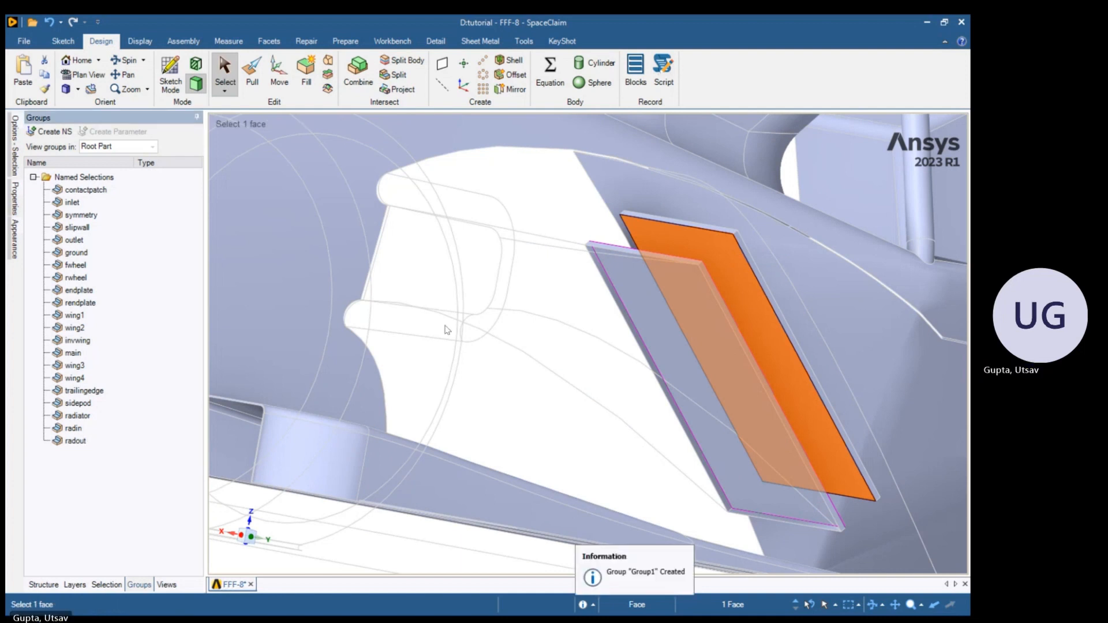
Hide the faces of the radin and radout named selections
{"action": "left_click", "coordinate": [144, 428]}
{"action": "left_click", "coordinate": [143, 440], "text": "ctrl"}
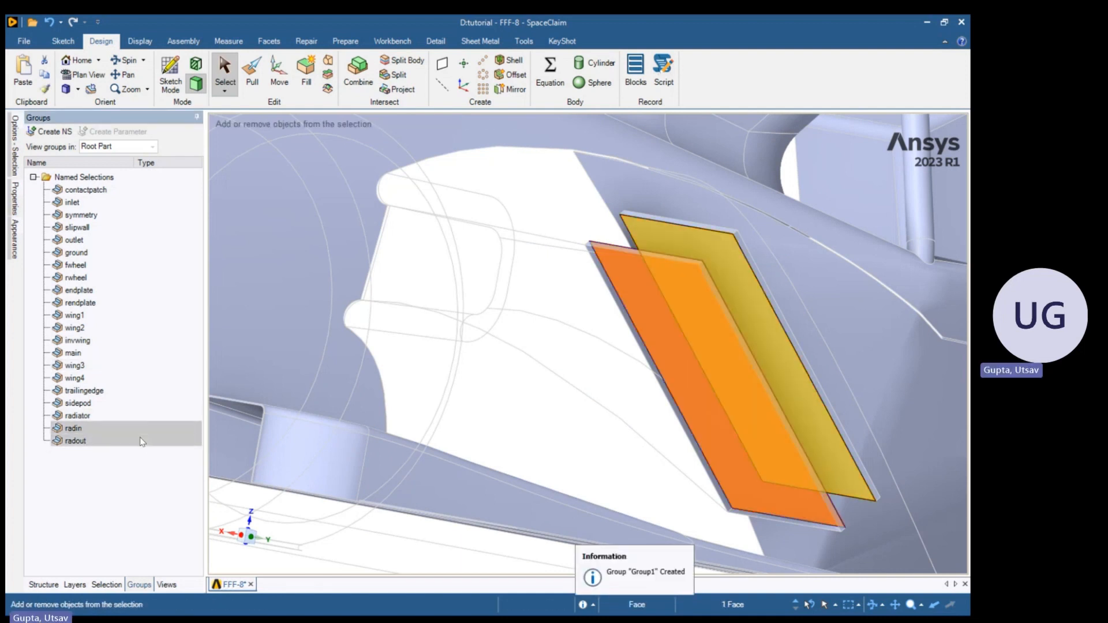
{"action": "right_click", "coordinate": [140, 440]}
{"action": "left_click", "coordinate": [351, 438]}
{"action": "scroll", "coordinate": [691, 345], "scroll_direction": "down", "scroll_amount": 3}
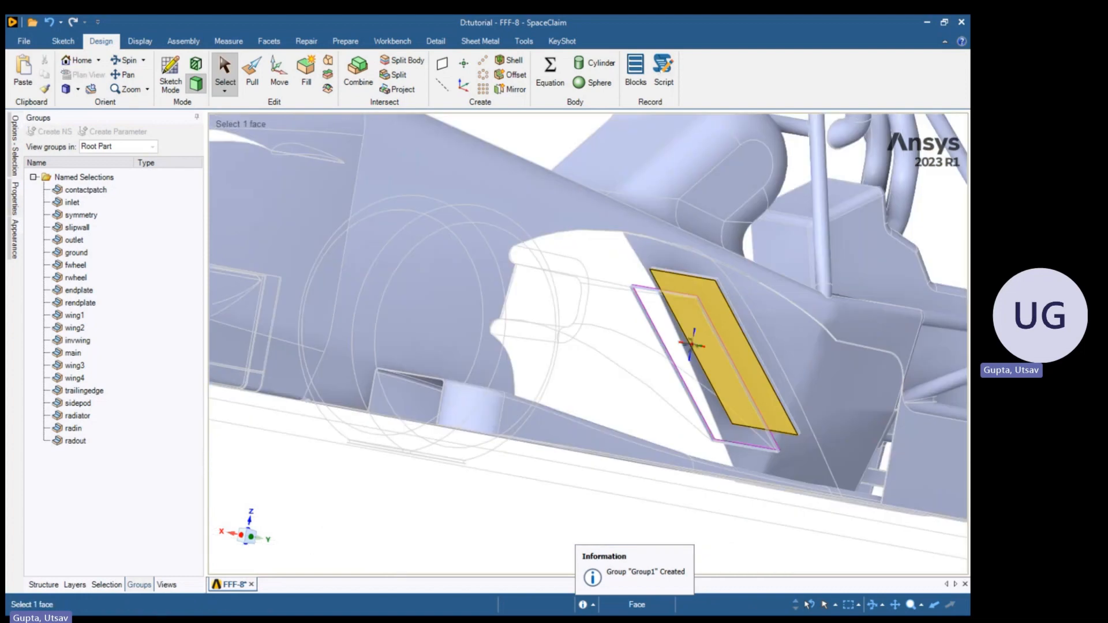
{"action": "middle_click_drag", "start_coordinate": [691, 344], "coordinate": [526, 348]}
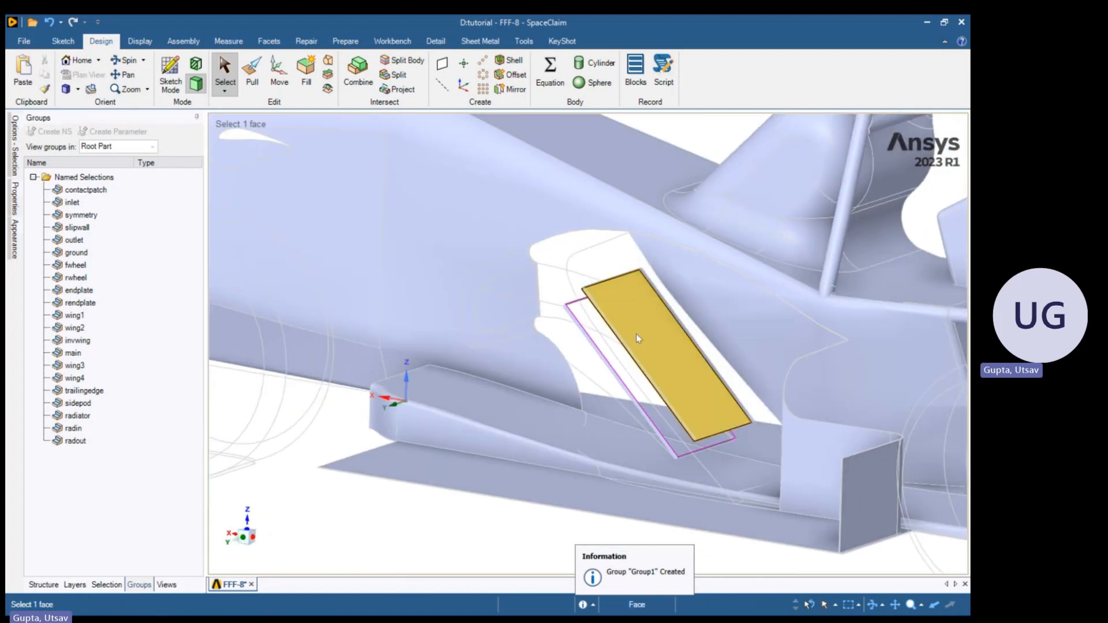
{"action": "right_click", "coordinate": [101, 441]}
{"action": "left_click", "coordinate": [138, 529]}
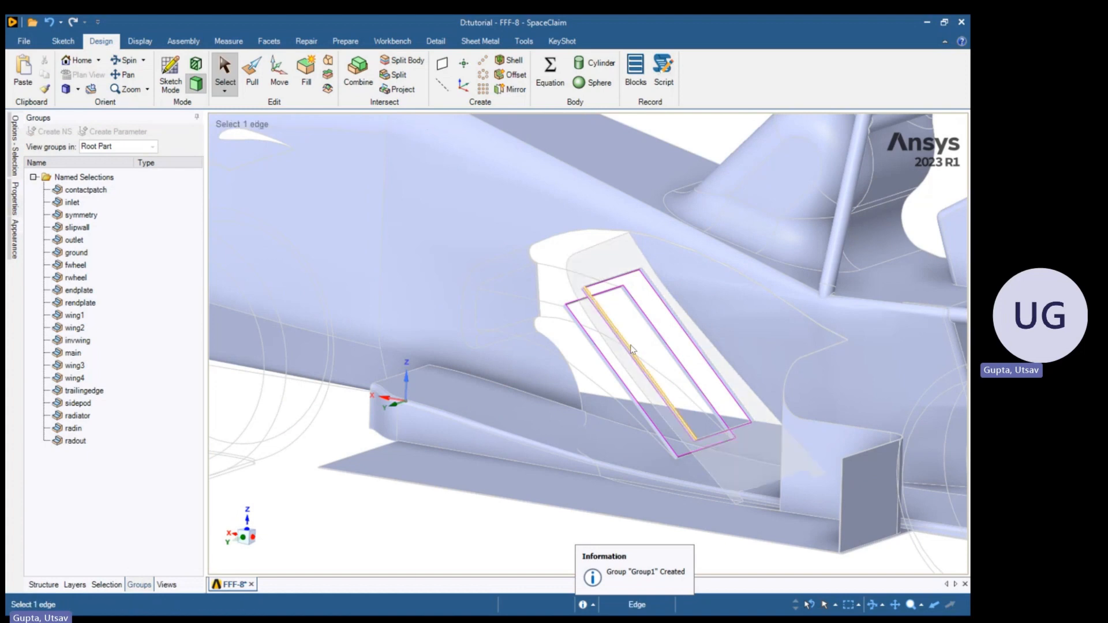
Group the thin rim faces left around the radiator's inlet and outlet as the named selection wall and hide them
{"action": "middle_click_drag", "start_coordinate": [632, 349], "coordinate": [644, 459]}
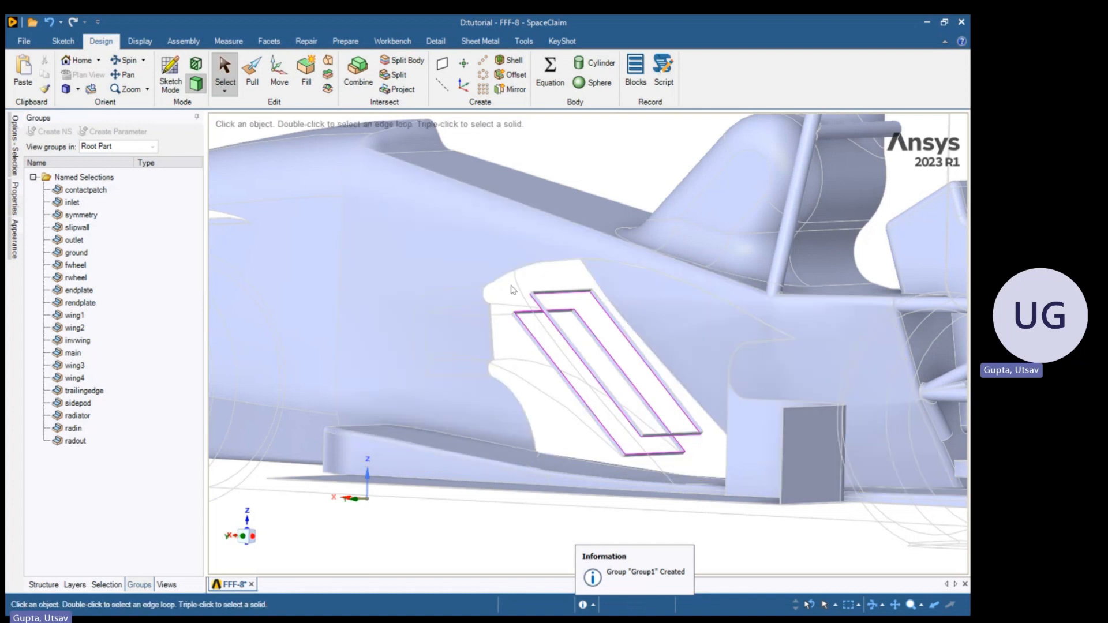
{"action": "left_click_drag", "start_coordinate": [479, 262], "coordinate": [715, 468]}
{"action": "type", "text": "wall"}
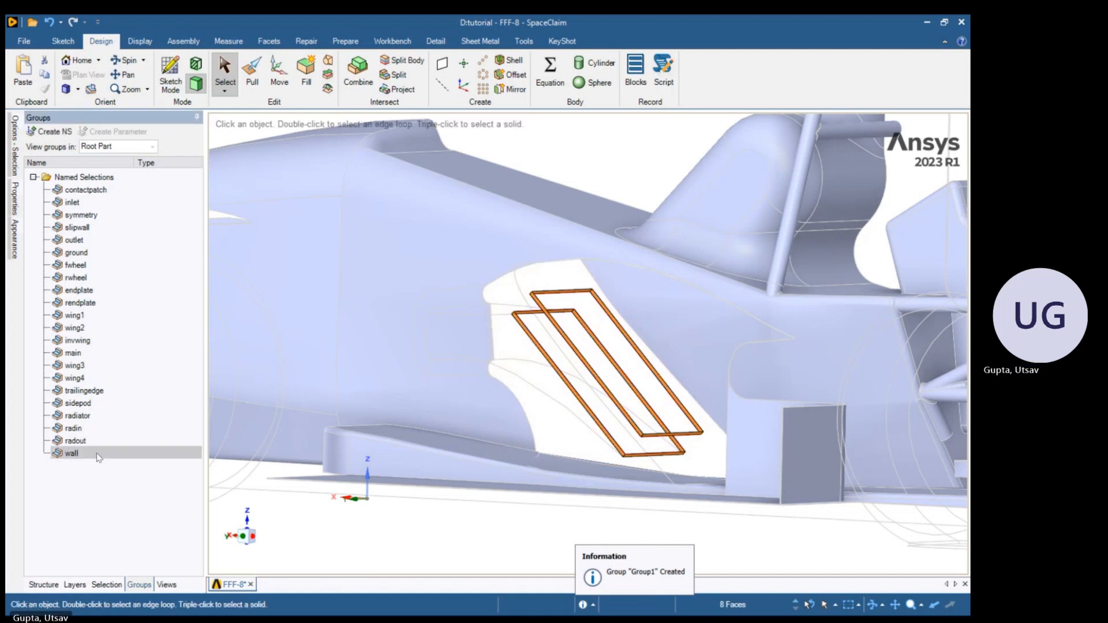
{"action": "right_click", "coordinate": [98, 458]}
{"action": "left_click", "coordinate": [178, 535]}
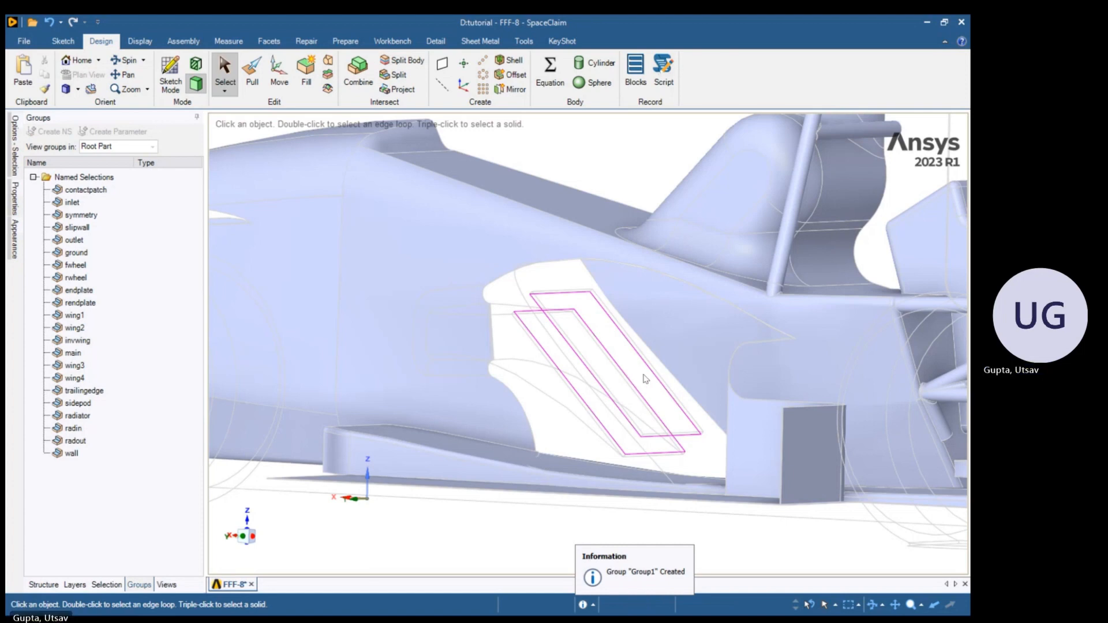
Orient the car to a straight side view that shows the underfloor and rear diffuser
{"action": "middle_click_drag", "start_coordinate": [646, 379], "coordinate": [645, 391]}
{"action": "scroll", "coordinate": [643, 381], "scroll_direction": "down", "scroll_amount": 5}
{"action": "middle_click_drag", "start_coordinate": [618, 347], "coordinate": [655, 518], "text": "ctrl"}
{"action": "scroll", "coordinate": [635, 392], "scroll_direction": "up", "scroll_amount": 4}
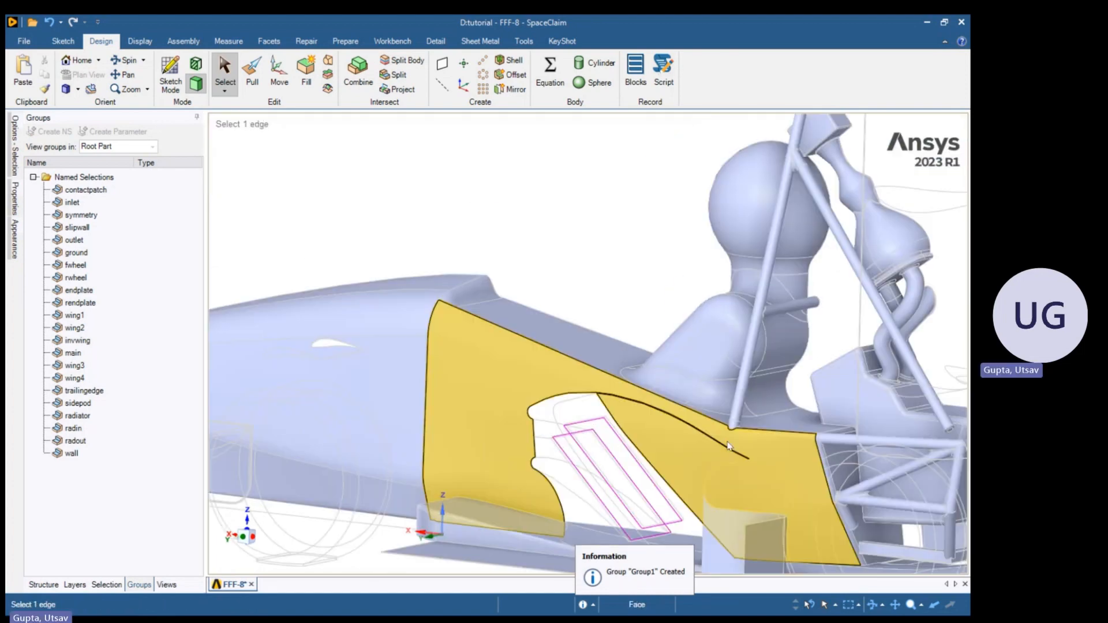
{"action": "mouse_move", "coordinate": [728, 446]}
{"action": "middle_mouse_down"}
{"action": "mouse_move", "coordinate": [737, 524]}
{"action": "mouse_move", "coordinate": [728, 444]}
{"action": "middle_mouse_up"}
{"action": "scroll", "coordinate": [724, 443], "scroll_direction": "down", "scroll_amount": 4}
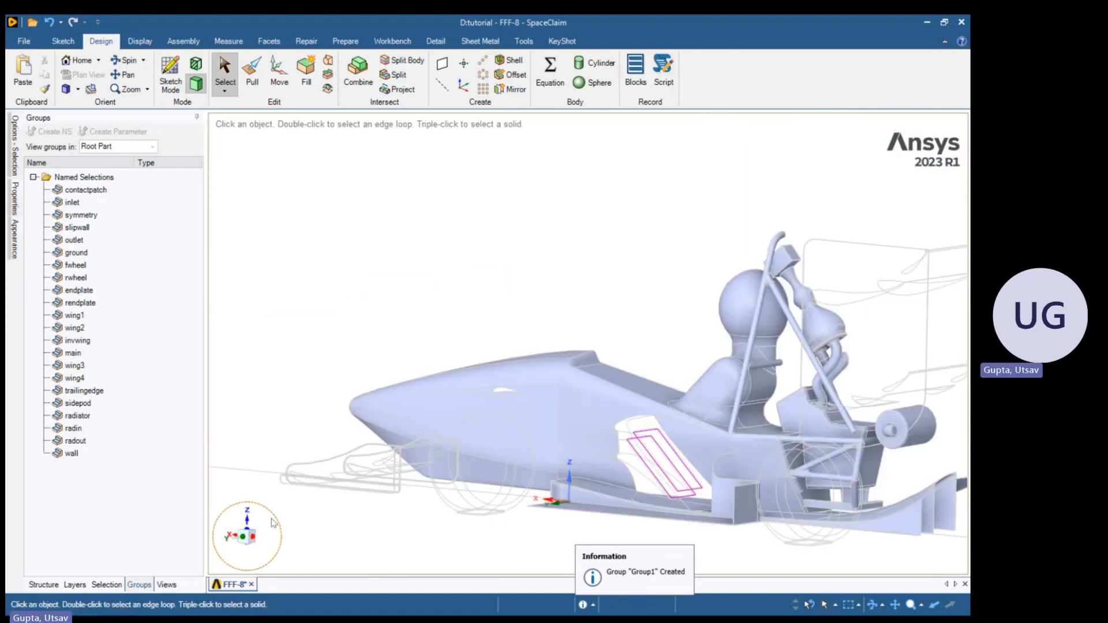
{"action": "left_click", "coordinate": [729, 500]}
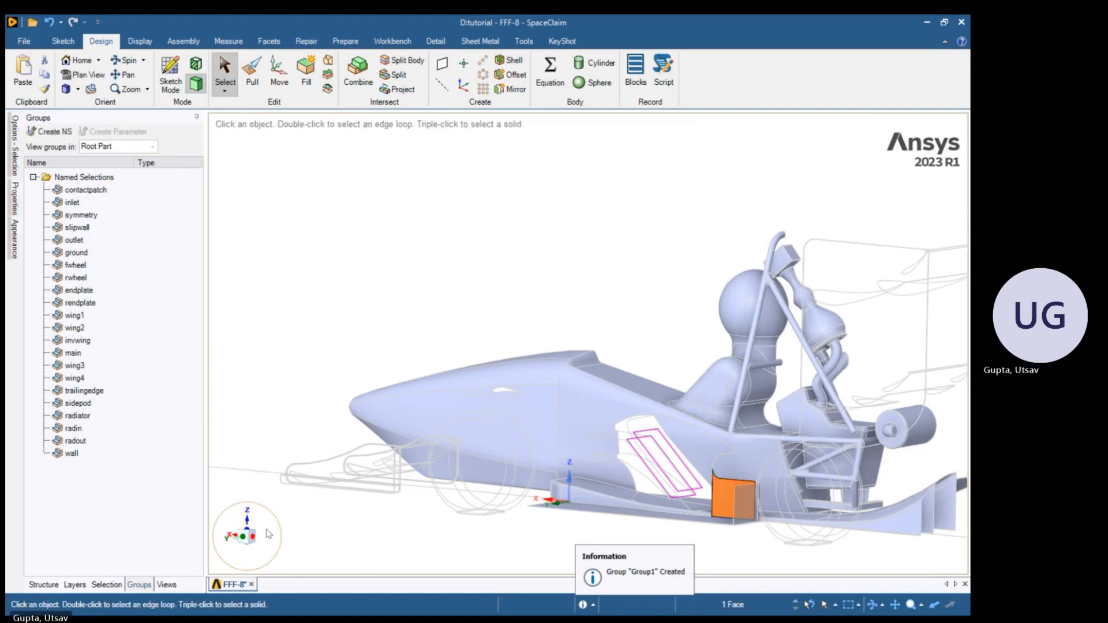
{"action": "left_click", "coordinate": [245, 538]}
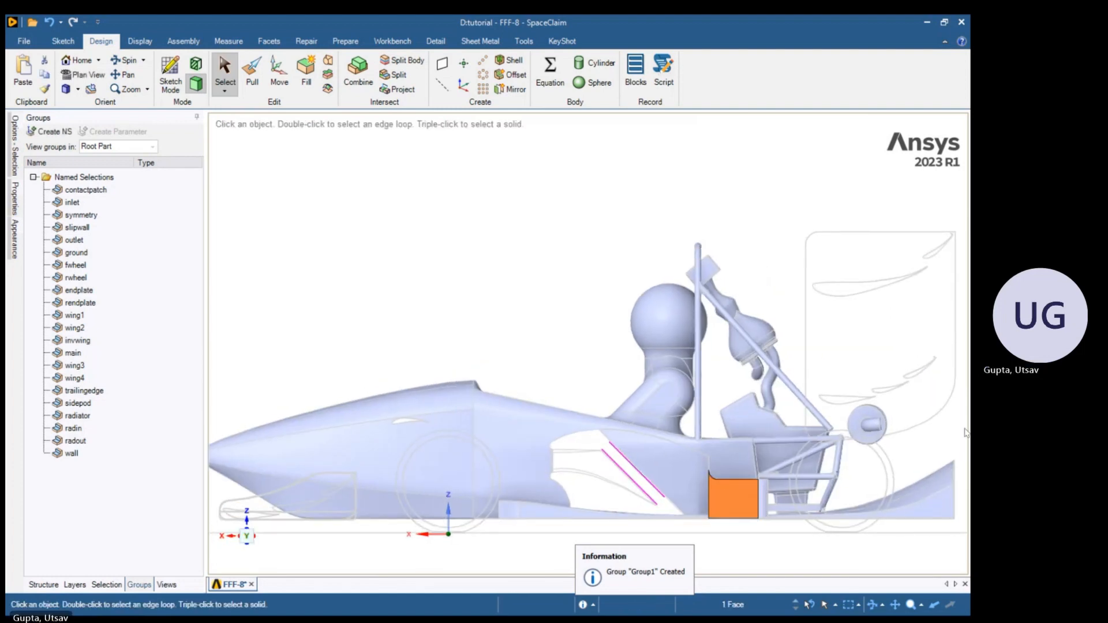
{"action": "key", "text": "alt+Tab"}
{"action": "key", "text": "alt+Tab"}
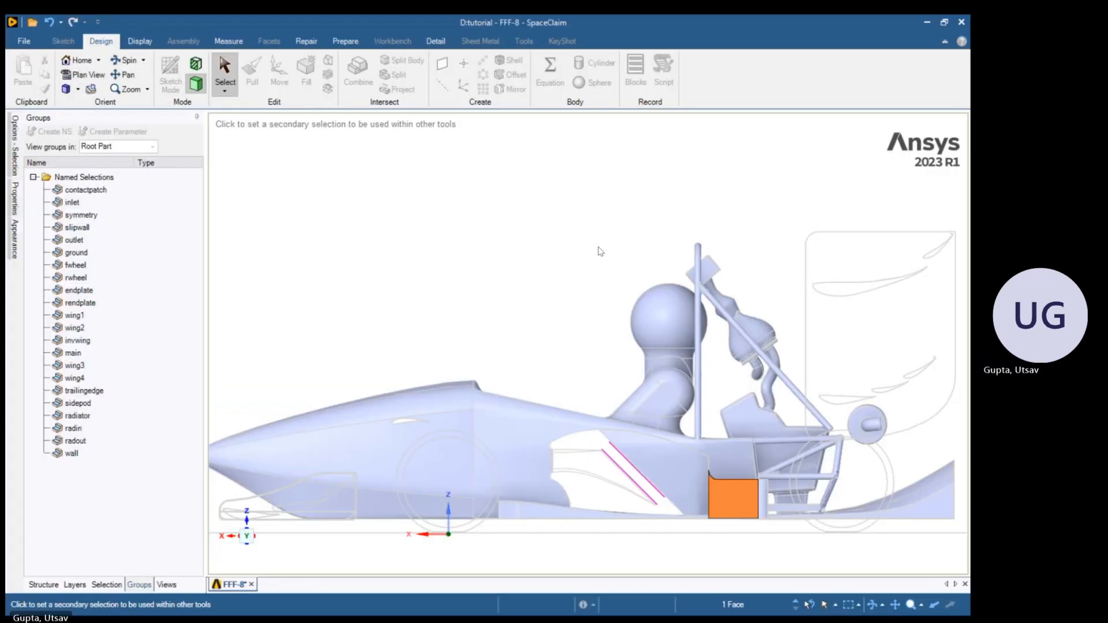
Box-select the faces of the underfloor and rear diffuser in the side view
{"action": "middle_click_drag", "start_coordinate": [876, 471], "coordinate": [647, 401], "text": "shift"}
{"action": "scroll", "coordinate": [647, 401], "scroll_direction": "up", "scroll_amount": 5}
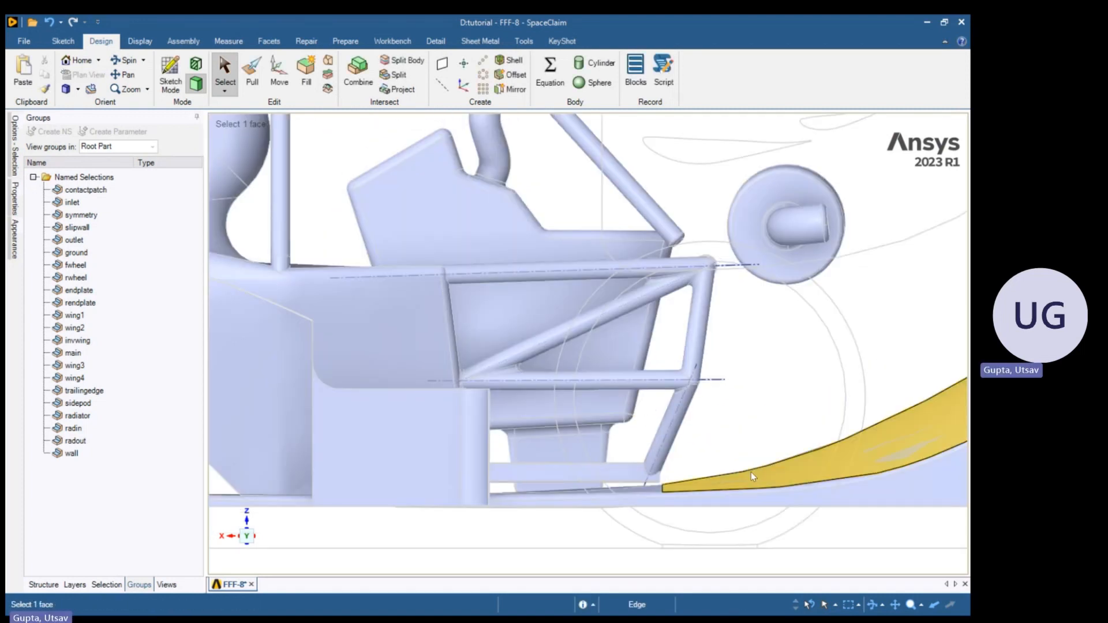
{"action": "middle_click_drag", "start_coordinate": [751, 472], "coordinate": [449, 413], "text": "shift"}
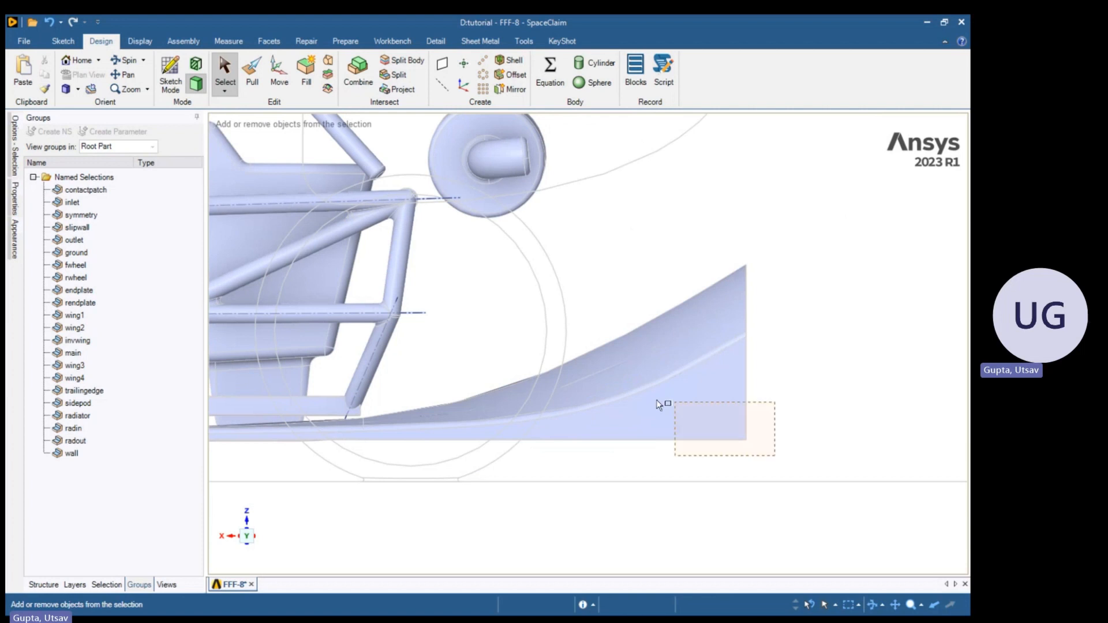
{"action": "left_click_drag", "start_coordinate": [440, 344], "coordinate": [458, 359]}
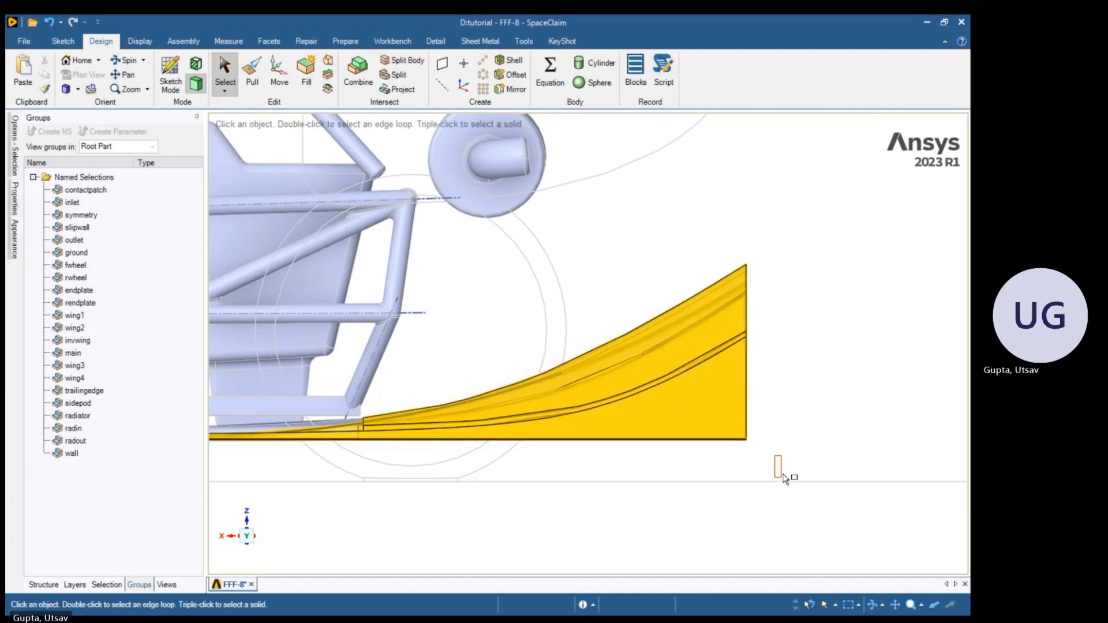
{"action": "left_click_drag", "start_coordinate": [783, 475], "coordinate": [786, 474]}
{"action": "scroll", "coordinate": [567, 398], "scroll_direction": "down", "scroll_amount": 3}
{"action": "middle_click_drag", "start_coordinate": [567, 399], "coordinate": [689, 405], "text": "shift"}
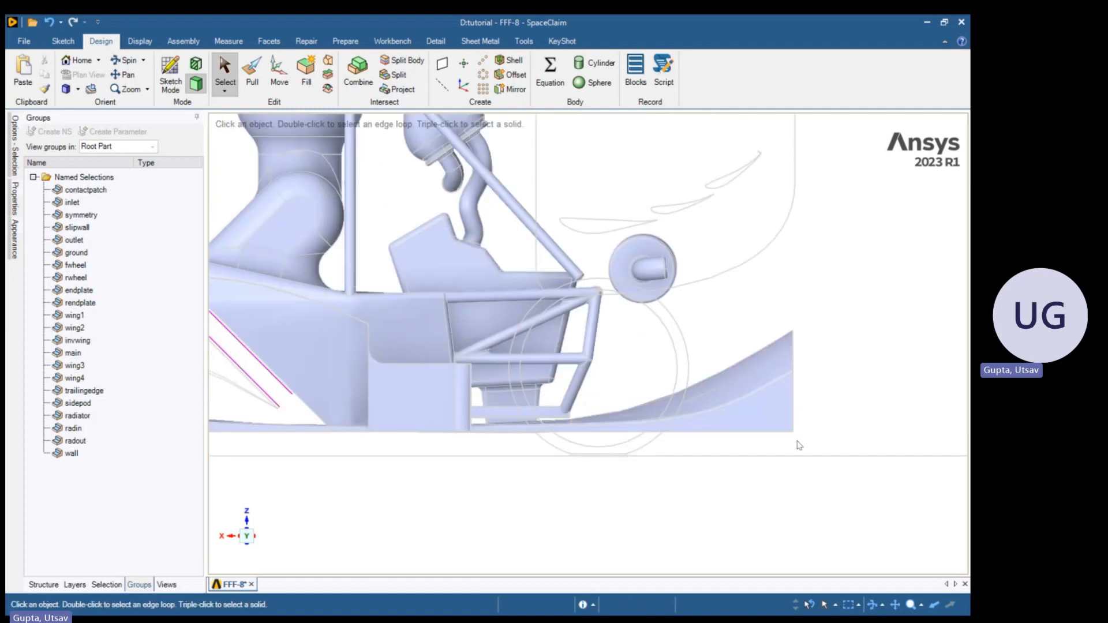
{"action": "left_click_drag", "start_coordinate": [549, 420], "coordinate": [541, 422]}
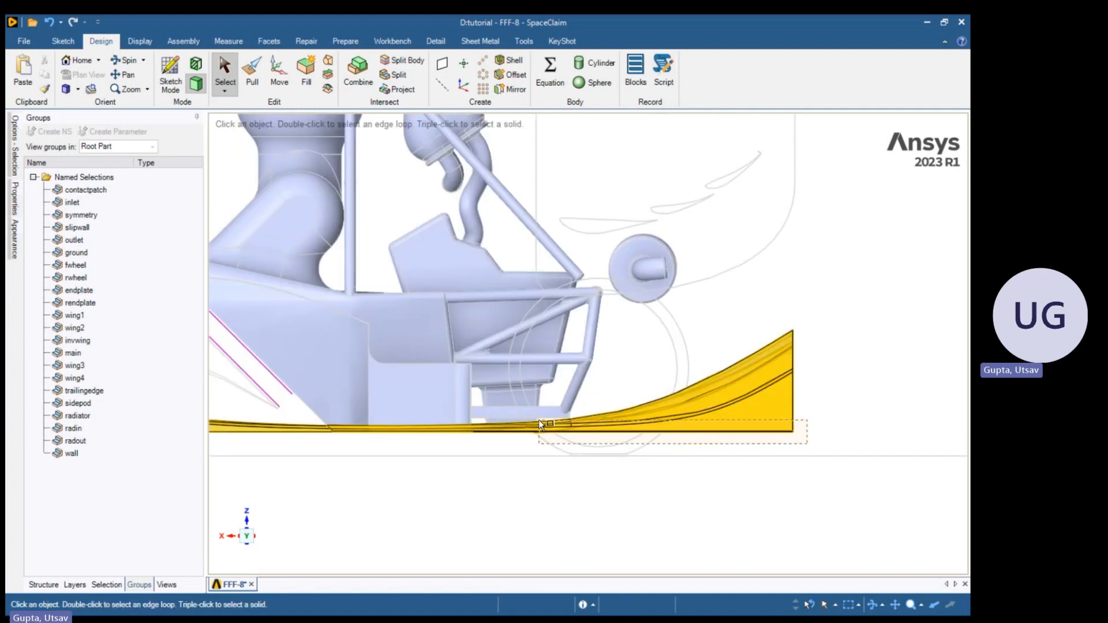
{"action": "left_click_drag", "start_coordinate": [541, 423], "coordinate": [538, 424]}
{"action": "left_click_drag", "start_coordinate": [537, 418], "coordinate": [540, 423]}
Inspect the rear end of the diffuser and add its unselected fin faces to the face selection
{"action": "middle_click_drag", "start_coordinate": [577, 430], "coordinate": [727, 379]}
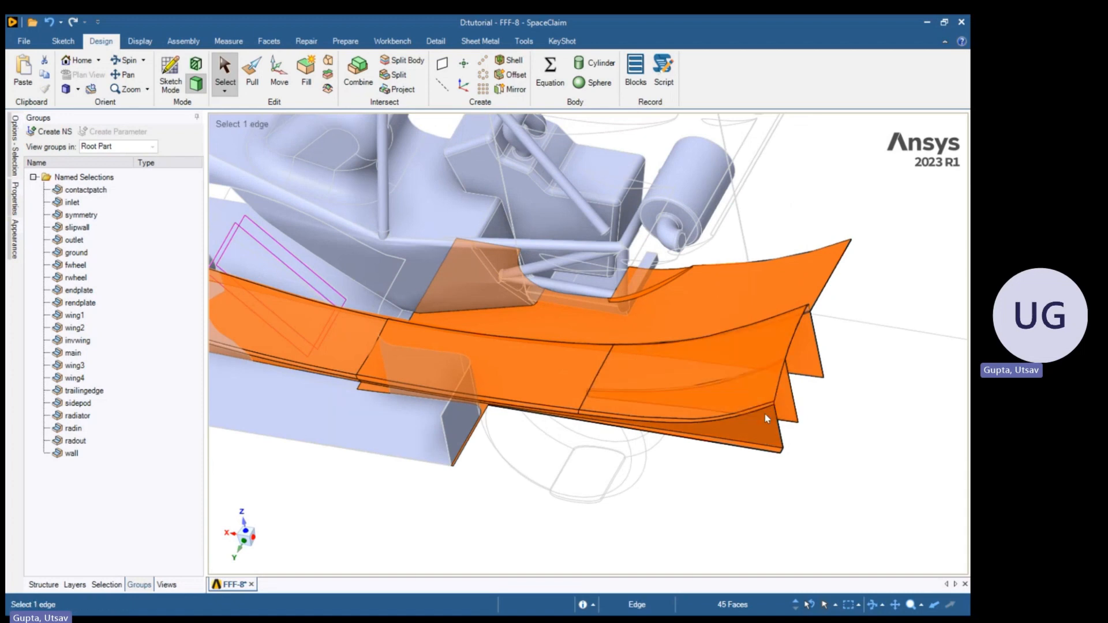
{"action": "middle_click_drag", "start_coordinate": [764, 414], "coordinate": [901, 351]}
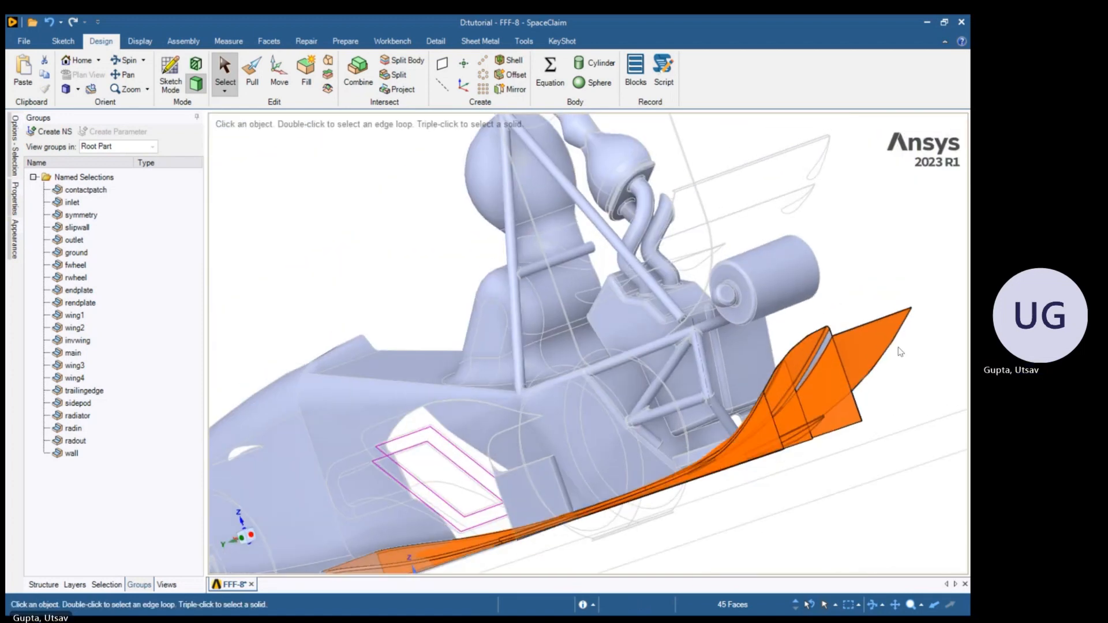
{"action": "scroll", "coordinate": [900, 351], "scroll_direction": "up", "scroll_amount": 5}
{"action": "left_click", "coordinate": [744, 320], "text": "ctrl"}
{"action": "scroll", "coordinate": [698, 390], "scroll_direction": "down", "scroll_amount": 5}
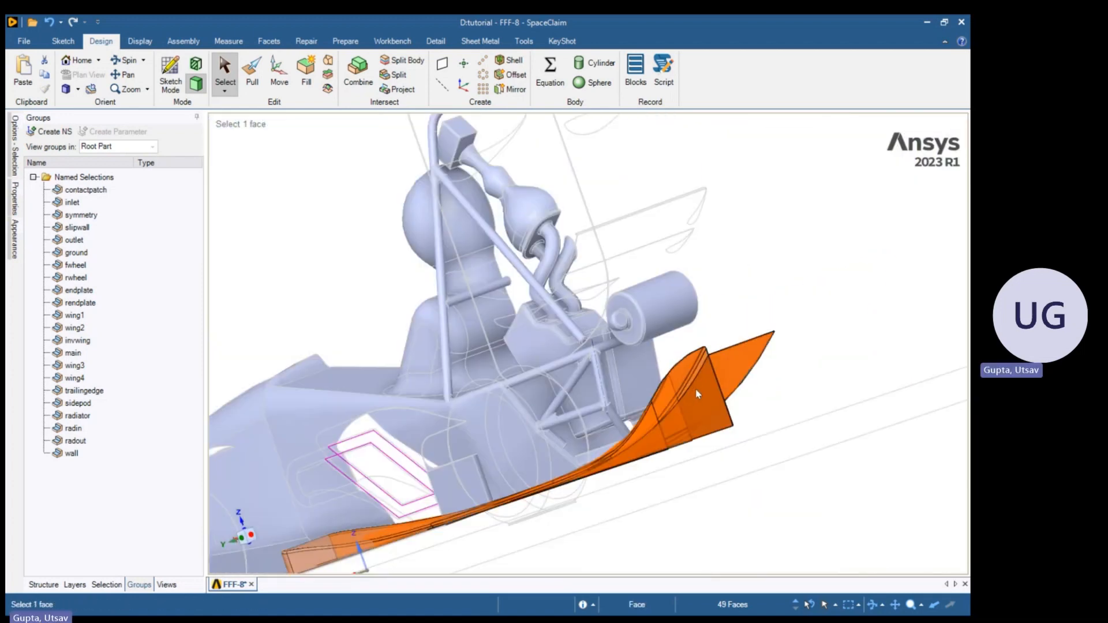
Add the faces of the upright side plate and the adjoining outer floor plate to the face selection
{"action": "middle_click_drag", "start_coordinate": [698, 394], "coordinate": [795, 465]}
{"action": "scroll", "coordinate": [425, 480], "scroll_direction": "up", "scroll_amount": 3}
{"action": "left_click", "coordinate": [448, 460], "text": "ctrl"}
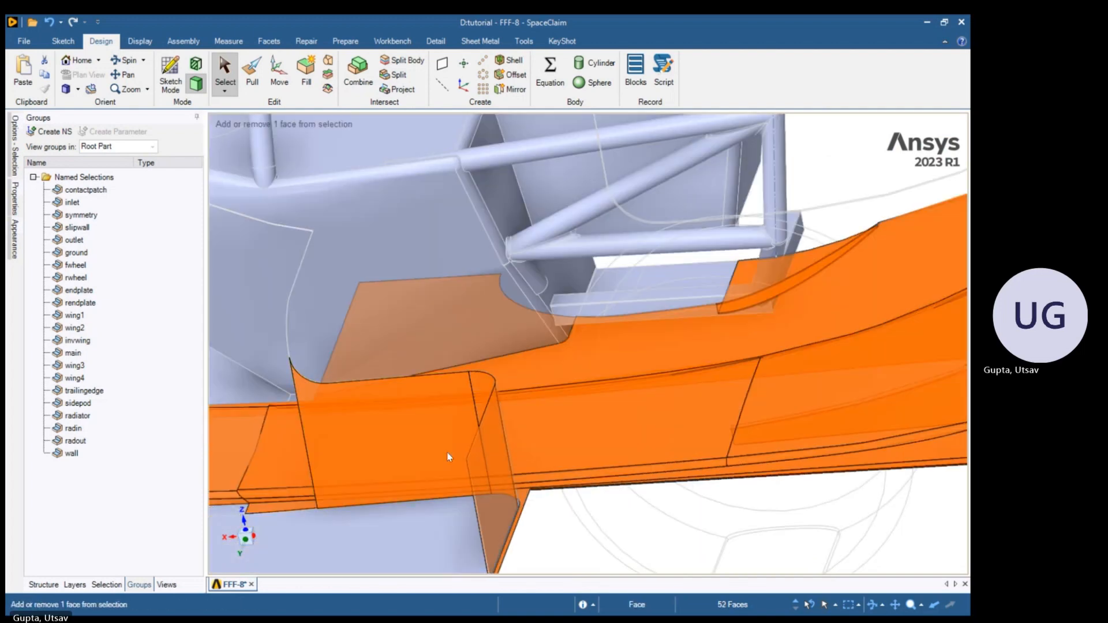
{"action": "scroll", "coordinate": [430, 476], "scroll_direction": "down", "scroll_amount": 3}
{"action": "scroll", "coordinate": [448, 439], "scroll_direction": "up", "scroll_amount": 3}
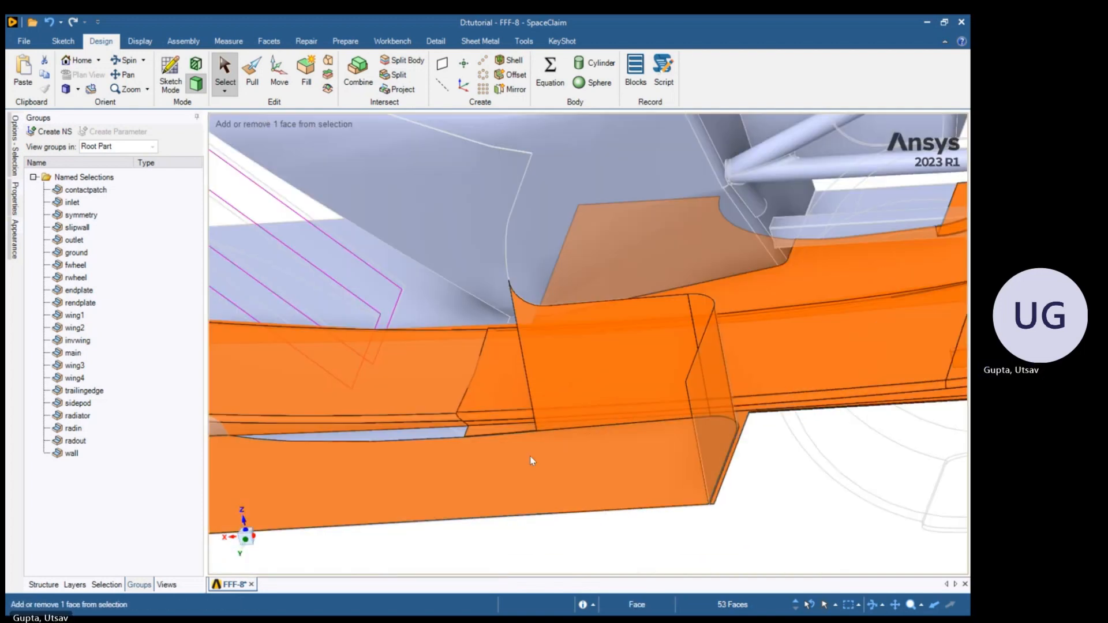
{"action": "left_click", "coordinate": [449, 437], "text": "ctrl"}
{"action": "left_click", "coordinate": [449, 438], "text": "ctrl"}
Extend the face selection with the remaining faces at the front of the underfloor beside the outer plate
{"action": "scroll", "coordinate": [408, 389], "scroll_direction": "down", "scroll_amount": 6}
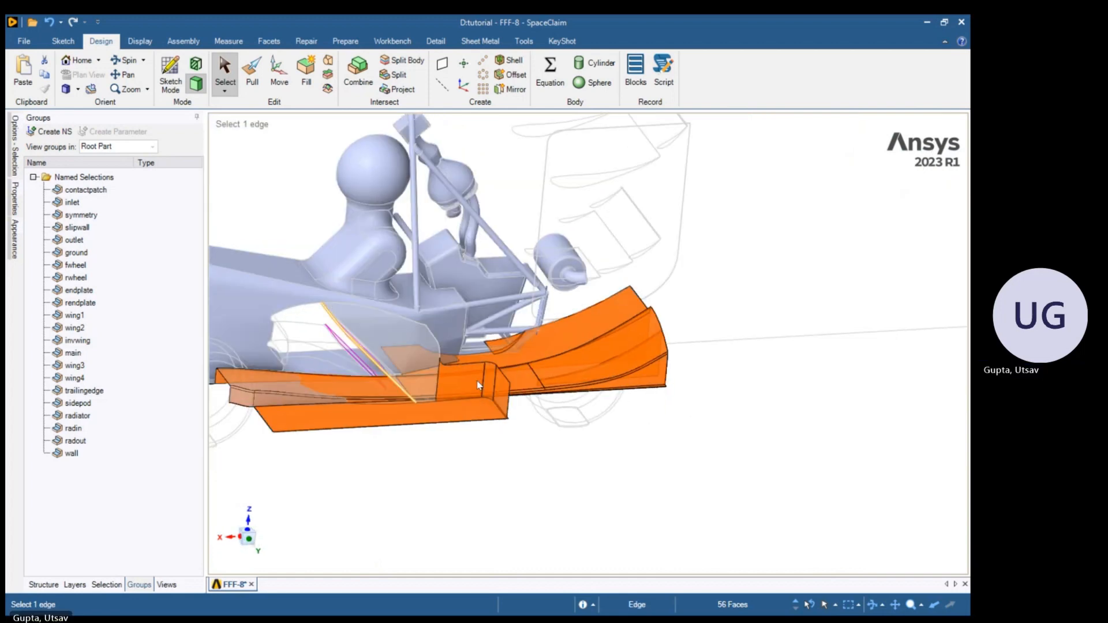
{"action": "scroll", "coordinate": [272, 394], "scroll_direction": "up", "scroll_amount": 5}
{"action": "double_click", "coordinate": [300, 371], "text": "ctrl"}
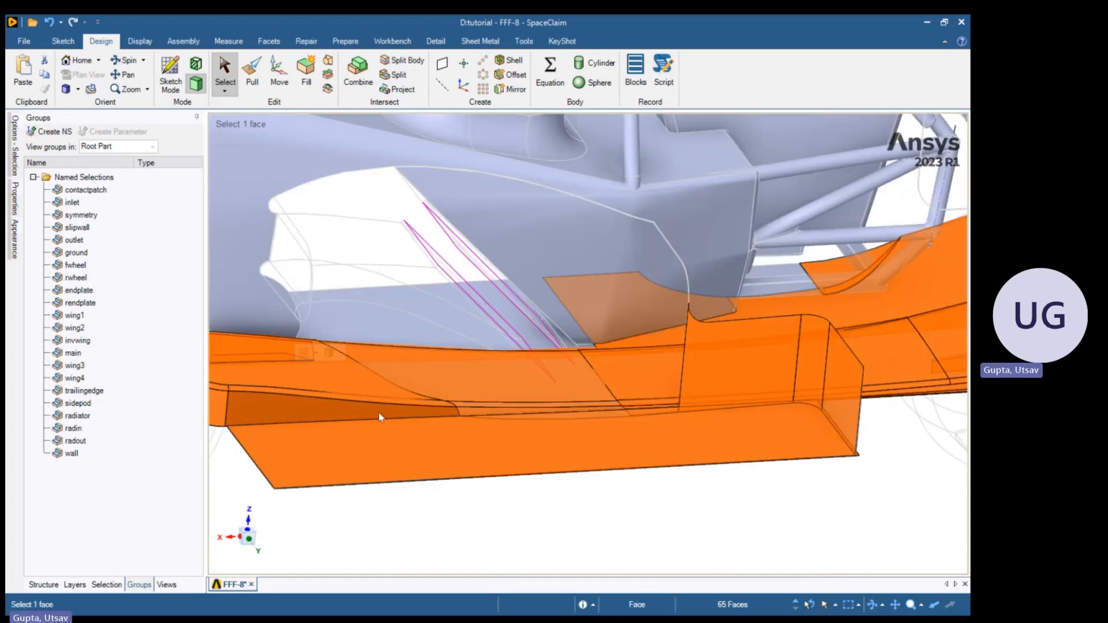
Add the narrow edge face at the rear of the outer floor plate to the face selection
{"action": "middle_click_drag", "start_coordinate": [675, 425], "coordinate": [649, 407]}
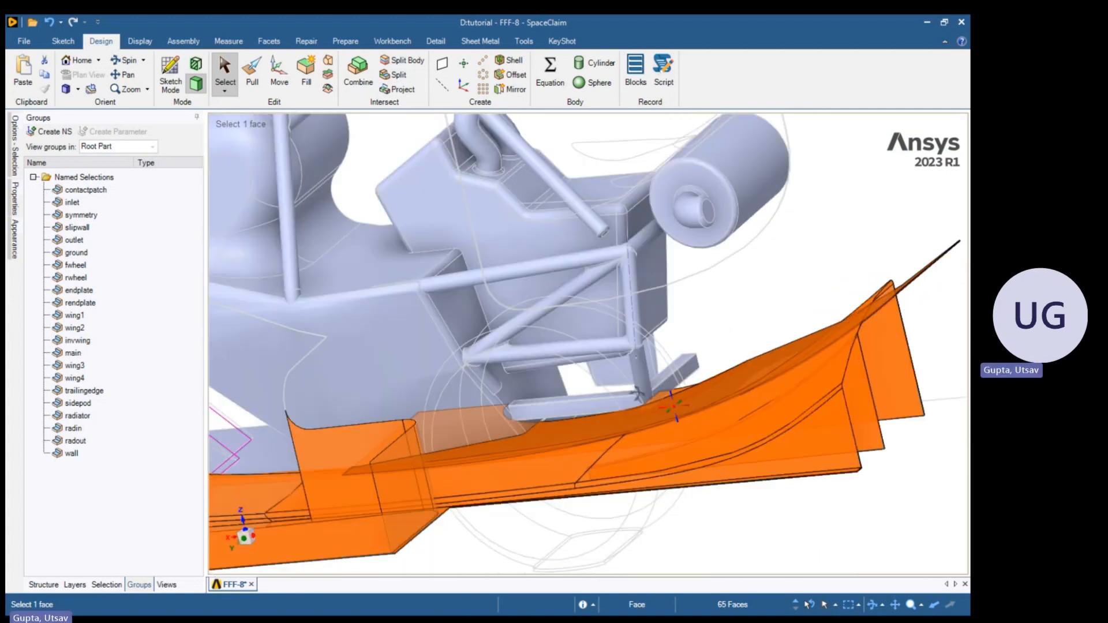
{"action": "scroll", "coordinate": [440, 525], "scroll_direction": "up", "scroll_amount": 4}
{"action": "scroll", "coordinate": [453, 525], "scroll_direction": "up", "scroll_amount": 7}
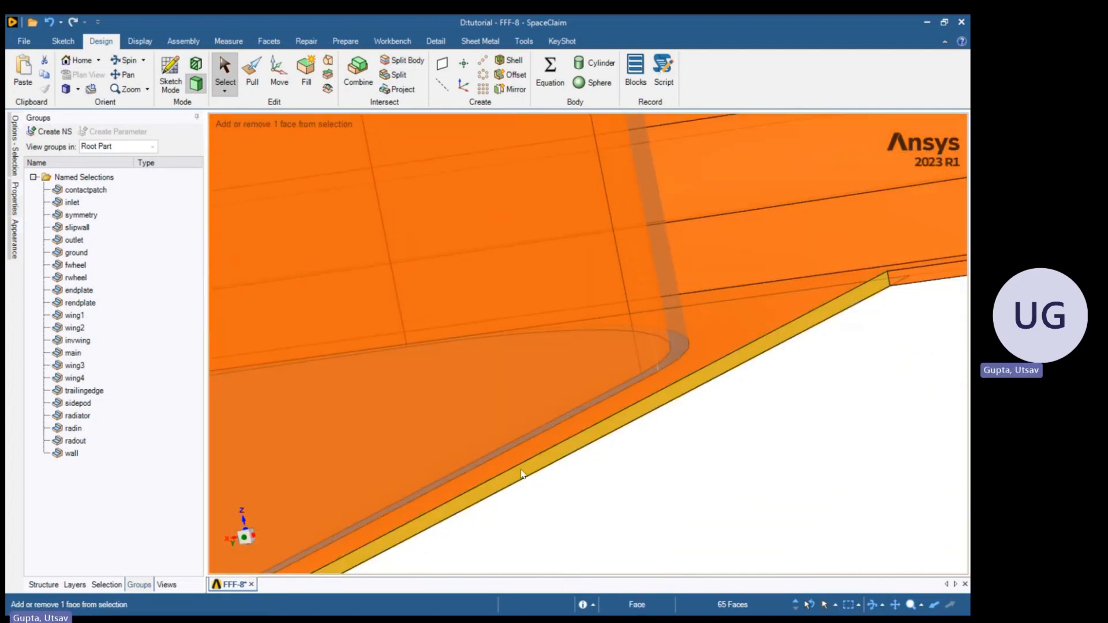
{"action": "left_click", "coordinate": [521, 471], "text": "ctrl"}
{"action": "scroll", "coordinate": [521, 471], "scroll_direction": "down", "scroll_amount": 3}
{"action": "scroll", "coordinate": [521, 473], "scroll_direction": "down", "scroll_amount": 5}
{"action": "scroll", "coordinate": [495, 457], "scroll_direction": "up", "scroll_amount": 2}
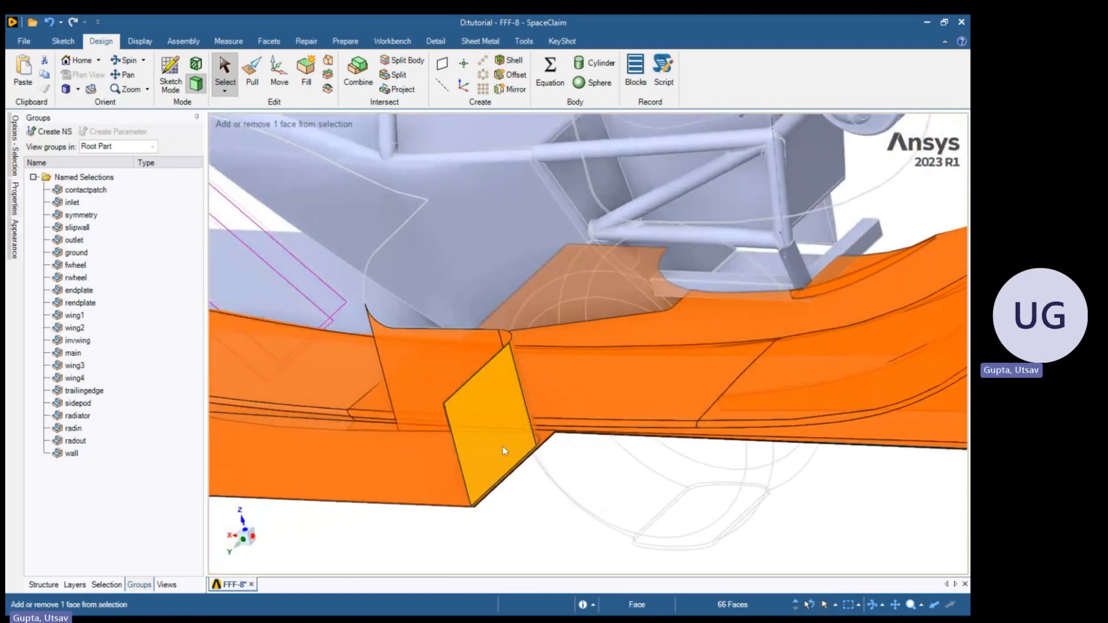
Add the slanted end face of the upright side plate and its thin rear edge face to the selection
{"action": "left_click", "coordinate": [486, 444], "text": "ctrl"}
{"action": "mouse_move", "coordinate": [486, 444]}
{"action": "middle_mouse_down"}
{"action": "mouse_move", "coordinate": [534, 426]}
{"action": "mouse_move", "coordinate": [477, 426]}
{"action": "middle_mouse_up"}
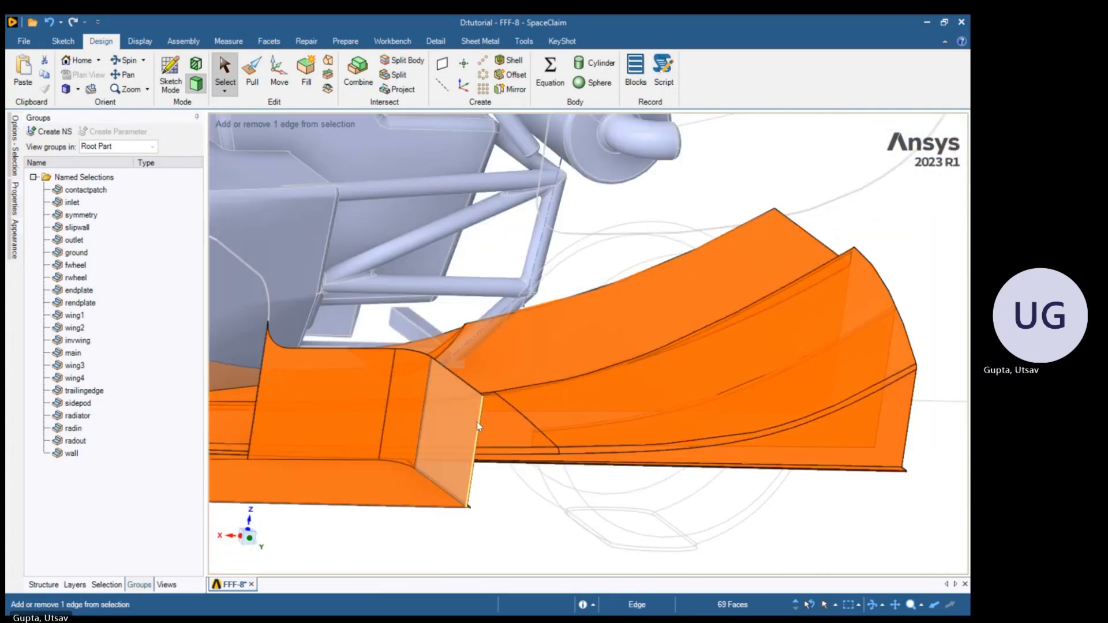
{"action": "scroll", "coordinate": [461, 424], "scroll_direction": "up", "scroll_amount": 10}
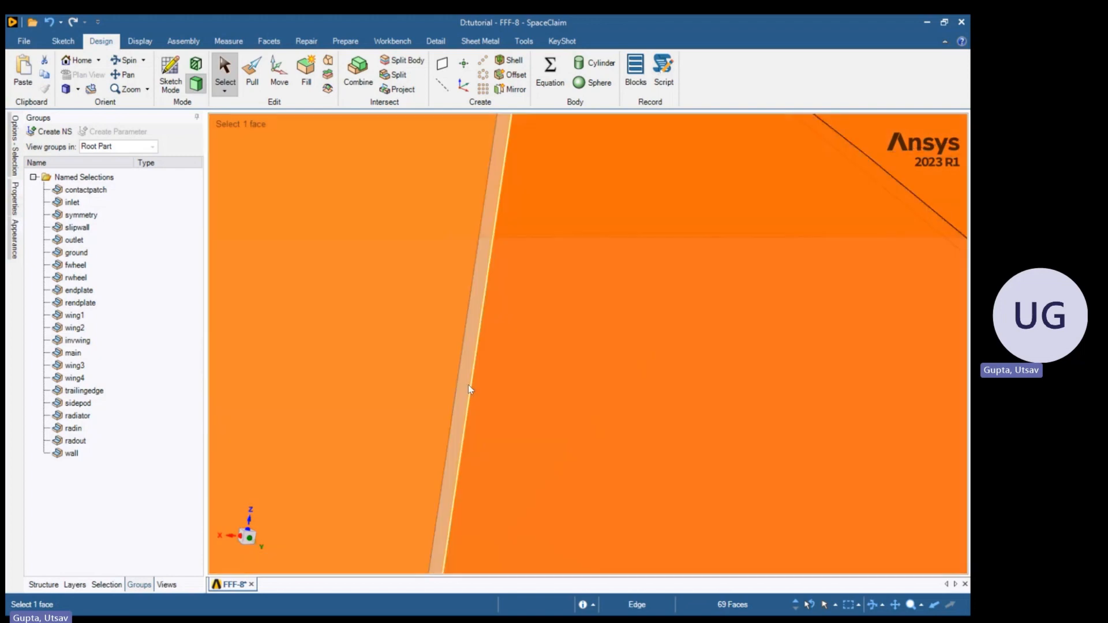
{"action": "left_click", "coordinate": [467, 385], "text": "ctrl"}
{"action": "scroll", "coordinate": [459, 398], "scroll_direction": "down", "scroll_amount": 8}
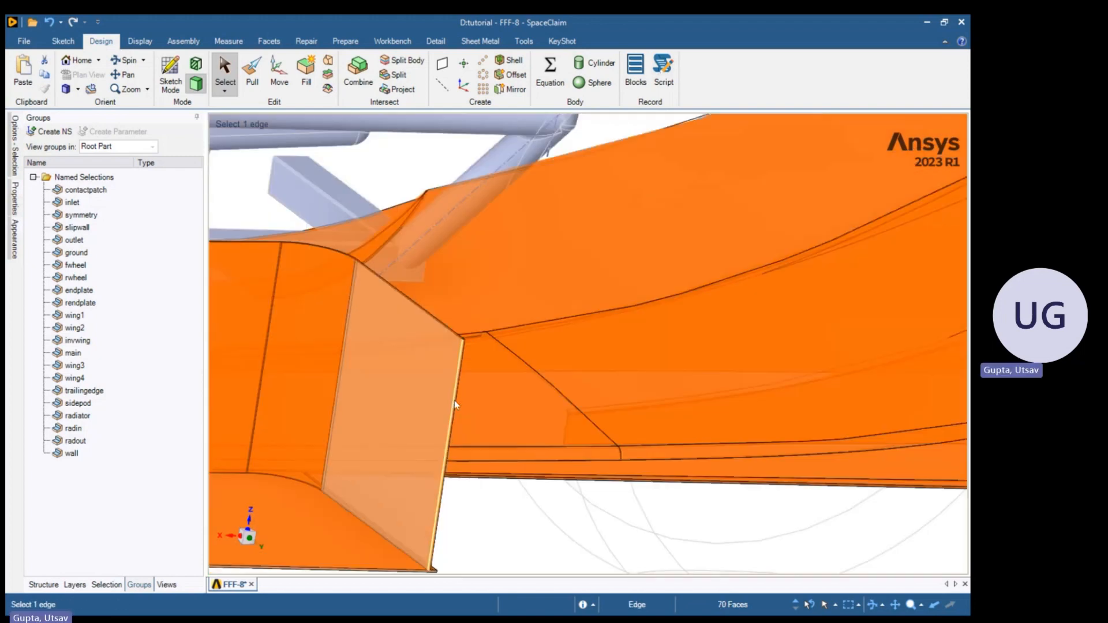
Add the thin top edge faces of the upright side plate to the face selection
{"action": "middle_click_drag", "start_coordinate": [439, 363], "coordinate": [386, 386]}
{"action": "scroll", "coordinate": [373, 340], "scroll_direction": "down", "scroll_amount": 3}
{"action": "scroll", "coordinate": [452, 384], "scroll_direction": "up", "scroll_amount": 7}
{"action": "scroll", "coordinate": [416, 405], "scroll_direction": "down", "scroll_amount": 5}
{"action": "middle_click_drag", "start_coordinate": [425, 457], "coordinate": [464, 469]}
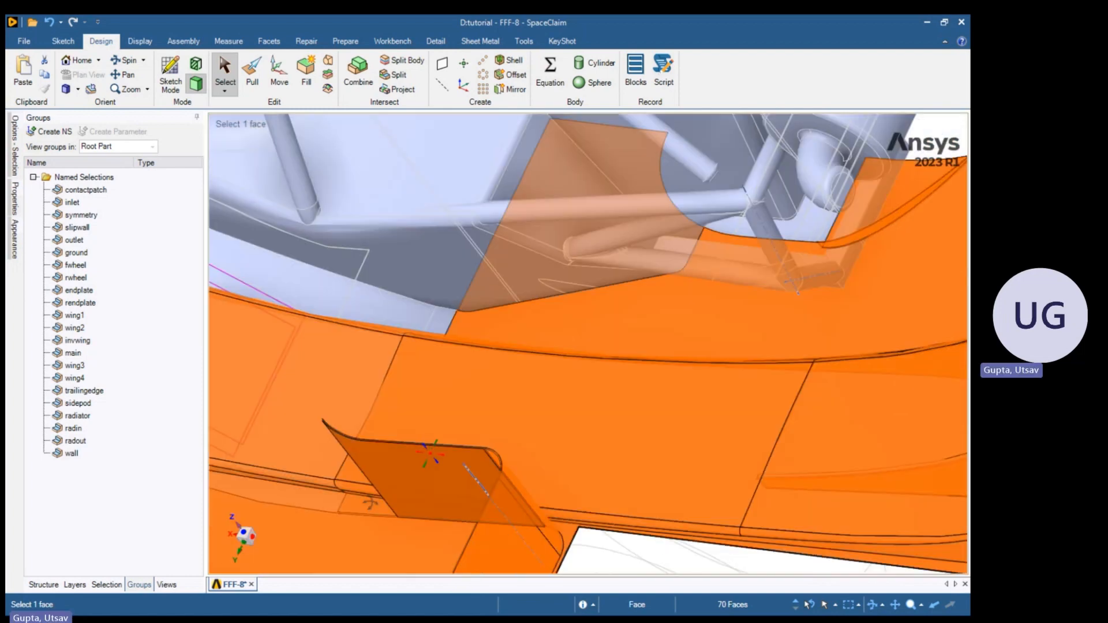
{"action": "scroll", "coordinate": [352, 440], "scroll_direction": "up", "scroll_amount": 6}
{"action": "double_click", "coordinate": [368, 453], "text": "ctrl"}
{"action": "scroll", "coordinate": [371, 455], "scroll_direction": "down", "scroll_amount": 6}
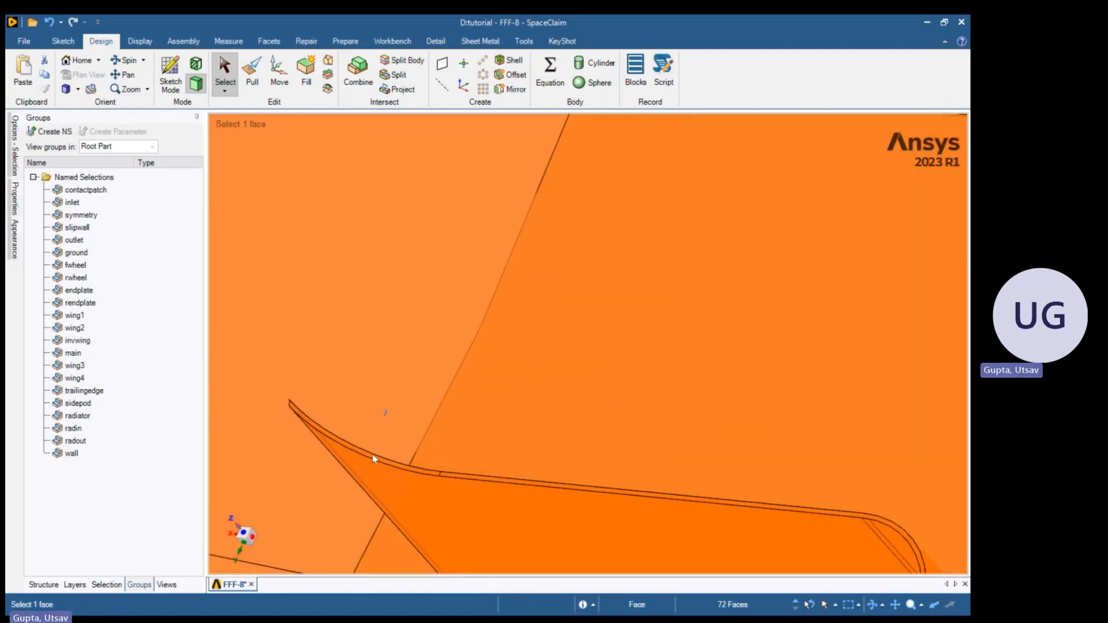
Check the plate's rounded corner and add the unselected narrow edge face at the underfloor's front to the selection
{"action": "scroll", "coordinate": [403, 452], "scroll_direction": "down", "scroll_amount": 4}
{"action": "middle_click_drag", "start_coordinate": [423, 452], "coordinate": [469, 413]}
{"action": "scroll", "coordinate": [475, 469], "scroll_direction": "up", "scroll_amount": 7}
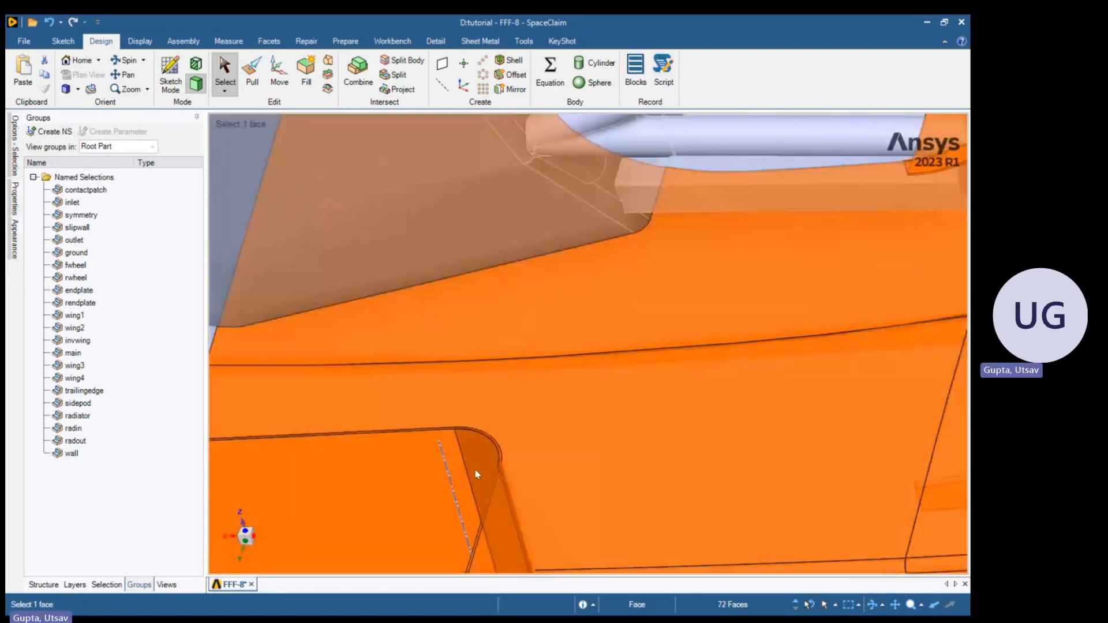
{"action": "scroll", "coordinate": [521, 432], "scroll_direction": "down", "scroll_amount": 7}
{"action": "middle_click_drag", "start_coordinate": [522, 442], "coordinate": [508, 411]}
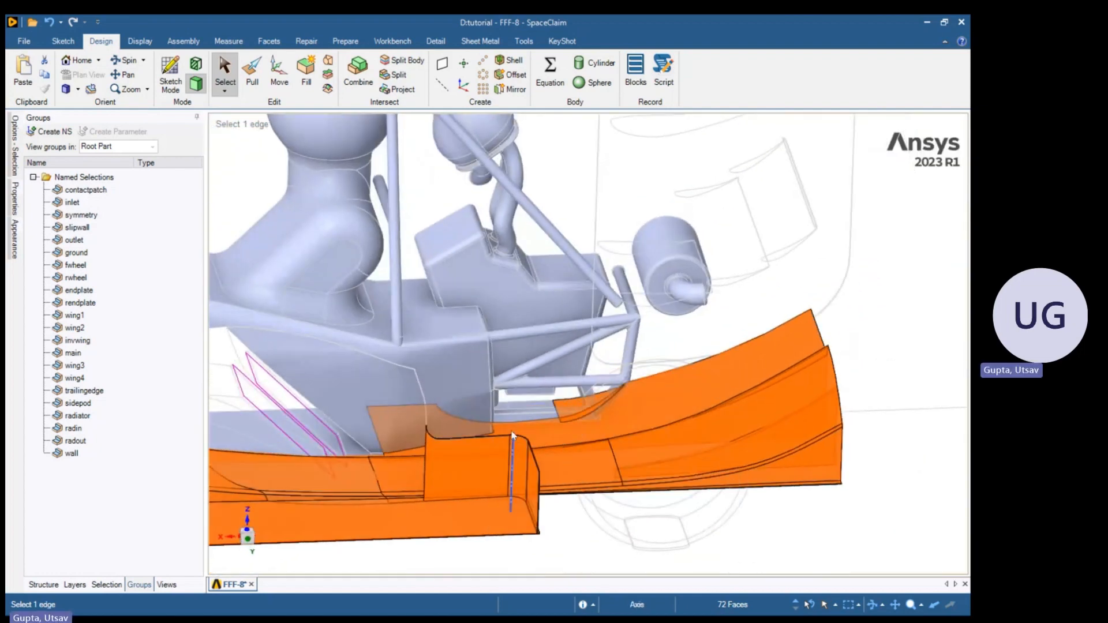
{"action": "middle_click_drag", "start_coordinate": [264, 490], "coordinate": [585, 407], "text": "shift"}
{"action": "middle_click_drag", "start_coordinate": [467, 441], "coordinate": [522, 450]}
{"action": "scroll", "coordinate": [525, 450], "scroll_direction": "up", "scroll_amount": 7}
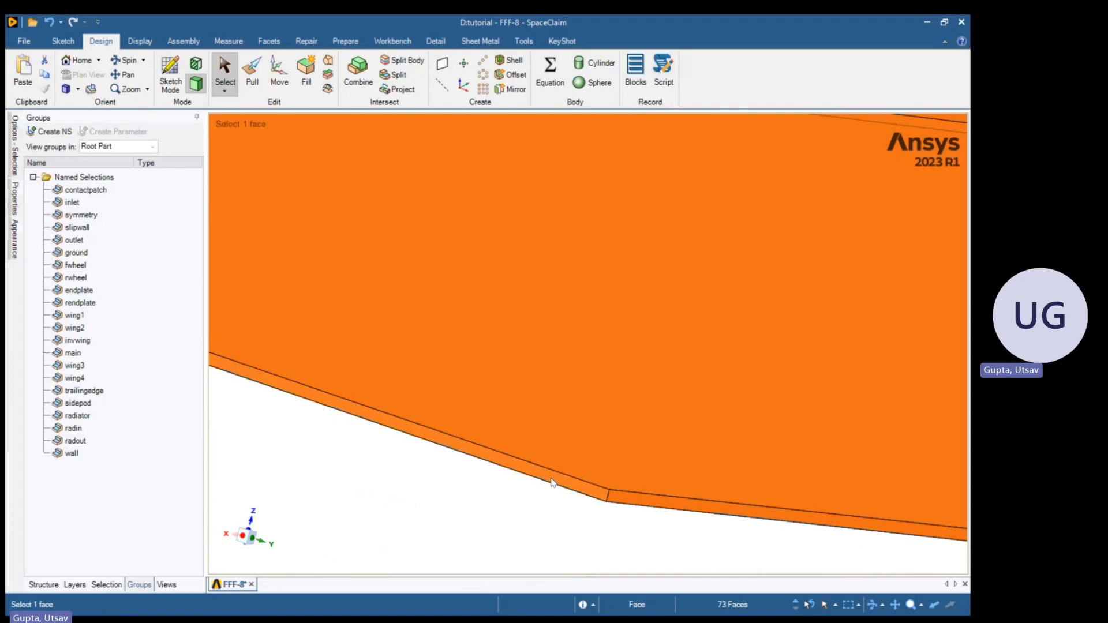
Add the remaining thin edge faces around the underfloor's upright panels, seen from the front, to the face selection
{"action": "scroll", "coordinate": [548, 459], "scroll_direction": "down", "scroll_amount": 3}
{"action": "scroll", "coordinate": [462, 402], "scroll_direction": "up", "scroll_amount": 5}
{"action": "middle_click_drag", "start_coordinate": [453, 402], "coordinate": [891, 482]}
{"action": "scroll", "coordinate": [456, 404], "scroll_direction": "down", "scroll_amount": 1}
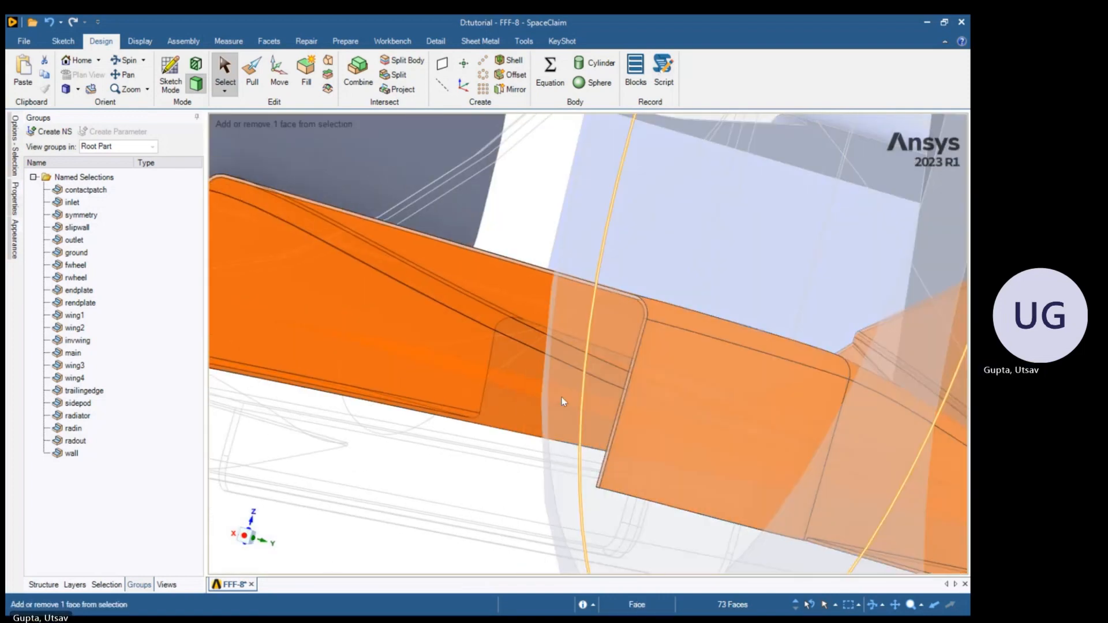
{"action": "scroll", "coordinate": [589, 398], "scroll_direction": "up", "scroll_amount": 4}
{"action": "scroll", "coordinate": [663, 404], "scroll_direction": "up", "scroll_amount": 2}
{"action": "scroll", "coordinate": [658, 400], "scroll_direction": "down", "scroll_amount": 6}
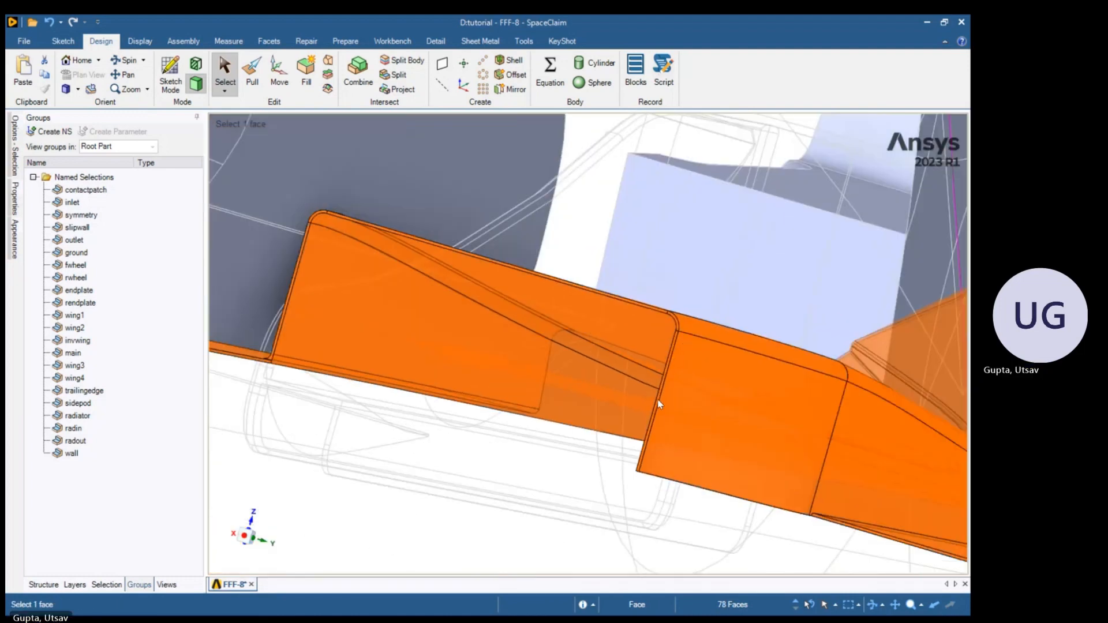
Add the narrow bottom edge strip of the underfloor to the selection and check the small filleted corner face beside it
{"action": "scroll", "coordinate": [425, 368], "scroll_direction": "up", "scroll_amount": 5}
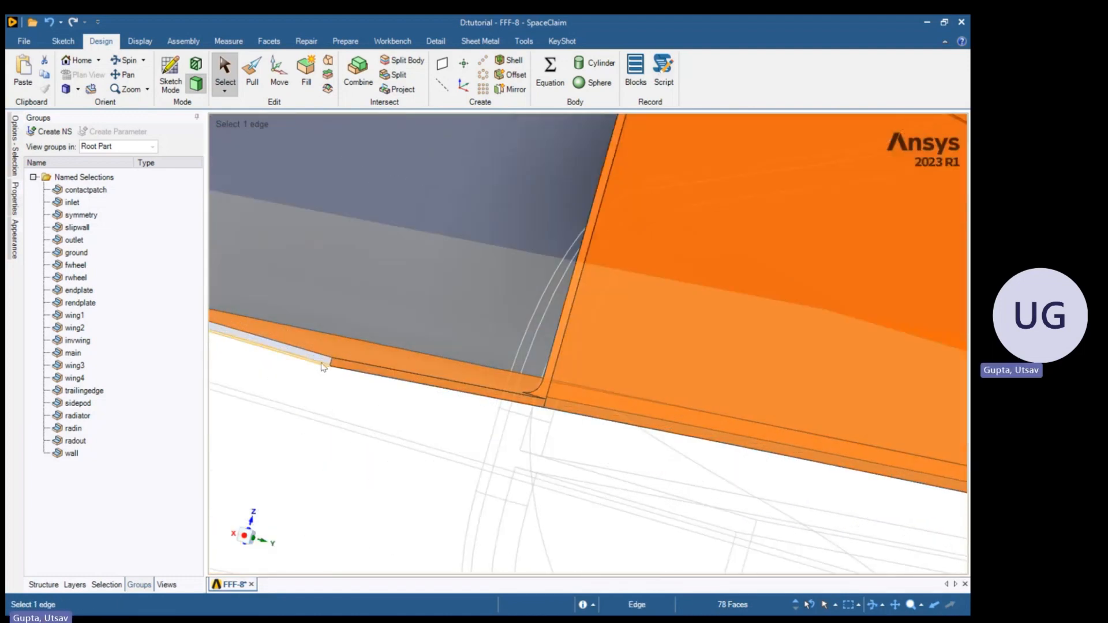
{"action": "left_click", "coordinate": [322, 364], "text": "ctrl"}
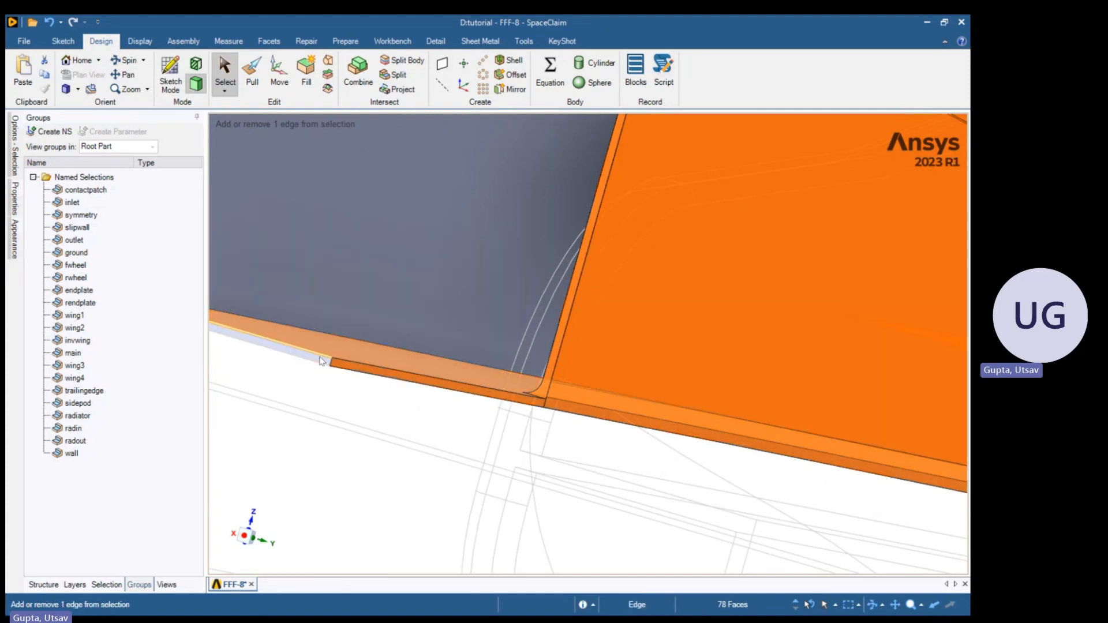
{"action": "left_click", "coordinate": [324, 361], "text": "ctrl"}
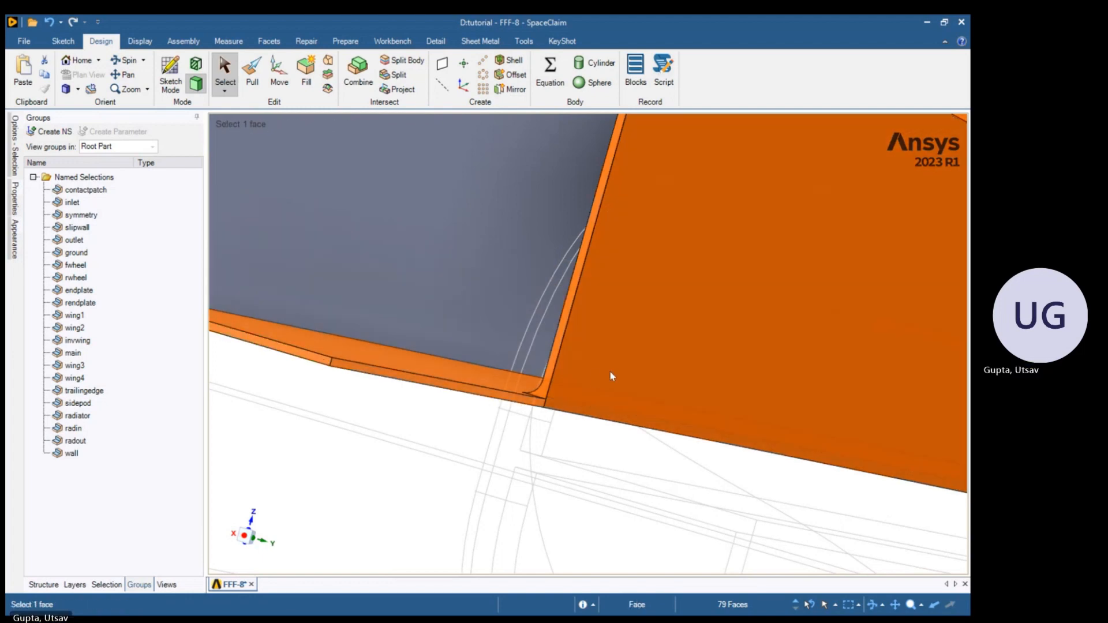
{"action": "middle_click_drag", "start_coordinate": [610, 372], "coordinate": [631, 407]}
{"action": "scroll", "coordinate": [581, 396], "scroll_direction": "up", "scroll_amount": 5}
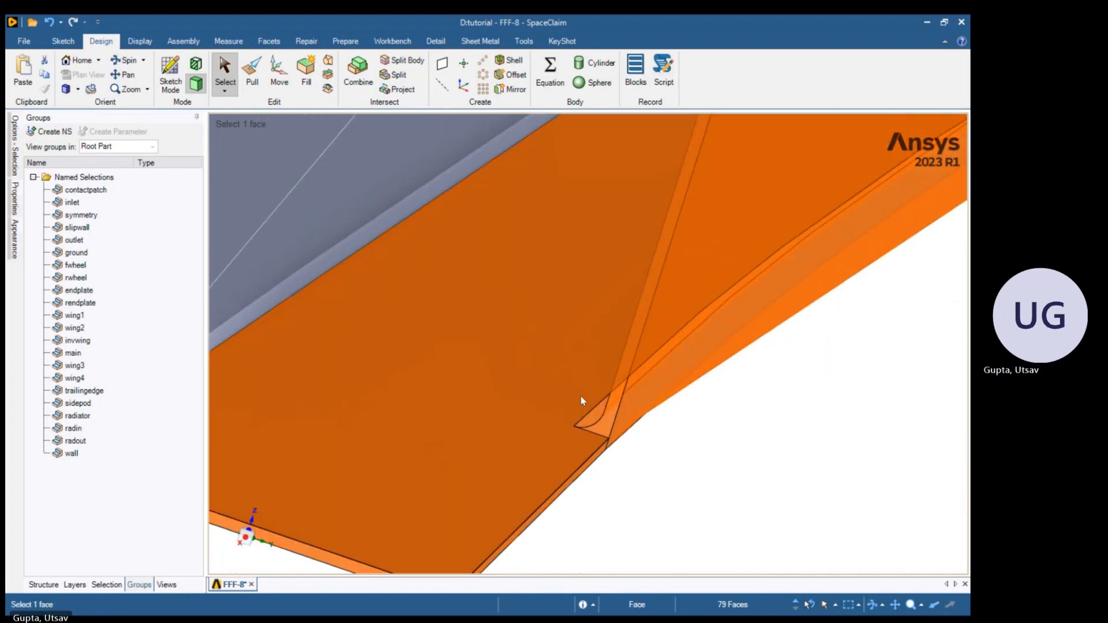
{"action": "left_click", "coordinate": [609, 420], "text": "ctrl"}
{"action": "left_click", "coordinate": [609, 420], "text": "ctrl"}
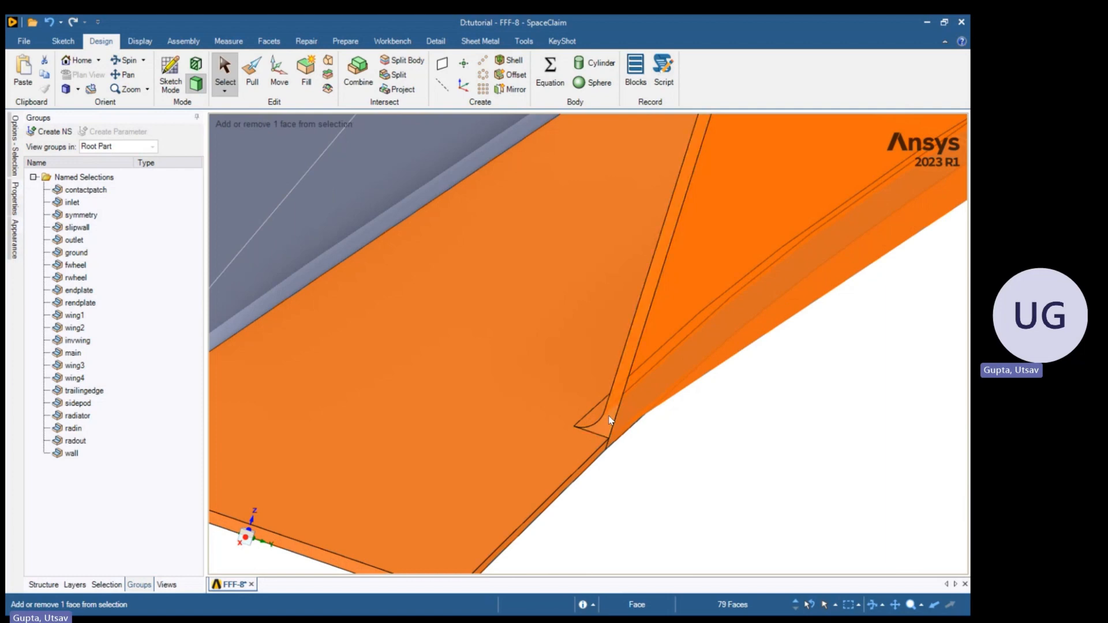
Add the unselected patch beneath the underfloor's curved strake and its adjoining thin faces to the face selection
{"action": "scroll", "coordinate": [608, 421], "scroll_direction": "down", "scroll_amount": 6}
{"action": "middle_click_drag", "start_coordinate": [610, 413], "coordinate": [640, 480]}
{"action": "scroll", "coordinate": [545, 421], "scroll_direction": "down", "scroll_amount": 5}
{"action": "middle_click_drag", "start_coordinate": [445, 399], "coordinate": [606, 472], "text": "ctrl"}
{"action": "scroll", "coordinate": [605, 472], "scroll_direction": "up", "scroll_amount": 10}
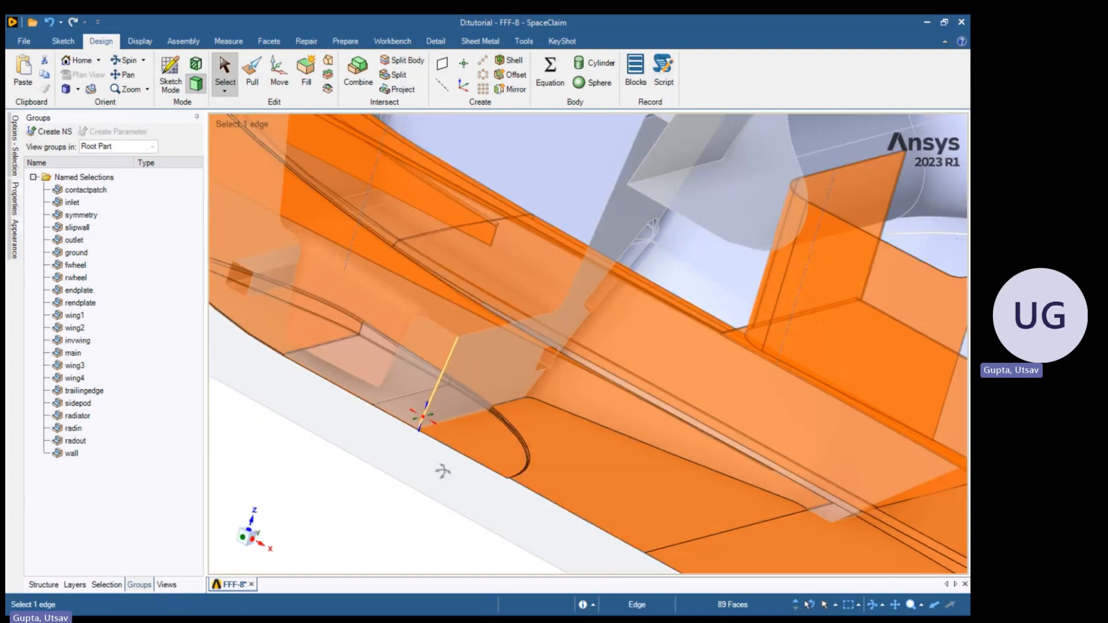
{"action": "middle_click_drag", "start_coordinate": [447, 396], "coordinate": [382, 397]}
{"action": "scroll", "coordinate": [382, 397], "scroll_direction": "up", "scroll_amount": 3}
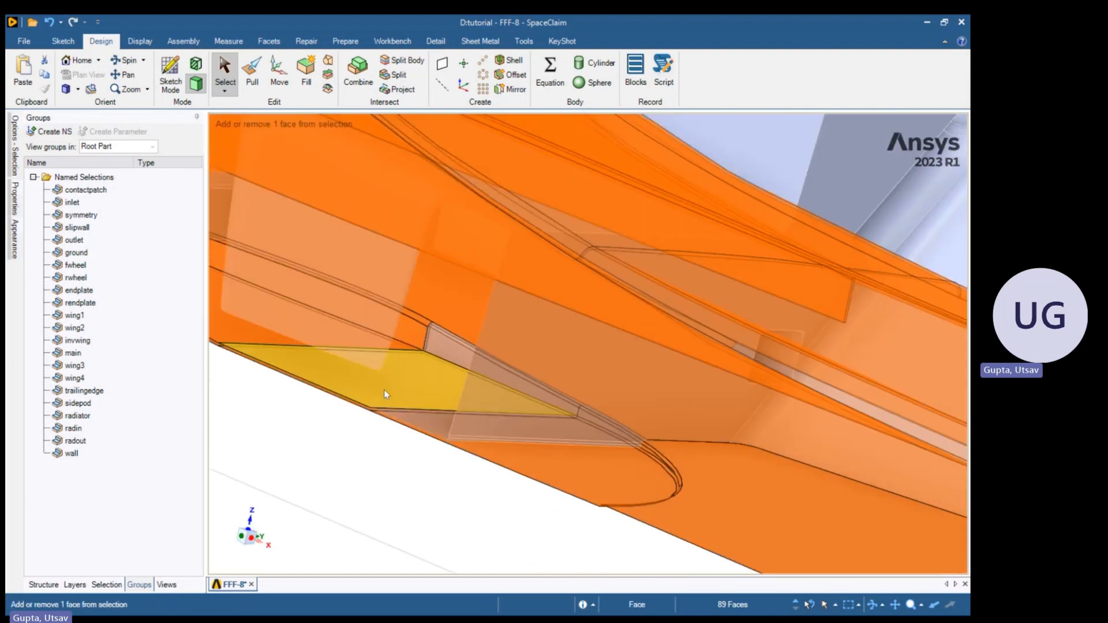
{"action": "left_click", "coordinate": [384, 389], "text": "ctrl"}
{"action": "double_click", "coordinate": [444, 355], "text": "ctrl"}
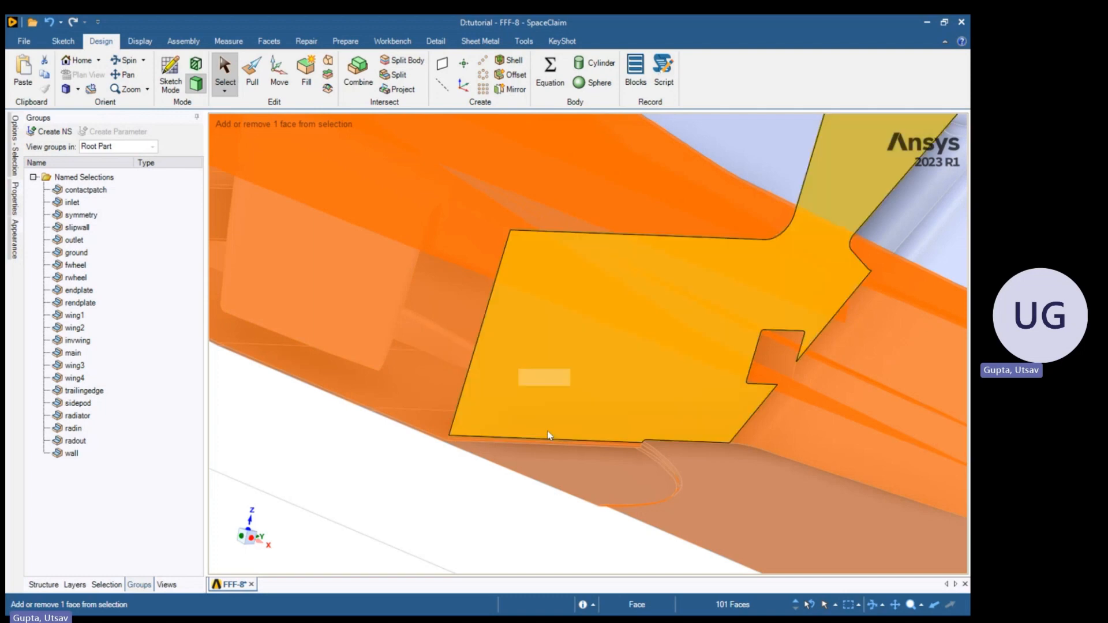
Toggle the thin edge faces around the rounded underfloor panel out of and back into the face selection
{"action": "scroll", "coordinate": [628, 470], "scroll_direction": "down", "scroll_amount": 4}
{"action": "middle_click_drag", "start_coordinate": [644, 483], "coordinate": [567, 454]}
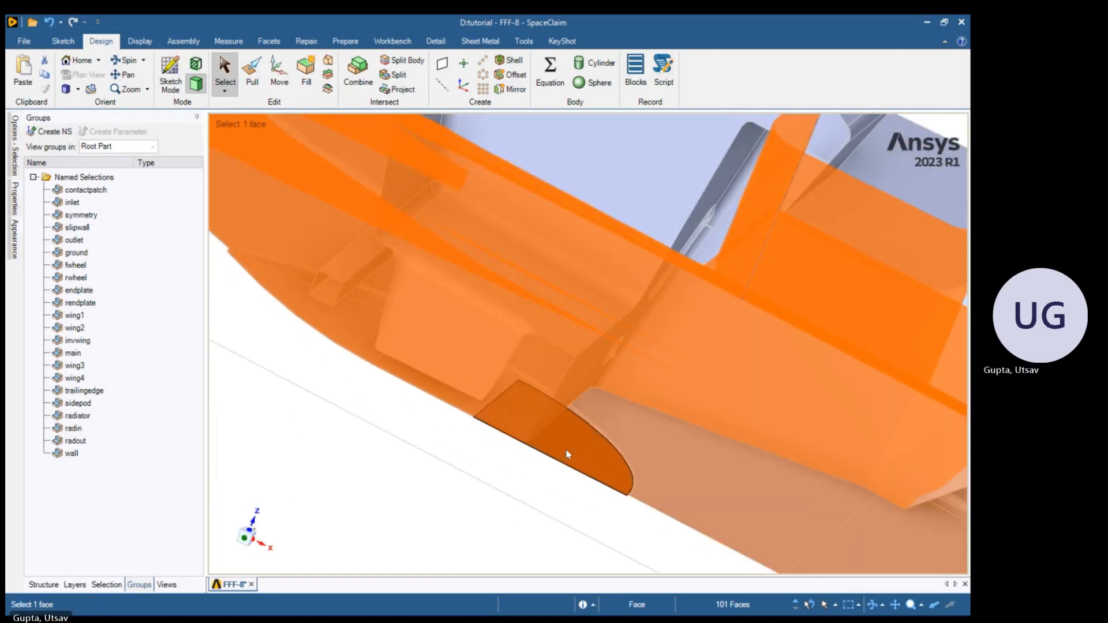
{"action": "scroll", "coordinate": [589, 454], "scroll_direction": "up", "scroll_amount": 6}
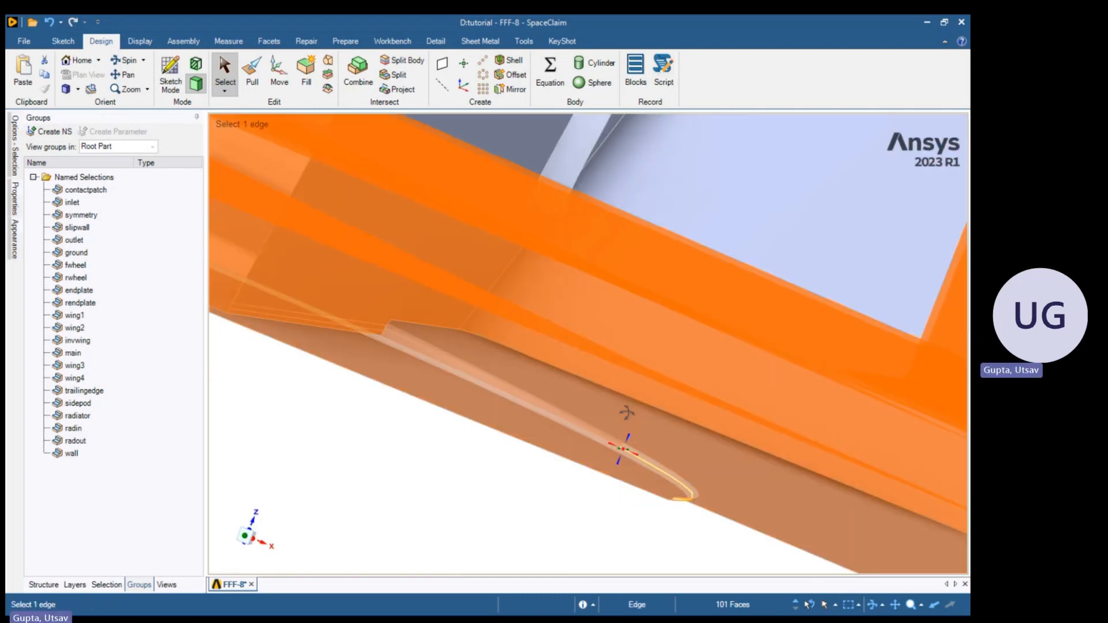
{"action": "middle_click_drag", "start_coordinate": [603, 427], "coordinate": [597, 429]}
{"action": "scroll", "coordinate": [597, 429], "scroll_direction": "up", "scroll_amount": 1}
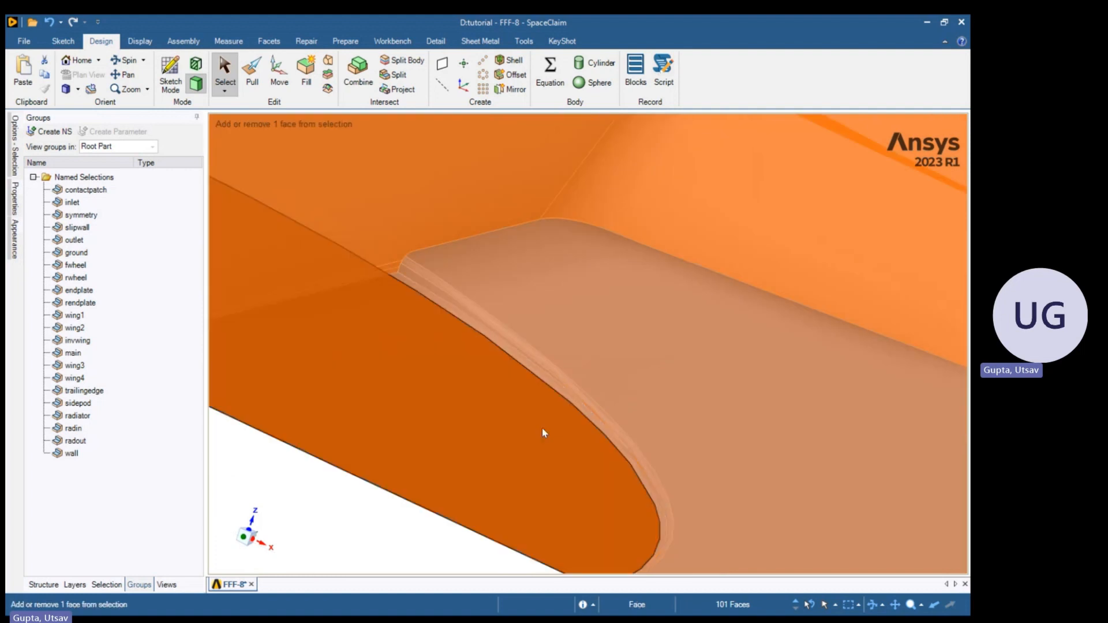
{"action": "double_click", "coordinate": [600, 410], "text": "ctrl"}
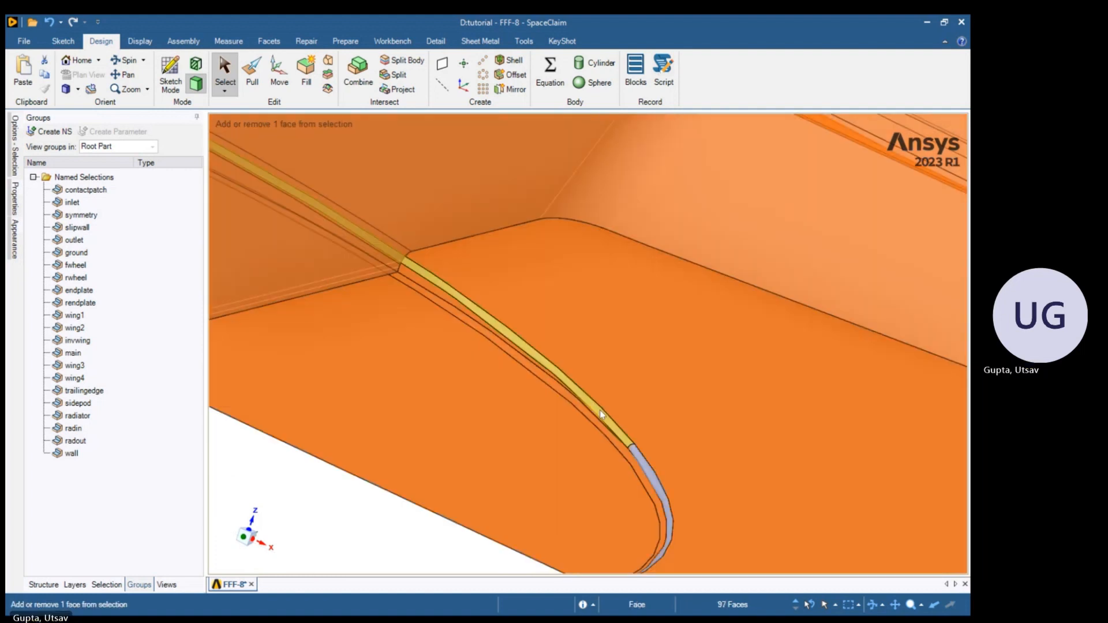
{"action": "double_click", "coordinate": [598, 413], "text": "ctrl"}
{"action": "scroll", "coordinate": [618, 465], "scroll_direction": "down", "scroll_amount": 10}
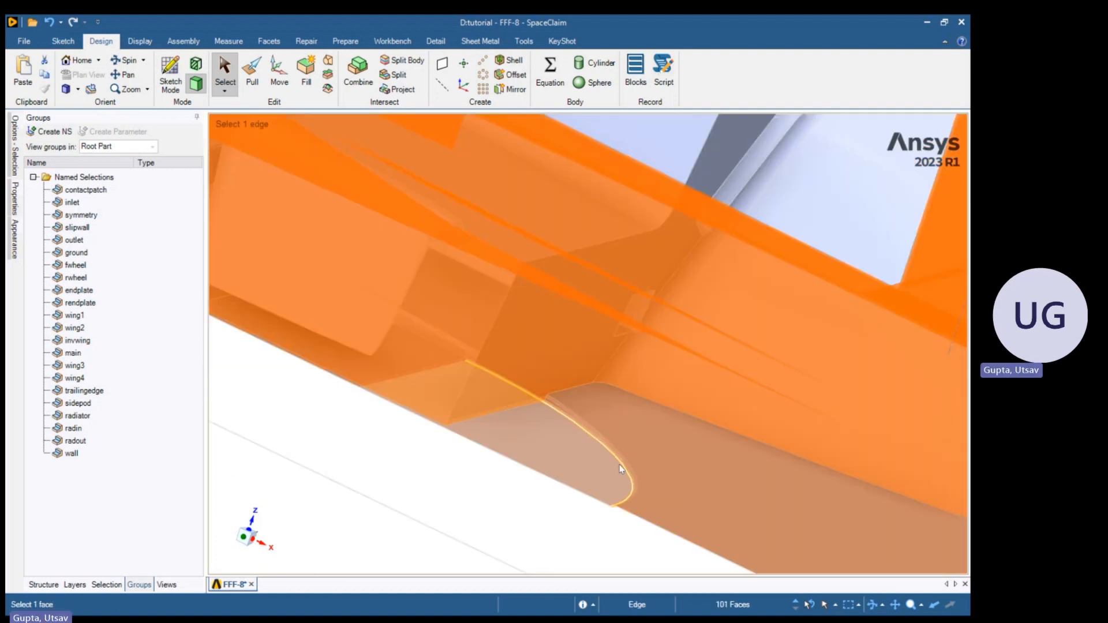
Save the selected underfloor faces as a named selection called u and hide that group
{"action": "middle_click_drag", "start_coordinate": [448, 345], "coordinate": [10, 391]}
{"action": "scroll", "coordinate": [361, 393], "scroll_direction": "up", "scroll_amount": 2}
{"action": "scroll", "coordinate": [433, 279], "scroll_direction": "up", "scroll_amount": 3}
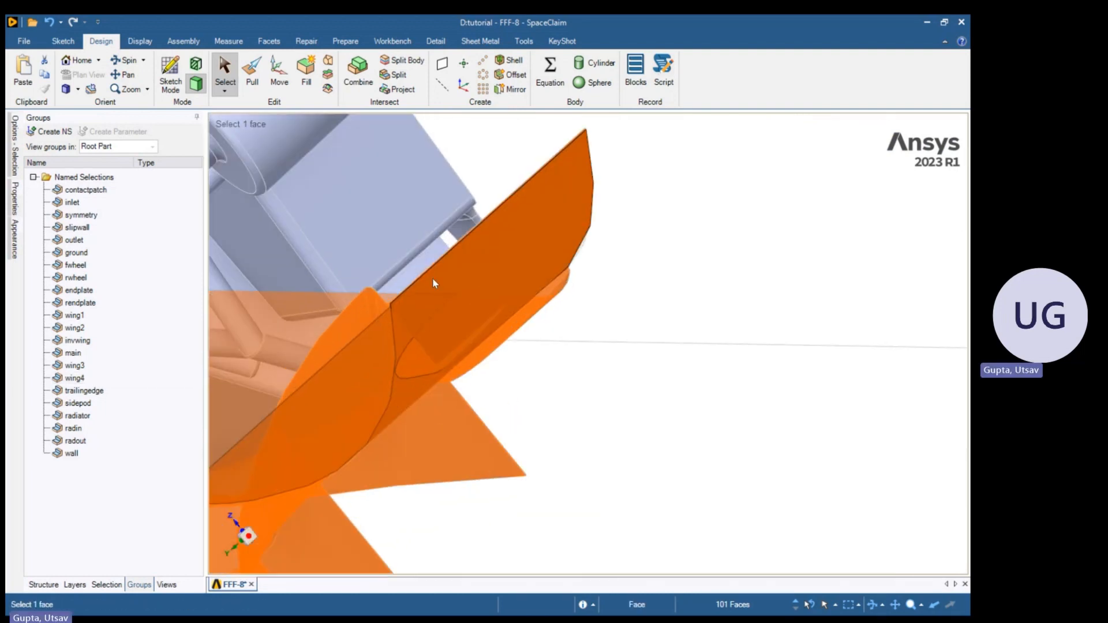
{"action": "middle_click_drag", "start_coordinate": [433, 280], "coordinate": [627, 321]}
{"action": "scroll", "coordinate": [449, 331], "scroll_direction": "down", "scroll_amount": 4}
{"action": "scroll", "coordinate": [450, 333], "scroll_direction": "down", "scroll_amount": 3}
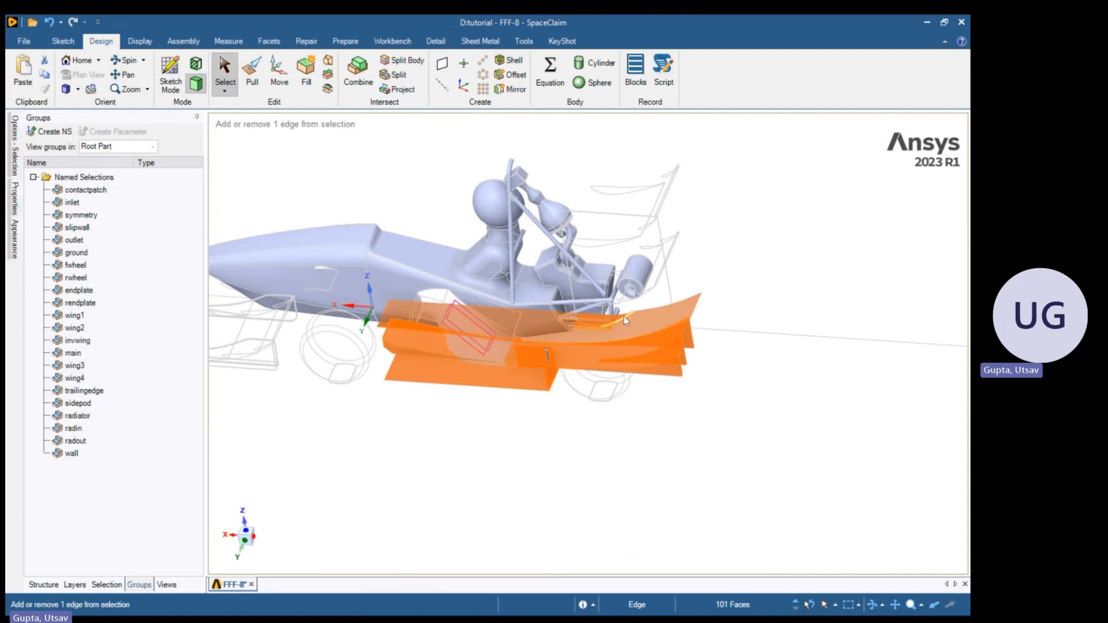
{"action": "key", "text": "ctrl+g"}
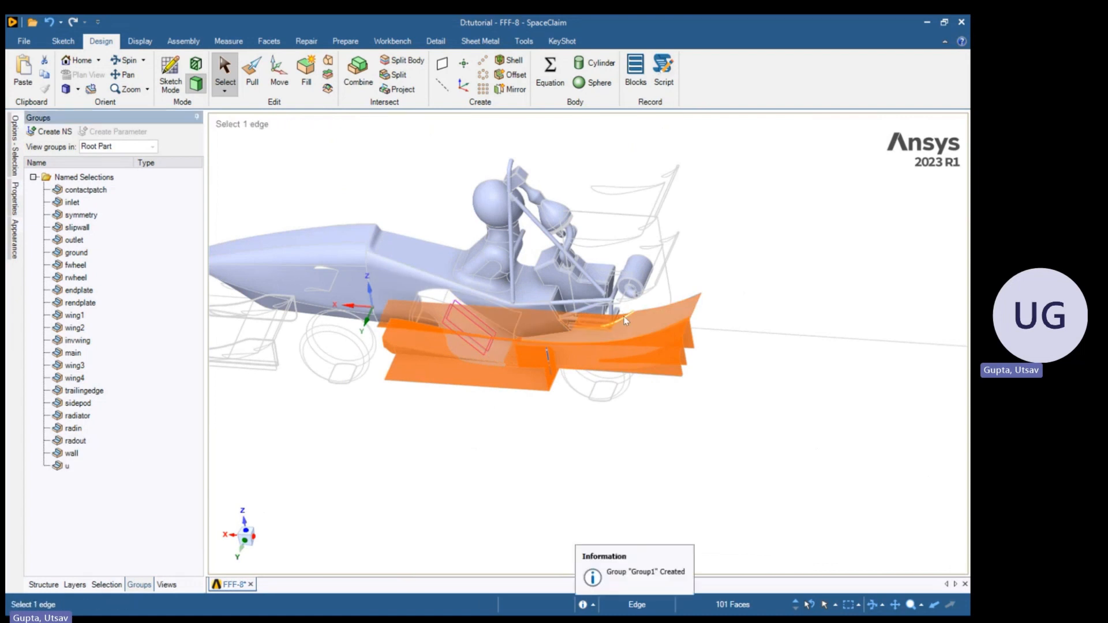
{"action": "right_click", "coordinate": [67, 469]}
{"action": "left_click", "coordinate": [136, 556]}
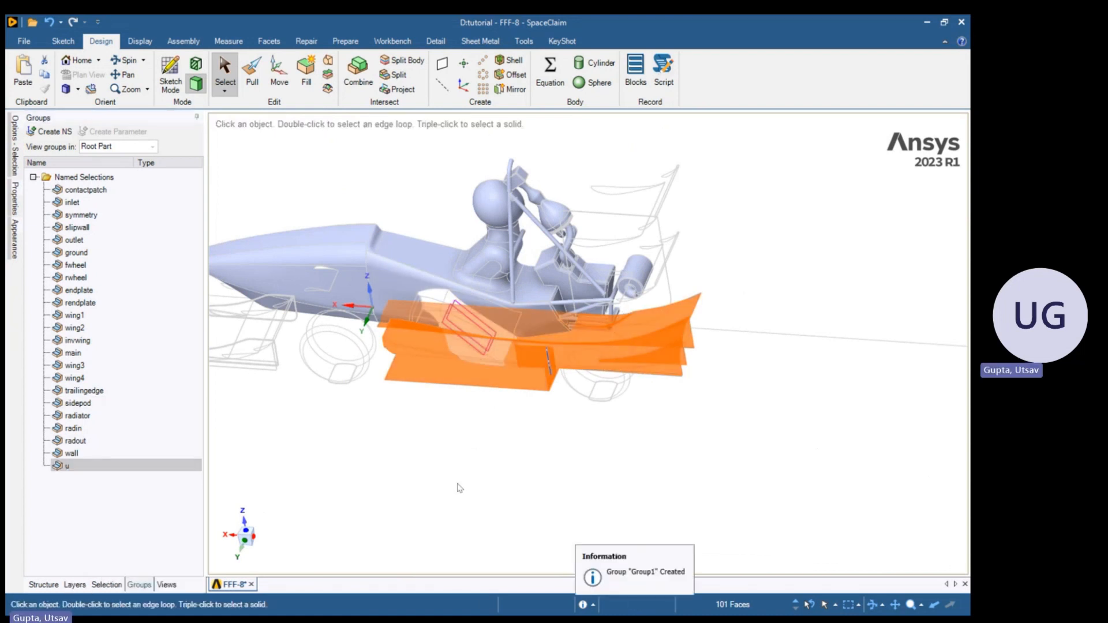
Clear the selection and look over the remaining visible bodywork and frame for surfaces not yet grouped
{"action": "left_click", "coordinate": [460, 489]}
{"action": "scroll", "coordinate": [484, 359], "scroll_direction": "up", "scroll_amount": 2}
{"action": "scroll", "coordinate": [504, 358], "scroll_direction": "up", "scroll_amount": 3}
{"action": "mouse_move", "coordinate": [505, 351]}
{"action": "middle_mouse_down"}
{"action": "mouse_move", "coordinate": [517, 366]}
{"action": "mouse_move", "coordinate": [520, 337]}
{"action": "middle_mouse_up"}
{"action": "scroll", "coordinate": [519, 336], "scroll_direction": "down", "scroll_amount": 5}
{"action": "middle_click_drag", "start_coordinate": [461, 393], "coordinate": [472, 460]}
{"action": "scroll", "coordinate": [472, 460], "scroll_direction": "up", "scroll_amount": 5}
{"action": "scroll", "coordinate": [308, 385], "scroll_direction": "down", "scroll_amount": 3}
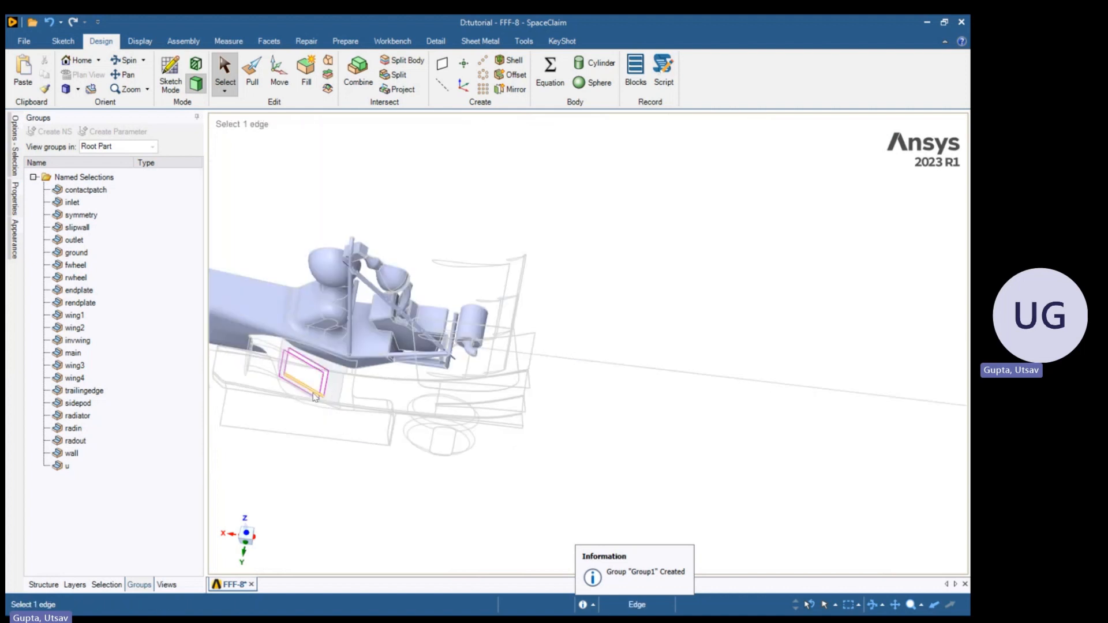
{"action": "middle_click_drag", "start_coordinate": [395, 407], "coordinate": [514, 420], "text": "ctrl"}
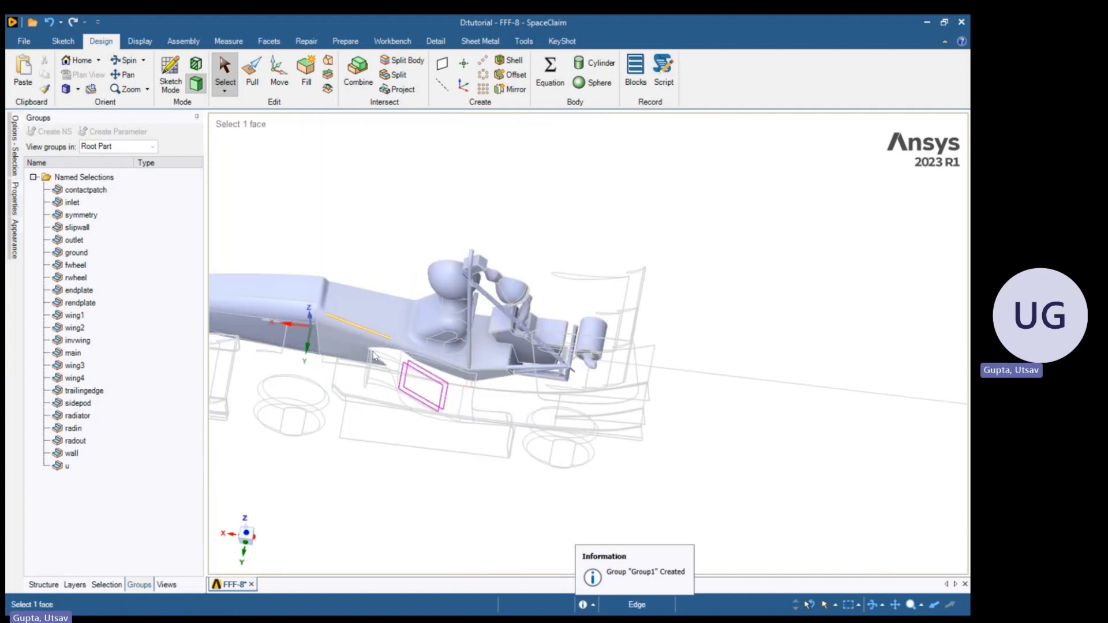
Box-select the sidepod and wheel area beside the body from above to check for leftover faces, and clear the selection
{"action": "left_click", "coordinate": [371, 298]}
{"action": "left_click", "coordinate": [246, 527]}
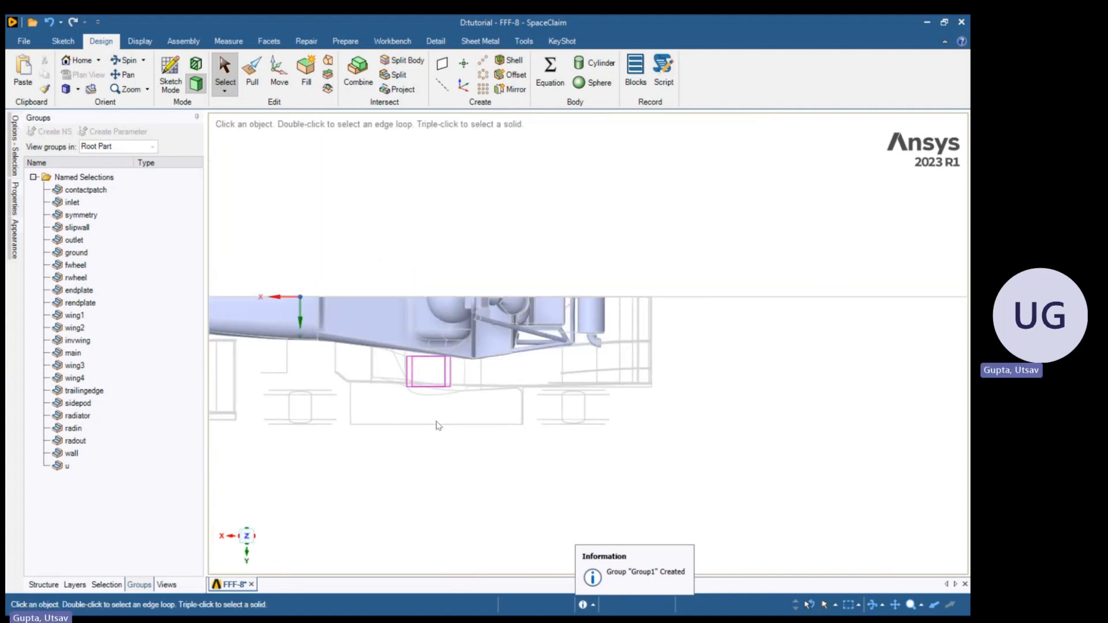
{"action": "left_click_drag", "start_coordinate": [271, 352], "coordinate": [675, 457]}
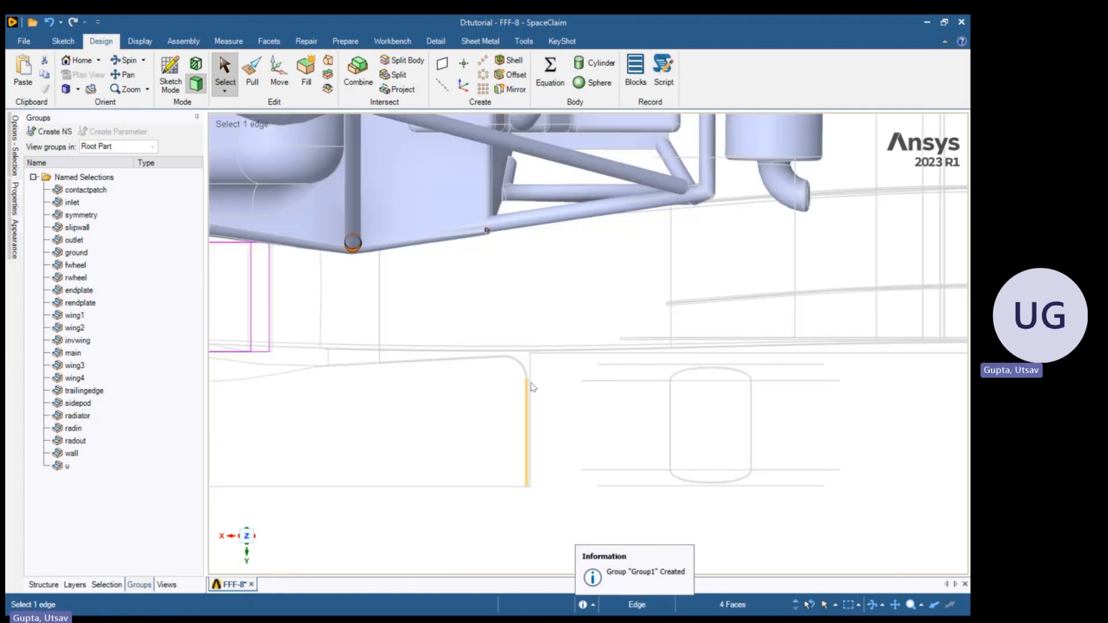
{"action": "middle_click_drag", "start_coordinate": [429, 227], "coordinate": [438, 119]}
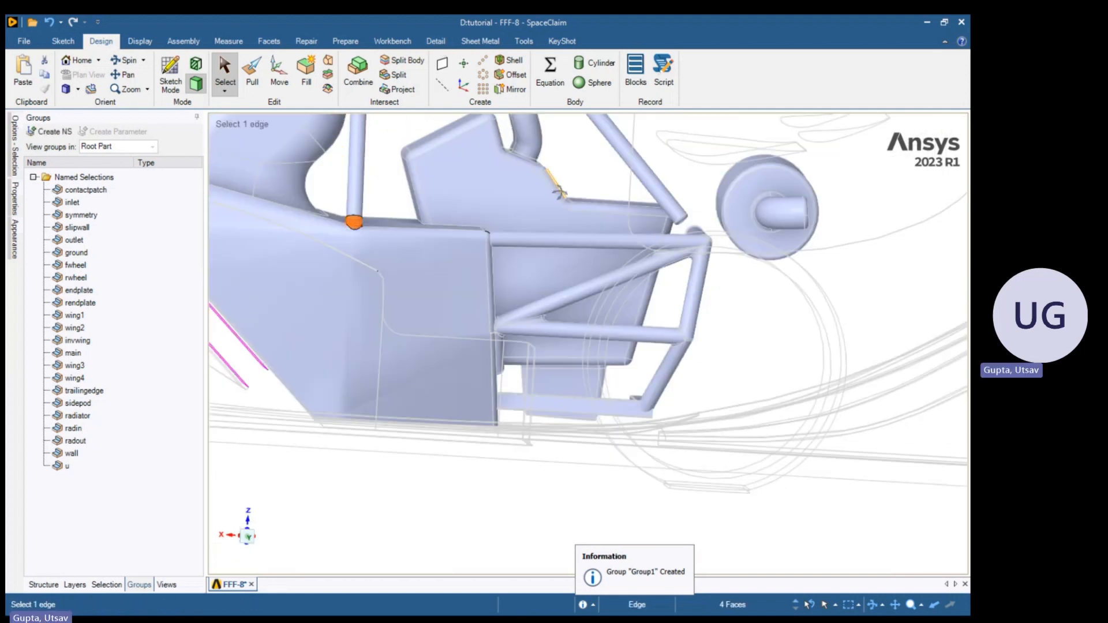
{"action": "middle_click_drag", "start_coordinate": [560, 192], "coordinate": [387, 188]}
{"action": "left_click", "coordinate": [757, 339]}
{"action": "middle_click_drag", "start_coordinate": [438, 324], "coordinate": [461, 210]}
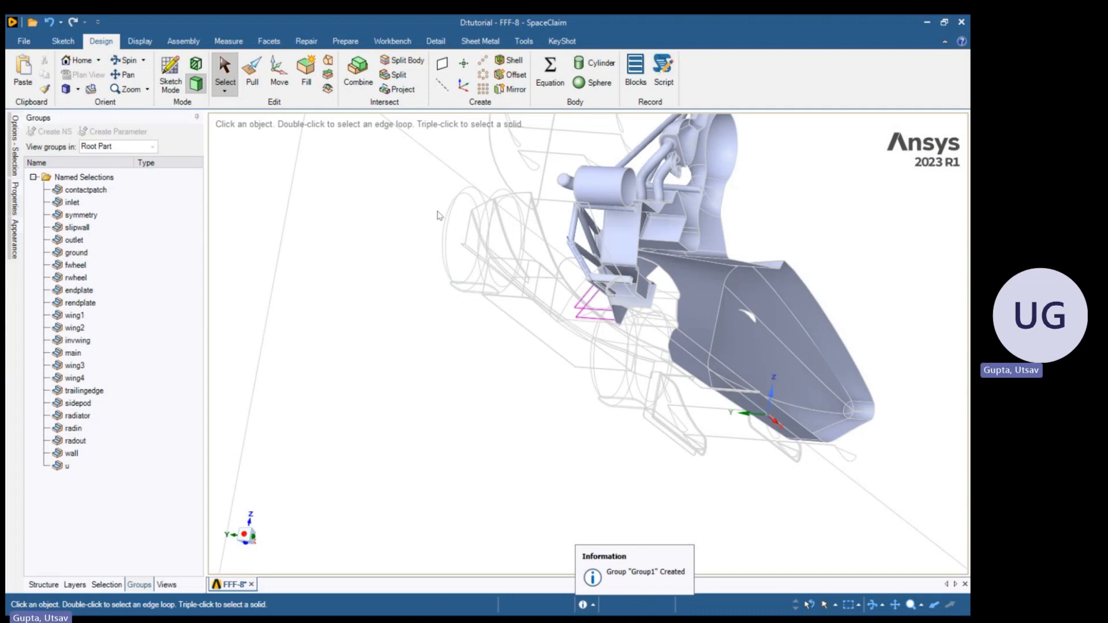
{"action": "left_click_drag", "start_coordinate": [426, 194], "coordinate": [829, 544]}
{"action": "scroll", "coordinate": [669, 299], "scroll_direction": "up", "scroll_amount": 6}
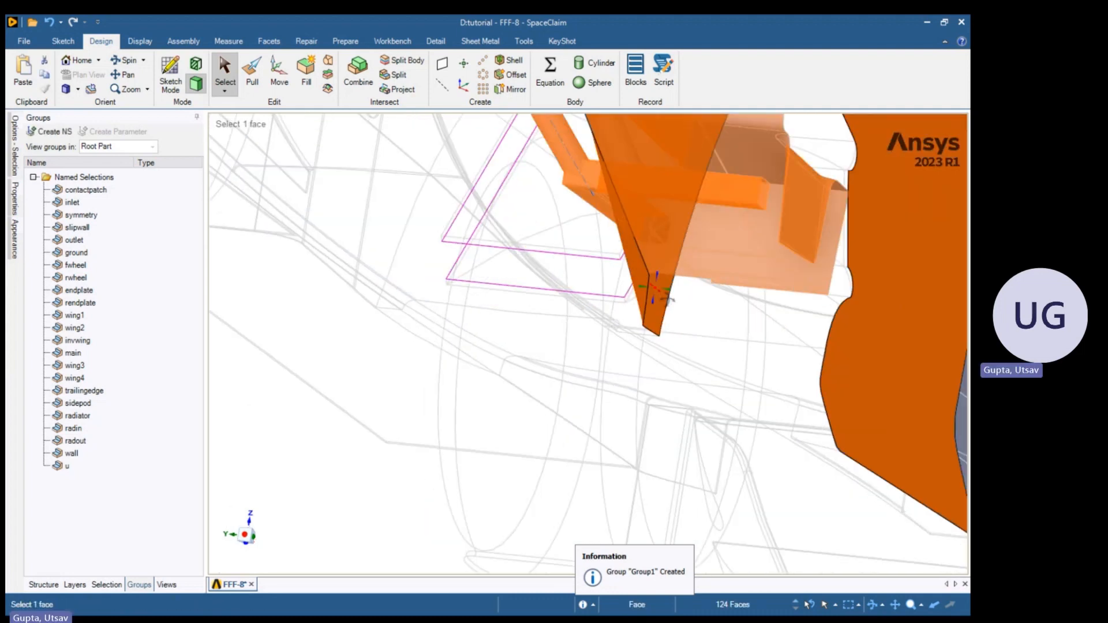
{"action": "middle_click_drag", "start_coordinate": [669, 299], "coordinate": [640, 285]}
{"action": "scroll", "coordinate": [714, 350], "scroll_direction": "down", "scroll_amount": 4}
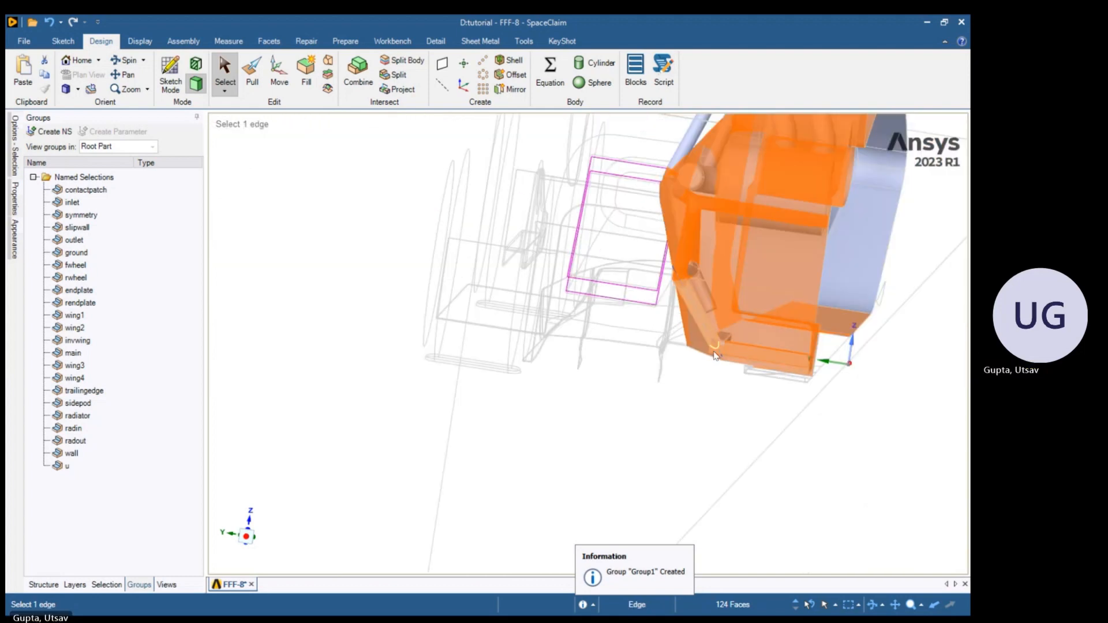
{"action": "scroll", "coordinate": [746, 395], "scroll_direction": "down", "scroll_amount": 5}
{"action": "left_click", "coordinate": [789, 438]}
Select all remaining faces of the body, driver and rear frame with a box in the side view
{"action": "middle_click_drag", "start_coordinate": [637, 335], "coordinate": [952, 472]}
{"action": "scroll", "coordinate": [623, 344], "scroll_direction": "down", "scroll_amount": 4}
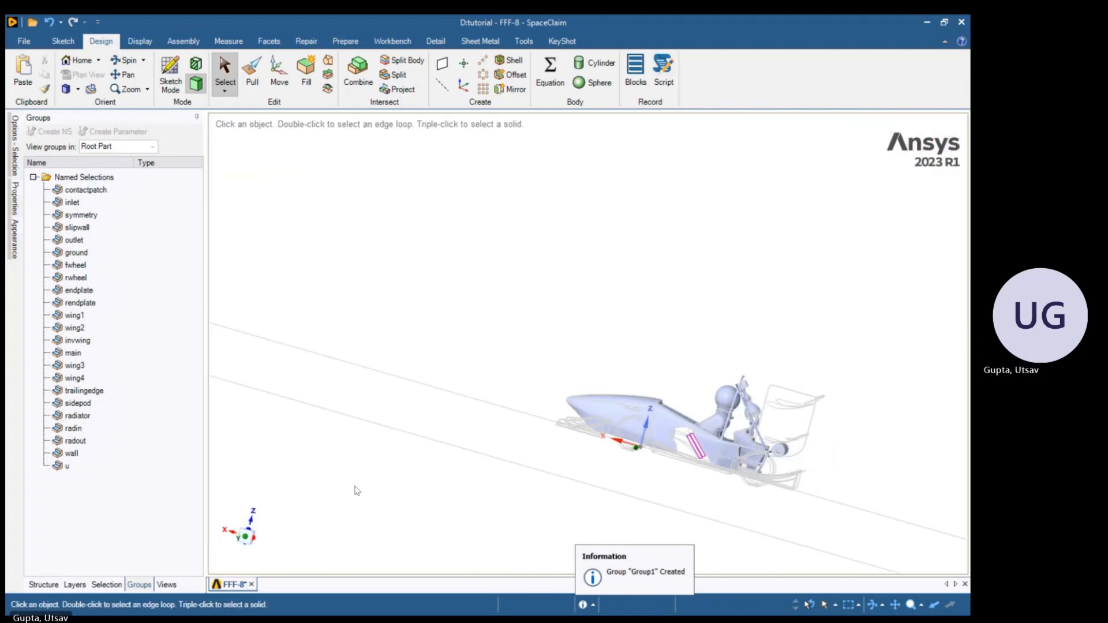
{"action": "left_click", "coordinate": [661, 430]}
{"action": "left_click", "coordinate": [246, 537]}
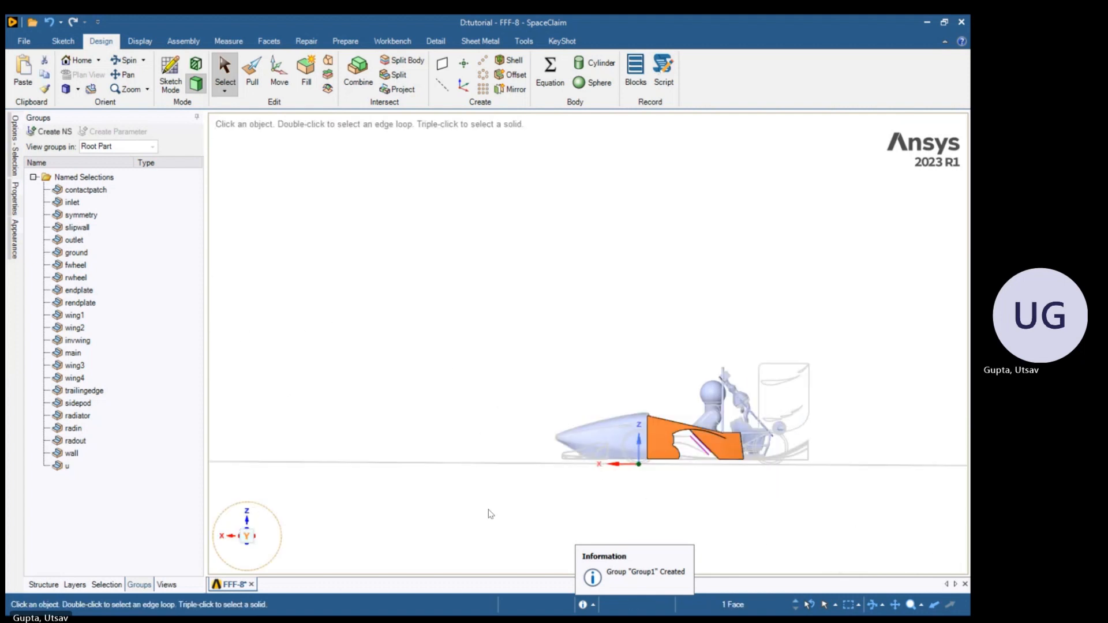
{"action": "left_click", "coordinate": [652, 527]}
{"action": "left_click_drag", "start_coordinate": [425, 293], "coordinate": [967, 471]}
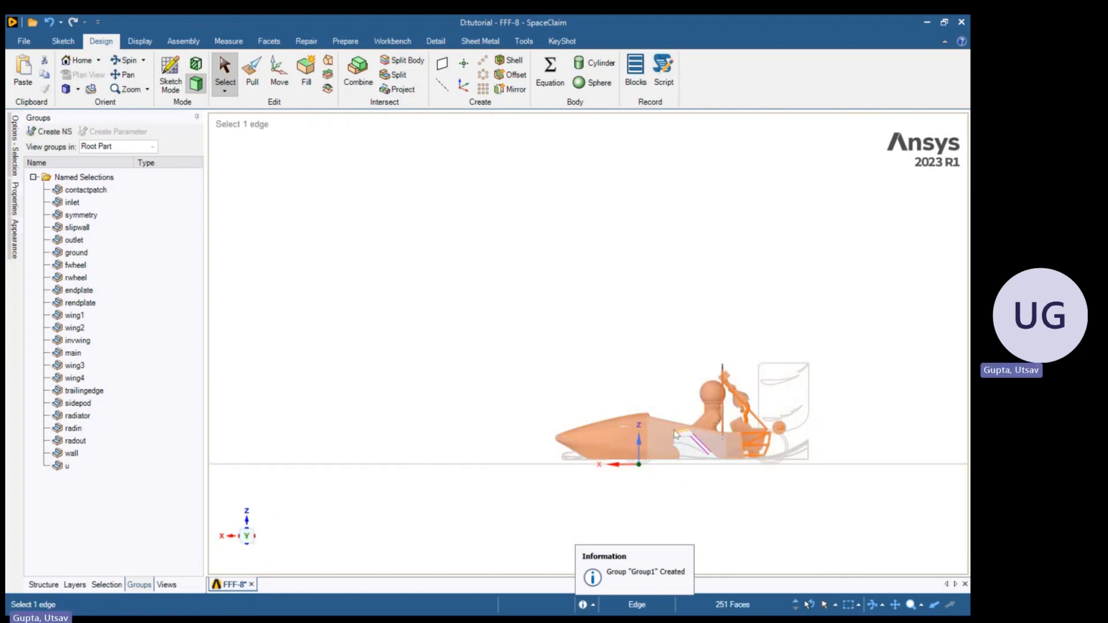
Examine the selected body, driver and frame from the side, rear and front for any faces missing from the selection
{"action": "middle_click_drag", "start_coordinate": [664, 437], "coordinate": [646, 454]}
{"action": "scroll", "coordinate": [697, 452], "scroll_direction": "up", "scroll_amount": 6}
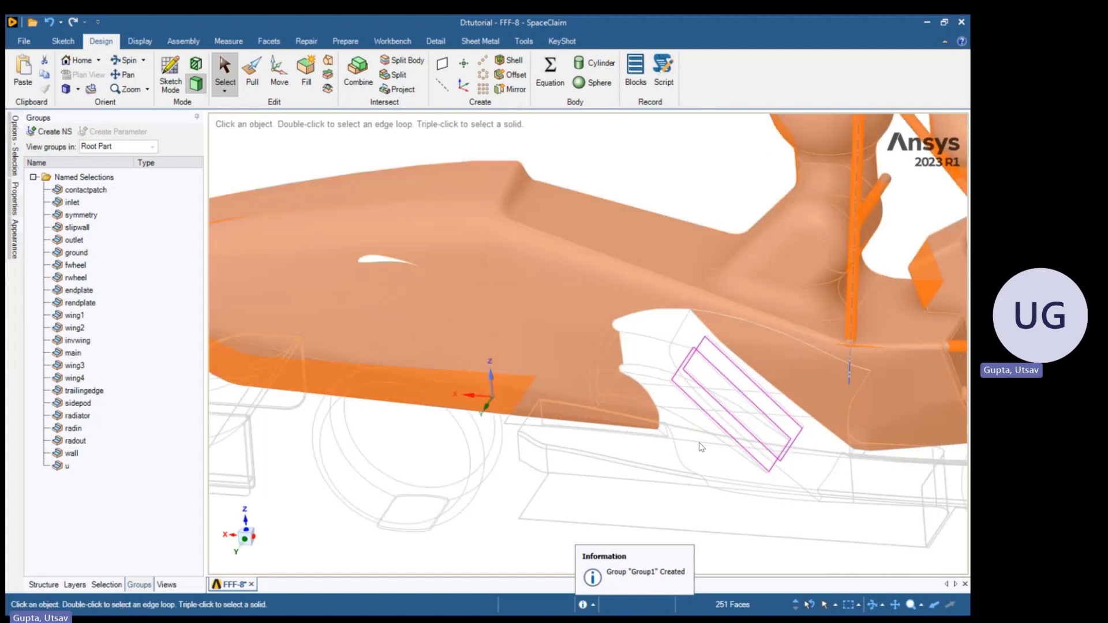
{"action": "left_click", "coordinate": [493, 376]}
{"action": "scroll", "coordinate": [494, 358], "scroll_direction": "down", "scroll_amount": 5}
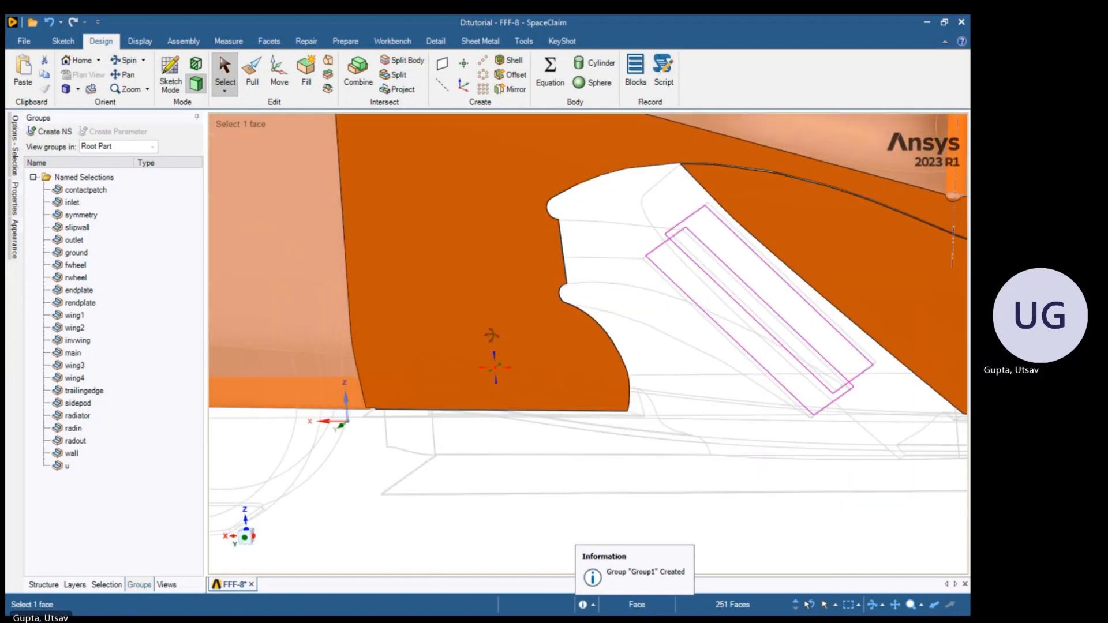
{"action": "scroll", "coordinate": [493, 324], "scroll_direction": "down", "scroll_amount": 2}
{"action": "scroll", "coordinate": [495, 276], "scroll_direction": "down", "scroll_amount": 4}
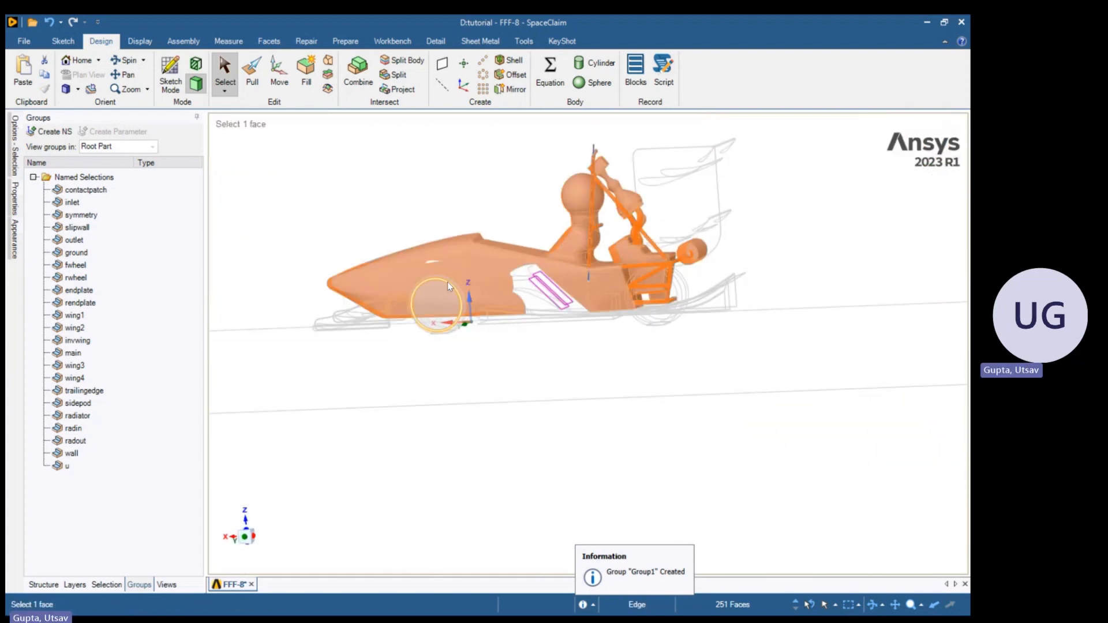
{"action": "scroll", "coordinate": [437, 283], "scroll_direction": "up", "scroll_amount": 4}
{"action": "scroll", "coordinate": [472, 340], "scroll_direction": "up", "scroll_amount": 3}
{"action": "middle_click_drag", "start_coordinate": [465, 342], "coordinate": [314, 391]}
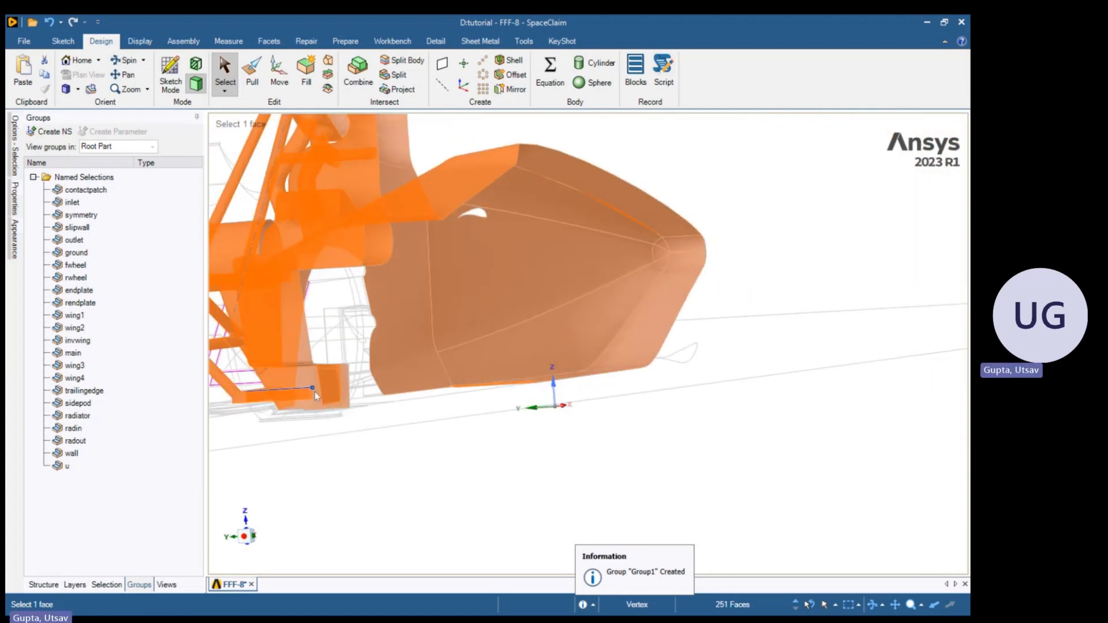
{"action": "scroll", "coordinate": [335, 401], "scroll_direction": "up", "scroll_amount": 3}
{"action": "scroll", "coordinate": [348, 416], "scroll_direction": "down", "scroll_amount": 6}
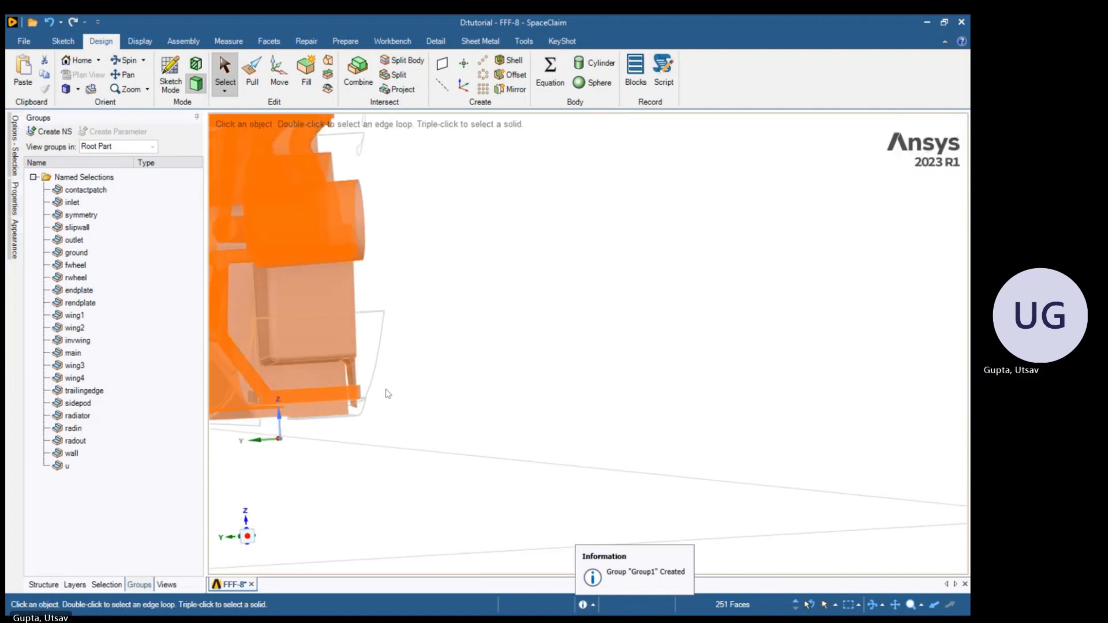
{"action": "middle_click_drag", "start_coordinate": [363, 364], "coordinate": [472, 428]}
{"action": "scroll", "coordinate": [439, 362], "scroll_direction": "up", "scroll_amount": 4}
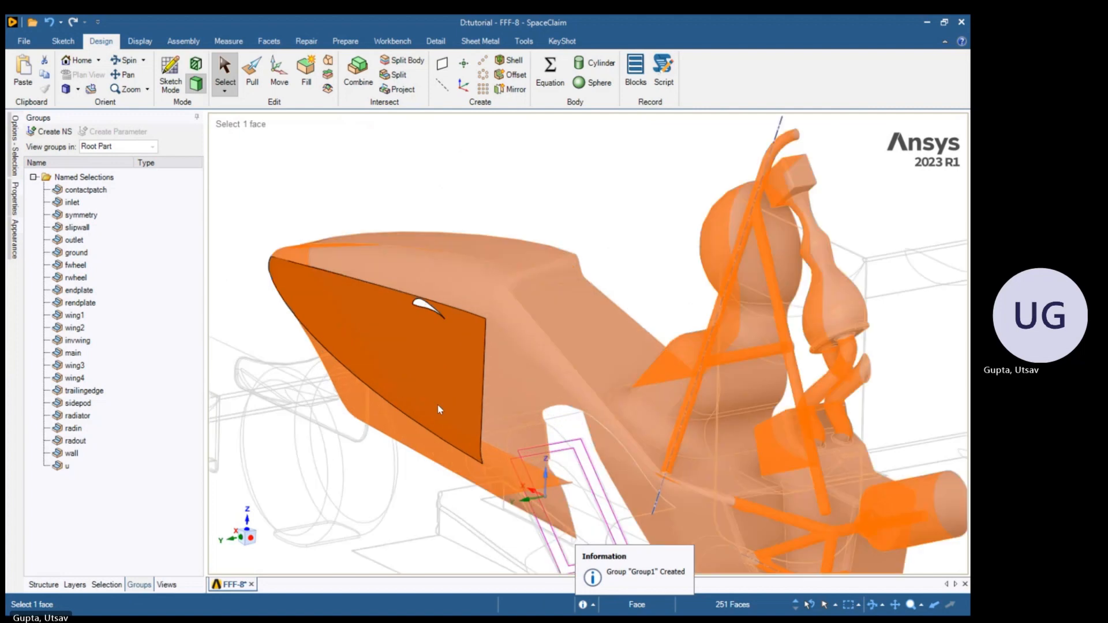
{"action": "middle_click_drag", "start_coordinate": [439, 363], "coordinate": [777, 253]}
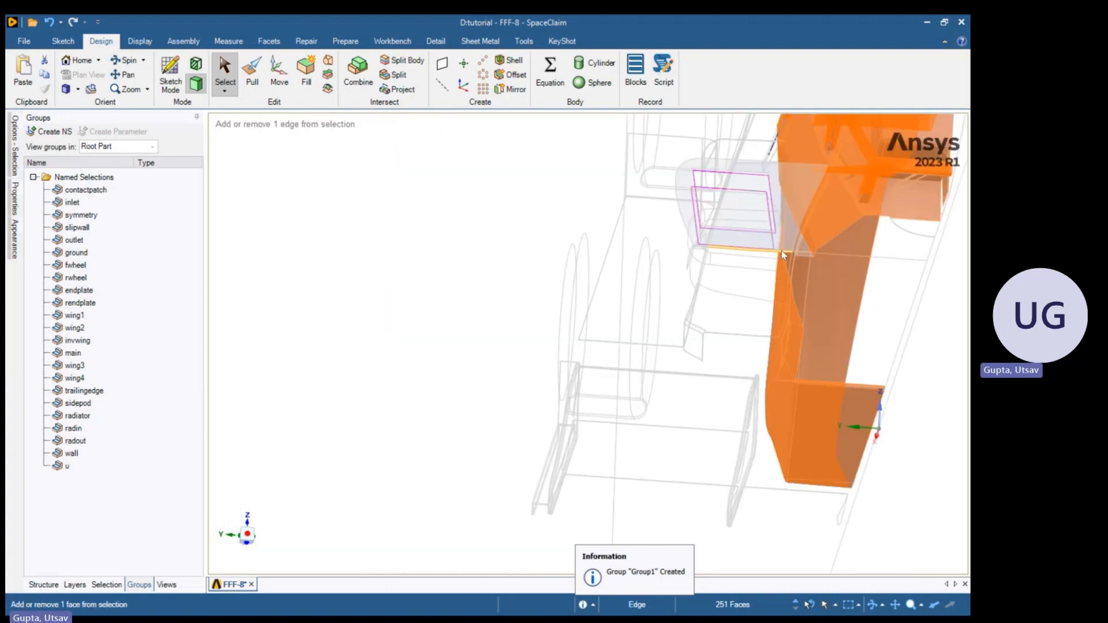
Save the selected body, driver and frame faces as a named selection called body
{"action": "middle_click_drag", "start_coordinate": [801, 381], "coordinate": [764, 468]}
{"action": "scroll", "coordinate": [764, 468], "scroll_direction": "down", "scroll_amount": 3}
{"action": "middle_click_drag", "start_coordinate": [584, 393], "coordinate": [681, 411], "text": "ctrl"}
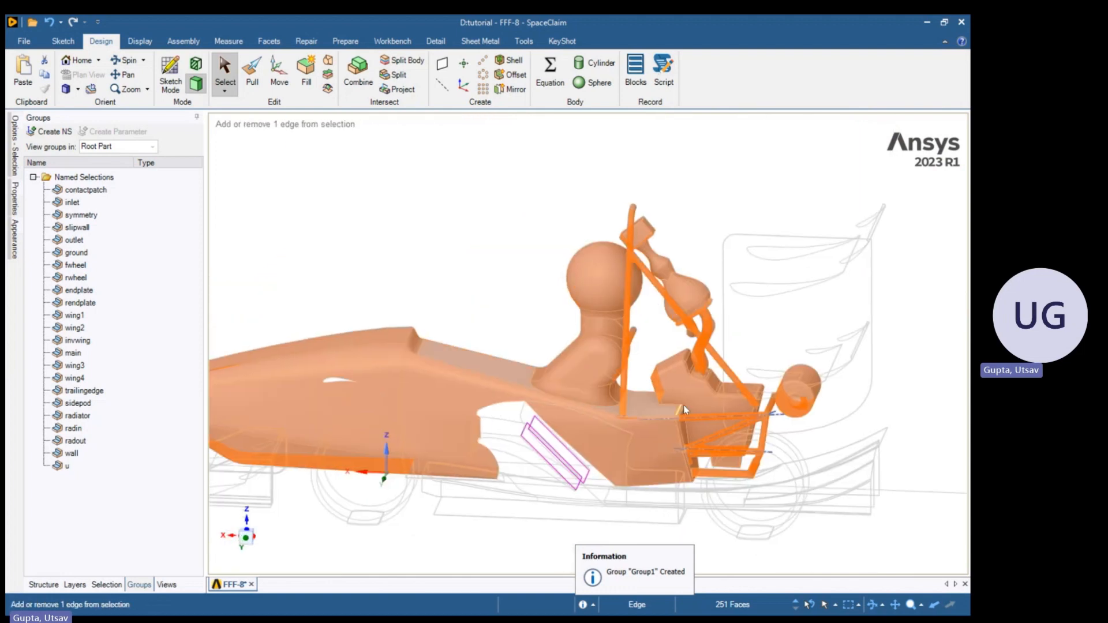
{"action": "key", "text": "ctrl+g"}
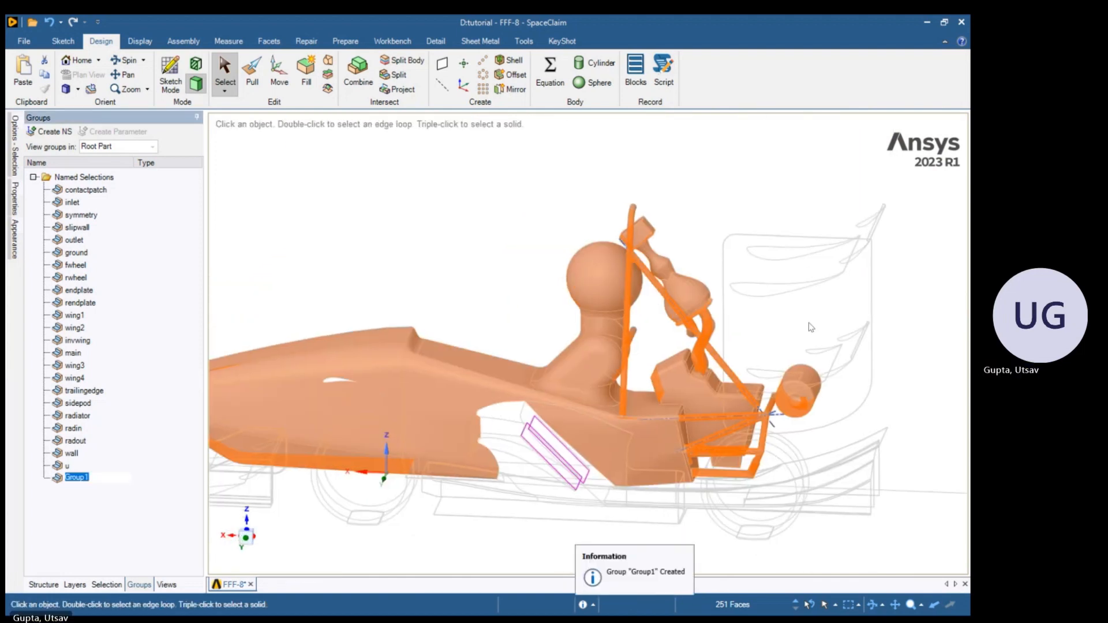
{"action": "type", "text": "body"}
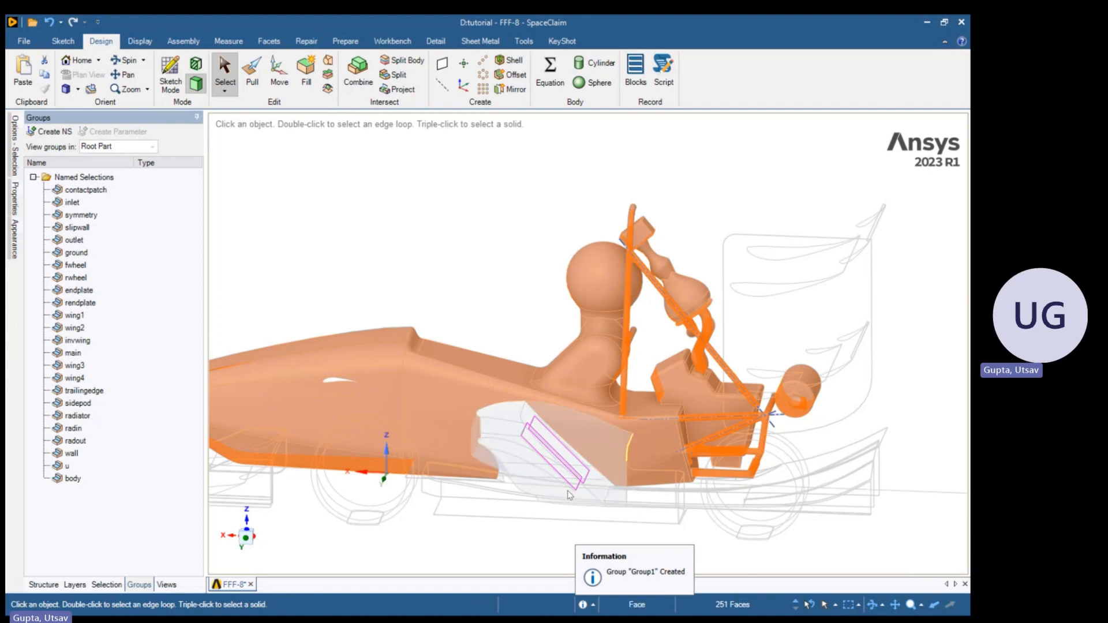
Rename the named selection u as undertray and highlight its faces in the model to check them
{"action": "left_click", "coordinate": [67, 465]}
{"action": "right_click", "coordinate": [70, 467]}
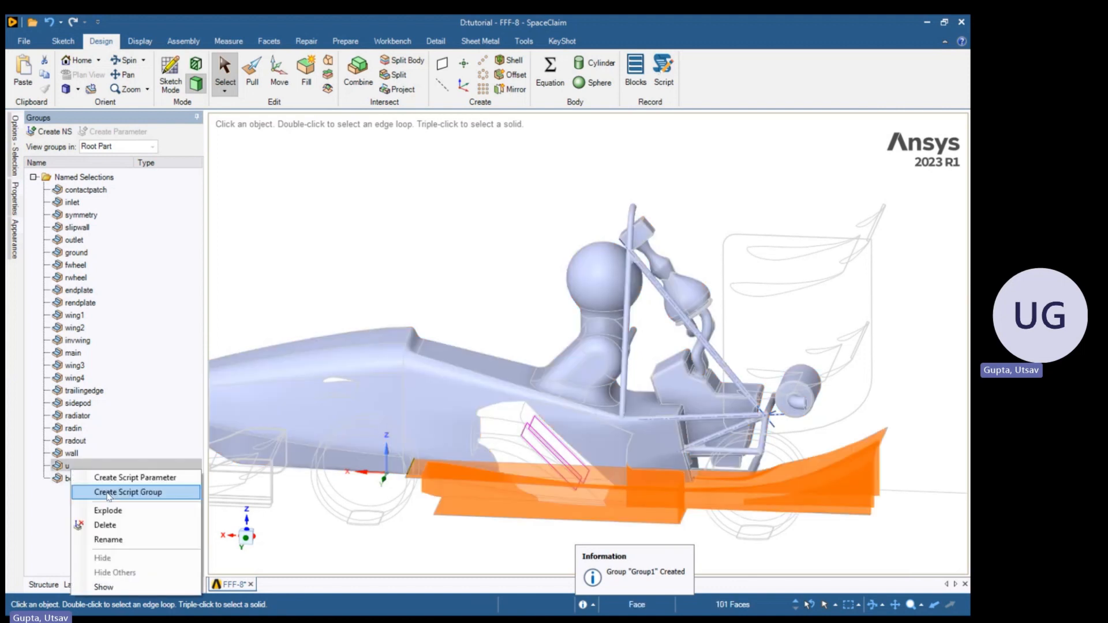
{"action": "left_click", "coordinate": [110, 539]}
{"action": "type", "text": "under"}
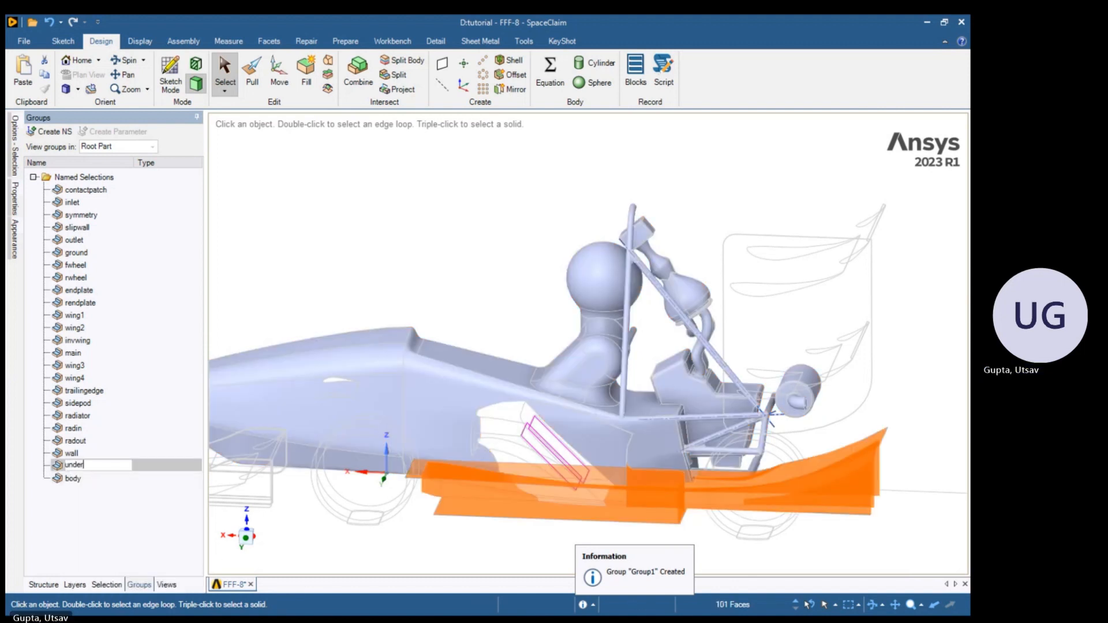
{"action": "type", "text": "tray"}
{"action": "key", "text": "Return"}
{"action": "left_click", "coordinate": [511, 150]}
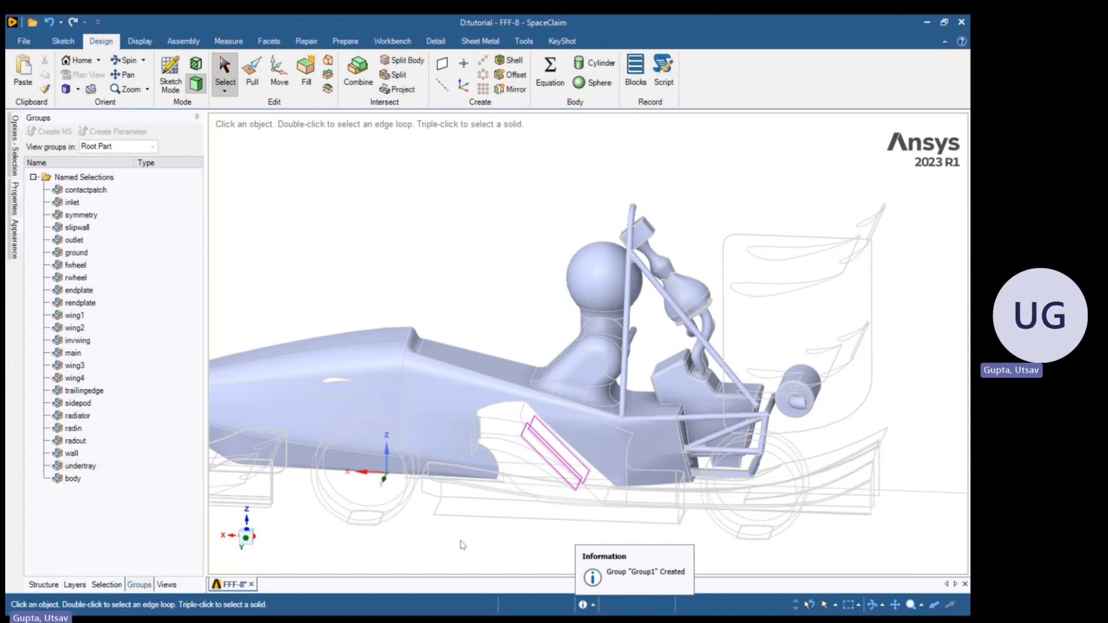
{"action": "left_click", "coordinate": [131, 469]}
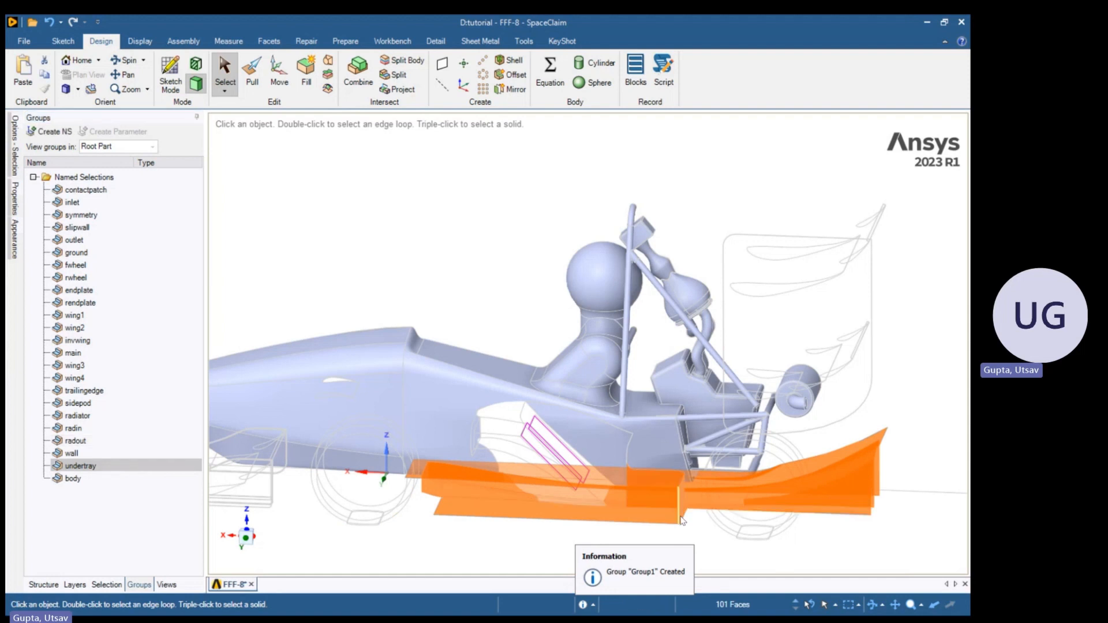
{"action": "left_click", "coordinate": [356, 199]}
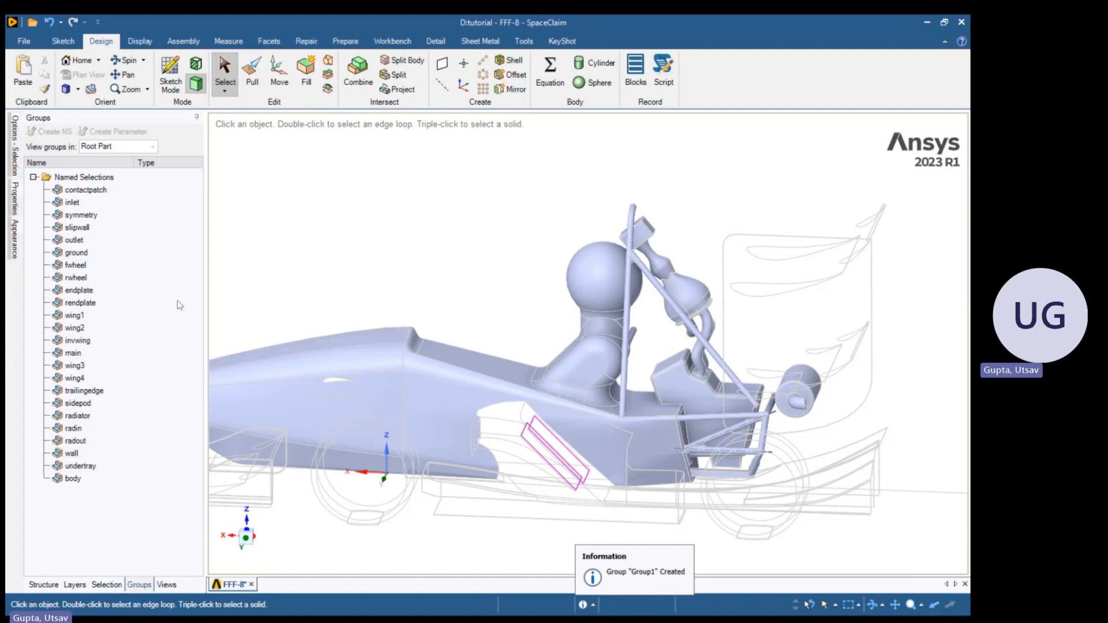
Hide the faces of the body named selection
{"action": "scroll", "coordinate": [549, 335], "scroll_direction": "down", "scroll_amount": 1}
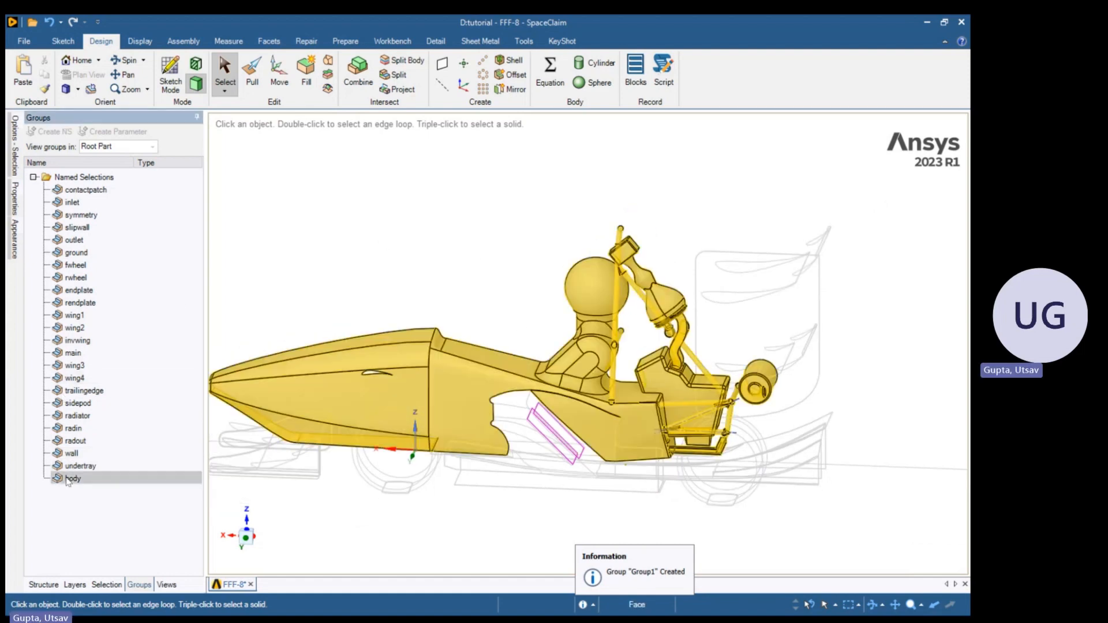
{"action": "right_click", "coordinate": [68, 480]}
{"action": "left_click", "coordinate": [68, 480]}
{"action": "right_click", "coordinate": [68, 480]}
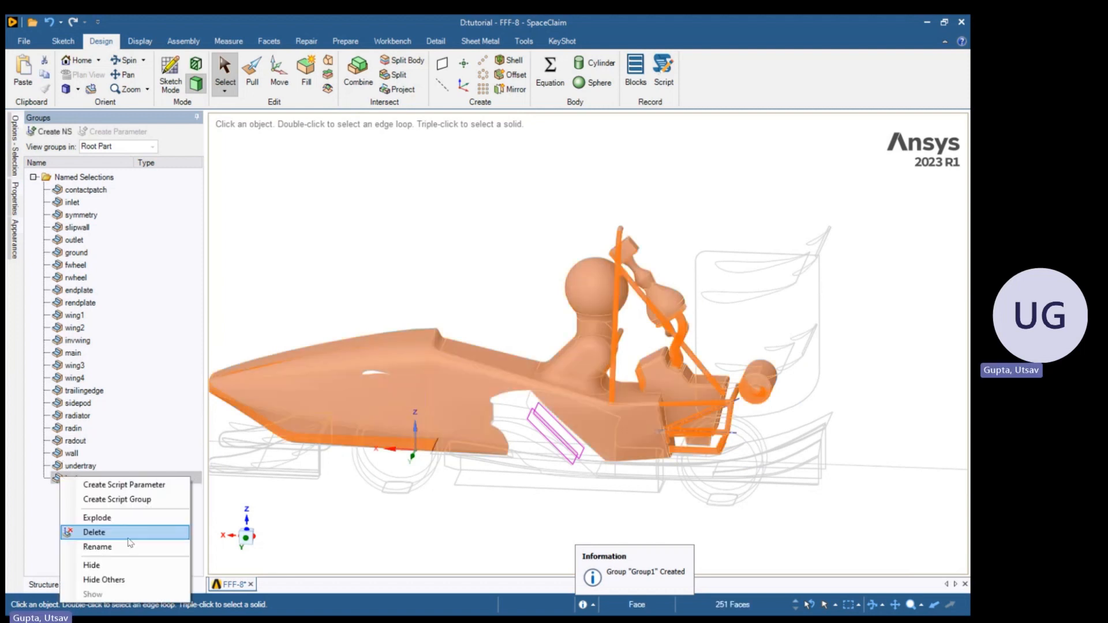
{"action": "left_click", "coordinate": [91, 565]}
Box-select the whole car to check for leftover unhidden faces, and clear the selection
{"action": "scroll", "coordinate": [510, 491], "scroll_direction": "down", "scroll_amount": 3}
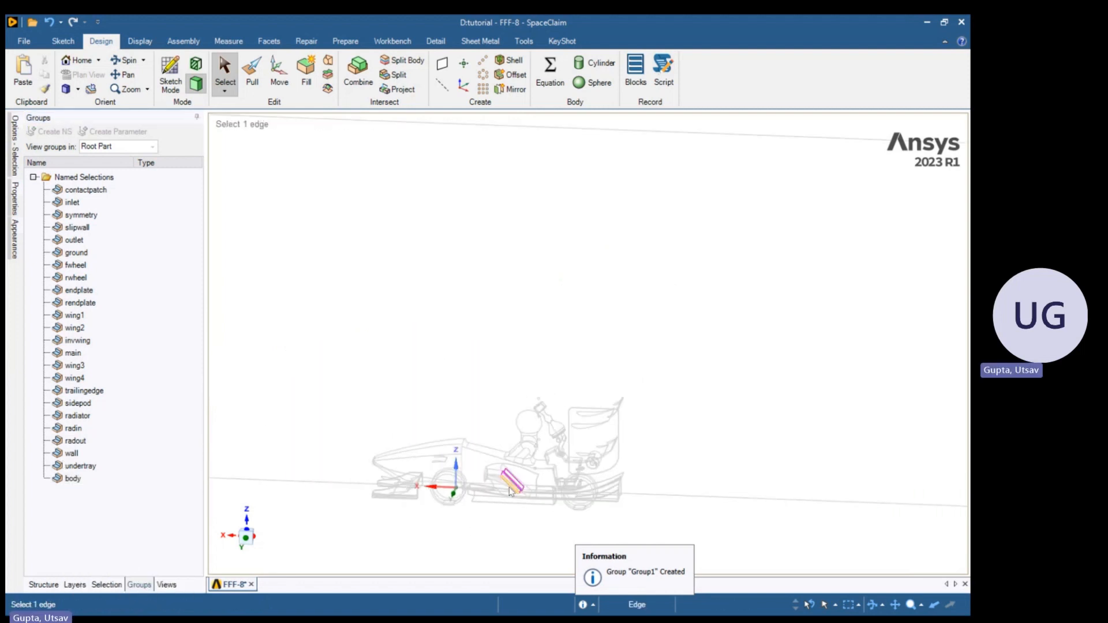
{"action": "scroll", "coordinate": [510, 491], "scroll_direction": "down", "scroll_amount": 2}
{"action": "left_click_drag", "start_coordinate": [369, 305], "coordinate": [908, 578]}
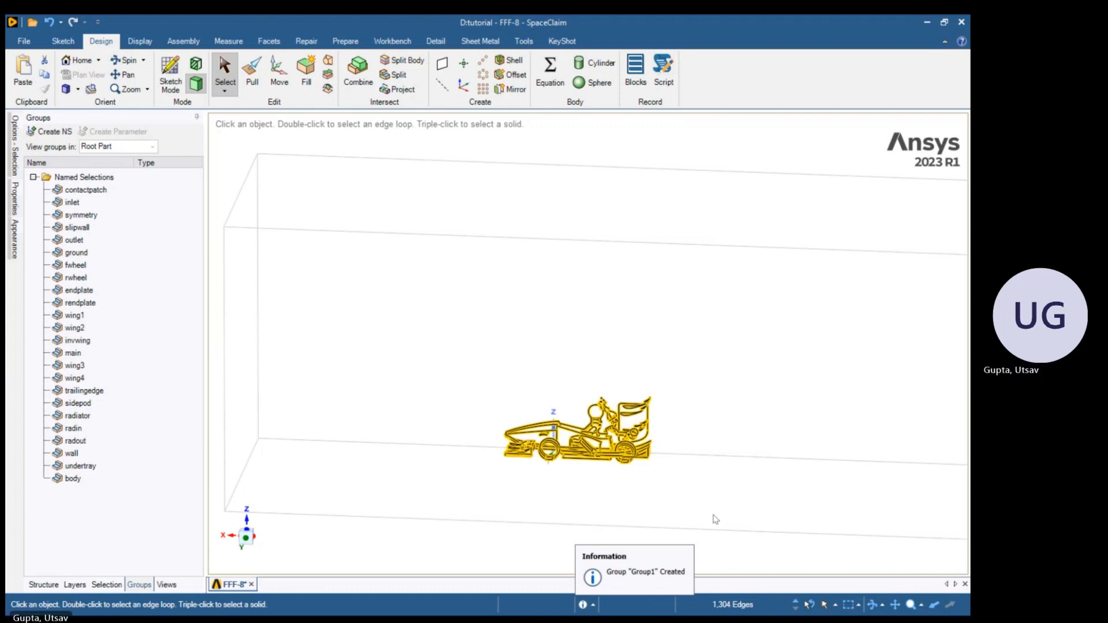
{"action": "mouse_move", "coordinate": [732, 605]}
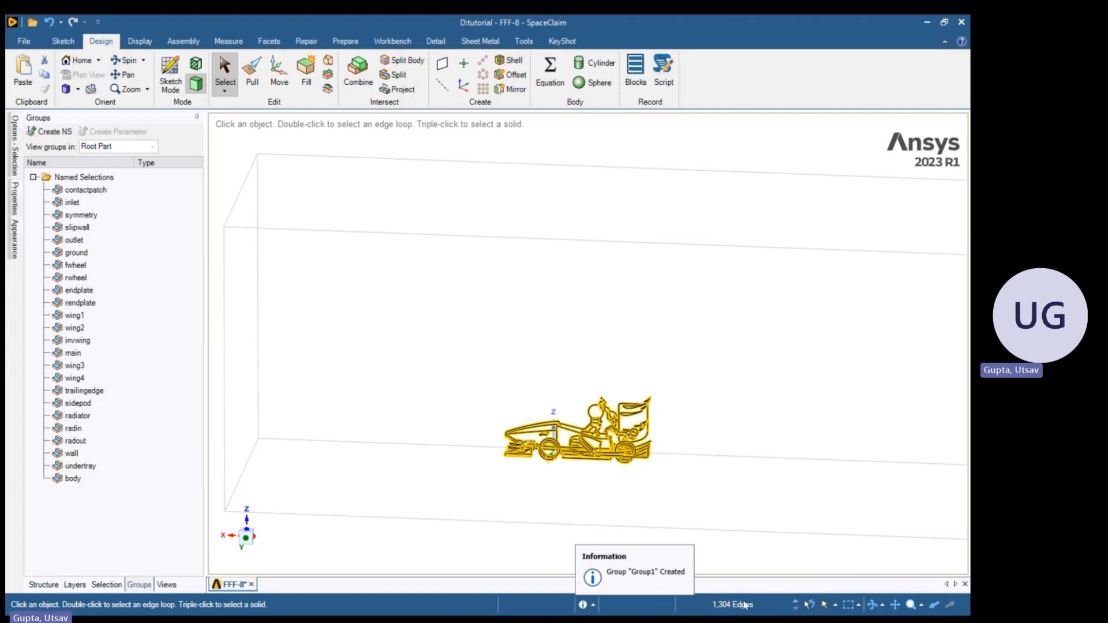
{"action": "key", "text": "Escape"}
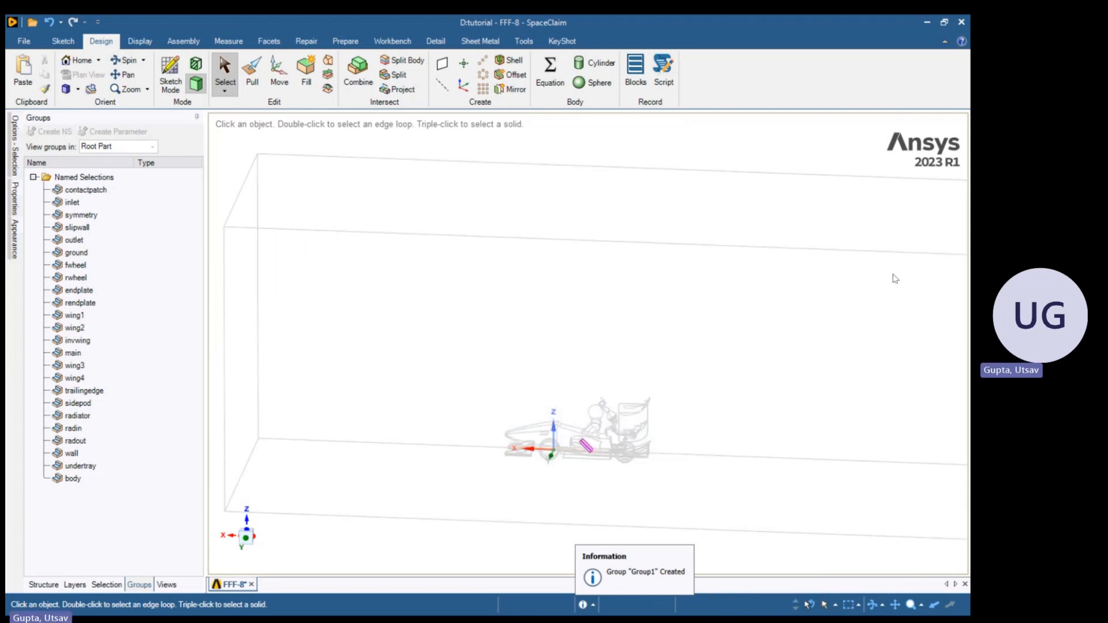
Close SpaceClaim and open the Mesh cell of the tutorial Fluid Flow (Fluent) system from Workbench for editing
{"action": "left_click", "coordinate": [959, 23]}
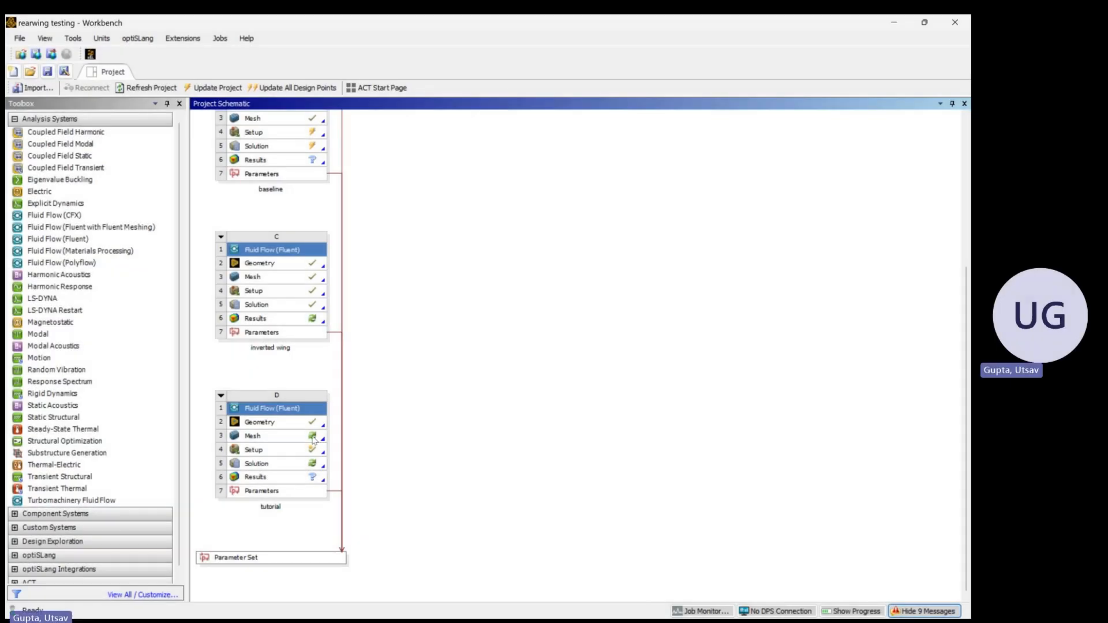
{"action": "right_click", "coordinate": [313, 439]}
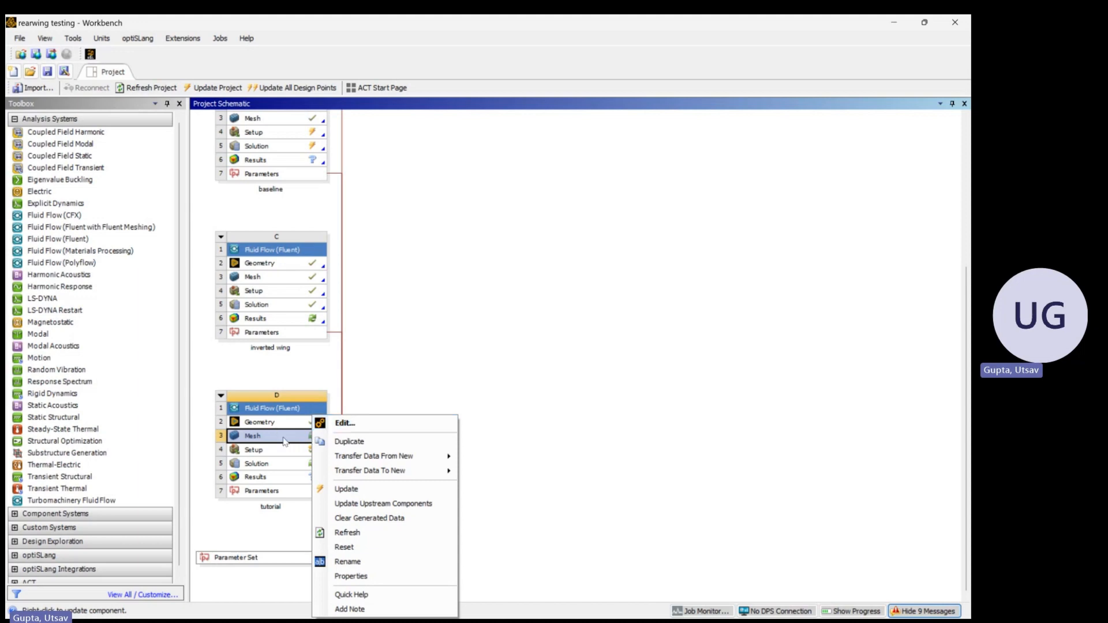
{"action": "left_click", "coordinate": [345, 423]}
{"action": "left_click", "coordinate": [532, 373]}
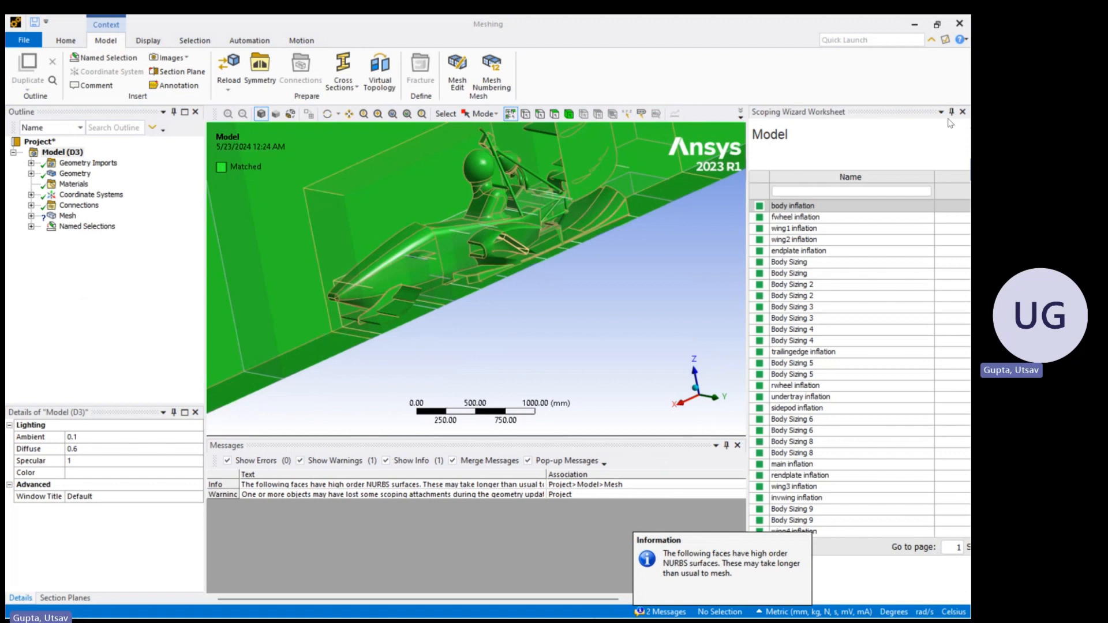
Close the Scoping Wizard worksheet and expand the Mesh branch to list its controls
{"action": "left_click", "coordinate": [961, 112]}
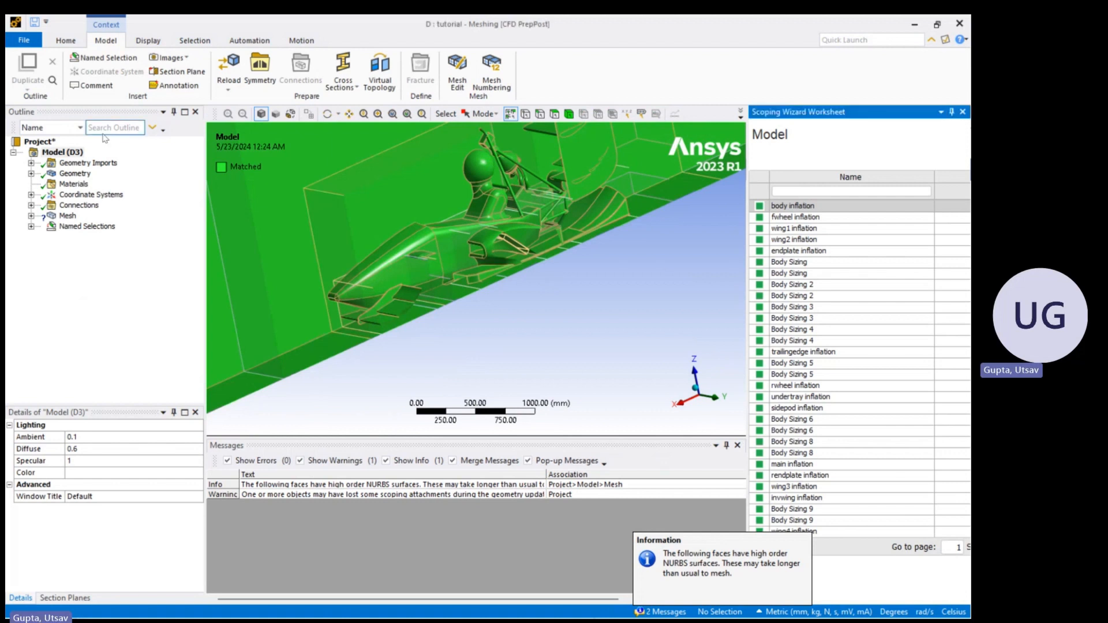
{"action": "left_click", "coordinate": [962, 113]}
{"action": "left_click", "coordinate": [32, 216]}
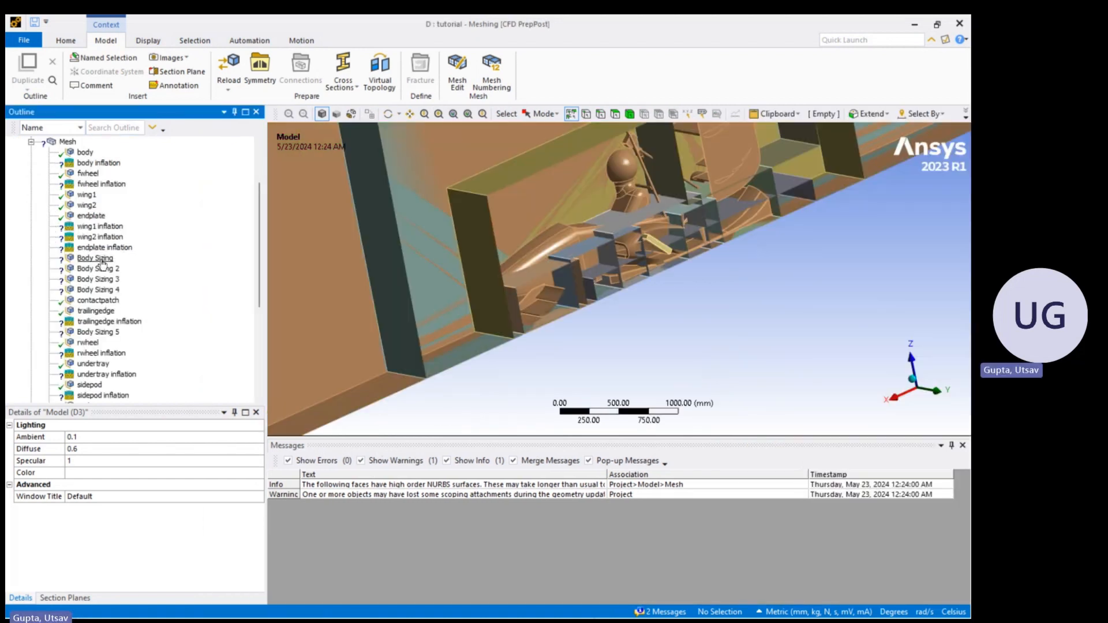
Examine the sizing and inflation controls under Mesh, including the element, defeature and local minimum sizes of the body sizing
{"action": "scroll", "coordinate": [73, 283], "scroll_direction": "up", "scroll_amount": 3}
{"action": "scroll", "coordinate": [73, 283], "scroll_direction": "down", "scroll_amount": 8}
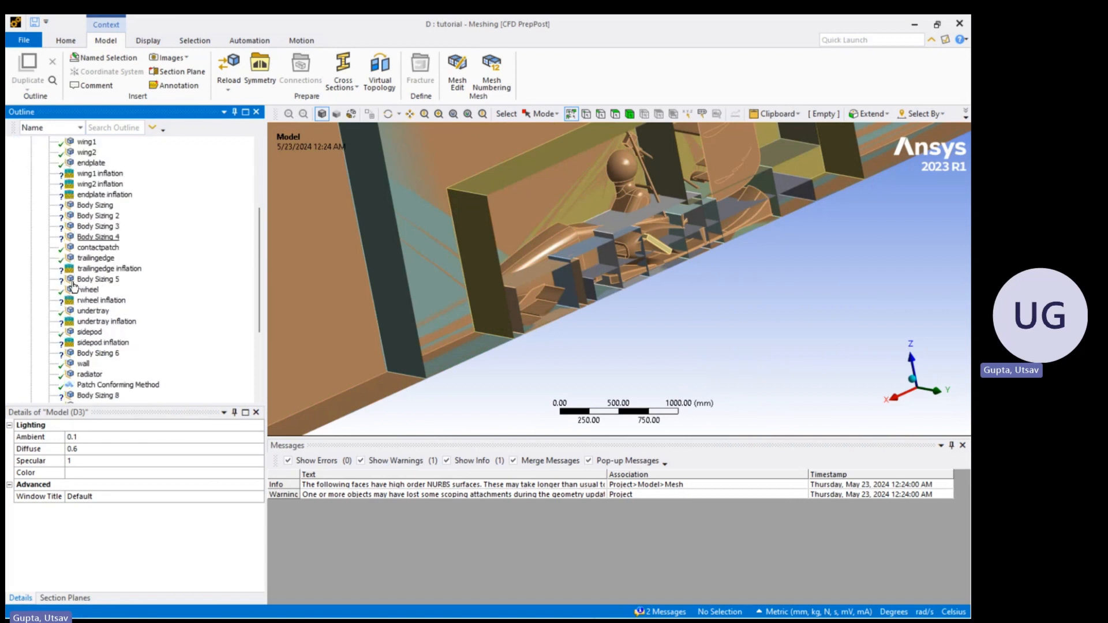
{"action": "scroll", "coordinate": [121, 341], "scroll_direction": "up", "scroll_amount": 7}
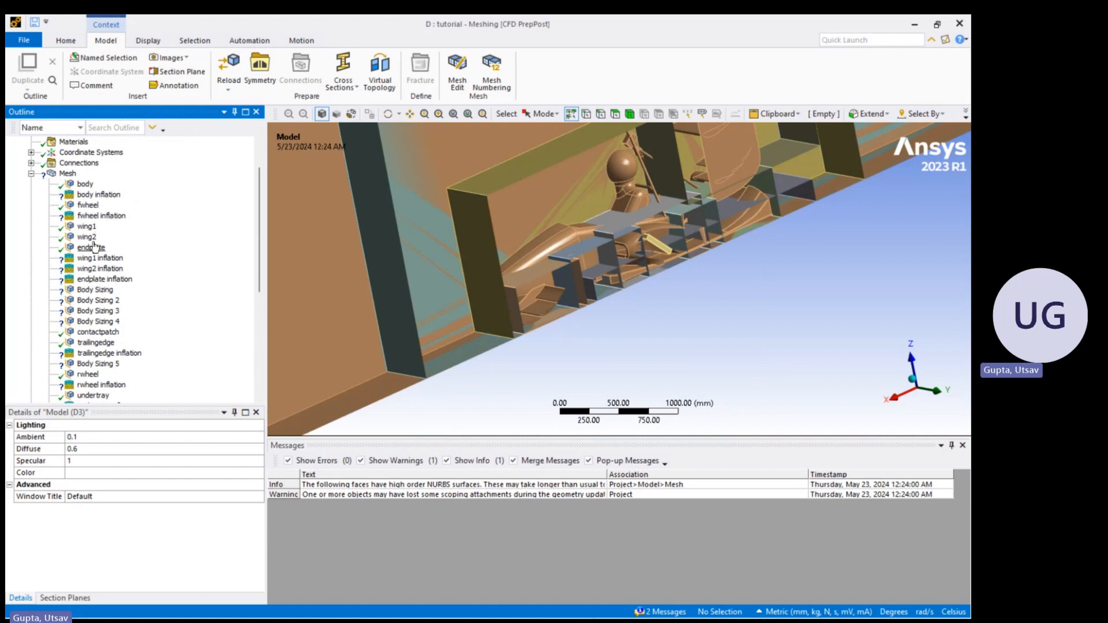
{"action": "left_click", "coordinate": [67, 173]}
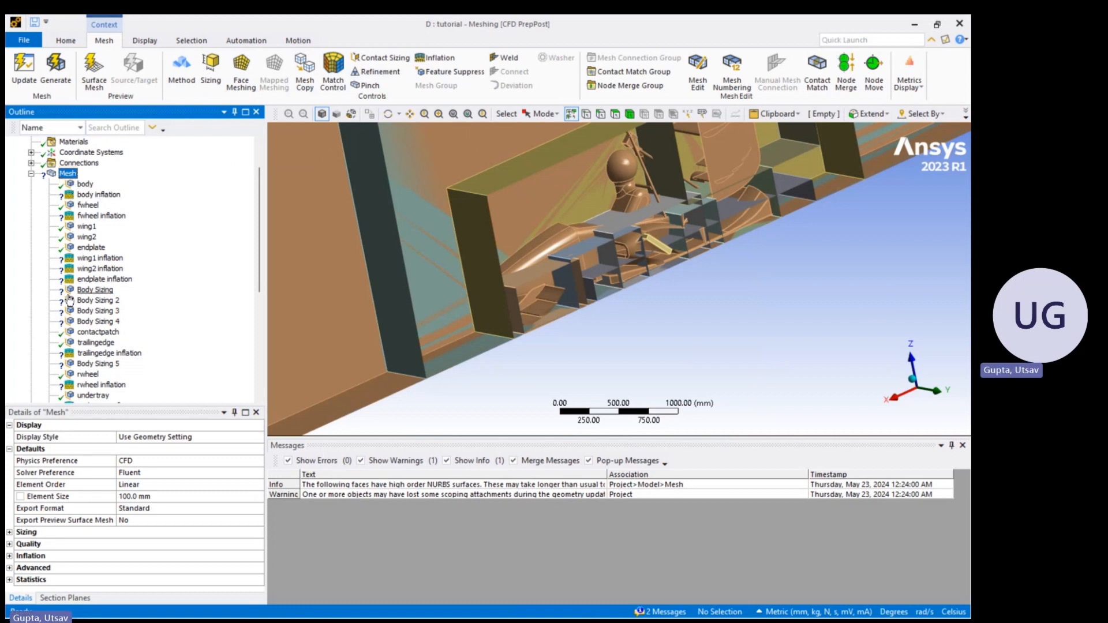
{"action": "scroll", "coordinate": [68, 299], "scroll_direction": "down", "scroll_amount": 7}
{"action": "scroll", "coordinate": [115, 358], "scroll_direction": "up", "scroll_amount": 3}
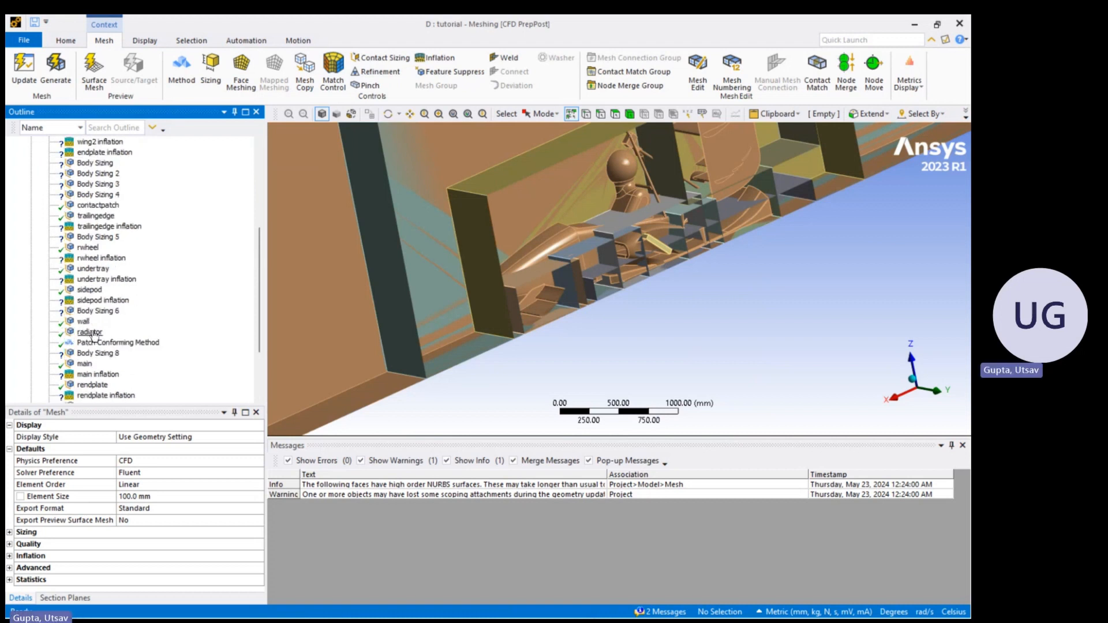
{"action": "scroll", "coordinate": [85, 219], "scroll_direction": "up", "scroll_amount": 2}
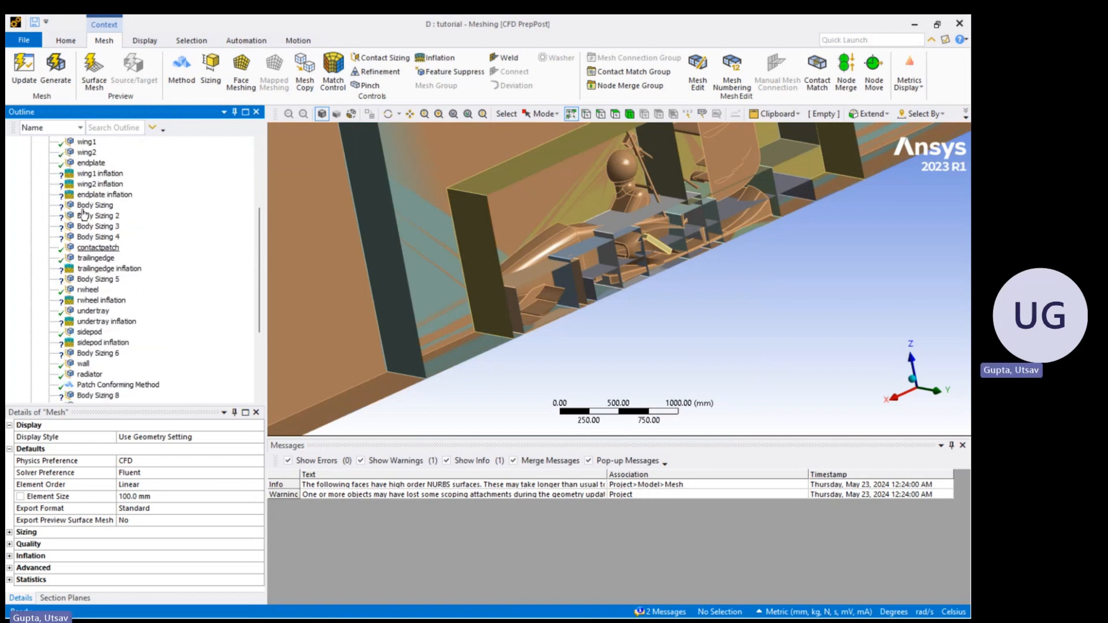
{"action": "scroll", "coordinate": [85, 258], "scroll_direction": "up", "scroll_amount": 2}
{"action": "scroll", "coordinate": [87, 276], "scroll_direction": "down", "scroll_amount": 3}
{"action": "scroll", "coordinate": [144, 260], "scroll_direction": "up", "scroll_amount": 4}
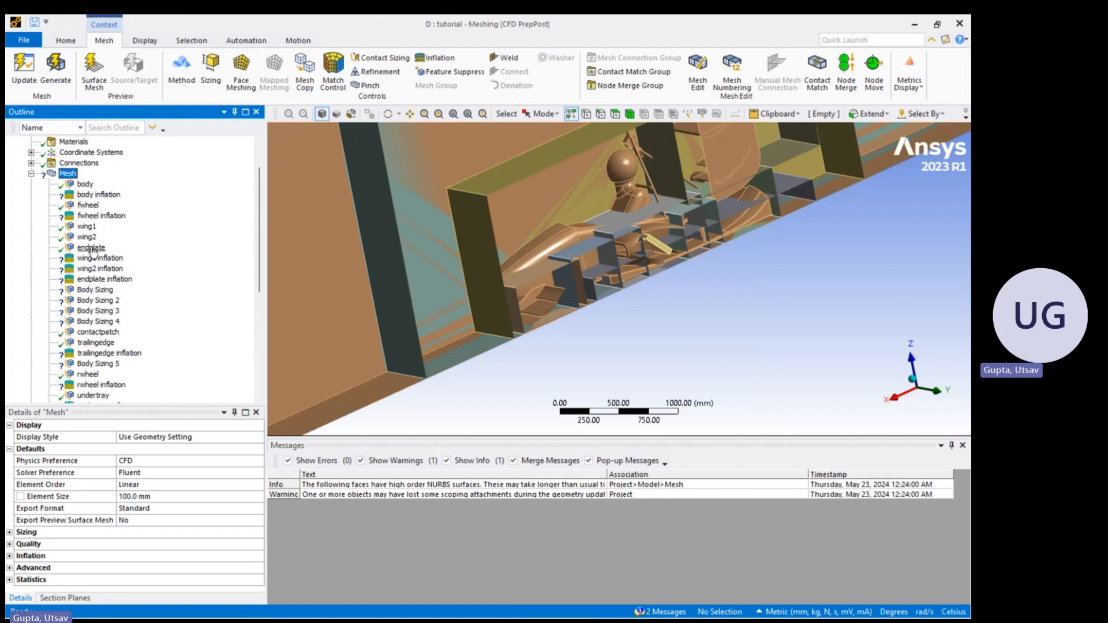
{"action": "scroll", "coordinate": [83, 279], "scroll_direction": "down", "scroll_amount": 3}
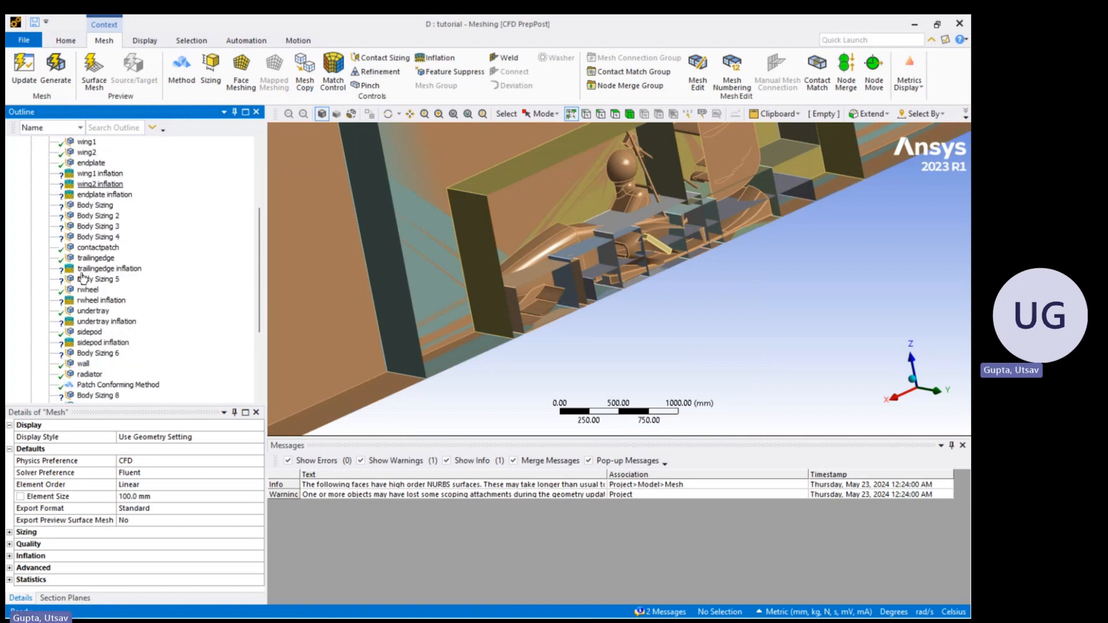
{"action": "scroll", "coordinate": [84, 279], "scroll_direction": "down", "scroll_amount": 4}
{"action": "scroll", "coordinate": [83, 279], "scroll_direction": "up", "scroll_amount": 7}
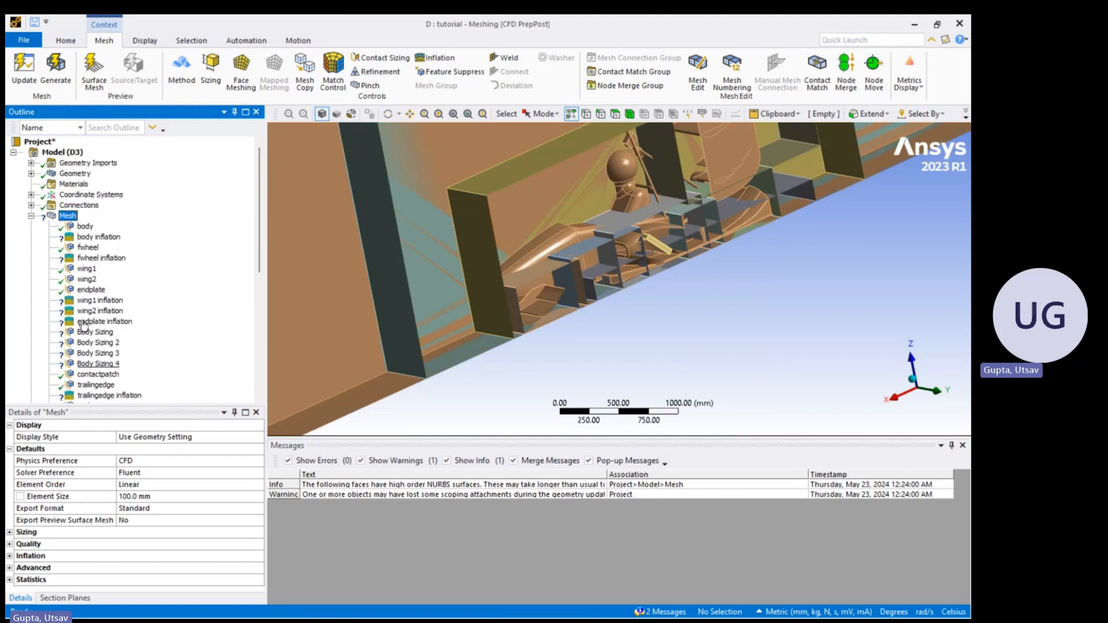
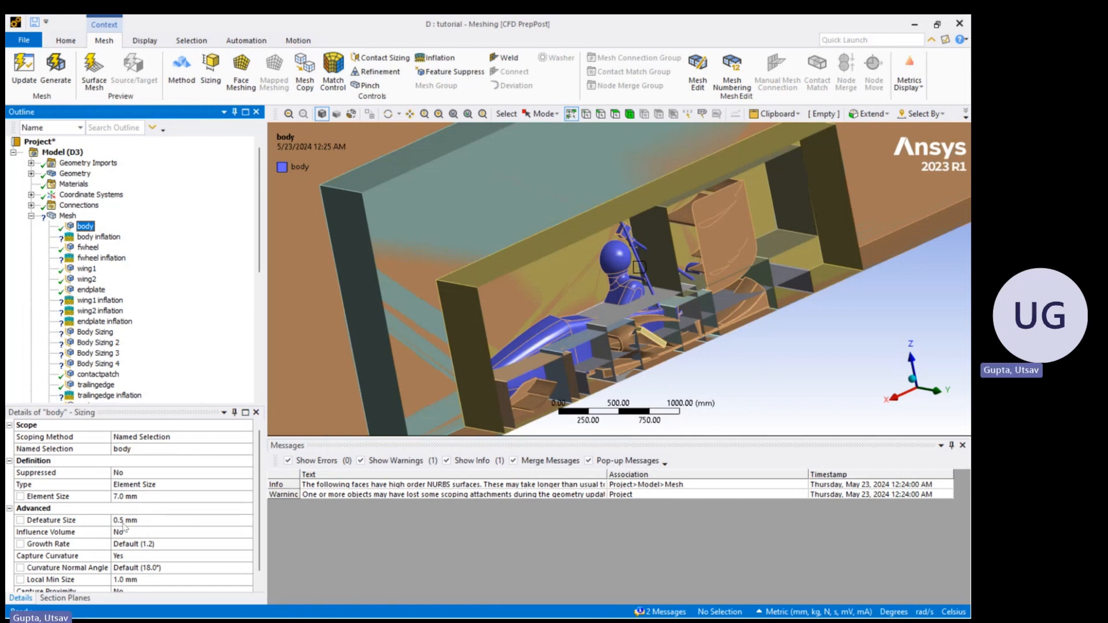
{"action": "scroll", "coordinate": [137, 558], "scroll_direction": "down", "scroll_amount": 1}
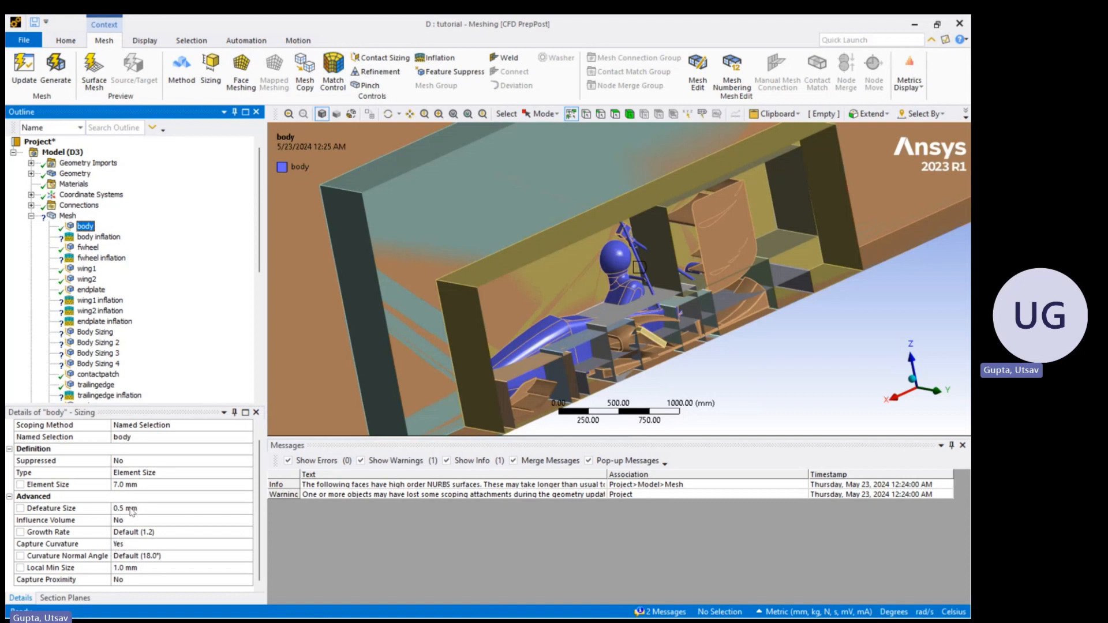
Scope the geometry of the body inflation control to the large outer fluid enclosure body
{"action": "left_click", "coordinate": [93, 238]}
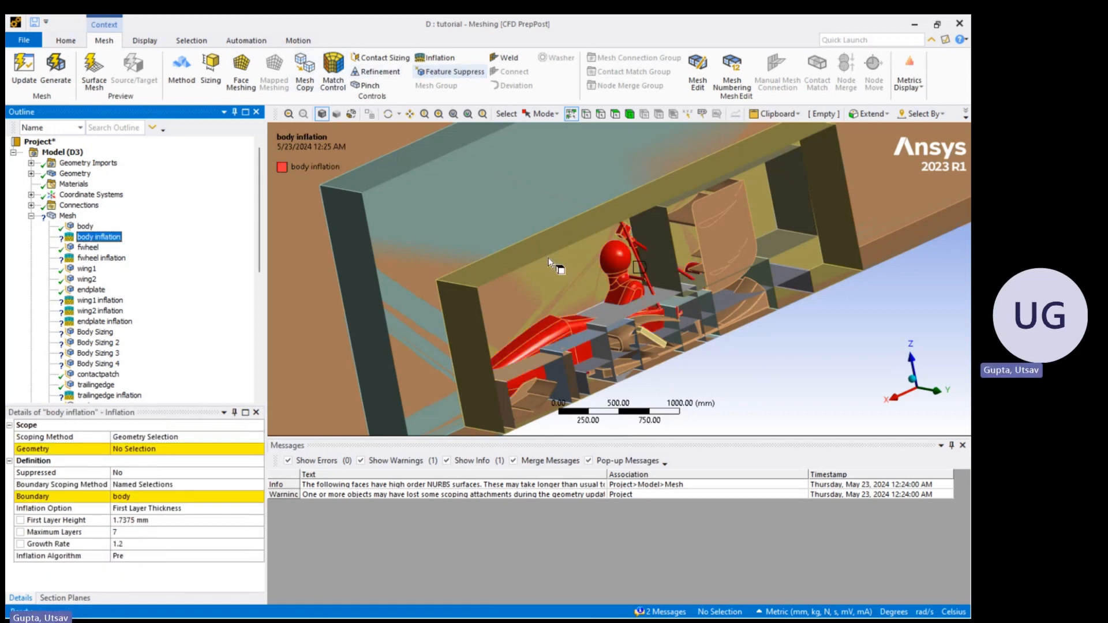
{"action": "scroll", "coordinate": [559, 355], "scroll_direction": "down", "scroll_amount": 3}
{"action": "middle_click_drag", "start_coordinate": [562, 340], "coordinate": [656, 184]}
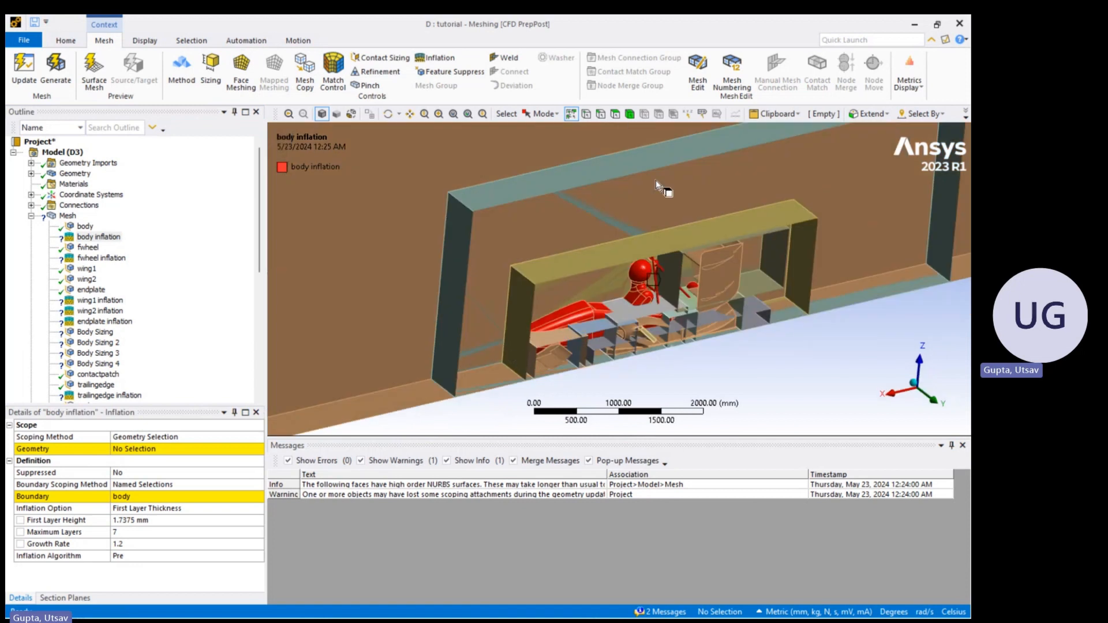
{"action": "left_click", "coordinate": [629, 114]}
{"action": "scroll", "coordinate": [608, 316], "scroll_direction": "down", "scroll_amount": 4}
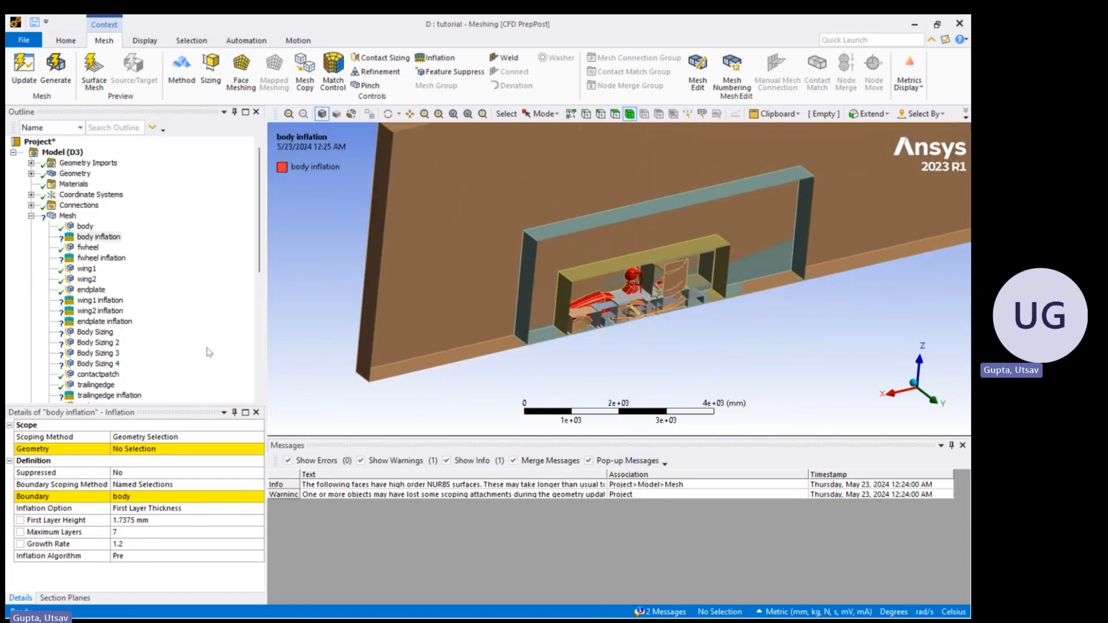
{"action": "left_click", "coordinate": [177, 454]}
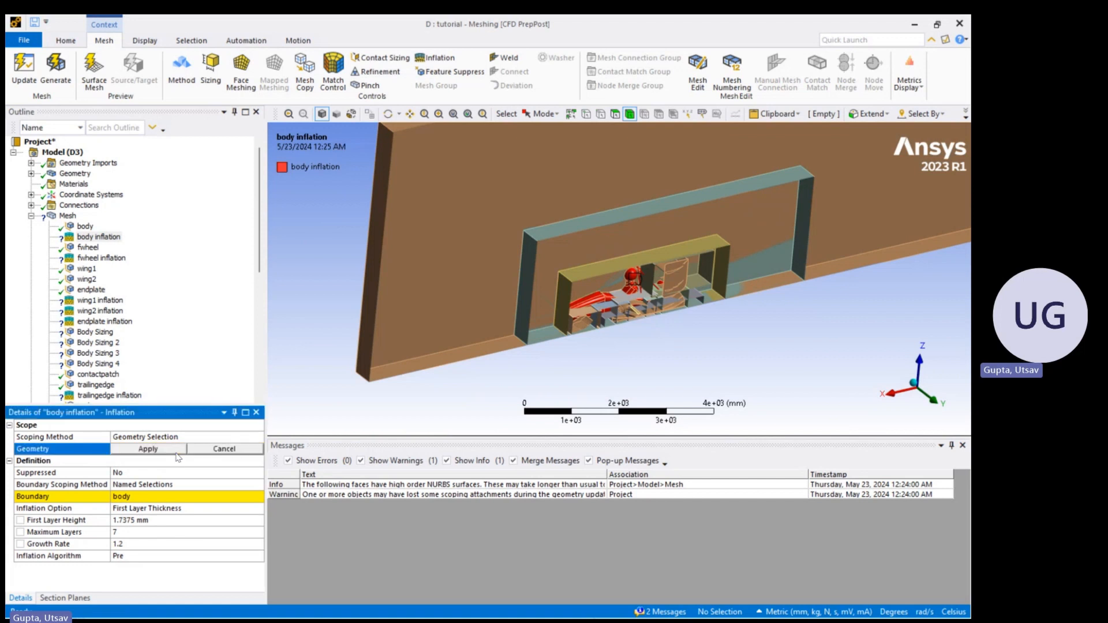
{"action": "left_click", "coordinate": [446, 272]}
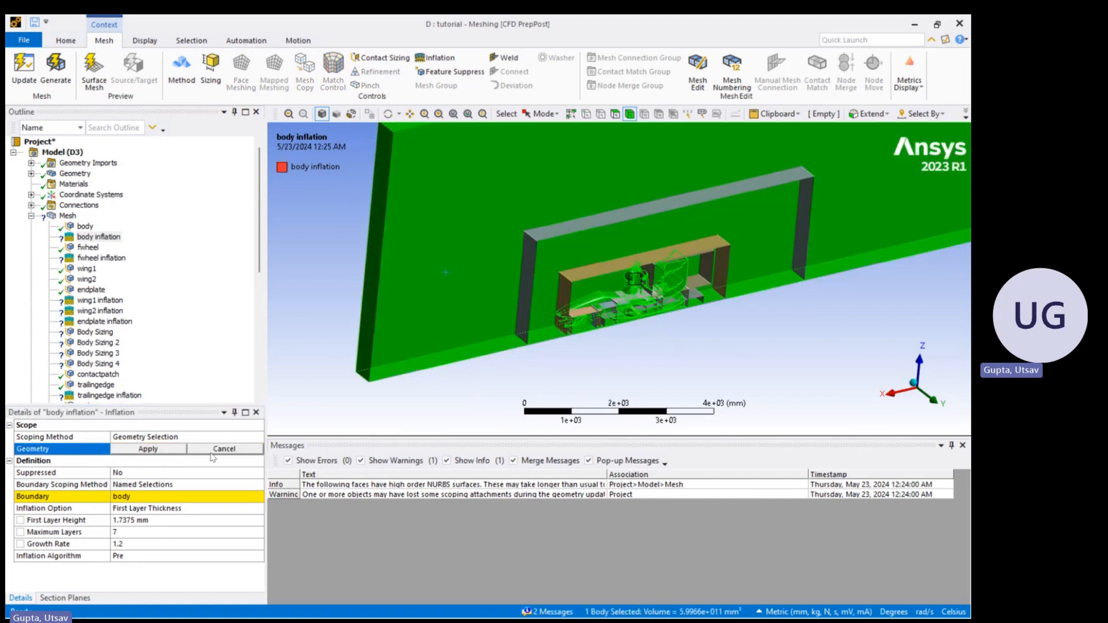
{"action": "left_click", "coordinate": [160, 451]}
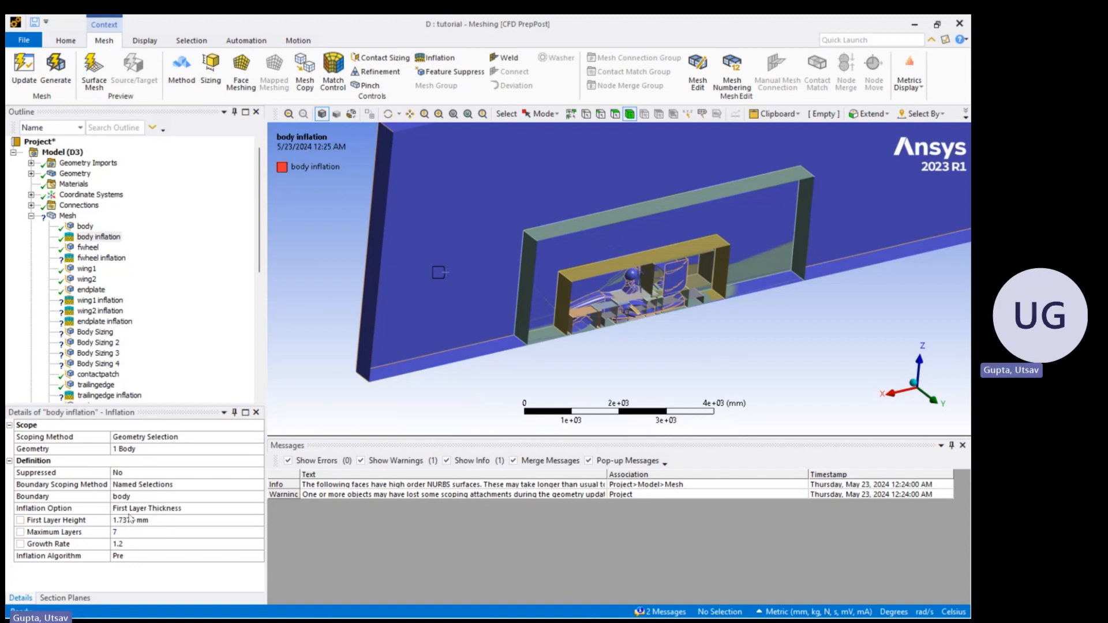
Review the inflation option choices available for the body inflation control
{"action": "left_click", "coordinate": [218, 509]}
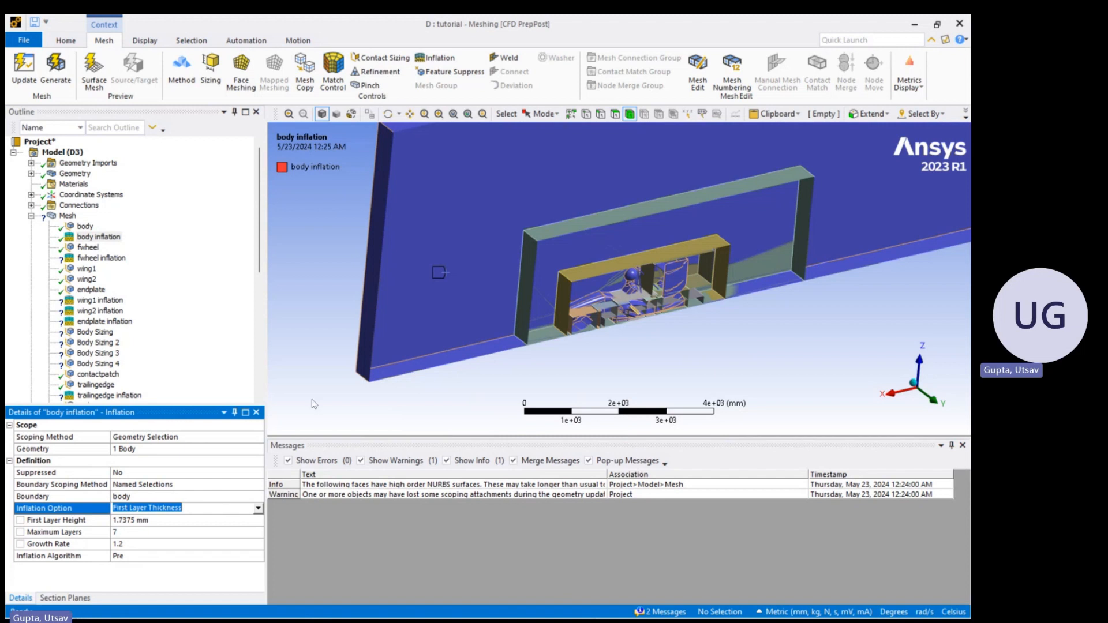
{"action": "left_click", "coordinate": [258, 509]}
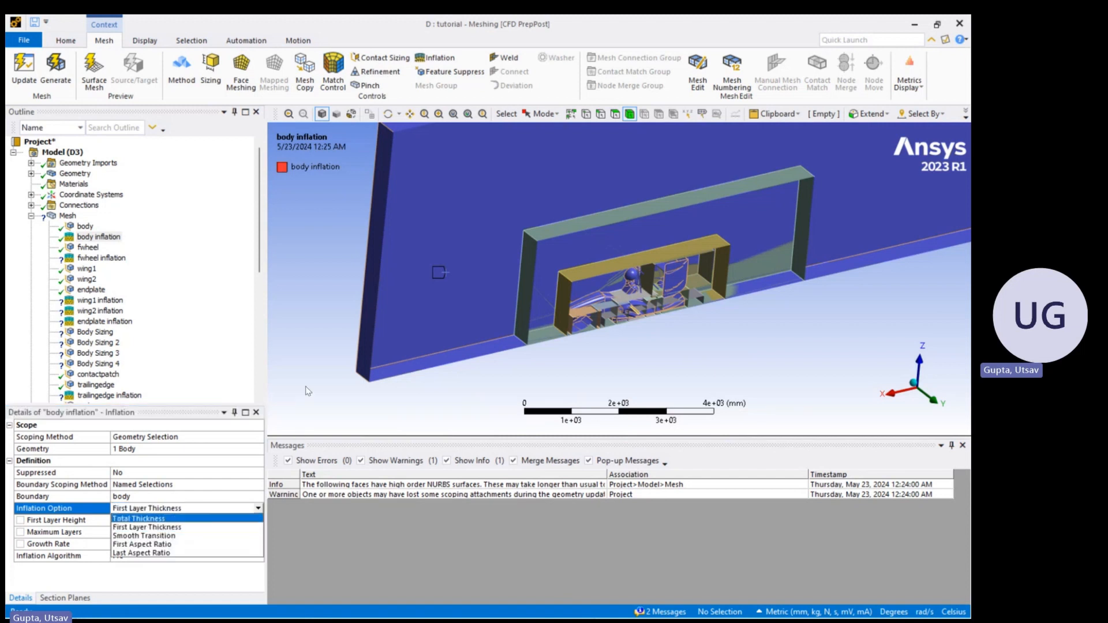
{"action": "left_click", "coordinate": [184, 515]}
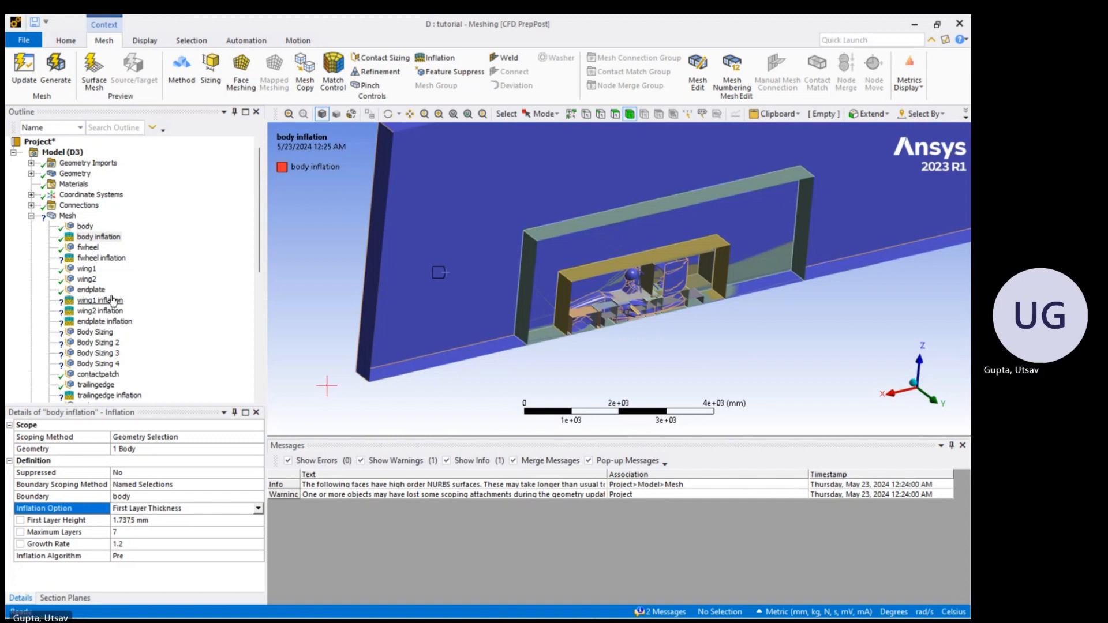
Examine the element, defeature and curvature settings of the fwheel, rwheel and body sizings
{"action": "left_click", "coordinate": [88, 248]}
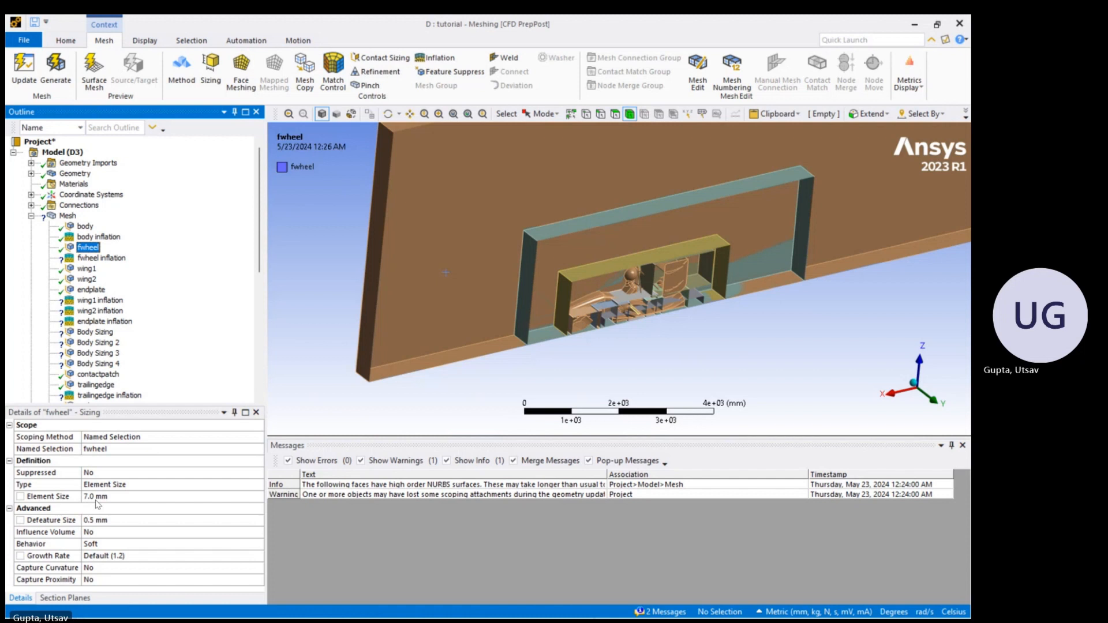
{"action": "scroll", "coordinate": [92, 350], "scroll_direction": "down", "scroll_amount": 3}
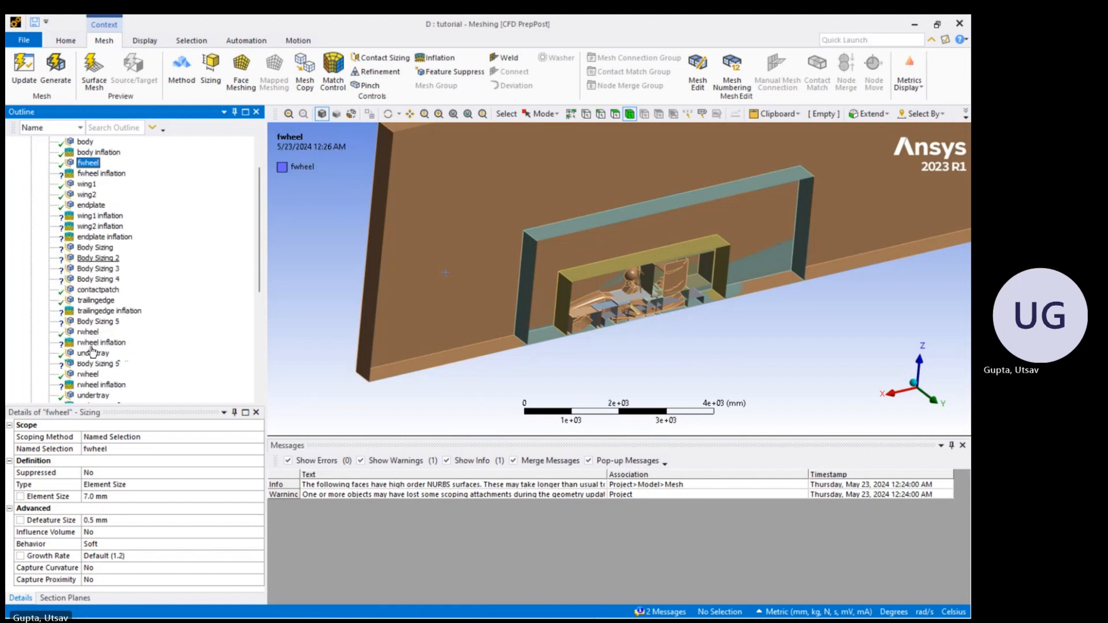
{"action": "scroll", "coordinate": [91, 348], "scroll_direction": "down", "scroll_amount": 6}
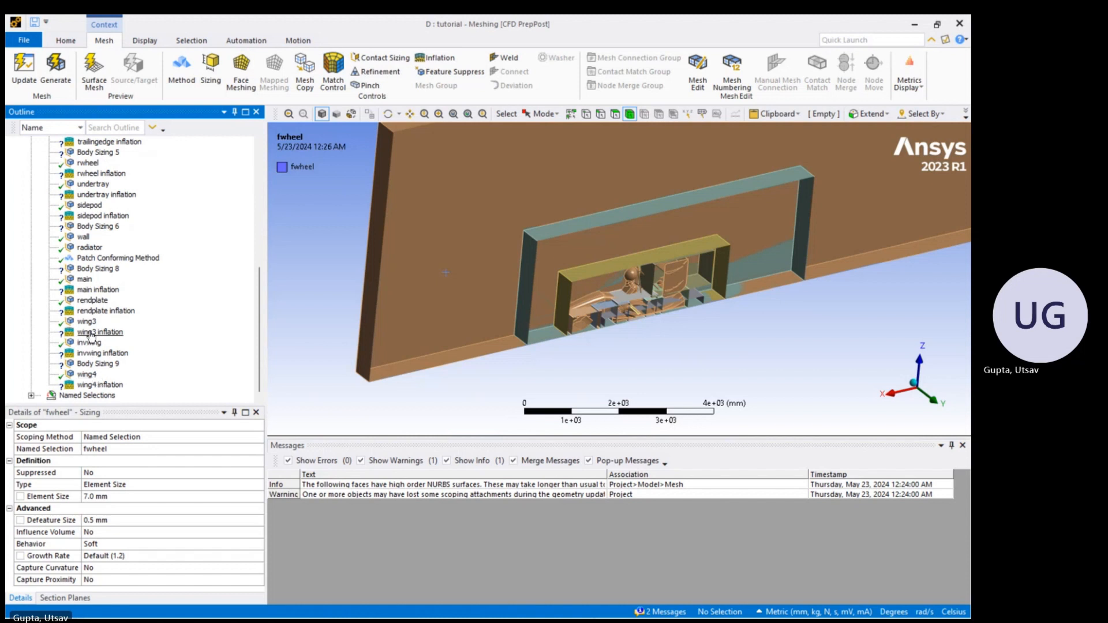
{"action": "left_click", "coordinate": [92, 164]}
{"action": "scroll", "coordinate": [107, 217], "scroll_direction": "up", "scroll_amount": 8}
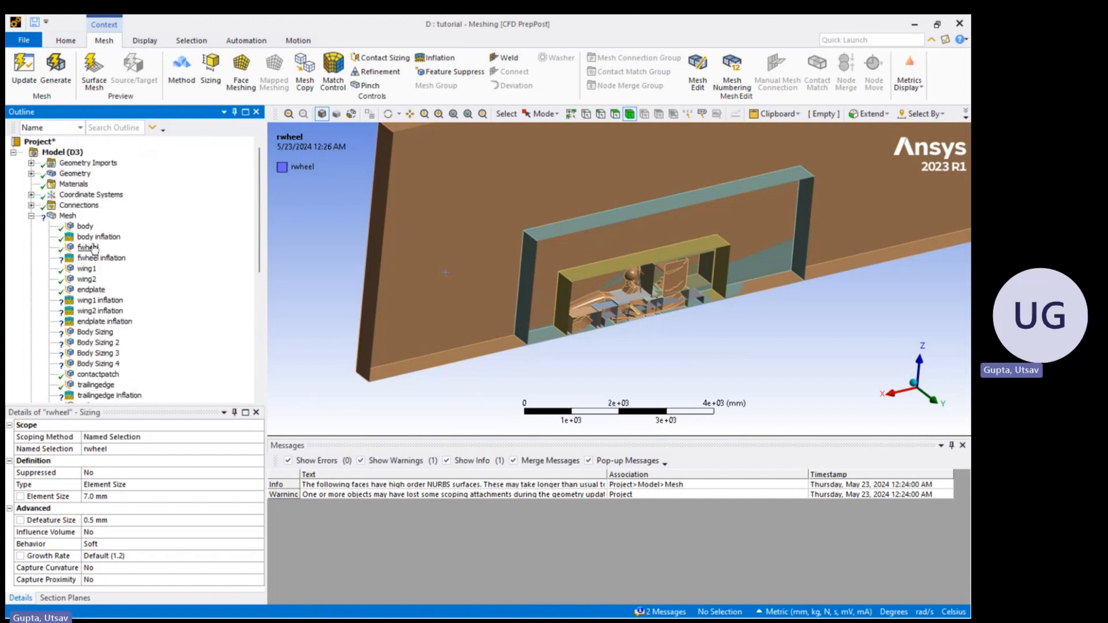
{"action": "left_click", "coordinate": [85, 226]}
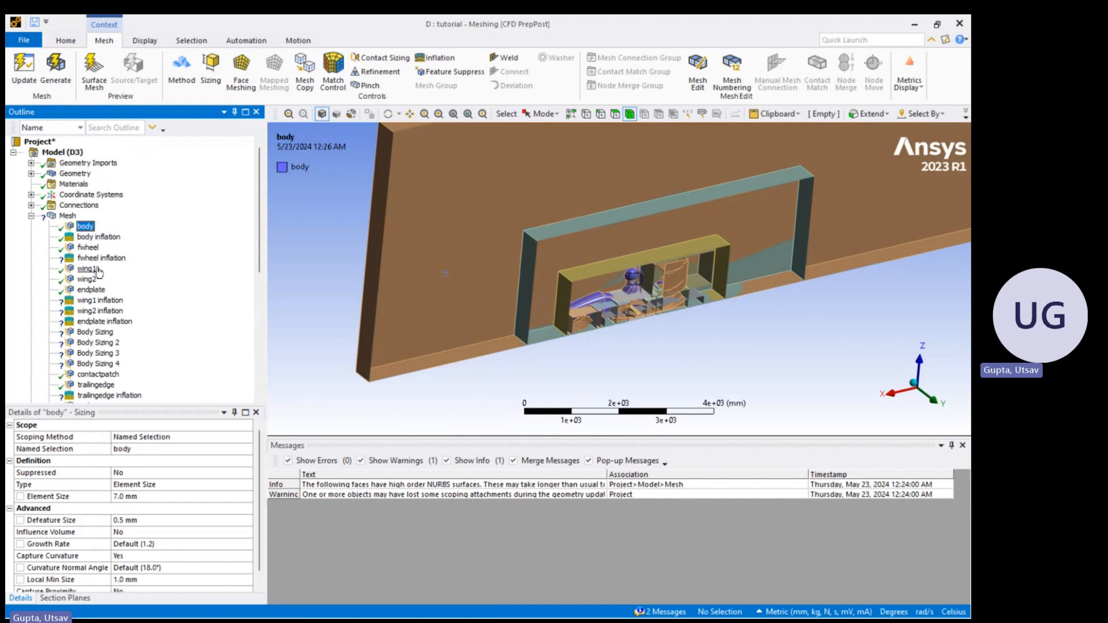
{"action": "left_click", "coordinate": [87, 247]}
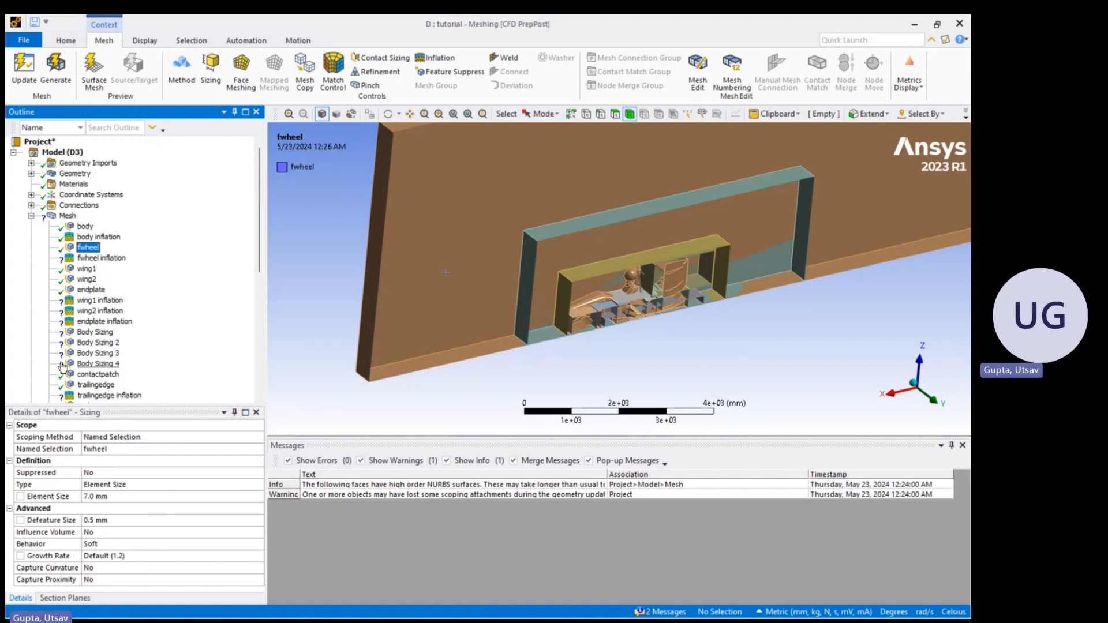
Scope the geometry of the fwheel inflation control to the large outer fluid enclosure body
{"action": "left_click", "coordinate": [90, 259]}
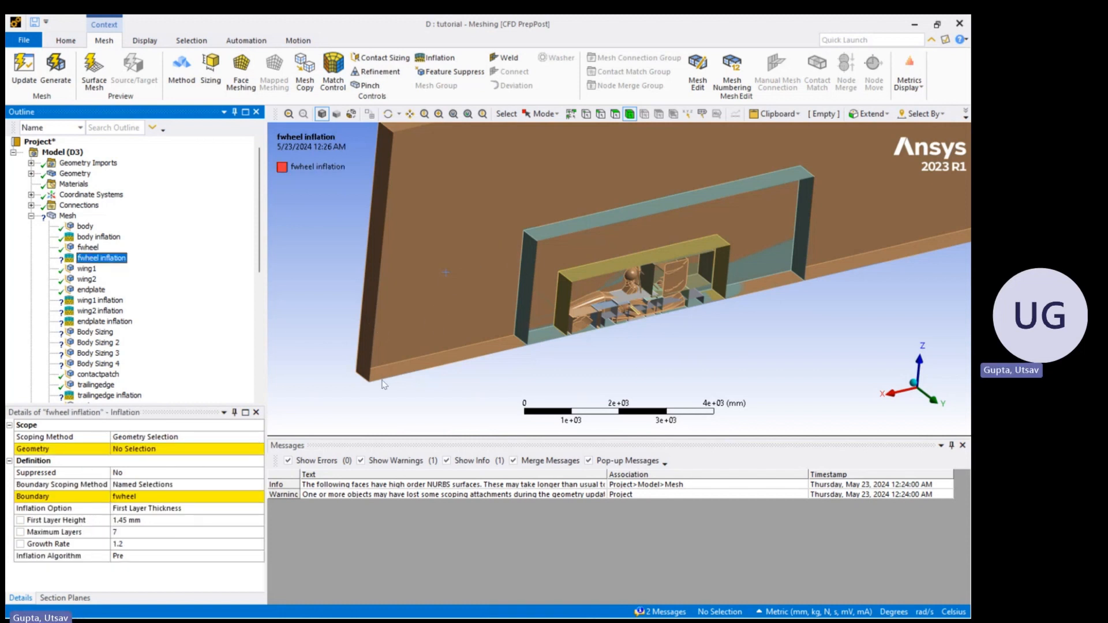
{"action": "left_click", "coordinate": [410, 353]}
{"action": "left_click", "coordinate": [146, 449]}
{"action": "left_click", "coordinate": [147, 449]}
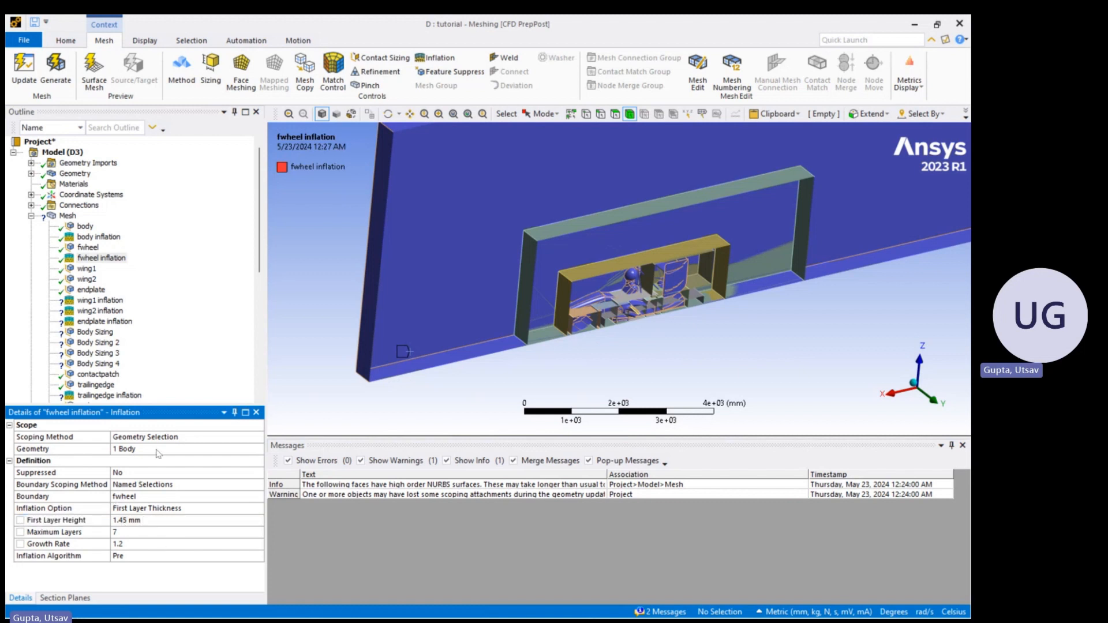
Check the wing1, wing2 and endplate sizings, and scope the wing1 inflation geometry to the large outer fluid enclosure body
{"action": "left_click", "coordinate": [85, 270]}
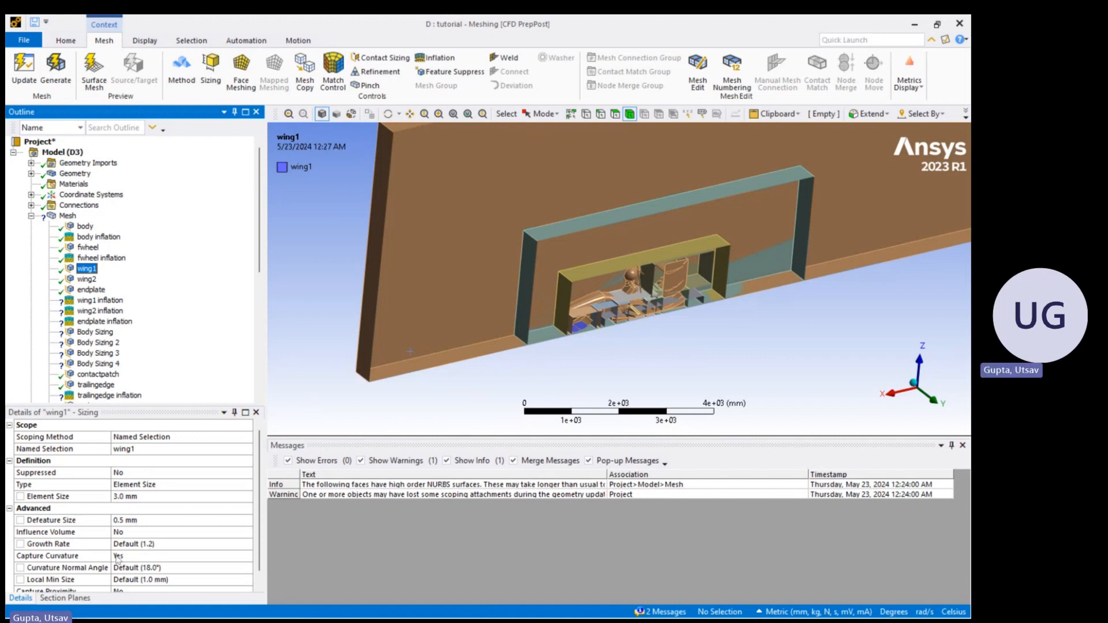
{"action": "left_click", "coordinate": [86, 280]}
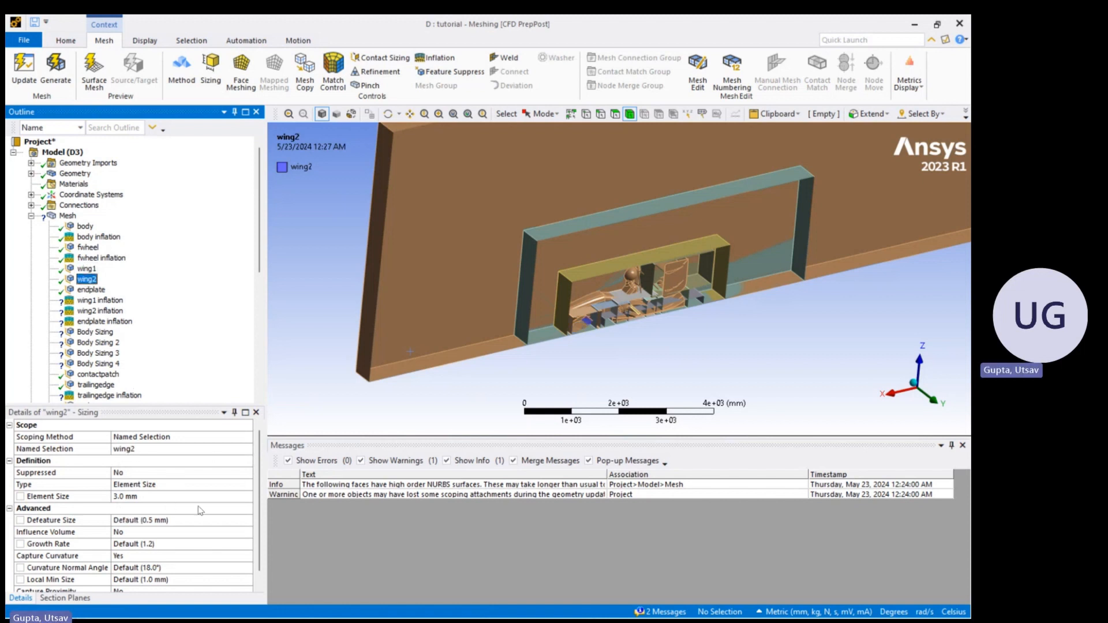
{"action": "left_click", "coordinate": [90, 290]}
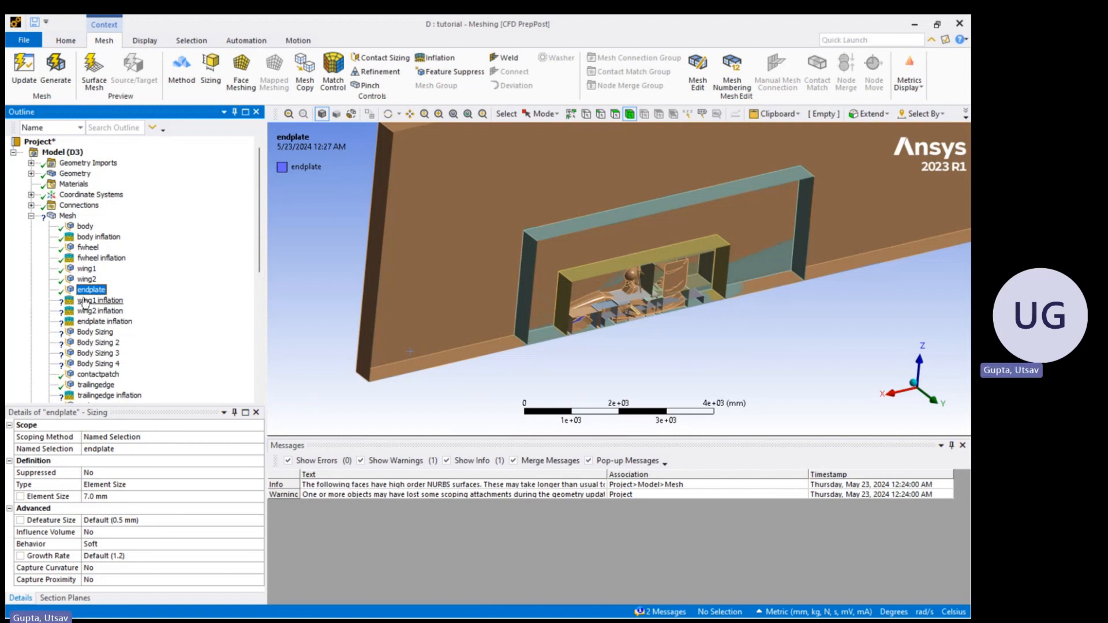
{"action": "left_click", "coordinate": [85, 301]}
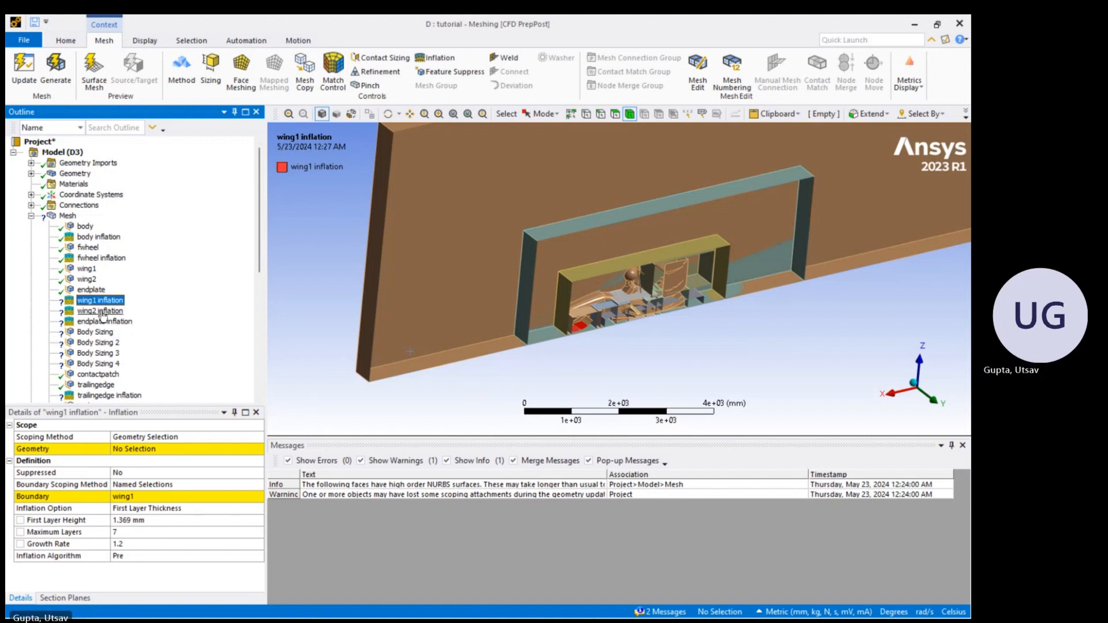
{"action": "left_click", "coordinate": [403, 239]}
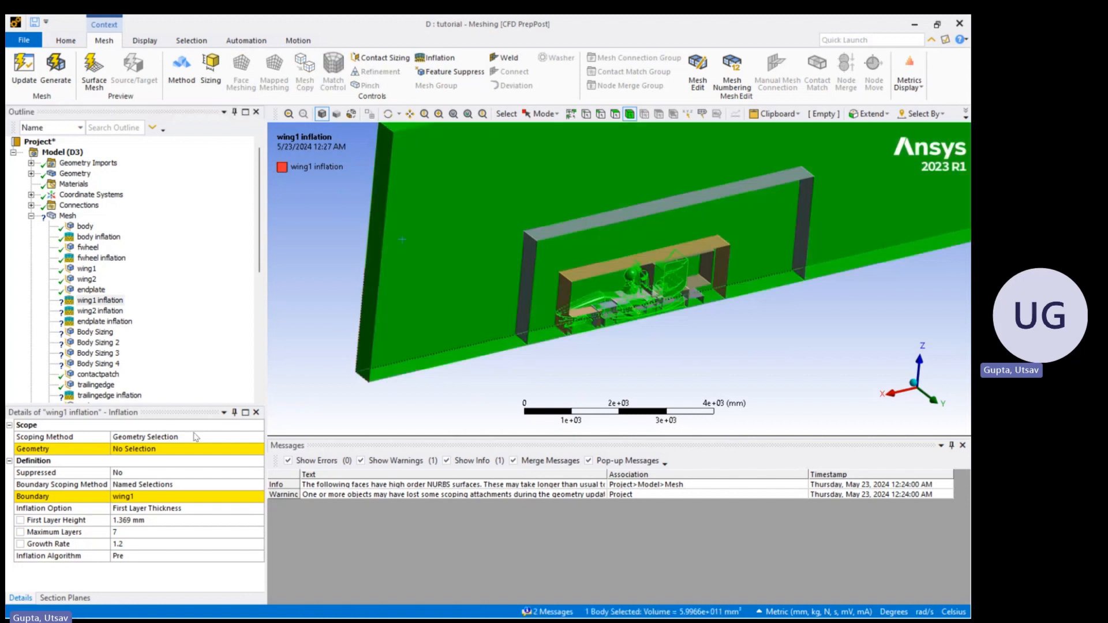
{"action": "left_click", "coordinate": [185, 449]}
{"action": "left_click", "coordinate": [132, 449]}
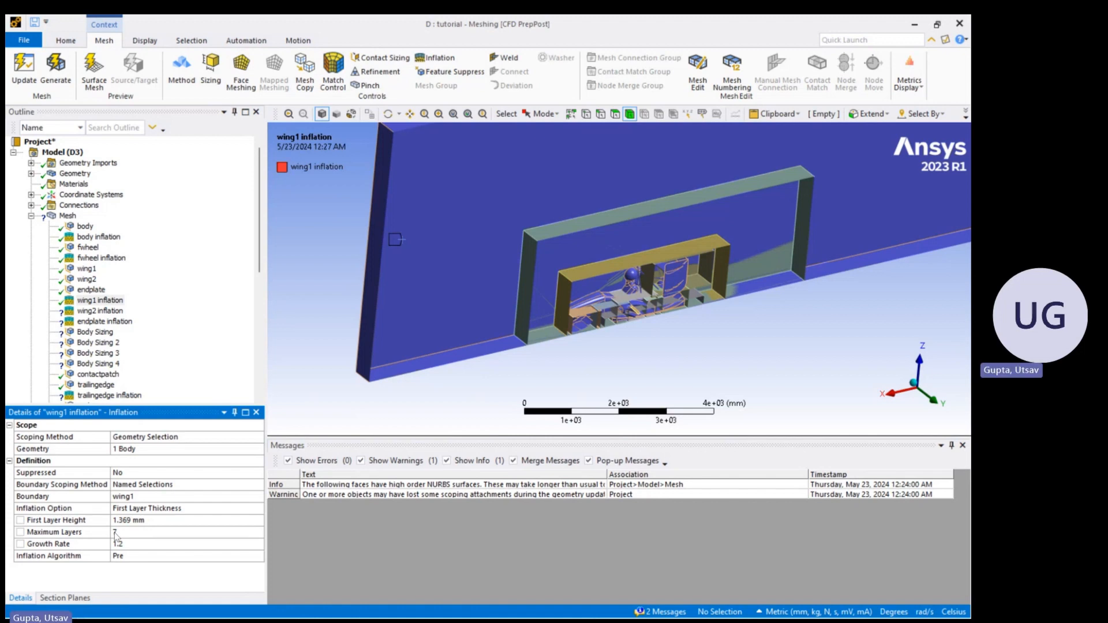
Scope the geometry of the wing2 inflation control to the large outer fluid enclosure body
{"action": "left_click", "coordinate": [101, 311]}
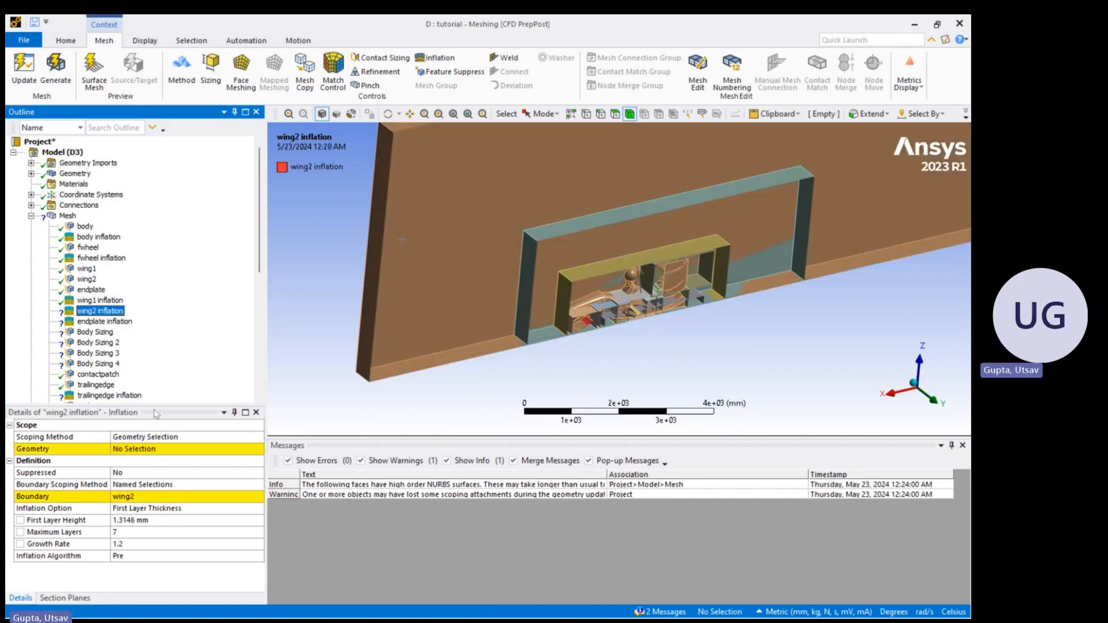
{"action": "left_click", "coordinate": [159, 455]}
{"action": "left_click", "coordinate": [435, 313]}
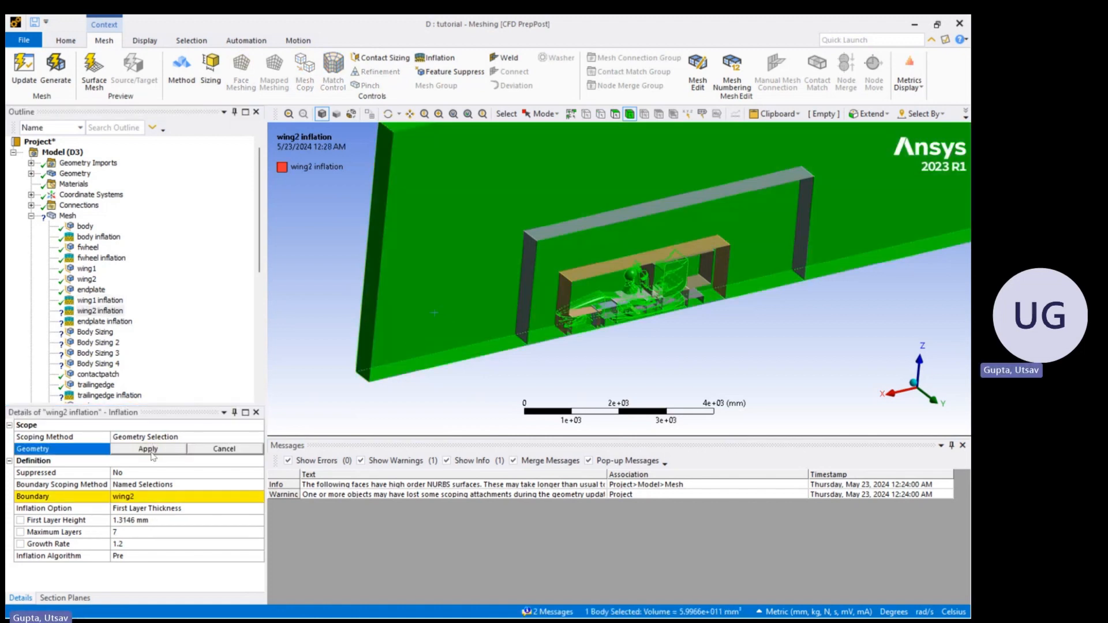
{"action": "left_click", "coordinate": [124, 449]}
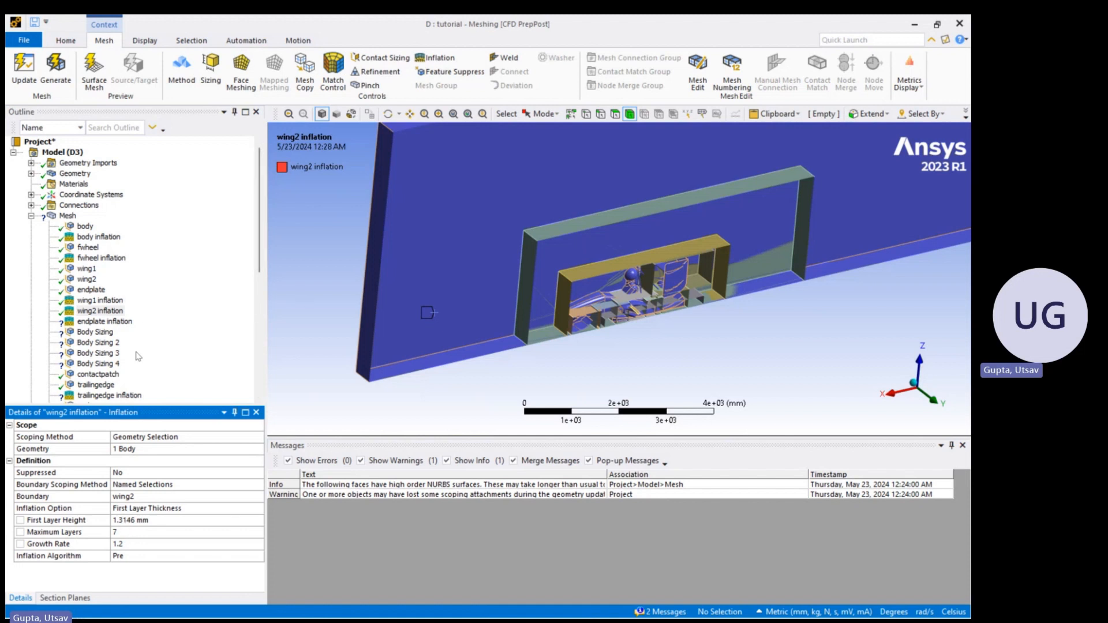
Scope the geometry of the endplate inflation control to the large outer fluid enclosure body
{"action": "scroll", "coordinate": [135, 358], "scroll_direction": "down", "scroll_amount": 4}
{"action": "scroll", "coordinate": [135, 361], "scroll_direction": "down", "scroll_amount": 3}
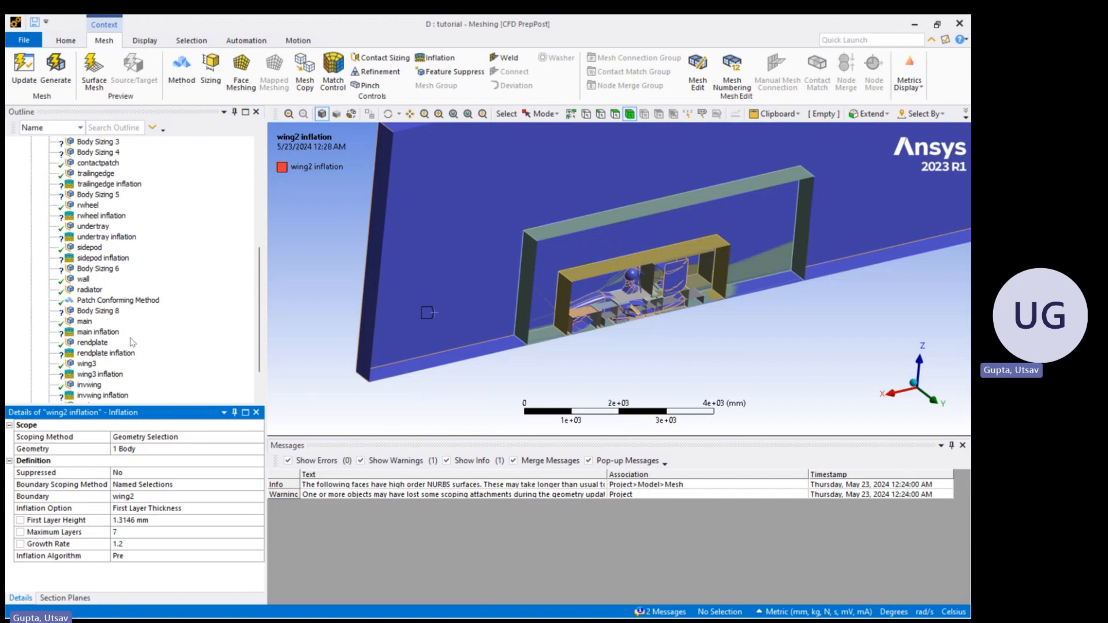
{"action": "scroll", "coordinate": [125, 369], "scroll_direction": "up", "scroll_amount": 7}
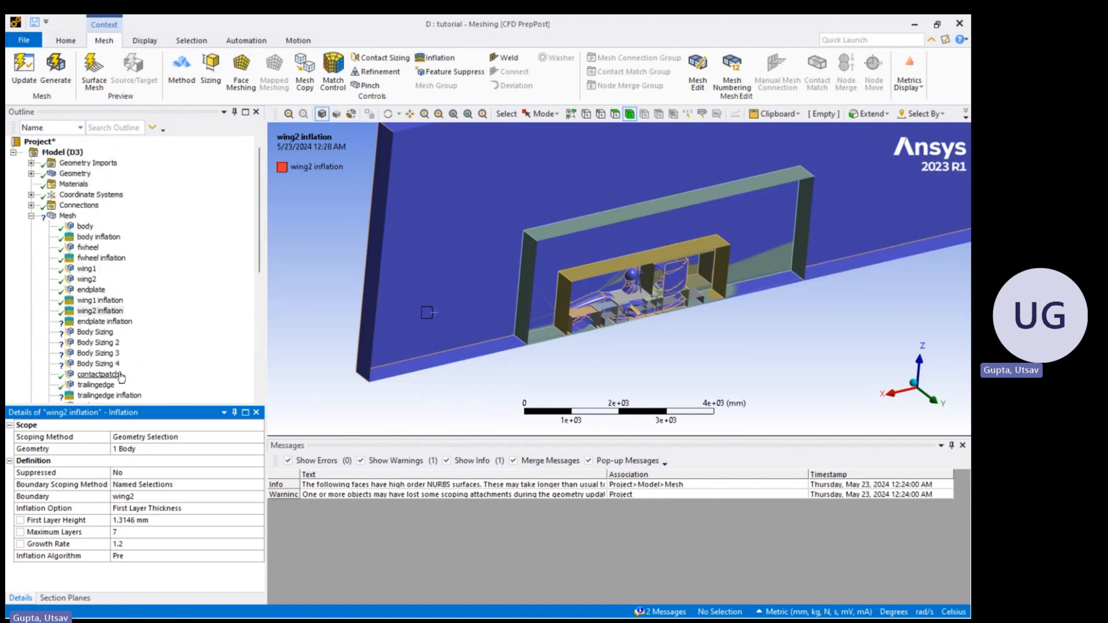
{"action": "left_click", "coordinate": [112, 322]}
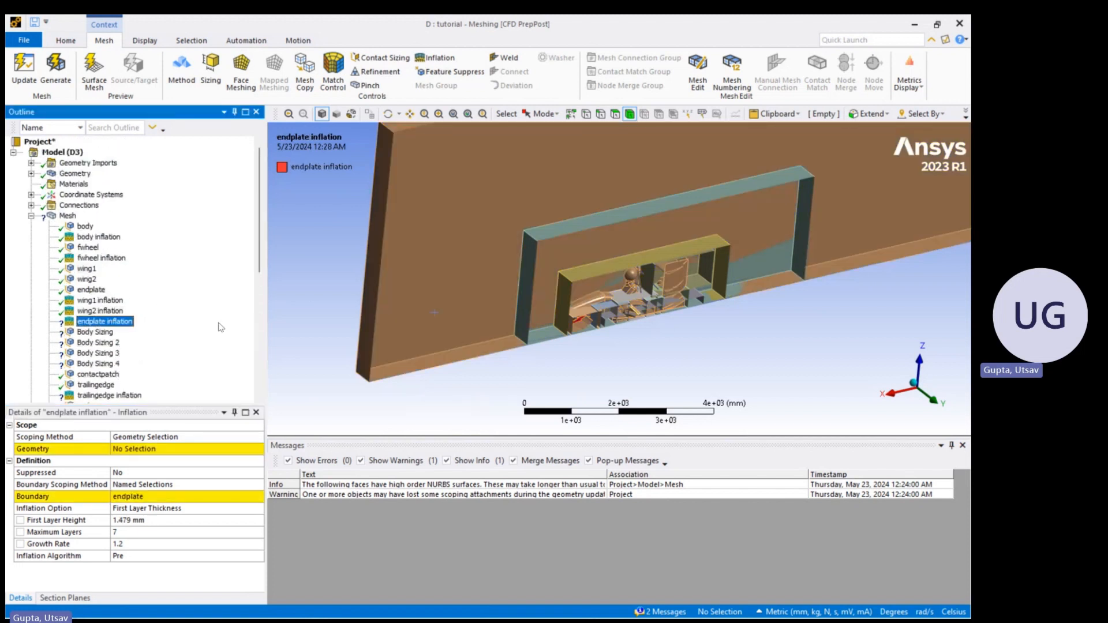
{"action": "left_click", "coordinate": [411, 295]}
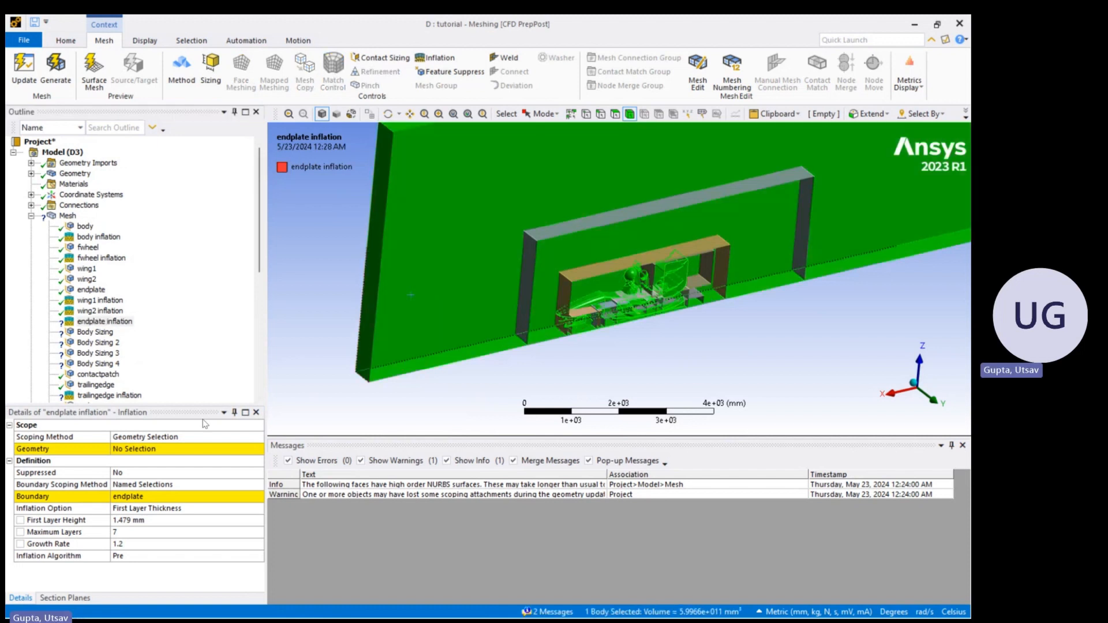
{"action": "left_click", "coordinate": [151, 449]}
{"action": "left_click", "coordinate": [149, 449]}
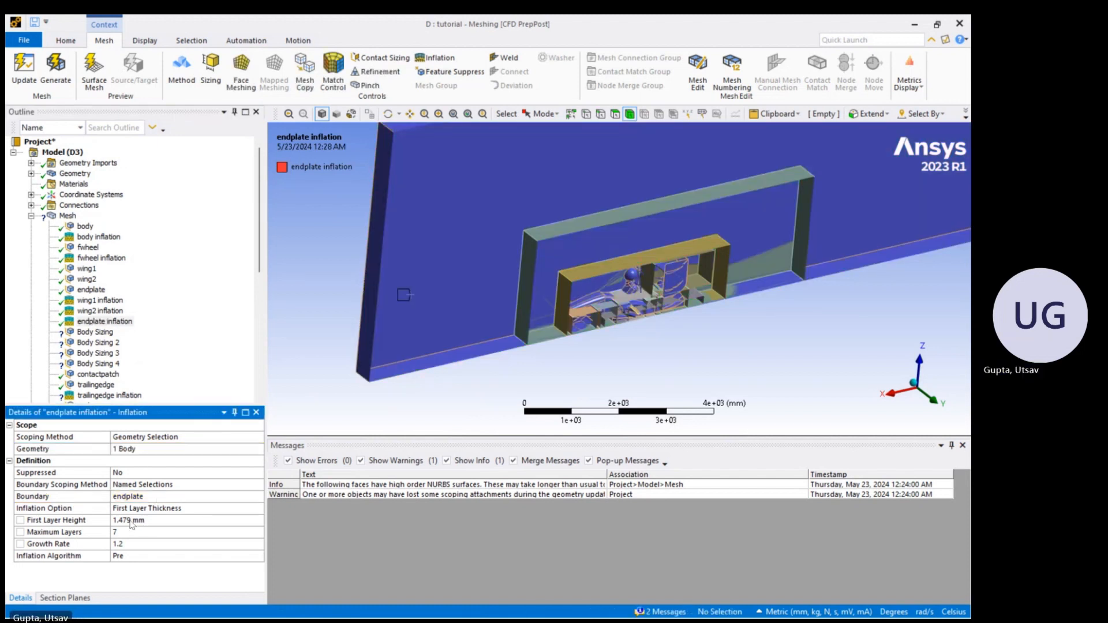
Check the contactpatch and trailingedge sizings, and scope the trailingedge inflation geometry to the large outer fluid enclosure body
{"action": "left_click", "coordinate": [99, 375]}
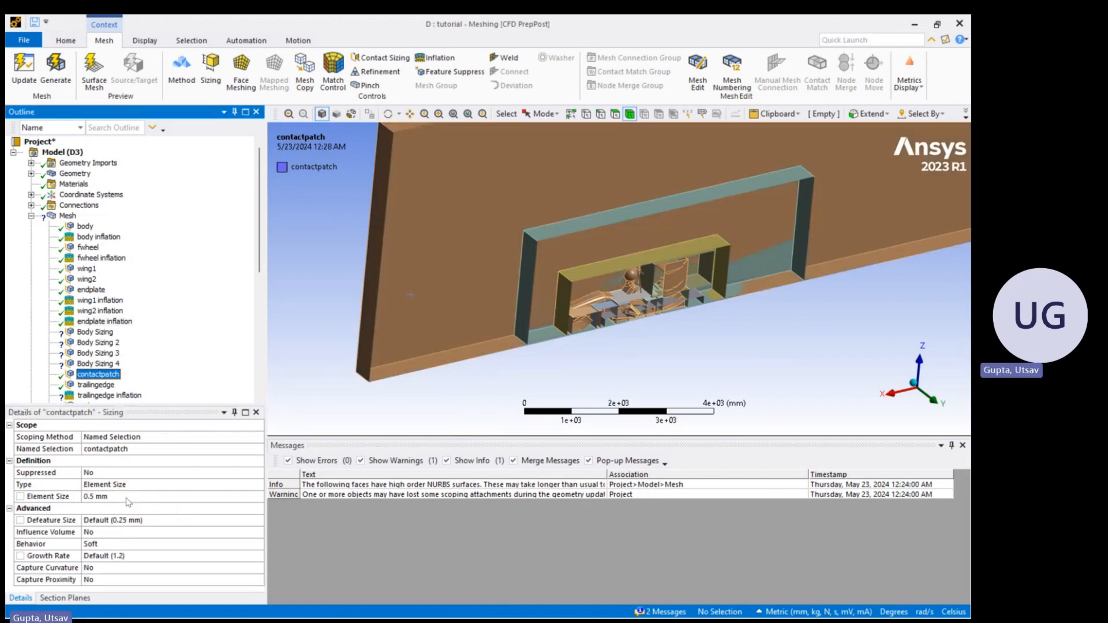
{"action": "left_click", "coordinate": [97, 385]}
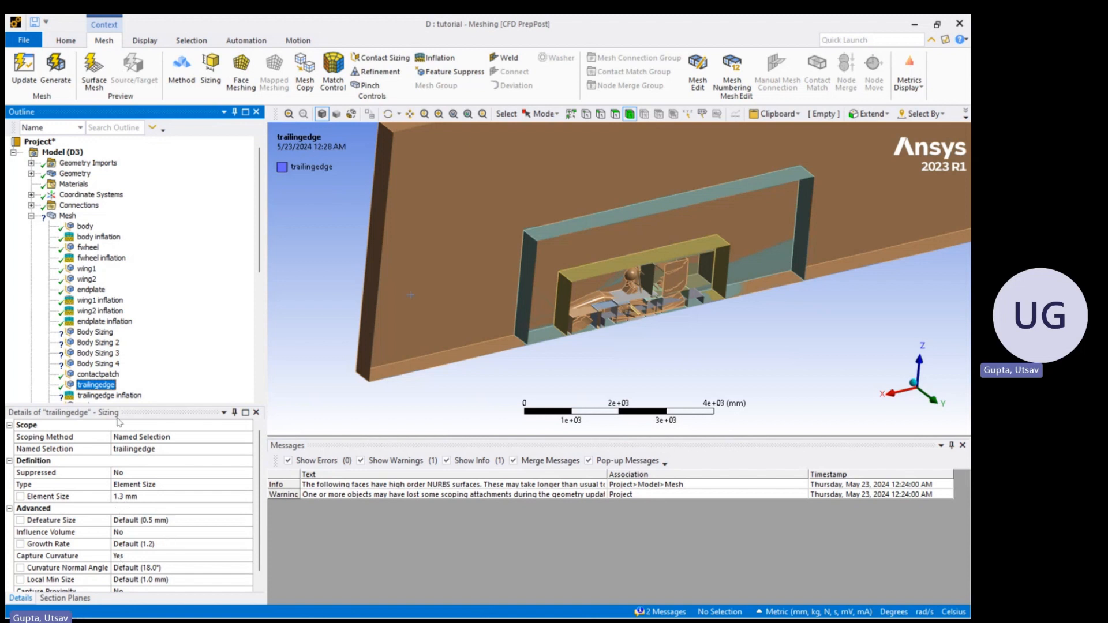
{"action": "scroll", "coordinate": [106, 396], "scroll_direction": "down", "scroll_amount": 1}
{"action": "left_click", "coordinate": [110, 353]}
{"action": "left_click", "coordinate": [382, 288]}
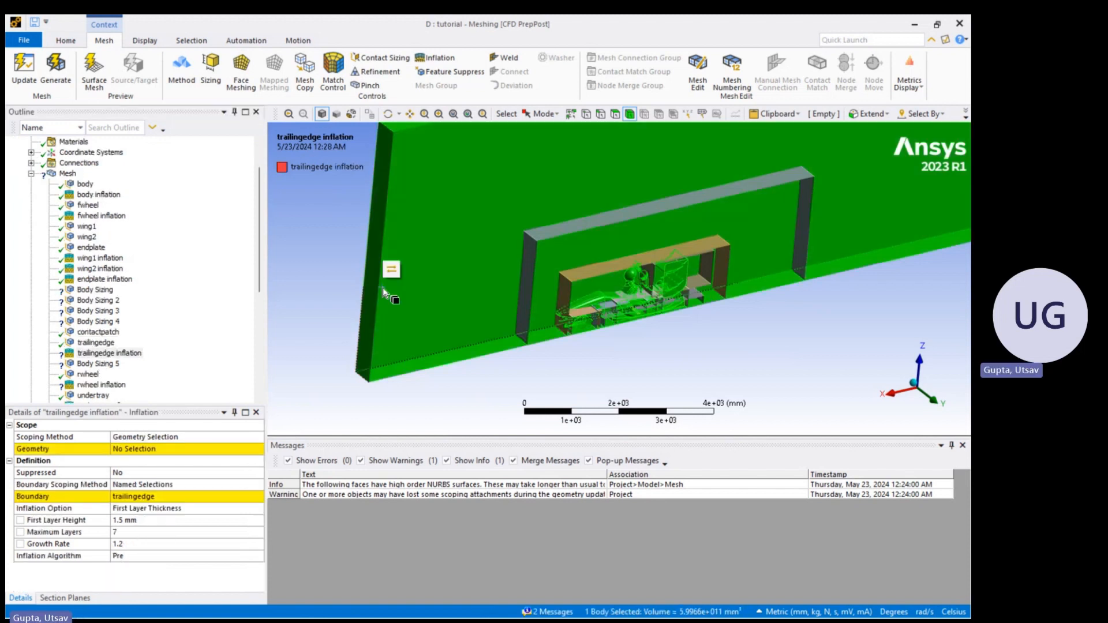
{"action": "left_click", "coordinate": [154, 454]}
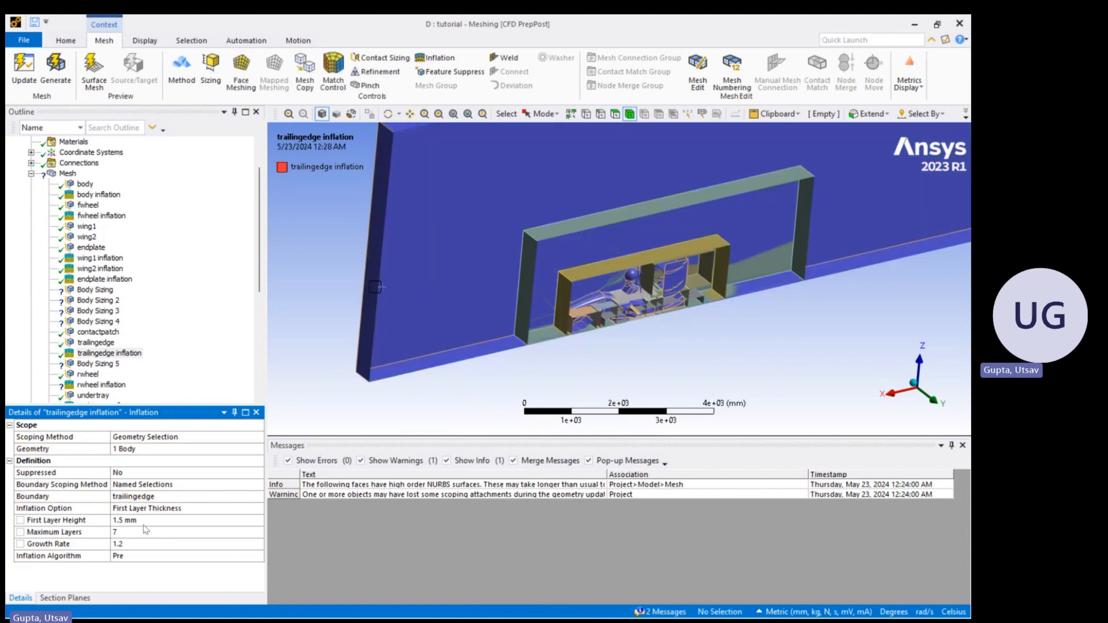
Check the rwheel sizing and scope the rwheel inflation geometry to the large outer fluid enclosure body
{"action": "left_click", "coordinate": [88, 374]}
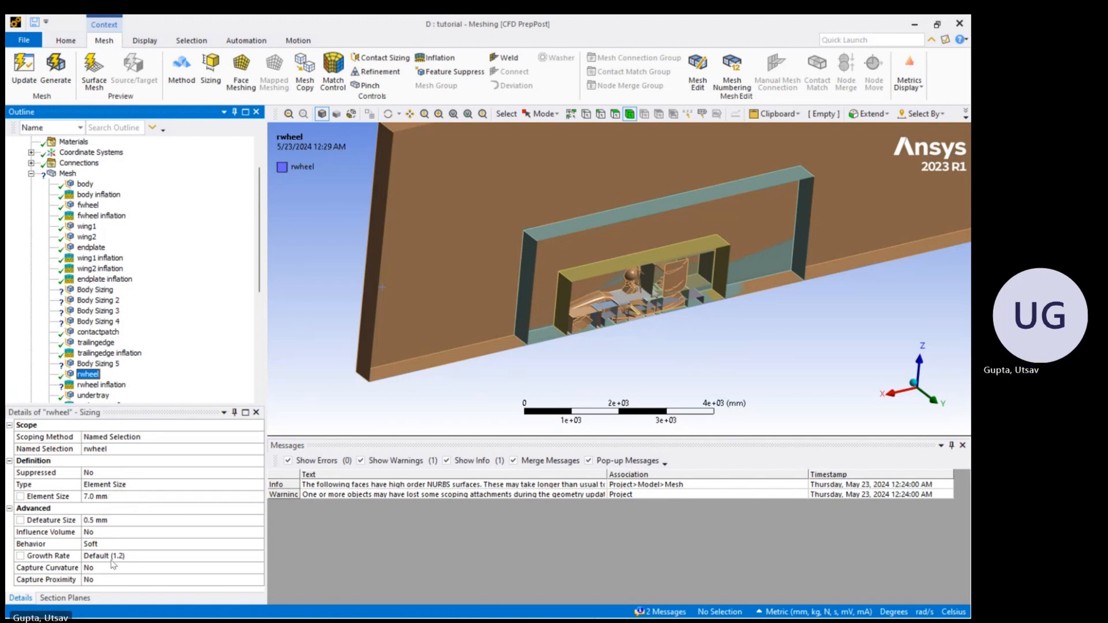
{"action": "scroll", "coordinate": [96, 350], "scroll_direction": "down", "scroll_amount": 1}
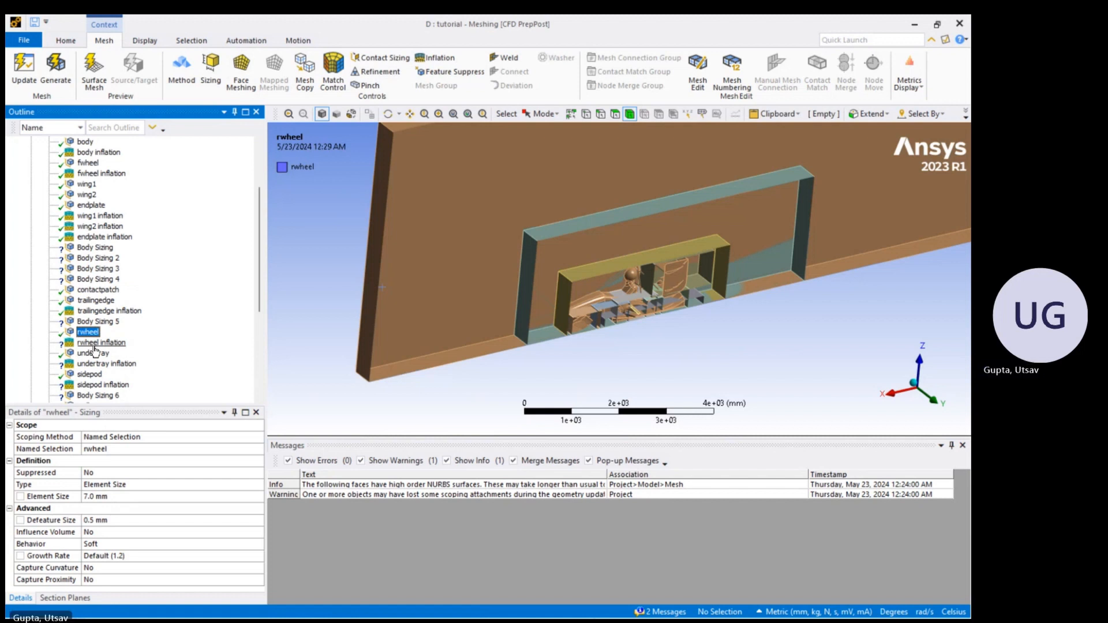
{"action": "left_click", "coordinate": [96, 343]}
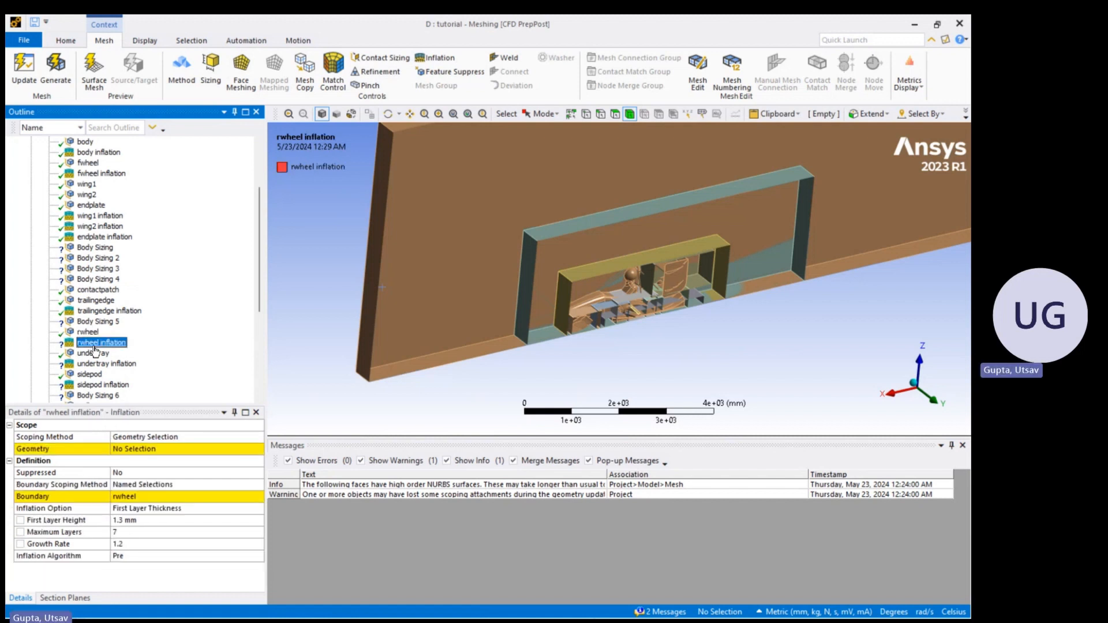
{"action": "left_click", "coordinate": [424, 318]}
{"action": "left_click", "coordinate": [155, 450]}
{"action": "left_click", "coordinate": [151, 450]}
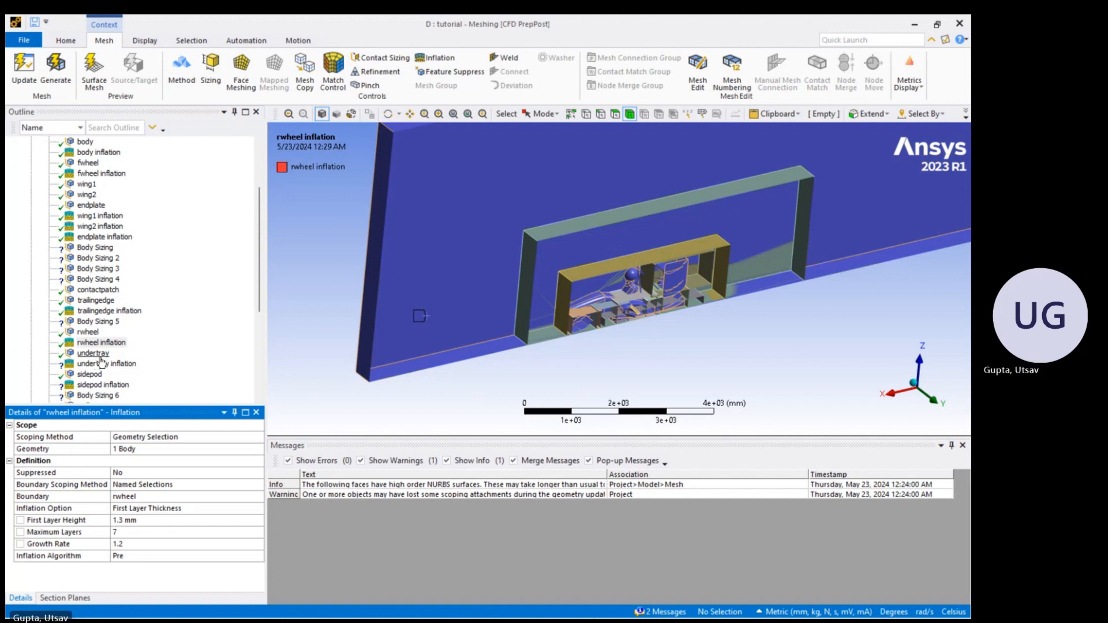
Check the undertray sizing and scope the undertray inflation geometry to the large outer fluid enclosure body
{"action": "left_click", "coordinate": [99, 354]}
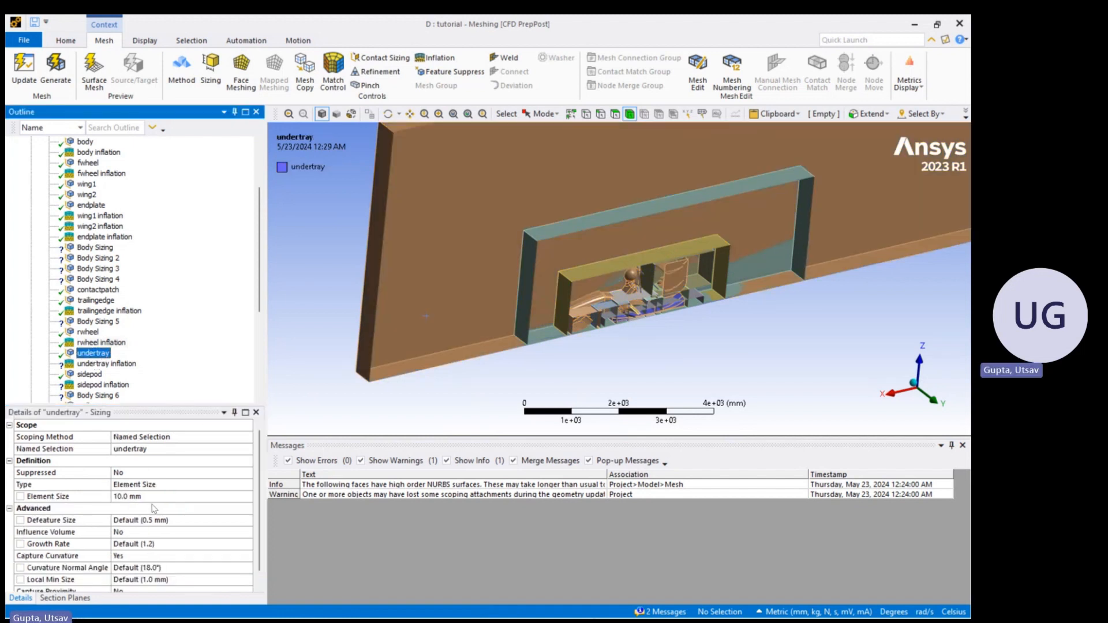
{"action": "scroll", "coordinate": [154, 508], "scroll_direction": "down", "scroll_amount": 1}
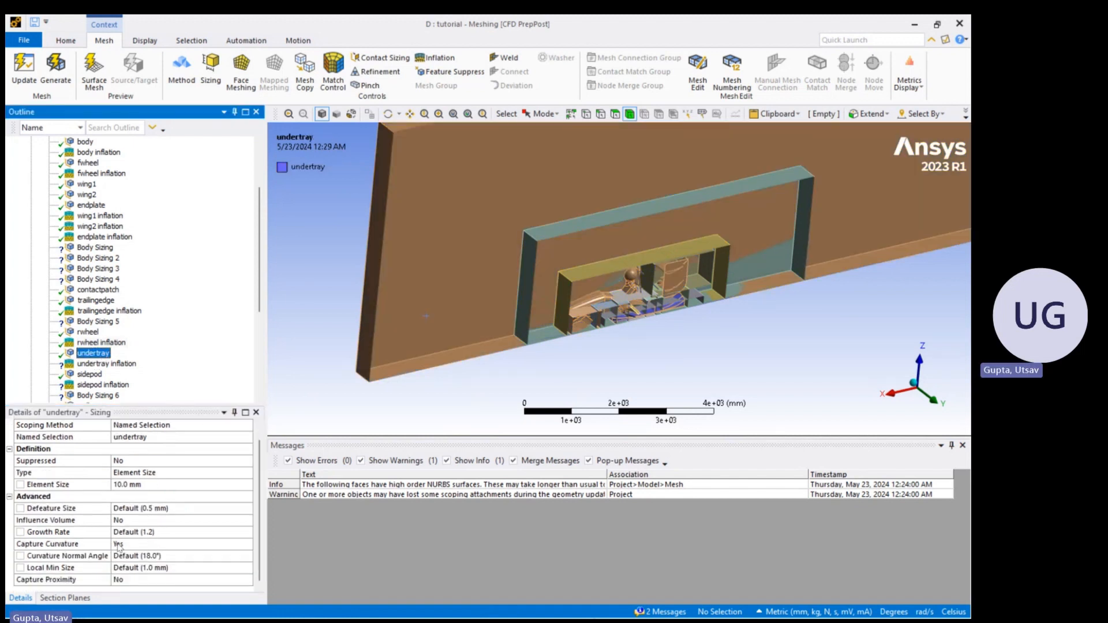
{"action": "left_click", "coordinate": [107, 364]}
{"action": "left_click", "coordinate": [396, 342]}
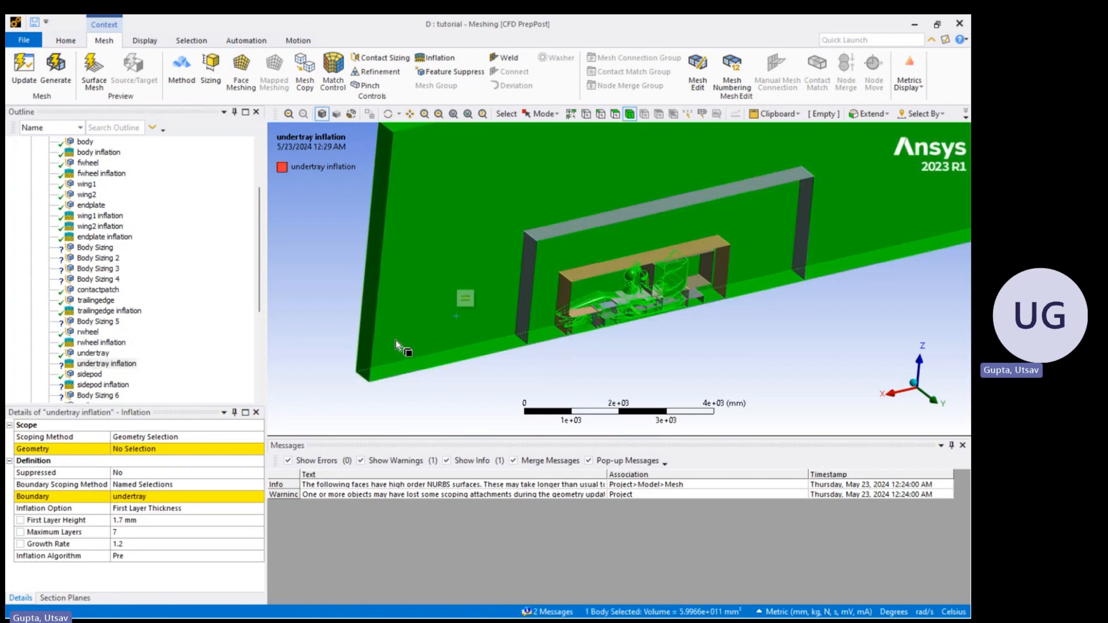
{"action": "left_click", "coordinate": [144, 449]}
{"action": "left_click", "coordinate": [127, 449]}
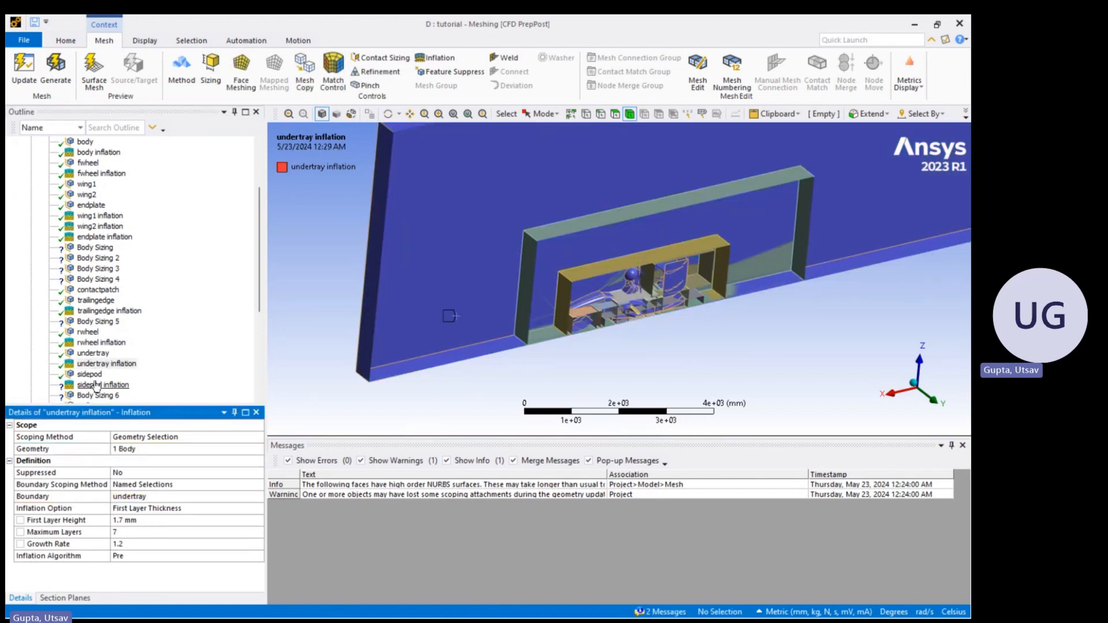
Scope the sidepod inflation geometry to the large outer fluid enclosure body, and check the sidepod sizing and inflation settings
{"action": "scroll", "coordinate": [95, 382], "scroll_direction": "down", "scroll_amount": 1}
{"action": "left_click", "coordinate": [99, 344]}
{"action": "left_click", "coordinate": [398, 327]}
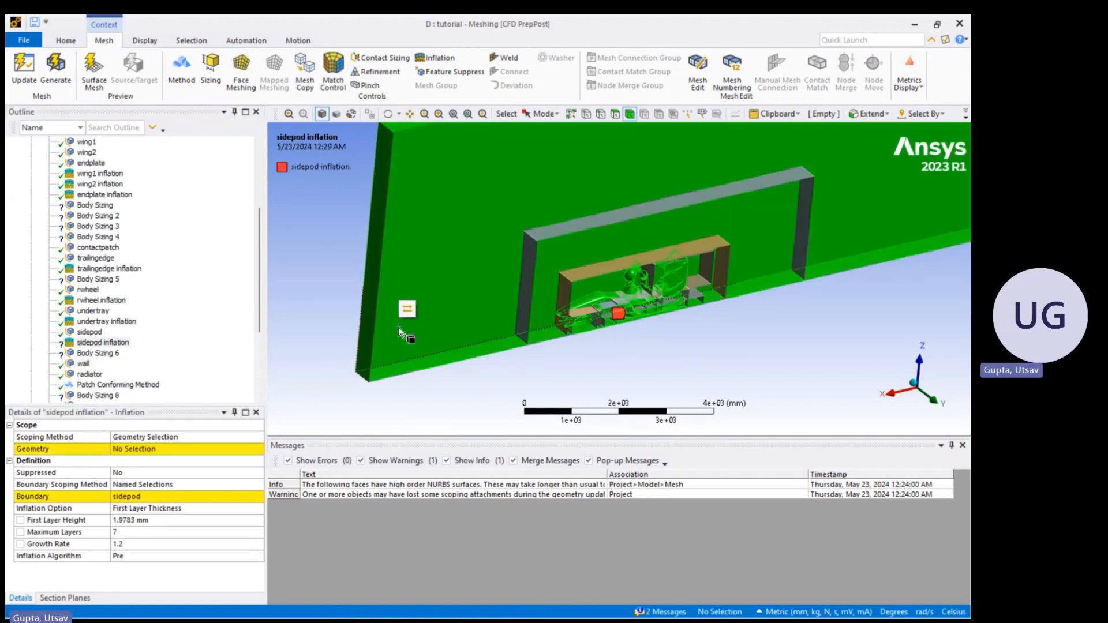
{"action": "left_click", "coordinate": [144, 450]}
{"action": "left_click", "coordinate": [128, 449]}
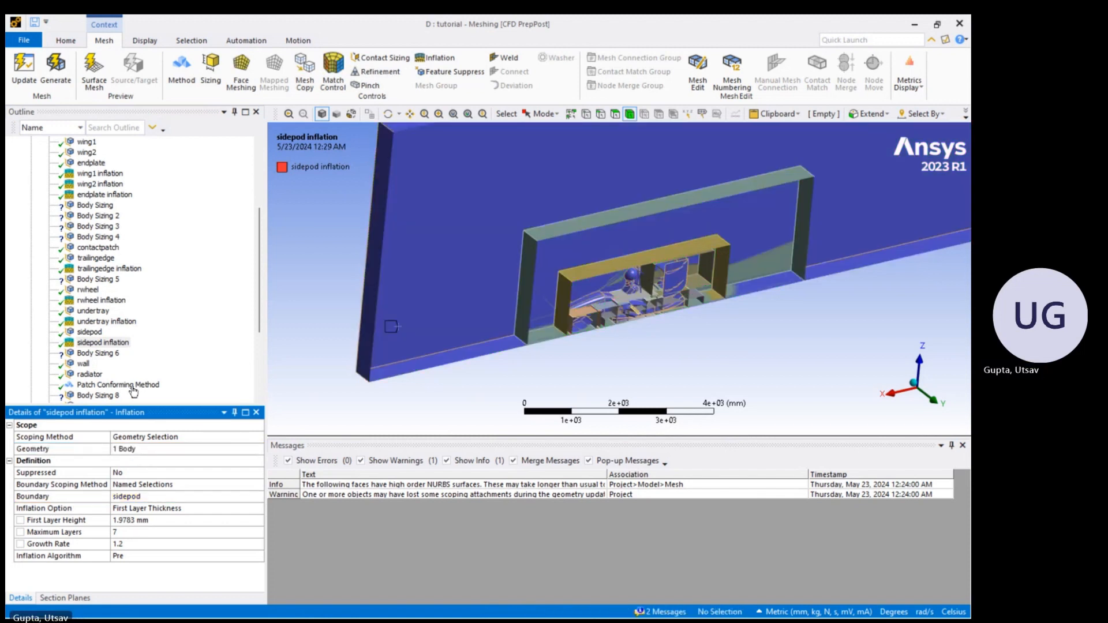
{"action": "left_click", "coordinate": [91, 333]}
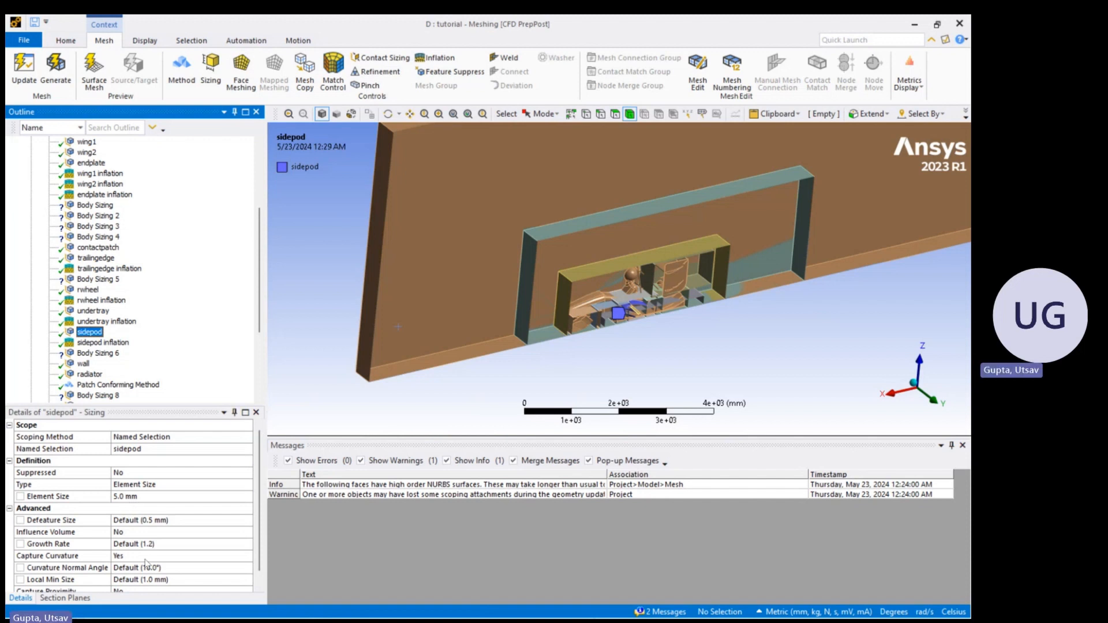
{"action": "left_click", "coordinate": [102, 343]}
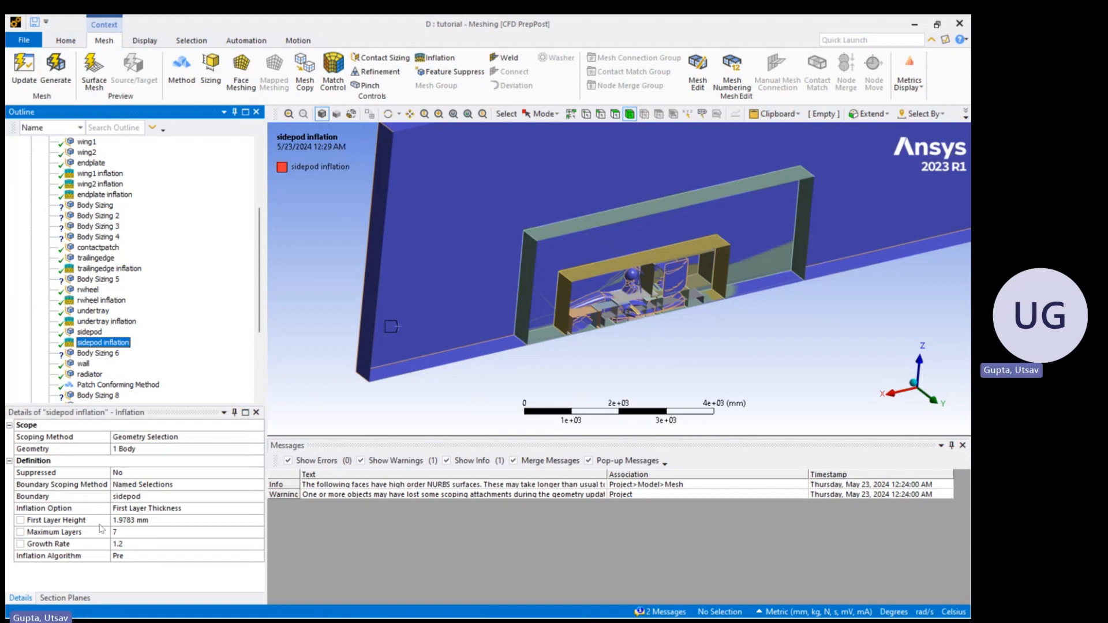
Examine the wall and radiator sizings and the radiator's Patch Conforming Method settings
{"action": "left_click", "coordinate": [84, 364]}
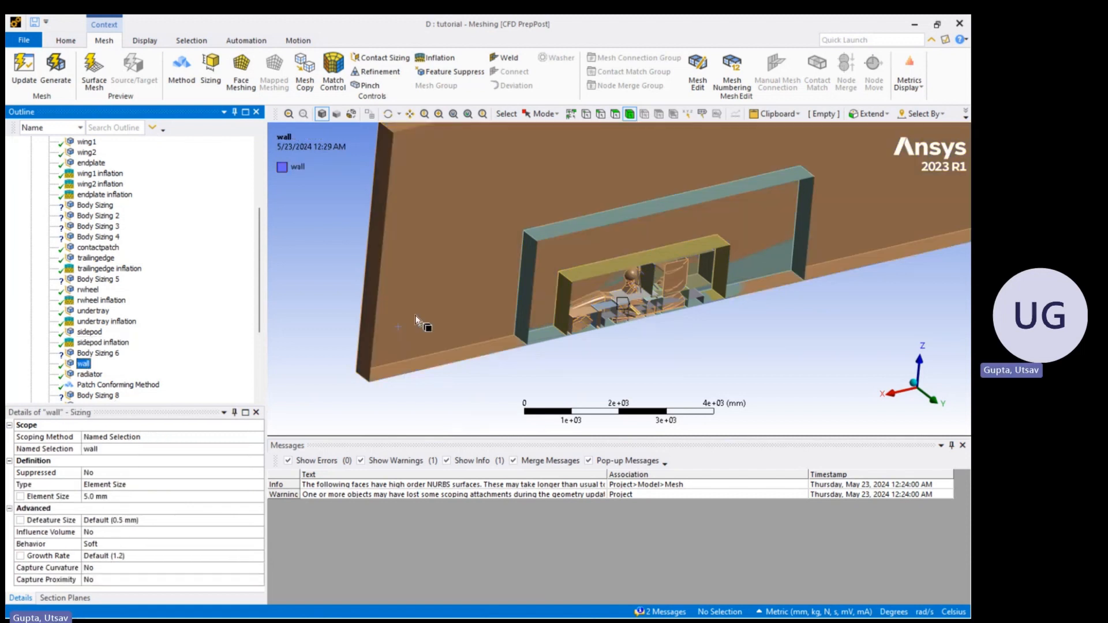
{"action": "left_click", "coordinate": [89, 374]}
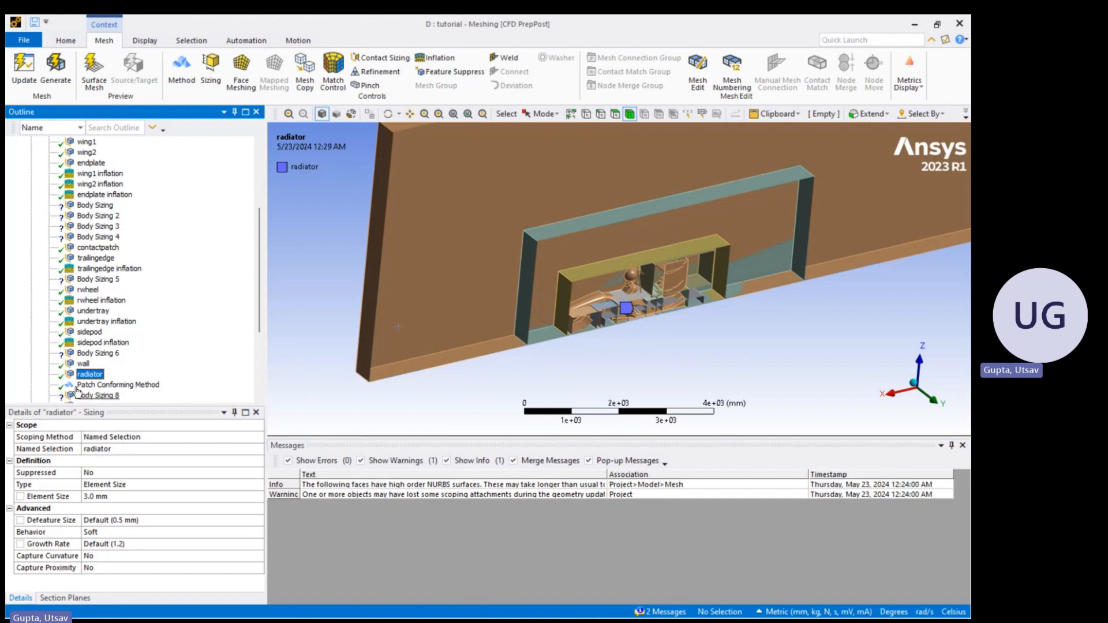
{"action": "left_click", "coordinate": [83, 364]}
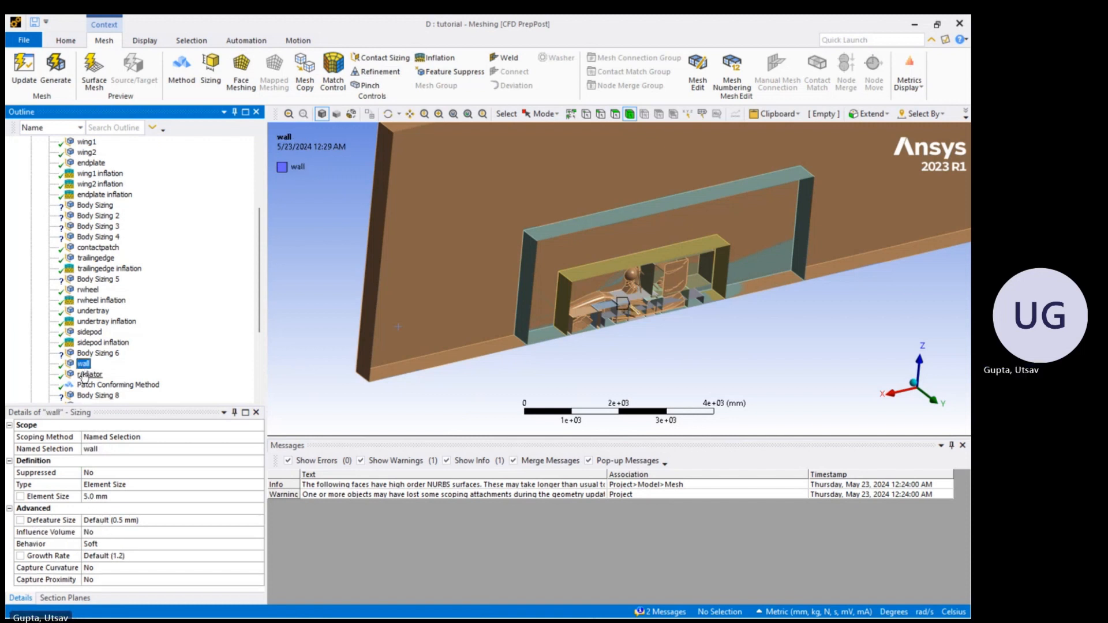
{"action": "left_click", "coordinate": [87, 374]}
{"action": "left_click", "coordinate": [88, 385]}
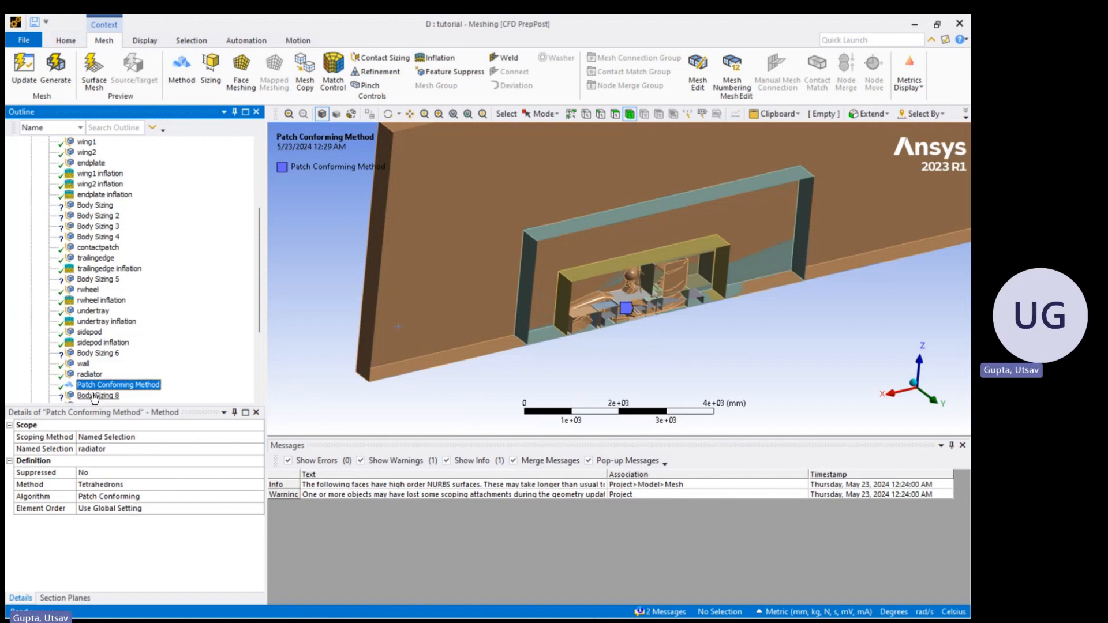
Check the main sizing and scope the main inflation geometry to the large outer fluid enclosure body
{"action": "scroll", "coordinate": [102, 333], "scroll_direction": "down", "scroll_amount": 3}
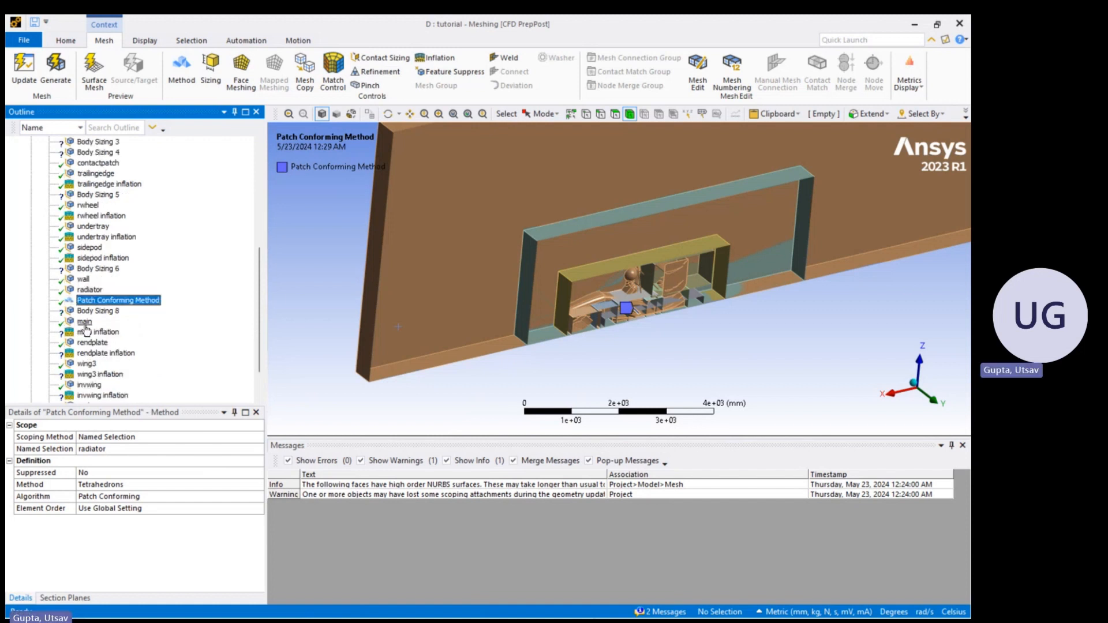
{"action": "left_click", "coordinate": [85, 324]}
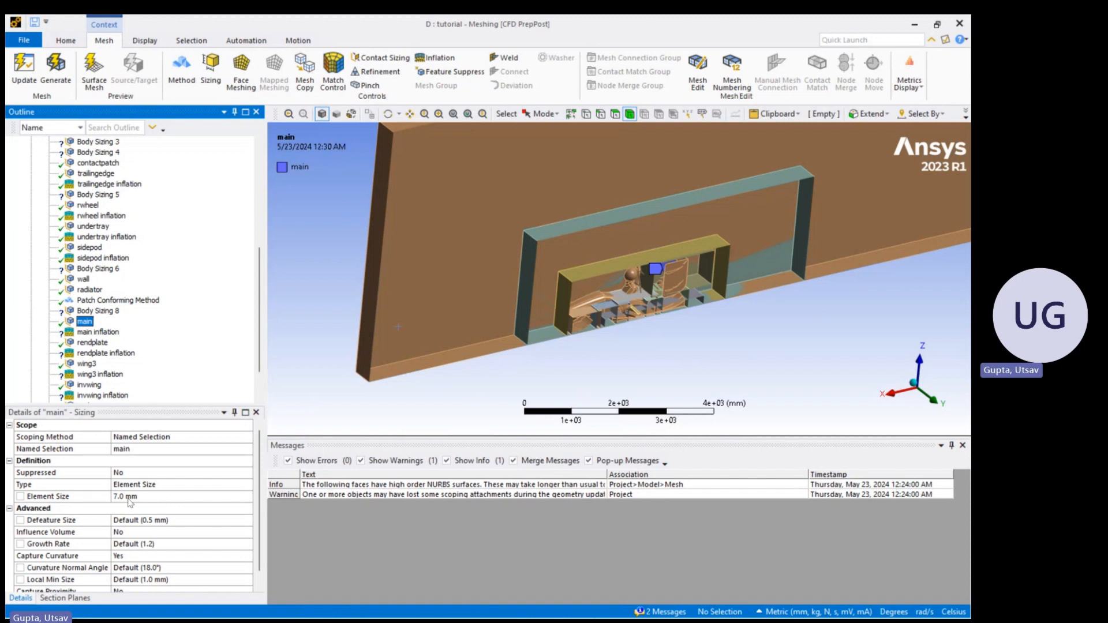
{"action": "left_click", "coordinate": [98, 332]}
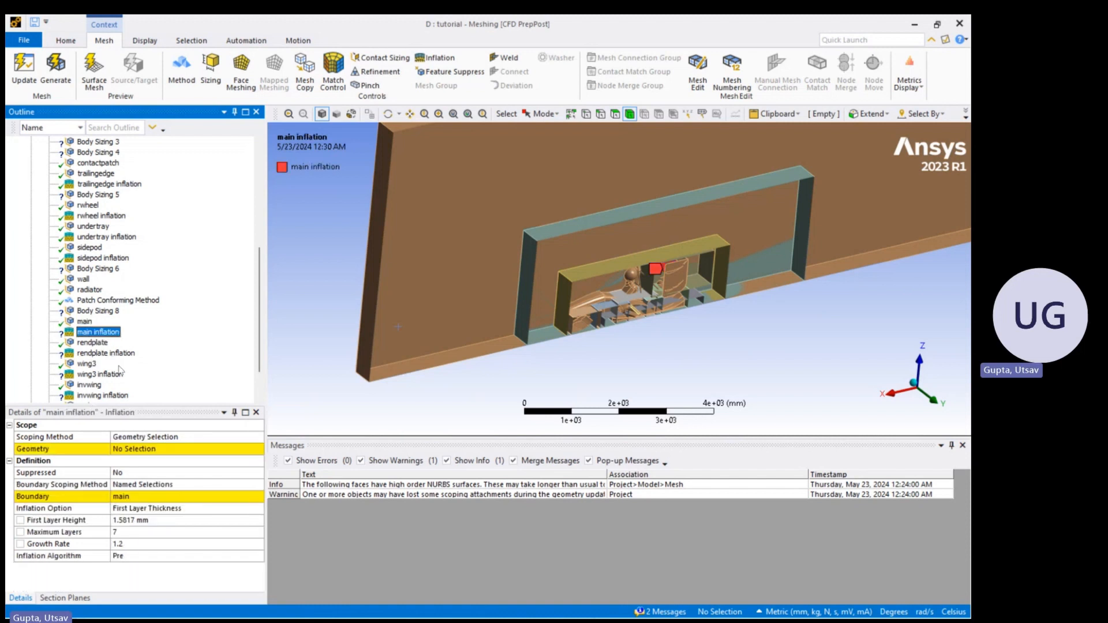
{"action": "left_click", "coordinate": [431, 293]}
{"action": "left_click", "coordinate": [133, 449]}
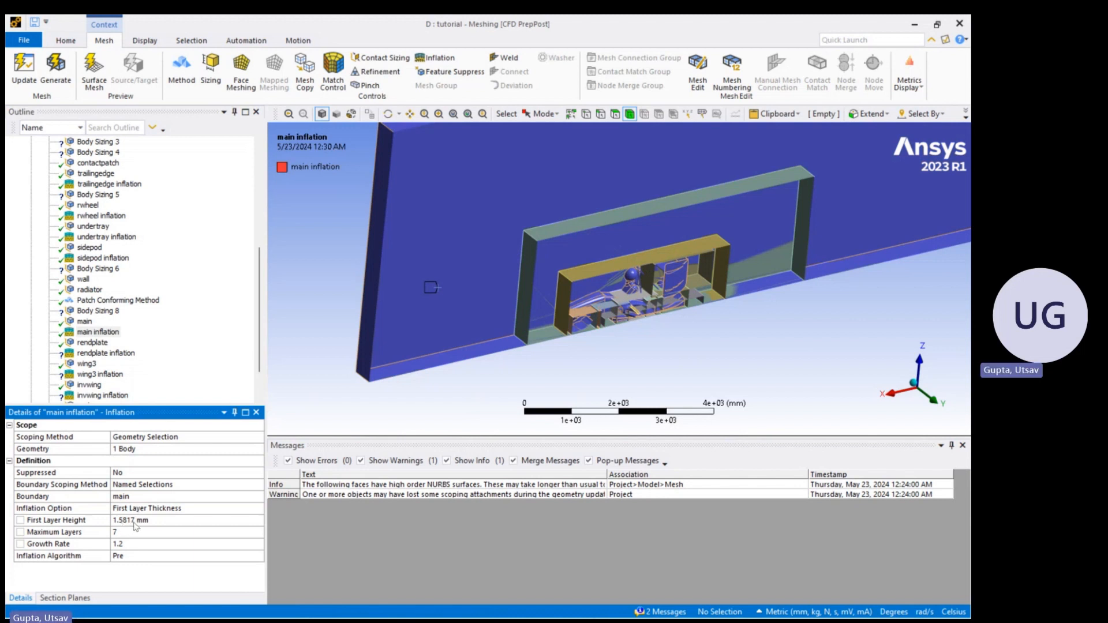
Check the rendplate sizing and scope the rendplate inflation geometry to the large outer fluid enclosure body
{"action": "left_click", "coordinate": [93, 344]}
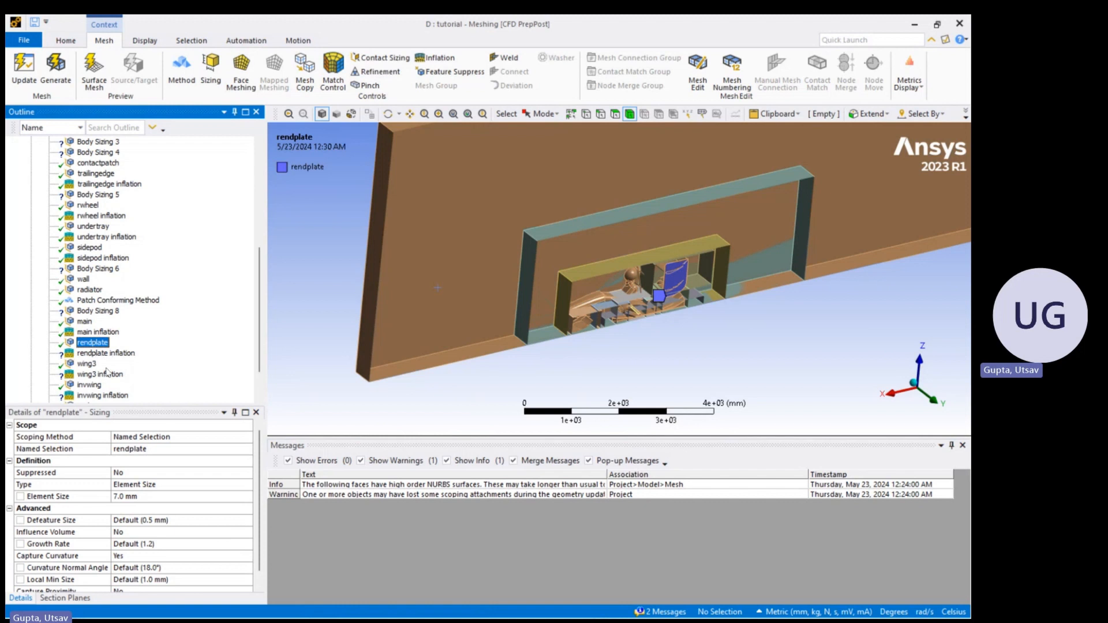
{"action": "left_click", "coordinate": [106, 353]}
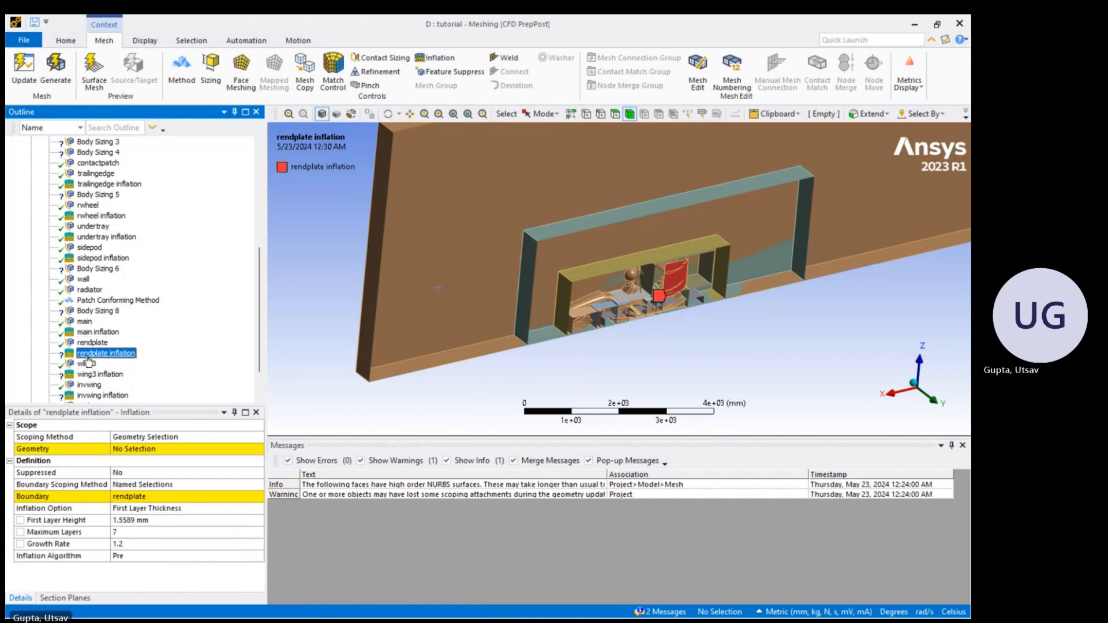
{"action": "left_click", "coordinate": [402, 305]}
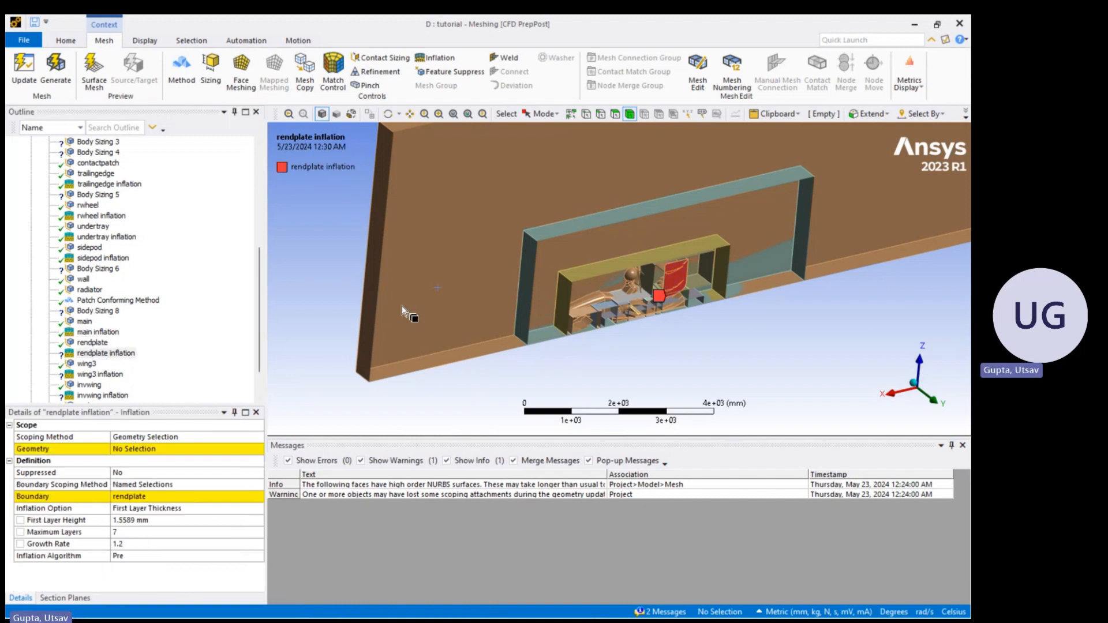
{"action": "left_click", "coordinate": [150, 449]}
{"action": "left_click", "coordinate": [149, 449]}
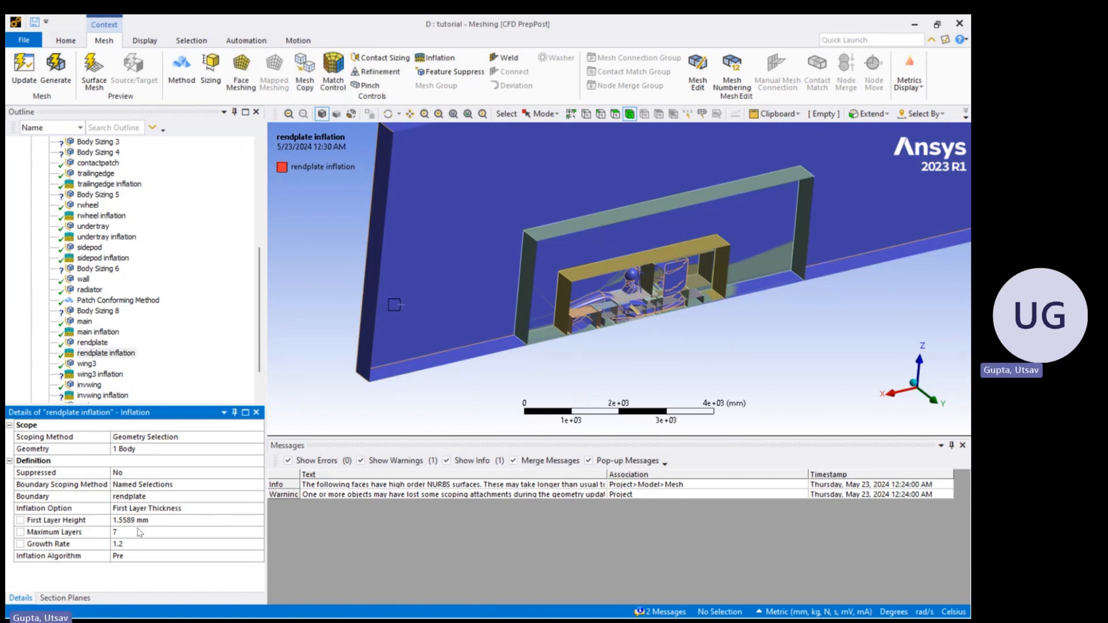
Check the wing3 sizing and scope the wing3 inflation geometry to the large outer fluid enclosure body
{"action": "scroll", "coordinate": [119, 366], "scroll_direction": "down", "scroll_amount": 2}
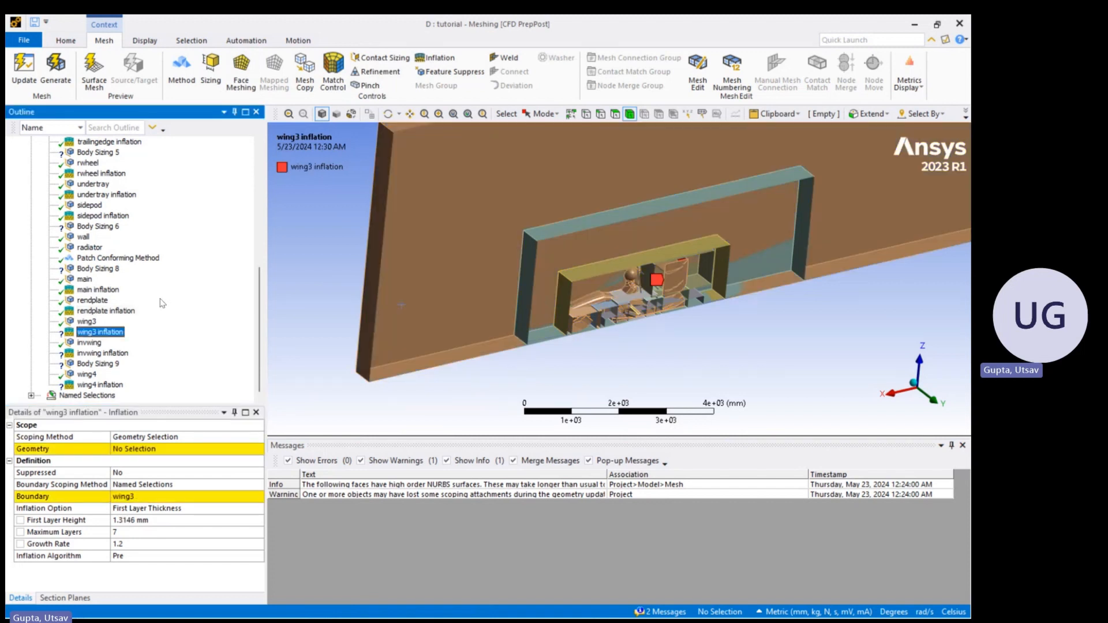
{"action": "left_click", "coordinate": [87, 322]}
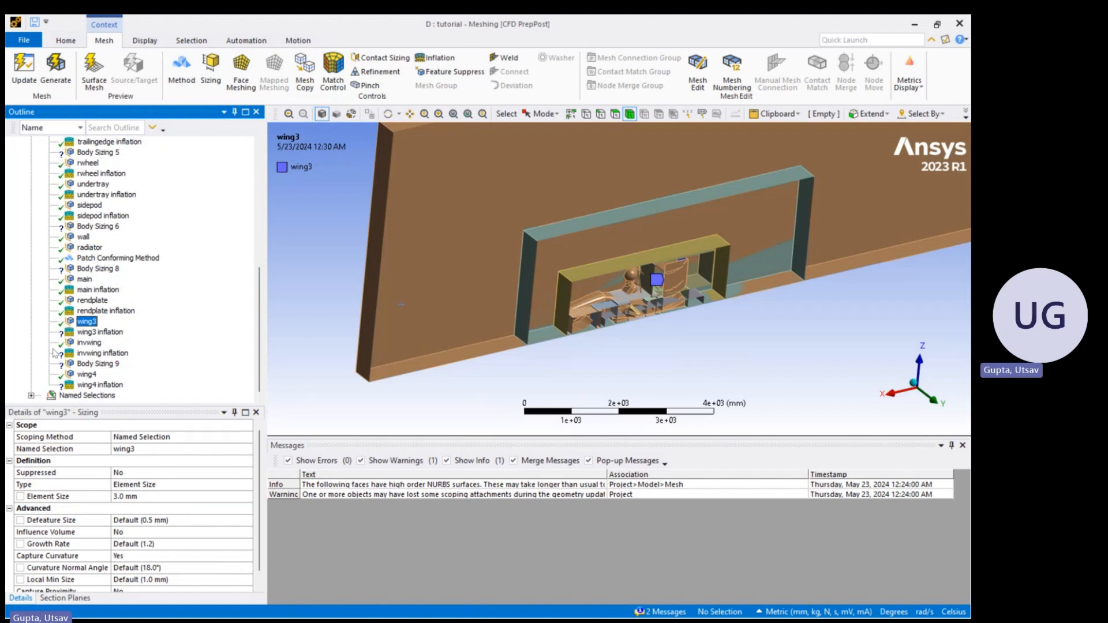
{"action": "left_click", "coordinate": [81, 333]}
{"action": "left_click", "coordinate": [438, 305]}
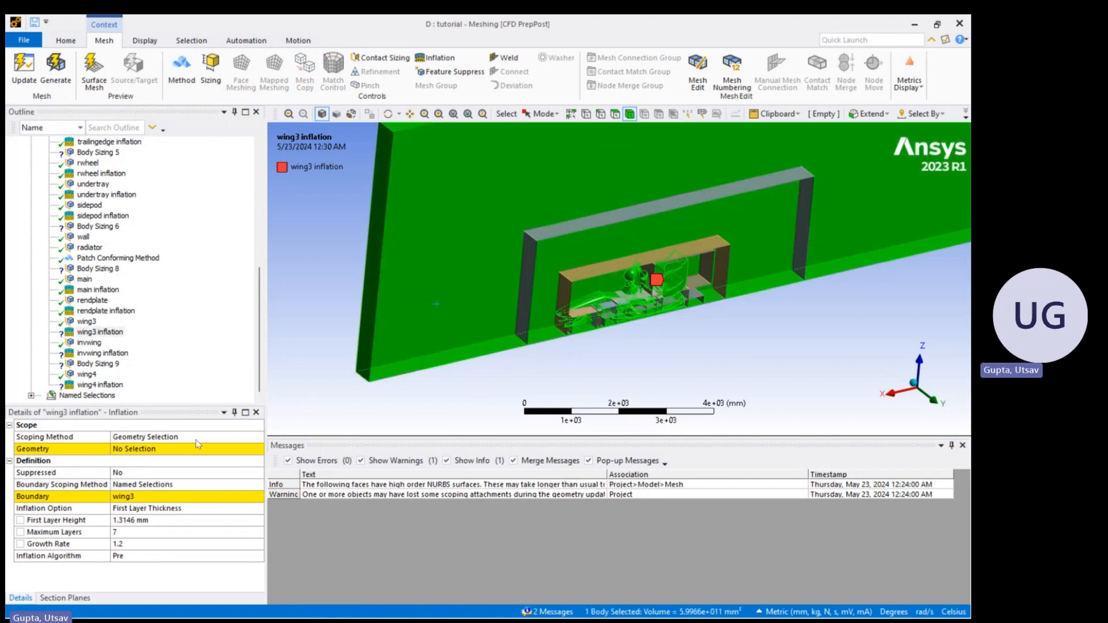
{"action": "left_click", "coordinate": [149, 449]}
{"action": "left_click", "coordinate": [149, 449]}
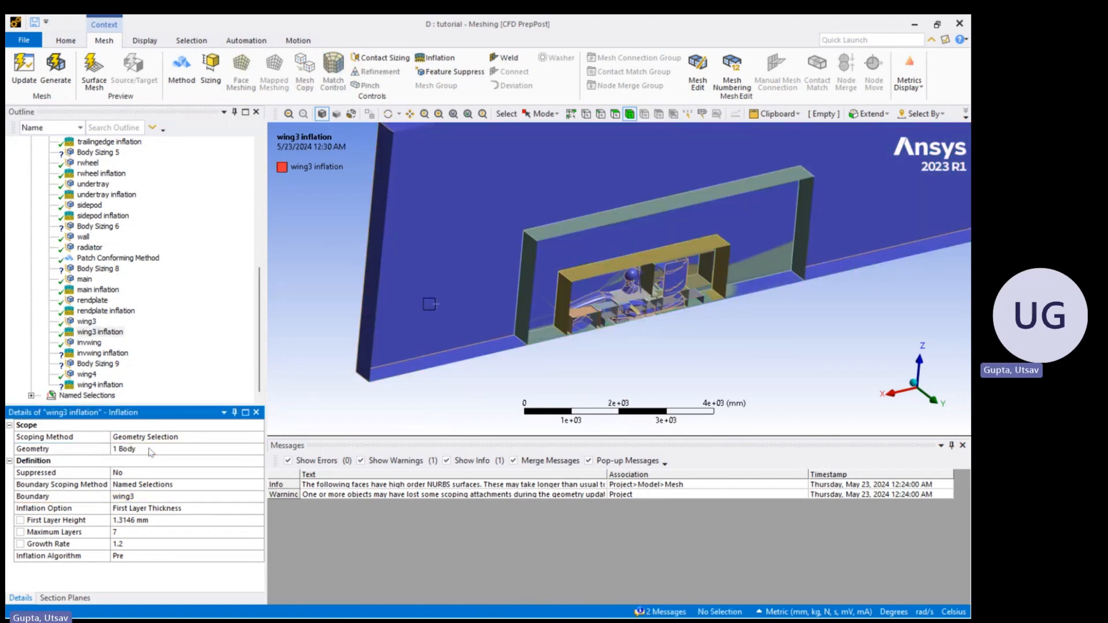
Check the invwing sizing and scope the invwing inflation geometry to the large outer fluid enclosure body
{"action": "left_click", "coordinate": [89, 343]}
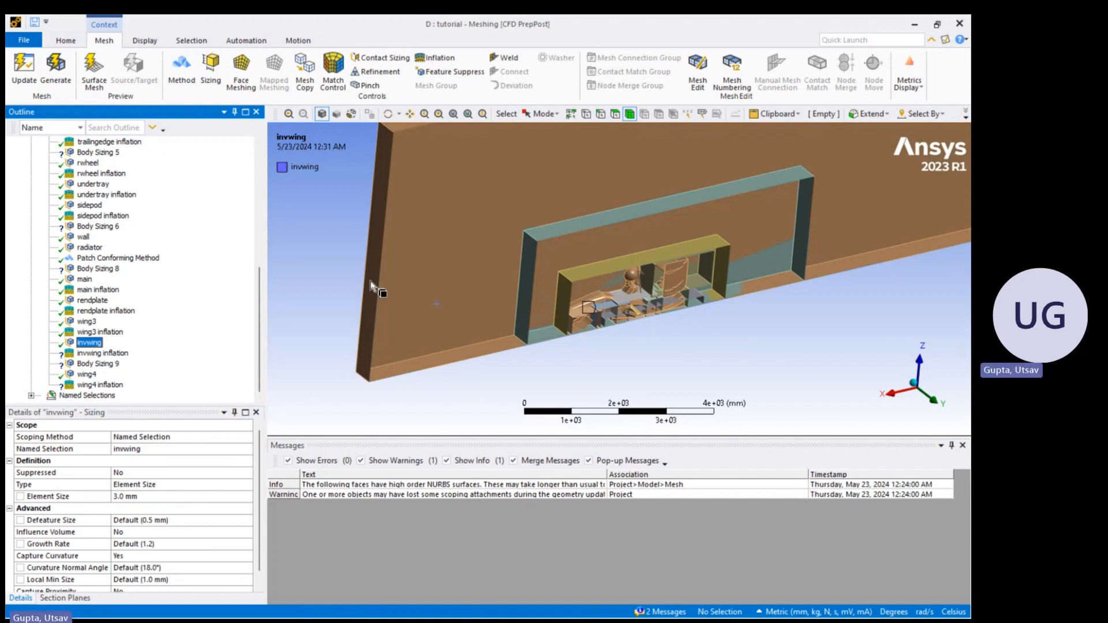
{"action": "left_click", "coordinate": [103, 352]}
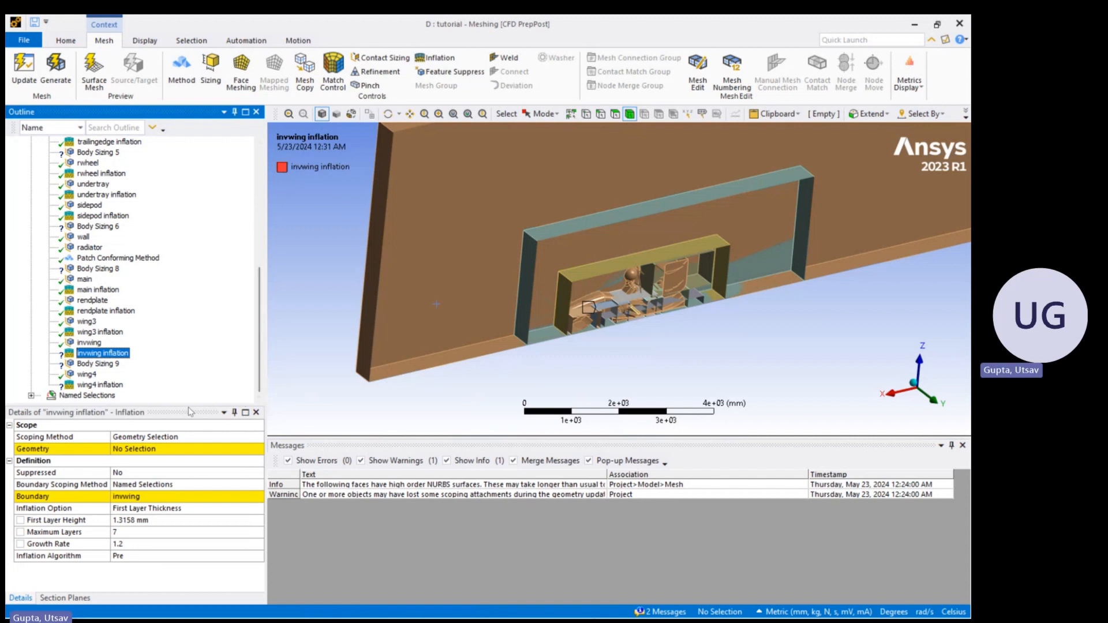
{"action": "left_click", "coordinate": [441, 338]}
{"action": "left_click", "coordinate": [174, 449]}
{"action": "left_click", "coordinate": [149, 449]}
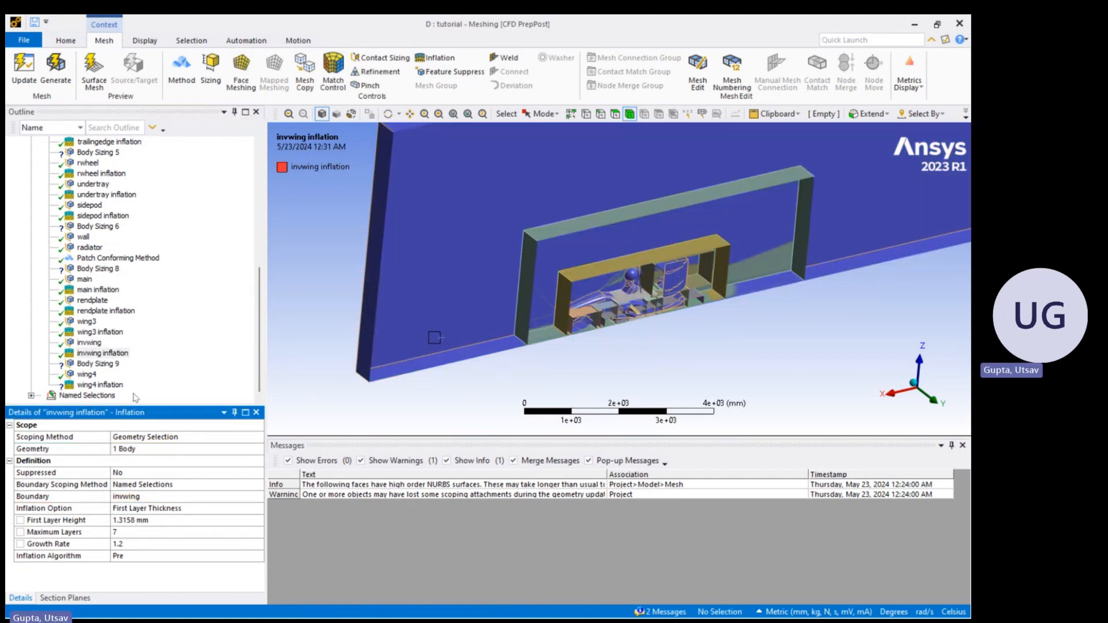
Check the wing4 sizing, scope the wing4 inflation geometry to the large outer fluid enclosure body, and recheck the wing3 controls
{"action": "left_click", "coordinate": [87, 374]}
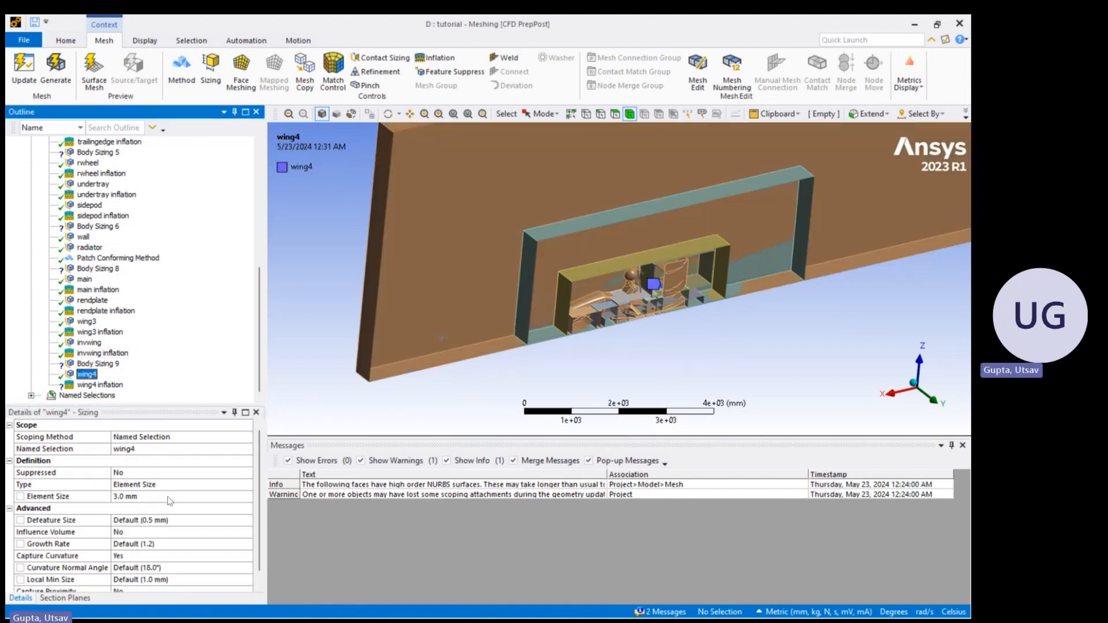
{"action": "left_click", "coordinate": [87, 385]}
{"action": "left_click", "coordinate": [452, 324]}
{"action": "left_click", "coordinate": [151, 449]}
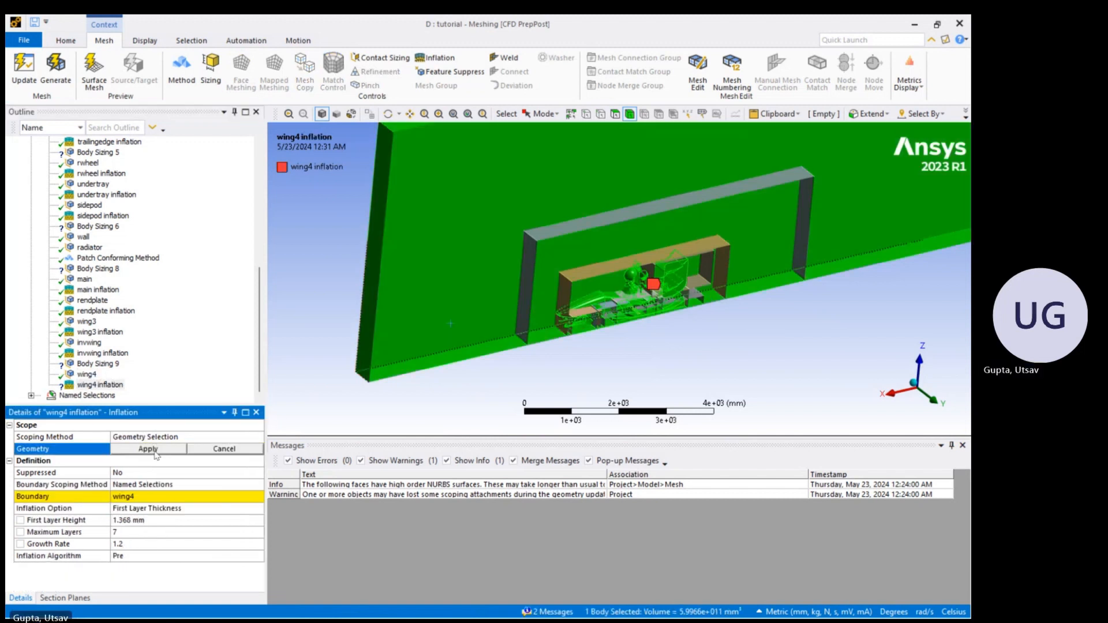
{"action": "left_click", "coordinate": [151, 449]}
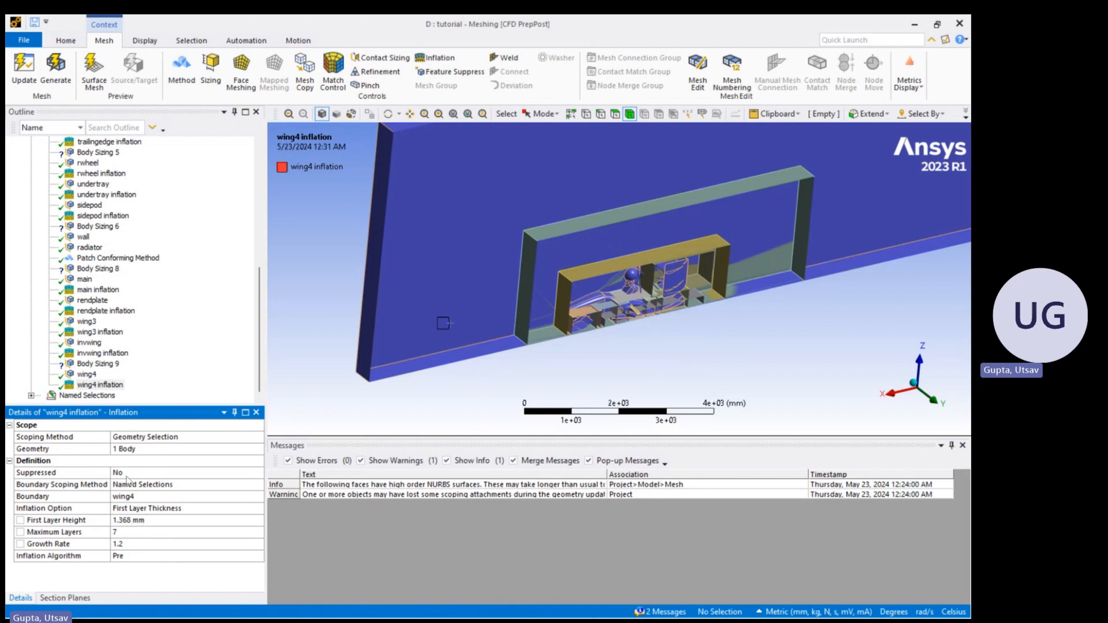
{"action": "left_click", "coordinate": [88, 322]}
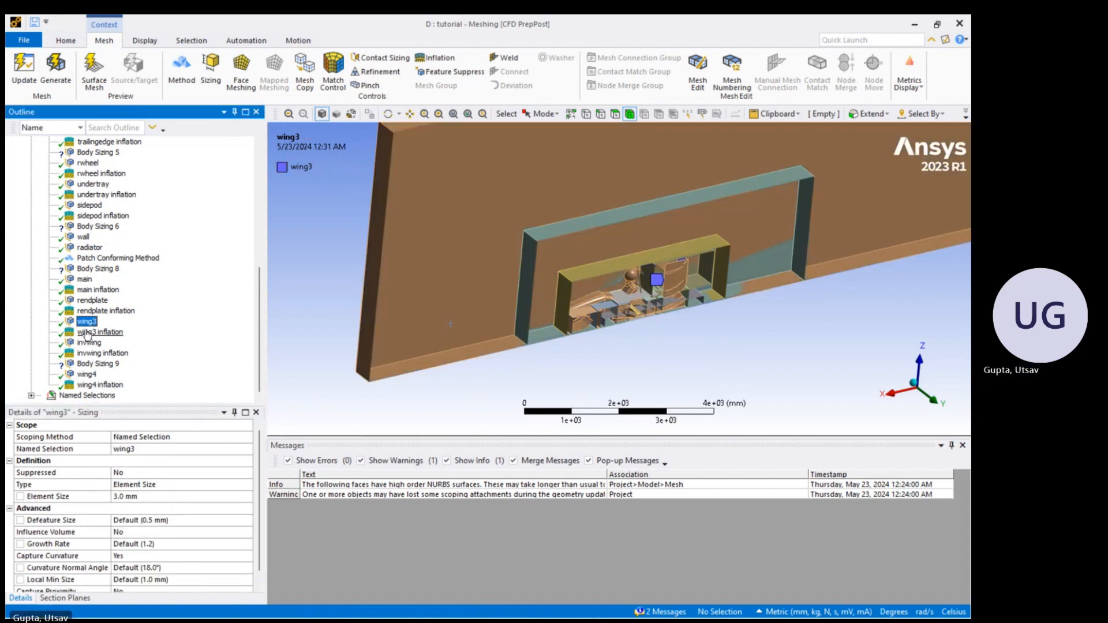
{"action": "left_click", "coordinate": [87, 332]}
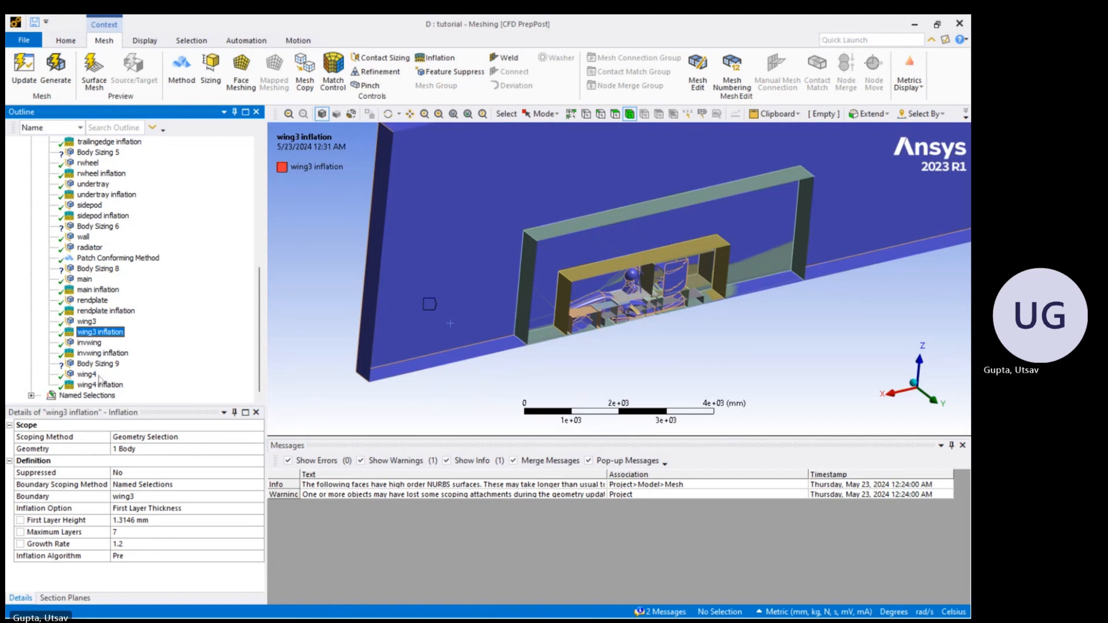
Scope the geometry of the first Body Sizing control to the large outer fluid enclosure body and check its Body of Influence type
{"action": "scroll", "coordinate": [98, 374], "scroll_direction": "up", "scroll_amount": 4}
{"action": "scroll", "coordinate": [99, 370], "scroll_direction": "up", "scroll_amount": 4}
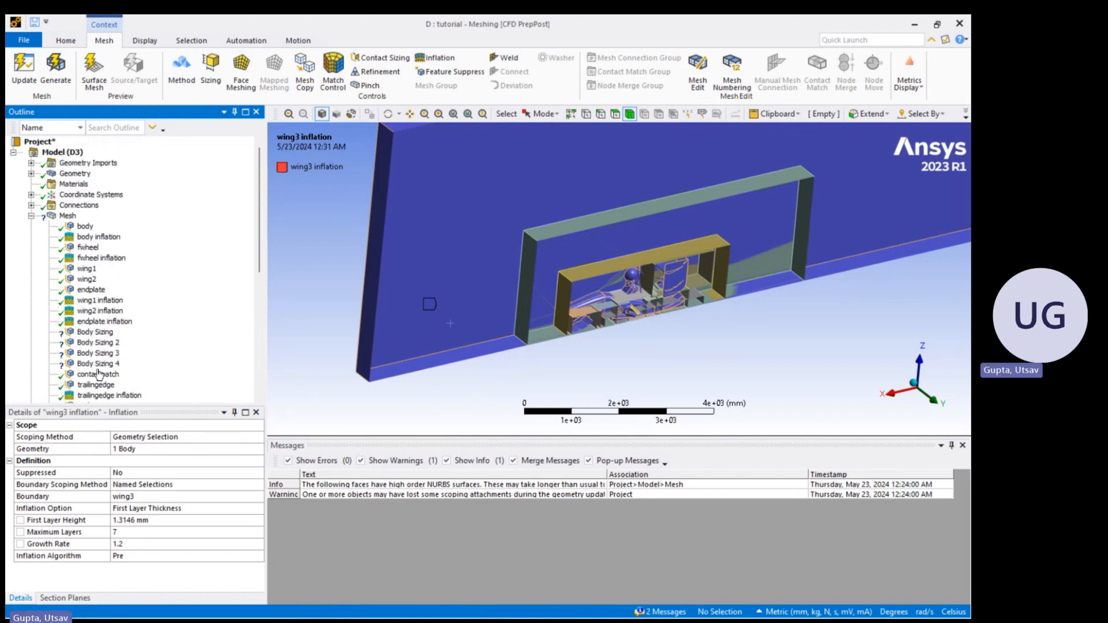
{"action": "left_click", "coordinate": [105, 335]}
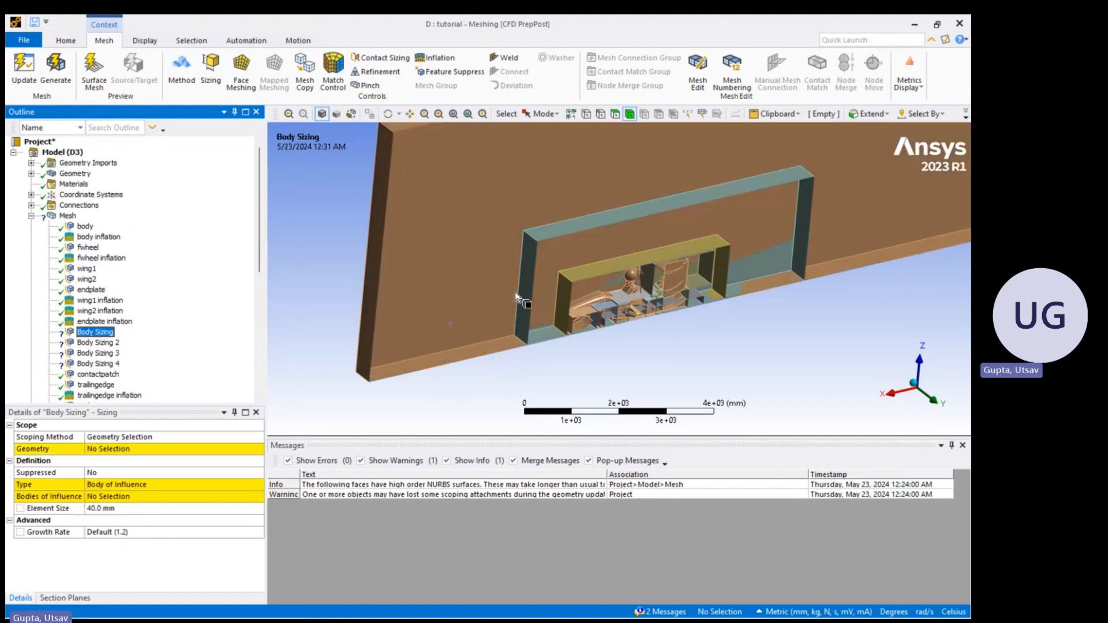
{"action": "scroll", "coordinate": [515, 292], "scroll_direction": "up", "scroll_amount": 2}
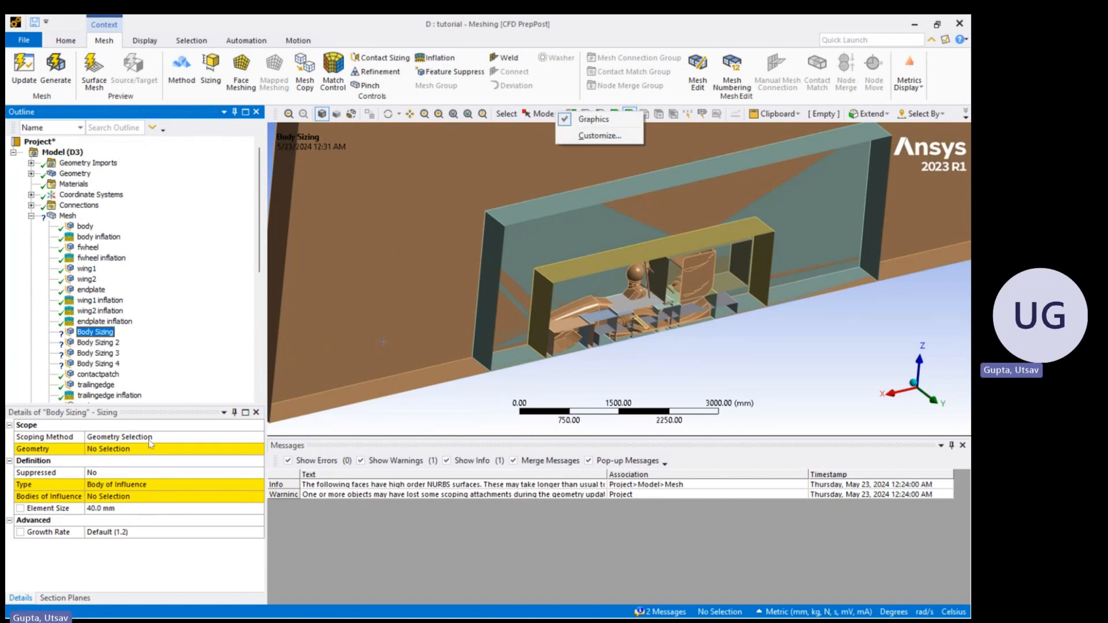
{"action": "left_click", "coordinate": [477, 400]}
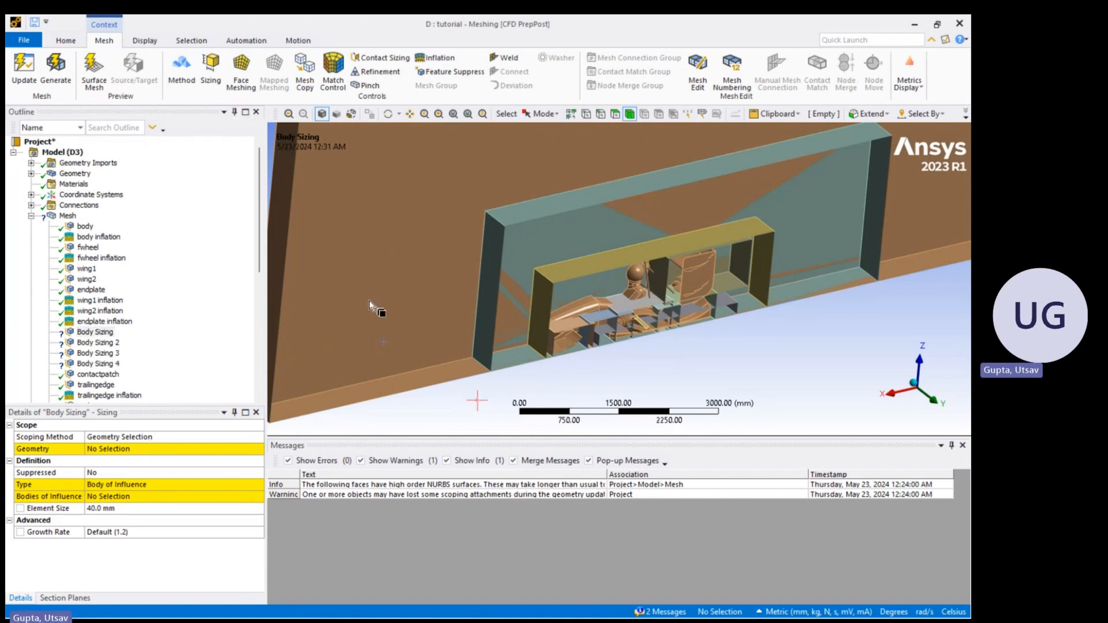
{"action": "scroll", "coordinate": [378, 309], "scroll_direction": "down", "scroll_amount": 2}
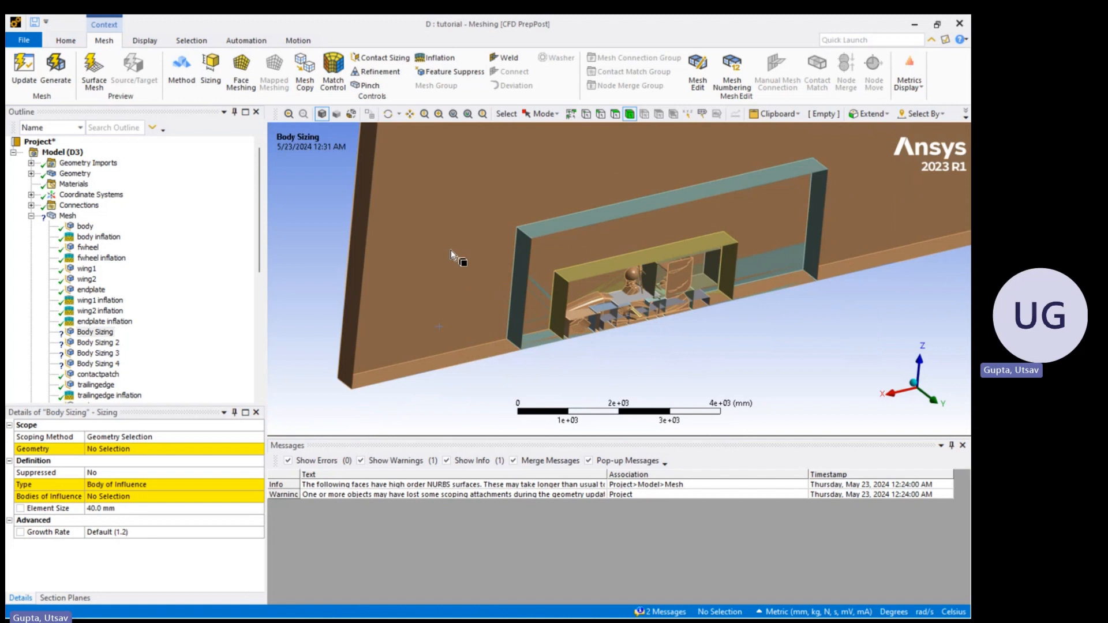
{"action": "left_click", "coordinate": [451, 258]}
{"action": "left_click", "coordinate": [145, 449]}
{"action": "left_click", "coordinate": [103, 449]}
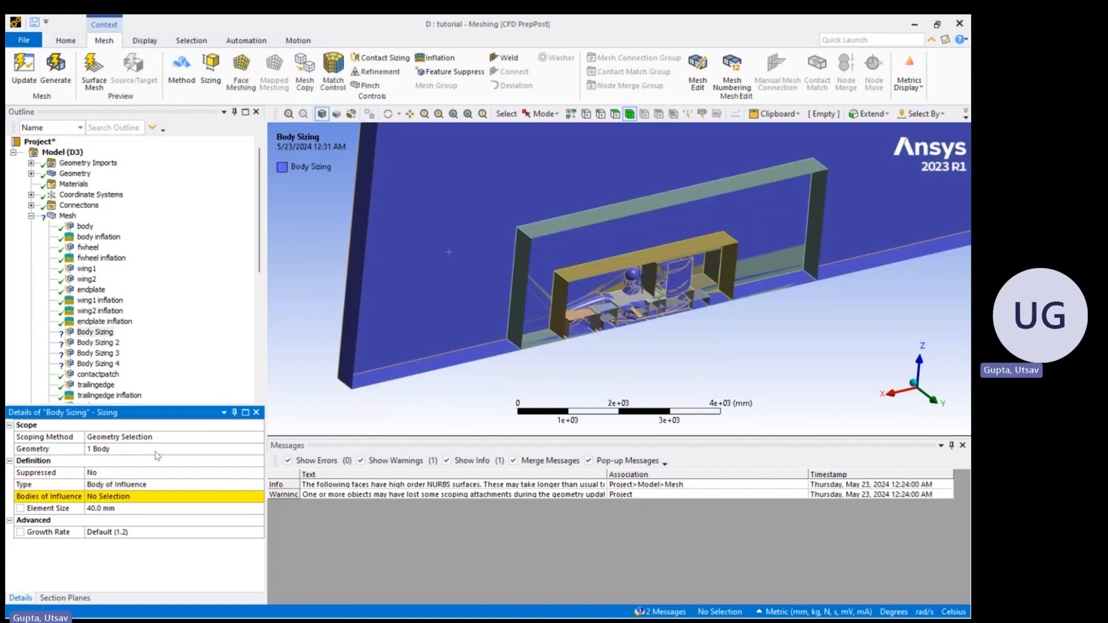
{"action": "left_click", "coordinate": [145, 485]}
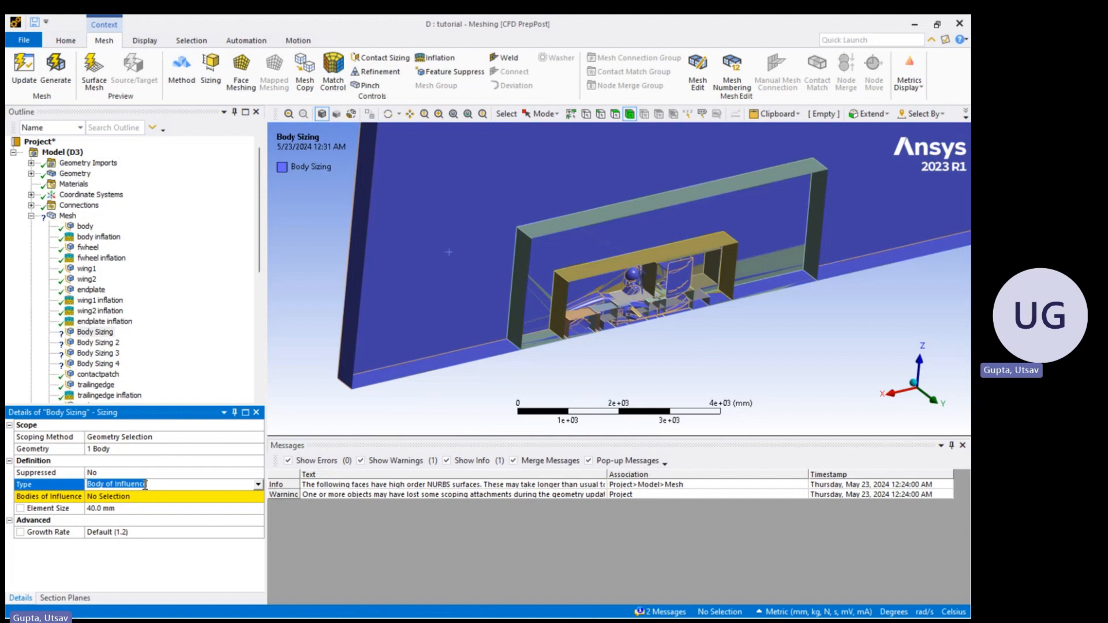
Keep the first Body Sizing as Body of Influence and assign the larger refinement box around the car as its body of influence
{"action": "left_click", "coordinate": [258, 485]}
{"action": "left_click", "coordinate": [154, 519]}
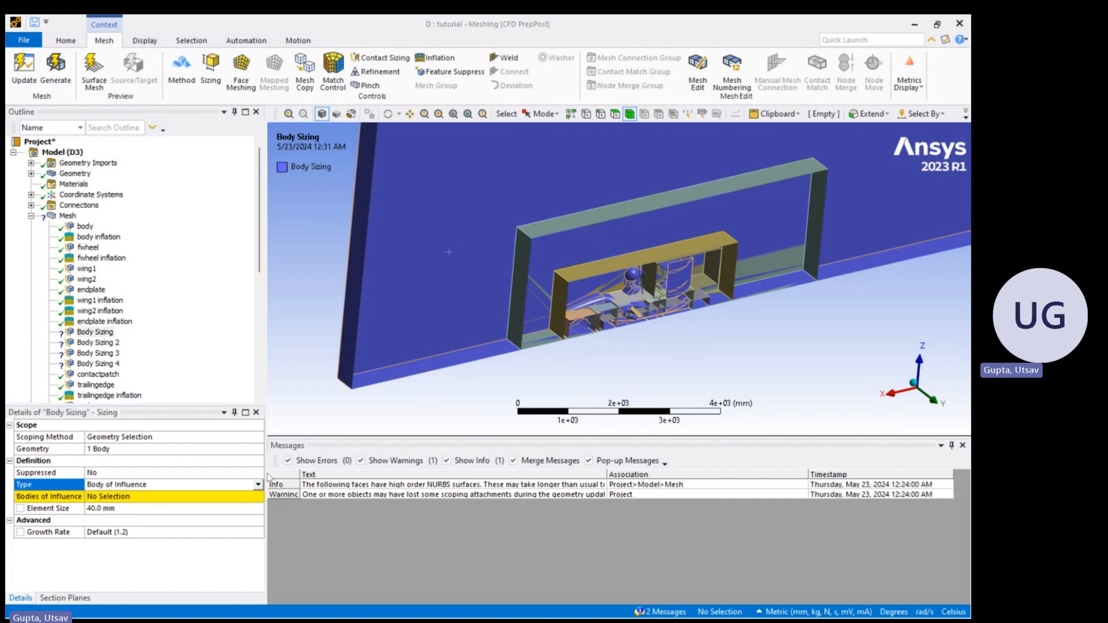
{"action": "left_click", "coordinate": [131, 494]}
{"action": "left_click", "coordinate": [523, 282]}
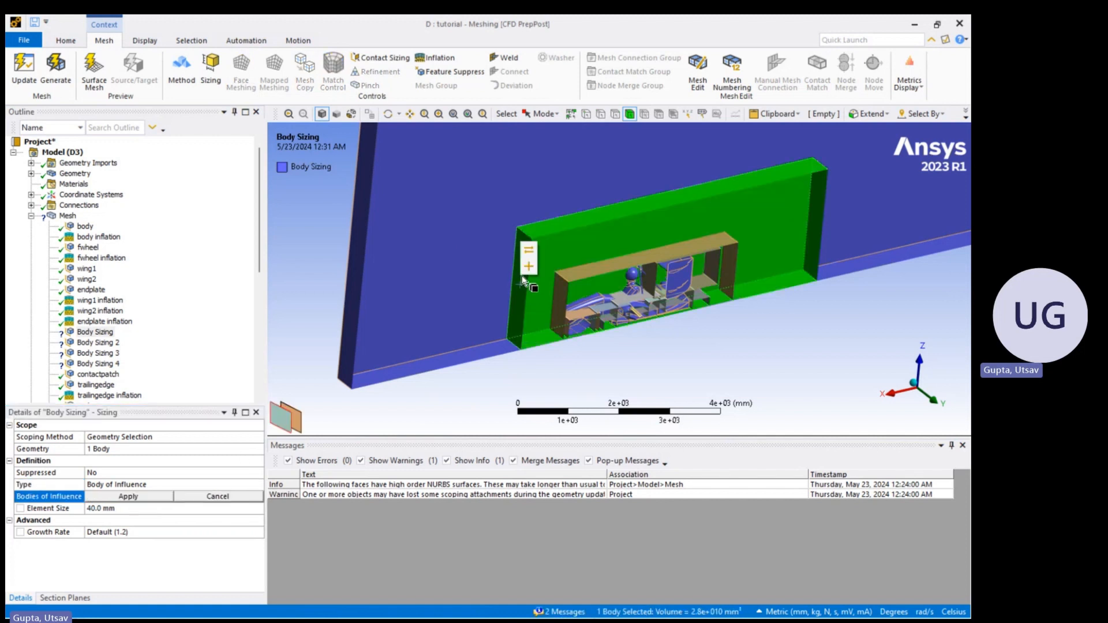
{"action": "left_click", "coordinate": [128, 496]}
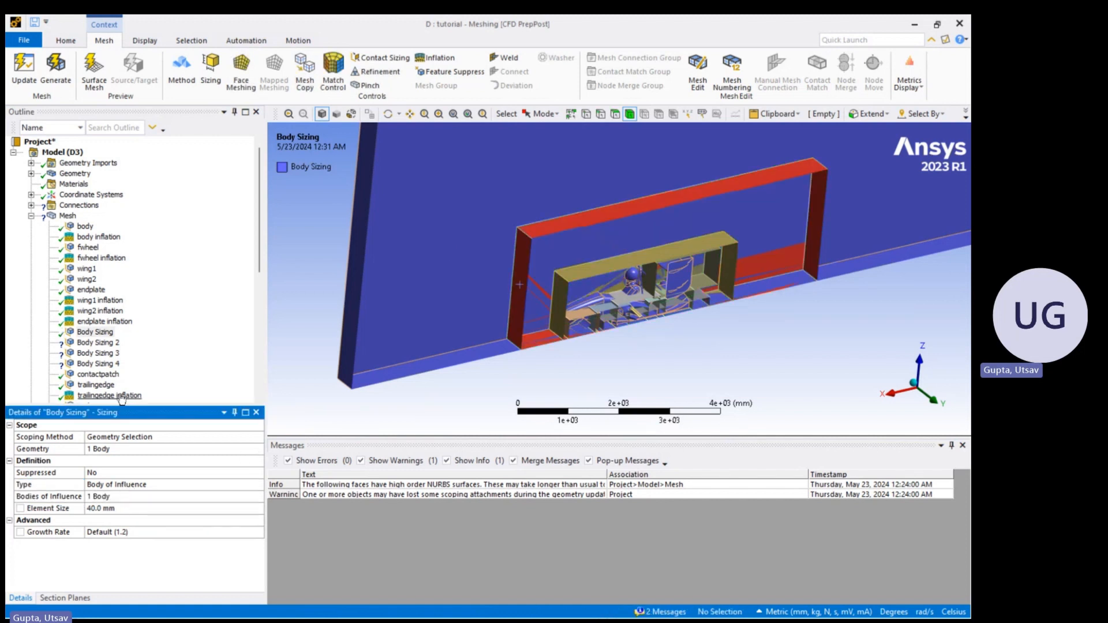
Scope Body Sizing 2 to the large outer fluid enclosure and assign the smaller box enclosing the car as its body of influence
{"action": "left_click", "coordinate": [103, 344]}
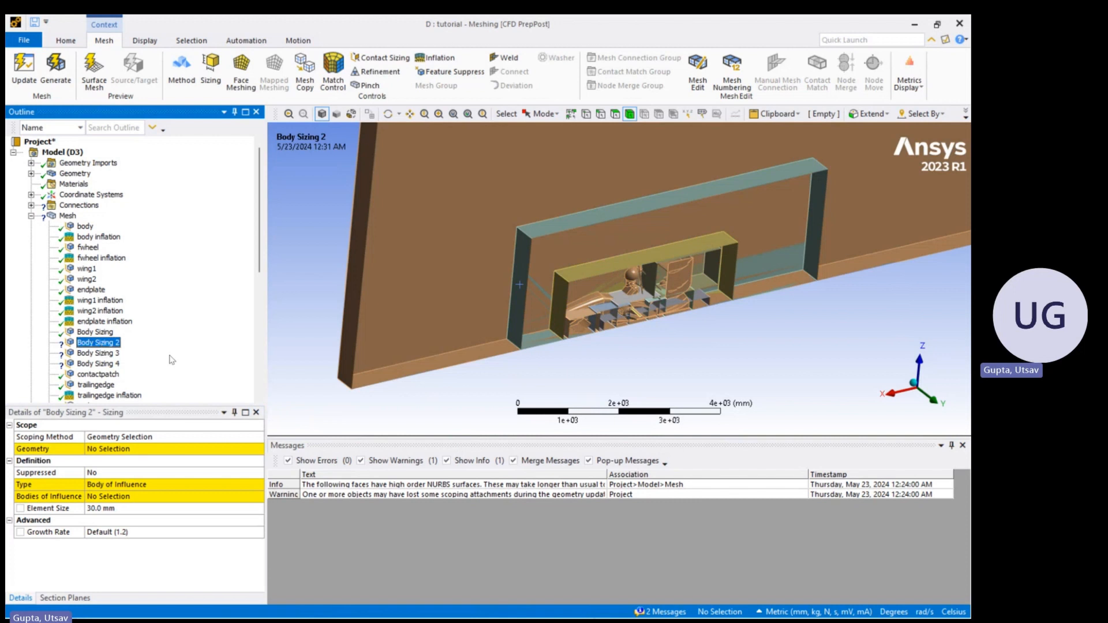
{"action": "left_click", "coordinate": [446, 314]}
{"action": "left_click", "coordinate": [124, 452]}
{"action": "left_click", "coordinate": [118, 449]}
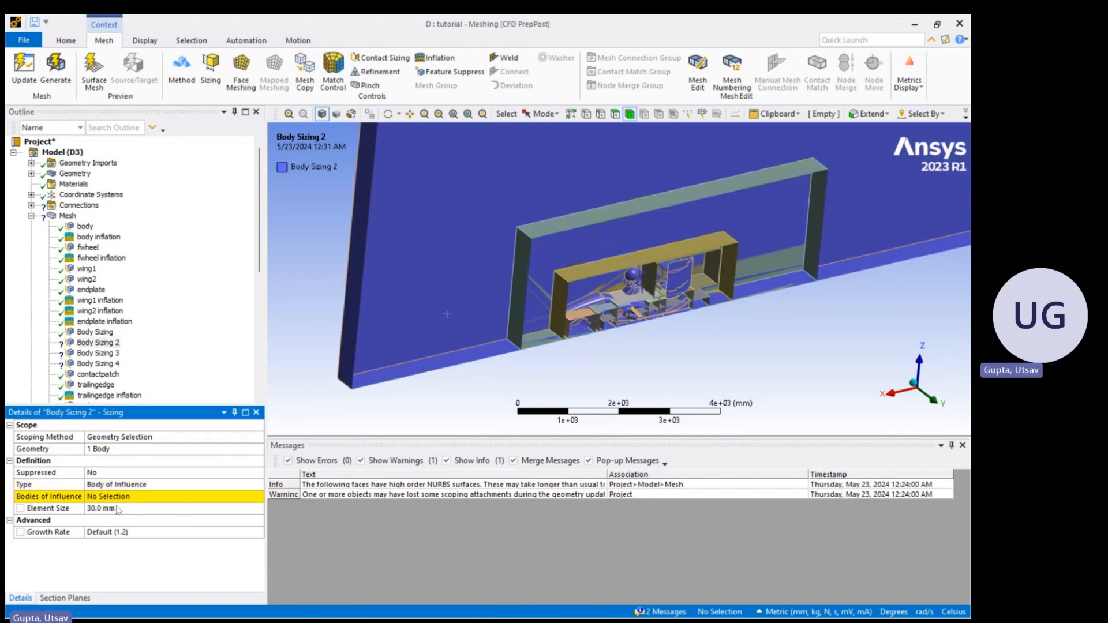
{"action": "left_click", "coordinate": [564, 285]}
{"action": "left_click", "coordinate": [134, 498]}
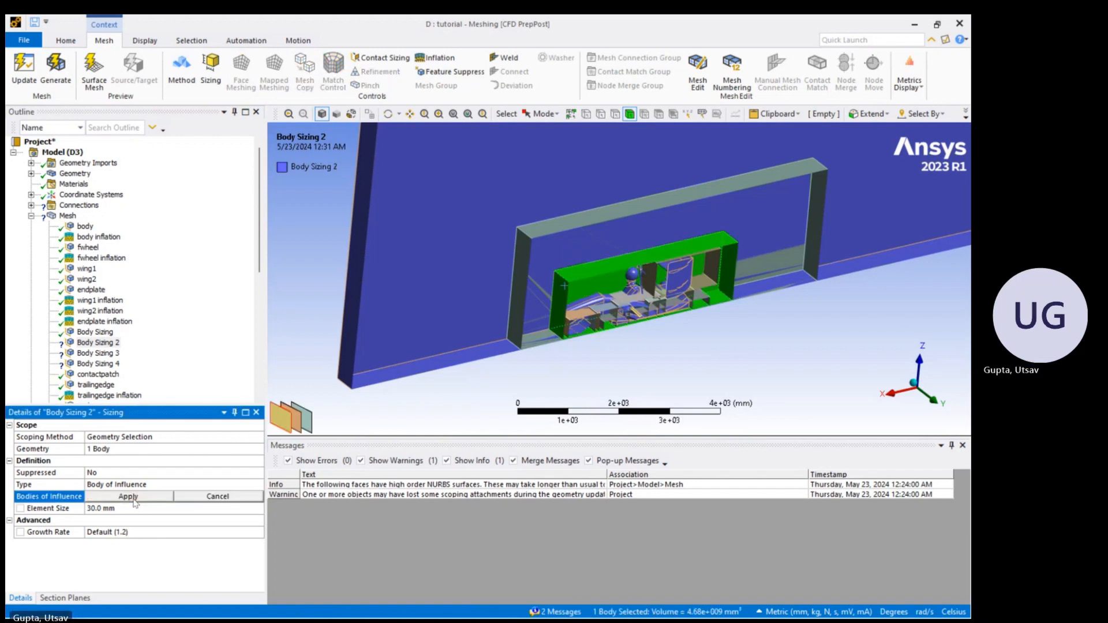
{"action": "left_click", "coordinate": [133, 499]}
Scope the geometry of Body Sizing 3 to the large outer fluid enclosure body
{"action": "left_click", "coordinate": [97, 353]}
{"action": "left_click", "coordinate": [369, 288]}
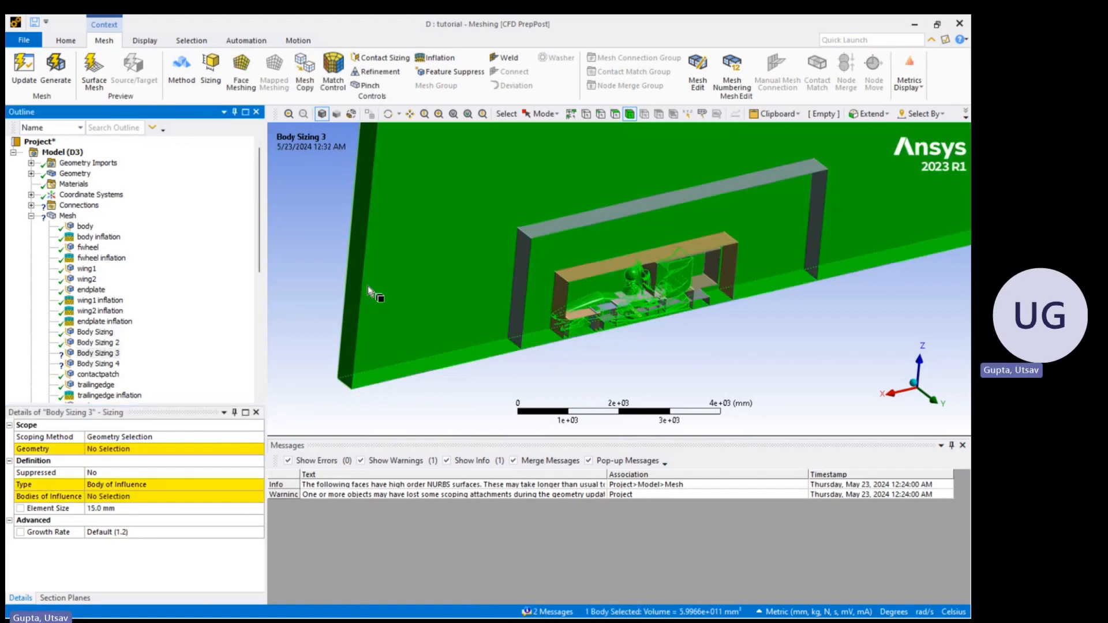
{"action": "left_click", "coordinate": [134, 449]}
{"action": "left_click", "coordinate": [133, 450]}
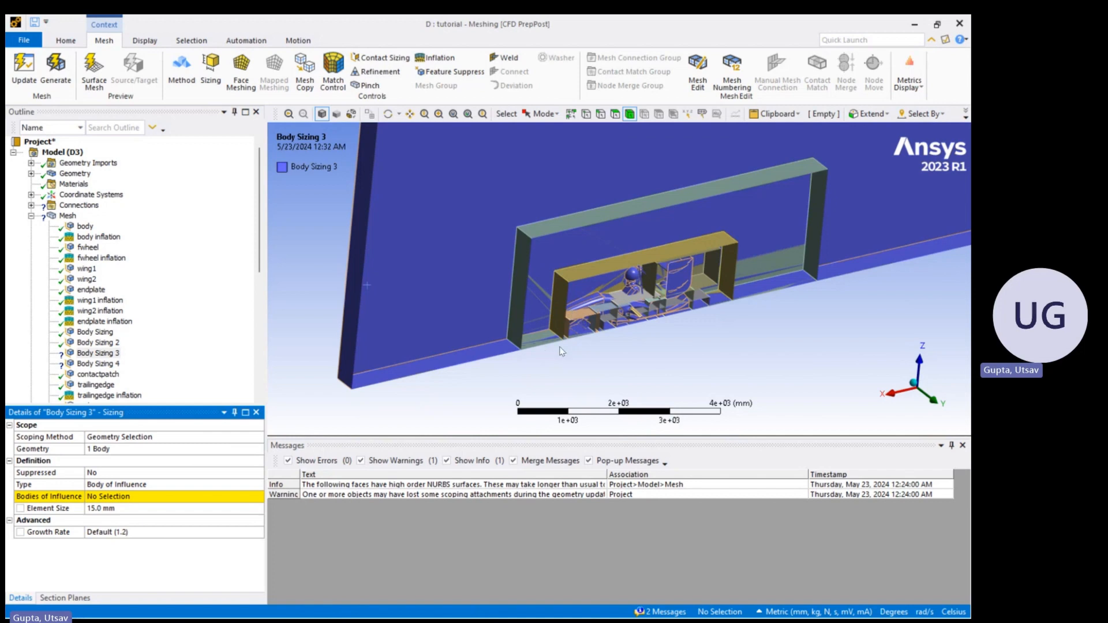
Check the Body Sizing 4 settings, and assign the long low box along the car's underside as Body Sizing 3's body of influence
{"action": "scroll", "coordinate": [635, 317], "scroll_direction": "up", "scroll_amount": 5}
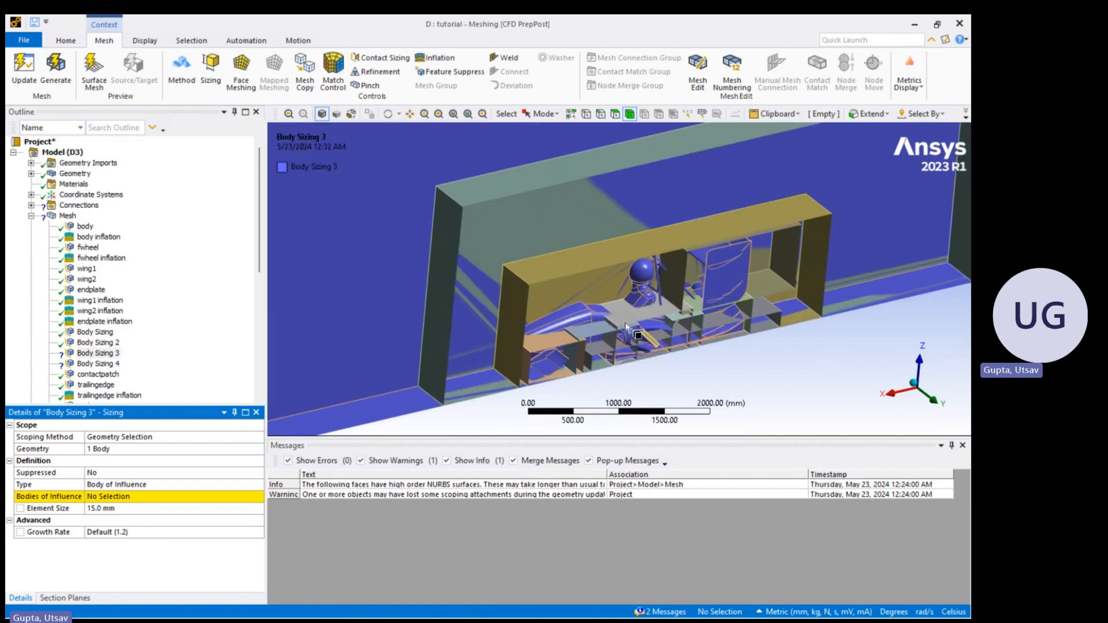
{"action": "middle_click_drag", "start_coordinate": [625, 322], "coordinate": [618, 309]}
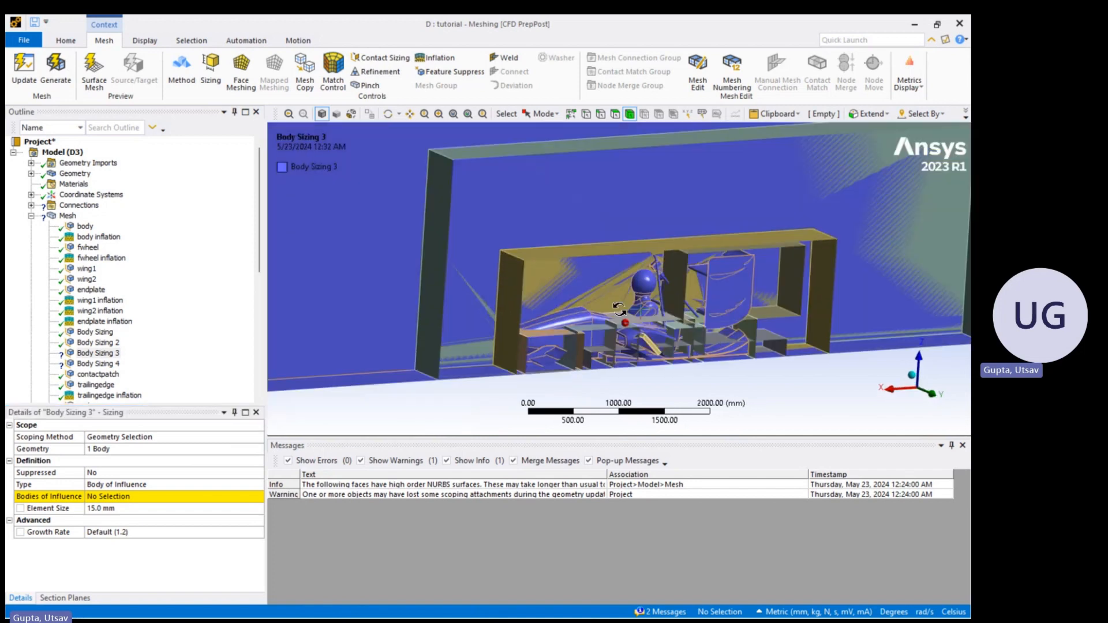
{"action": "left_click", "coordinate": [98, 363]}
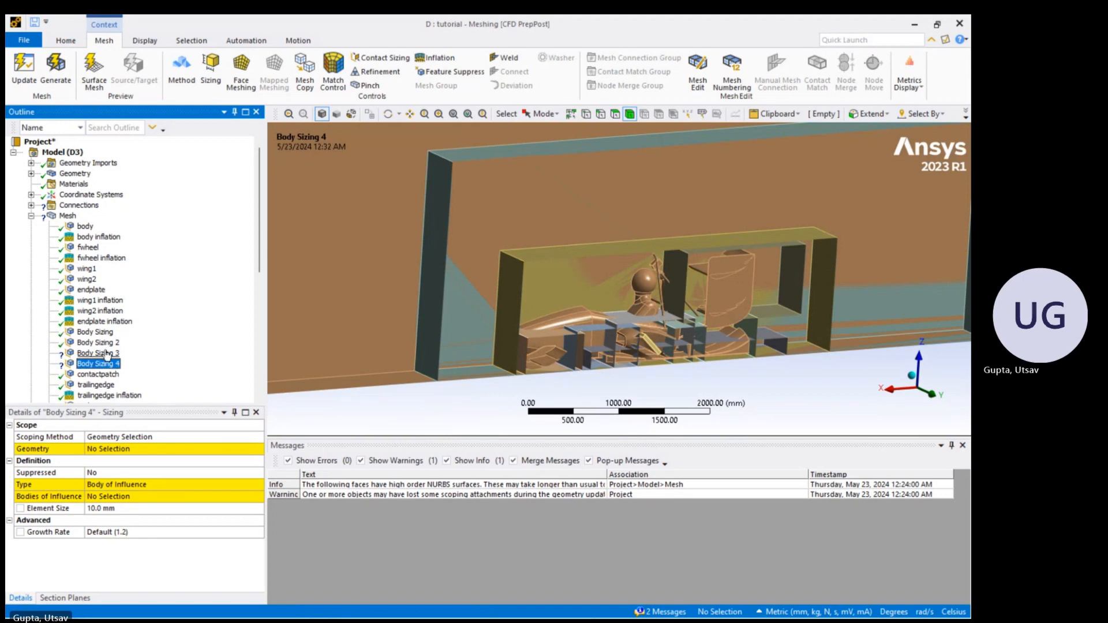
{"action": "left_click", "coordinate": [98, 353]}
{"action": "scroll", "coordinate": [652, 352], "scroll_direction": "up", "scroll_amount": 4}
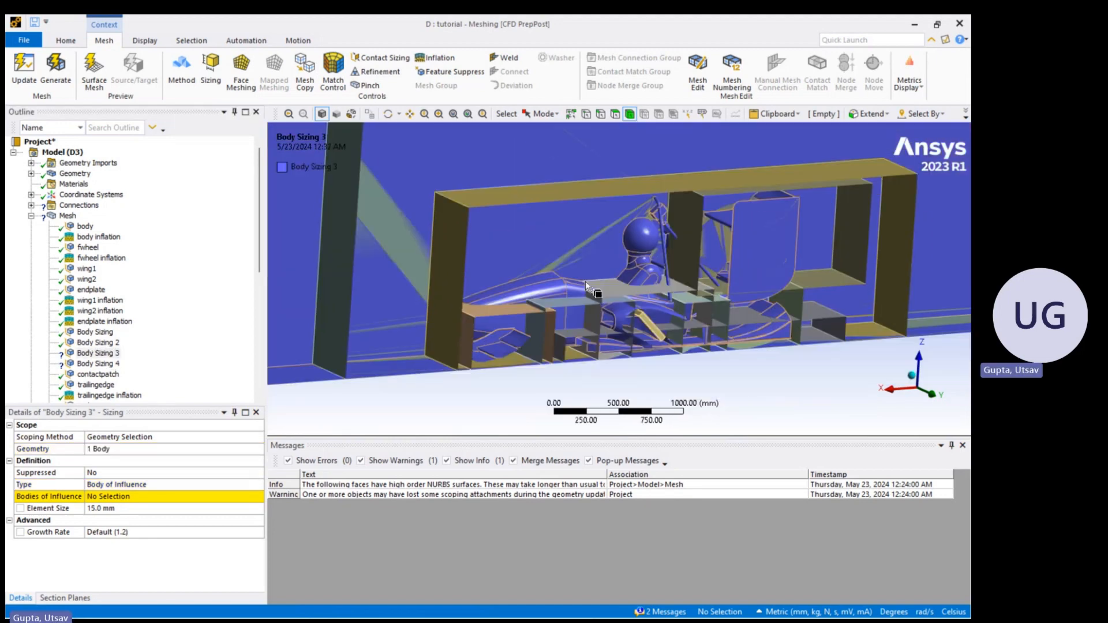
{"action": "scroll", "coordinate": [586, 286], "scroll_direction": "up", "scroll_amount": 3}
{"action": "left_click", "coordinate": [552, 359]}
{"action": "left_click", "coordinate": [142, 496]}
{"action": "left_click", "coordinate": [142, 496]}
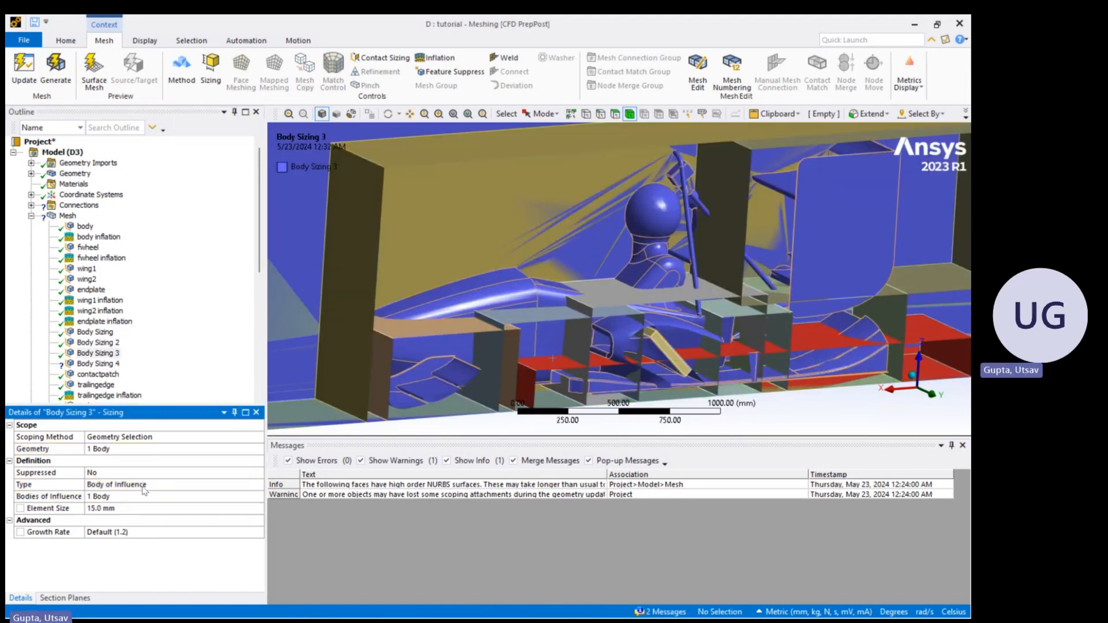
Scope the geometry of Body Sizing 4 to the large outer fluid enclosure body
{"action": "left_click", "coordinate": [98, 364]}
{"action": "scroll", "coordinate": [614, 287], "scroll_direction": "down", "scroll_amount": 1}
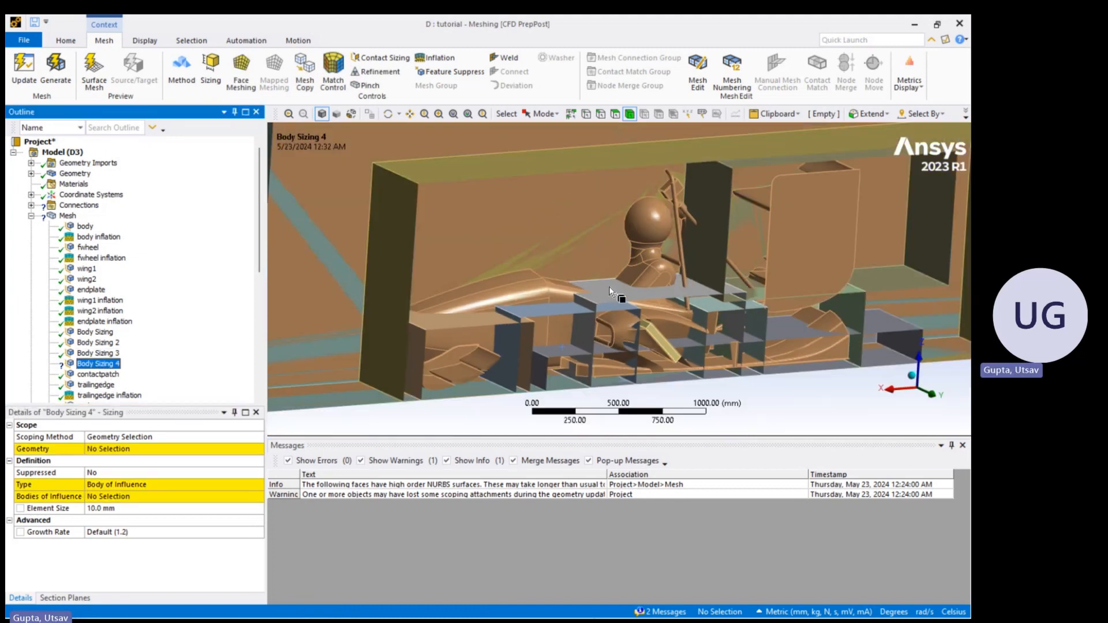
{"action": "scroll", "coordinate": [609, 288], "scroll_direction": "down", "scroll_amount": 1}
{"action": "middle_click_drag", "start_coordinate": [610, 287], "coordinate": [612, 271], "text": "ctrl"}
{"action": "scroll", "coordinate": [417, 283], "scroll_direction": "up", "scroll_amount": 2}
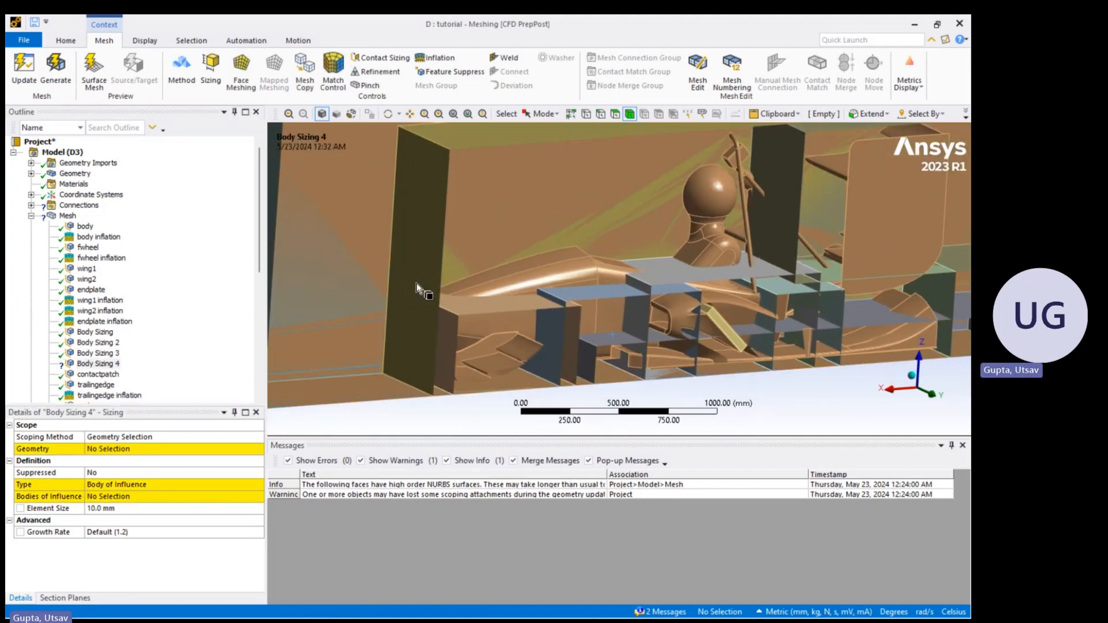
{"action": "scroll", "coordinate": [417, 283], "scroll_direction": "down", "scroll_amount": 3}
{"action": "left_click", "coordinate": [417, 283]}
{"action": "left_click", "coordinate": [142, 449]}
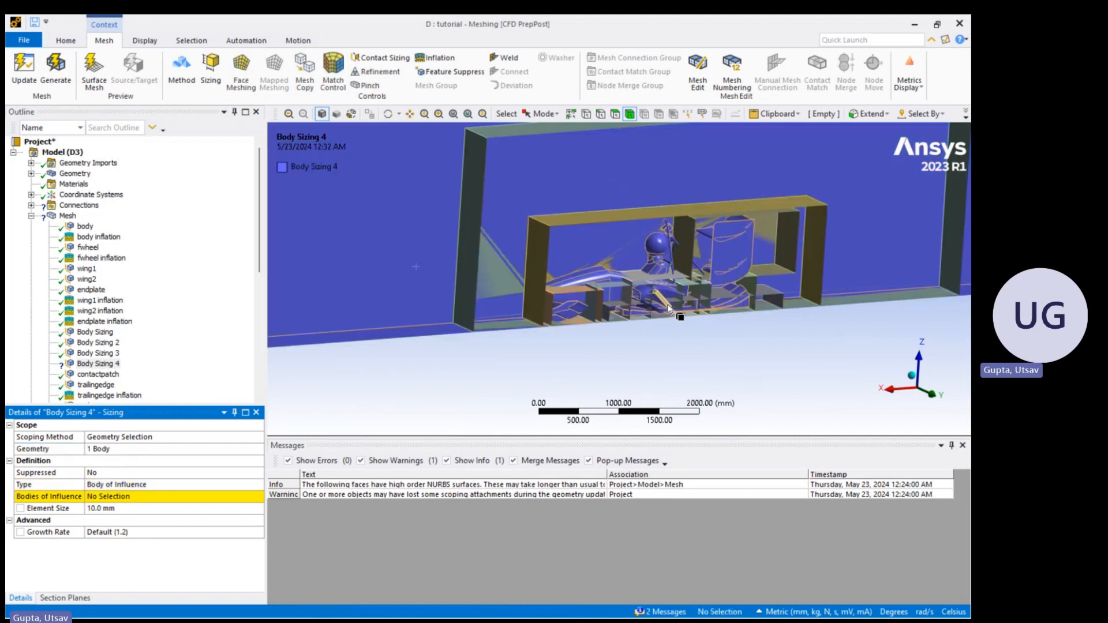
Assign the front-end box and the adjacent box just behind it as the two bodies of influence of Body Sizing 4
{"action": "scroll", "coordinate": [636, 268], "scroll_direction": "up", "scroll_amount": 2}
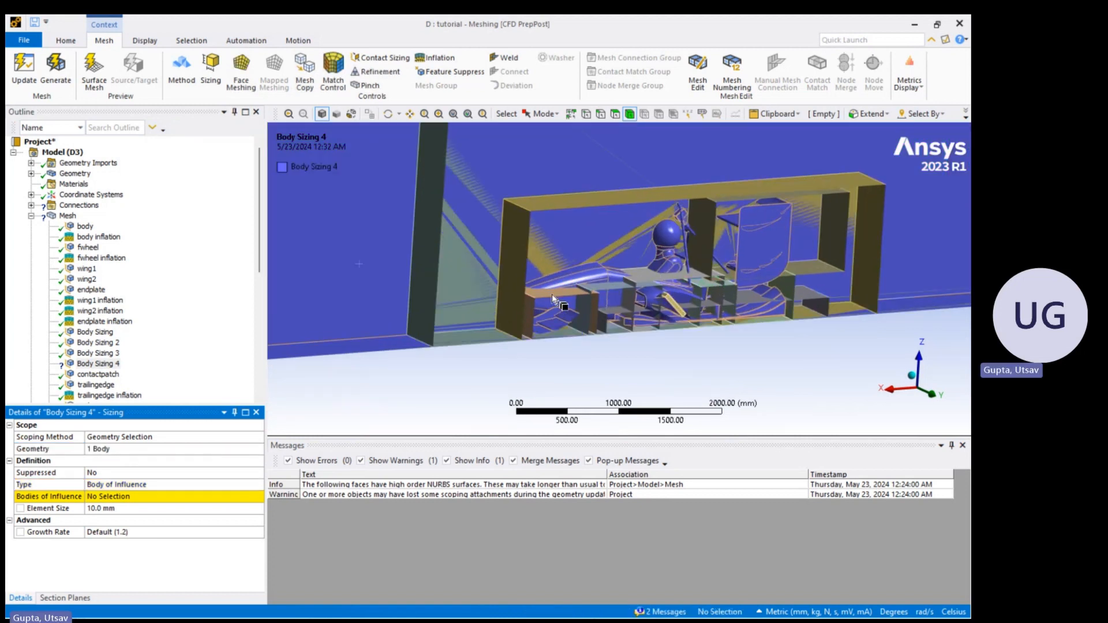
{"action": "left_click", "coordinate": [552, 293]}
{"action": "left_click", "coordinate": [603, 297], "text": "ctrl"}
{"action": "left_click", "coordinate": [182, 494]}
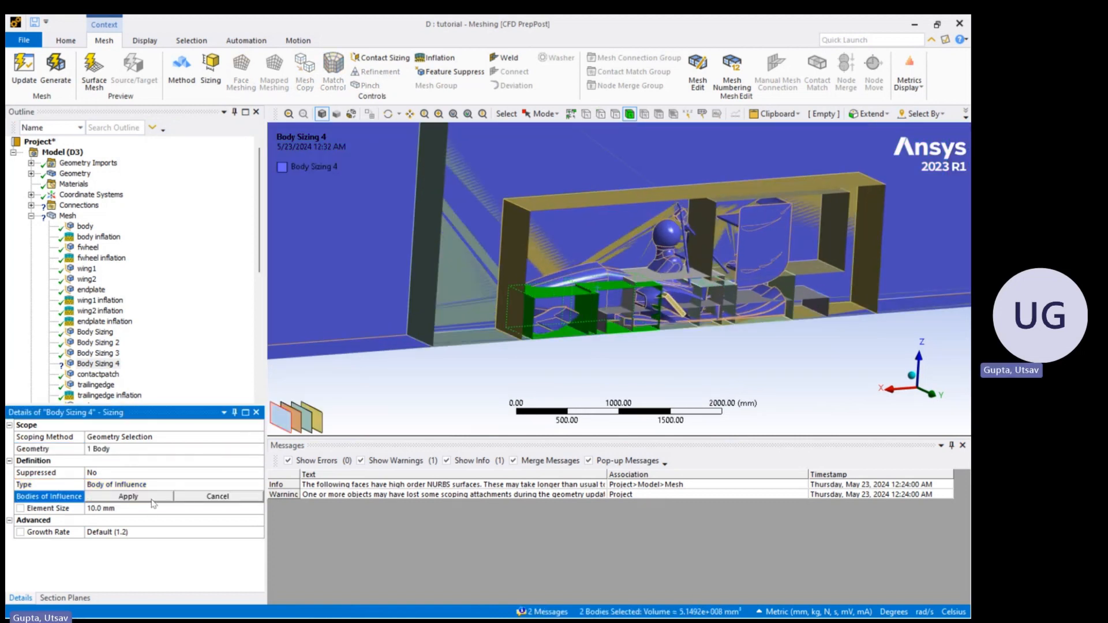
{"action": "left_click", "coordinate": [104, 496]}
Scope Body Sizing 5 to the large outer fluid enclosure and assign the low box beneath the rear wing as its body of influence
{"action": "scroll", "coordinate": [99, 380], "scroll_direction": "down", "scroll_amount": 4}
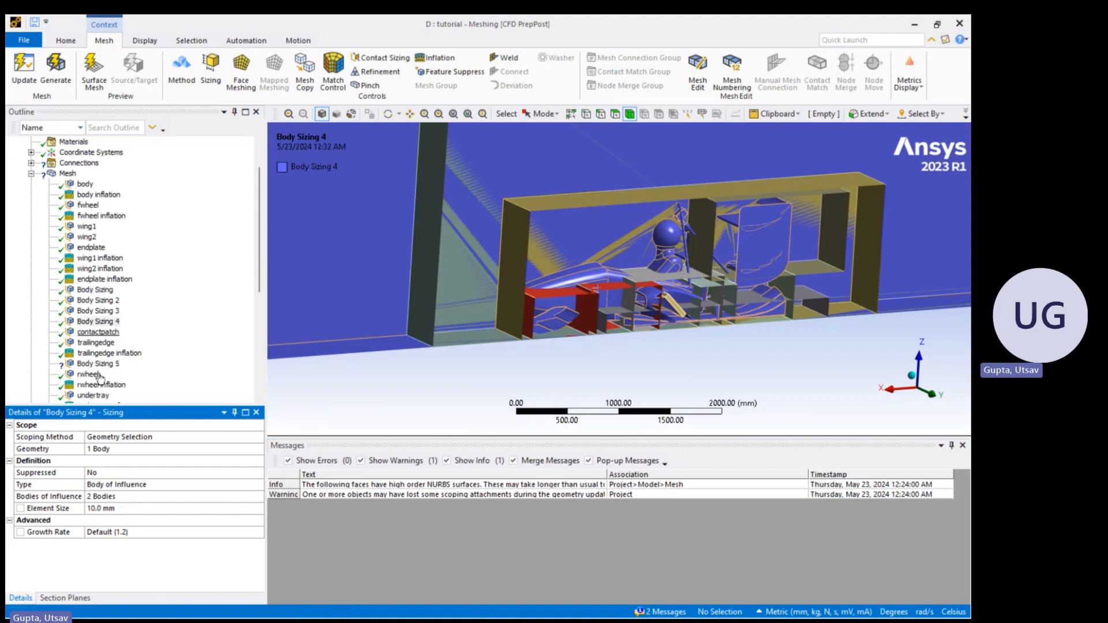
{"action": "left_click", "coordinate": [96, 280]}
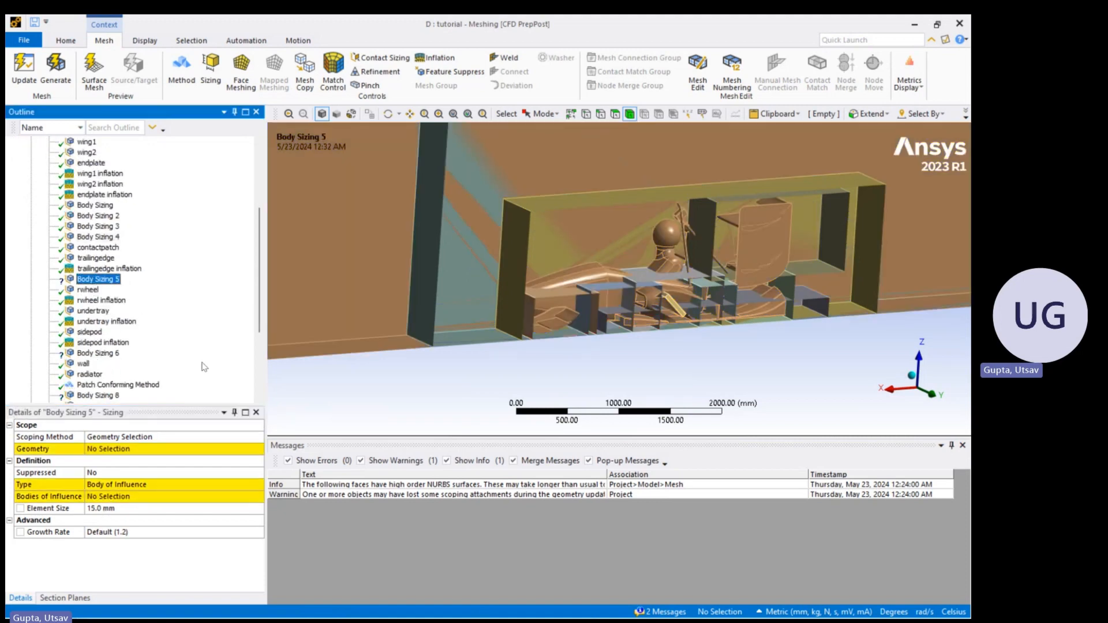
{"action": "left_click", "coordinate": [349, 271]}
{"action": "left_click", "coordinate": [130, 451]}
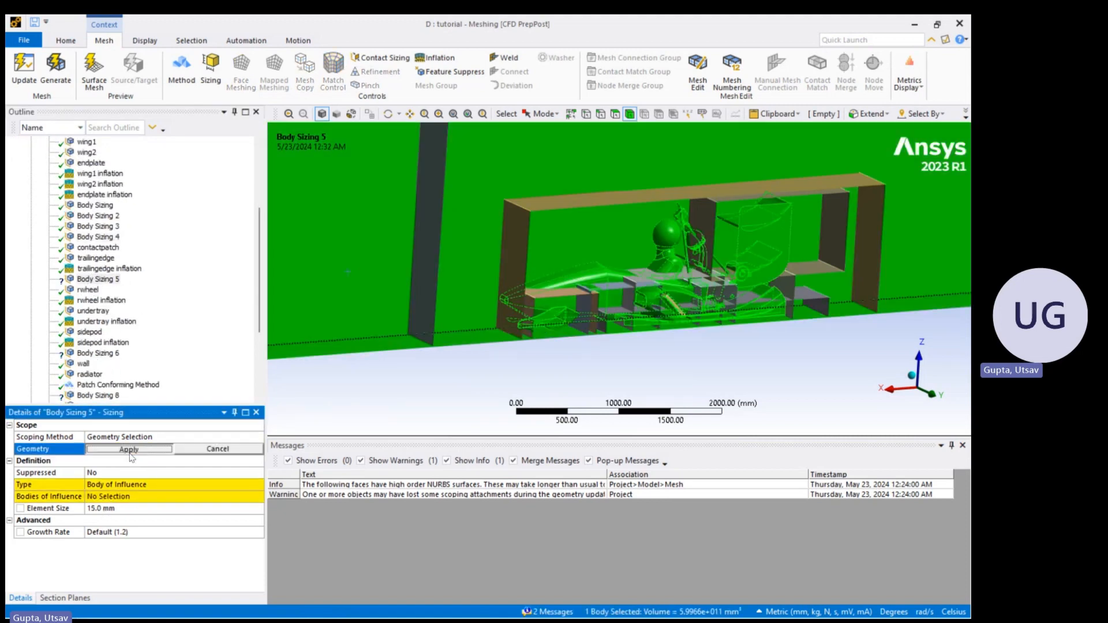
{"action": "left_click", "coordinate": [101, 449]}
{"action": "mouse_move", "coordinate": [671, 271]}
{"action": "middle_mouse_down"}
{"action": "mouse_move", "coordinate": [621, 270]}
{"action": "mouse_move", "coordinate": [658, 267]}
{"action": "middle_mouse_up"}
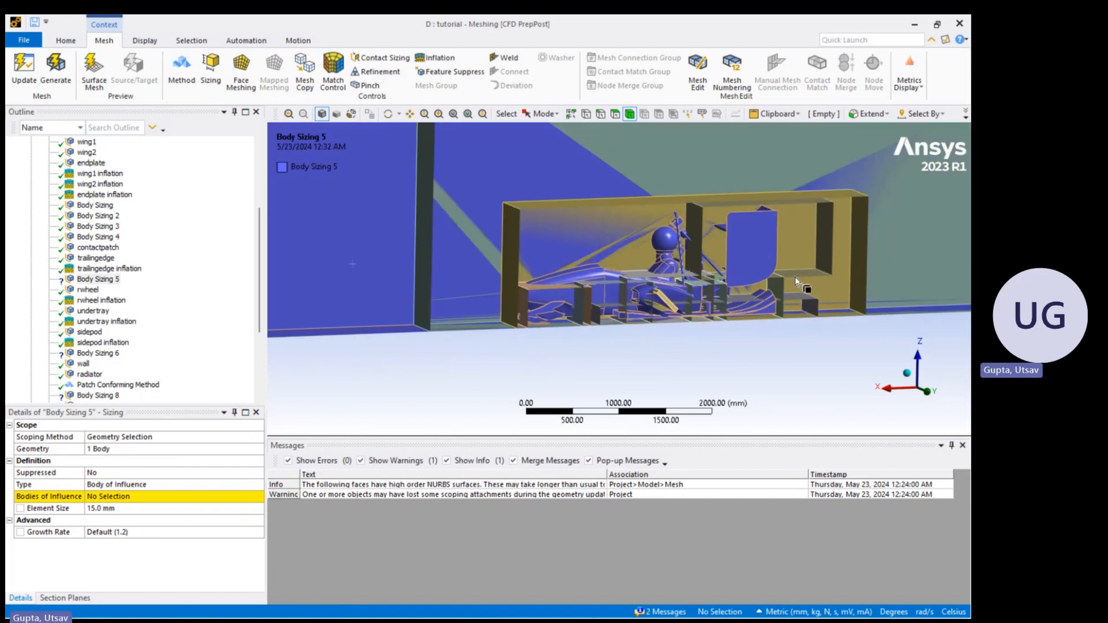
{"action": "scroll", "coordinate": [795, 276], "scroll_direction": "up", "scroll_amount": 2}
{"action": "left_click", "coordinate": [815, 291]}
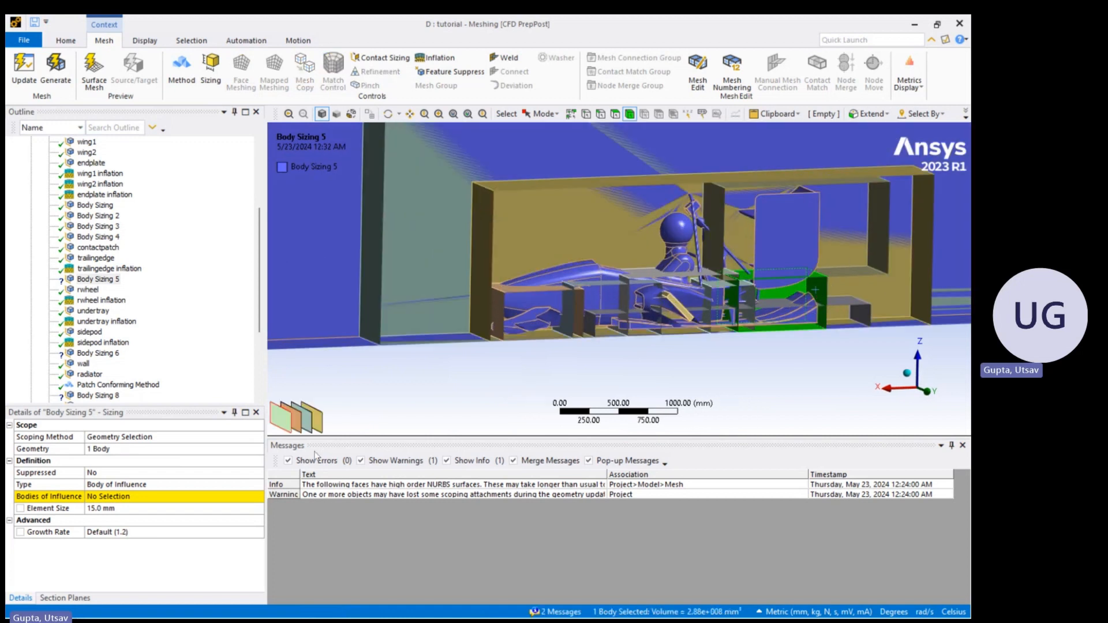
{"action": "left_click", "coordinate": [134, 500]}
{"action": "left_click", "coordinate": [134, 498]}
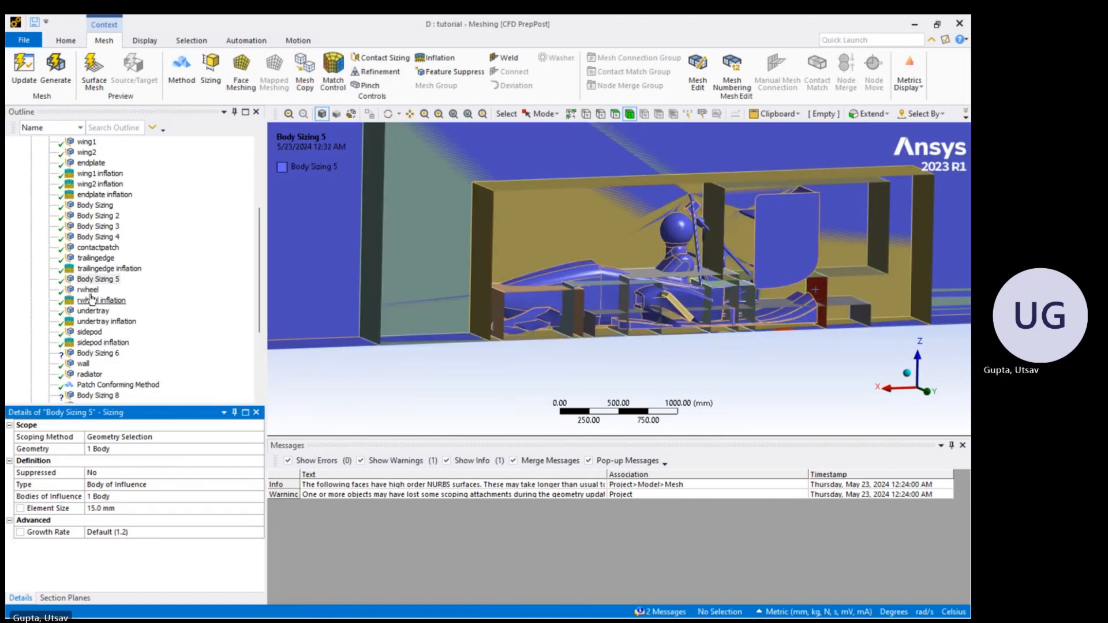
Scope Body Sizing 6 to the large outer fluid enclosure and assign the box around the car's midsection as its body of influence
{"action": "left_click", "coordinate": [106, 353]}
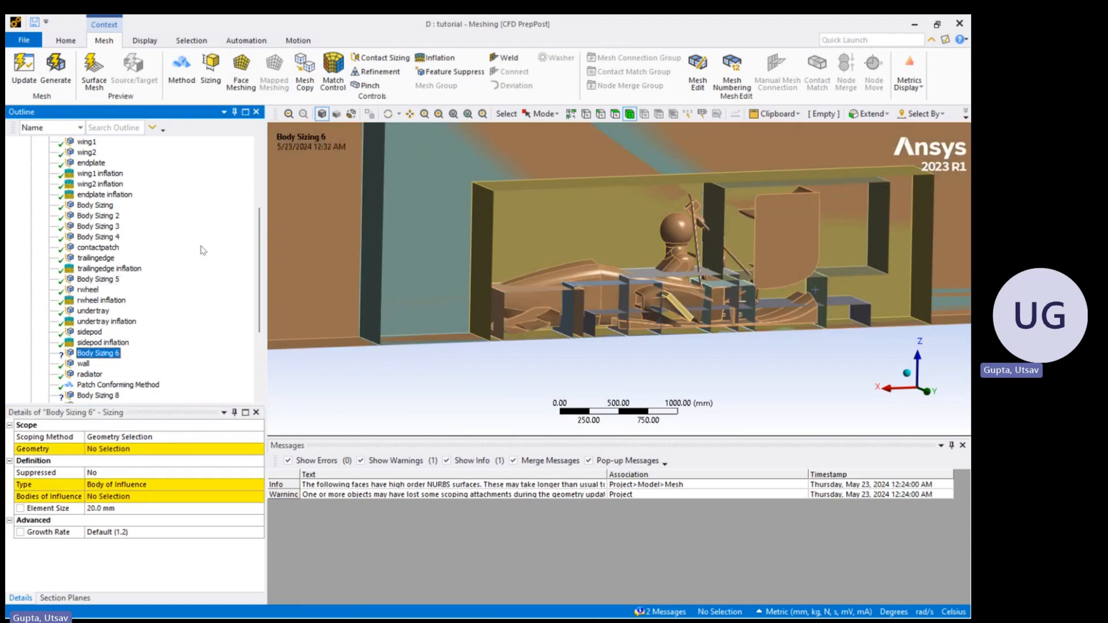
{"action": "left_click", "coordinate": [304, 258]}
{"action": "left_click", "coordinate": [133, 449]}
{"action": "left_click", "coordinate": [132, 448]}
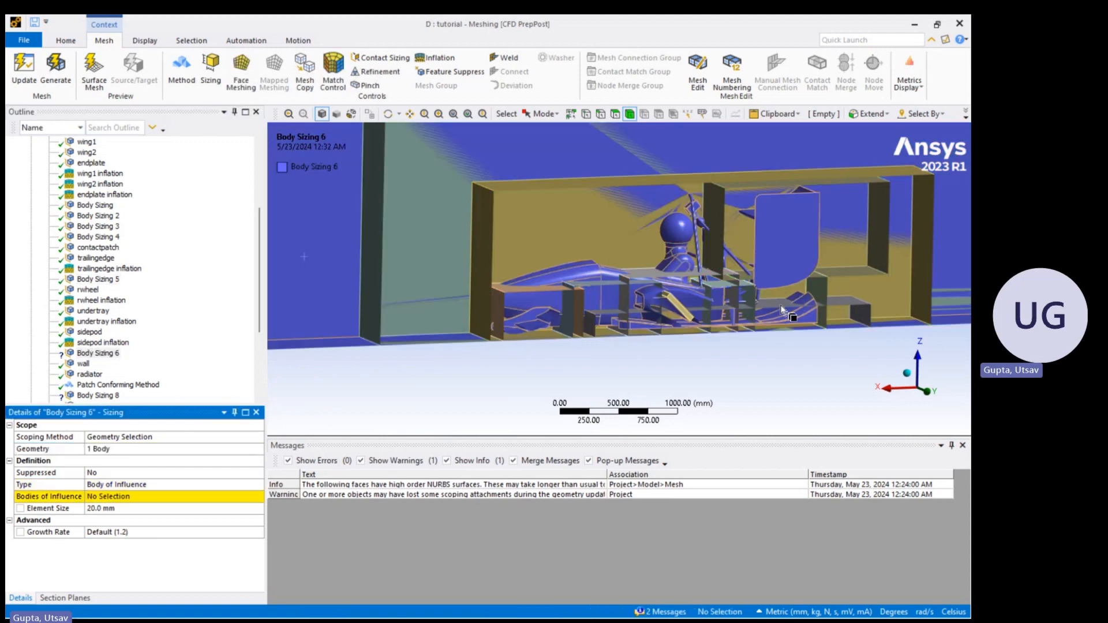
{"action": "mouse_move", "coordinate": [760, 314]}
{"action": "middle_mouse_down"}
{"action": "mouse_move", "coordinate": [759, 301]}
{"action": "mouse_move", "coordinate": [756, 329]}
{"action": "middle_mouse_up"}
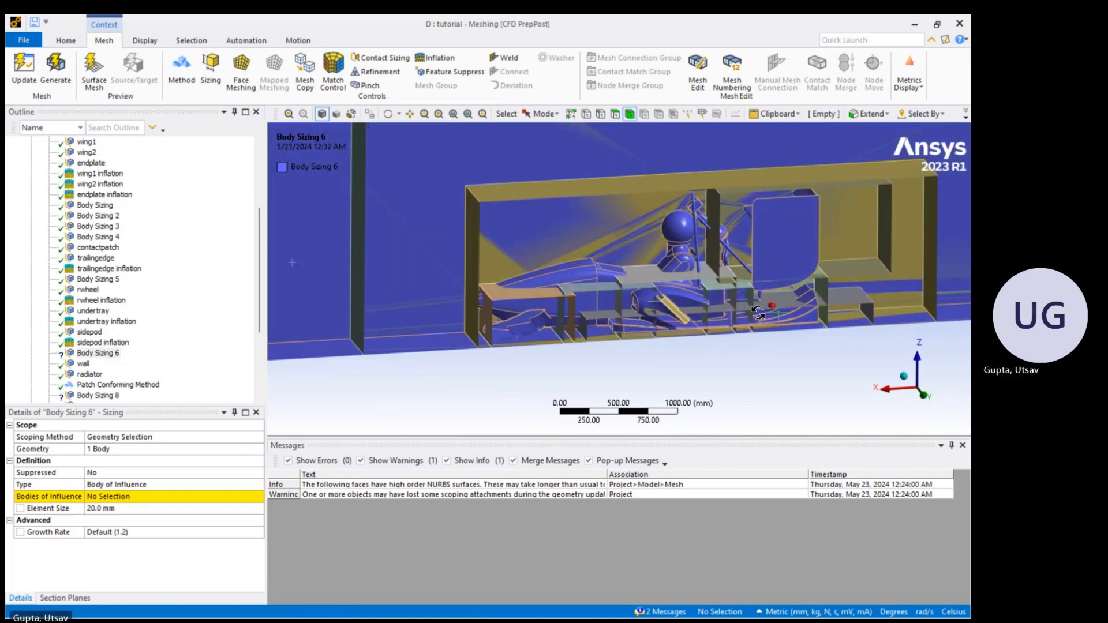
{"action": "left_click", "coordinate": [646, 272]}
{"action": "left_click", "coordinate": [174, 496]}
{"action": "left_click", "coordinate": [102, 496]}
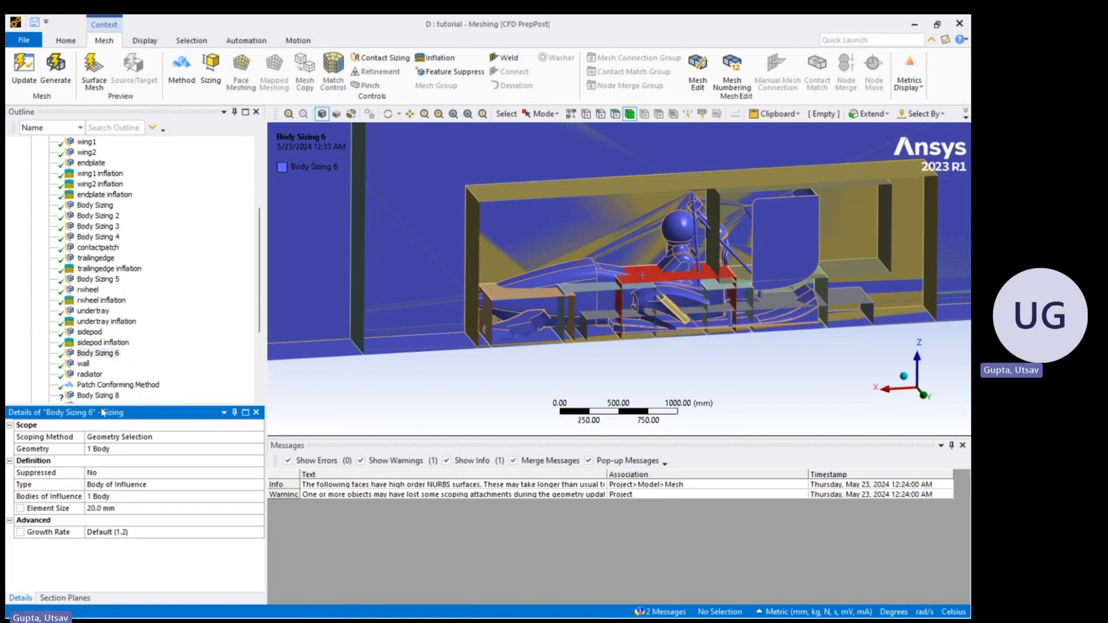
Scope Body Sizing 8 to the large outer fluid enclosure and assign the tall box around the rear wing as its body of influence
{"action": "scroll", "coordinate": [96, 379], "scroll_direction": "down", "scroll_amount": 2}
{"action": "left_click", "coordinate": [98, 353]}
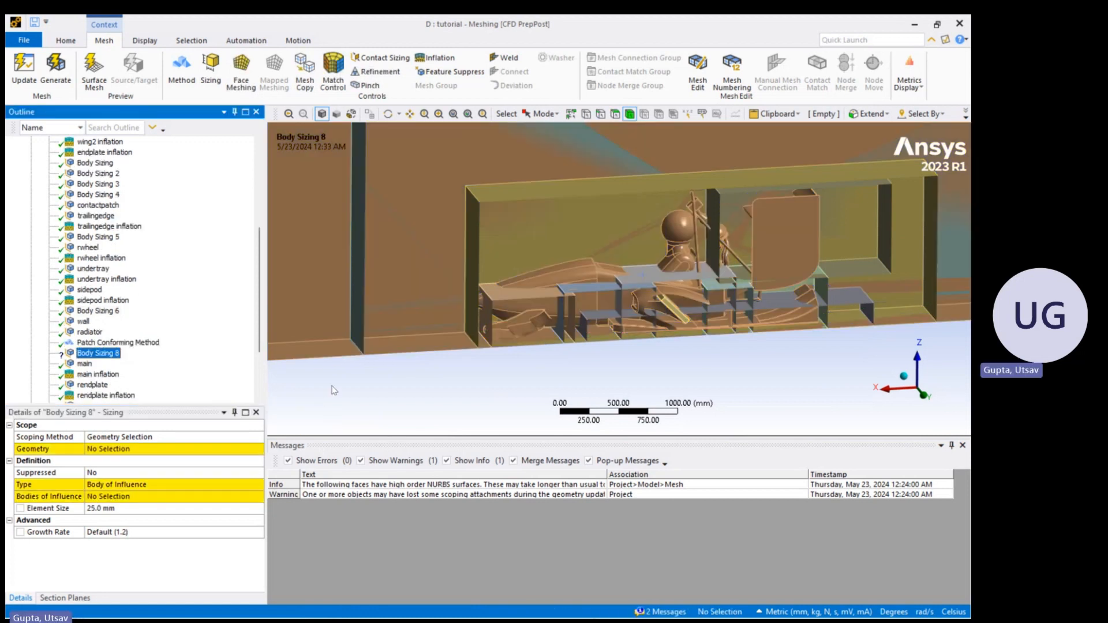
{"action": "scroll", "coordinate": [365, 362], "scroll_direction": "down", "scroll_amount": 2}
{"action": "left_click", "coordinate": [354, 291]}
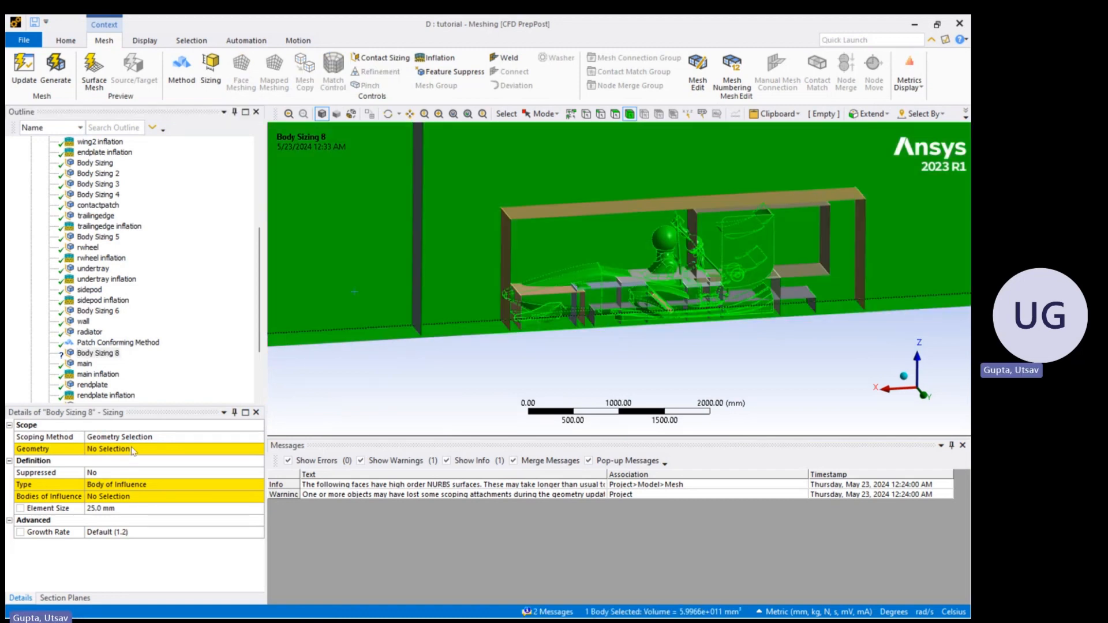
{"action": "left_click", "coordinate": [132, 449]}
{"action": "left_click", "coordinate": [130, 448]}
{"action": "left_click", "coordinate": [823, 242]}
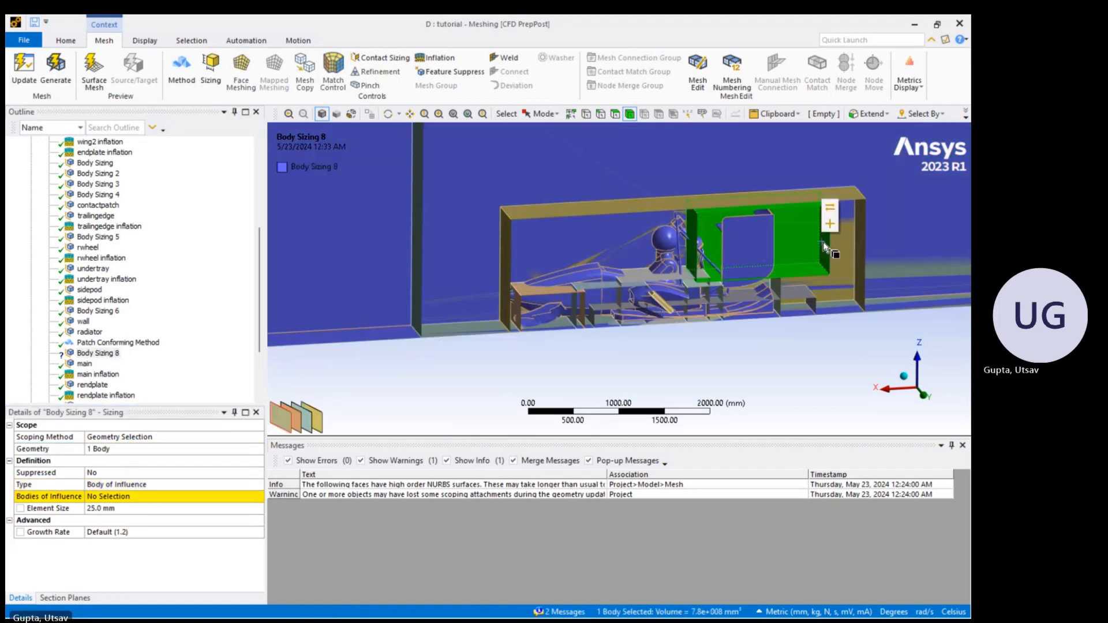
{"action": "left_click", "coordinate": [115, 497]}
{"action": "left_click", "coordinate": [113, 496]}
Scope Body Sizing 9 to the large outer fluid enclosure and assign the small low box just behind the radiator as its body of influence
{"action": "scroll", "coordinate": [114, 380], "scroll_direction": "down", "scroll_amount": 3}
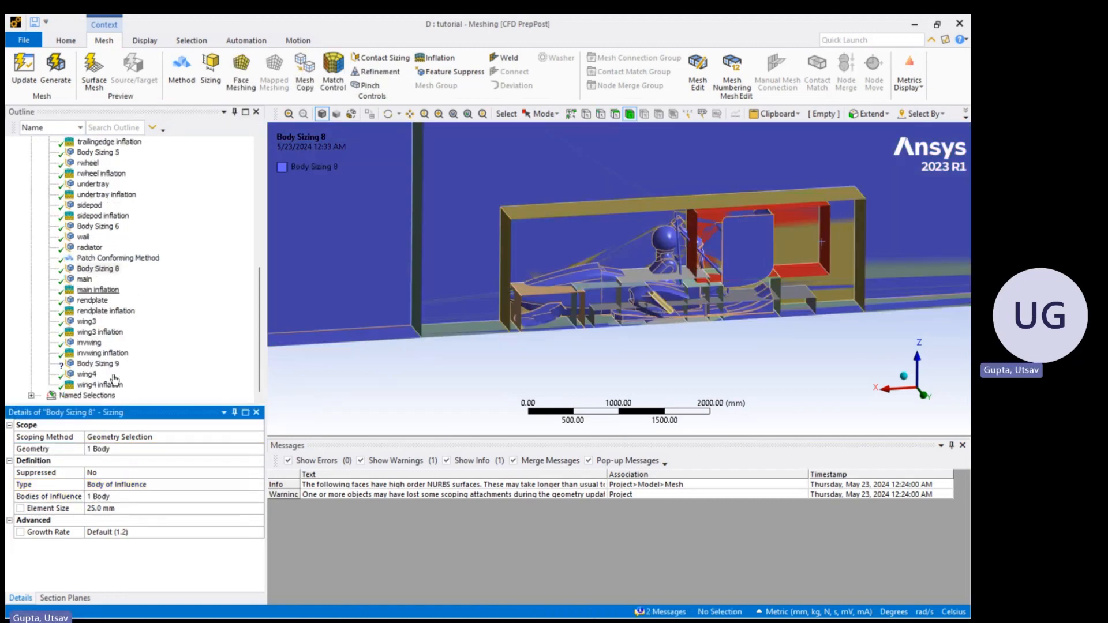
{"action": "left_click", "coordinate": [98, 363]}
{"action": "left_click", "coordinate": [333, 316]}
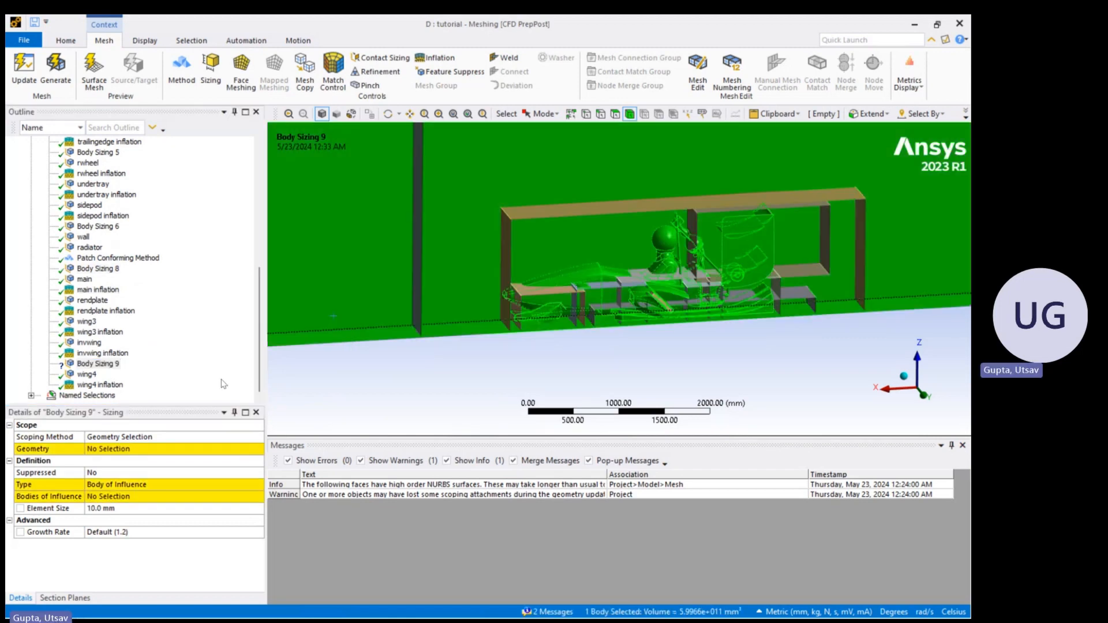
{"action": "left_click", "coordinate": [132, 449]}
{"action": "left_click", "coordinate": [129, 449]}
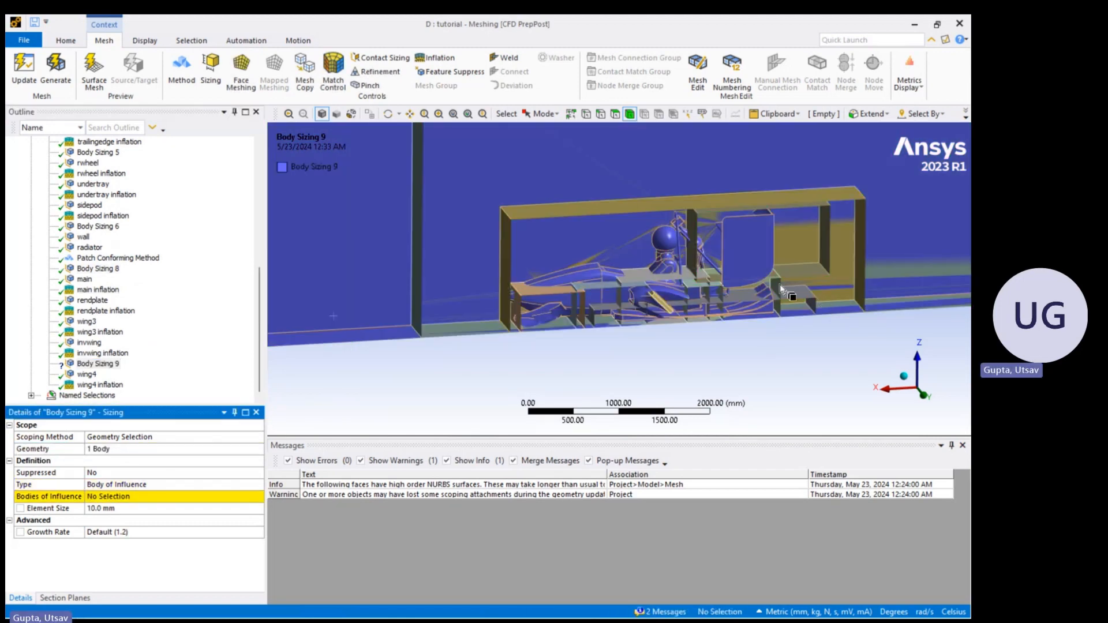
{"action": "scroll", "coordinate": [780, 284], "scroll_direction": "up", "scroll_amount": 4}
{"action": "left_click", "coordinate": [751, 306]}
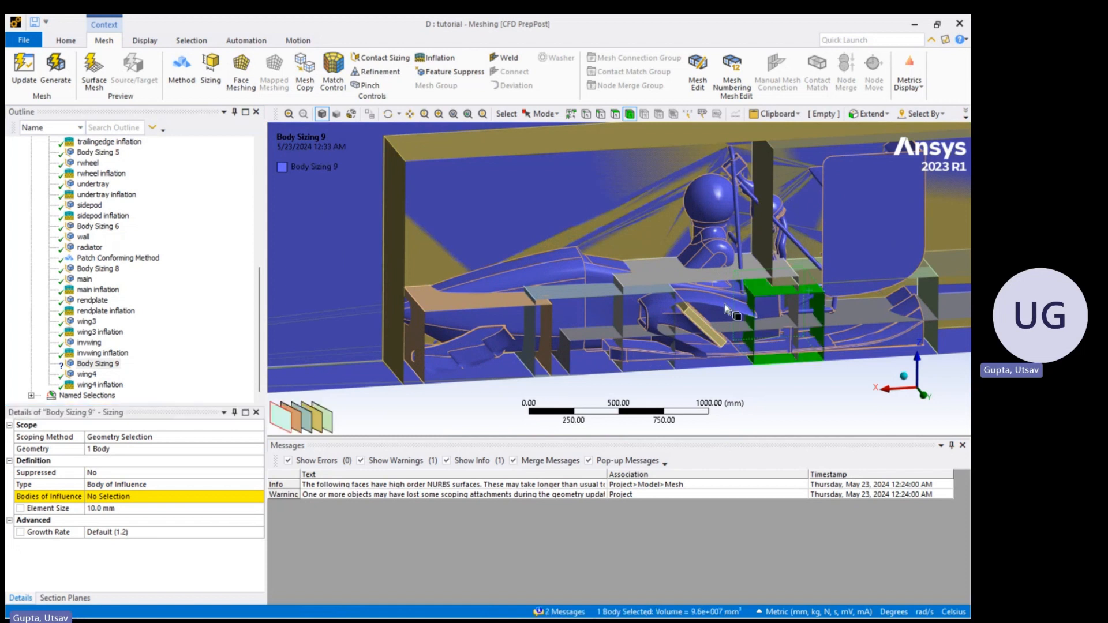
{"action": "left_click", "coordinate": [145, 496]}
{"action": "left_click", "coordinate": [107, 496]}
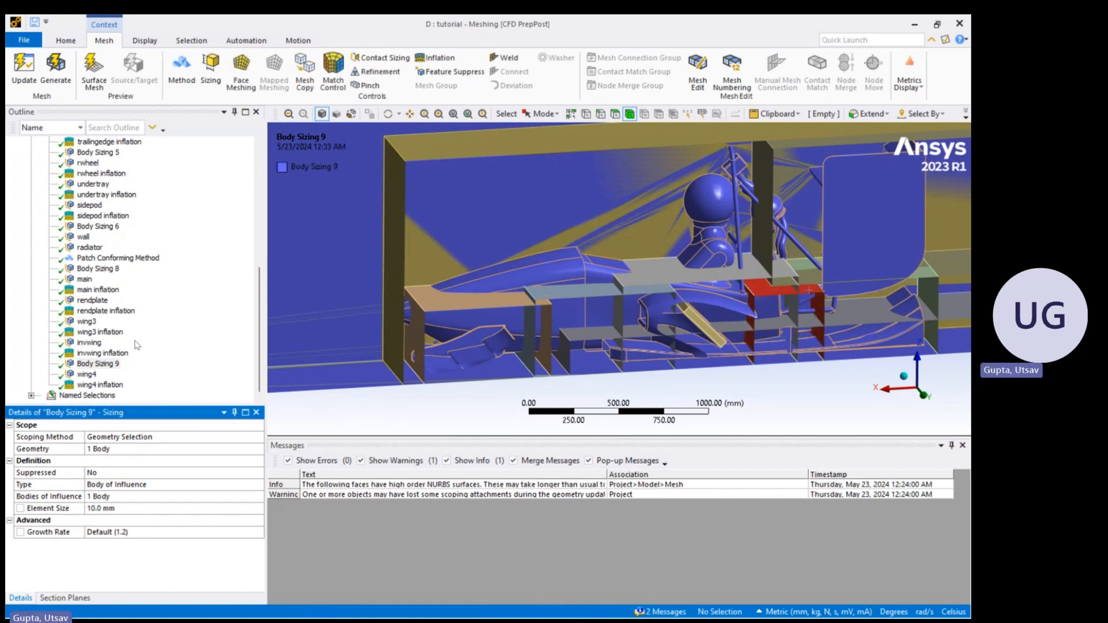
Review the connections and all the mesh sizing and inflation controls in the model tree for missing definitions
{"action": "scroll", "coordinate": [137, 345], "scroll_direction": "up", "scroll_amount": 8}
{"action": "left_click", "coordinate": [31, 205]}
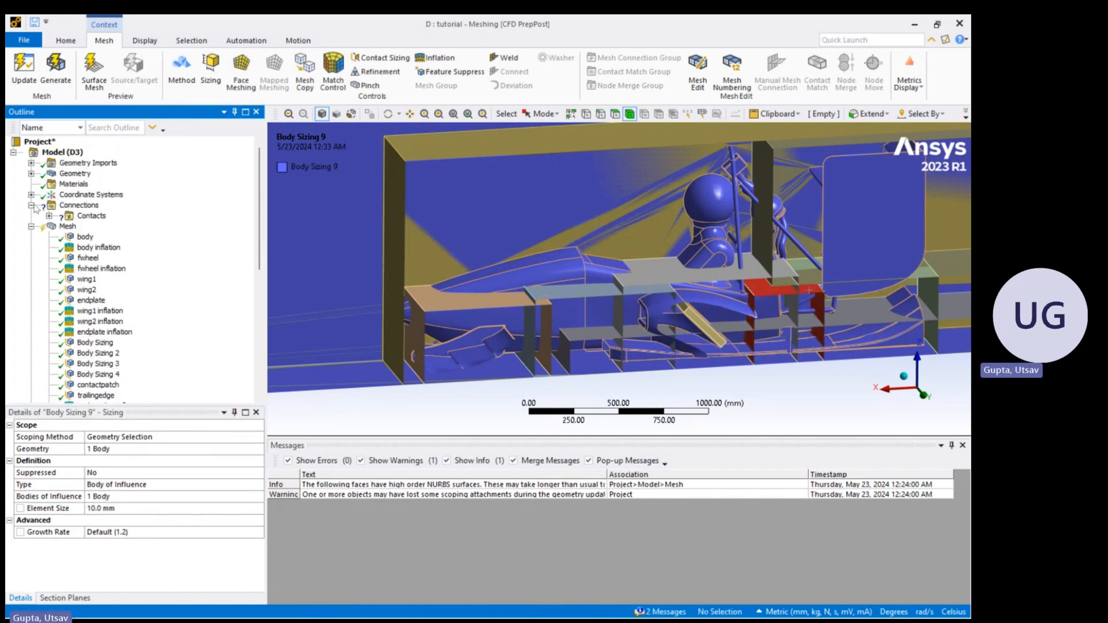
{"action": "left_click", "coordinate": [31, 205]}
{"action": "scroll", "coordinate": [140, 311], "scroll_direction": "down", "scroll_amount": 6}
{"action": "scroll", "coordinate": [140, 323], "scroll_direction": "down", "scroll_amount": 2}
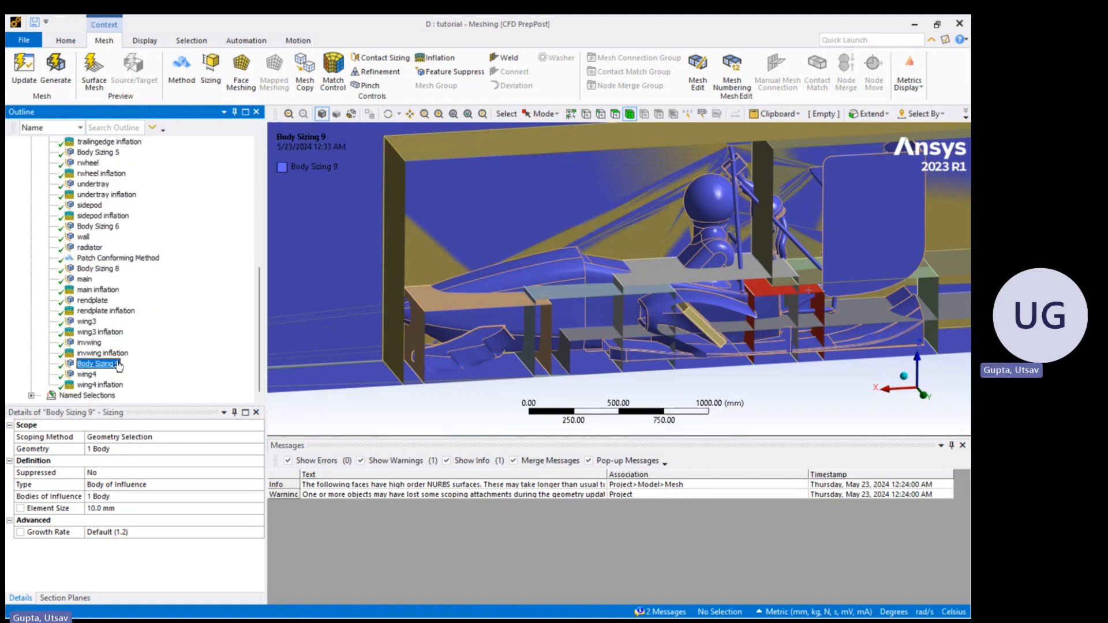
{"action": "scroll", "coordinate": [111, 279], "scroll_direction": "up", "scroll_amount": 7}
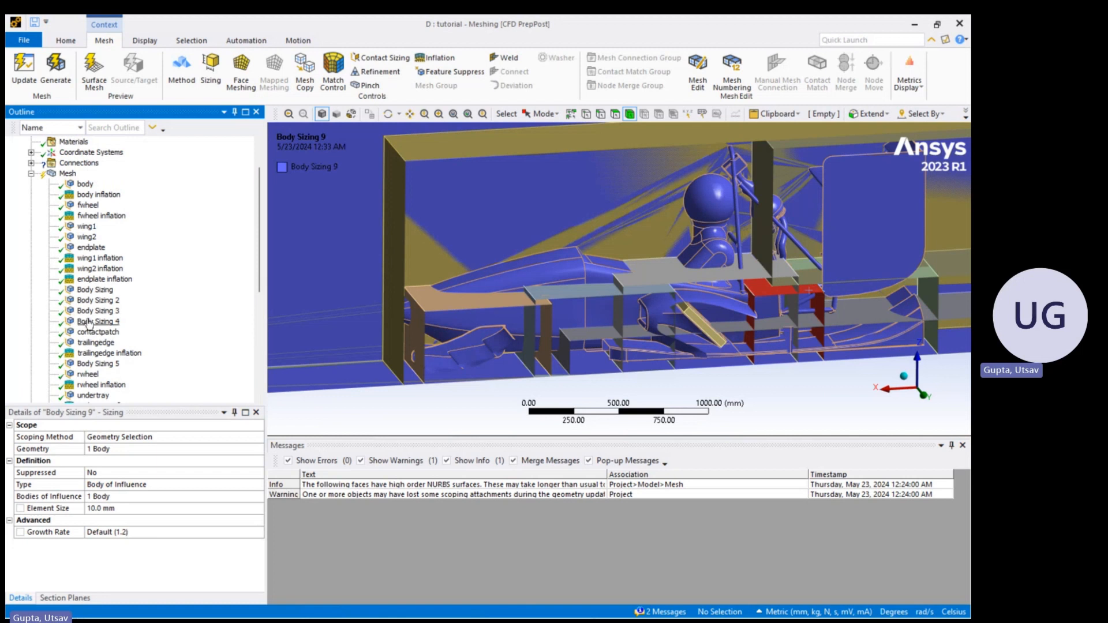
{"action": "scroll", "coordinate": [96, 334], "scroll_direction": "down", "scroll_amount": 2}
{"action": "scroll", "coordinate": [104, 341], "scroll_direction": "down", "scroll_amount": 4}
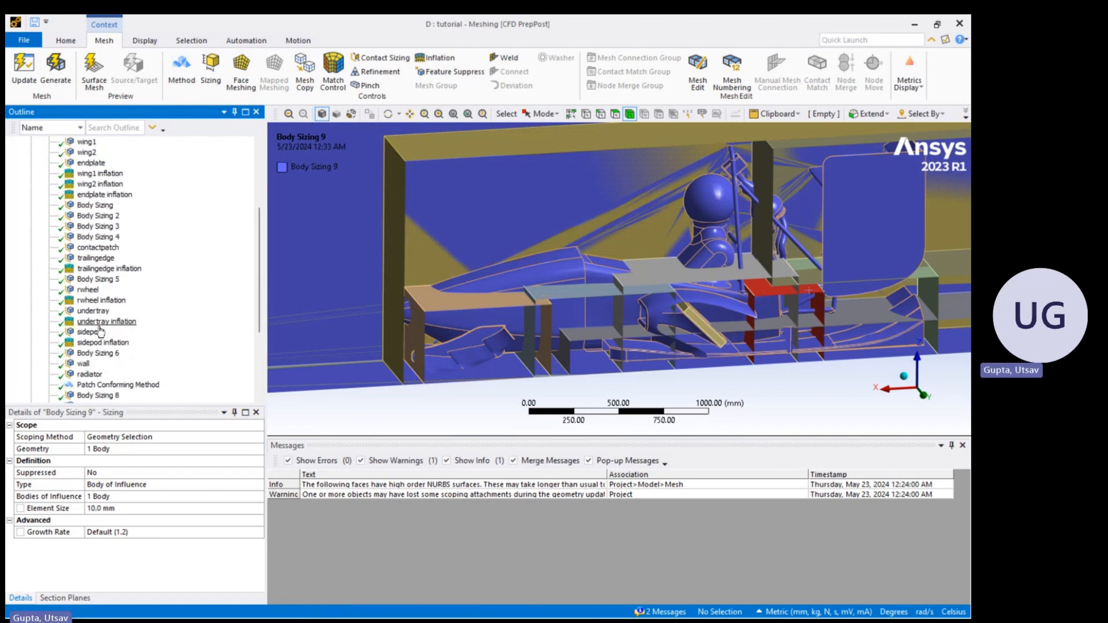
{"action": "scroll", "coordinate": [111, 351], "scroll_direction": "down", "scroll_amount": 4}
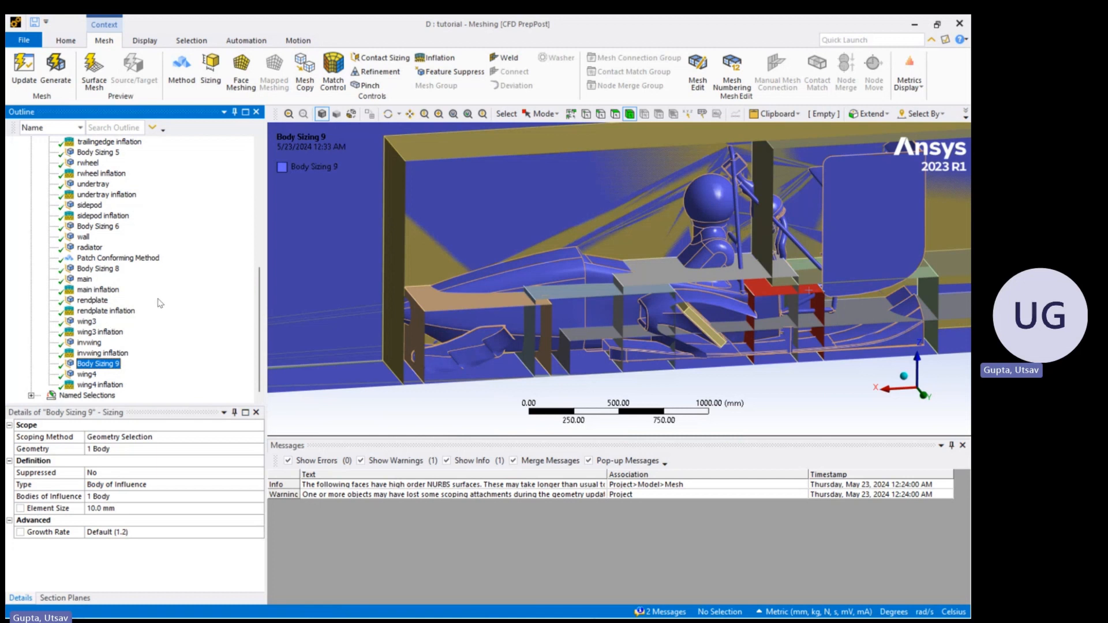
{"action": "scroll", "coordinate": [120, 363], "scroll_direction": "up", "scroll_amount": 8}
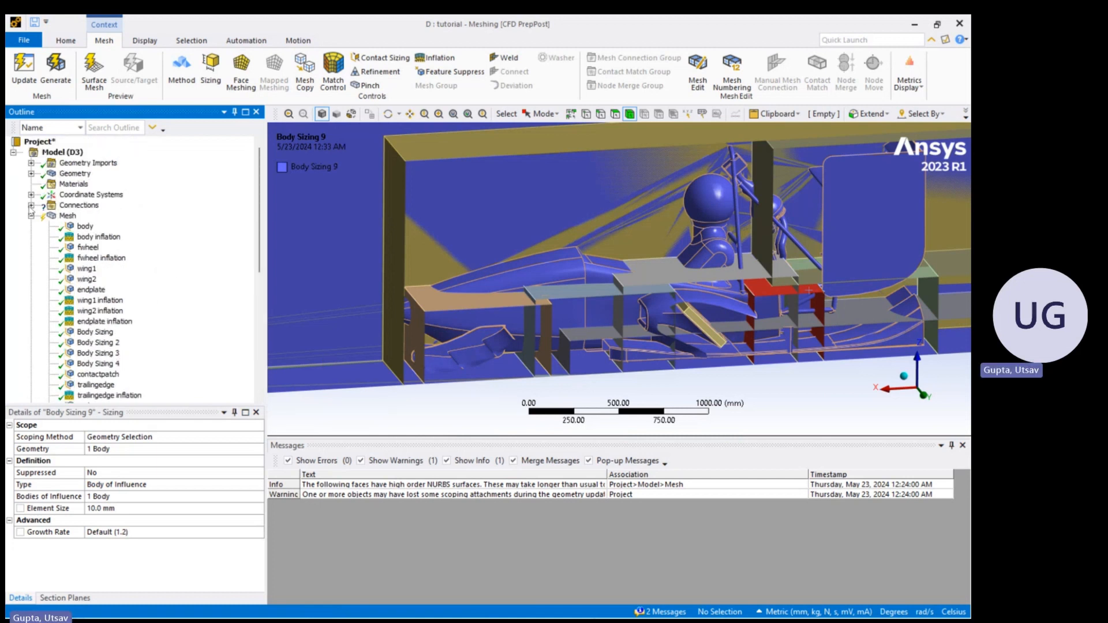
Delete all the child contacts of the Contacts group under Connections
{"action": "left_click", "coordinate": [31, 206]}
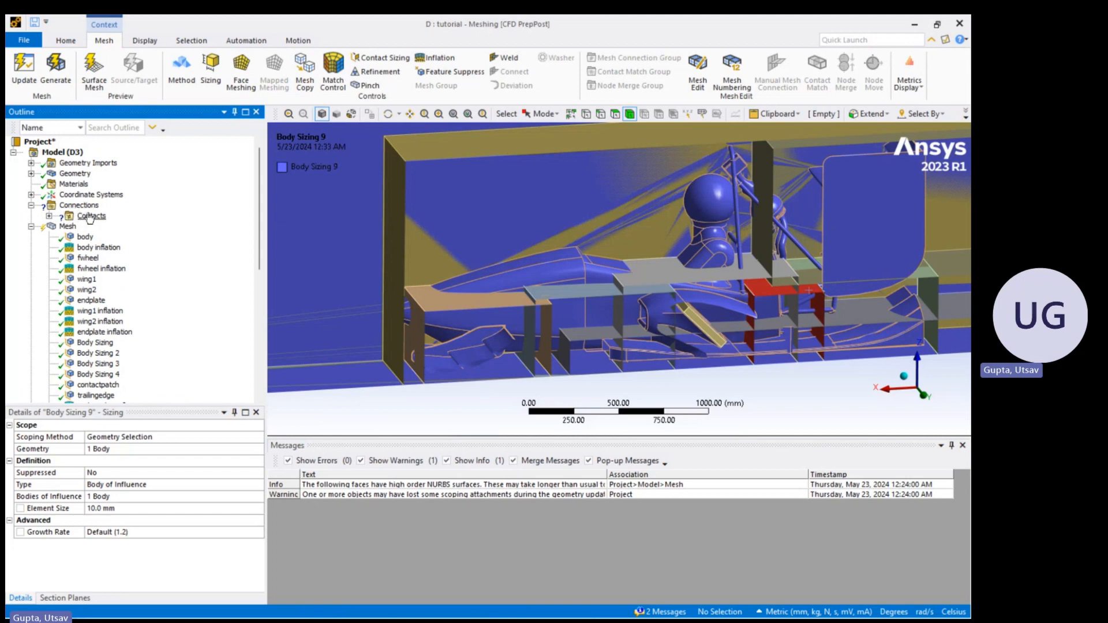
{"action": "right_click", "coordinate": [90, 216]}
{"action": "left_click", "coordinate": [183, 329]}
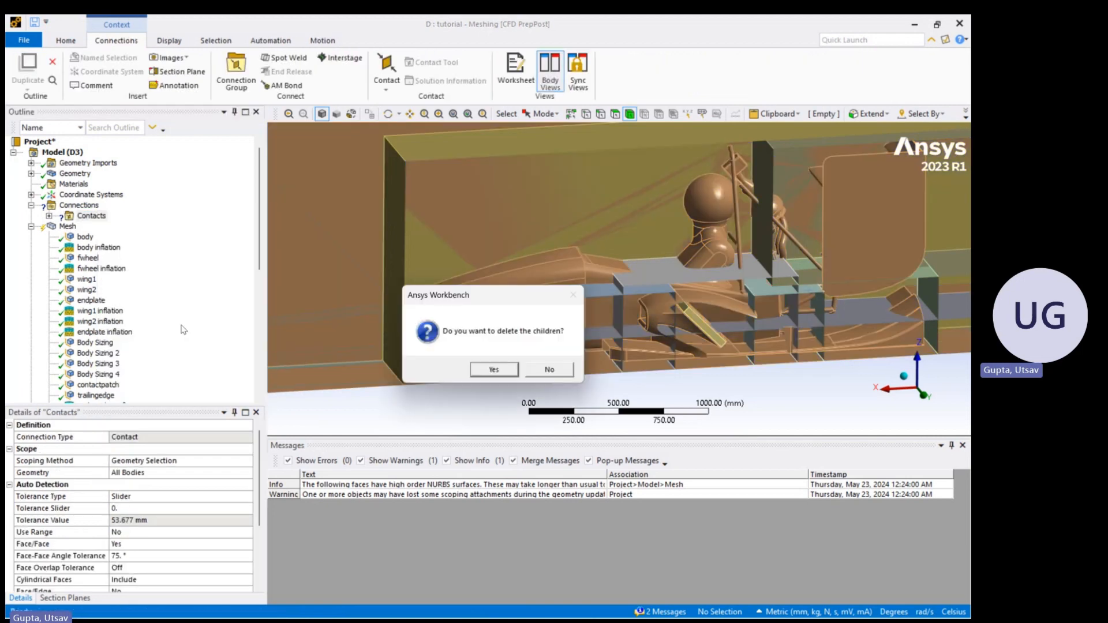
{"action": "left_click", "coordinate": [494, 369]}
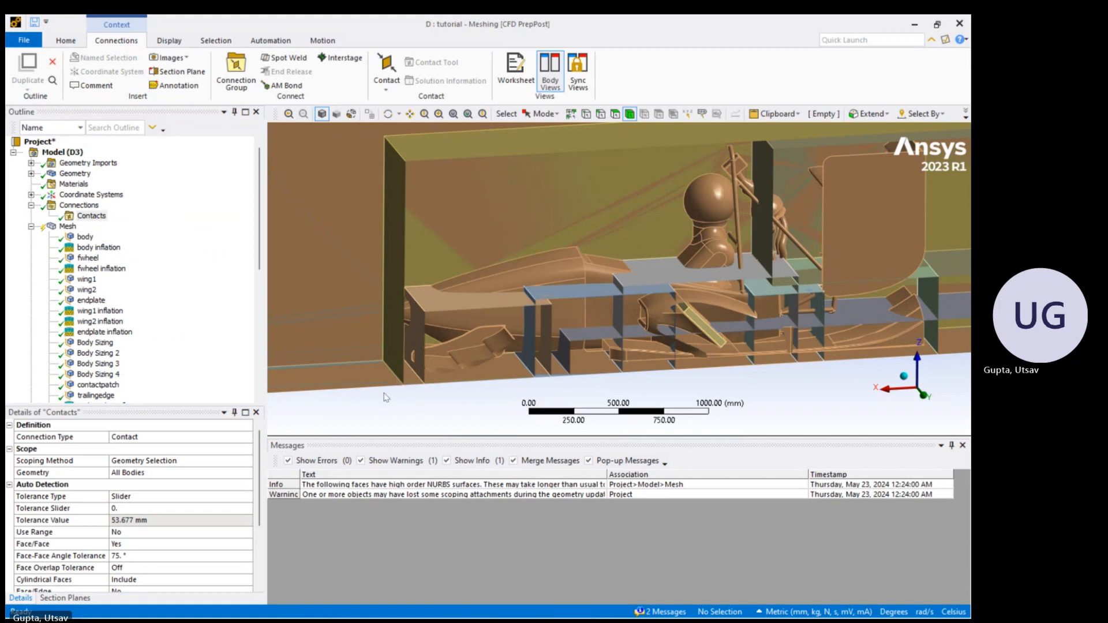
Check the overall mesh settings and the status of every mesh control, and generate the mesh
{"action": "left_click", "coordinate": [67, 226]}
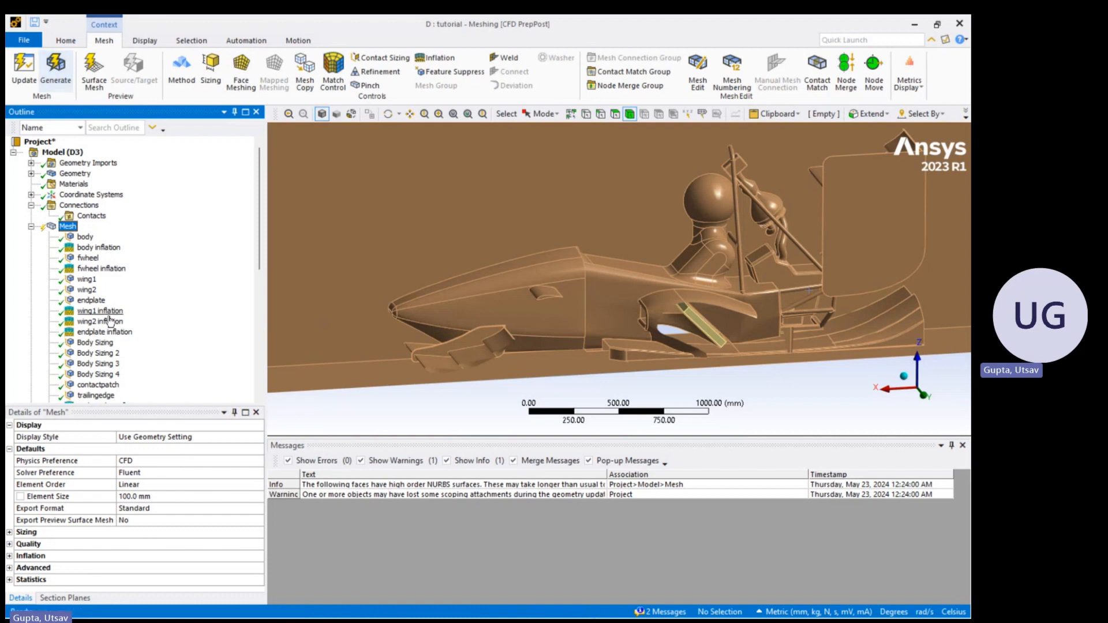
{"action": "scroll", "coordinate": [110, 321], "scroll_direction": "down", "scroll_amount": 4}
{"action": "scroll", "coordinate": [110, 321], "scroll_direction": "down", "scroll_amount": 5}
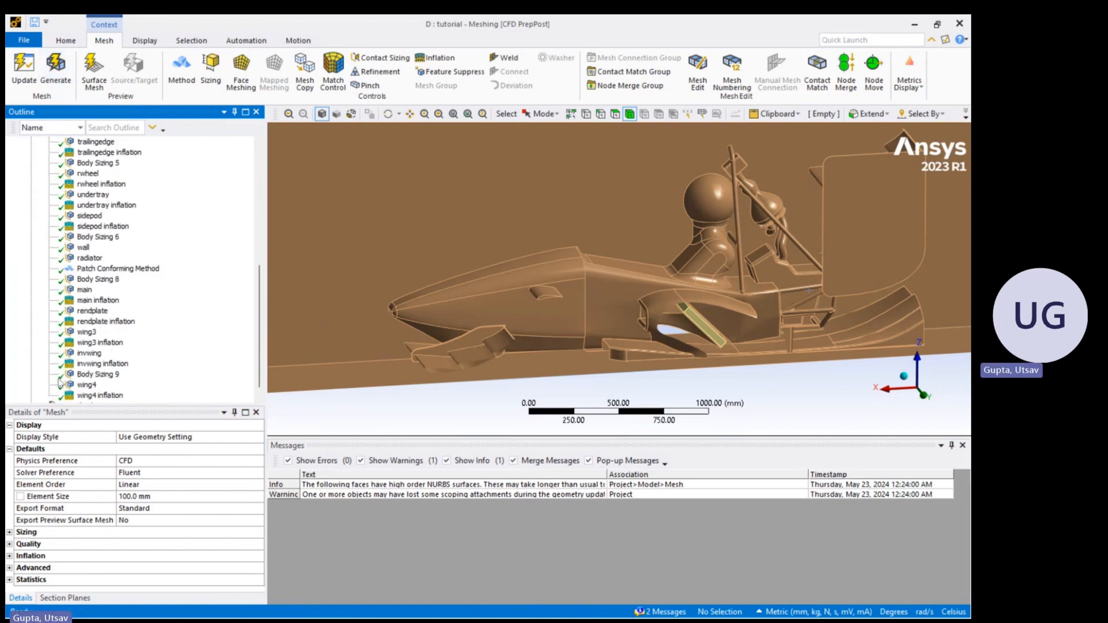
{"action": "scroll", "coordinate": [60, 373], "scroll_direction": "up", "scroll_amount": 9}
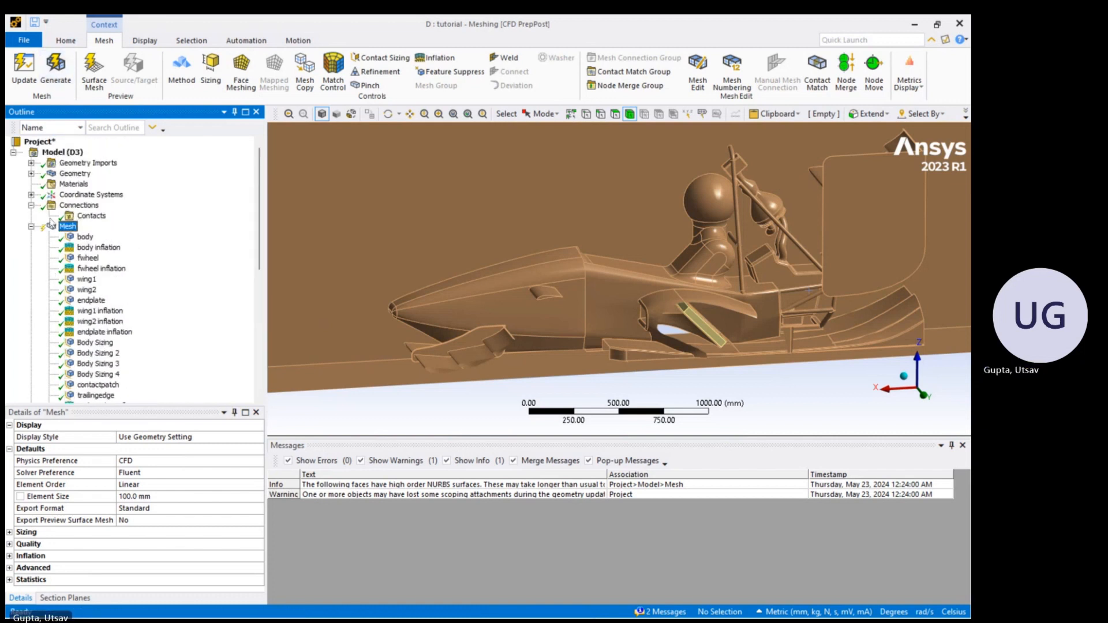
{"action": "left_click", "coordinate": [56, 65]}
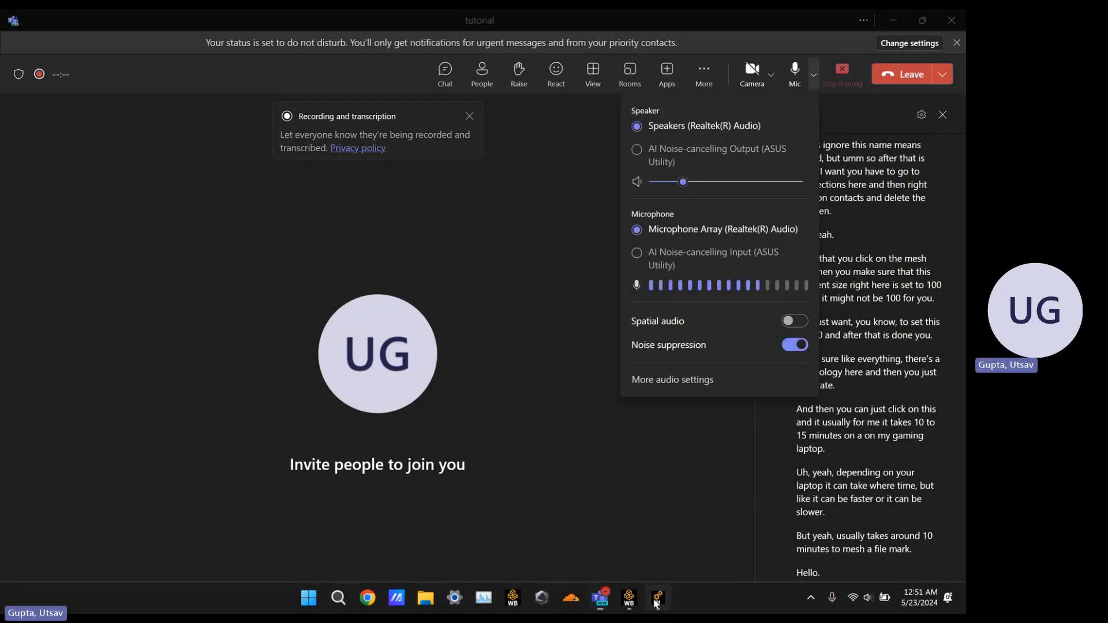
Switch back to the Ansys Meshing window to check on the mesh generation
{"action": "left_click", "coordinate": [656, 599]}
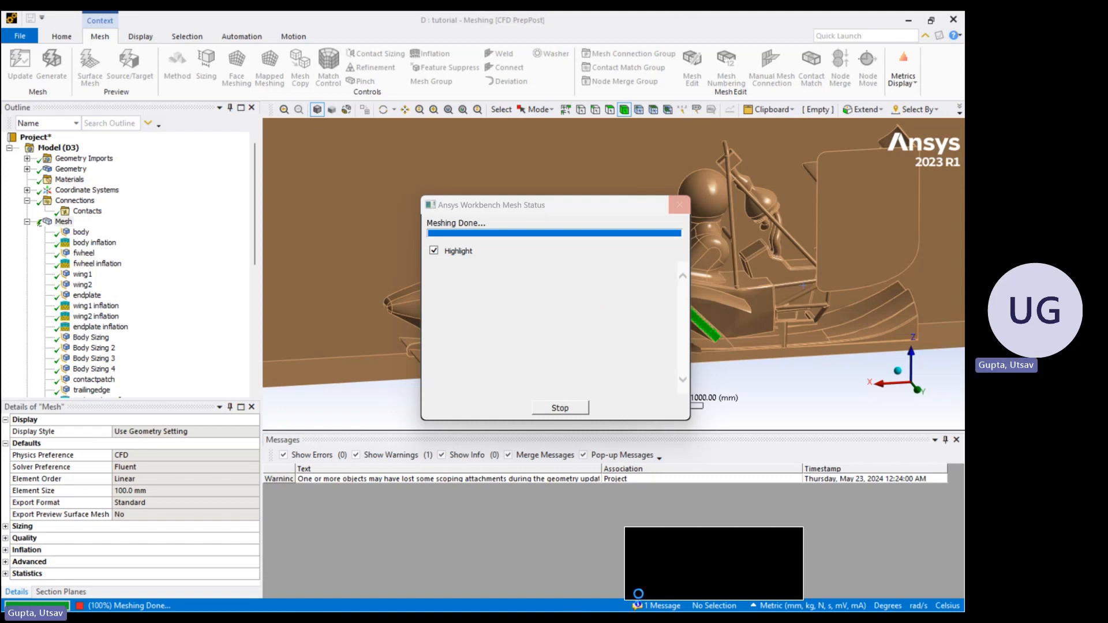
{"action": "key", "text": "super"}
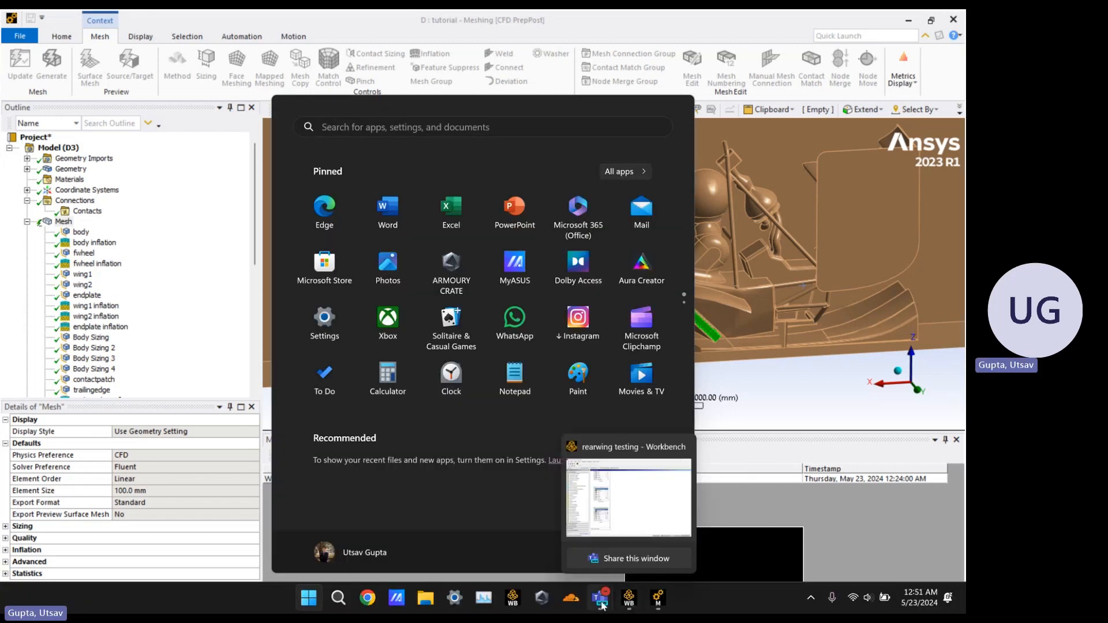
{"action": "mouse_move", "coordinate": [601, 603]}
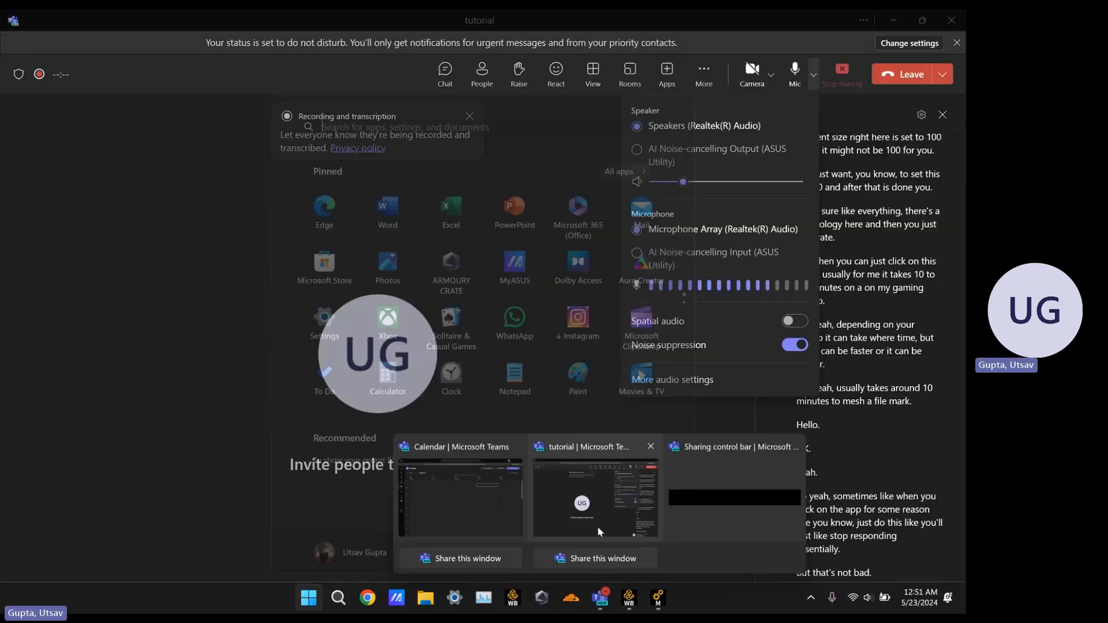
{"action": "mouse_move", "coordinate": [598, 526]}
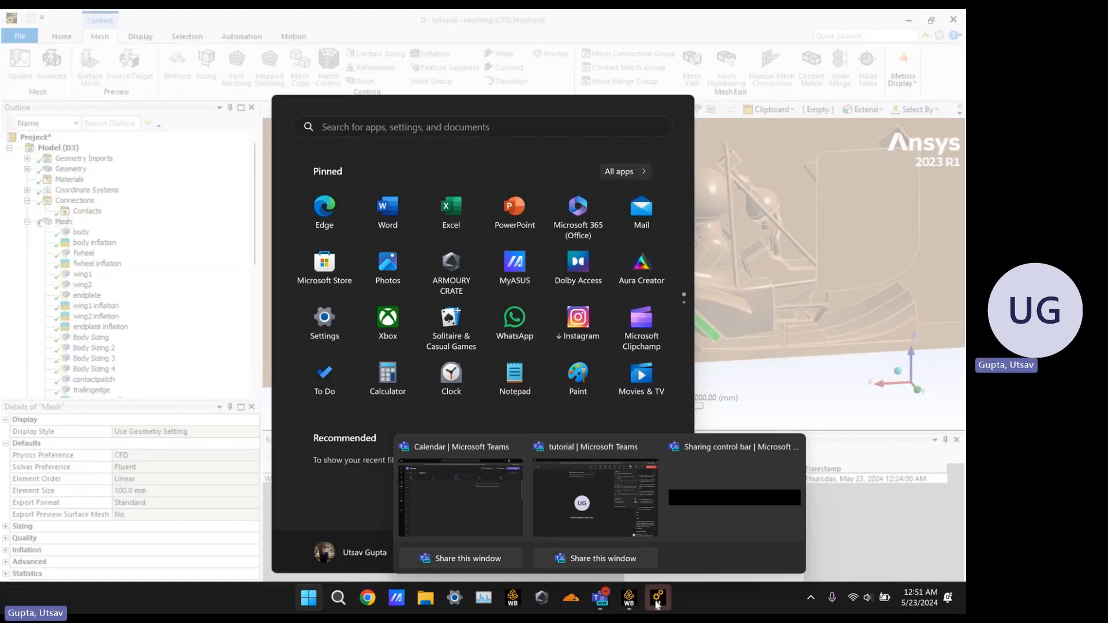
{"action": "left_click", "coordinate": [657, 598]}
{"action": "left_click", "coordinate": [506, 357]}
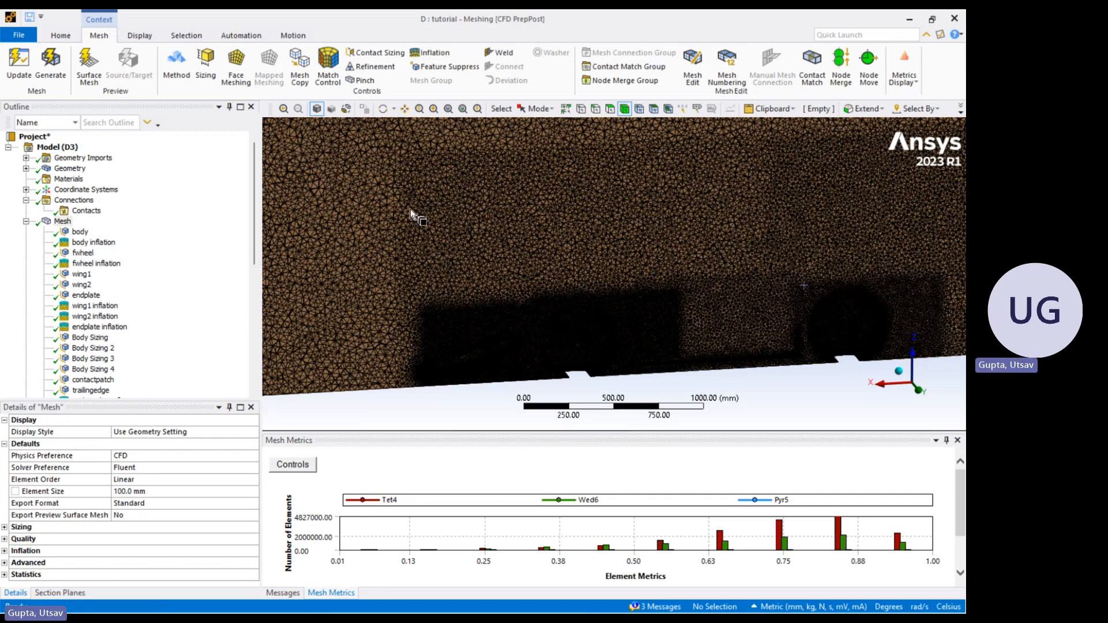
Examine the generated mesh density around the front wing and front wheel
{"action": "scroll", "coordinate": [554, 371], "scroll_direction": "up", "scroll_amount": 5}
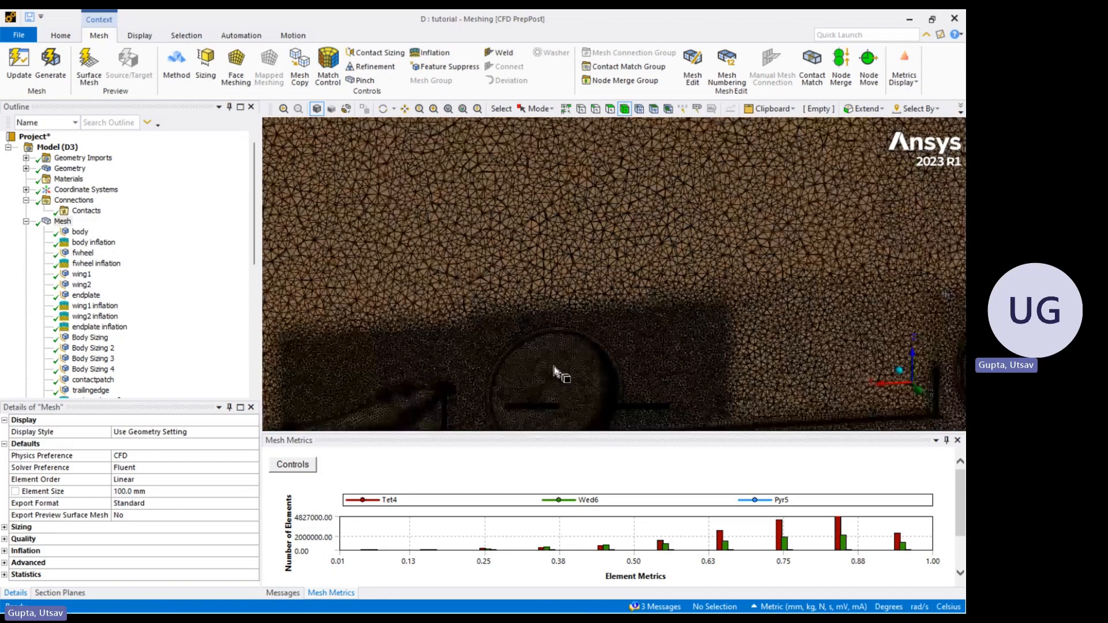
{"action": "scroll", "coordinate": [554, 367], "scroll_direction": "up", "scroll_amount": 1}
{"action": "middle_click_drag", "start_coordinate": [611, 332], "coordinate": [673, 181], "text": "ctrl"}
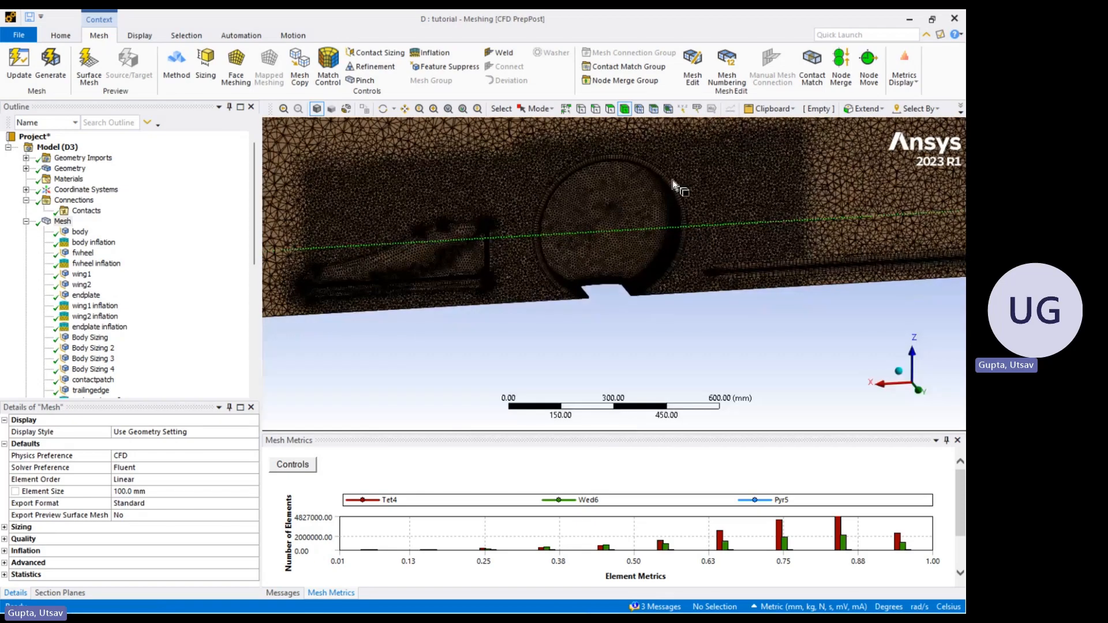
{"action": "scroll", "coordinate": [603, 250], "scroll_direction": "up", "scroll_amount": 3}
{"action": "middle_click_drag", "start_coordinate": [545, 253], "coordinate": [708, 327], "text": "ctrl"}
{"action": "scroll", "coordinate": [716, 325], "scroll_direction": "down", "scroll_amount": 1}
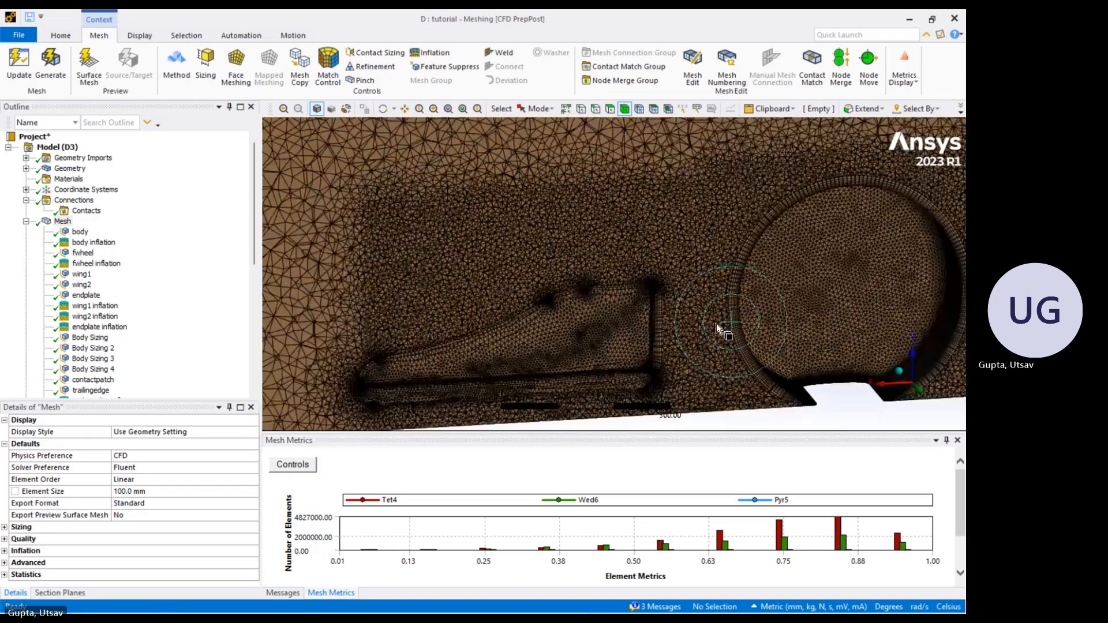
{"action": "scroll", "coordinate": [715, 323], "scroll_direction": "down", "scroll_amount": 4}
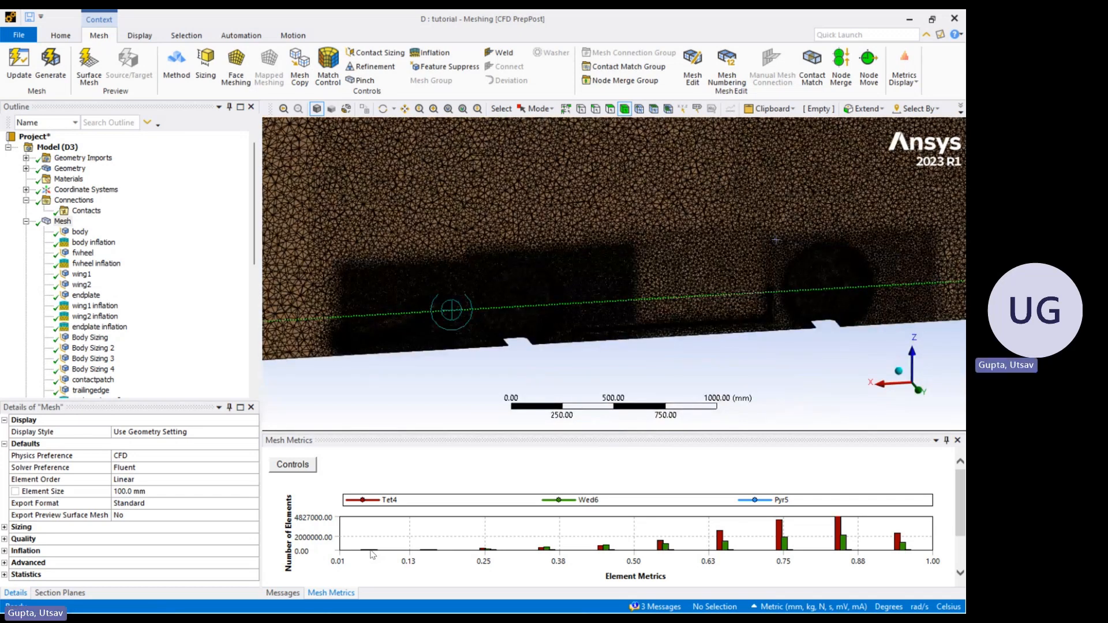
Isolate the elements in the lowest-value bars of the element metrics chart and locate them on the car
{"action": "left_click", "coordinate": [371, 554]}
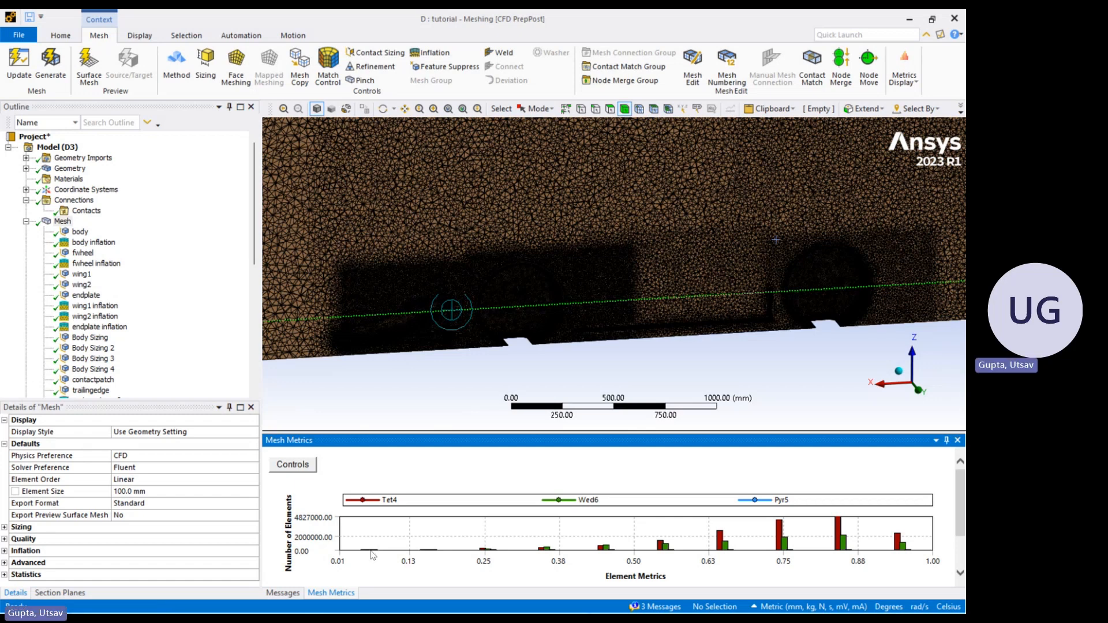
{"action": "mouse_move", "coordinate": [371, 555]}
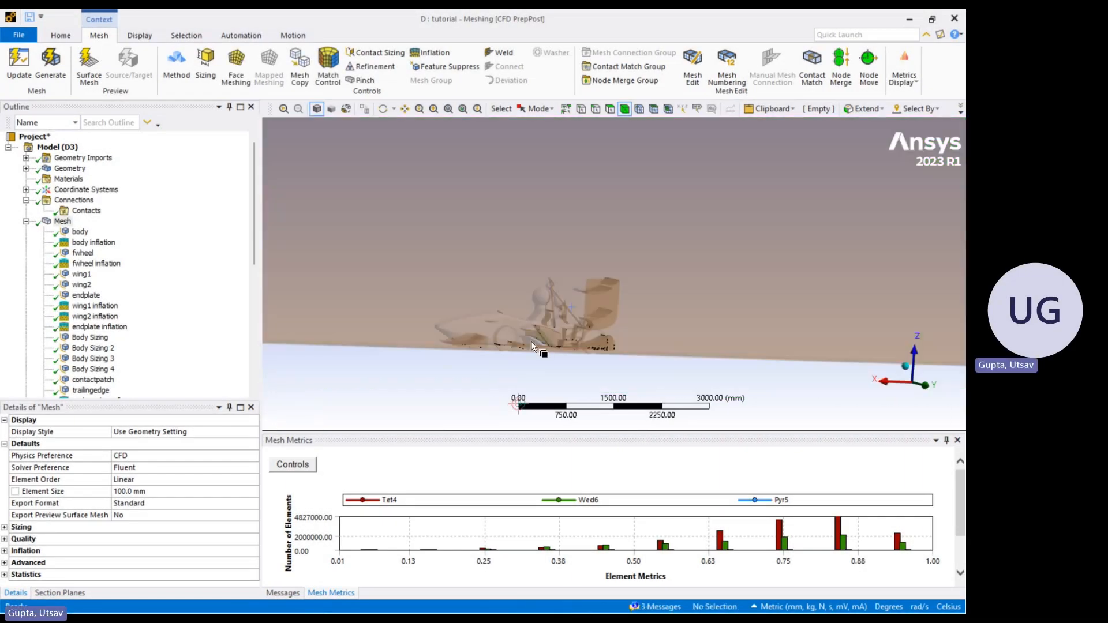
{"action": "scroll", "coordinate": [535, 381], "scroll_direction": "up", "scroll_amount": 2}
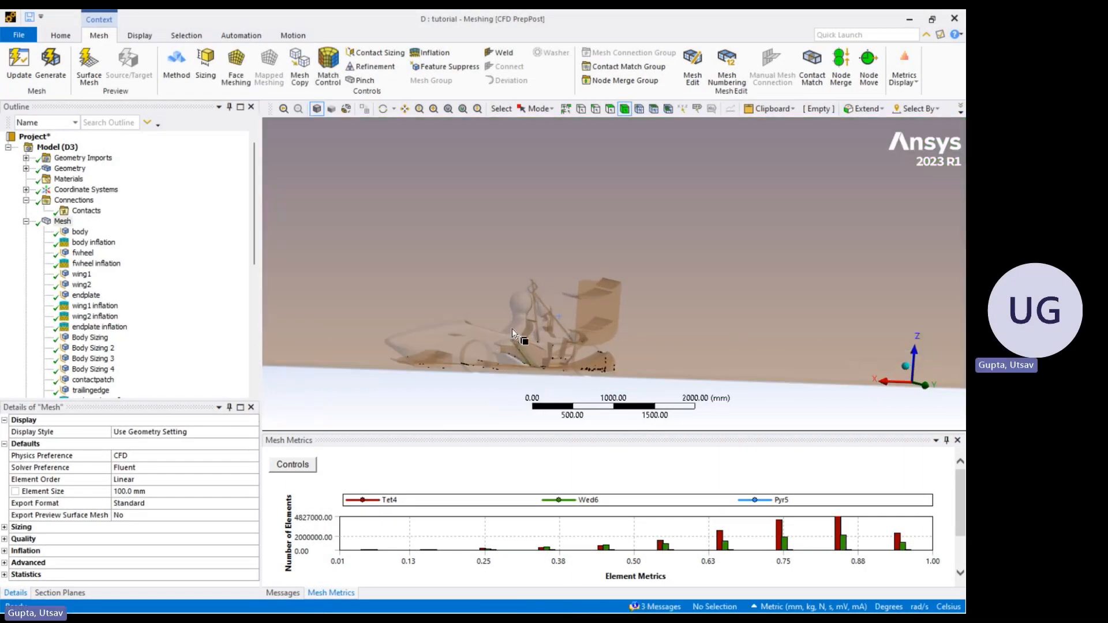
{"action": "scroll", "coordinate": [519, 333], "scroll_direction": "up", "scroll_amount": 2}
{"action": "scroll", "coordinate": [542, 333], "scroll_direction": "up", "scroll_amount": 3}
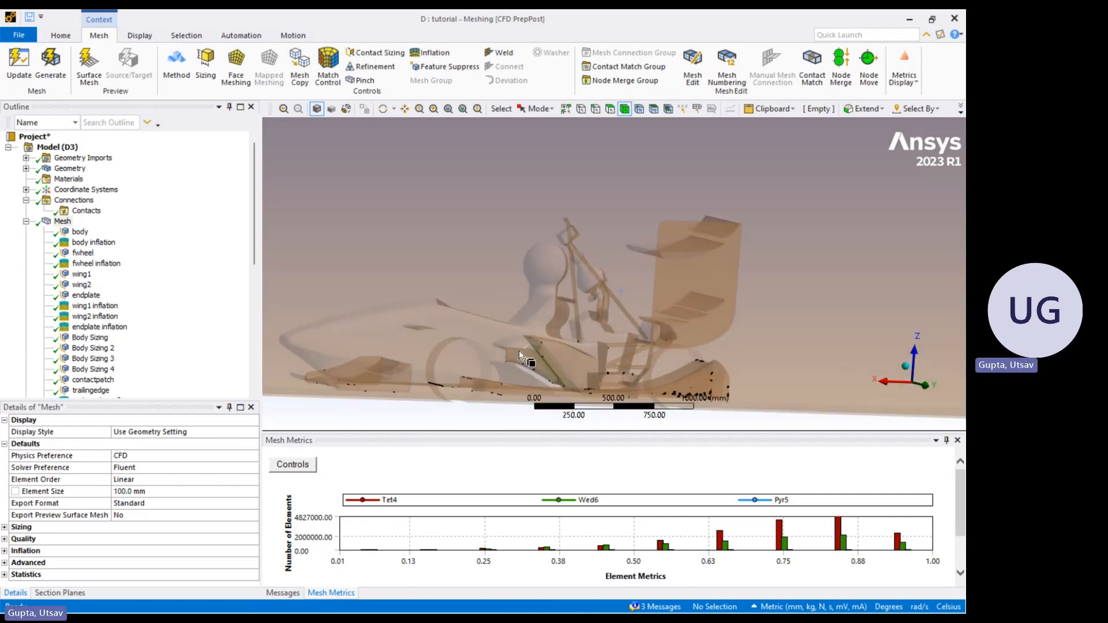
{"action": "scroll", "coordinate": [586, 337], "scroll_direction": "up", "scroll_amount": 5}
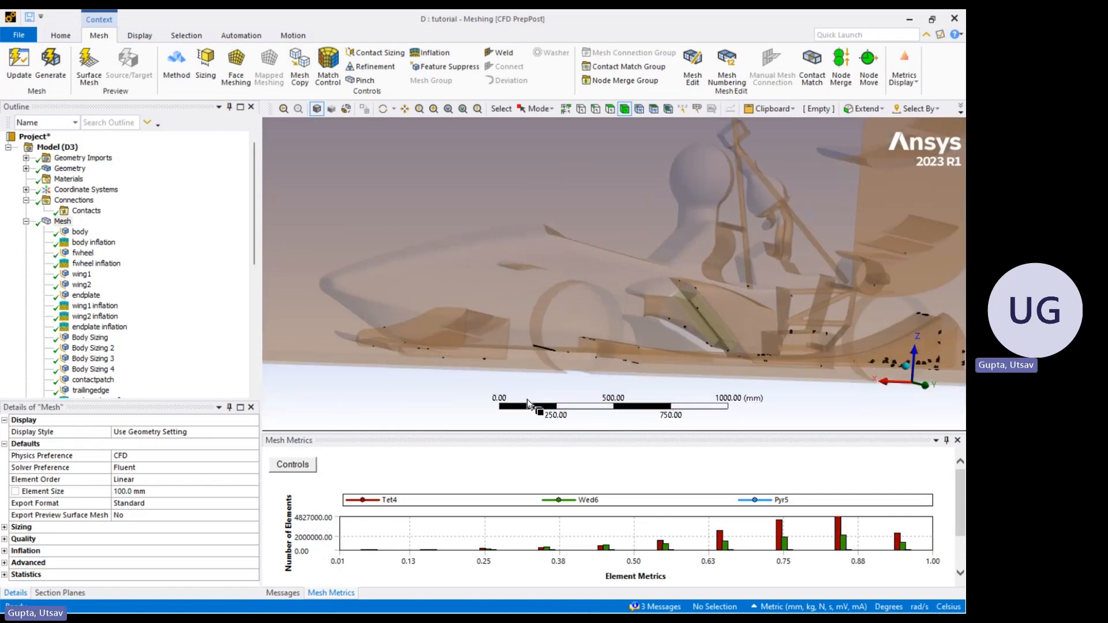
Examine the cluster of isolated low-quality elements beneath the front wheel up close
{"action": "scroll", "coordinate": [687, 310], "scroll_direction": "up", "scroll_amount": 2}
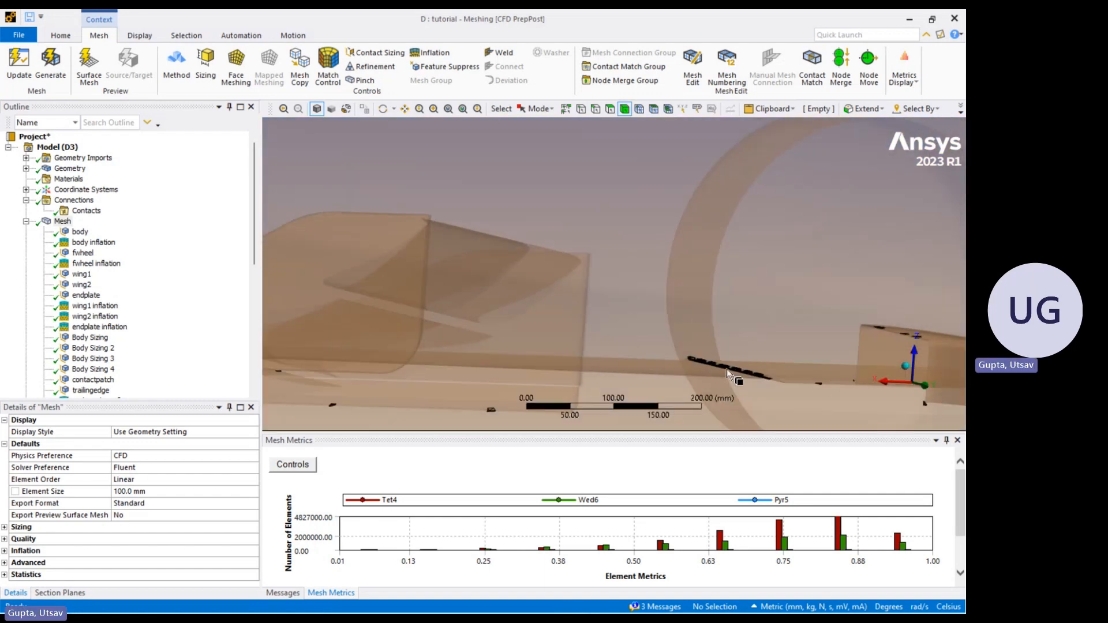
{"action": "middle_click_drag", "start_coordinate": [683, 344], "coordinate": [607, 385]}
{"action": "scroll", "coordinate": [759, 370], "scroll_direction": "down", "scroll_amount": 2}
{"action": "scroll", "coordinate": [725, 369], "scroll_direction": "up", "scroll_amount": 4}
{"action": "scroll", "coordinate": [648, 320], "scroll_direction": "up", "scroll_amount": 2}
{"action": "scroll", "coordinate": [663, 364], "scroll_direction": "up", "scroll_amount": 3}
{"action": "scroll", "coordinate": [658, 393], "scroll_direction": "up", "scroll_amount": 2}
{"action": "scroll", "coordinate": [636, 294], "scroll_direction": "down", "scroll_amount": 10}
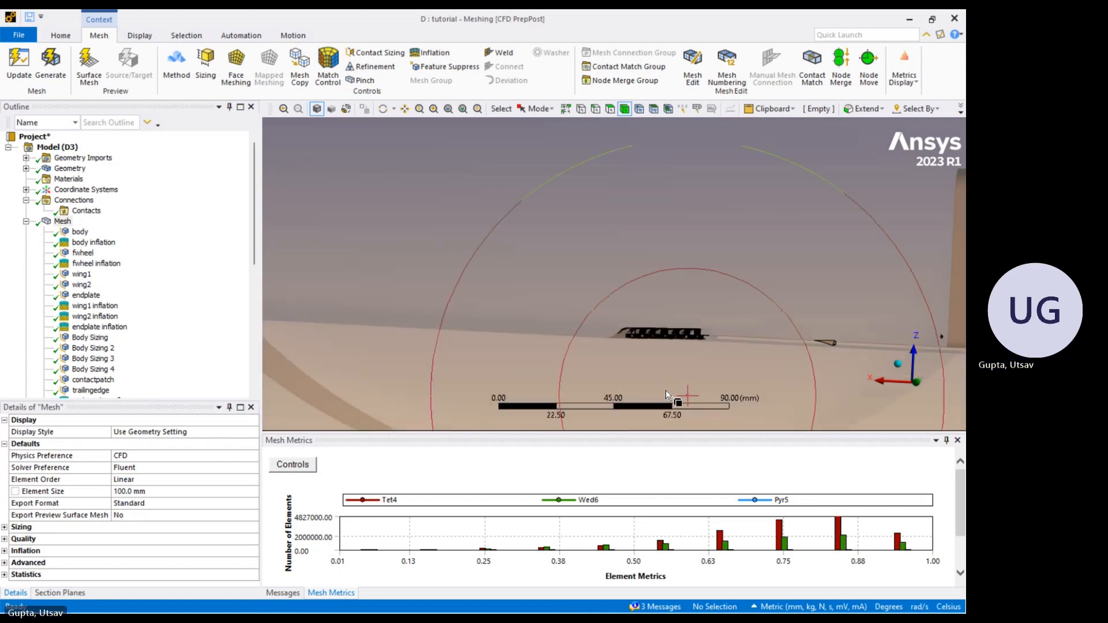
{"action": "scroll", "coordinate": [631, 293], "scroll_direction": "down", "scroll_amount": 4}
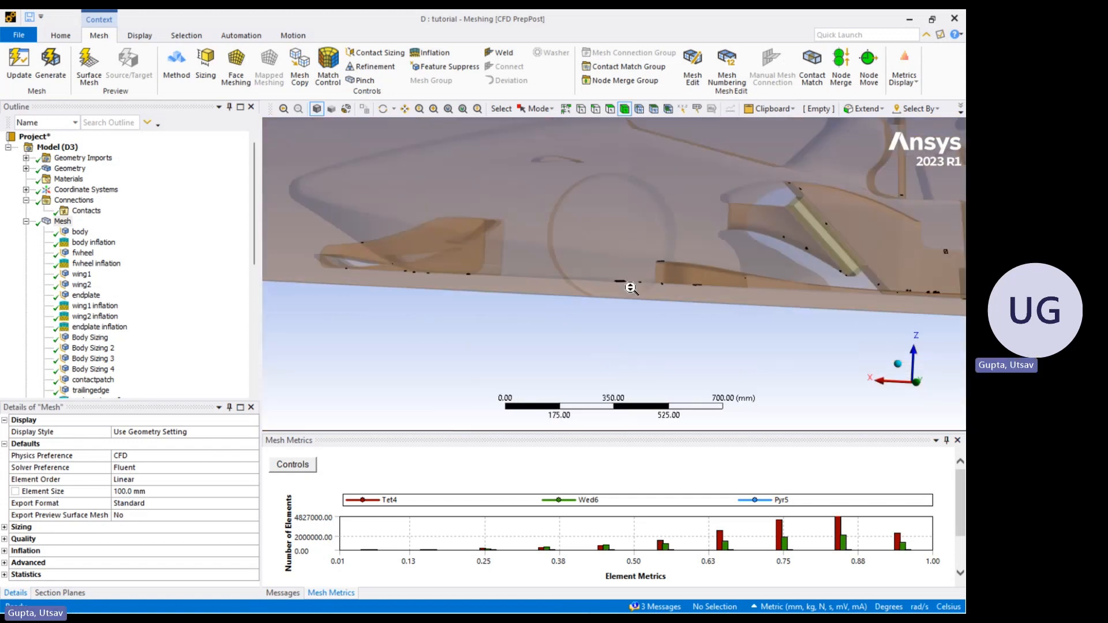
Examine where the remaining isolated low-quality elements lie along the undertray, sidepod and rear of the car
{"action": "middle_click_drag", "start_coordinate": [425, 277], "coordinate": [700, 354]}
{"action": "scroll", "coordinate": [697, 348], "scroll_direction": "up", "scroll_amount": 1}
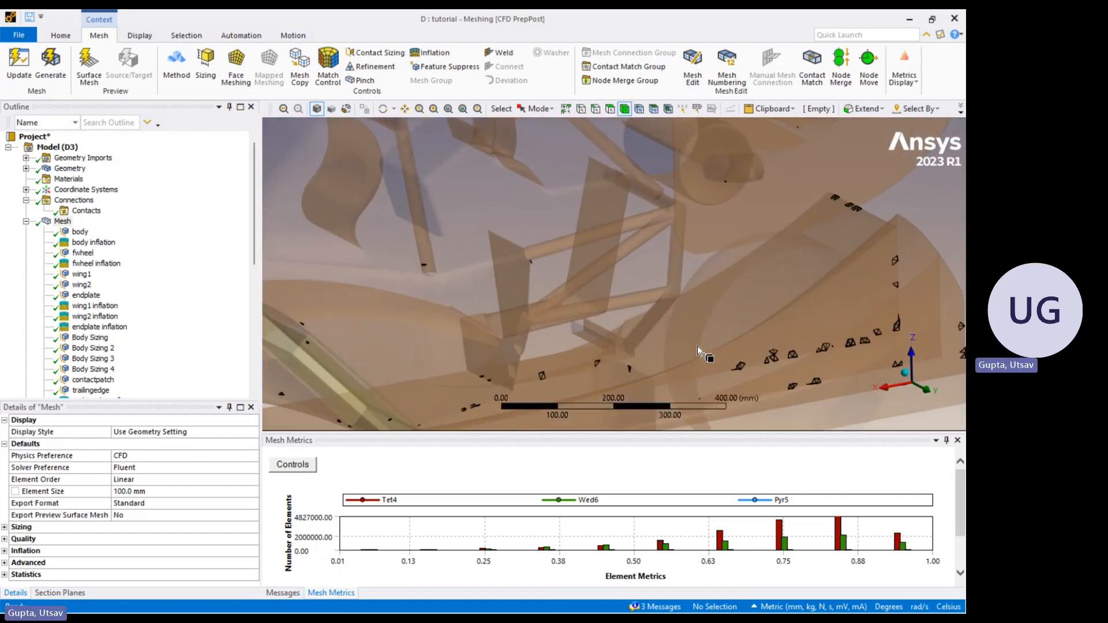
{"action": "scroll", "coordinate": [697, 346], "scroll_direction": "down", "scroll_amount": 7}
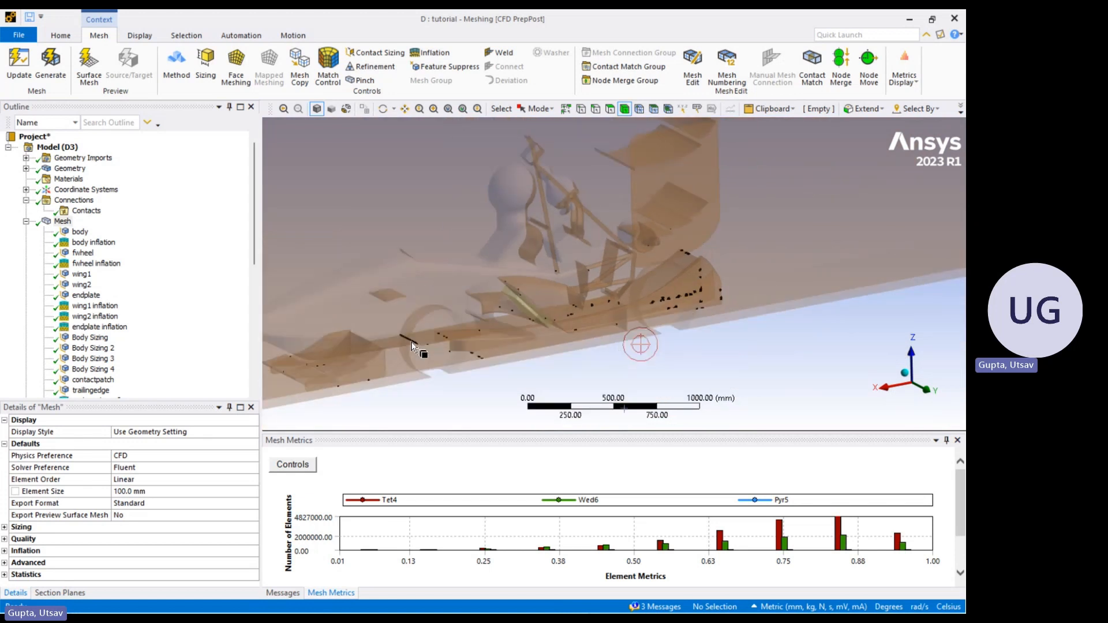
{"action": "middle_click_drag", "start_coordinate": [410, 342], "coordinate": [446, 345]}
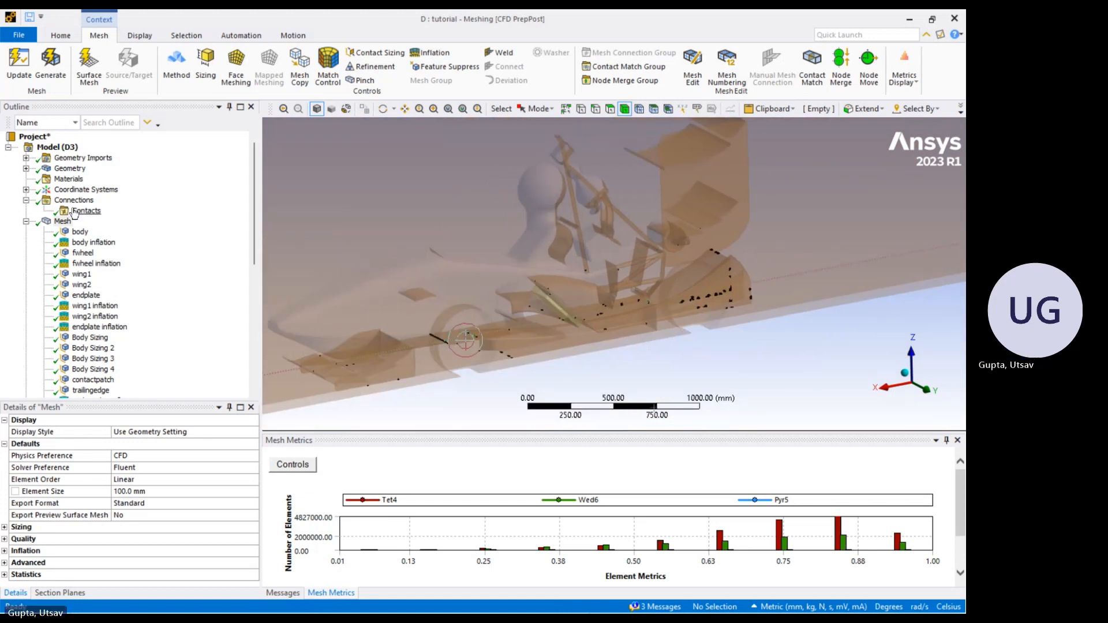
Collapse the Mesh branch of the outline and review the mesh's Orthogonal Quality statistics
{"action": "scroll", "coordinate": [80, 329], "scroll_direction": "down", "scroll_amount": 5}
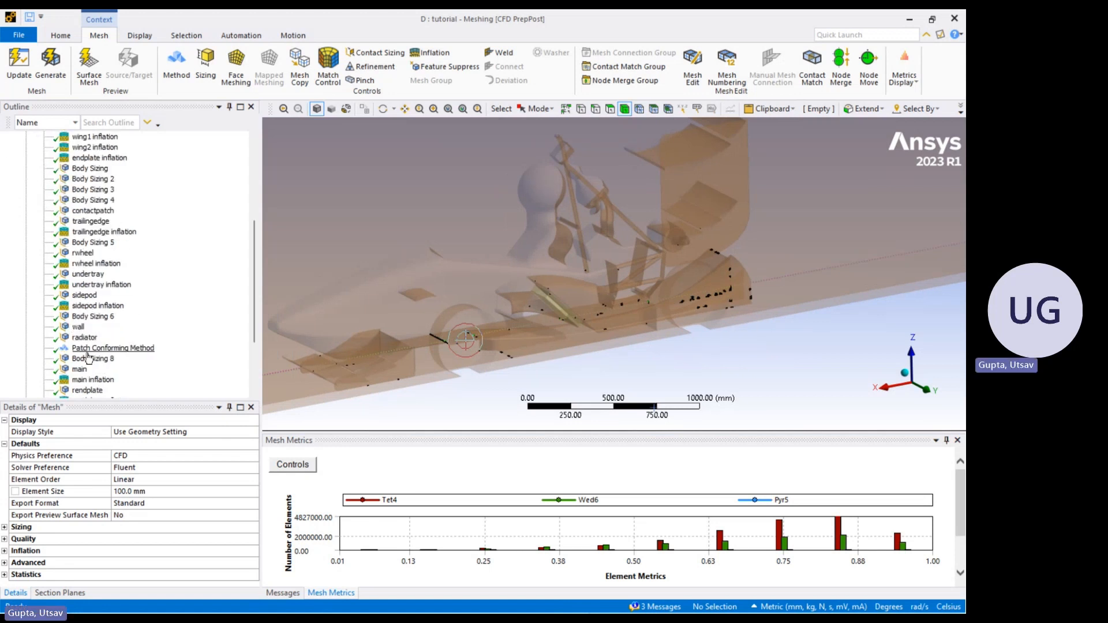
{"action": "scroll", "coordinate": [81, 335], "scroll_direction": "up", "scroll_amount": 5}
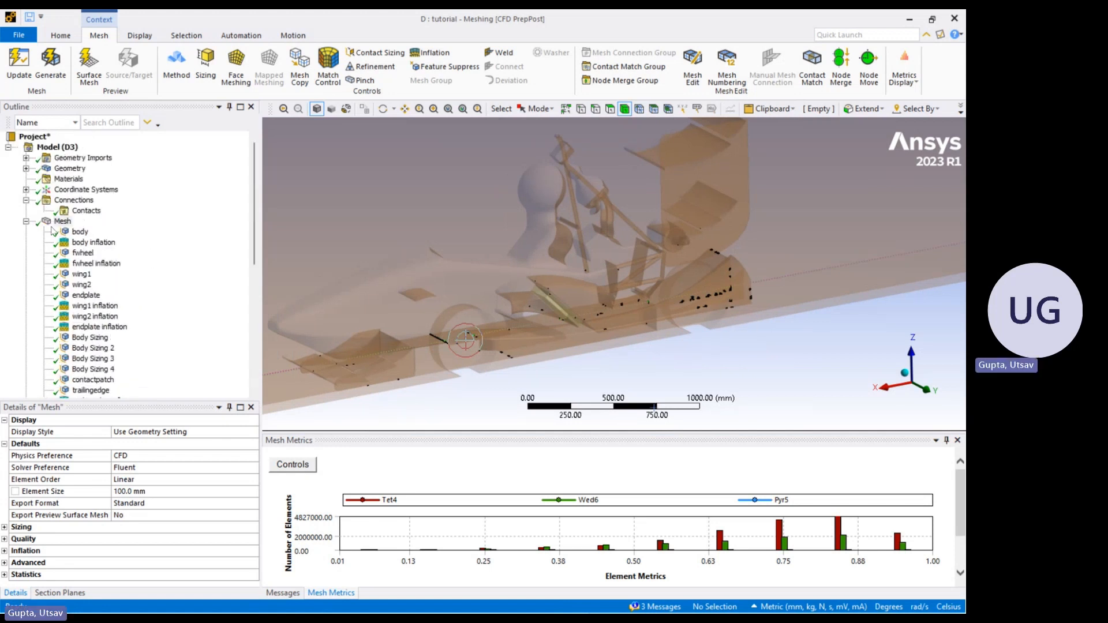
{"action": "left_click", "coordinate": [26, 221]}
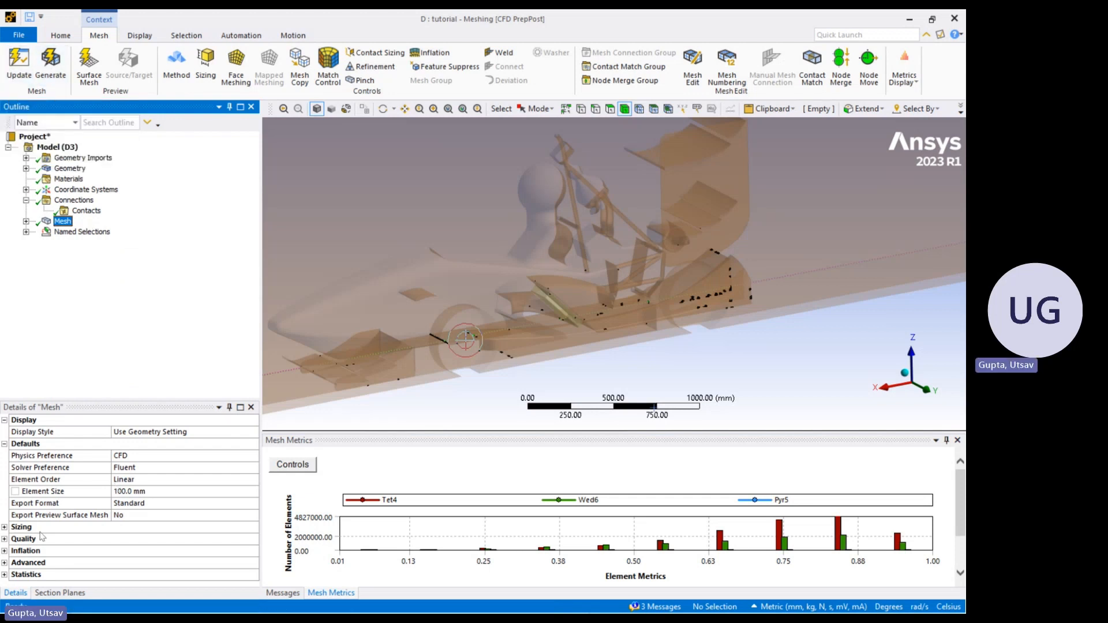
{"action": "left_click", "coordinate": [4, 539]}
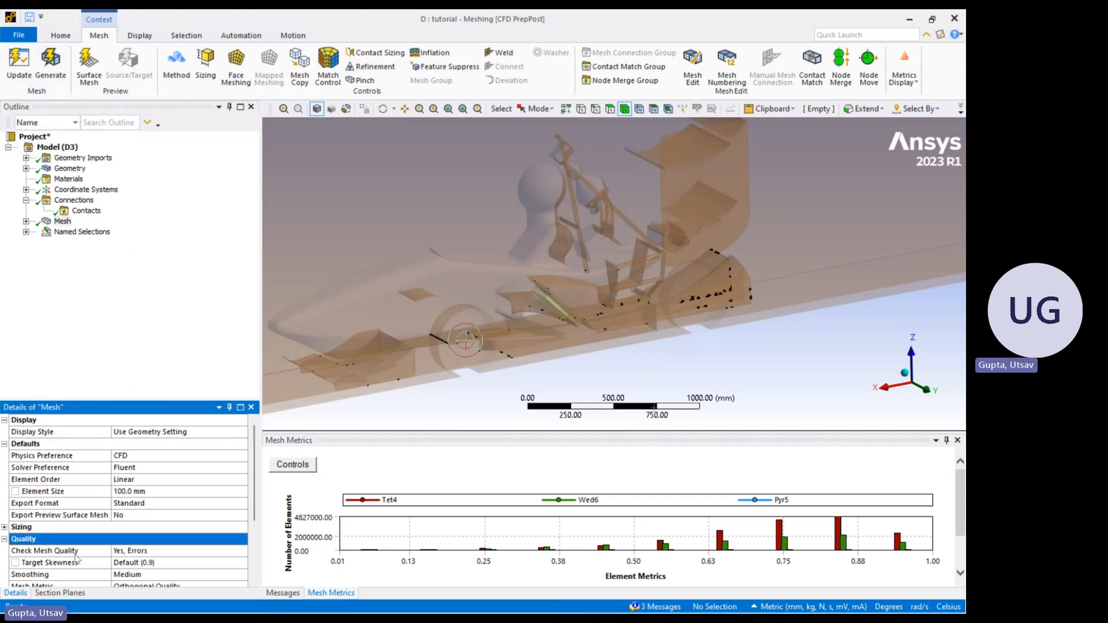
{"action": "scroll", "coordinate": [22, 541], "scroll_direction": "down", "scroll_amount": 2}
{"action": "scroll", "coordinate": [21, 540], "scroll_direction": "down", "scroll_amount": 1}
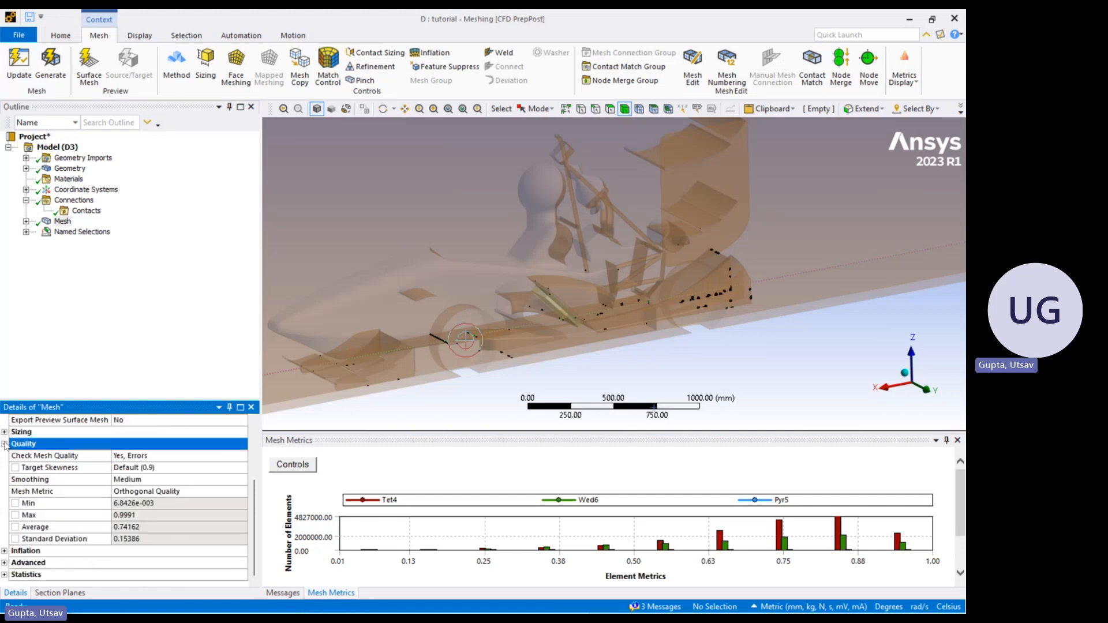
Update the mesh so the finished result is passed on to the project
{"action": "scroll", "coordinate": [22, 540], "scroll_direction": "up", "scroll_amount": 1}
{"action": "scroll", "coordinate": [20, 499], "scroll_direction": "down", "scroll_amount": 1}
{"action": "left_click", "coordinate": [31, 80]}
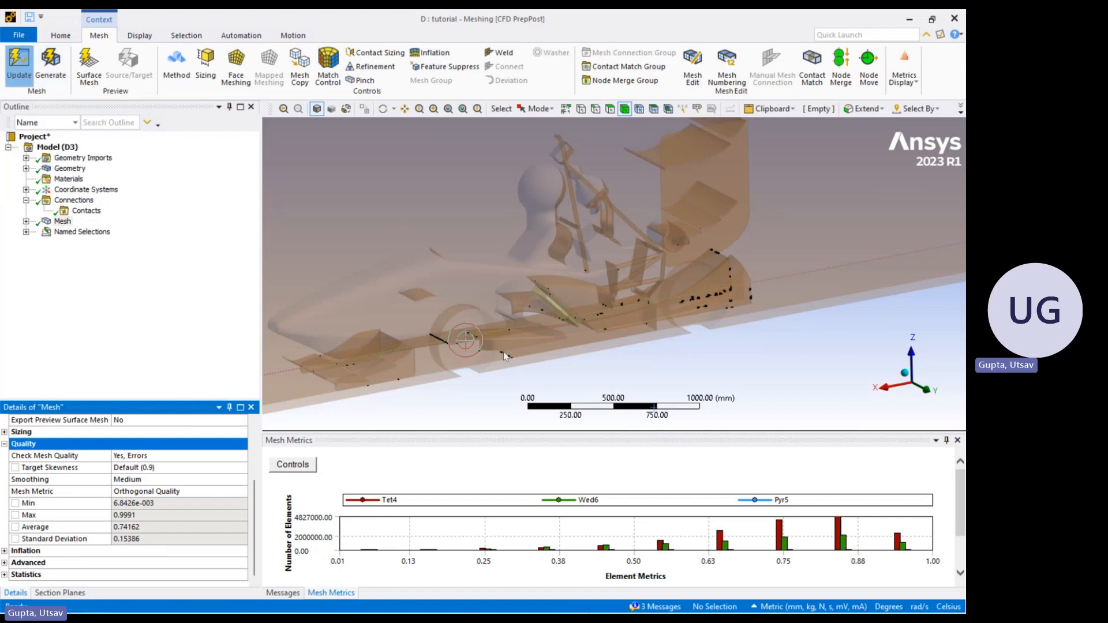